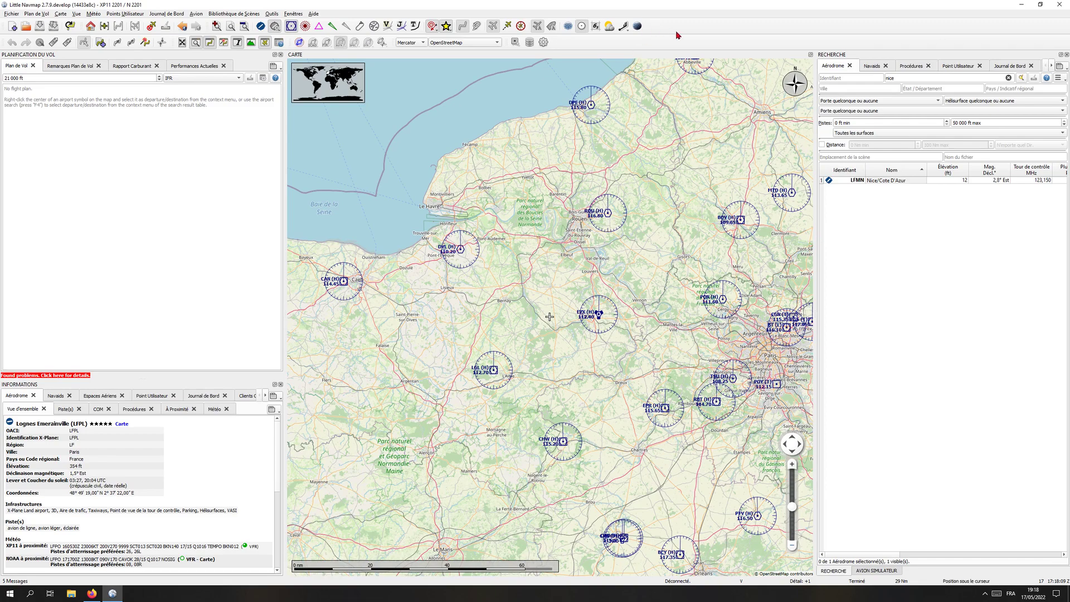
left_click(299, 13)
left_click(299, 12)
left_click(294, 13)
mouse_move(71, 10)
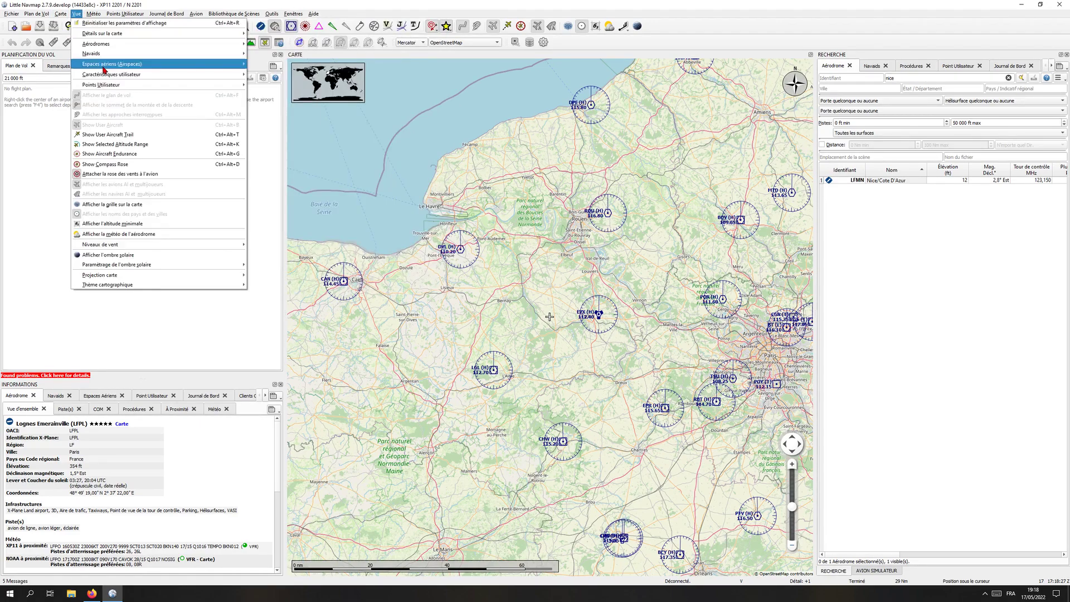
left_click(467, 316)
right_click(467, 315)
right_click(500, 201)
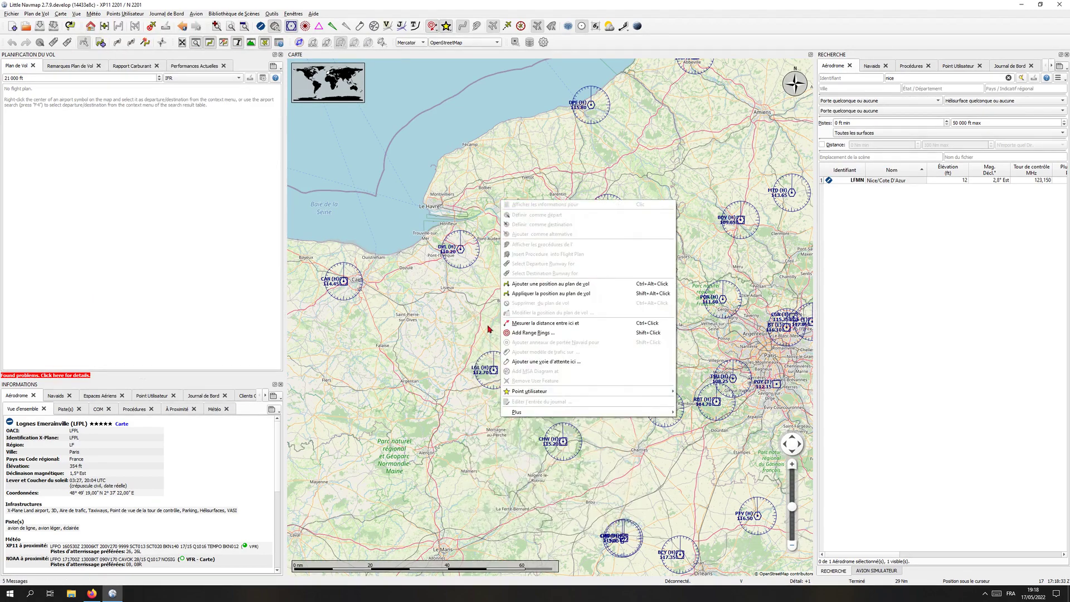
left_click(419, 380)
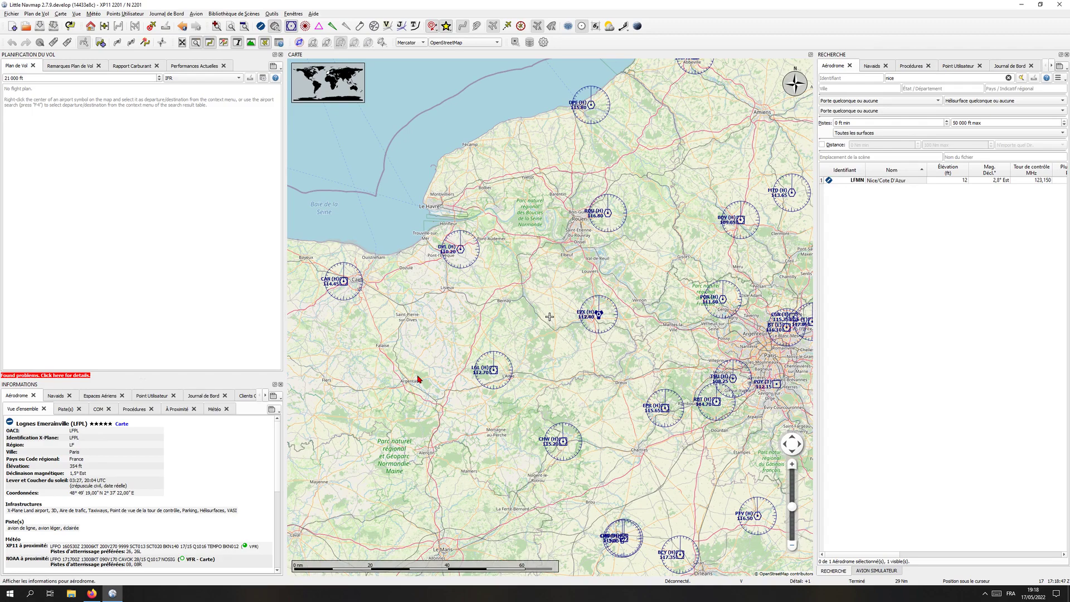
left_click(292, 13)
mouse_move(235, 13)
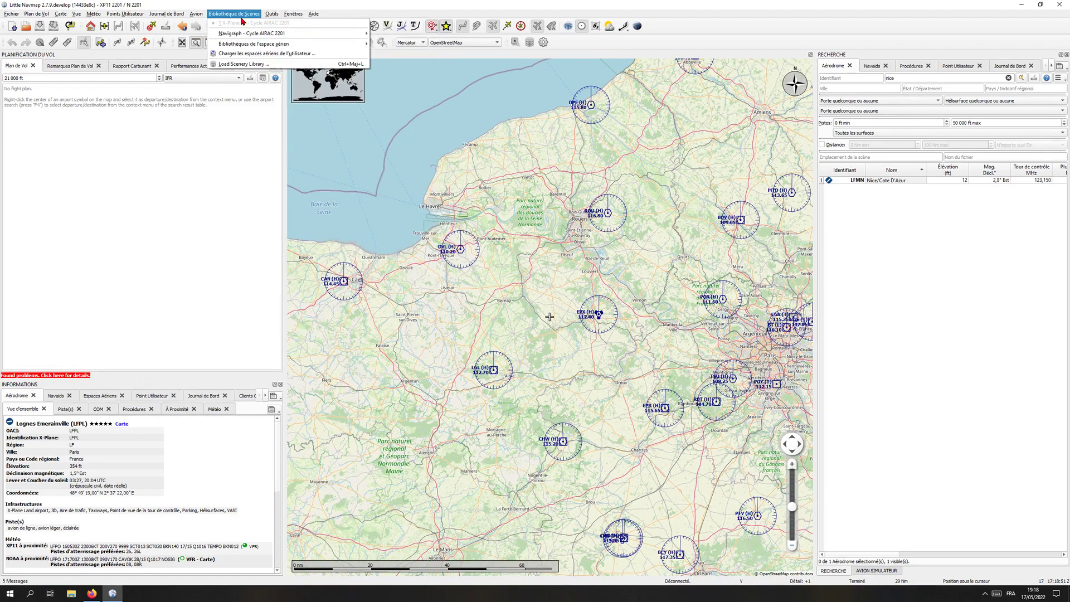
mouse_move(121, 15)
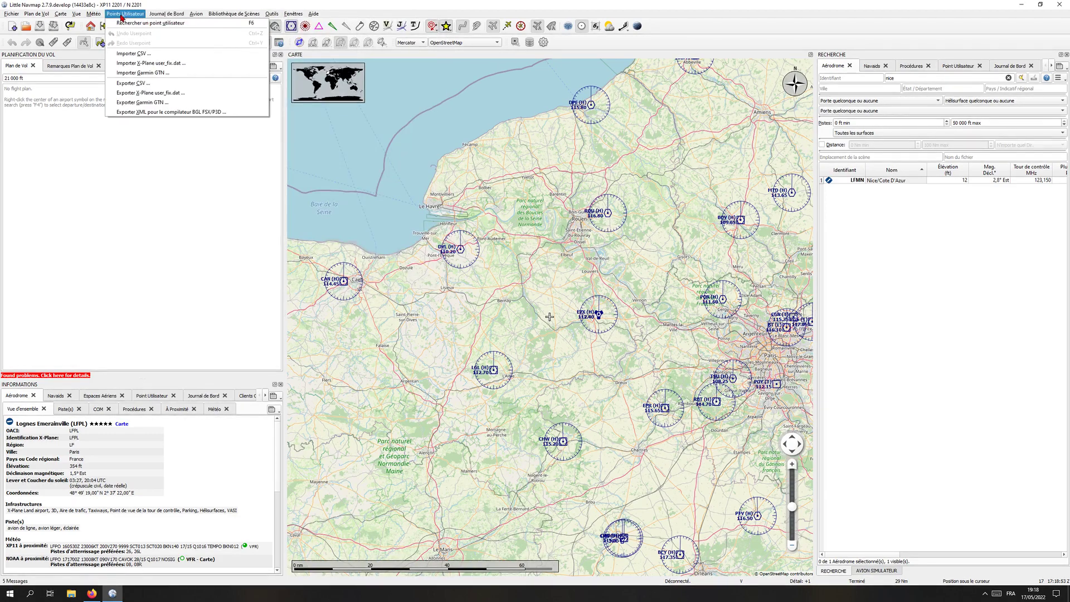
left_click(306, 4)
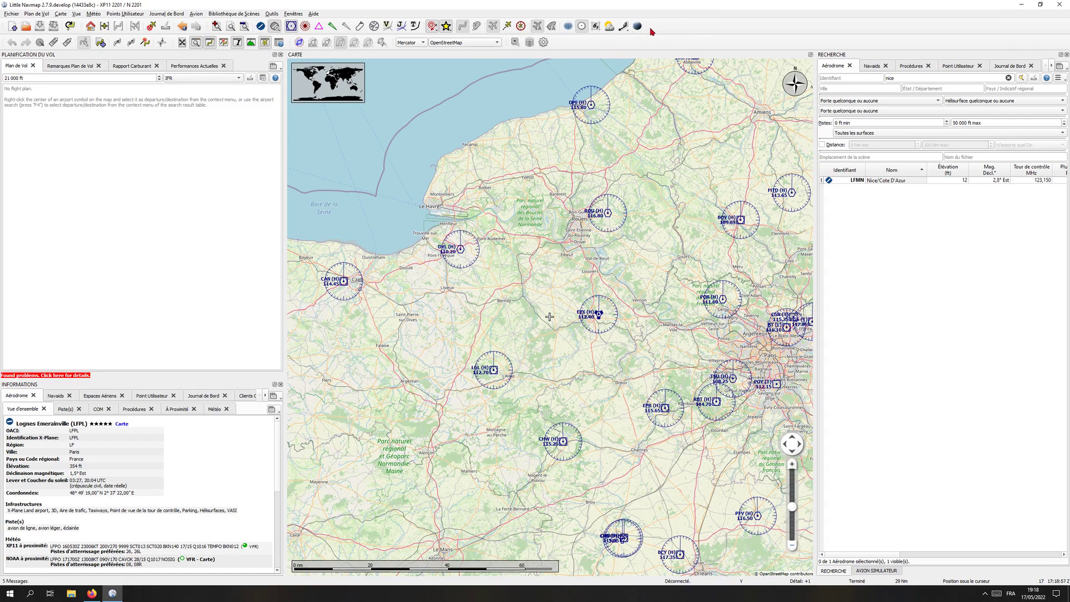
left_click(581, 26)
Detach the small toolbar beside the map theme selector so it floats over the search pane, and dock it back in place.
left_click_drag(507, 42, 866, 263)
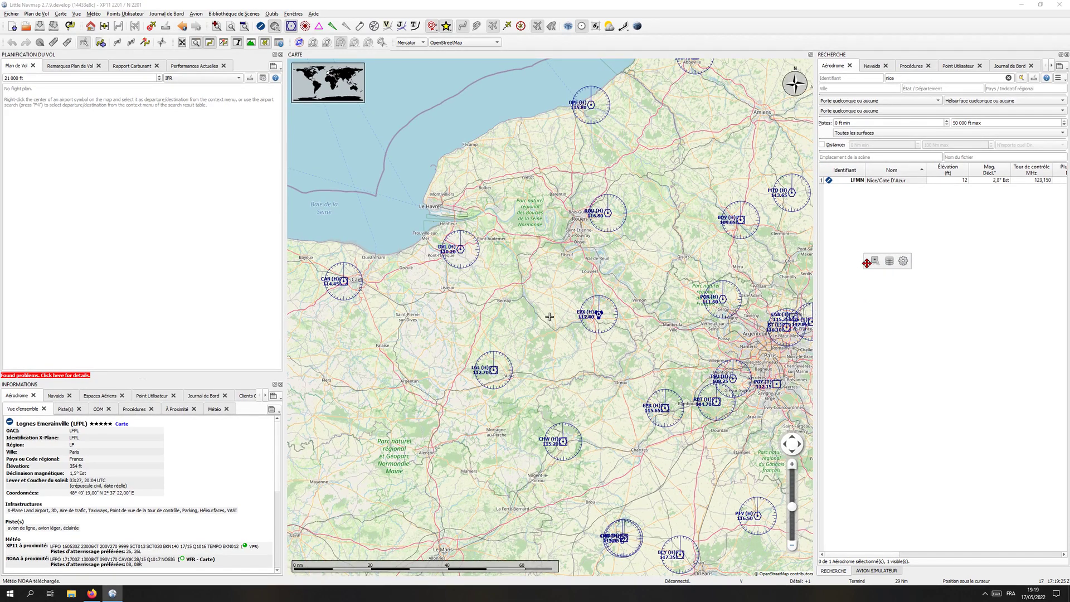
left_click_drag(866, 263, 511, 44)
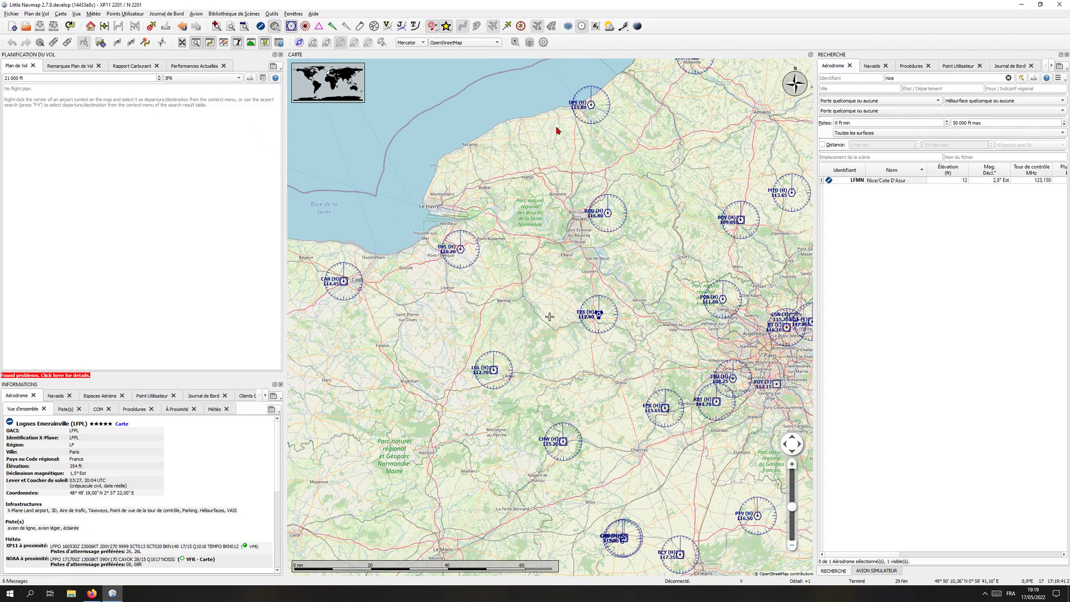
Restore the default configuration of all windows.
left_click(292, 13)
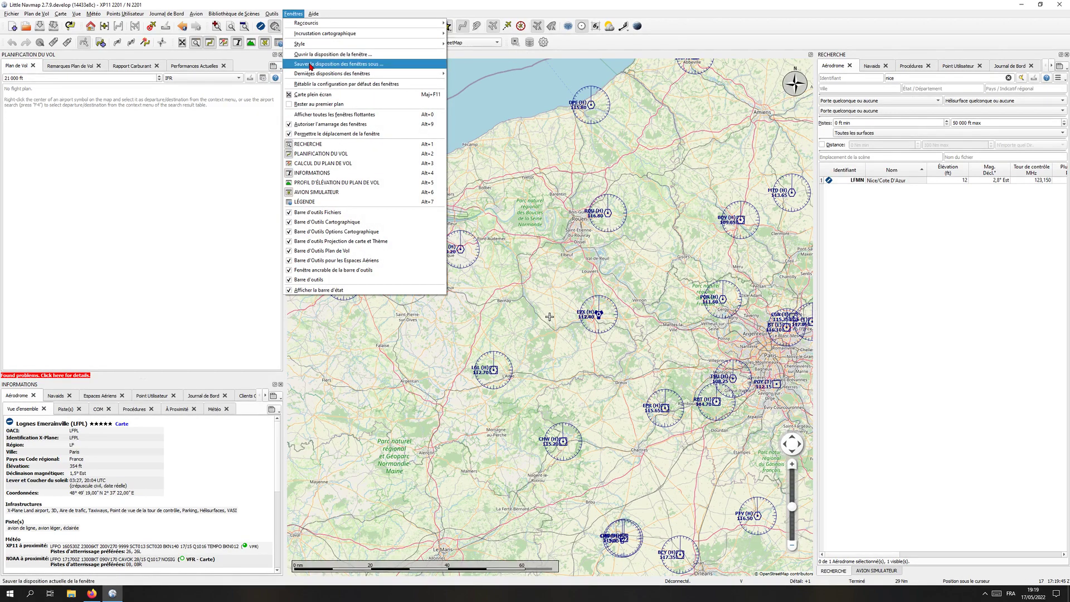
mouse_move(310, 79)
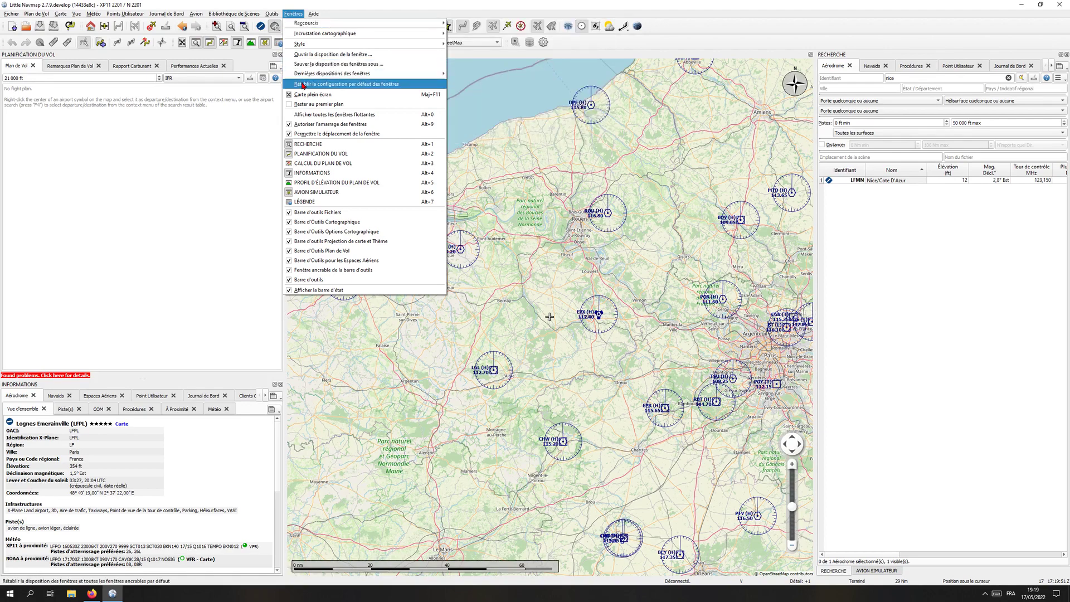
left_click(303, 85)
double_click(504, 10)
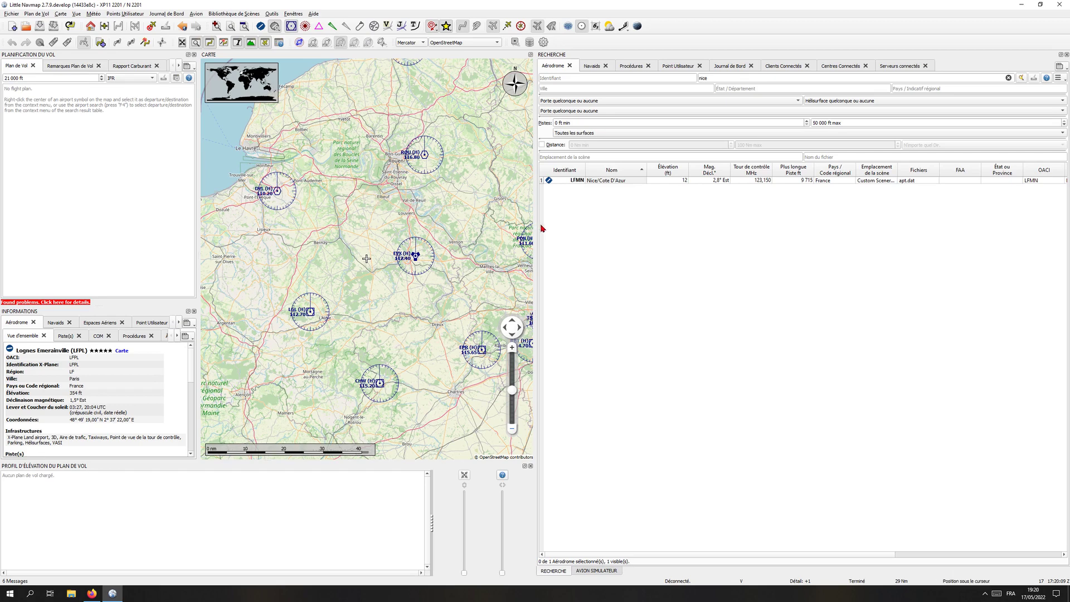
Widen the map by narrowing the search pane, and make the flight plan elevation profile pane slightly taller.
left_click_drag(534, 226, 549, 226)
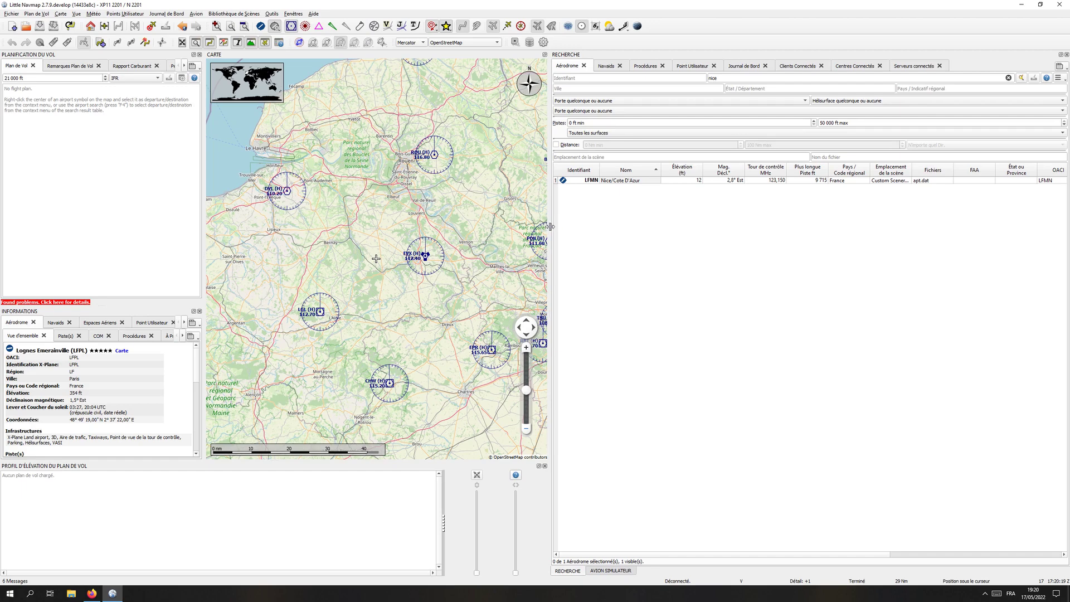
left_click_drag(550, 226, 737, 236)
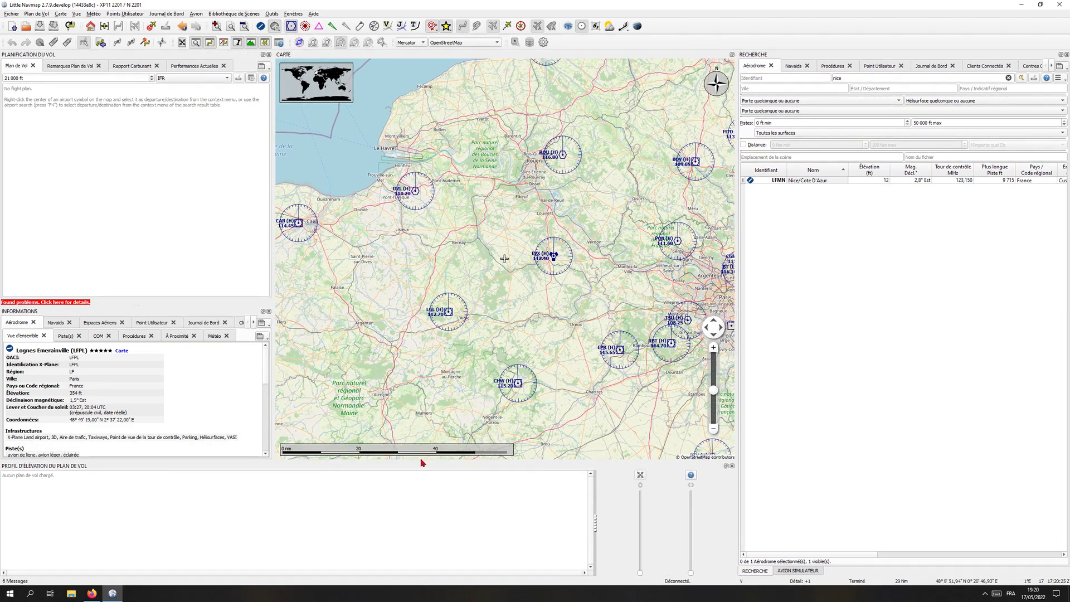
mouse_move(420, 461)
left_mouse_down()
mouse_move(418, 493)
mouse_move(422, 446)
left_mouse_up()
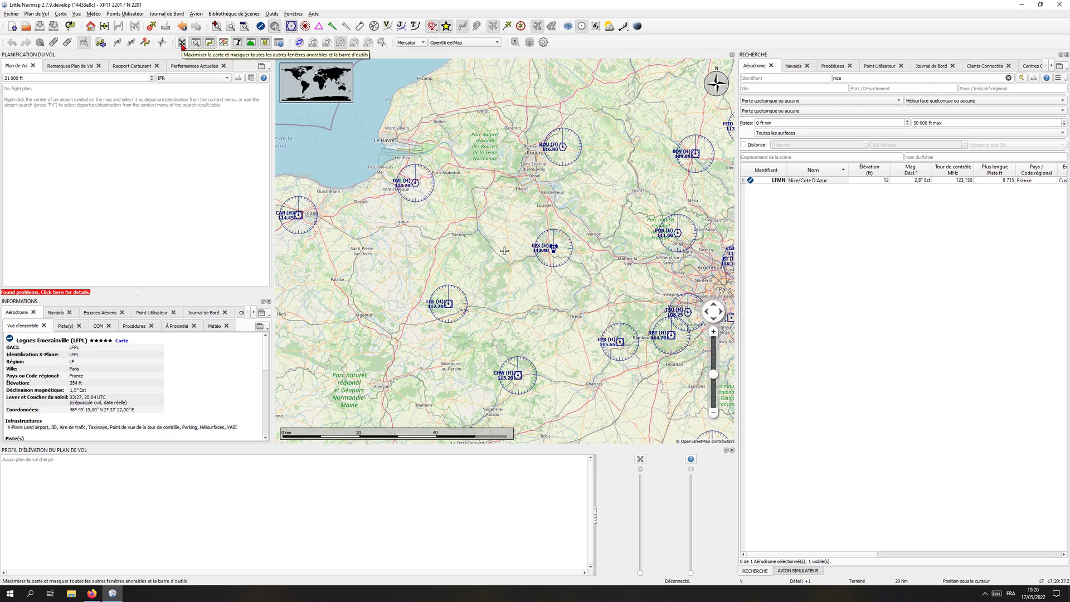
View the map full screen, pan and zoom around Normandy and the Paris region, and leave full-screen mode.
left_click(182, 43)
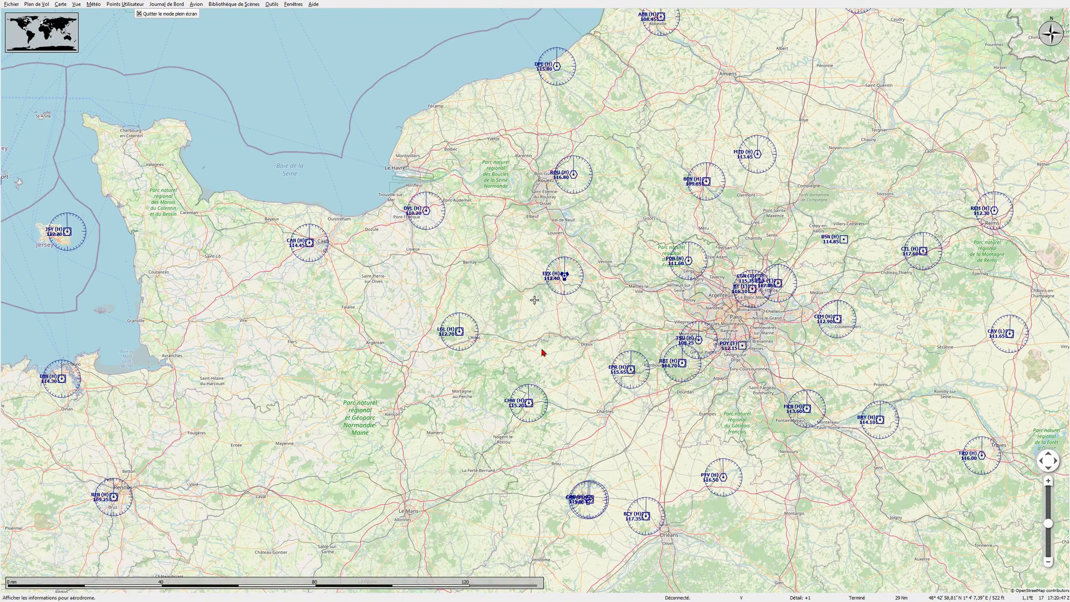
scroll(520, 334, "up", 1)
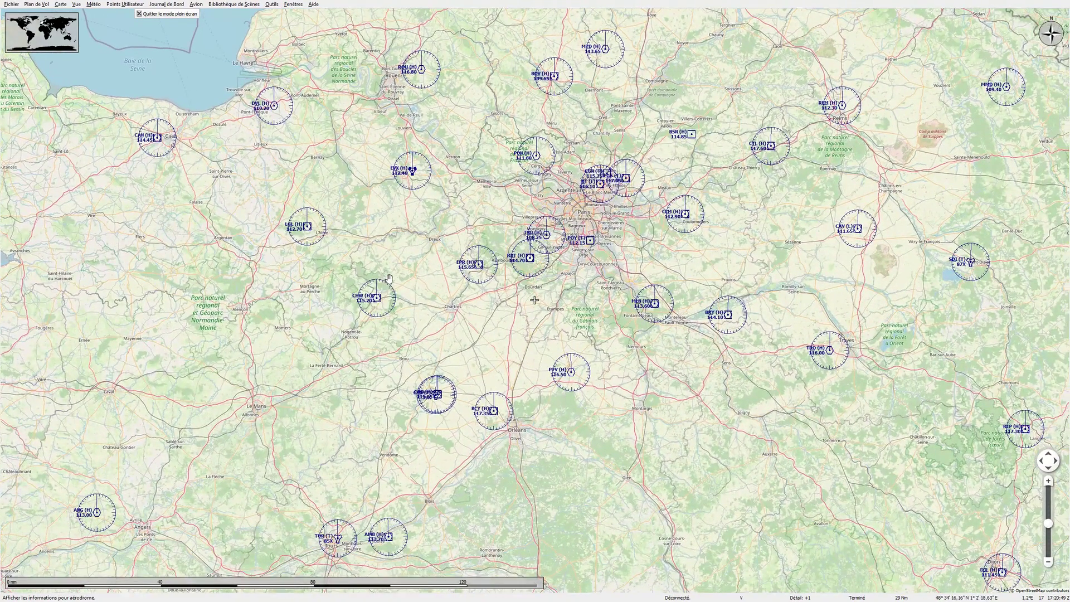
scroll(557, 355, "down", 1)
left_click_drag(535, 343, 414, 263)
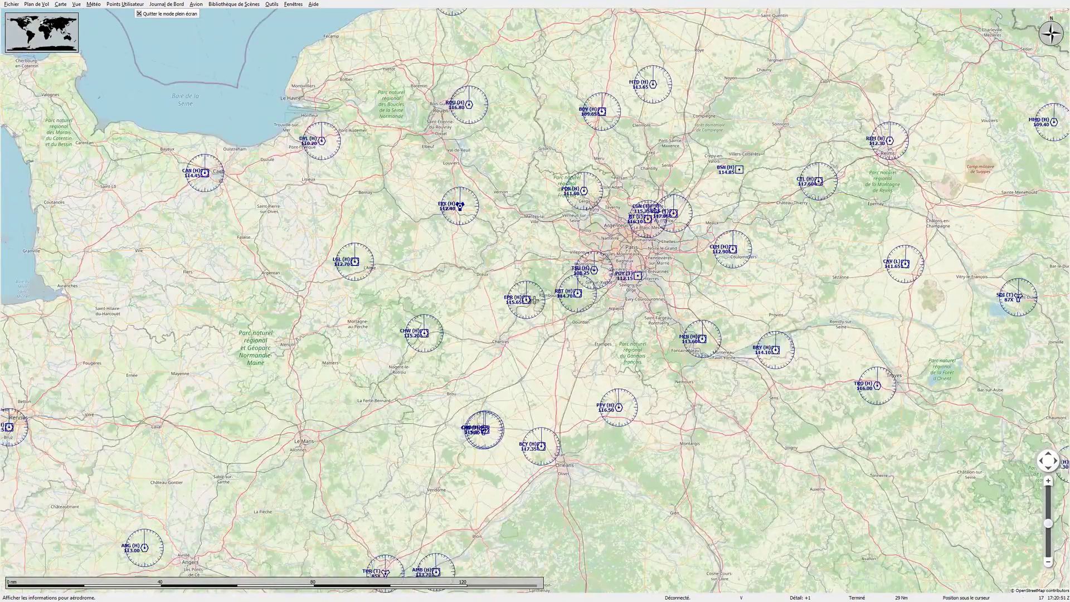
mouse_move(1050, 524)
left_mouse_down()
mouse_move(1050, 512)
mouse_move(1050, 528)
left_mouse_up()
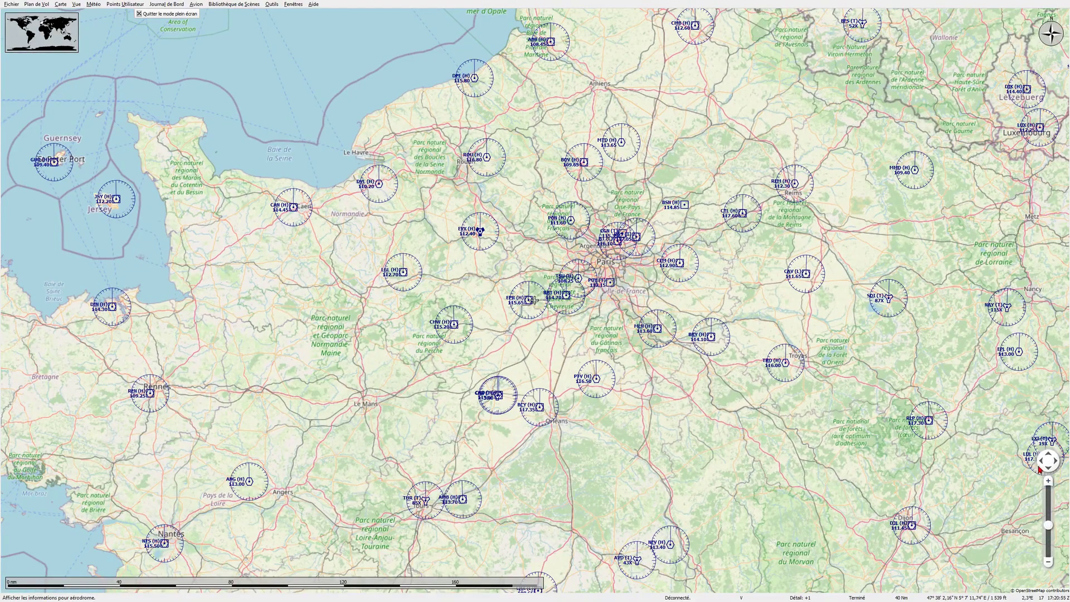
right_click(1012, 473)
left_click(1018, 498)
left_click(1042, 461)
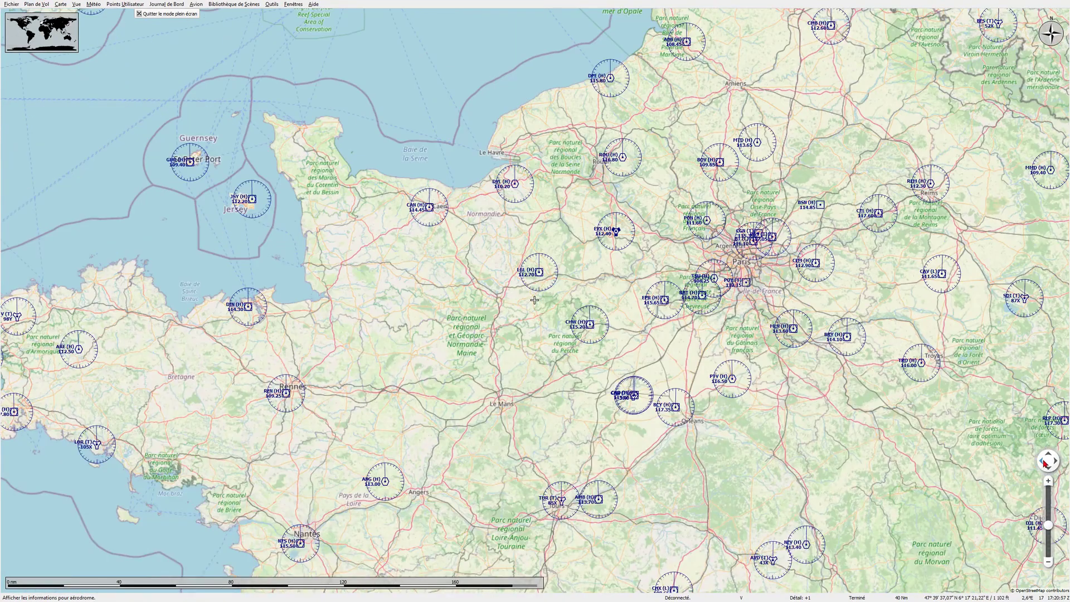
left_click(1043, 461)
left_click_drag(287, 375, 348, 420)
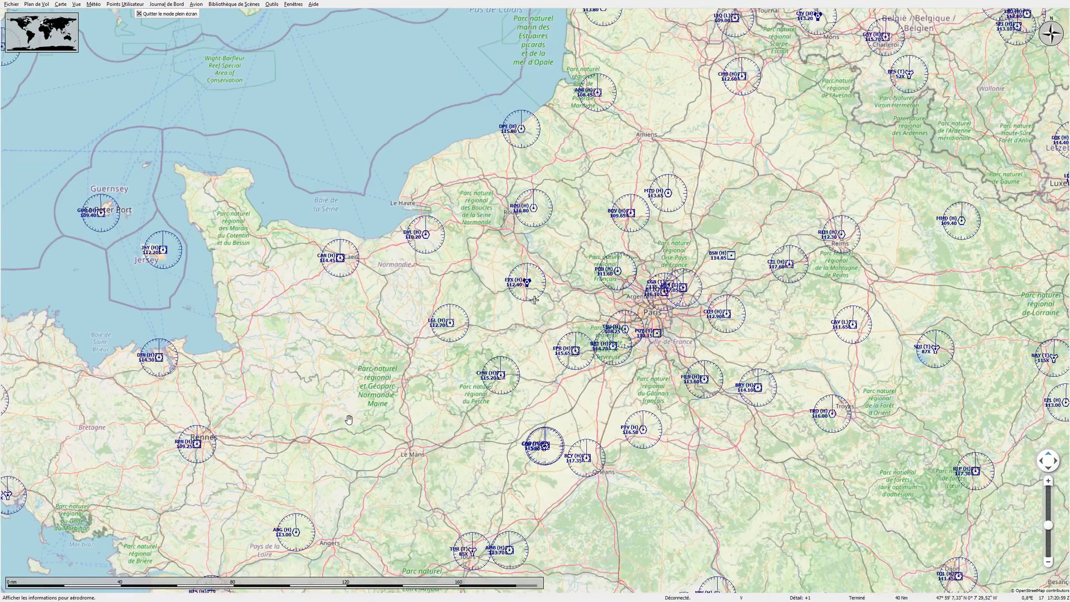
left_click_drag(422, 388, 443, 380)
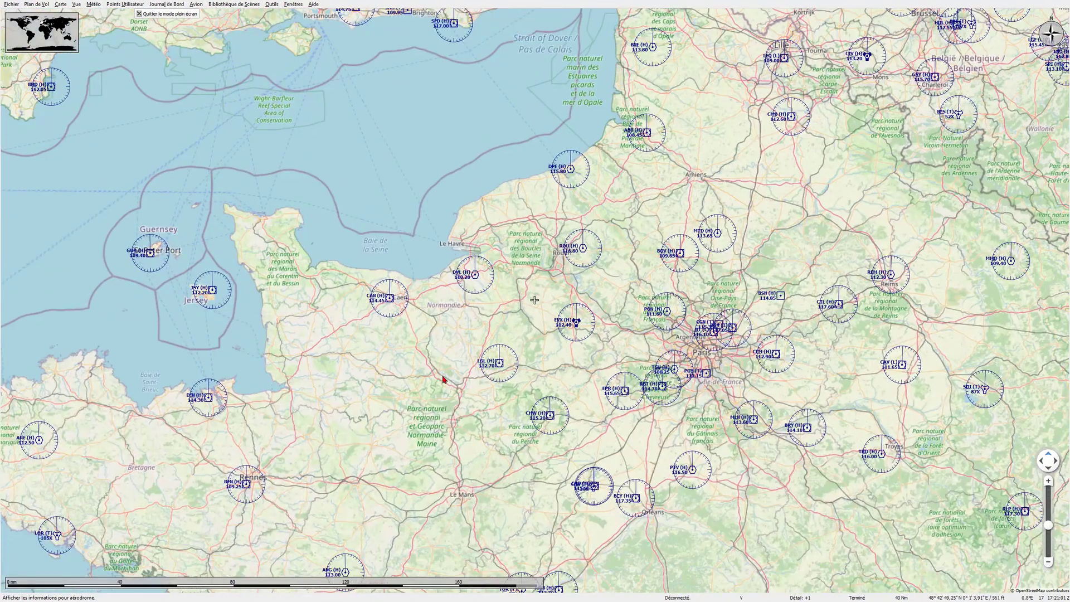
left_click(143, 17)
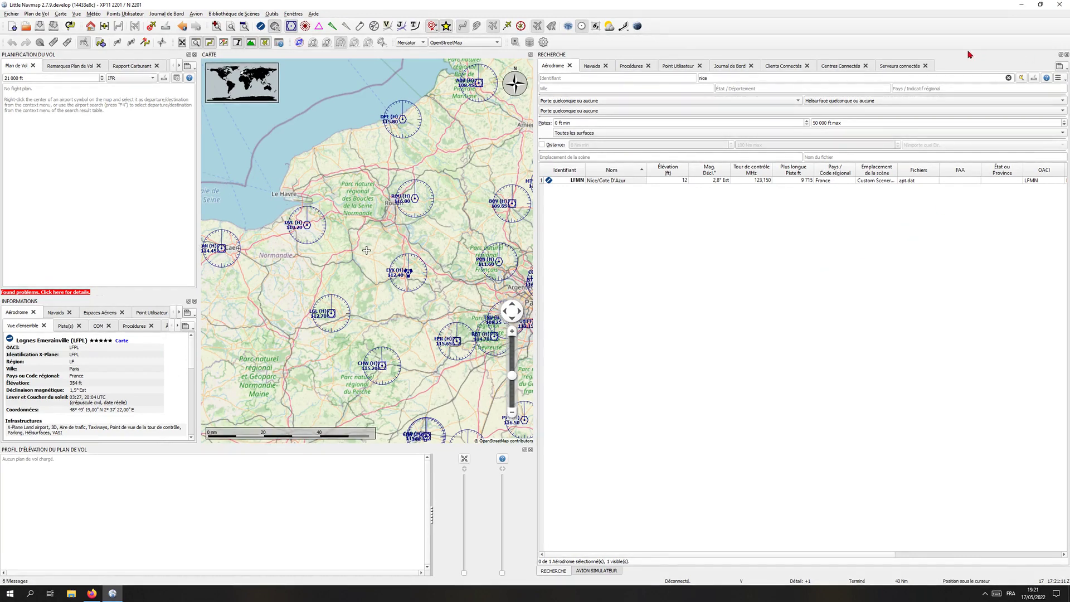
Close the search and simulator aircraft panes, reopen both, and switch between them.
left_click(1067, 55)
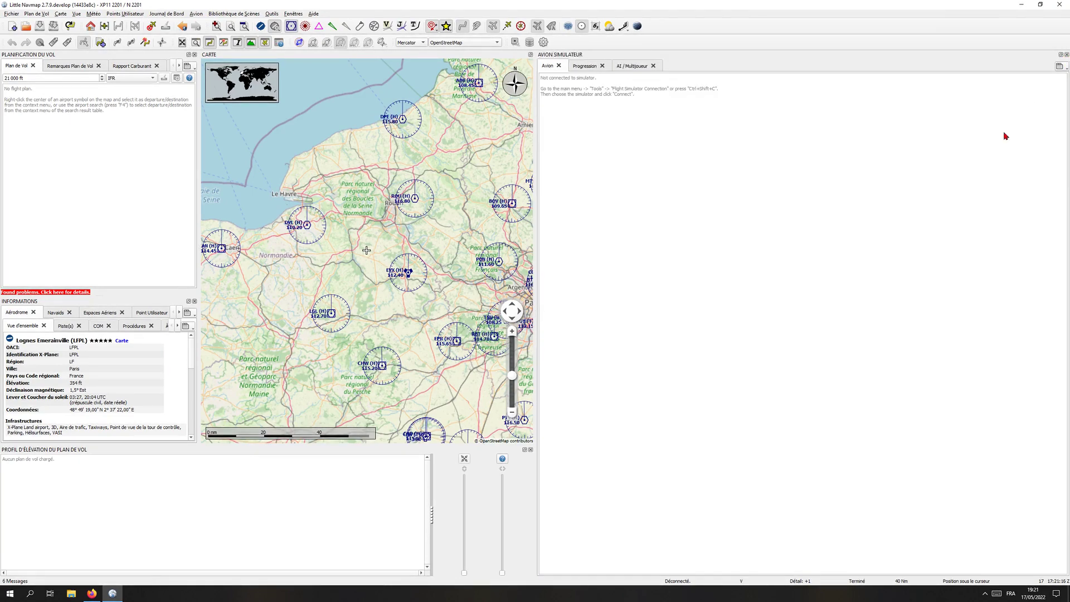
left_click(1066, 55)
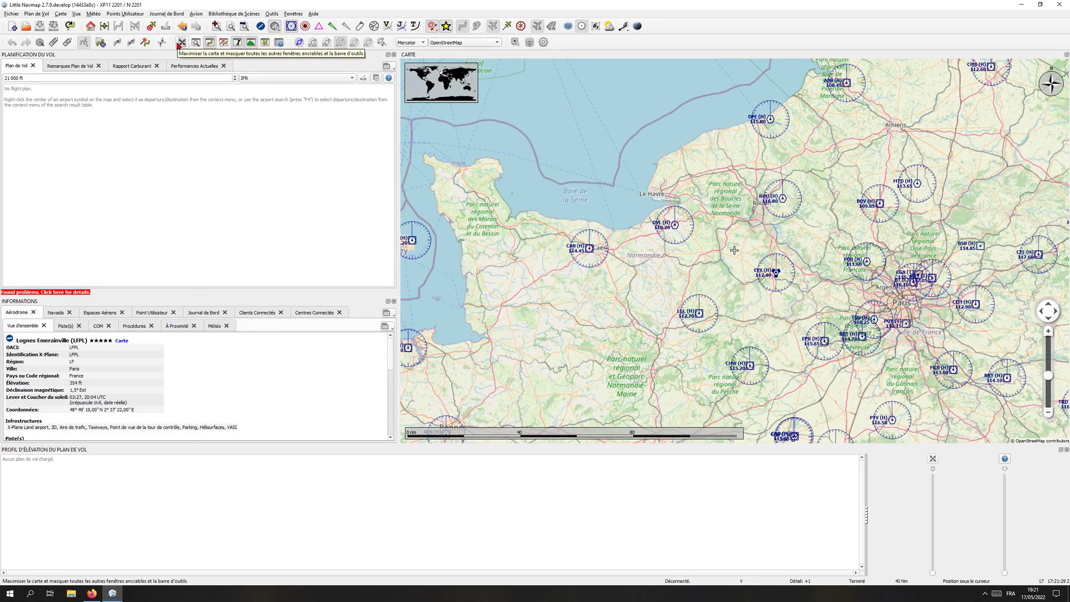
left_click(266, 44)
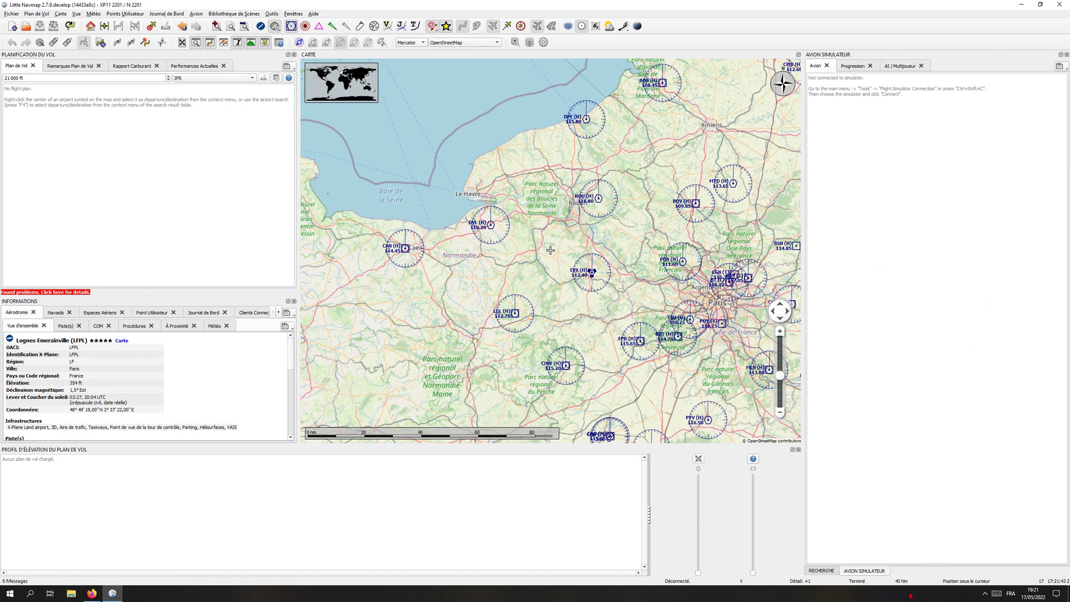
left_click(825, 573)
left_click(855, 572)
Hide and show again first the information pane, and then the search pane.
left_click(240, 43)
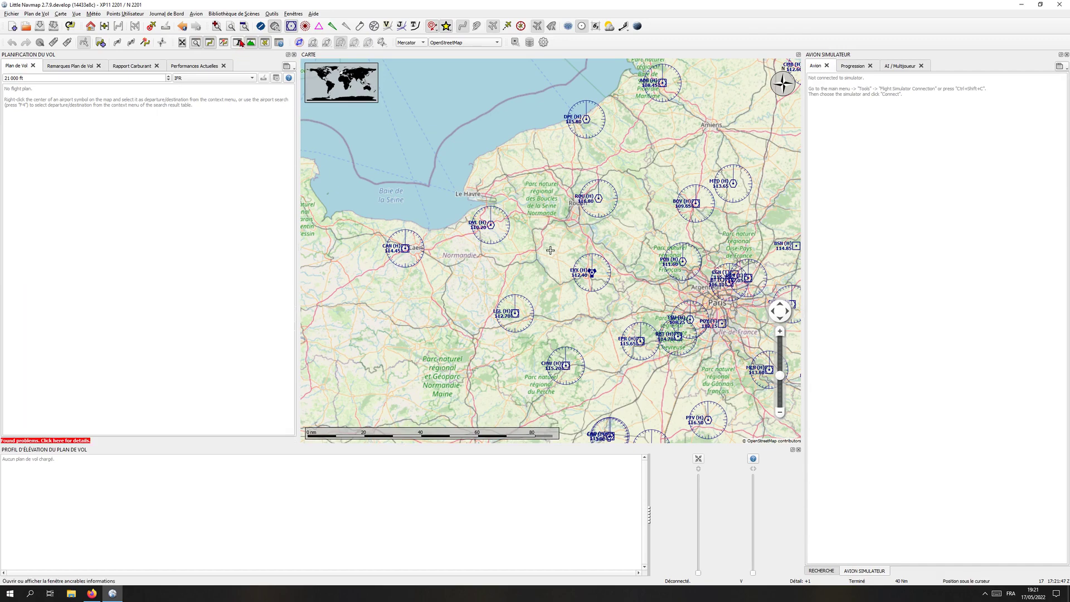
left_click(240, 43)
left_click(195, 43)
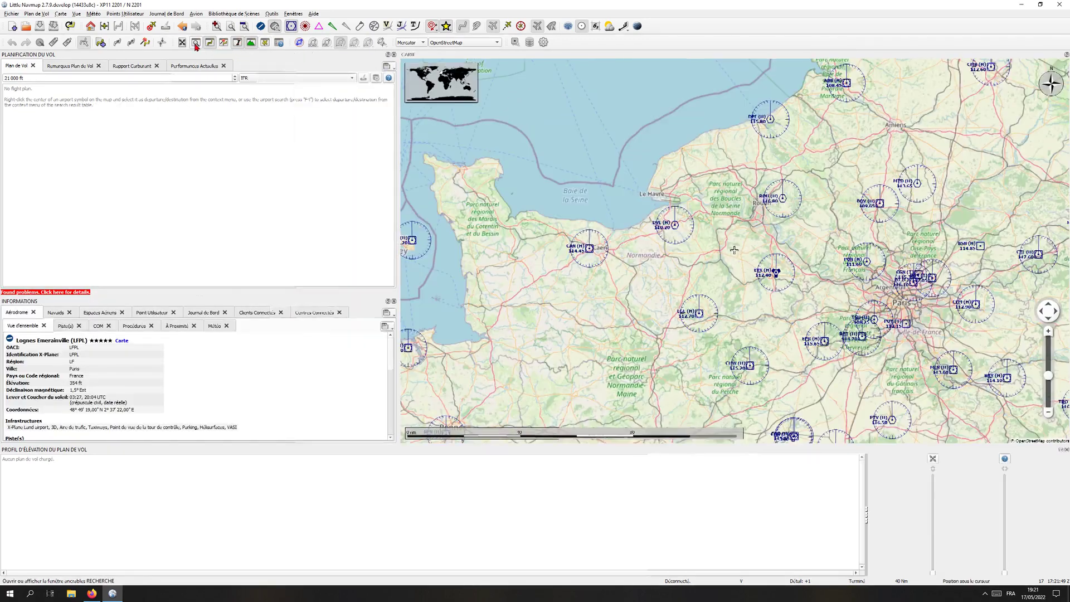
left_click(196, 43)
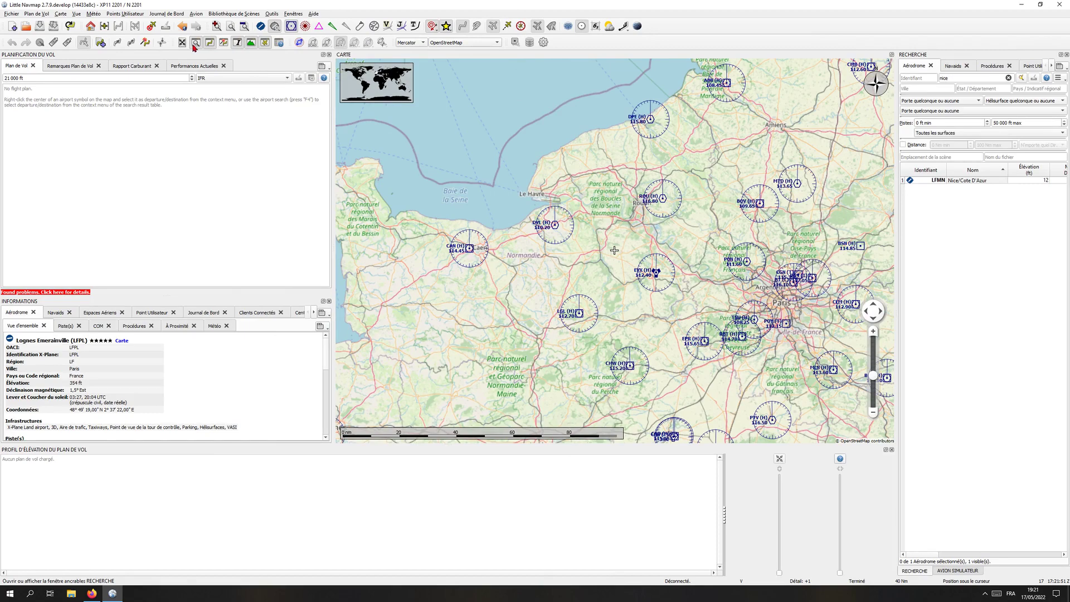
Toggle the flight plan elevation profile pane and leave it hidden.
left_click(251, 43)
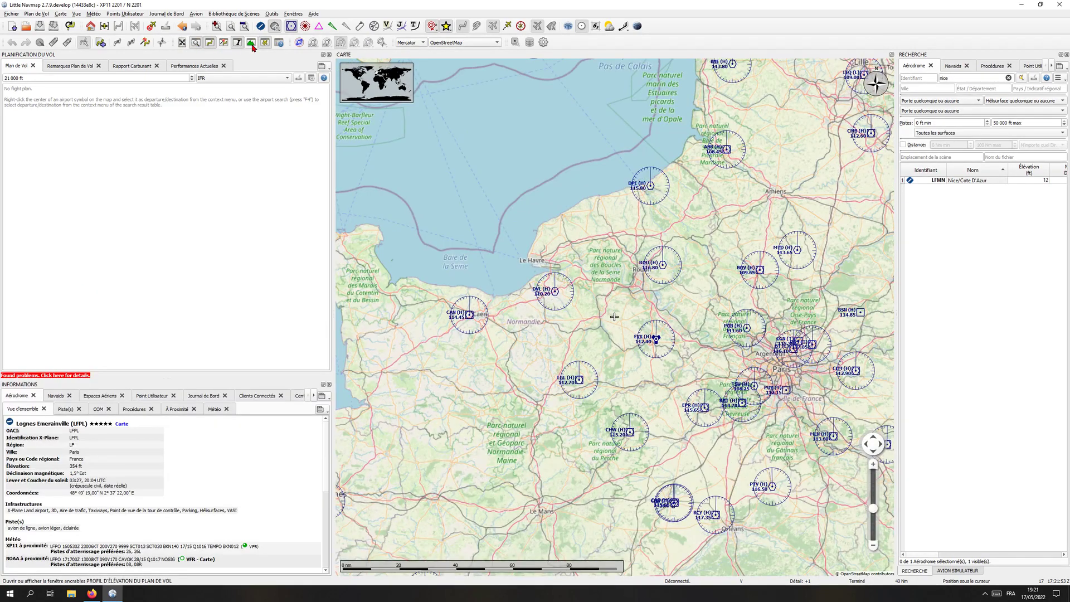
left_click(251, 43)
left_click(251, 43)
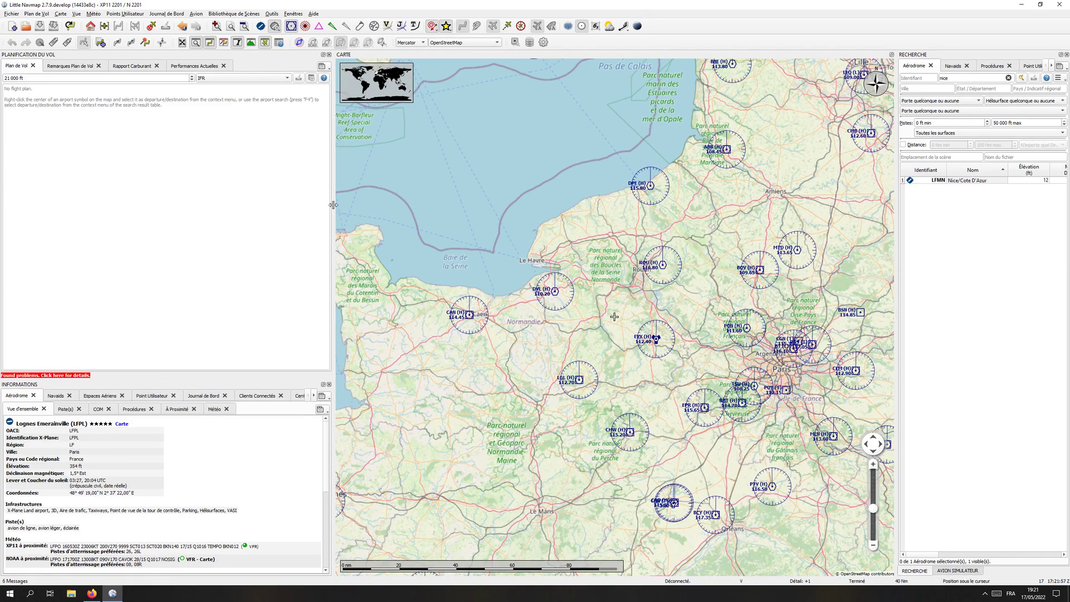
Narrow the flight planning and information panes and widen the search pane beside the map.
left_click_drag(333, 206, 313, 206)
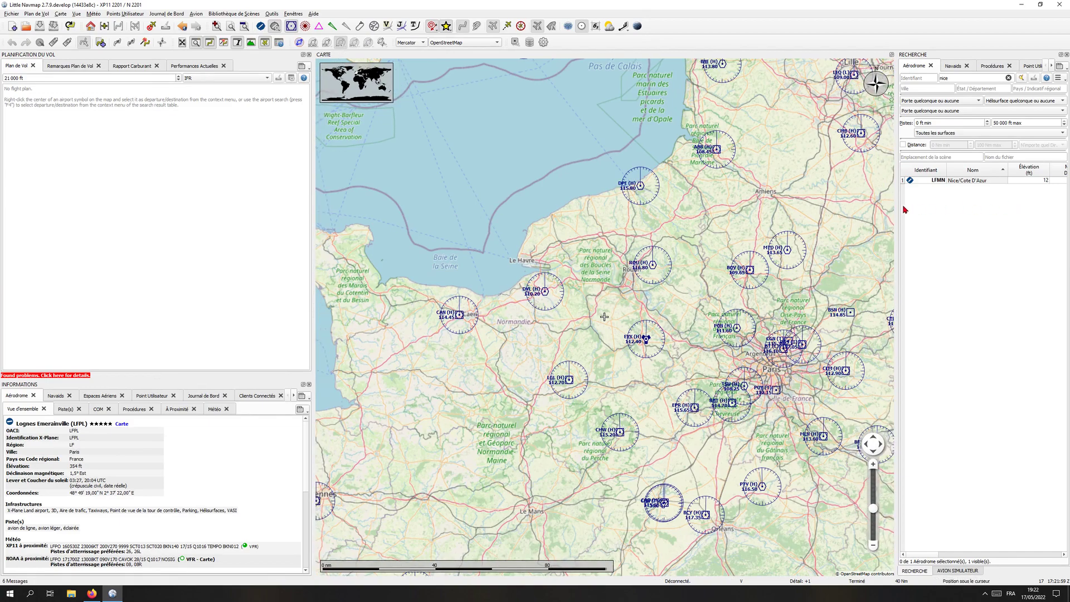
left_click_drag(896, 209, 779, 202)
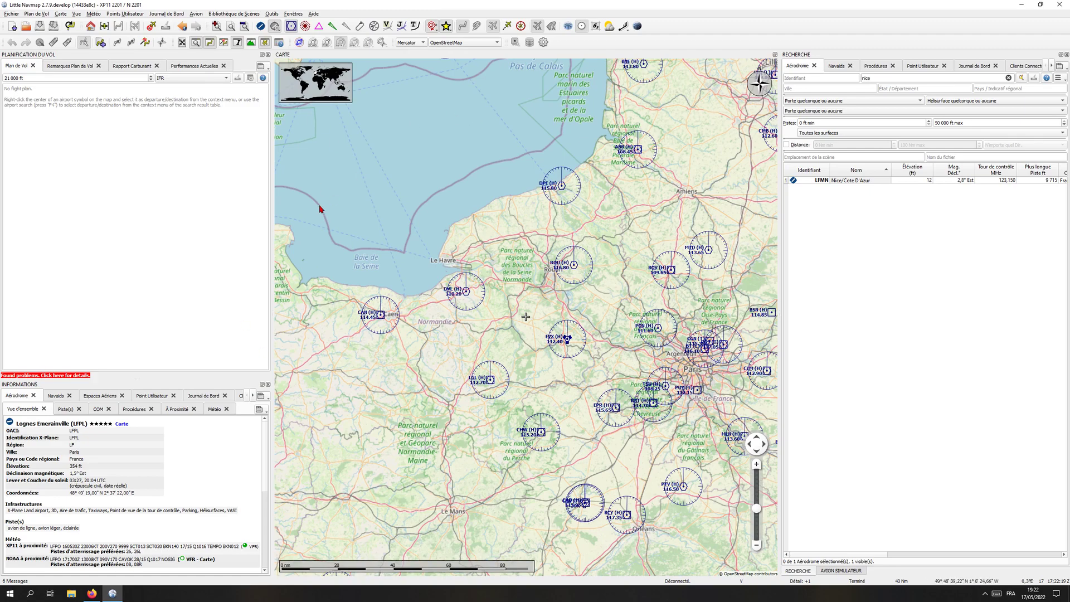
Save the current window layout as base.lnmlayout, replacing the existing file.
left_click(294, 14)
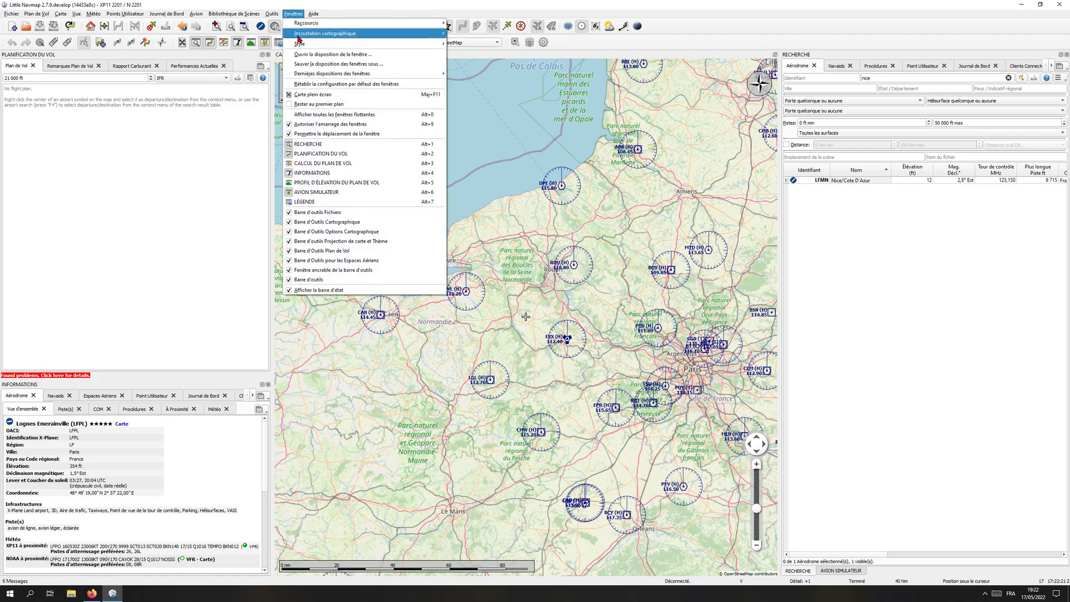
left_click(304, 64)
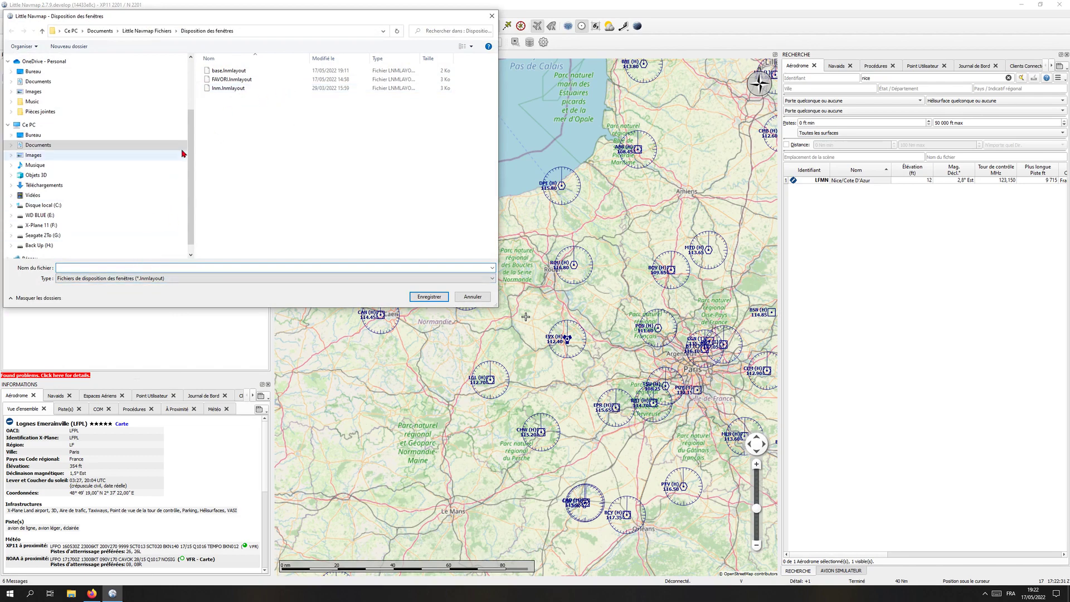
left_click(216, 72)
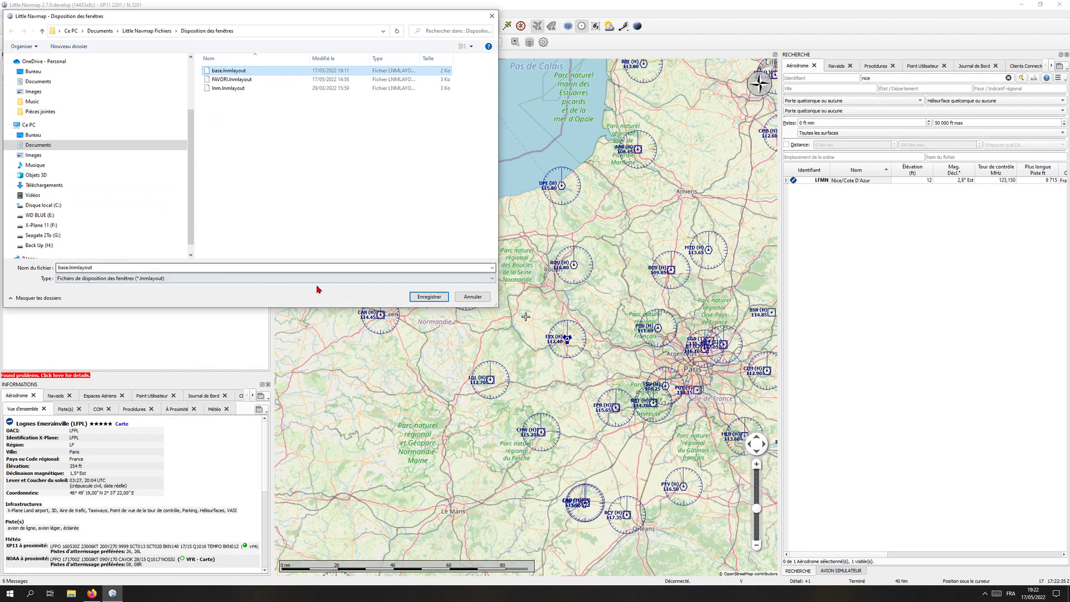
left_click(421, 301)
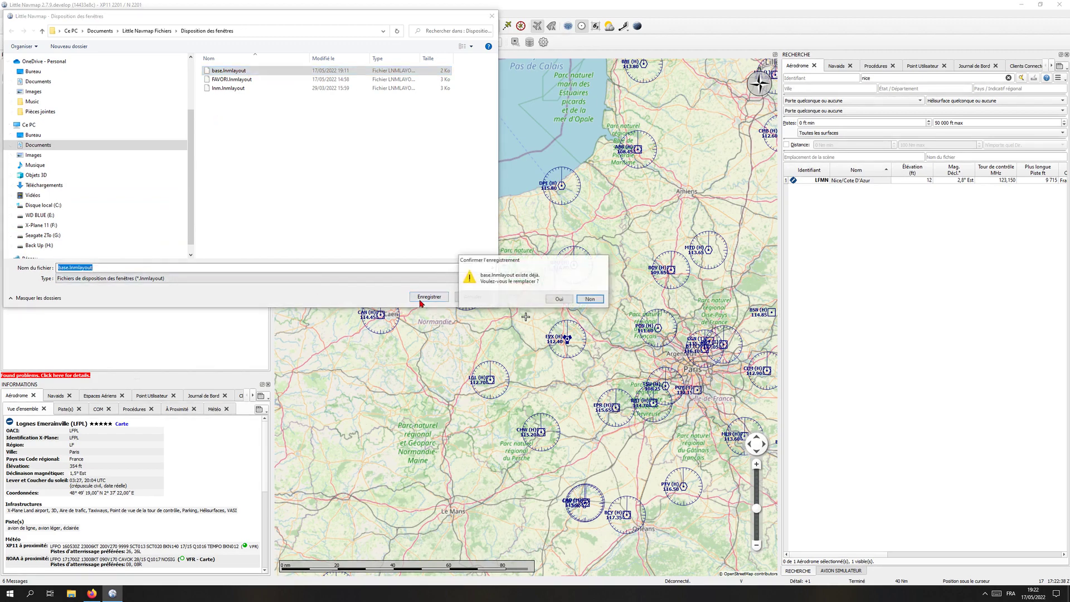
left_click(559, 299)
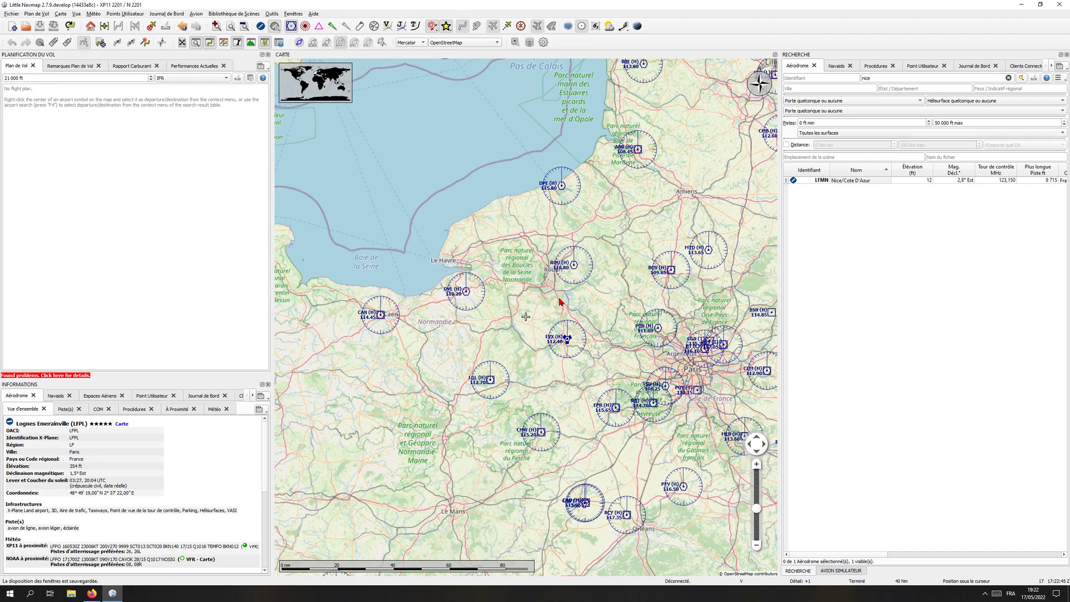
Close the search, flight planning and information panes.
left_click(1067, 54)
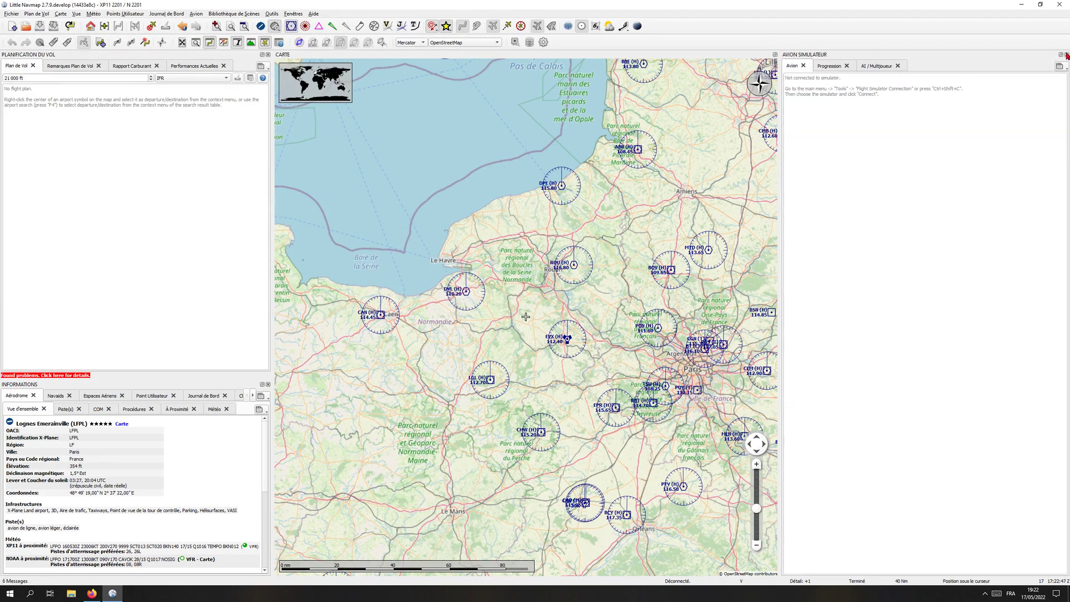
left_click(268, 54)
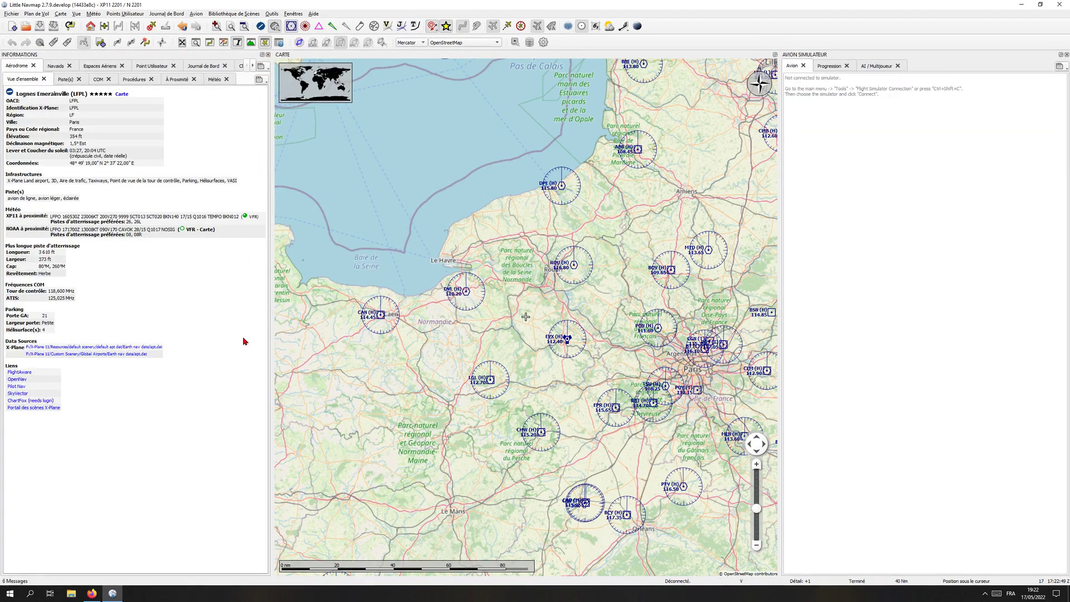
left_click(267, 54)
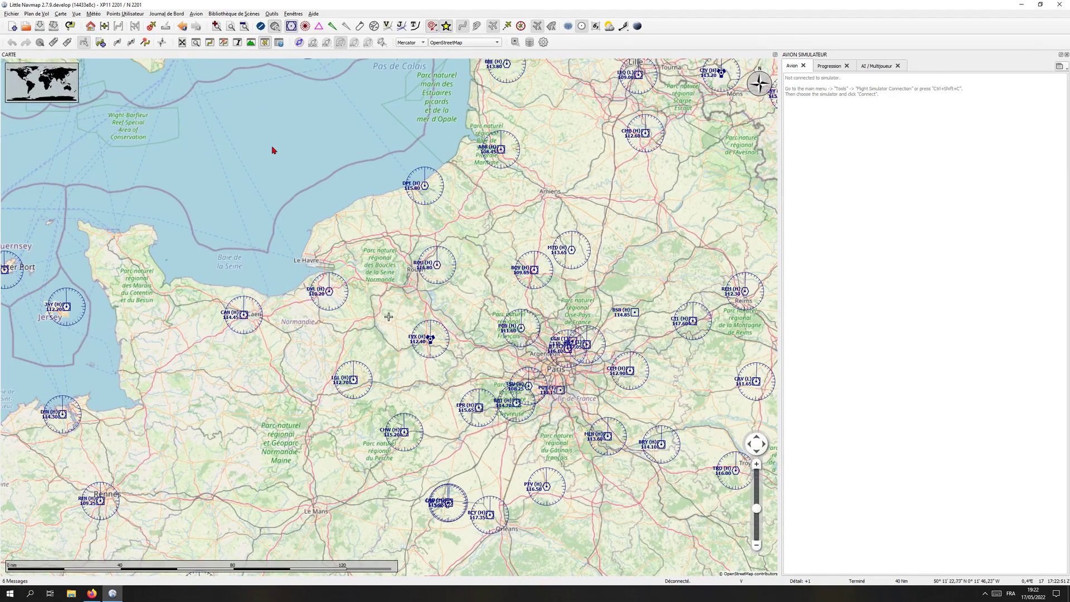
Load the saved window layout base.lnmlayout to restore the panes.
left_click(293, 14)
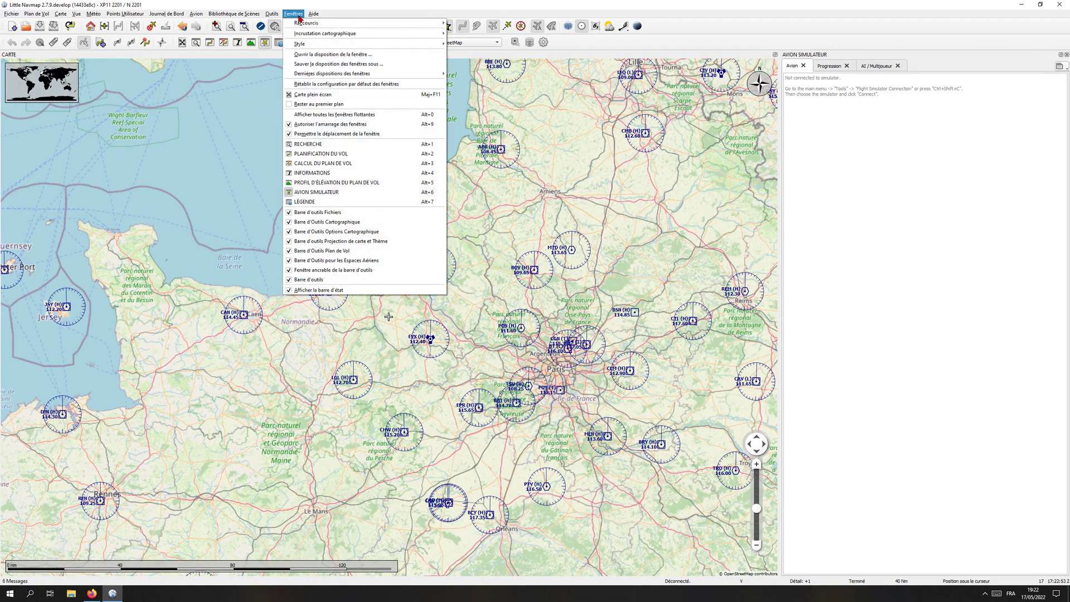
left_click(312, 54)
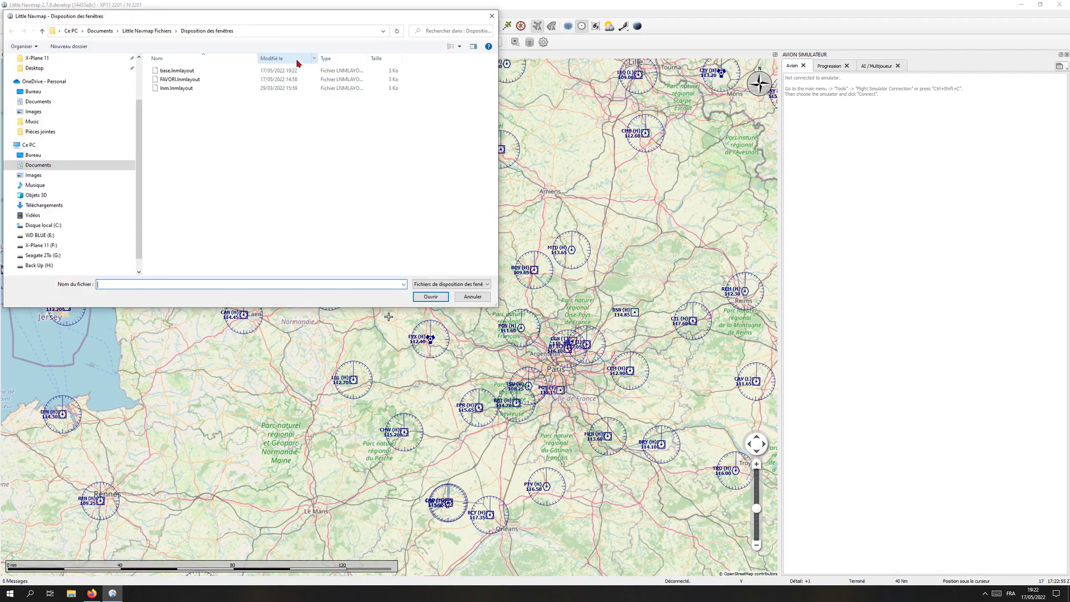
left_click(206, 72)
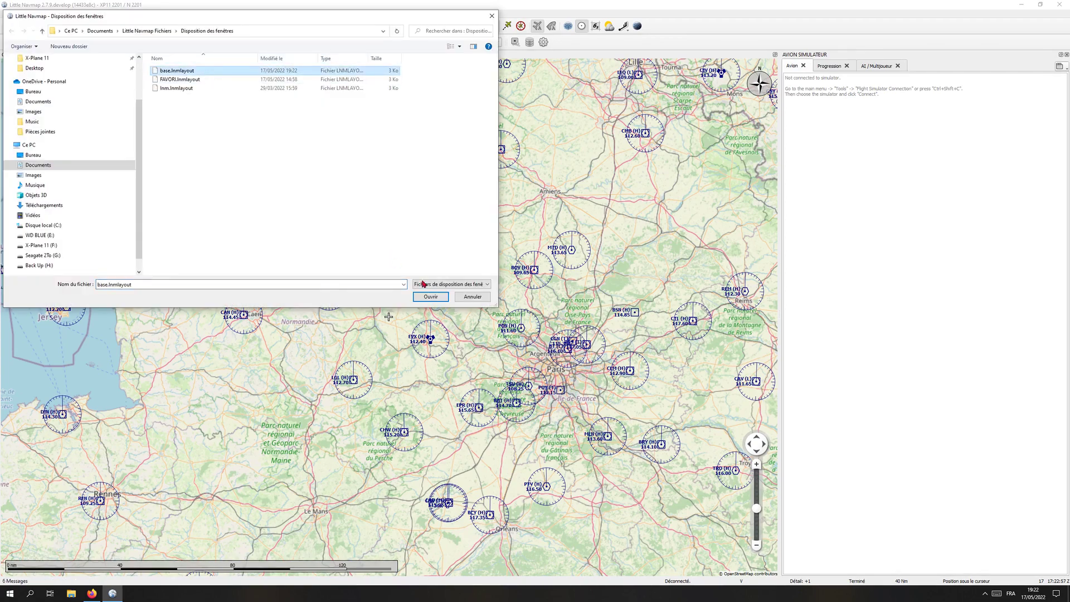
left_click(429, 297)
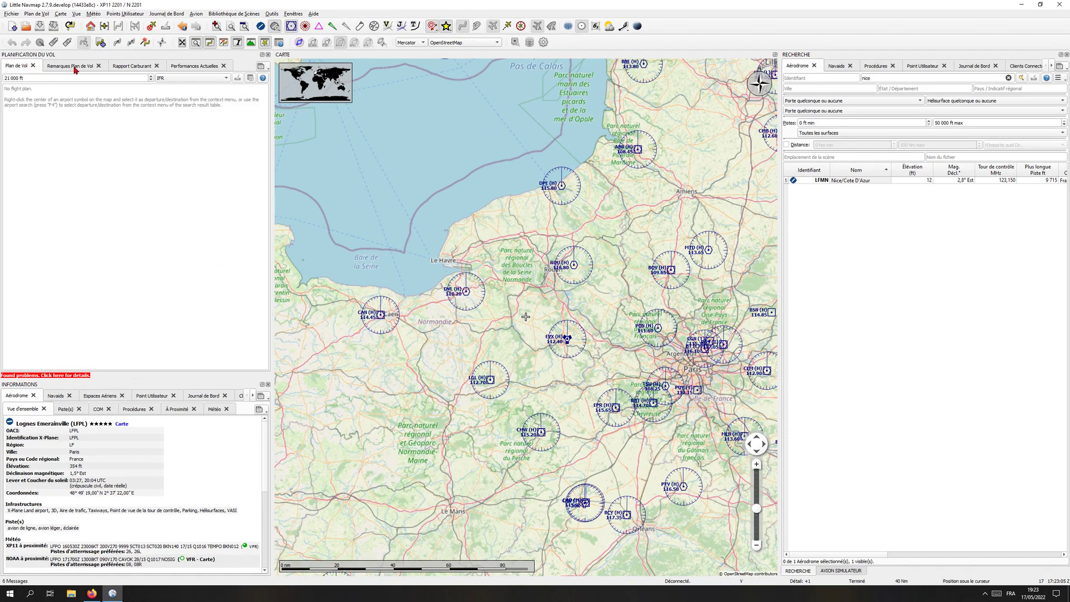
View the fuel report, remarks and current performance tabs of the flight planning pane, and the user point tab of the information pane.
left_click(123, 68)
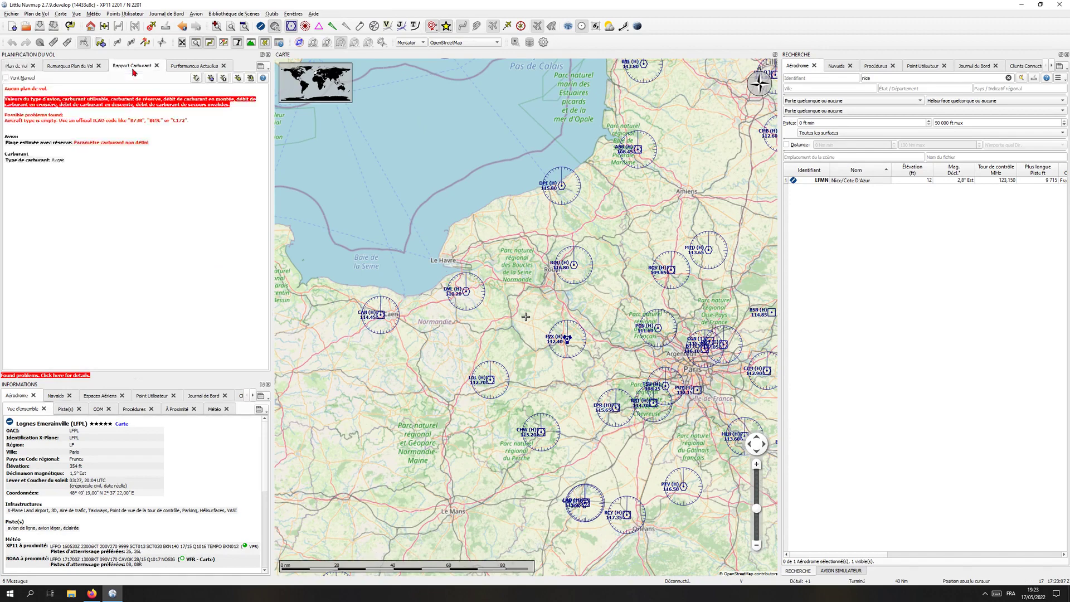
left_click(84, 66)
left_click(139, 67)
left_click(195, 66)
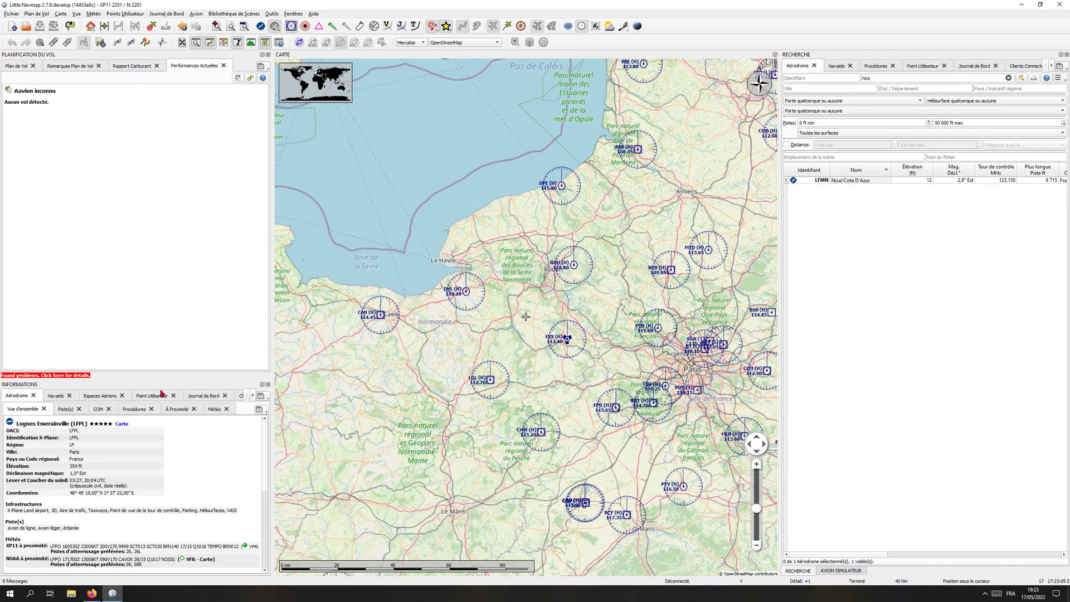
left_click(161, 395)
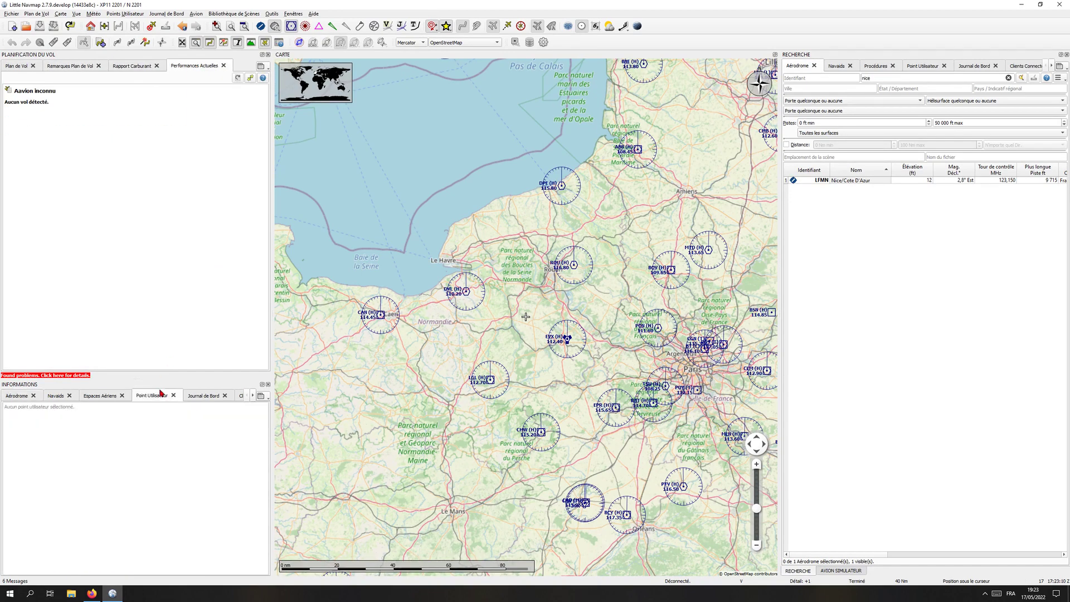
Close the current performance and fuel report tabs, and move the remarks tab ahead of the flight plan tab.
left_click(224, 66)
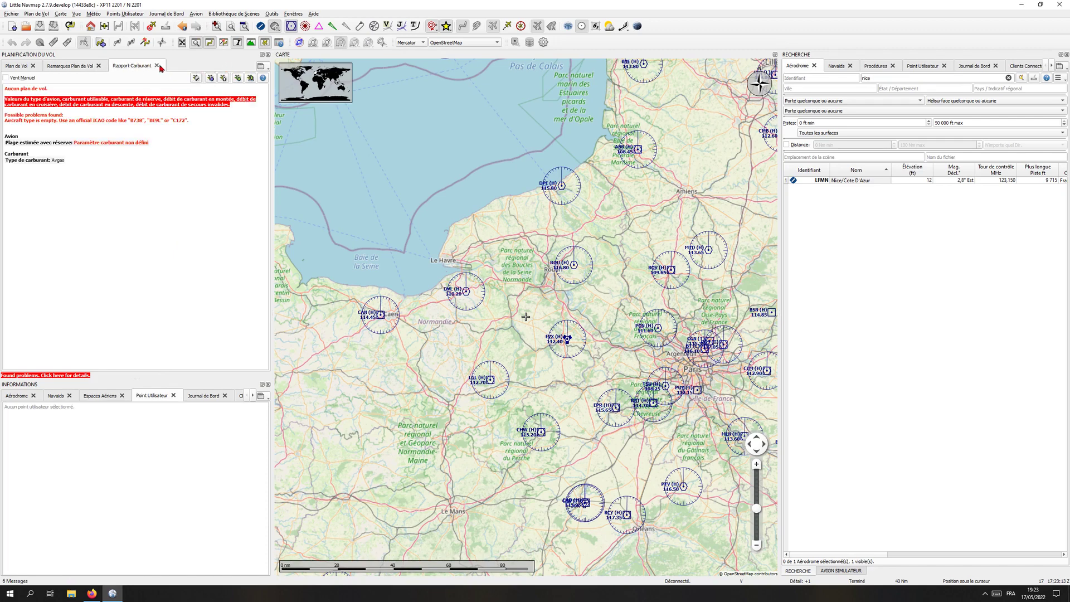
left_click(158, 66)
left_click_drag(77, 66, 27, 66)
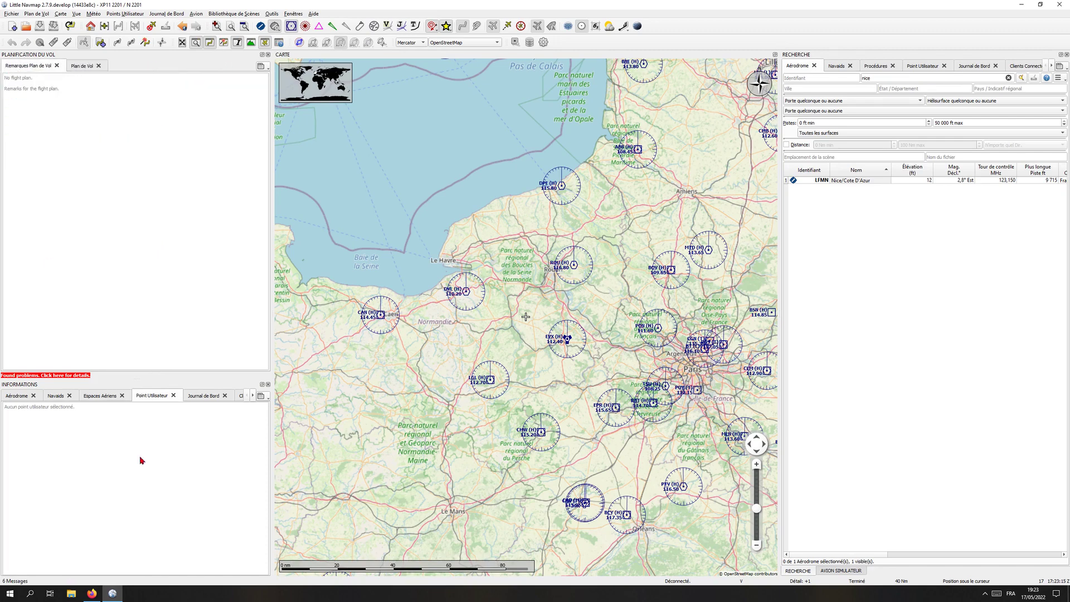
left_click(99, 397)
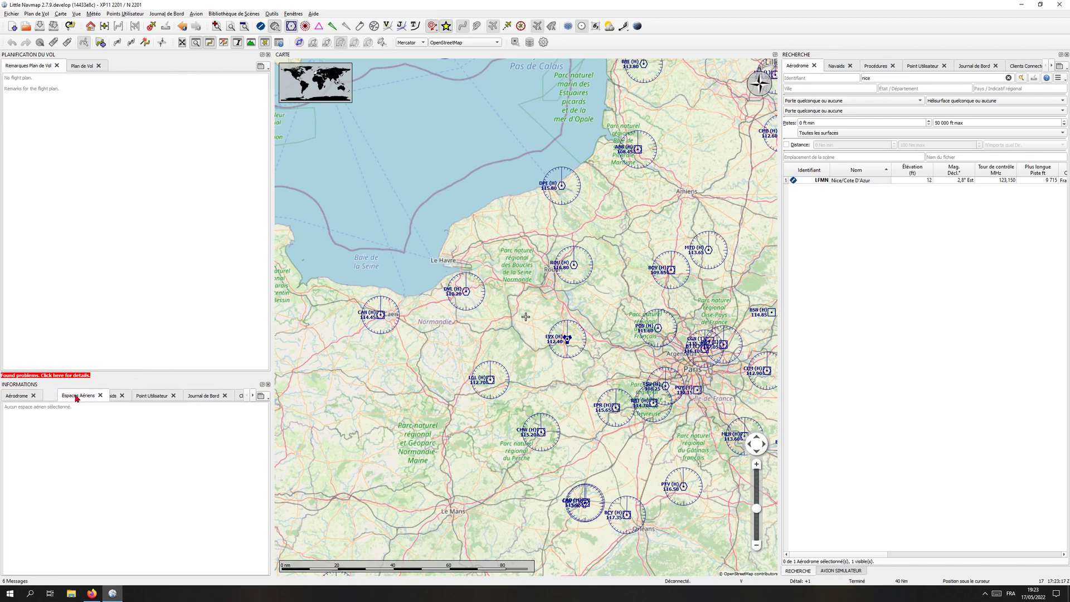
Reopen the fuel report and current performance tabs in the flight planning pane.
left_click(261, 67)
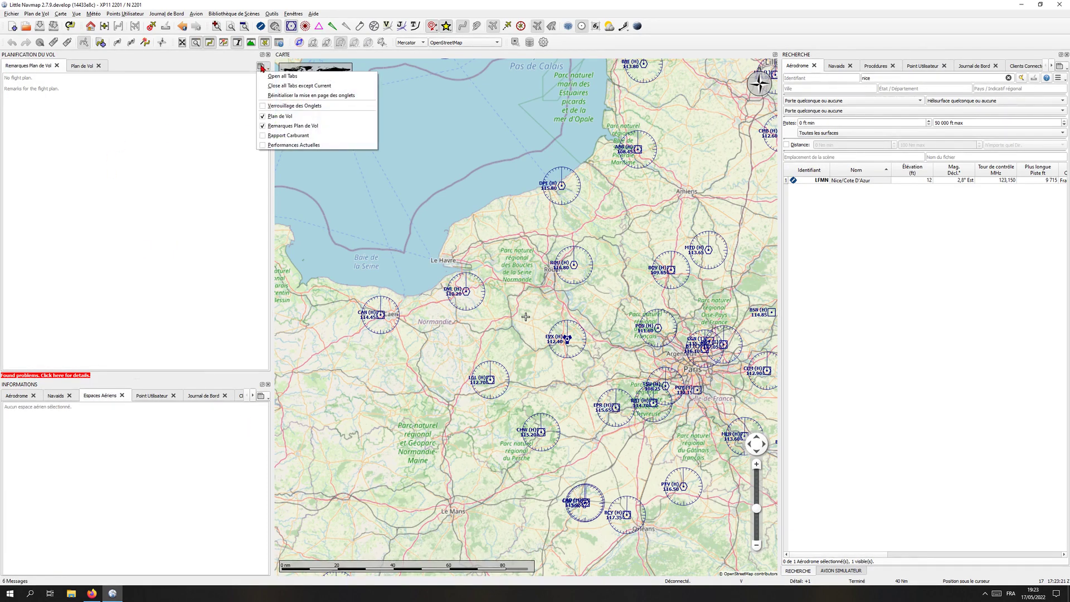
left_click(261, 136)
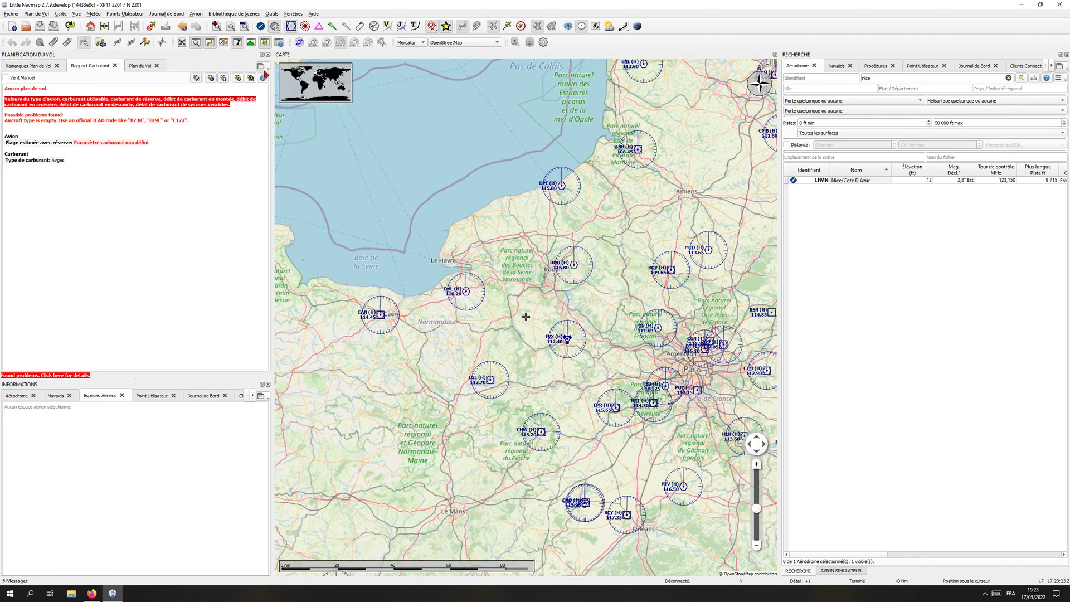
left_click(262, 66)
left_click(270, 147)
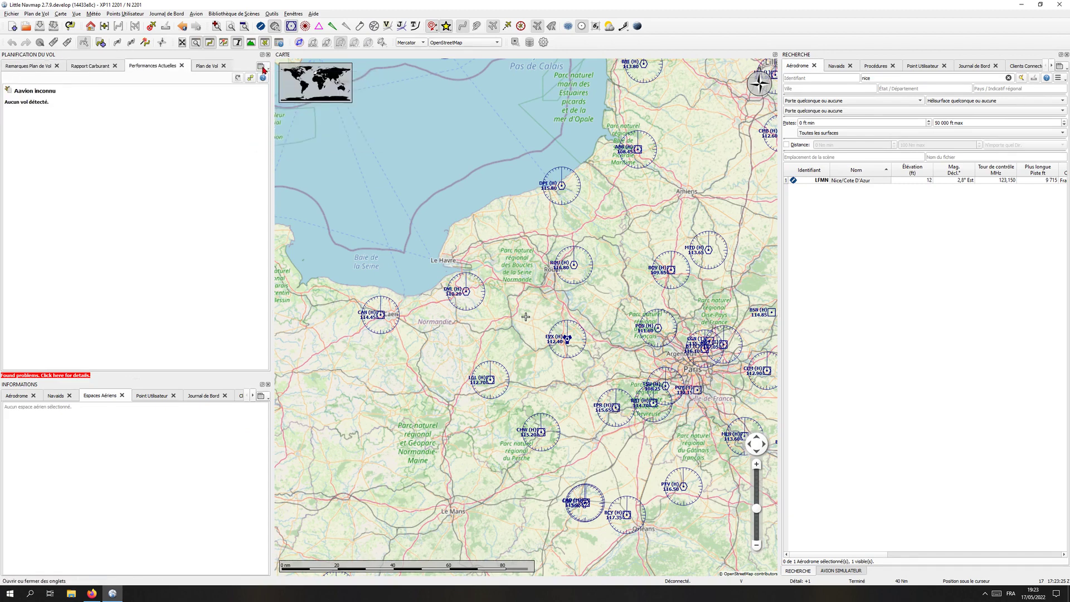
Hide the flight plan and flight plan remarks tabs, and show both again in that order.
left_click(261, 67)
left_click(263, 117)
left_click(261, 66)
left_click(263, 126)
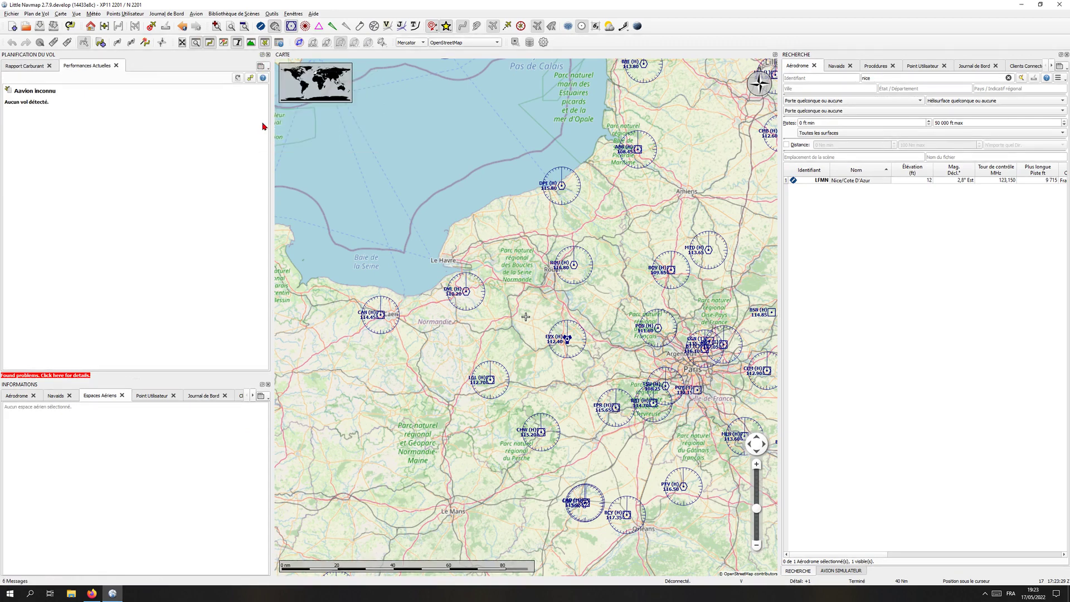
left_click(261, 67)
left_click(266, 117)
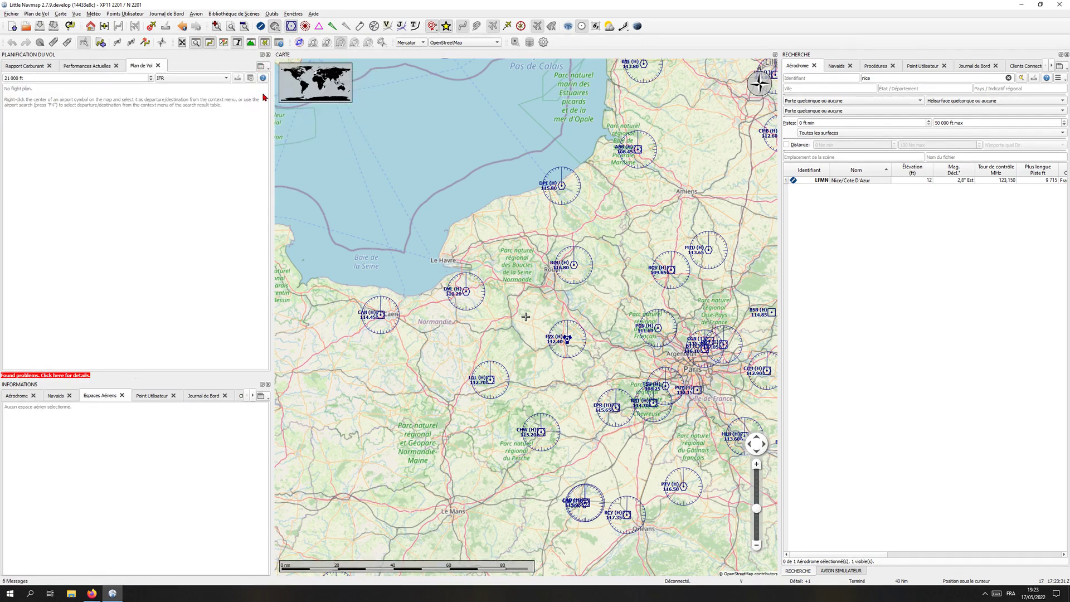
left_click(262, 66)
left_click(264, 127)
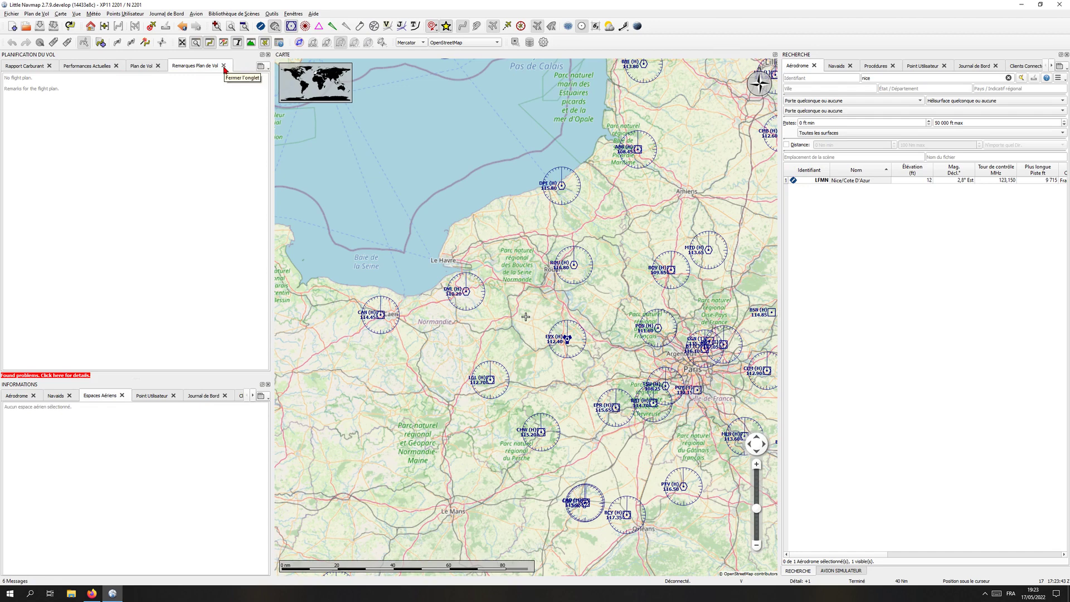
Close the flight plan remarks tab once more and bring it back.
left_click(224, 67)
left_click(260, 66)
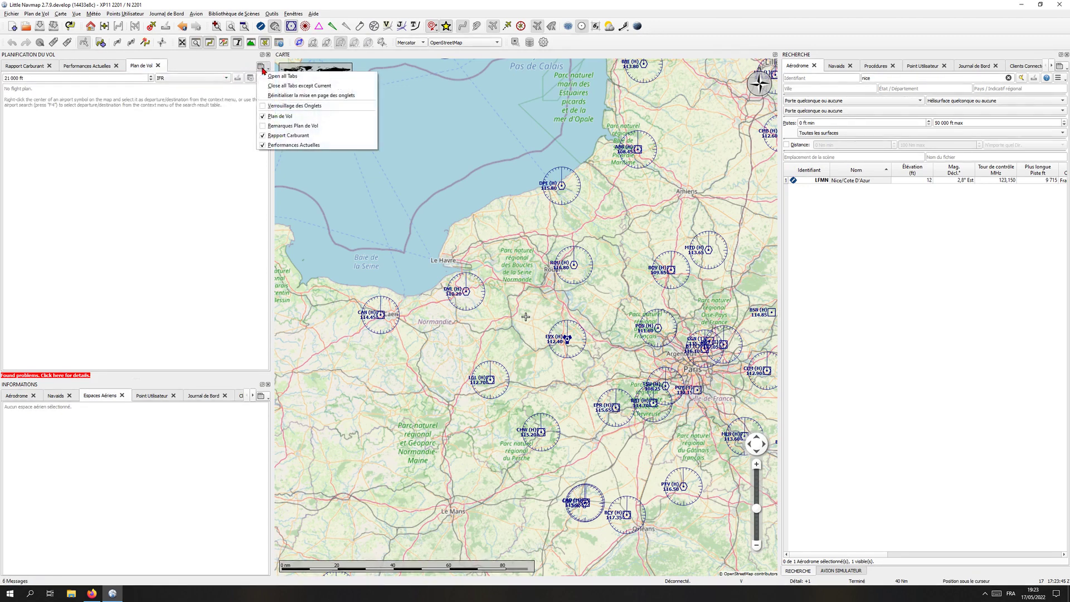
left_click(268, 126)
Lock the tabs of the flight planning, information and search panes.
left_click(260, 67)
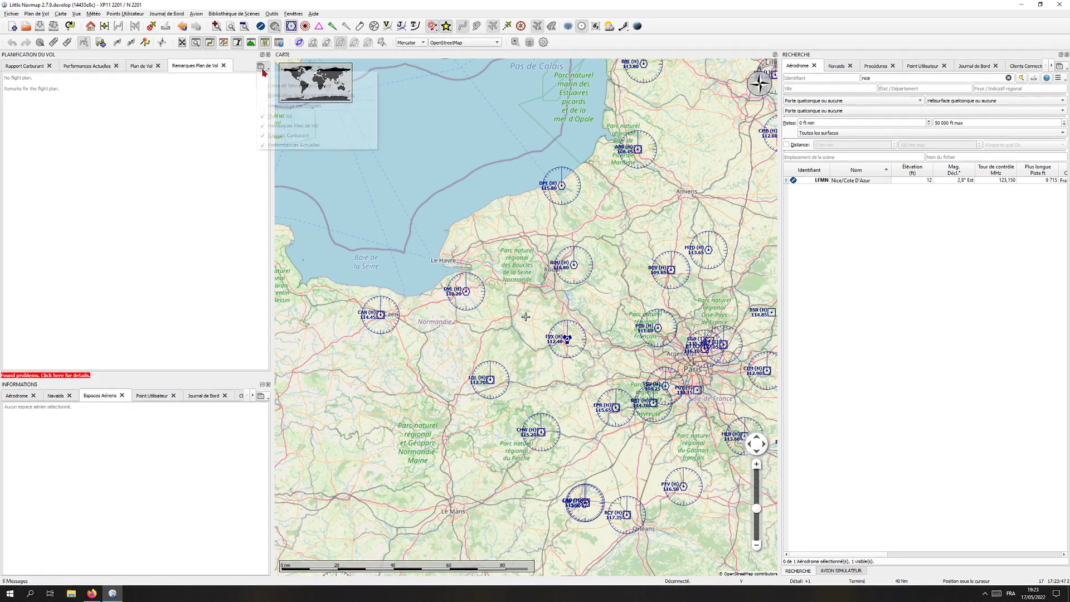
left_click(263, 106)
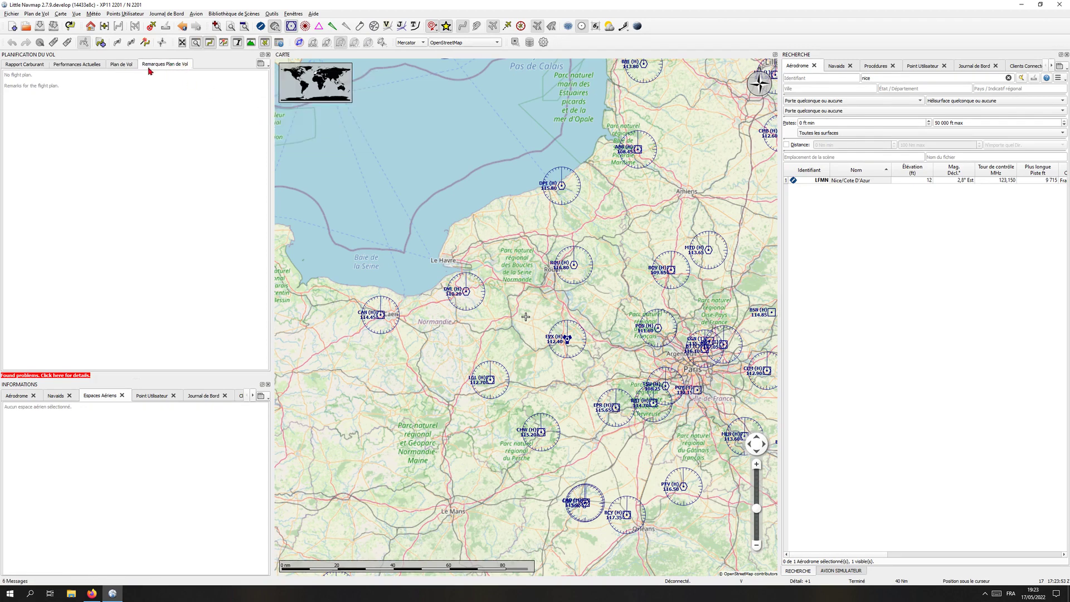
left_click(261, 63)
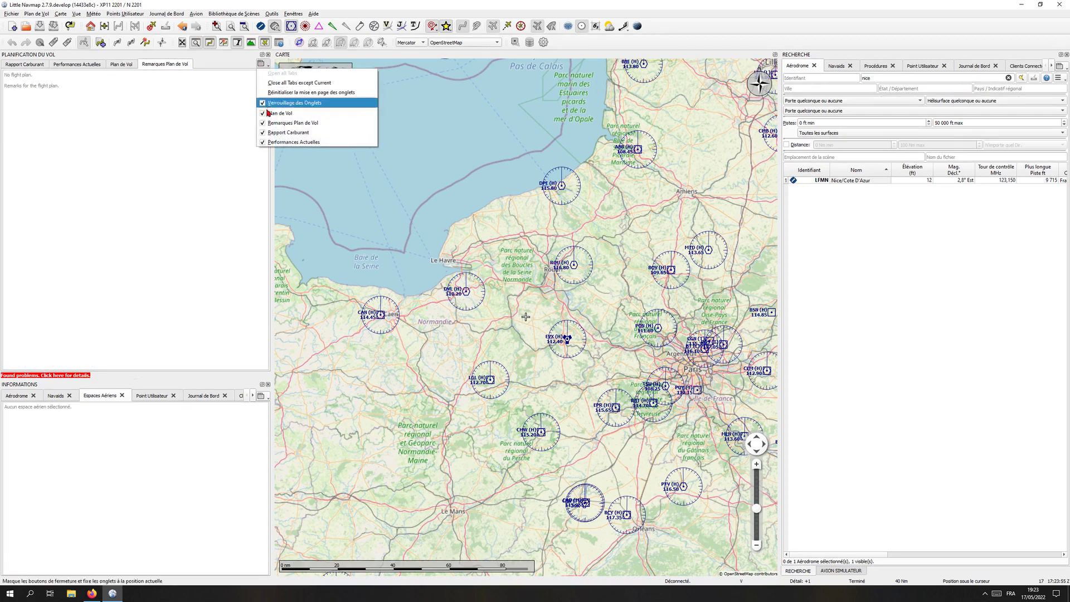
left_click(264, 396)
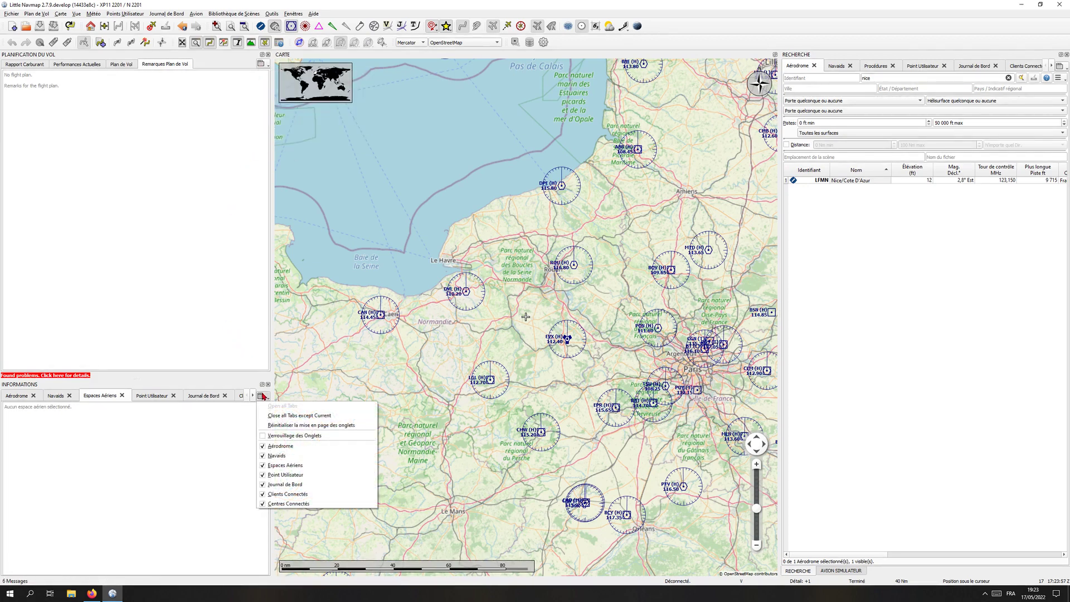
left_click(265, 436)
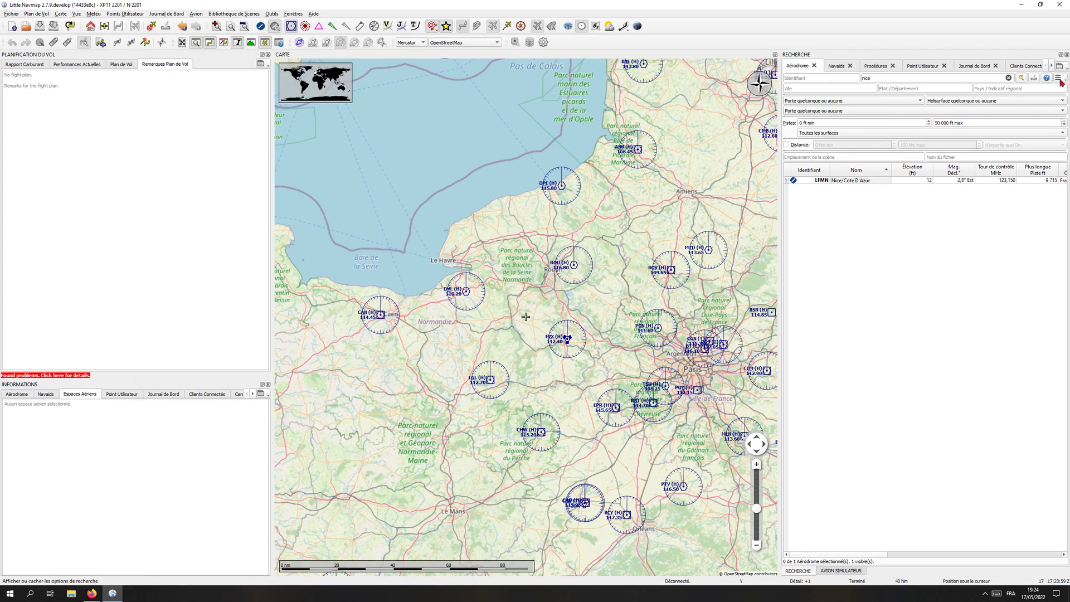
left_click(1060, 66)
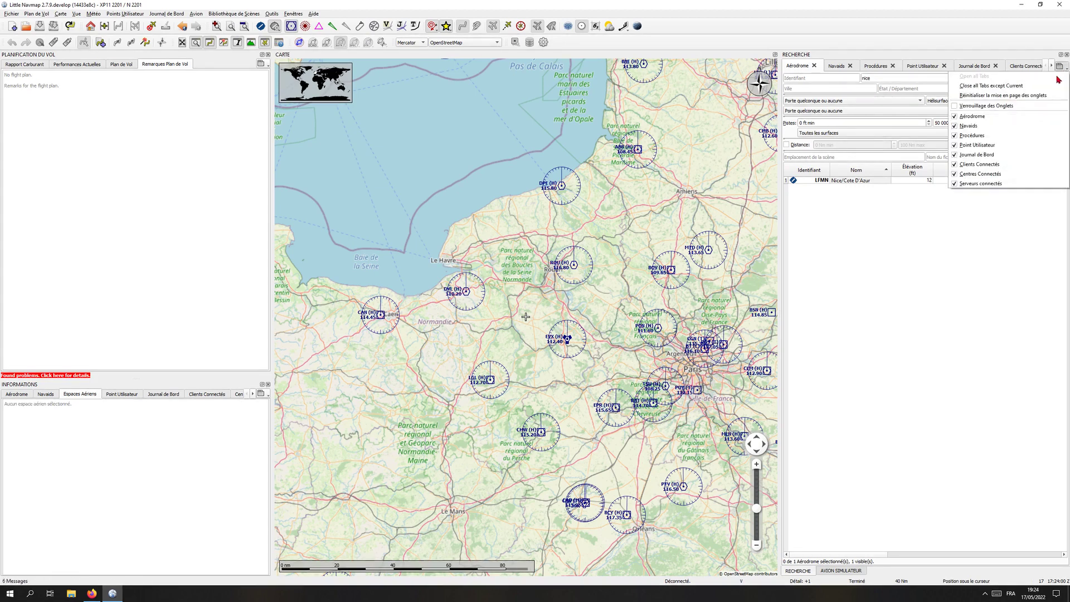
left_click(959, 107)
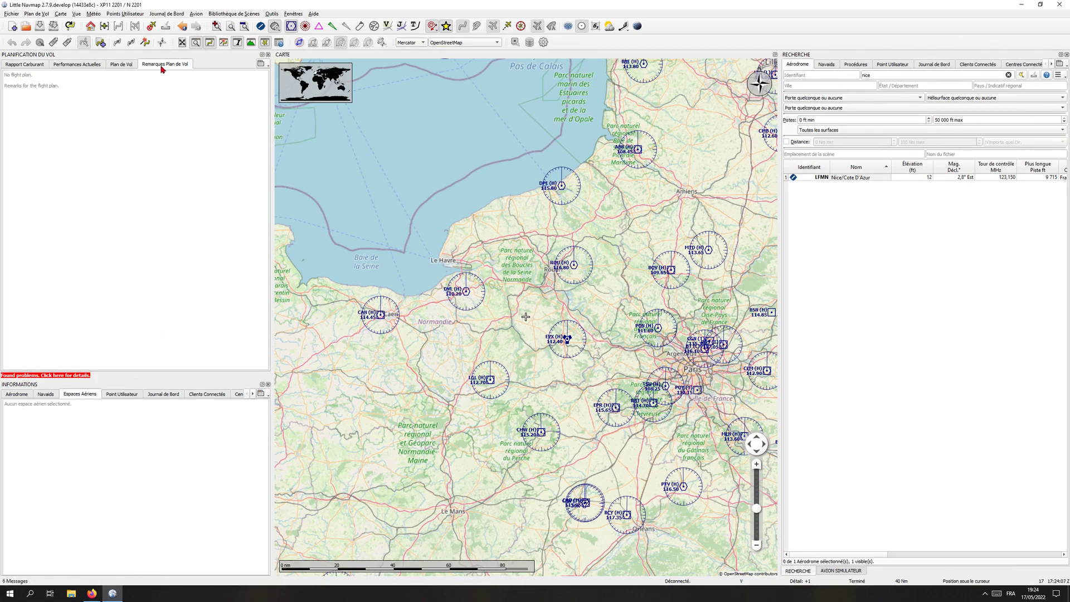
Move the flight planning pane over the map and dock it back above the information pane, giving the information pane more height.
left_click_drag(420, 229, 437, 251)
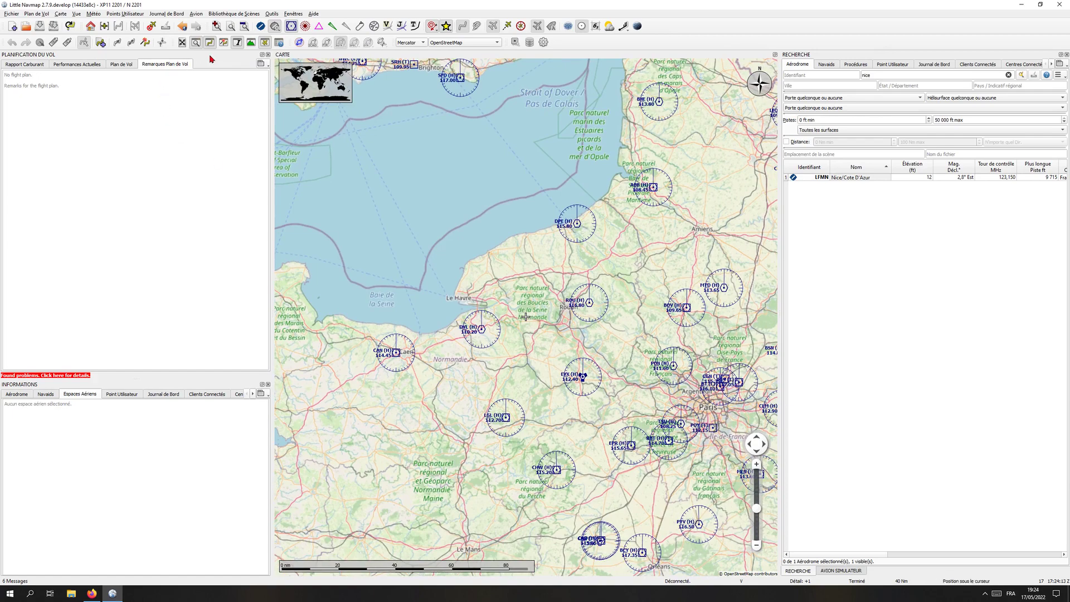
left_click_drag(211, 59, 471, 147)
left_click_drag(564, 164, 193, 77)
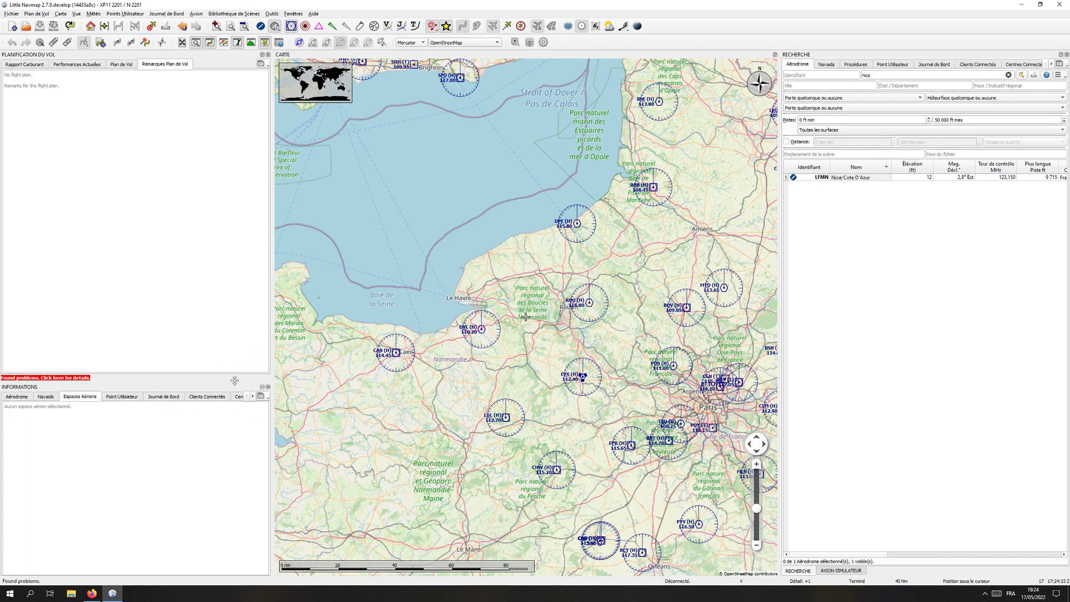
left_click_drag(237, 381, 248, 338)
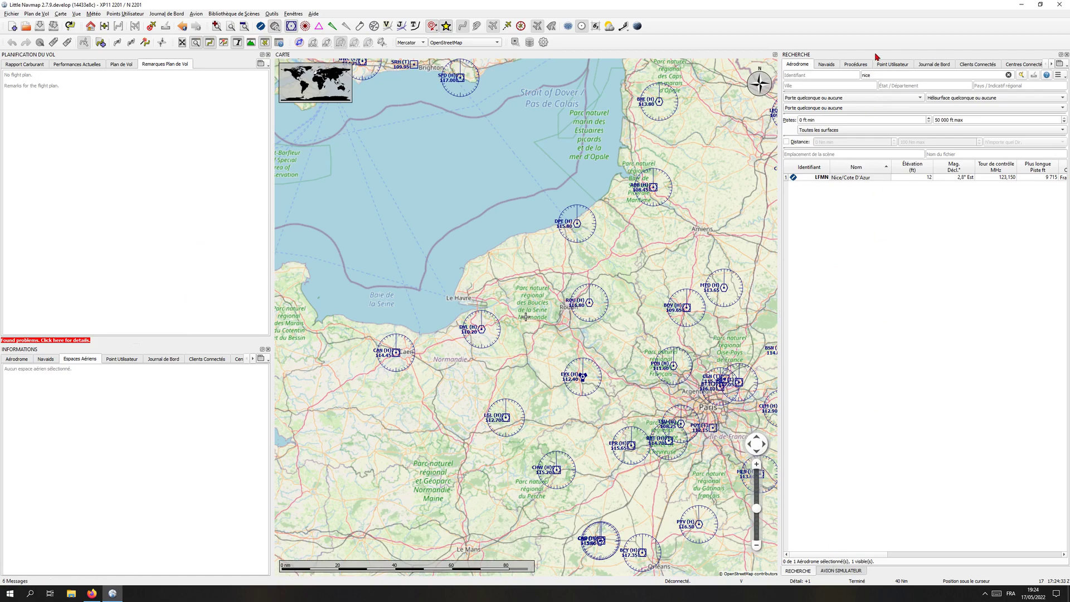
Dock the search pane below the simulator aircraft pane with more height, and stack it back as a tab over that pane.
left_click_drag(877, 56, 879, 466)
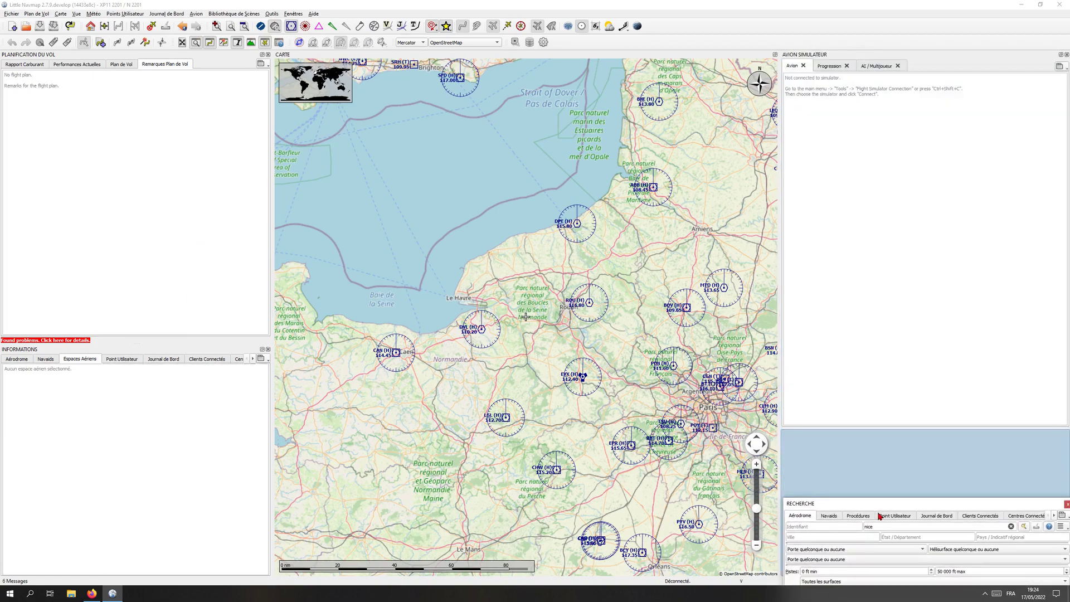
left_click_drag(888, 426, 888, 322)
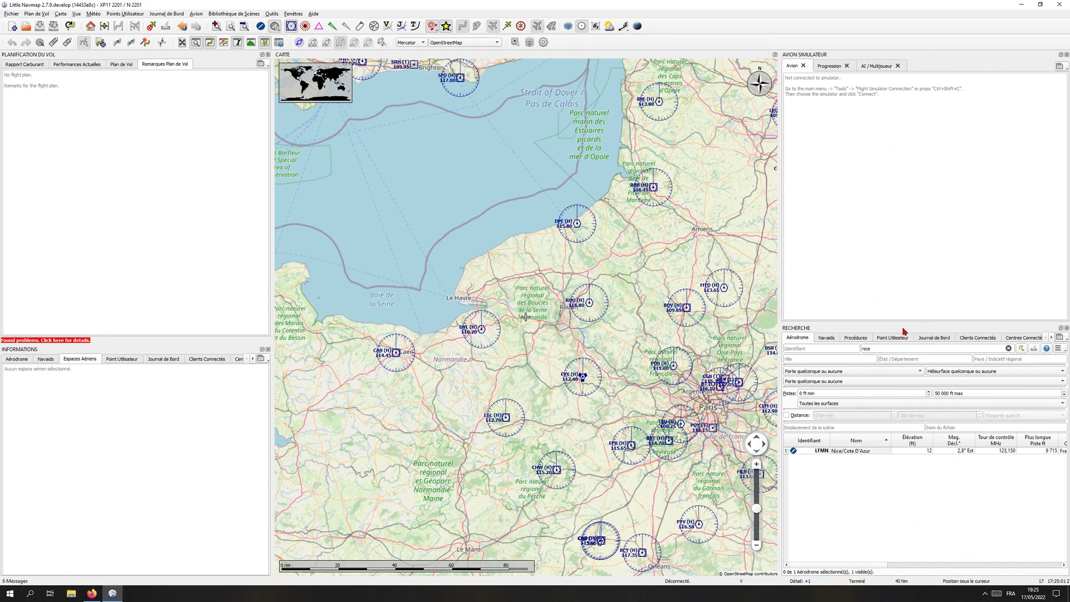
left_click_drag(879, 331, 876, 152)
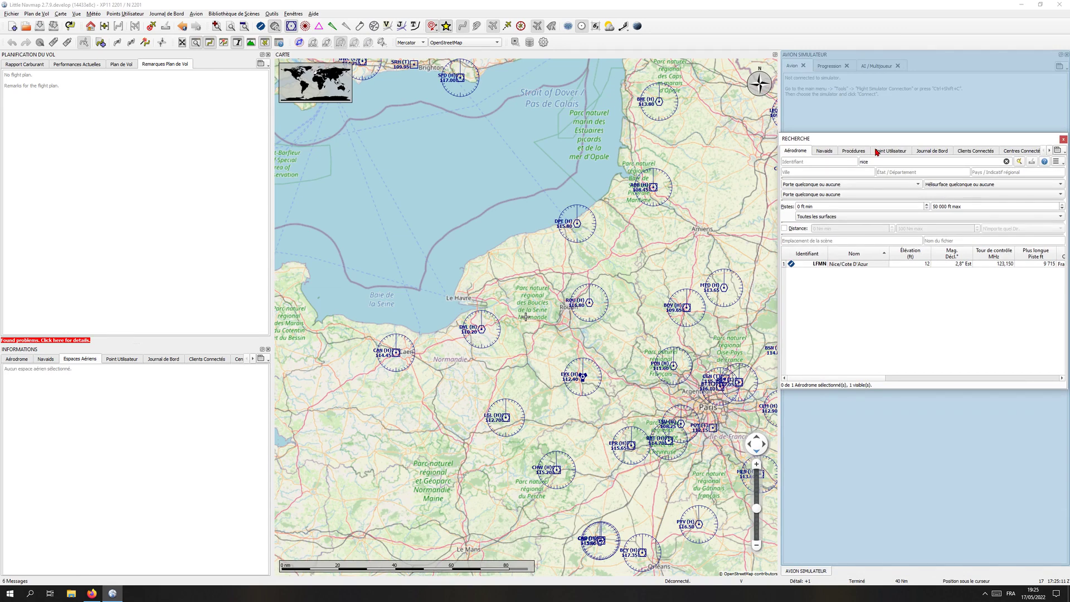
left_click_drag(877, 152, 877, 149)
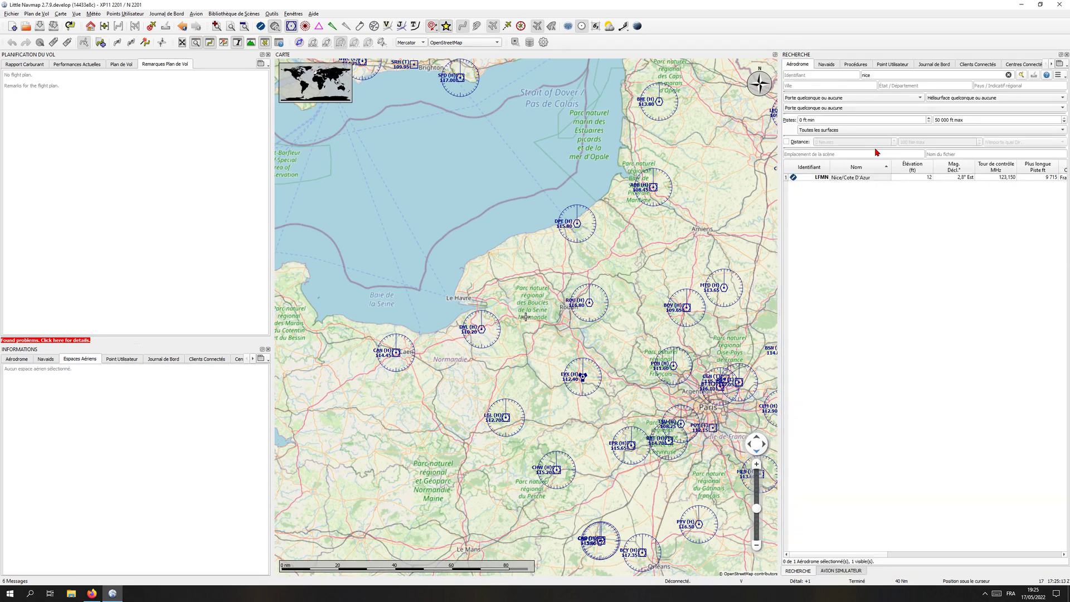
Switch back and forth between the stacked search and simulator aircraft panes to view each one.
left_click(829, 572)
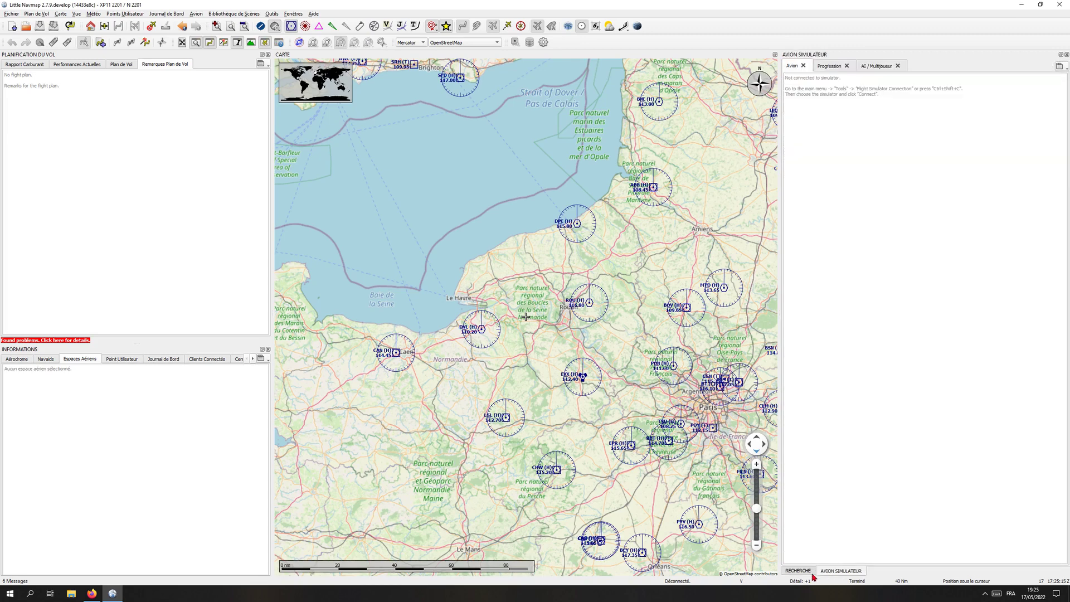
left_click(800, 573)
left_click(838, 574)
left_click(808, 574)
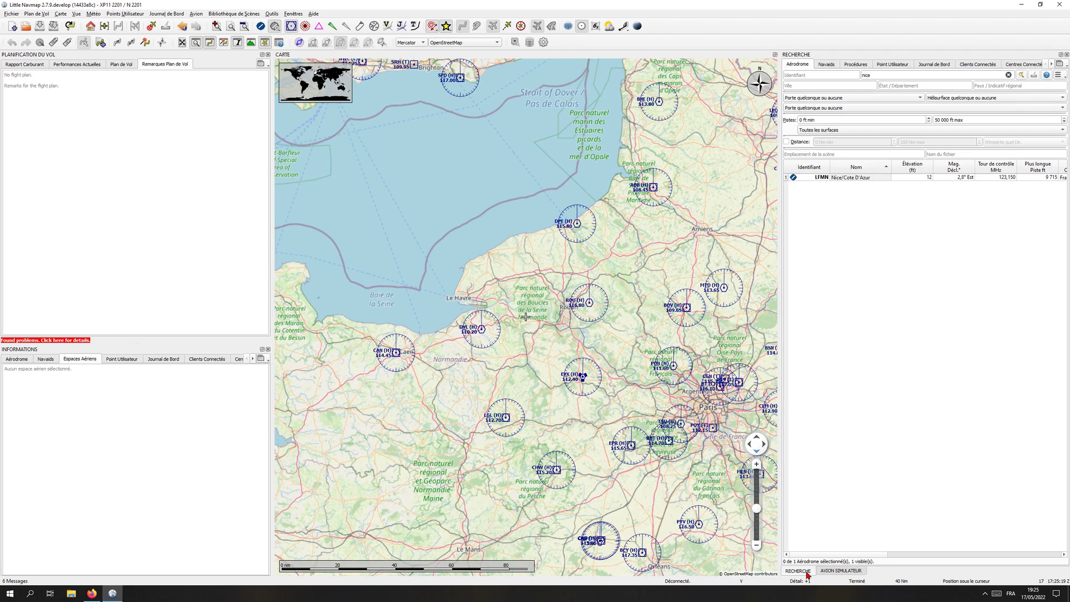
left_click(840, 572)
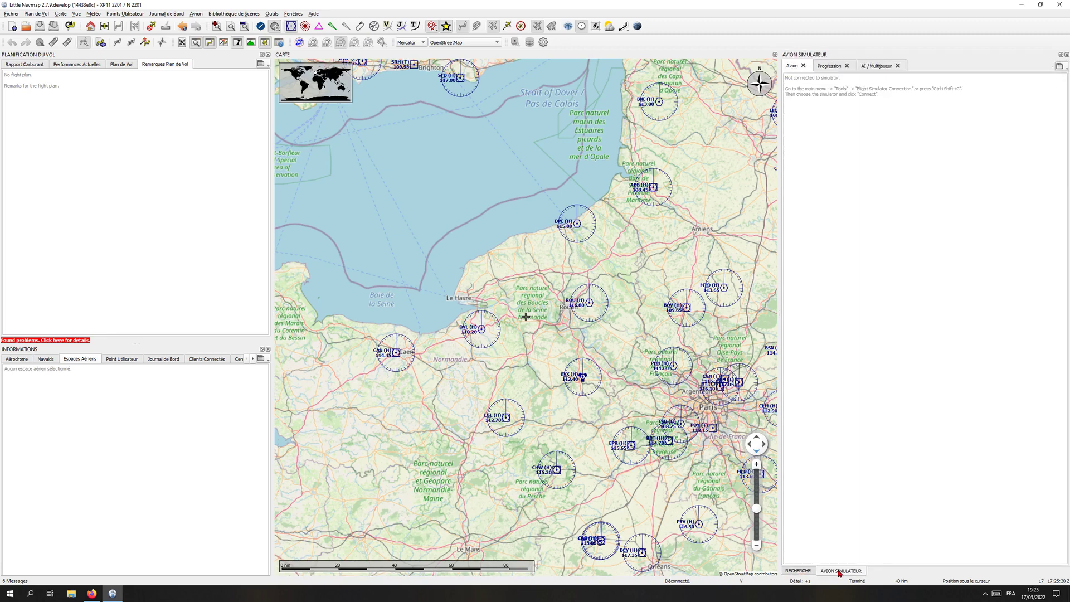
left_click(799, 571)
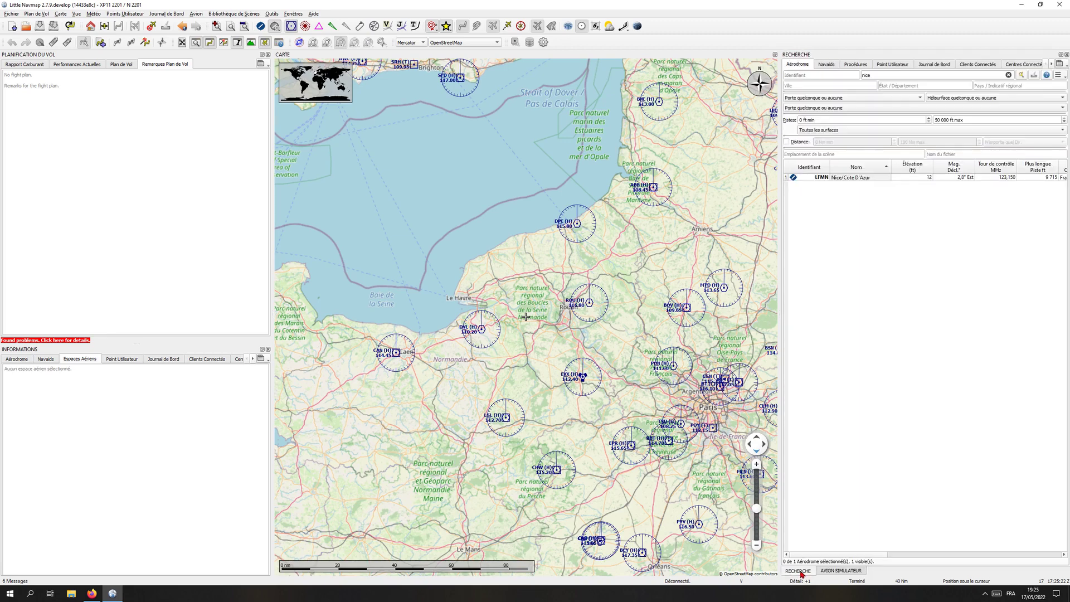
left_click(856, 572)
left_click(806, 572)
left_click(828, 574)
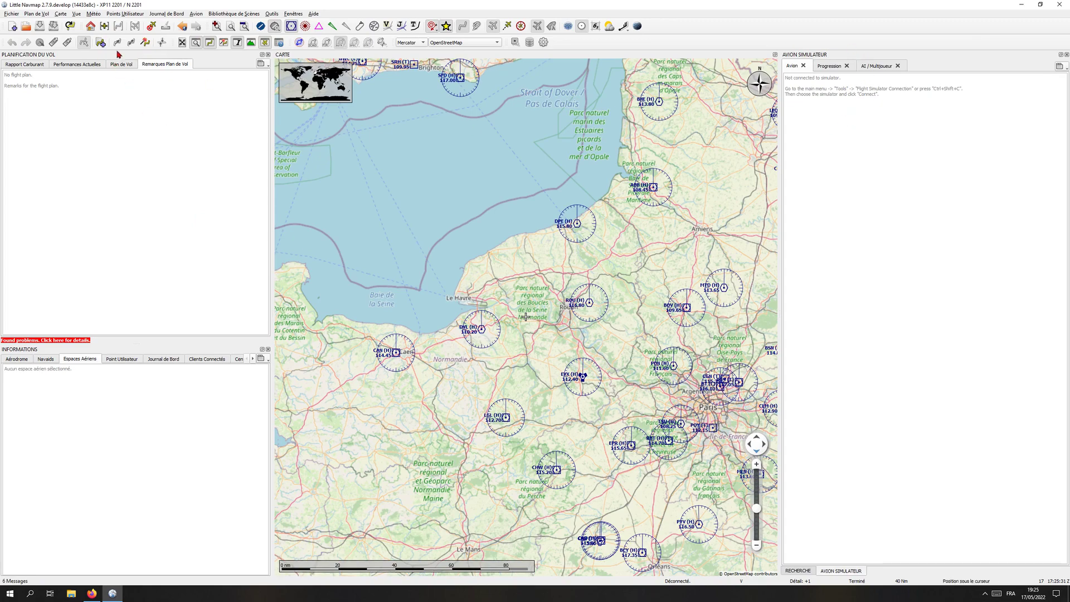
Stack the flight planning pane with the search and simulator aircraft panes, and view each of the three in turn.
left_click_drag(139, 55, 906, 322)
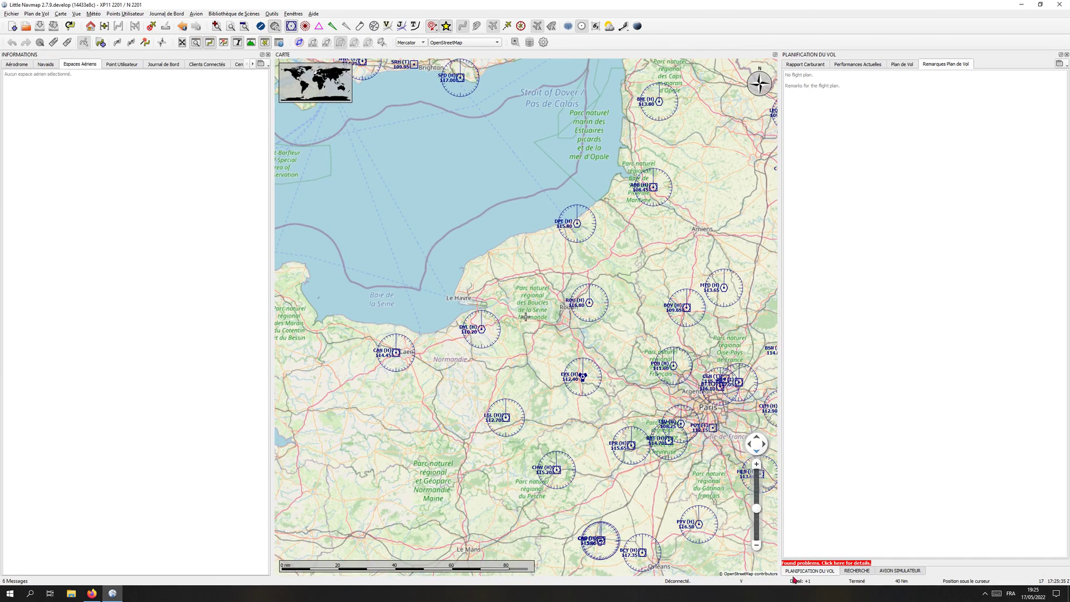
left_click(853, 572)
left_click(894, 572)
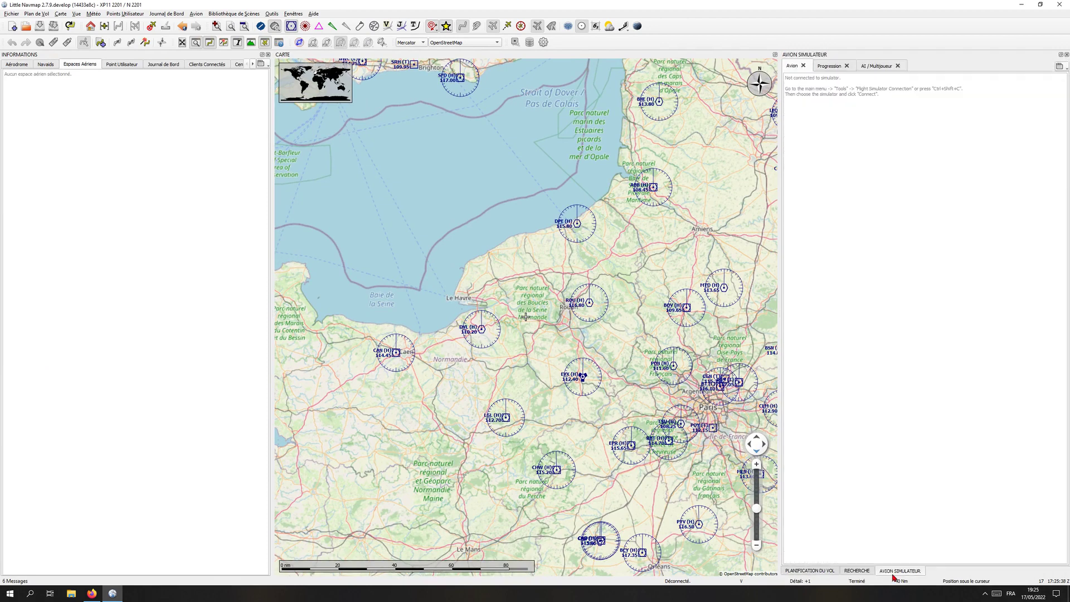
left_click(801, 572)
right_click(813, 325)
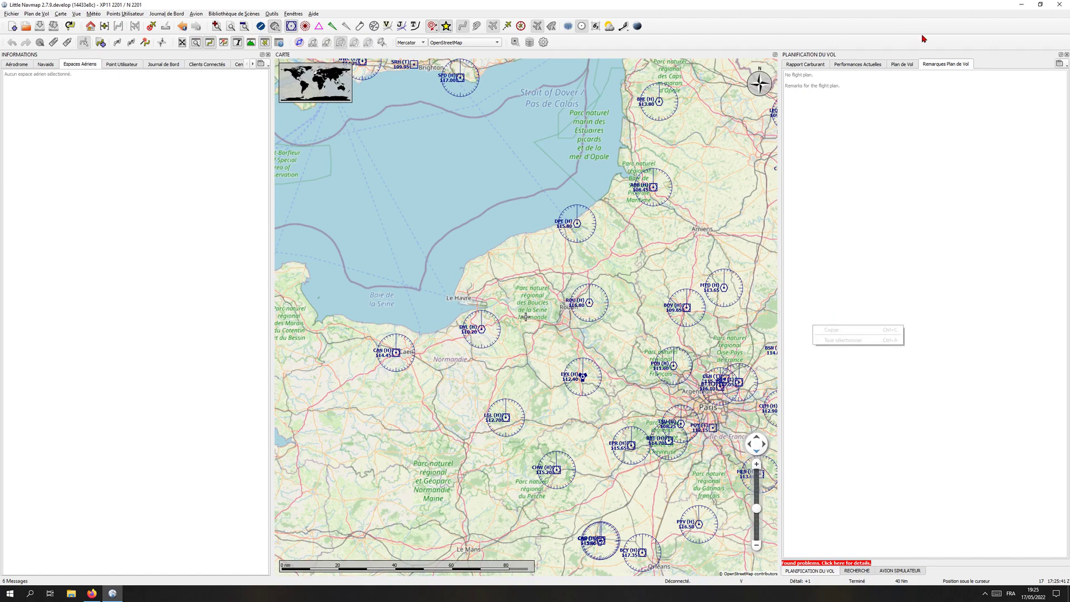
Dock the flight planning pane back above the information pane and enlarge it to about half the column's height.
left_click_drag(942, 56, 141, 78)
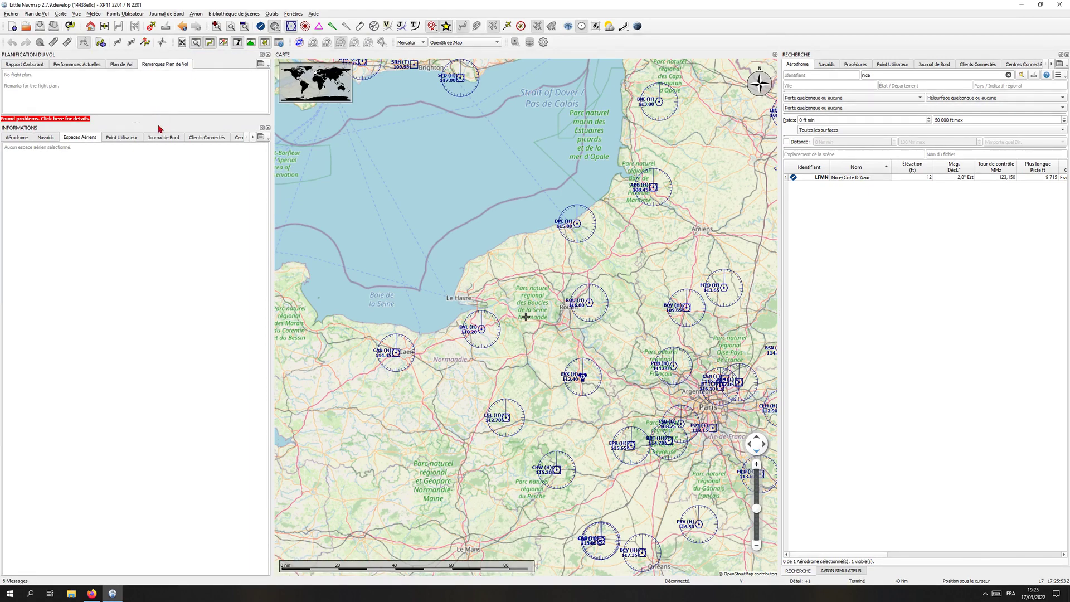
left_click_drag(160, 122, 159, 311)
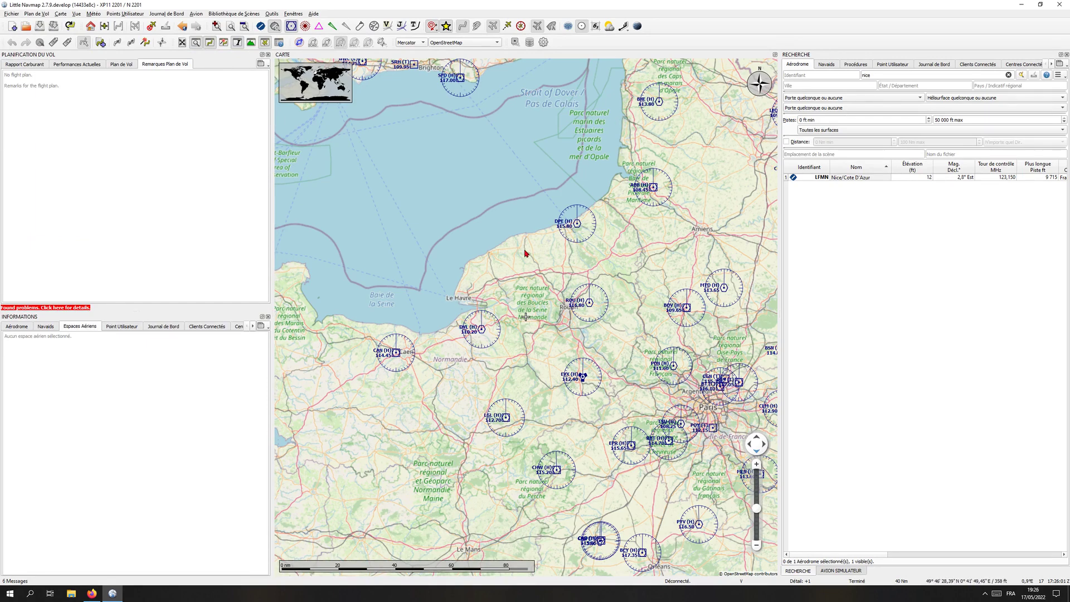
Display the map in full screen, and open and dismiss its context menu over England.
left_click_drag(503, 217, 525, 253)
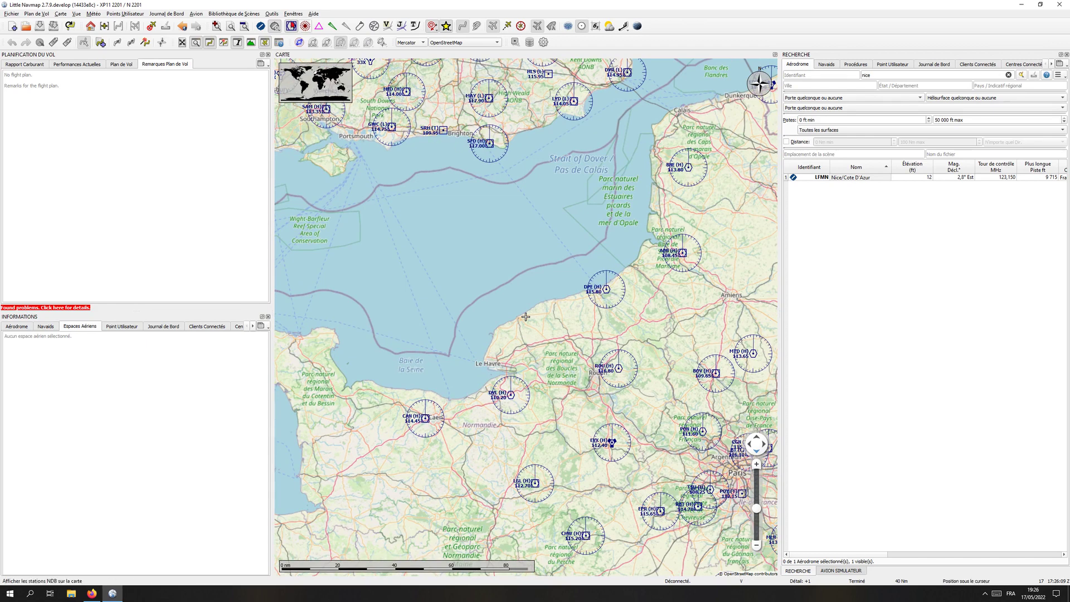
left_click(182, 42)
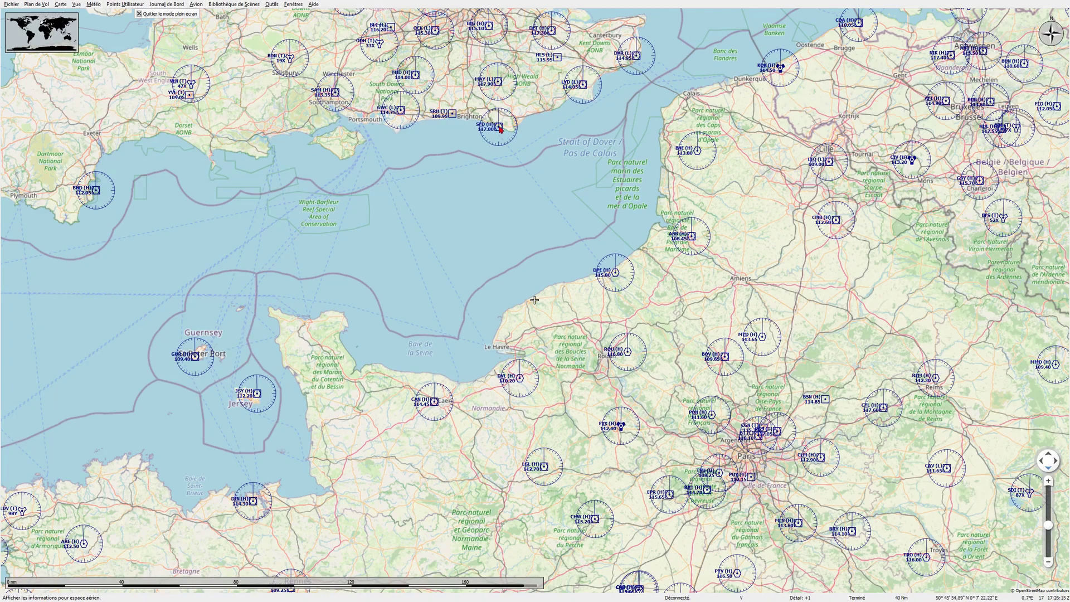
left_click_drag(570, 198, 651, 530)
right_click(523, 200)
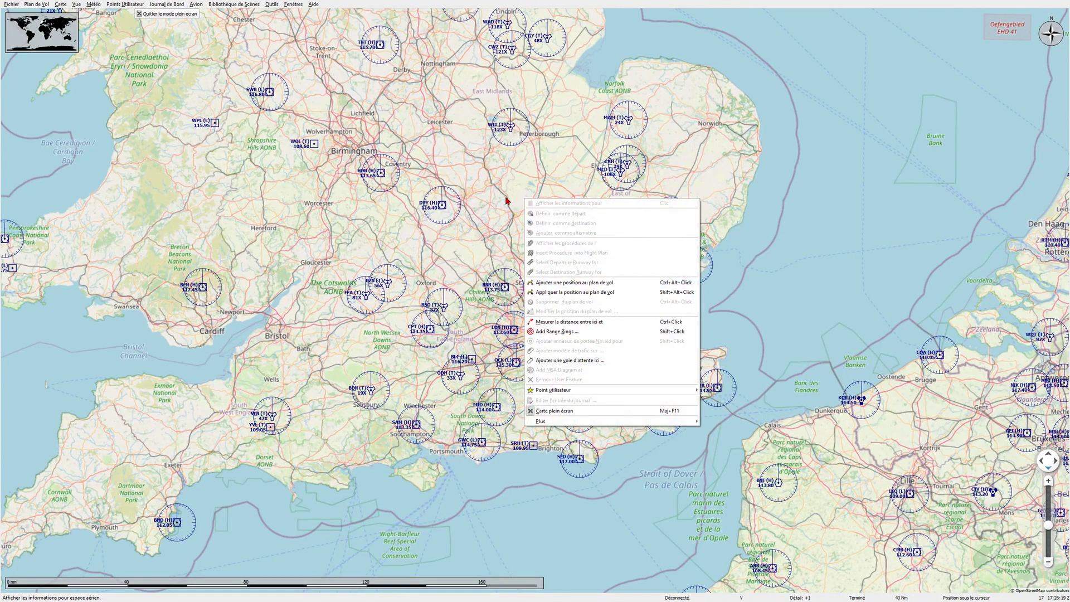
left_click(470, 182)
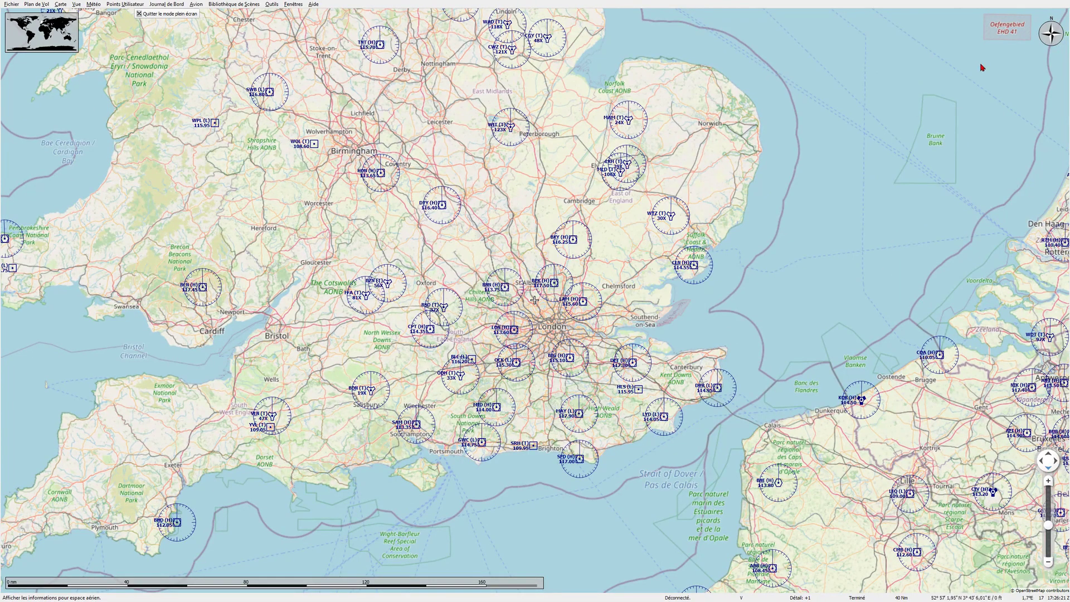
Show the flight plan calculation window over the full-screen map and close it.
left_click(273, 5)
left_click(273, 4)
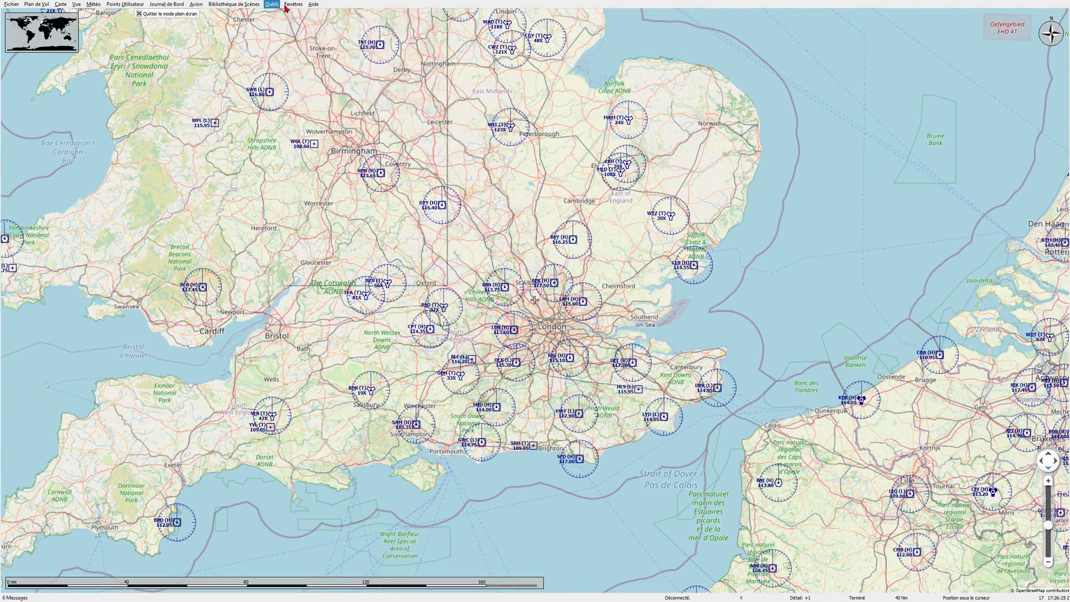
left_click(293, 4)
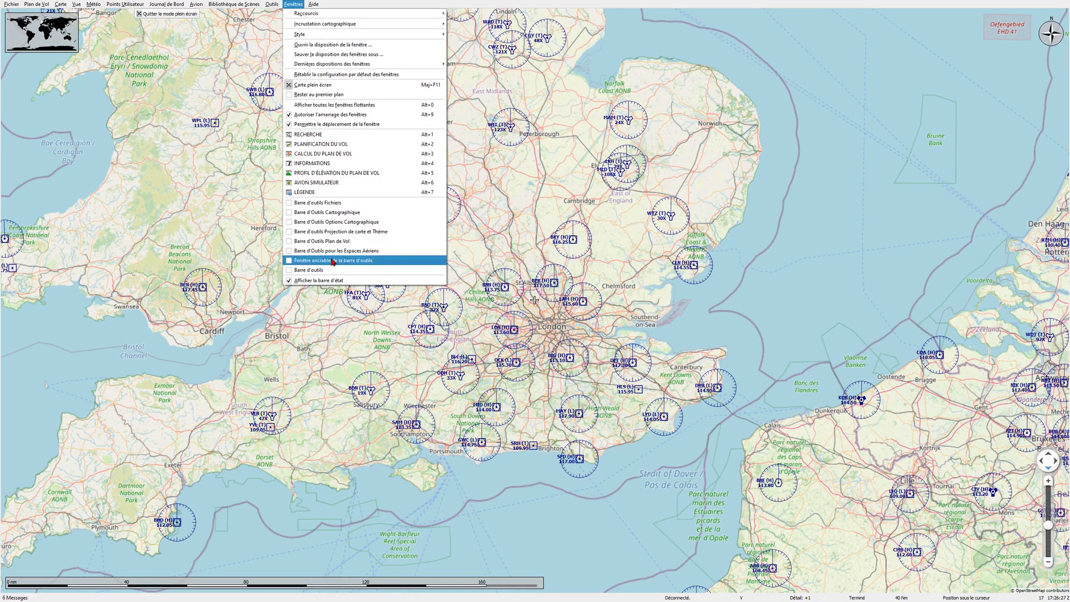
left_click(315, 155)
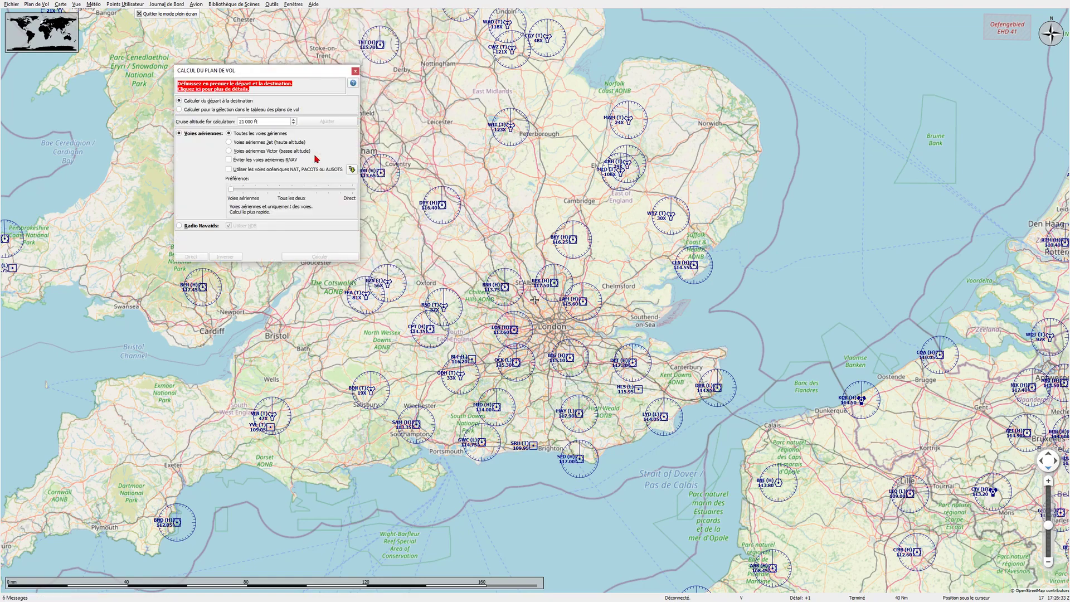
left_click(355, 71)
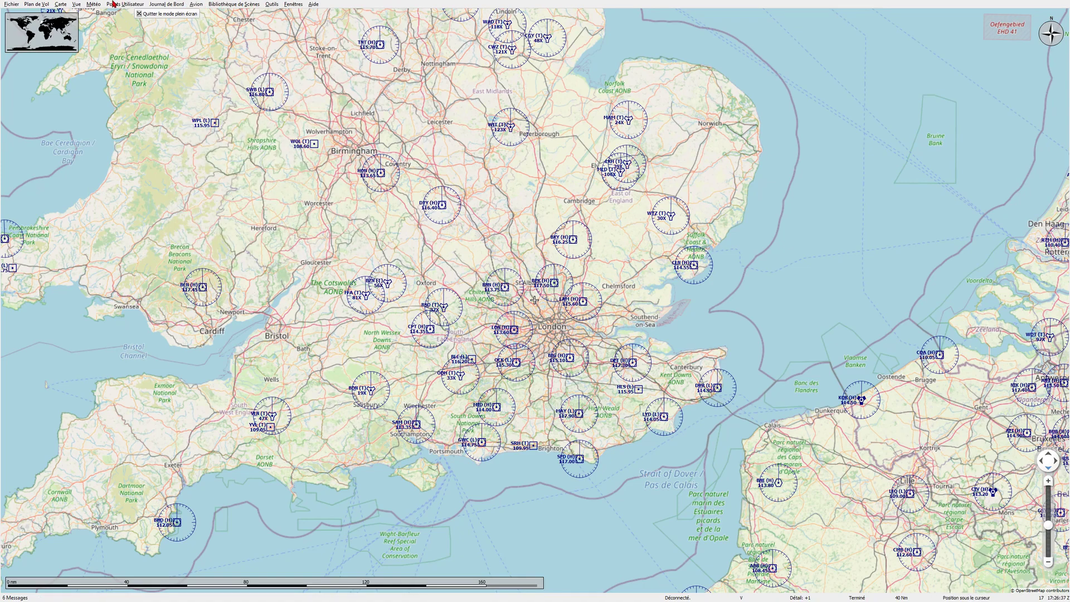
Show the flight planning pane beside the full-screen map and display its Plan de Vol page.
left_click(293, 5)
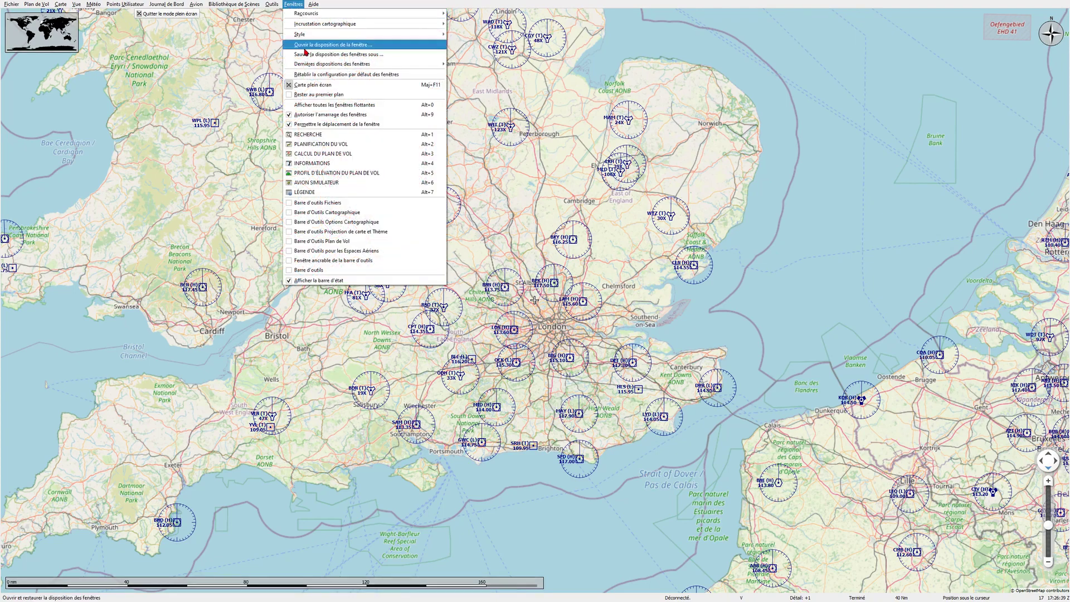
left_click(306, 146)
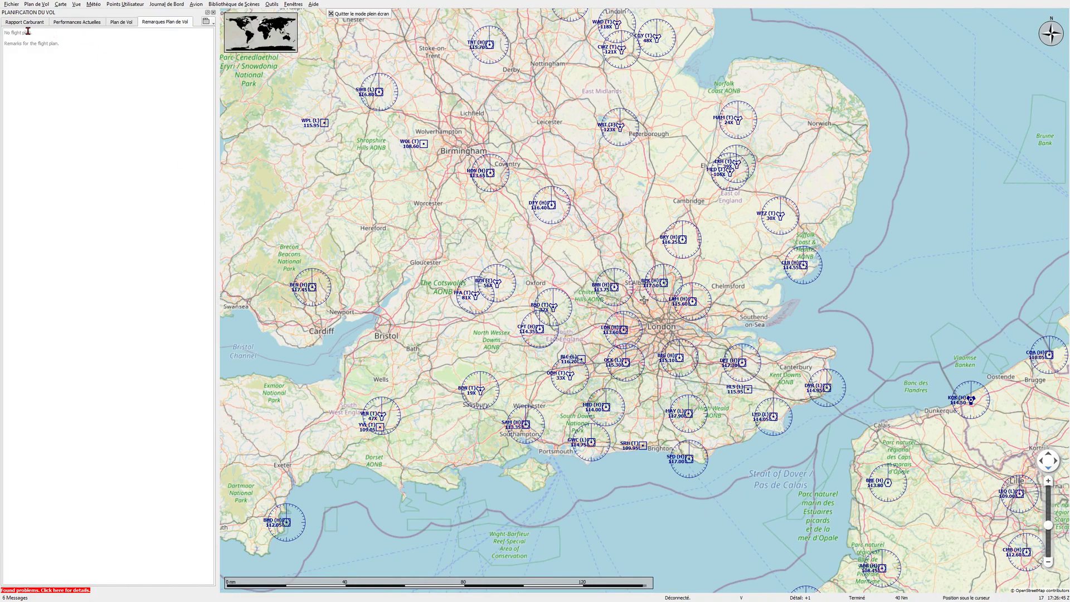
left_click(127, 24)
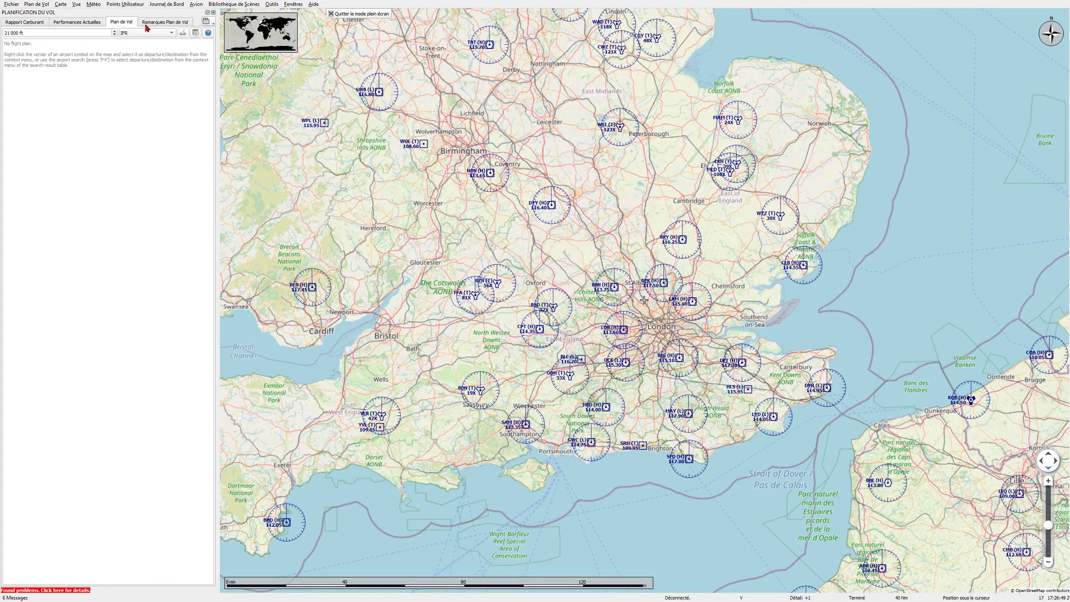
Unlock the flight planning pane's tabs, place Plan de Vol first, and lock the tabs again.
left_click(205, 22)
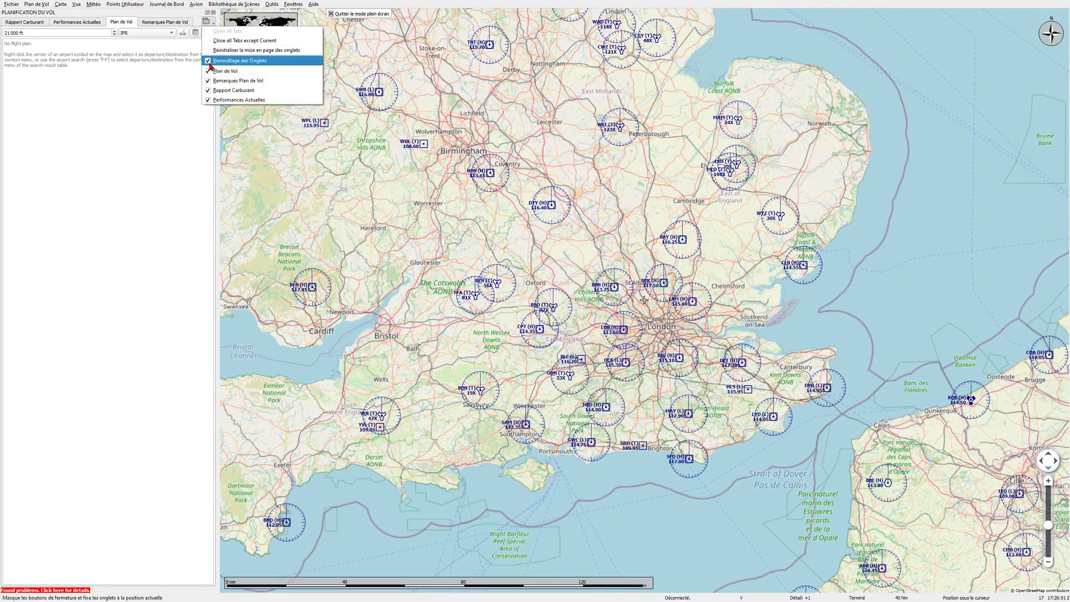
left_click(206, 61)
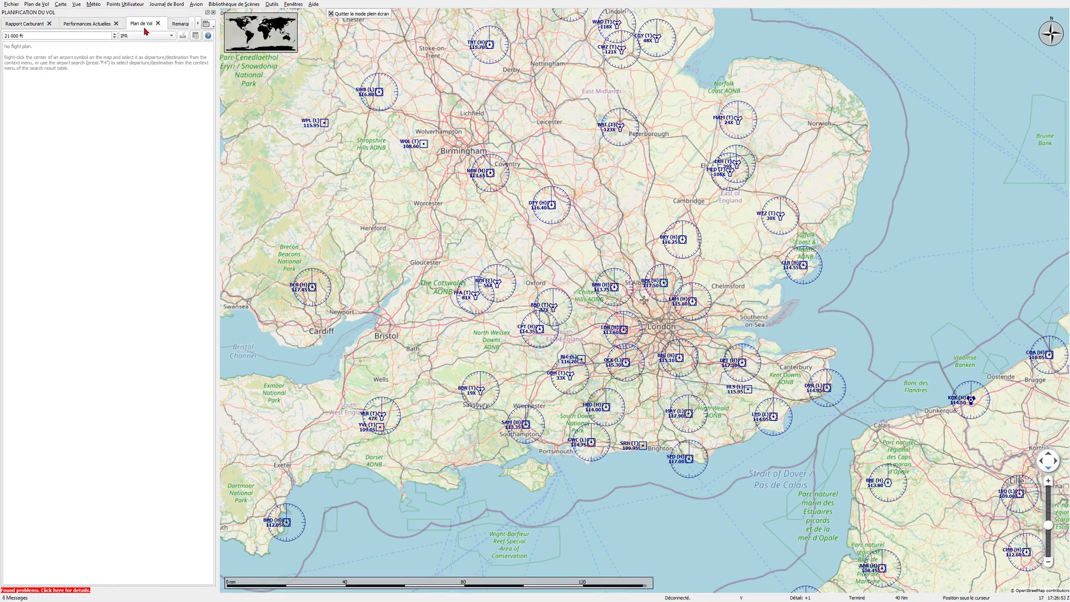
left_click_drag(152, 25, 17, 24)
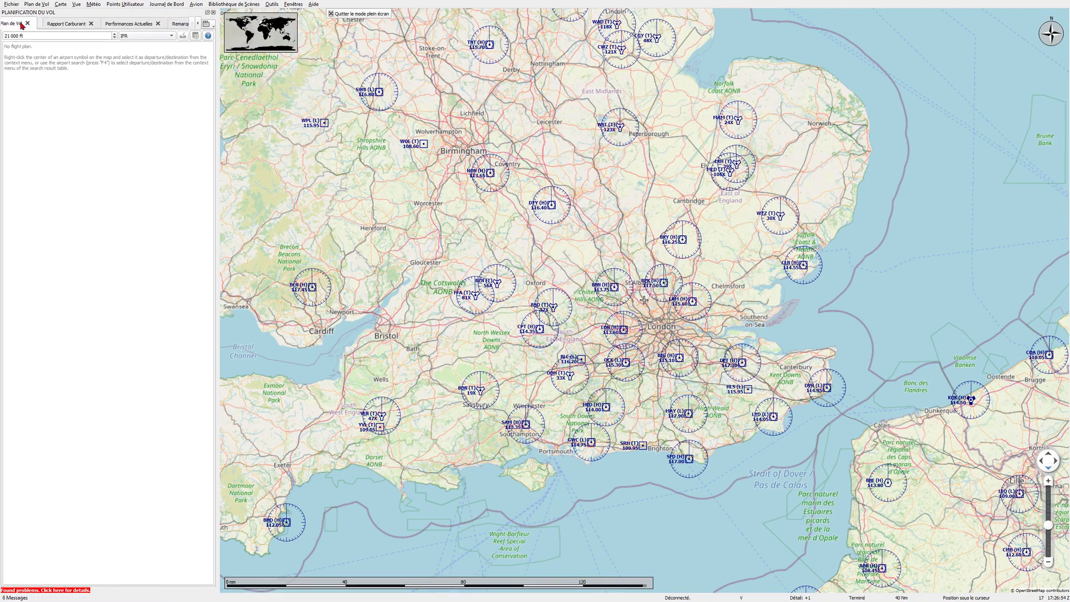
left_click(205, 25)
left_click(207, 63)
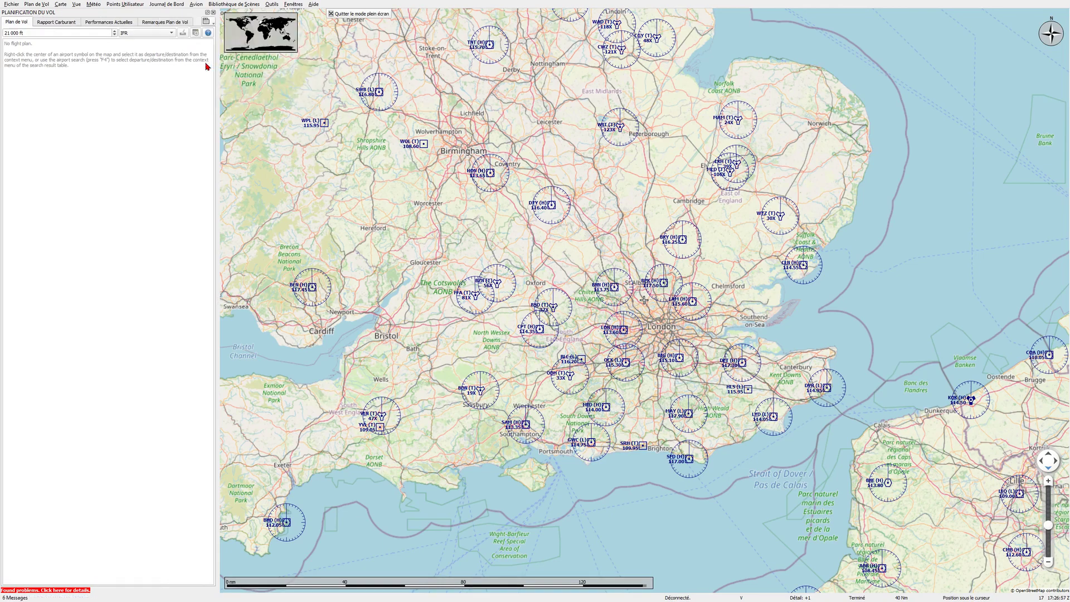
Leave the full-screen map mode to bring back the docked window layout.
left_click_drag(472, 192, 484, 320)
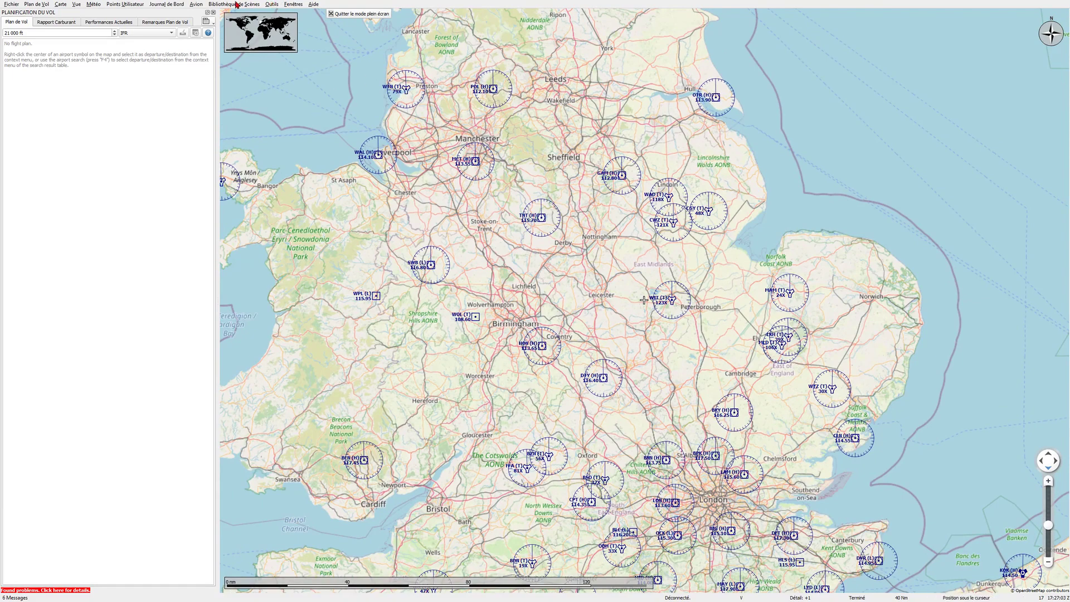
left_click(276, 5)
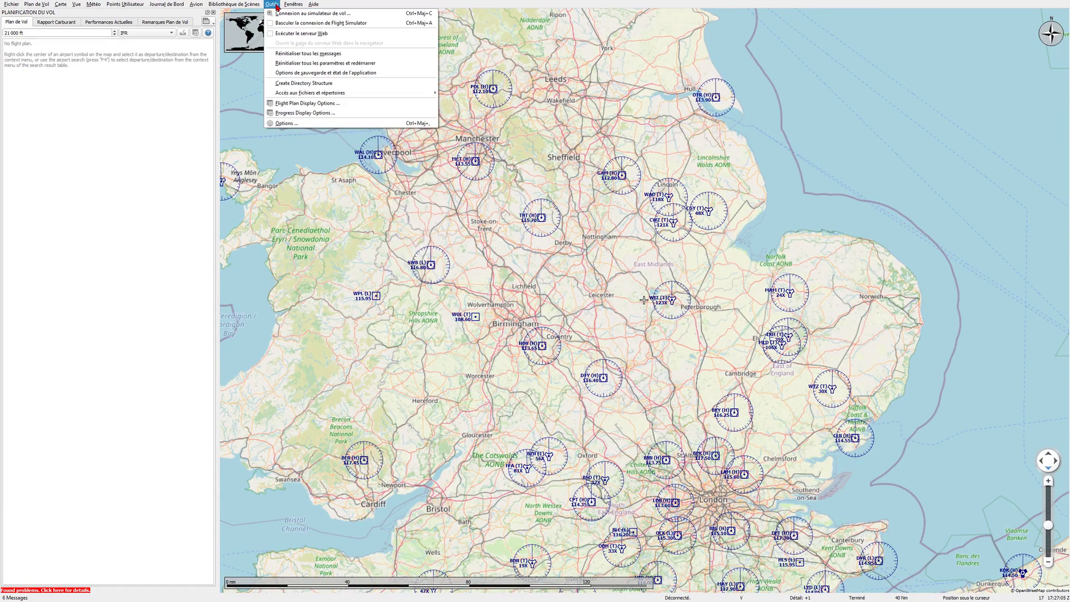
left_click(459, 388)
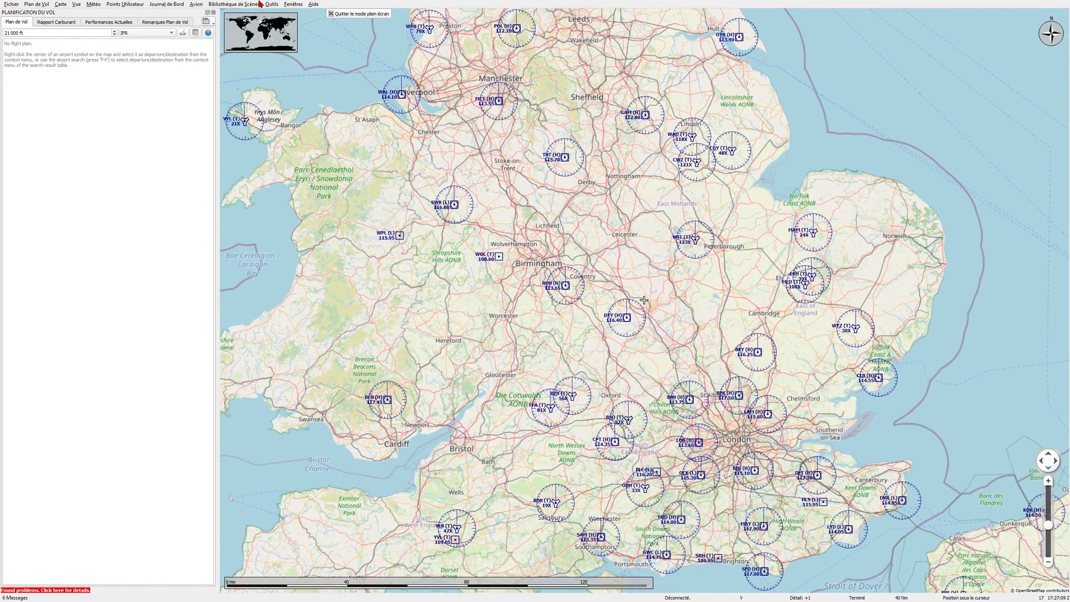
left_click(359, 15)
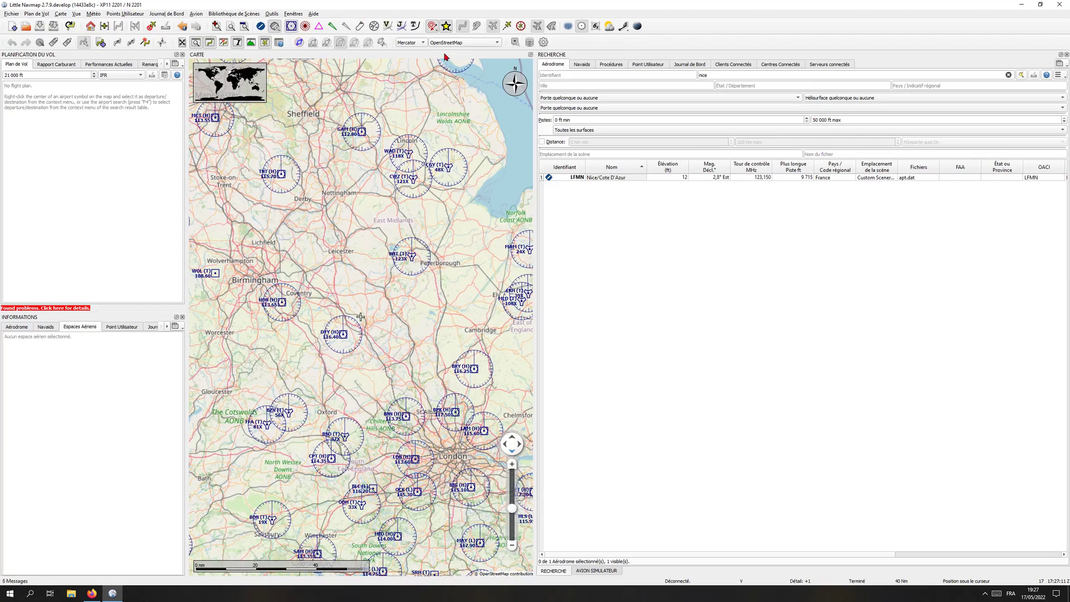
Narrow the search pane to give the map more width, and close the flight planning pane.
left_click_drag(540, 178, 817, 232)
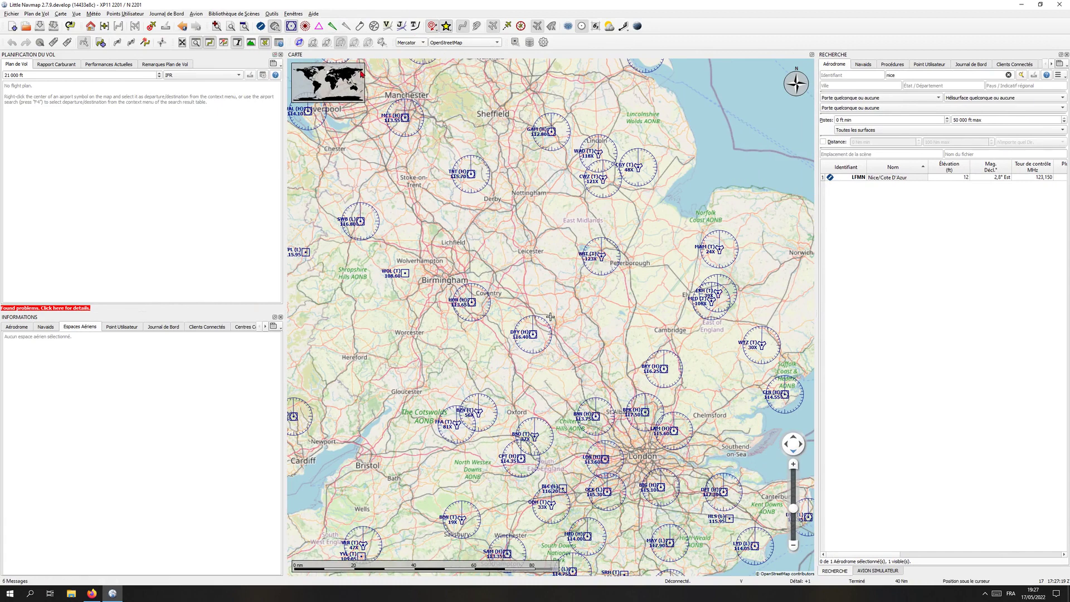
left_click(280, 54)
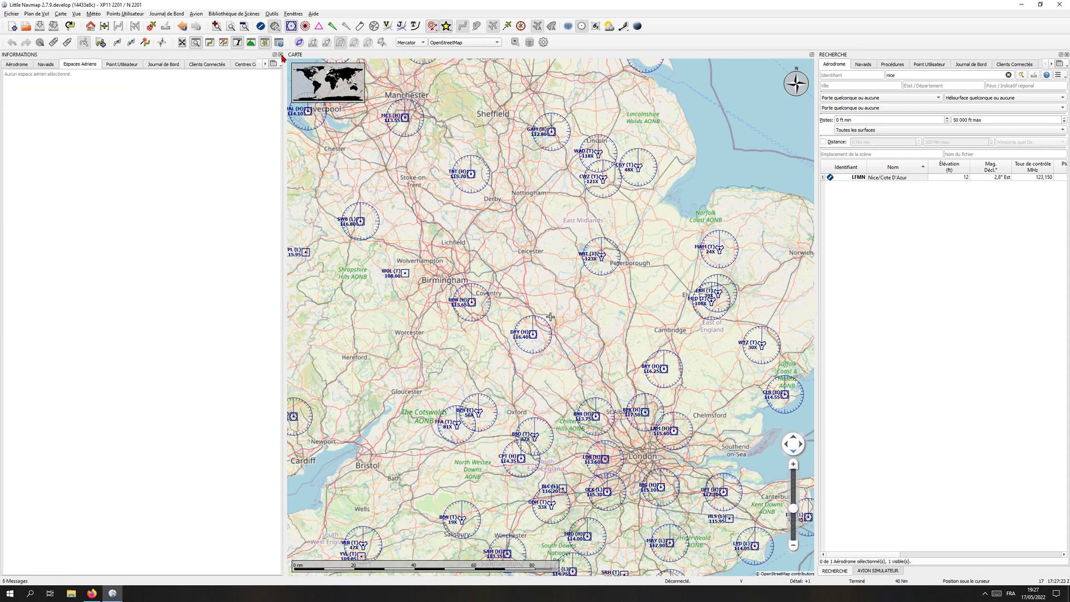
Close the Informations and Recherche panes so that only the map fills the window.
left_click(281, 55)
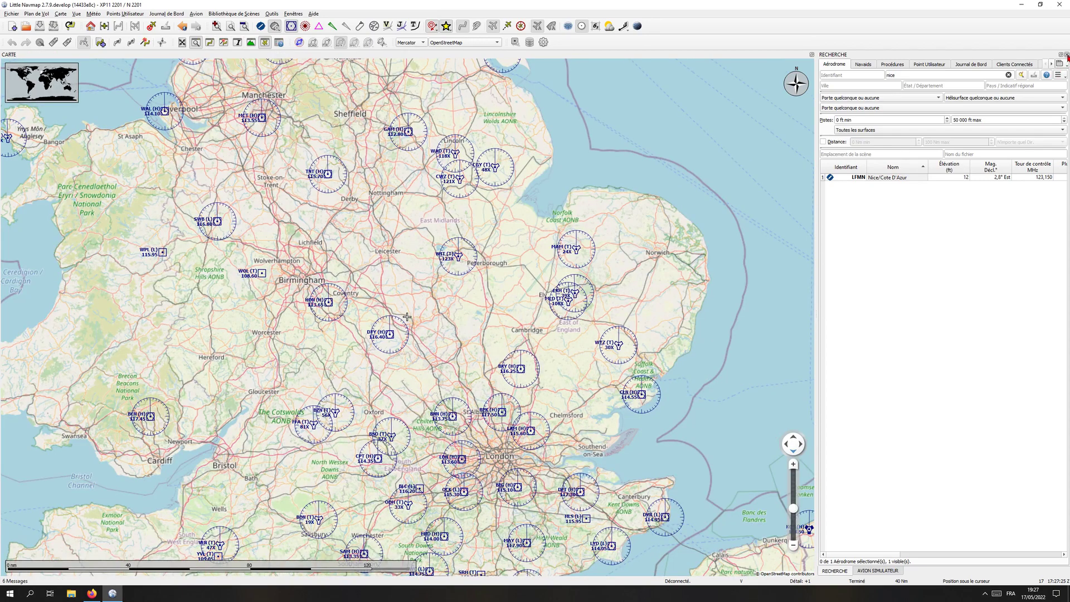
left_click(1067, 55)
left_click(1067, 55)
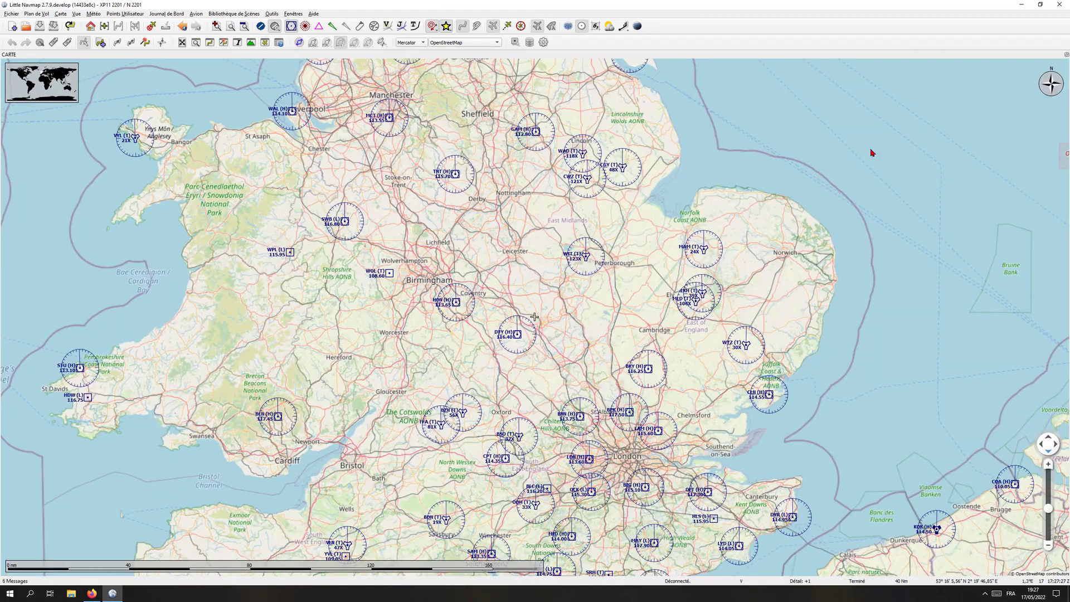
Explore the map from northern England out to the whole world, across Canada and the Atlantic, and back to northern France.
left_click_drag(479, 240, 550, 307)
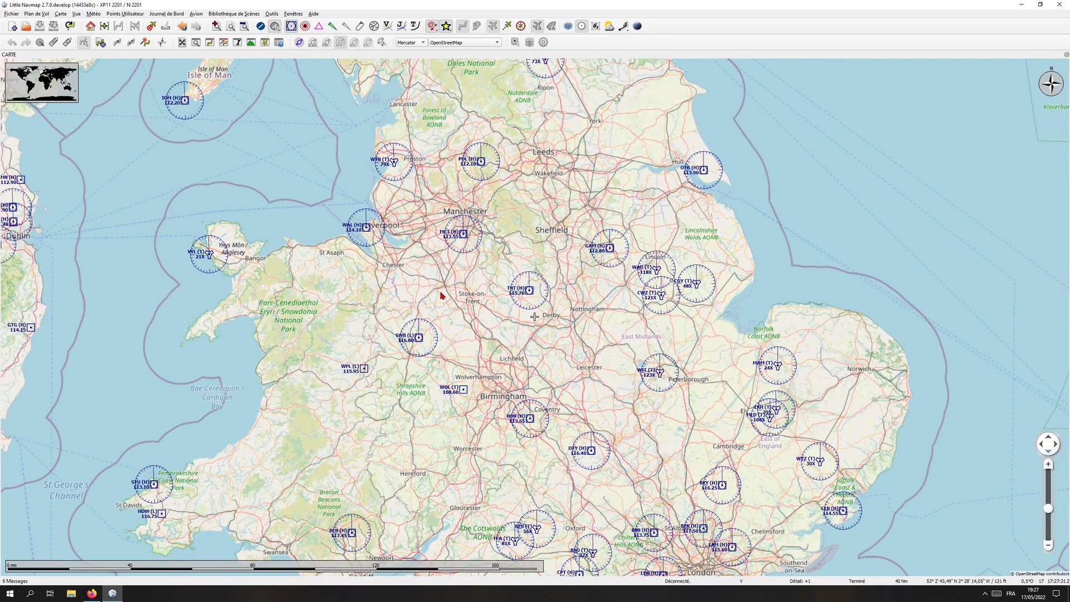
left_click_drag(509, 242, 554, 335)
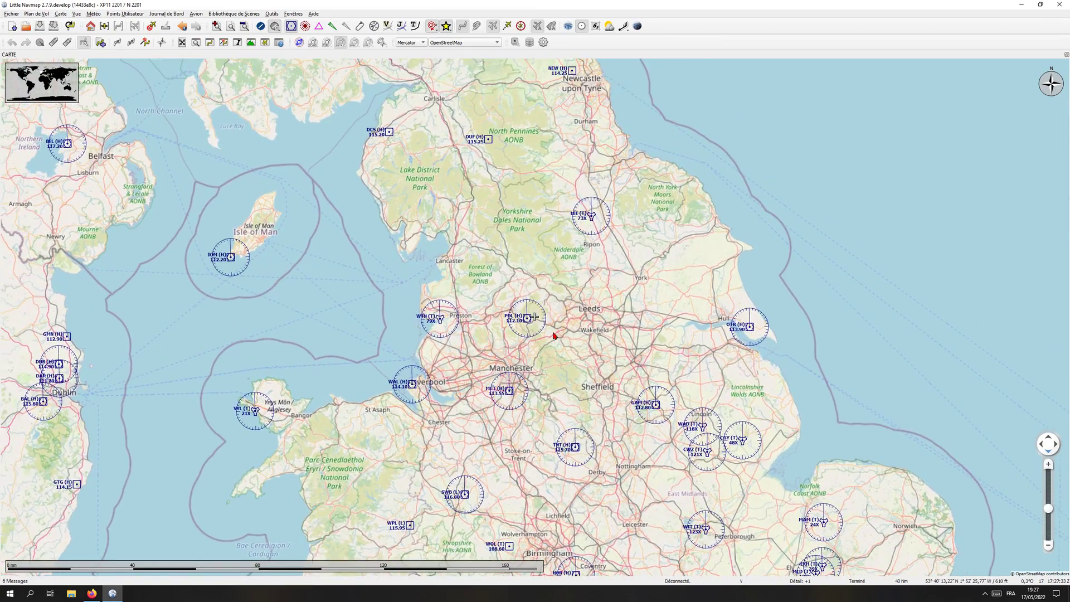
scroll(553, 335, "down", 3)
scroll(555, 335, "down", 3)
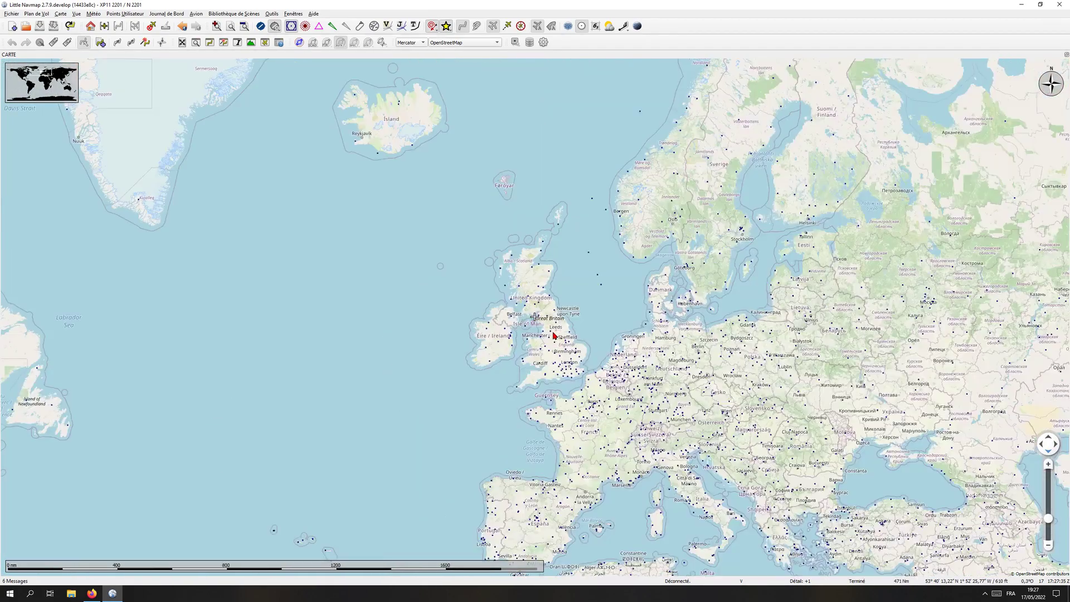
scroll(554, 336, "down", 3)
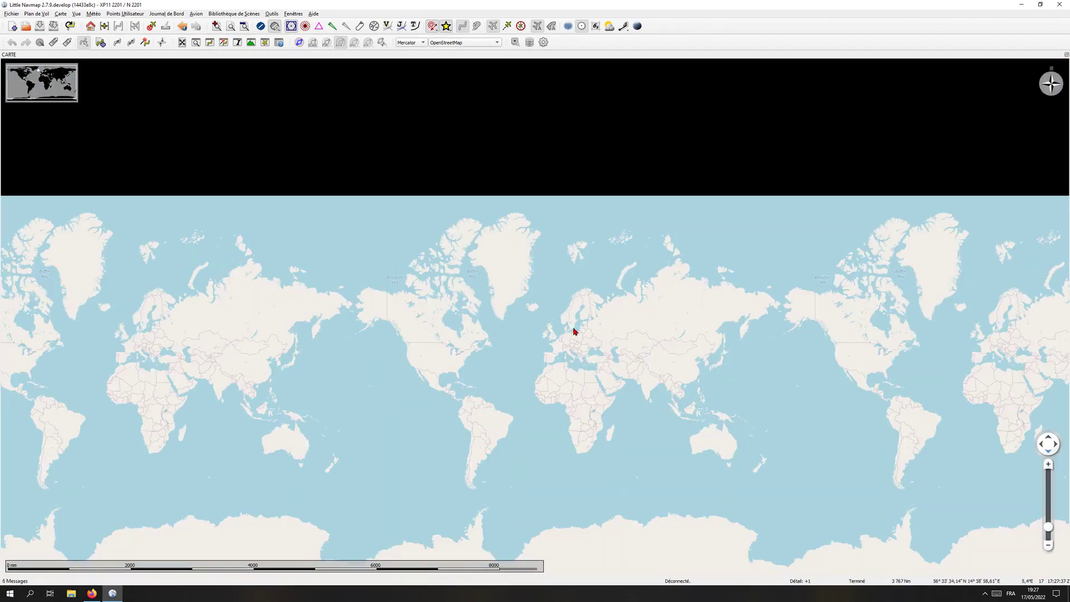
scroll(413, 342, "up", 3)
scroll(413, 342, "up", 4)
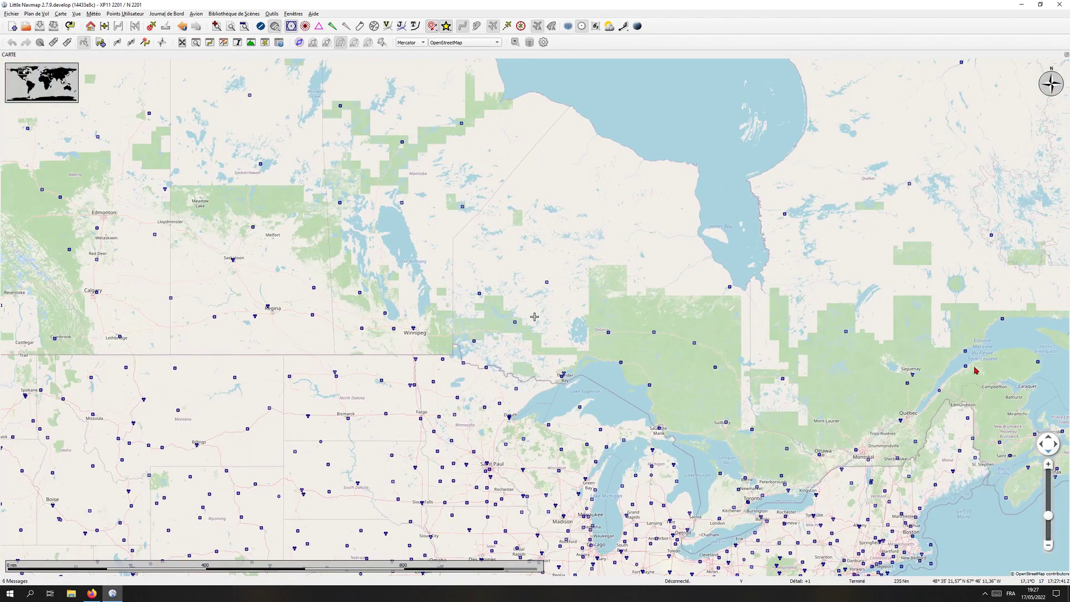
left_click_drag(975, 370, 558, 362)
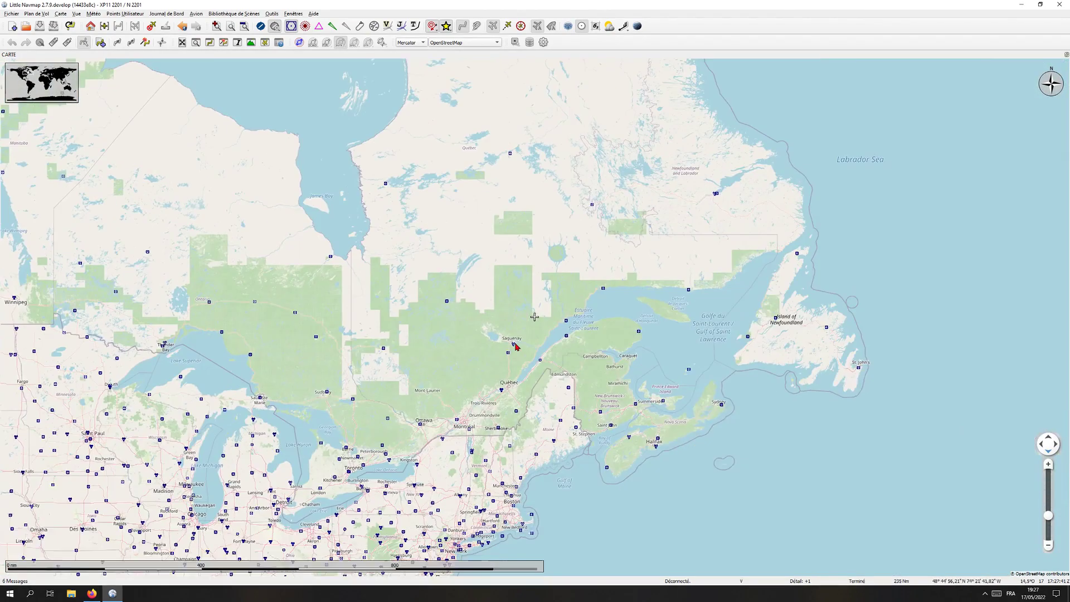
mouse_move(828, 333)
left_mouse_down()
mouse_move(495, 345)
mouse_move(317, 322)
left_mouse_up()
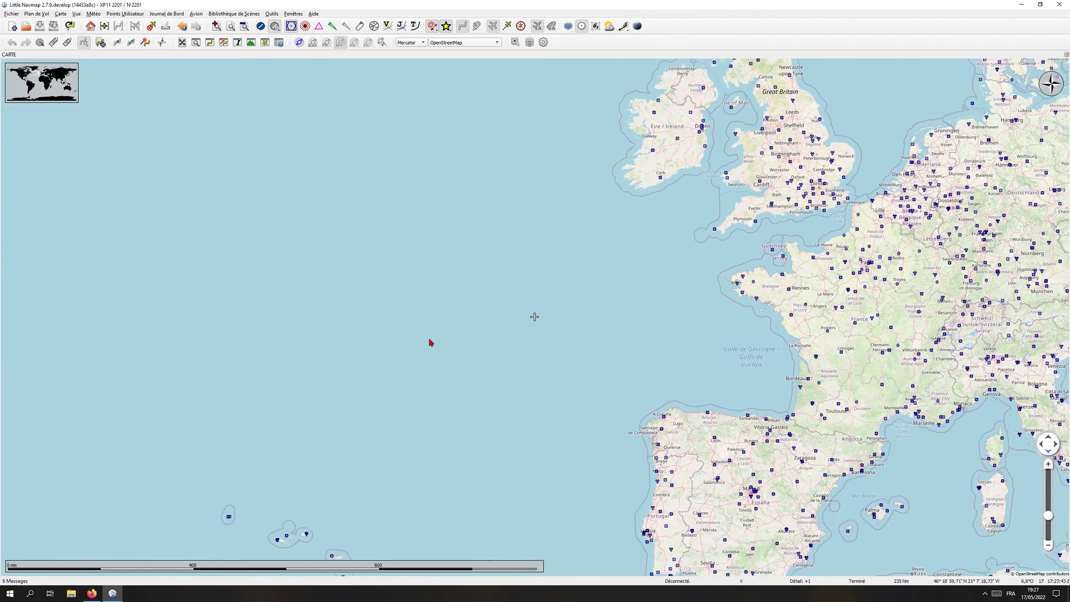
left_click_drag(747, 223, 531, 323)
left_click_drag(621, 344, 549, 302)
scroll(549, 302, "up", 4)
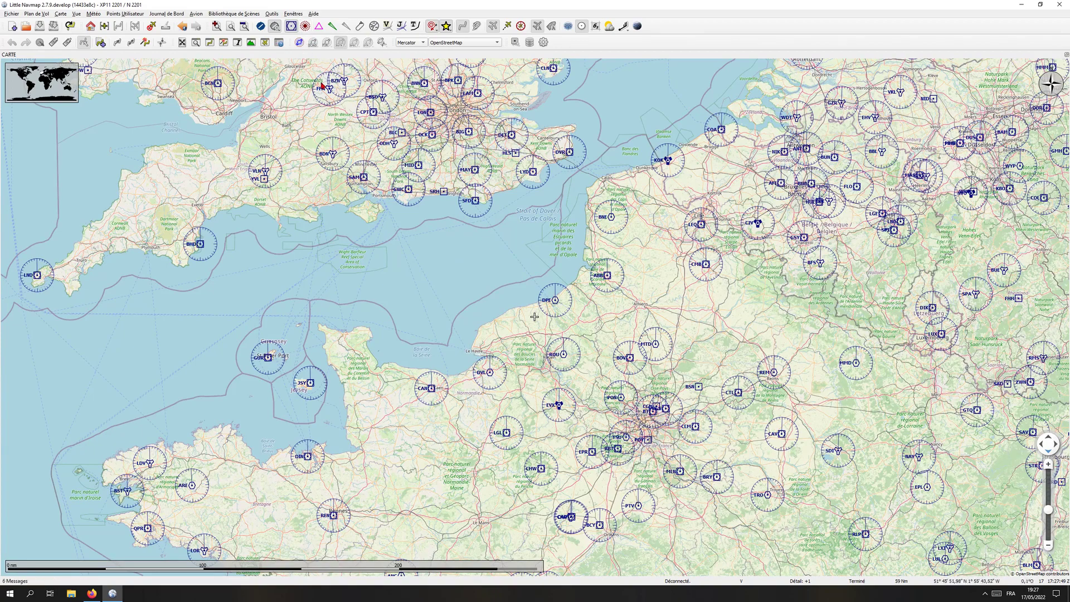
scroll(436, 240, "down", 2)
scroll(436, 240, "up", 2)
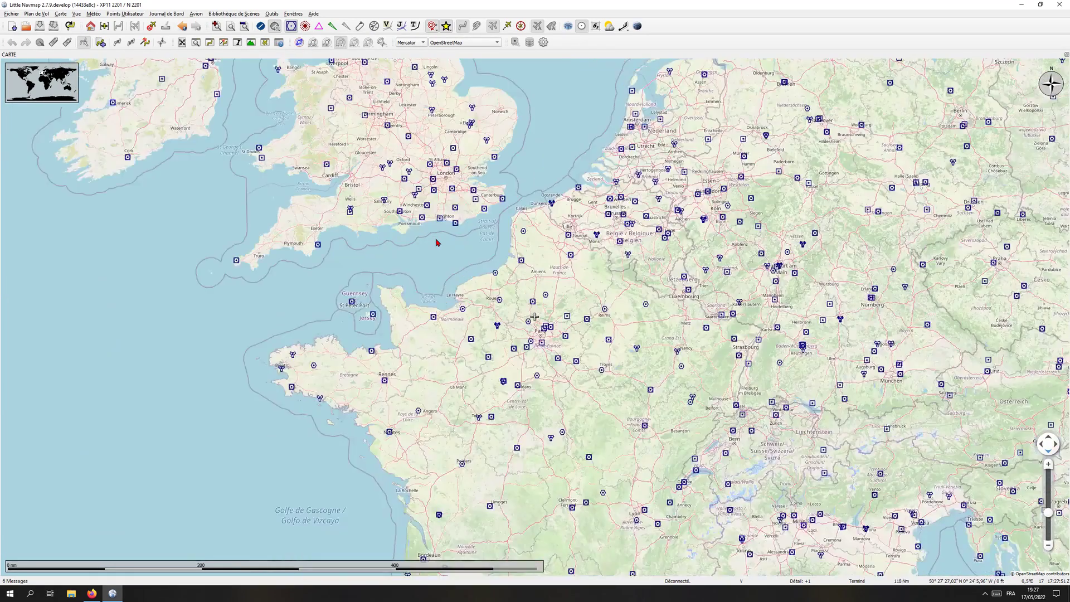
Hide the VOR stations and display the airports over southern England.
left_click_drag(424, 122, 481, 244)
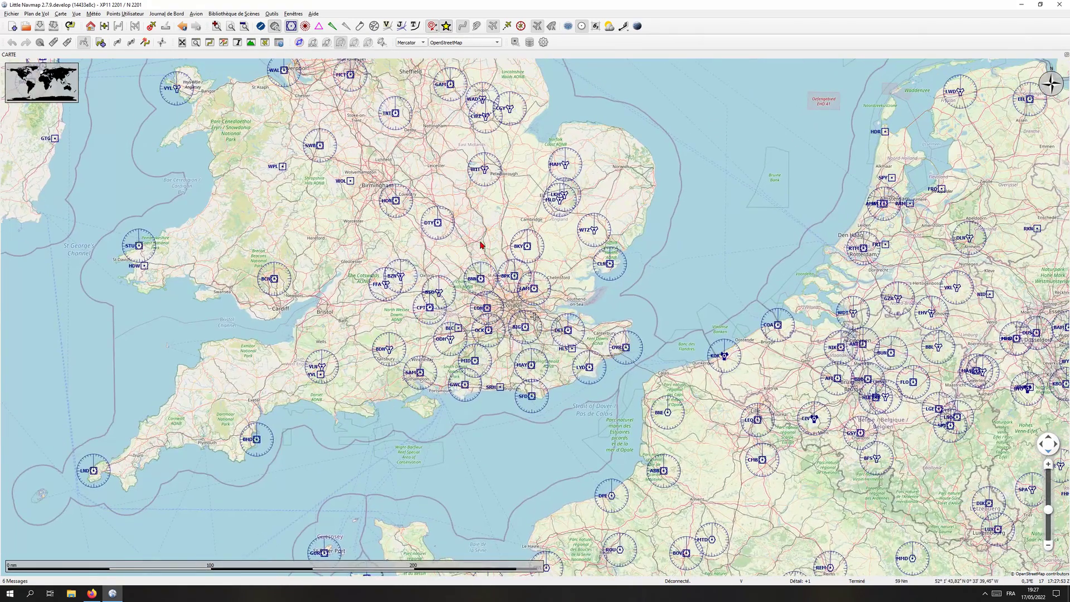
left_click(290, 26)
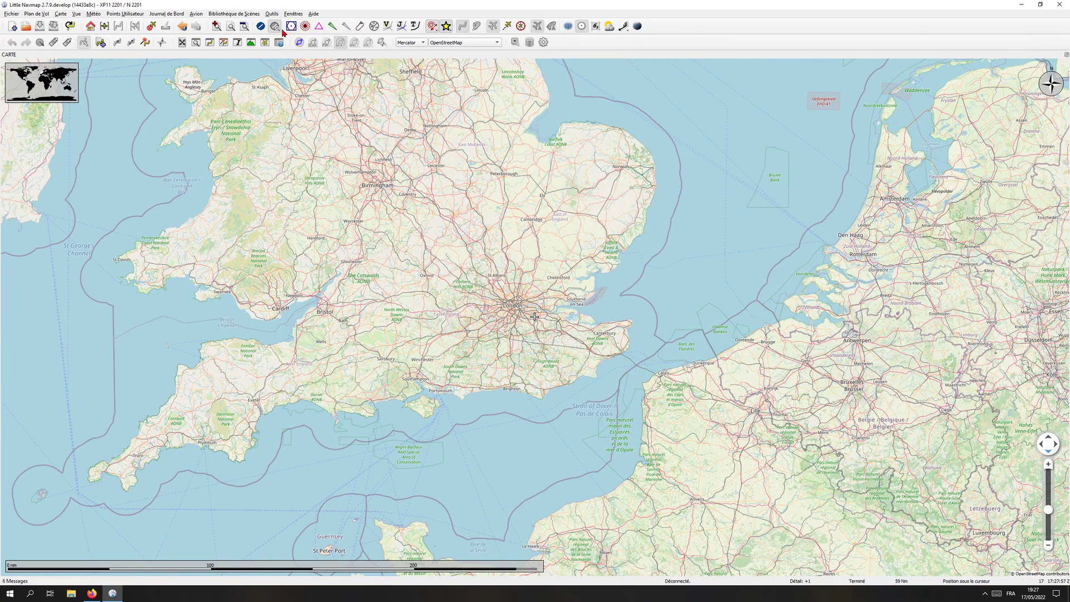
left_click(261, 27)
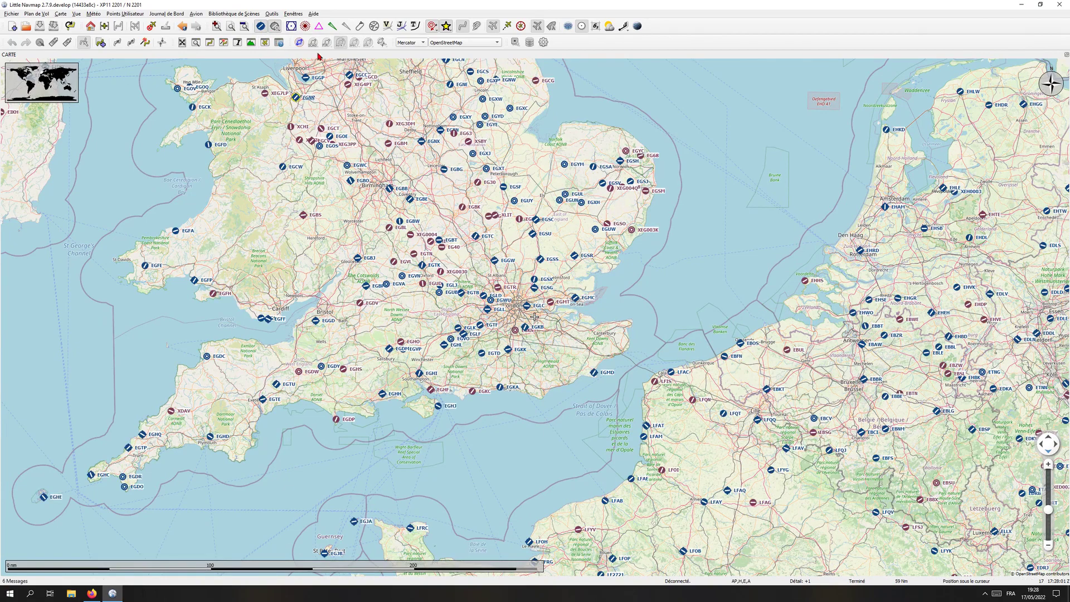
Check the program's version details in the Little Navmap About information and dismiss them.
left_click(313, 14)
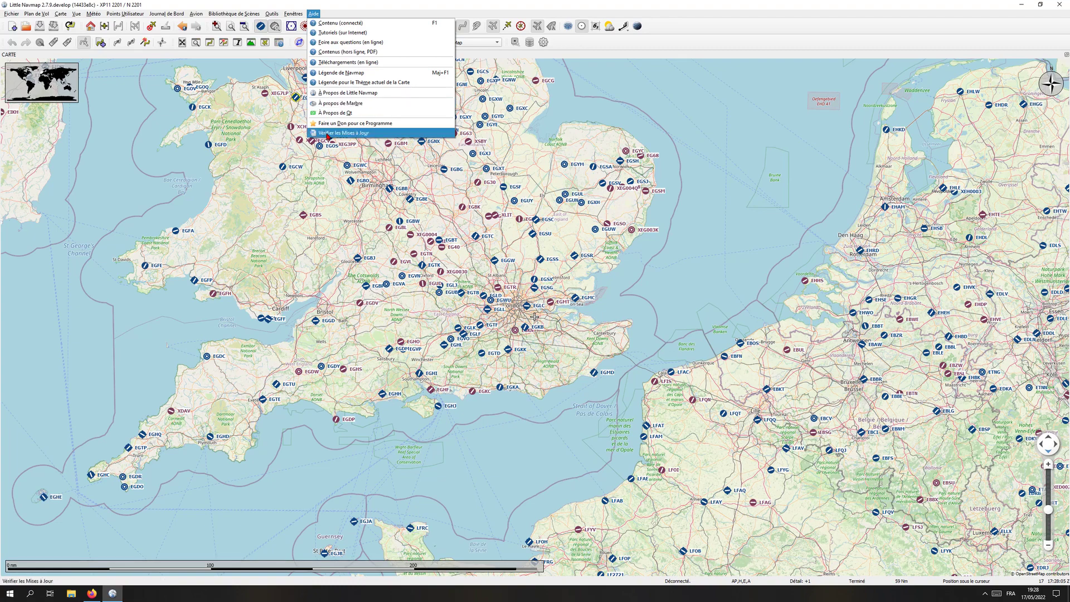
left_click(334, 94)
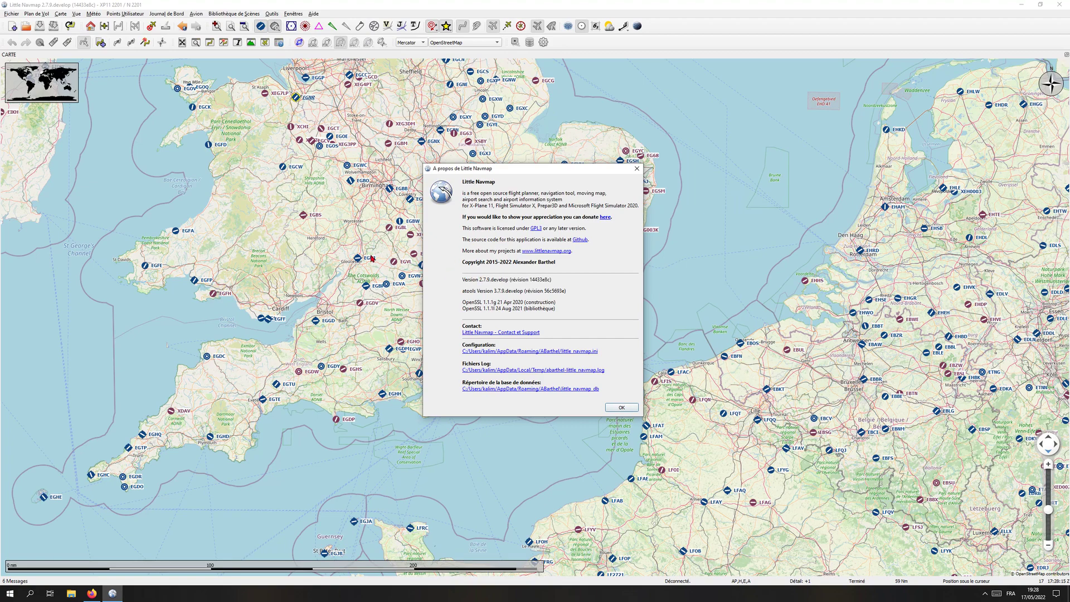
left_click(629, 408)
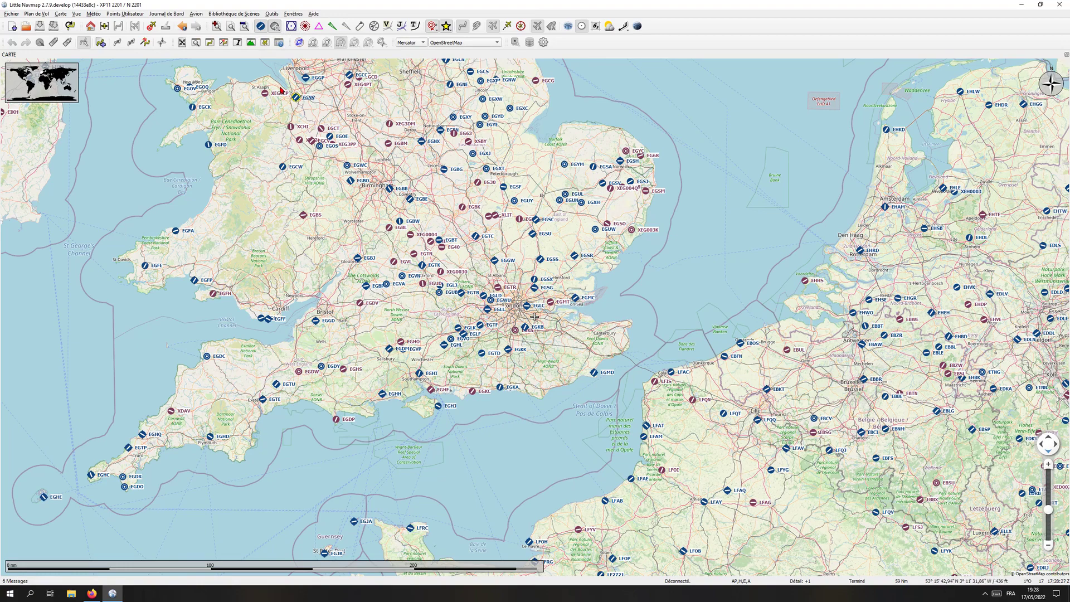
Toggle the airport display off and on over Britain, finishing with the airports hidden.
left_click_drag(404, 150, 414, 228)
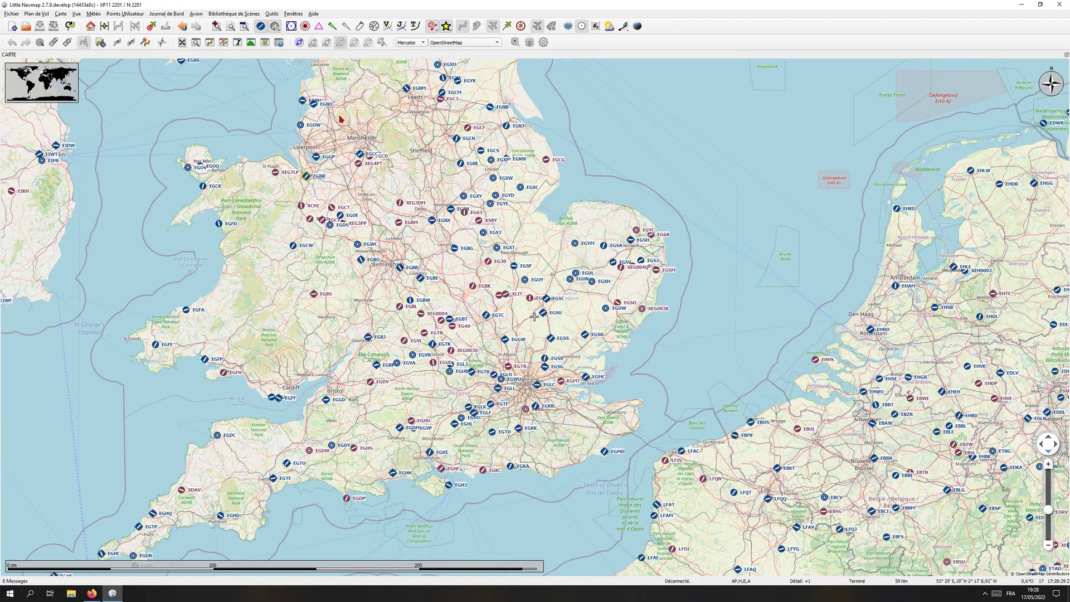
left_click(261, 26)
left_click(261, 27)
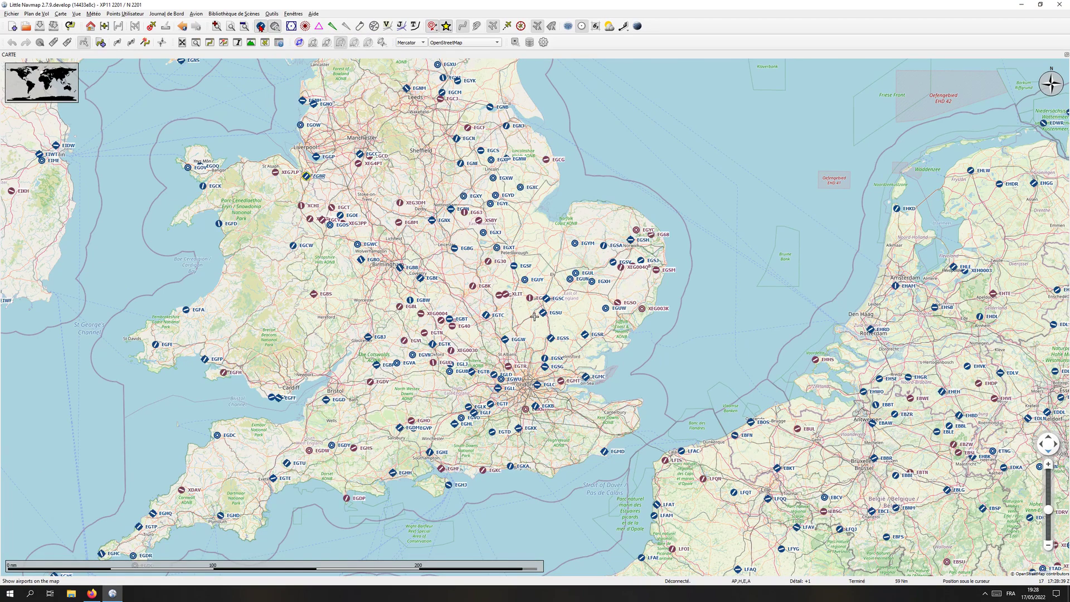
left_click(261, 26)
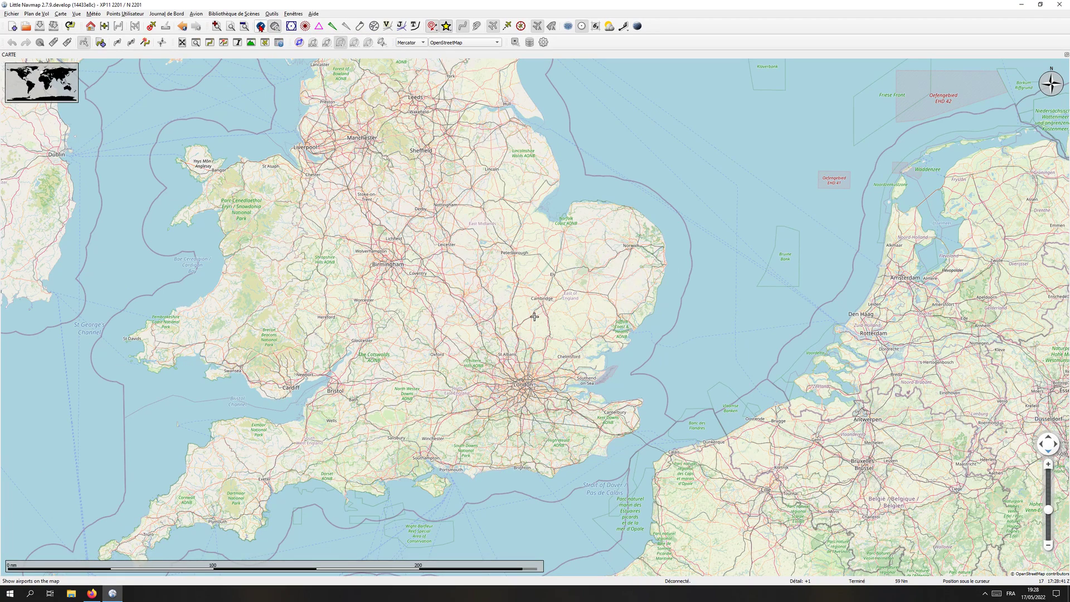
left_click(261, 26)
left_click(260, 26)
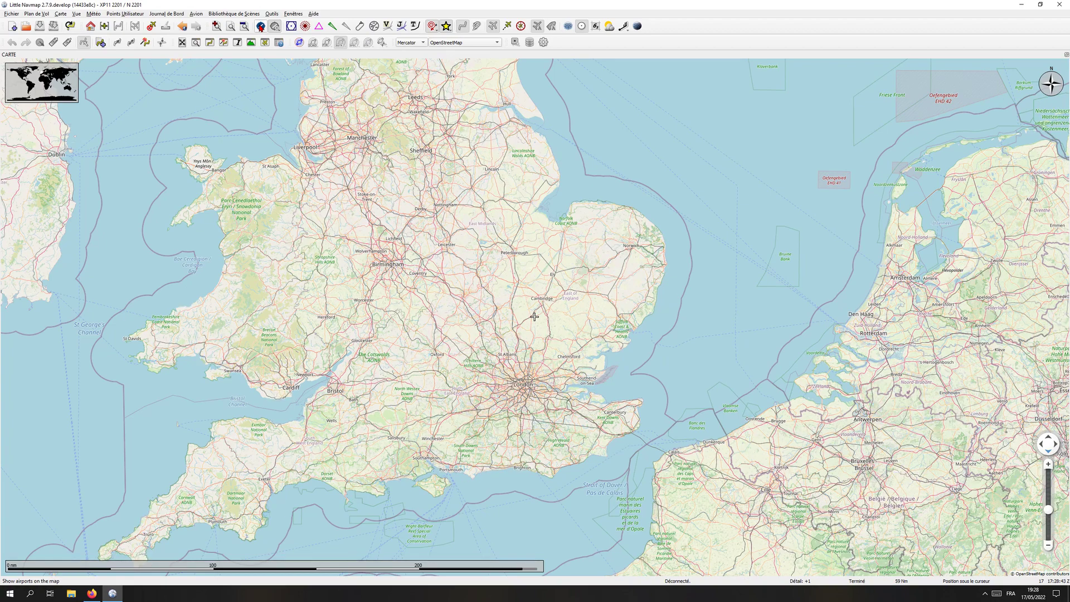
Include soft-surface airports, seaplane bases, heliports and airports without procedures in the airport display options, and show the airports on the map.
left_click(275, 27)
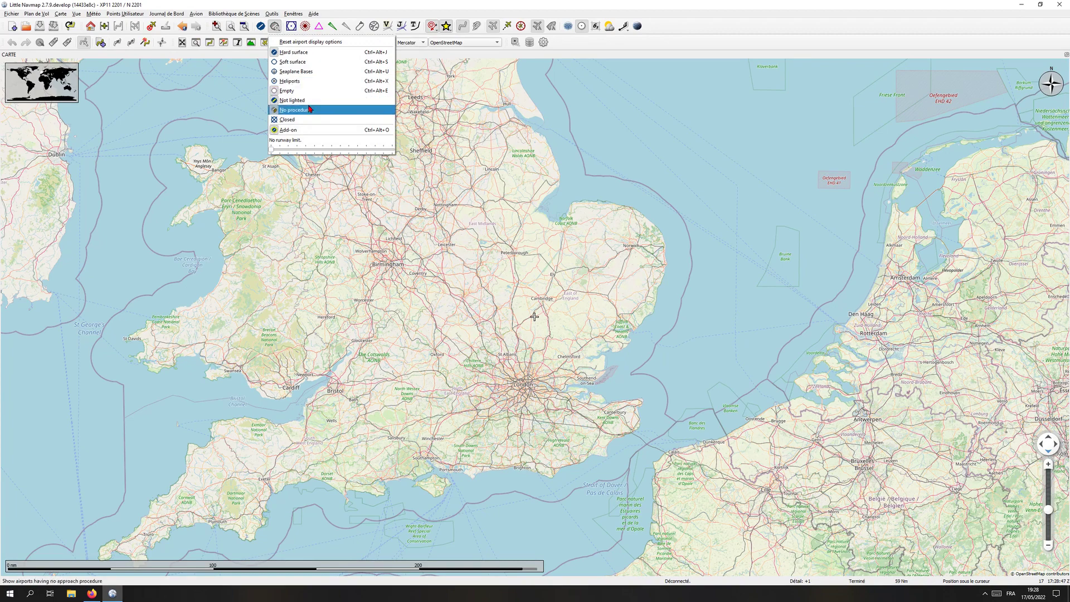
left_click(283, 66)
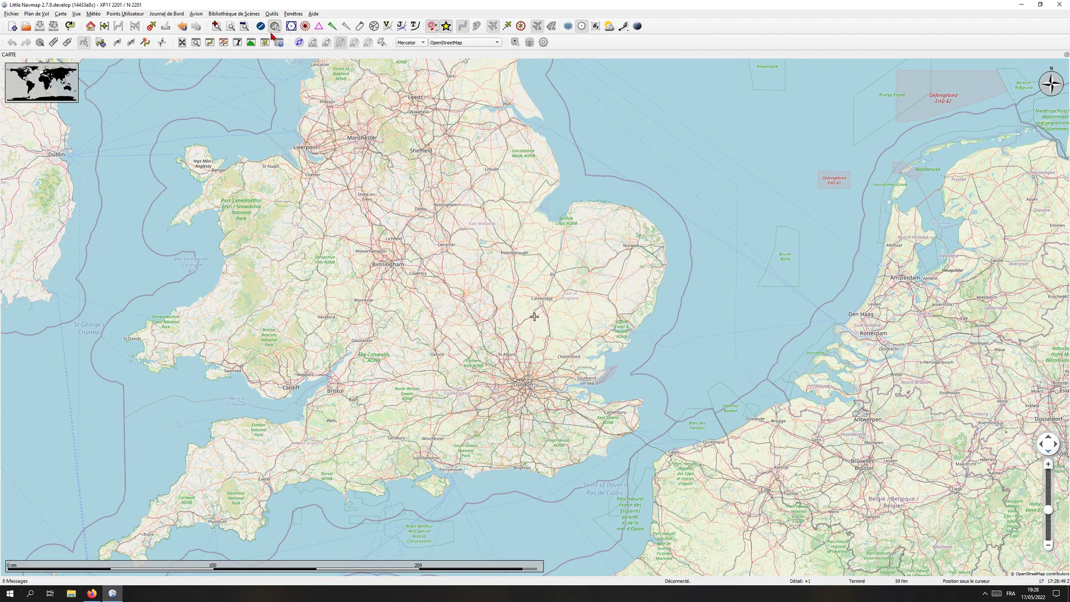
left_click(272, 29)
left_click(282, 72)
left_click(275, 28)
left_click(287, 81)
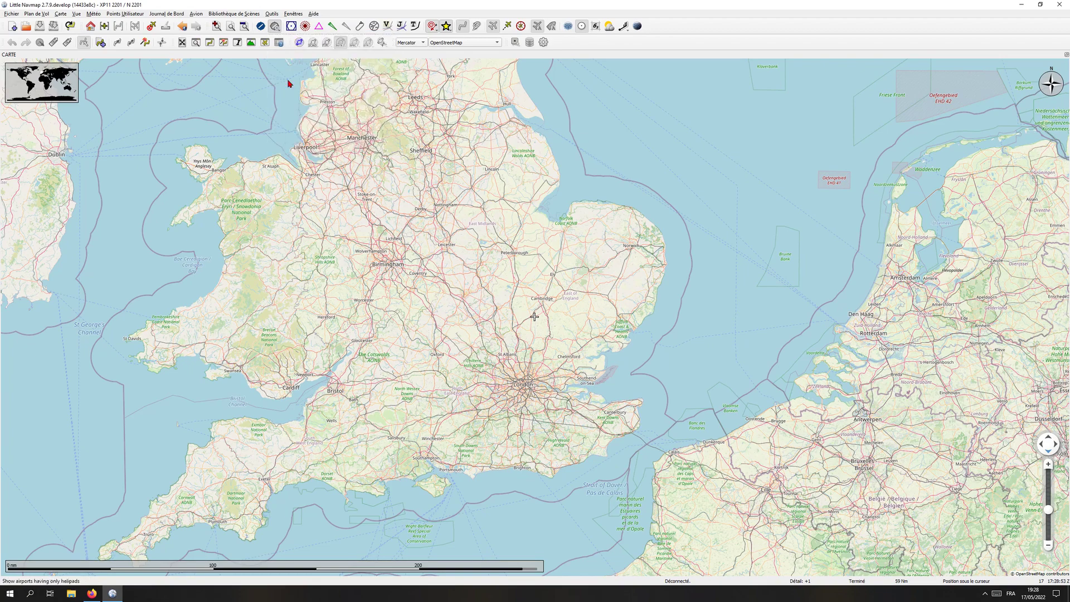
left_click(275, 28)
left_click(288, 109)
left_click(275, 27)
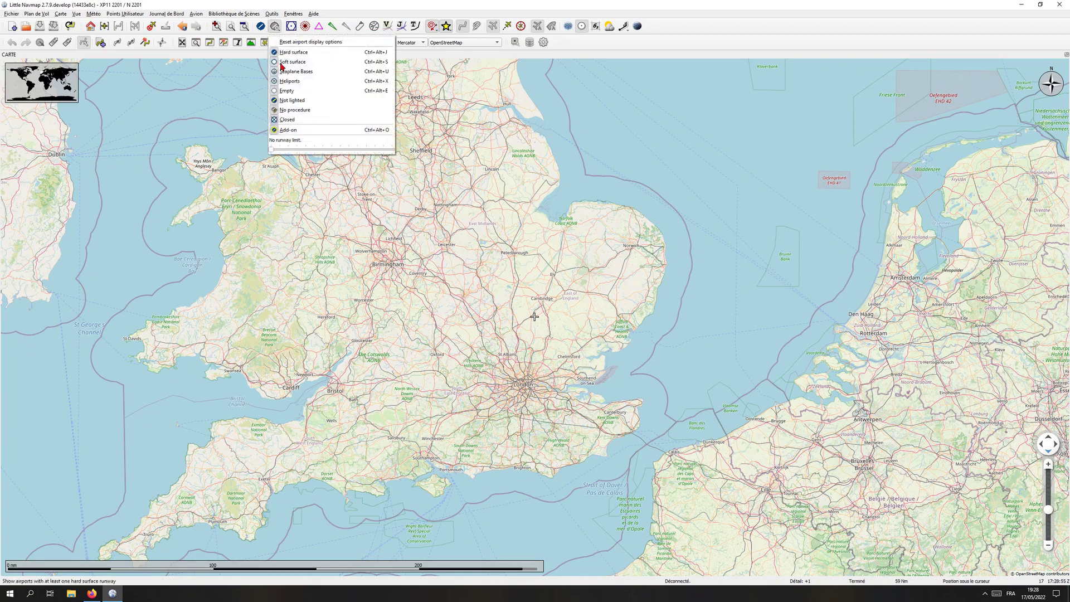
left_click(354, 237)
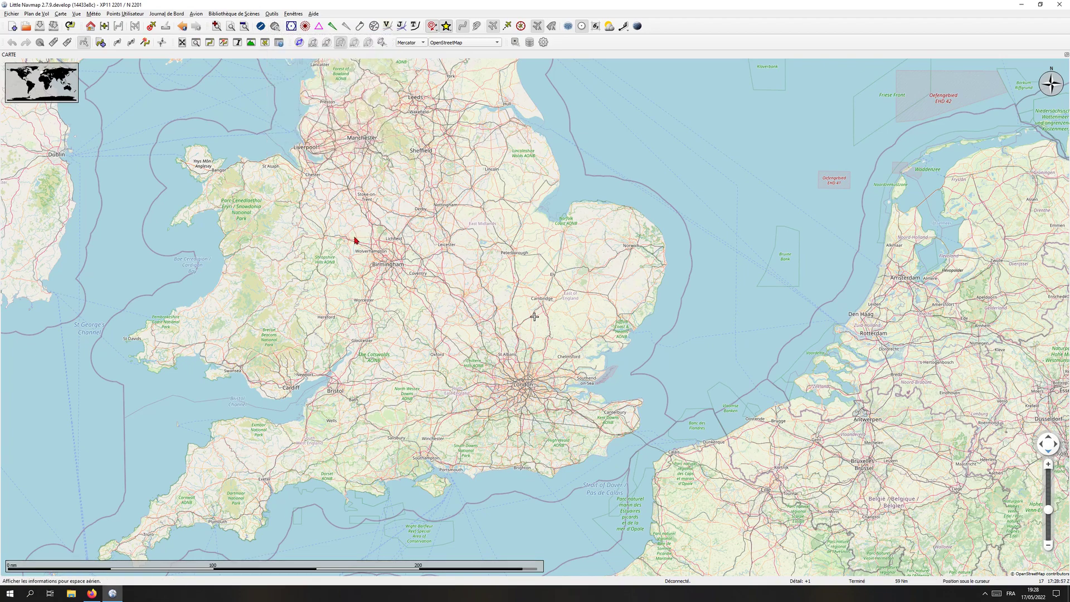
scroll(515, 269, "down", 3)
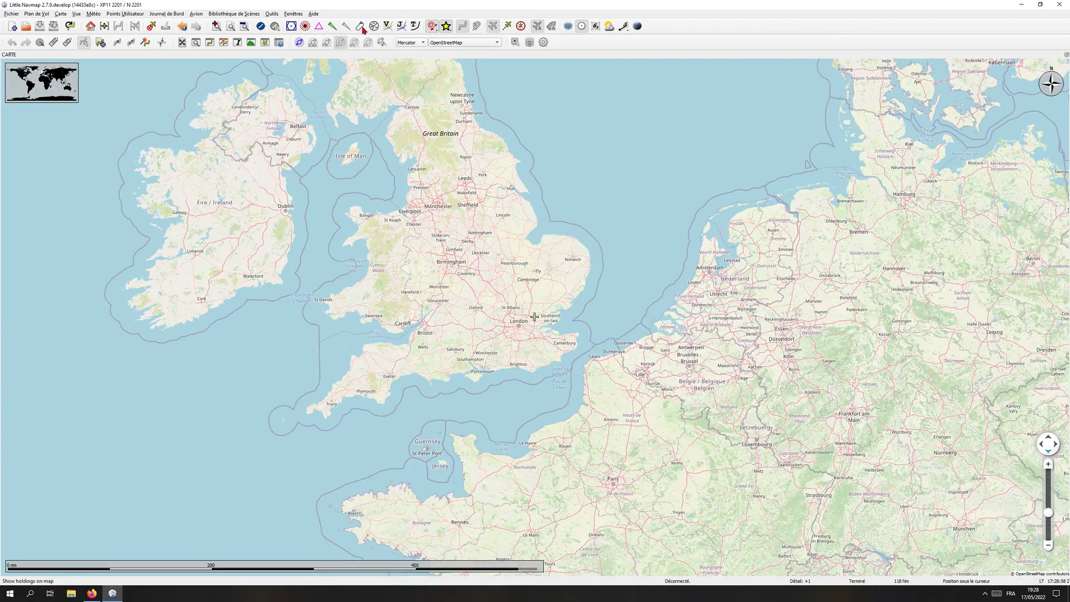
left_click(260, 27)
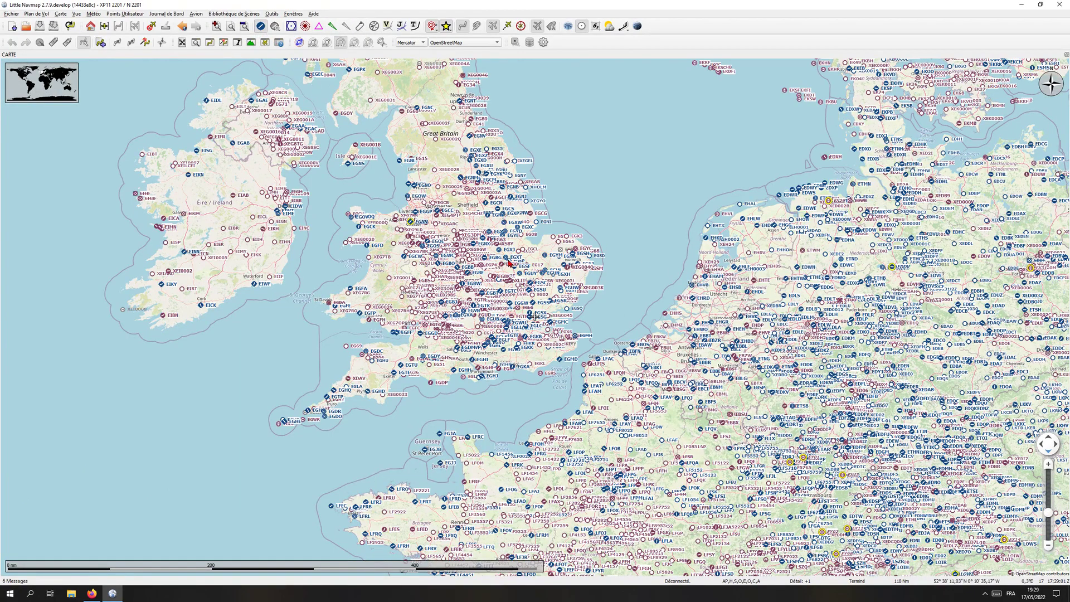
Examine the displayed airport types across Western Europe and close up in the area north of Birmingham.
left_click_drag(816, 357, 694, 325)
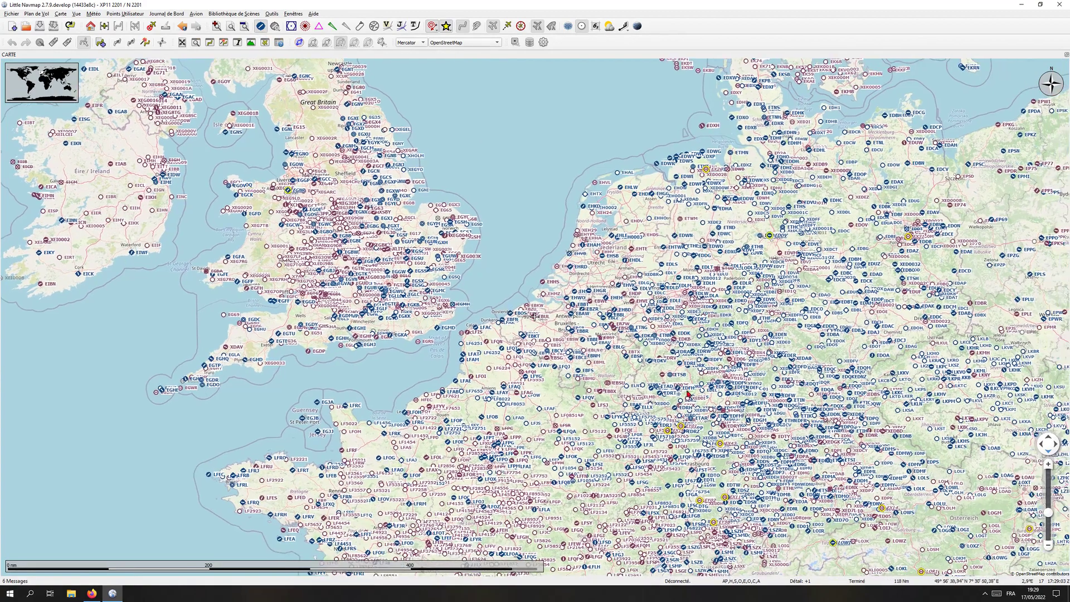
left_click_drag(467, 392, 563, 340)
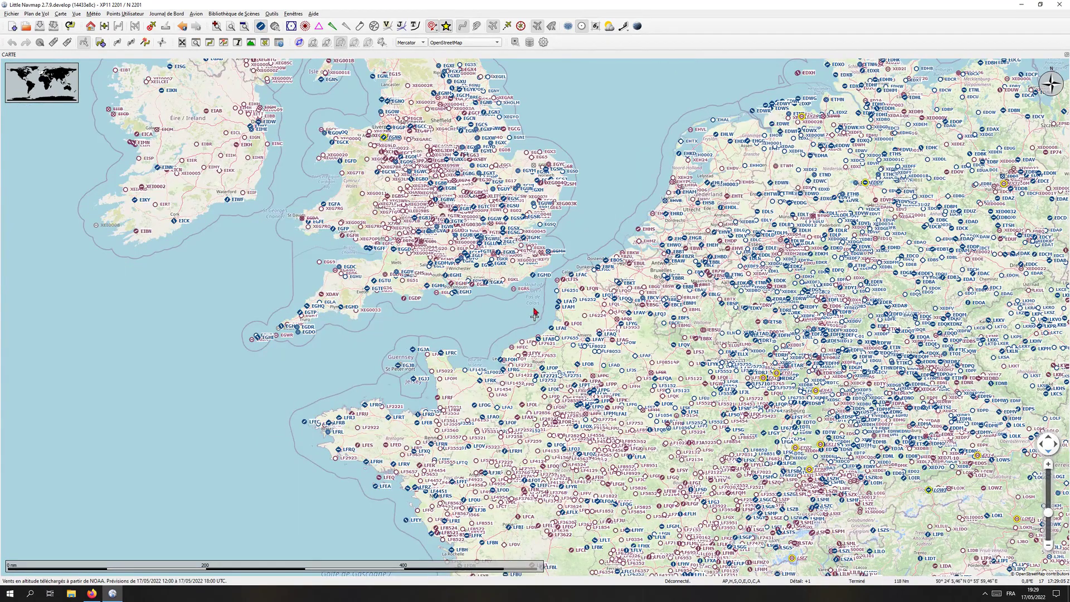
left_click_drag(488, 195, 530, 292)
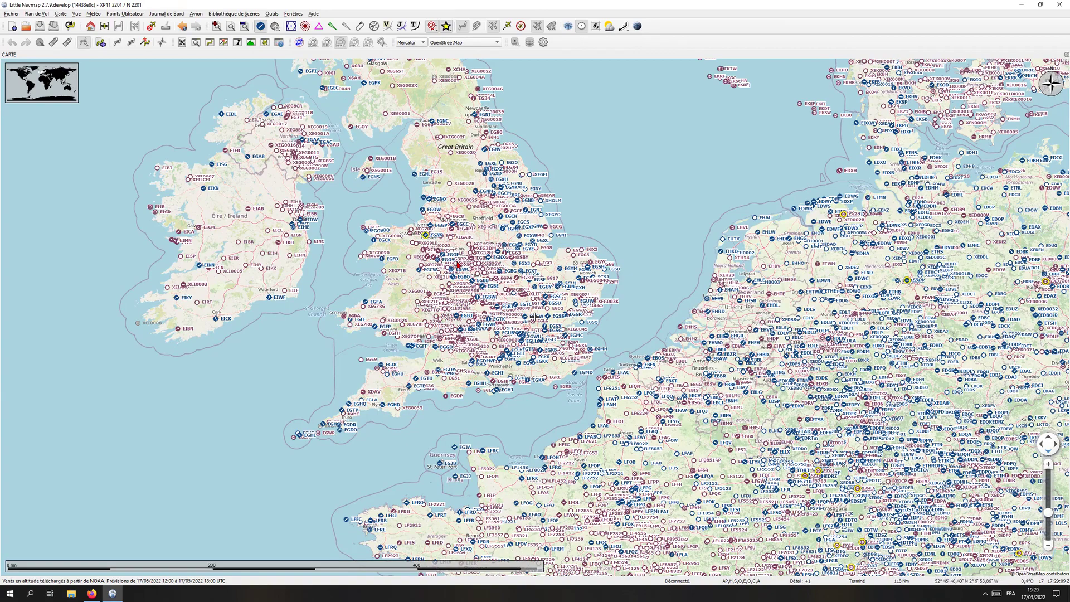
scroll(457, 264, "up", 5)
scroll(457, 265, "up", 1)
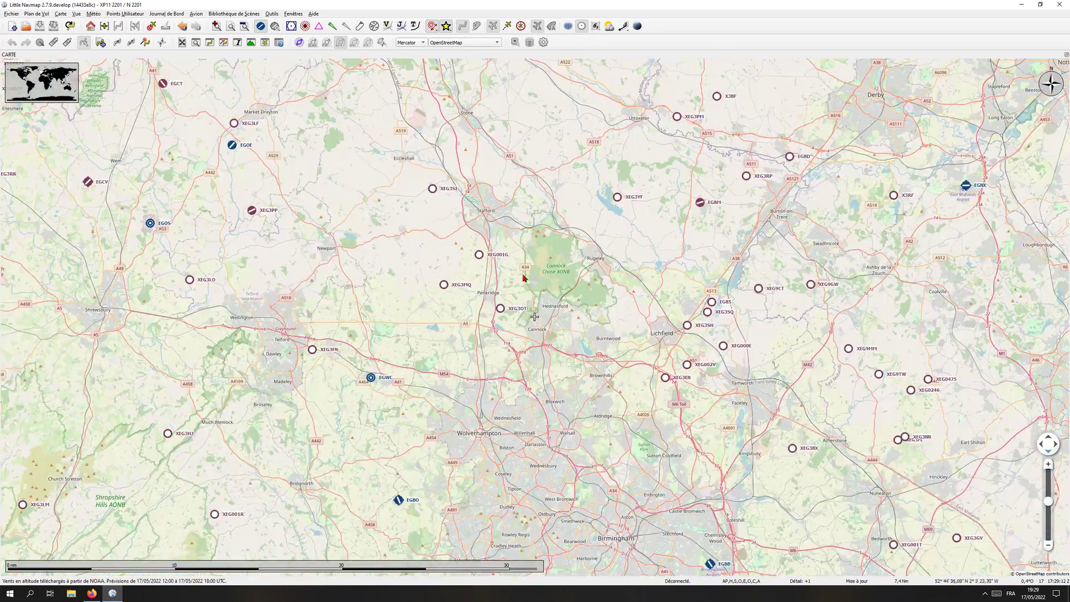
scroll(483, 268, "up", 1)
Display the VOR stations and the waypoints on the map over England and Wales.
scroll(498, 261, "down", 5)
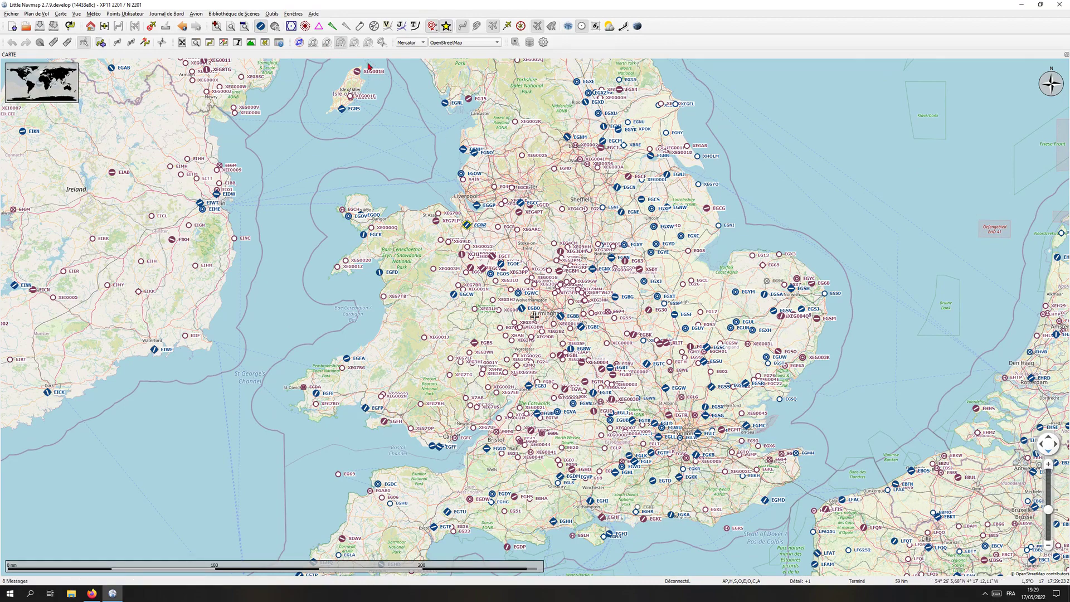
left_click(291, 26)
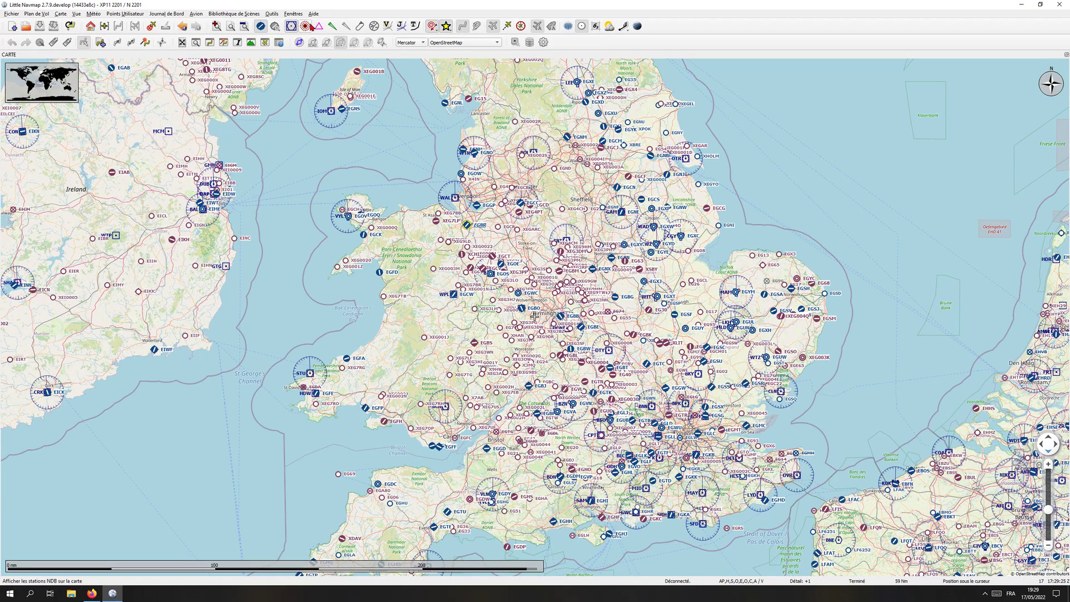
left_click(317, 27)
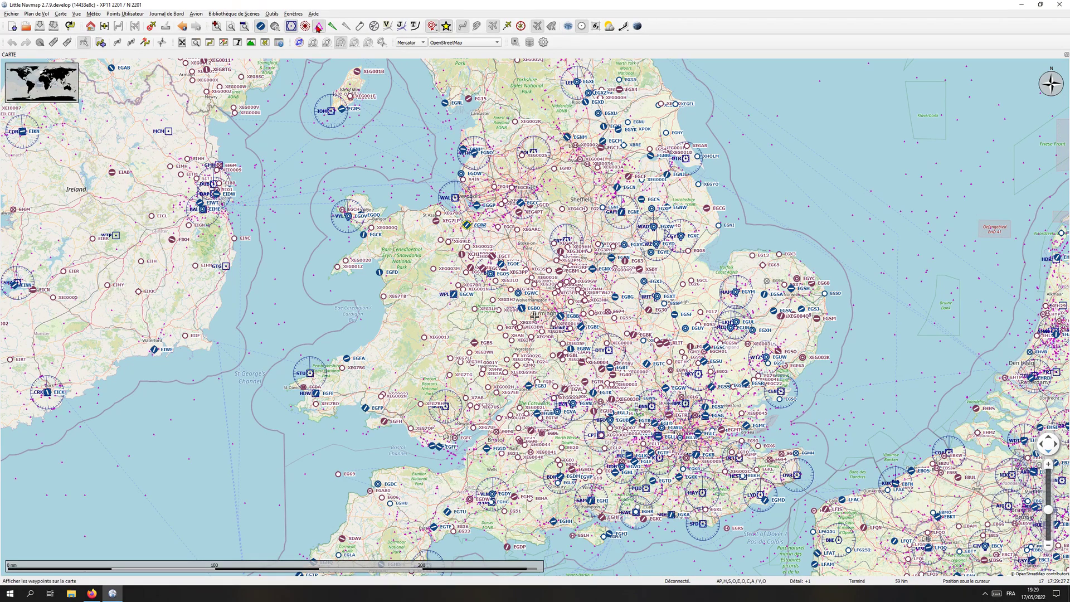
Hide the waypoints and the VOR stations on the map over England and Wales.
scroll(528, 227, "up", 2)
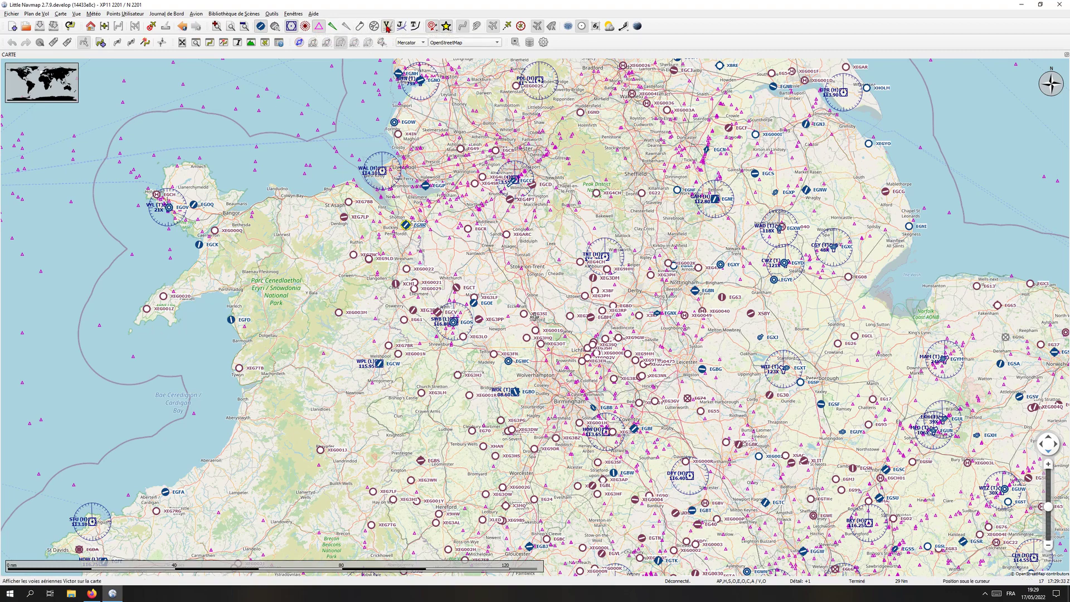
left_click(387, 26)
left_click(388, 26)
left_click(291, 26)
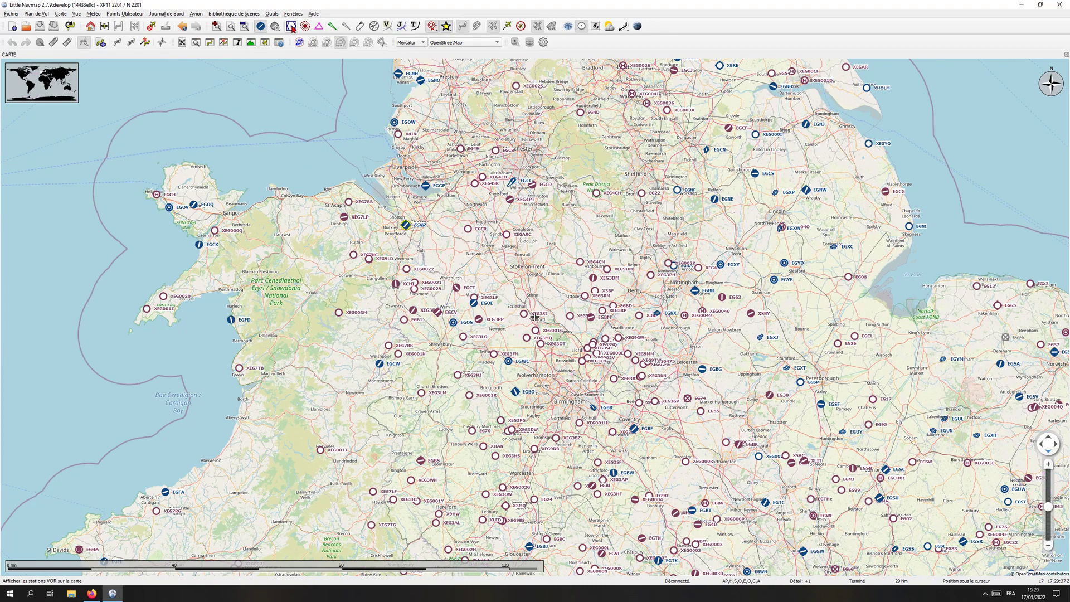
left_click_drag(390, 177, 435, 204)
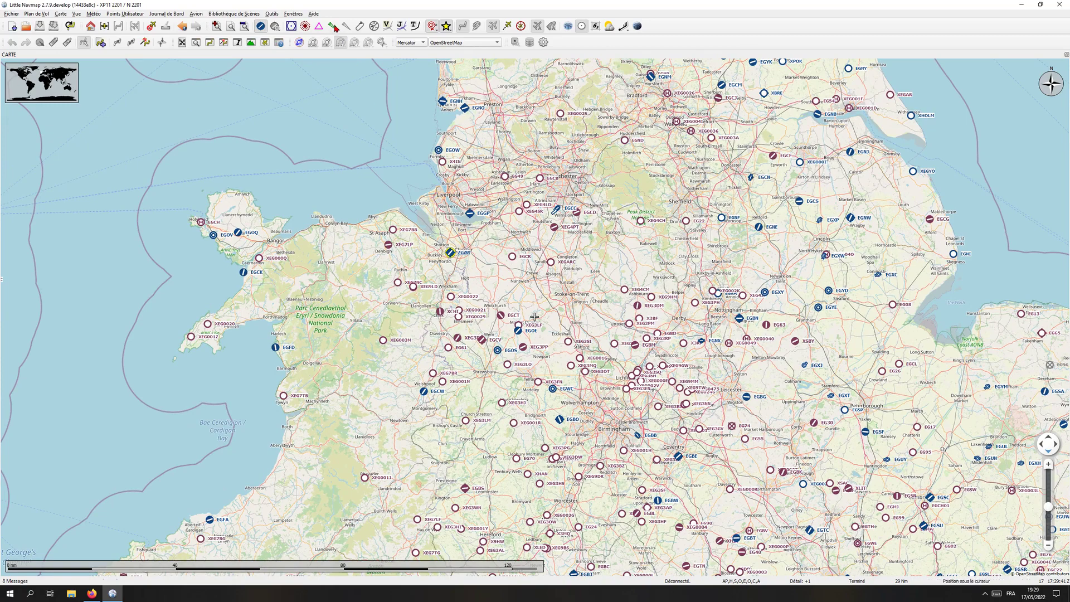
Exclude closed airports, heliports and seaplane bases from the airport display options.
left_click(275, 27)
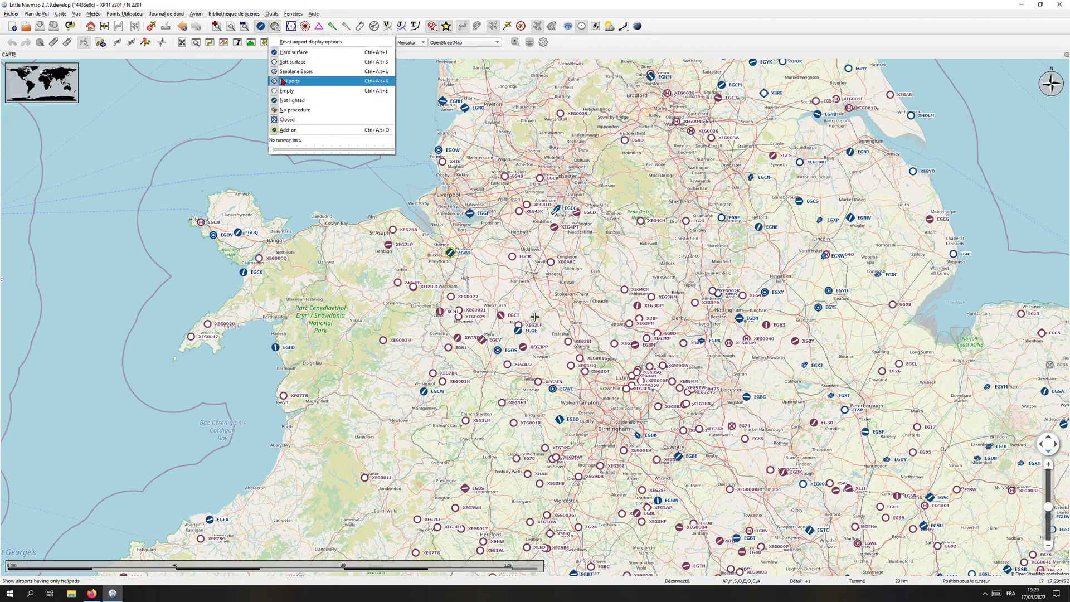
left_click(275, 120)
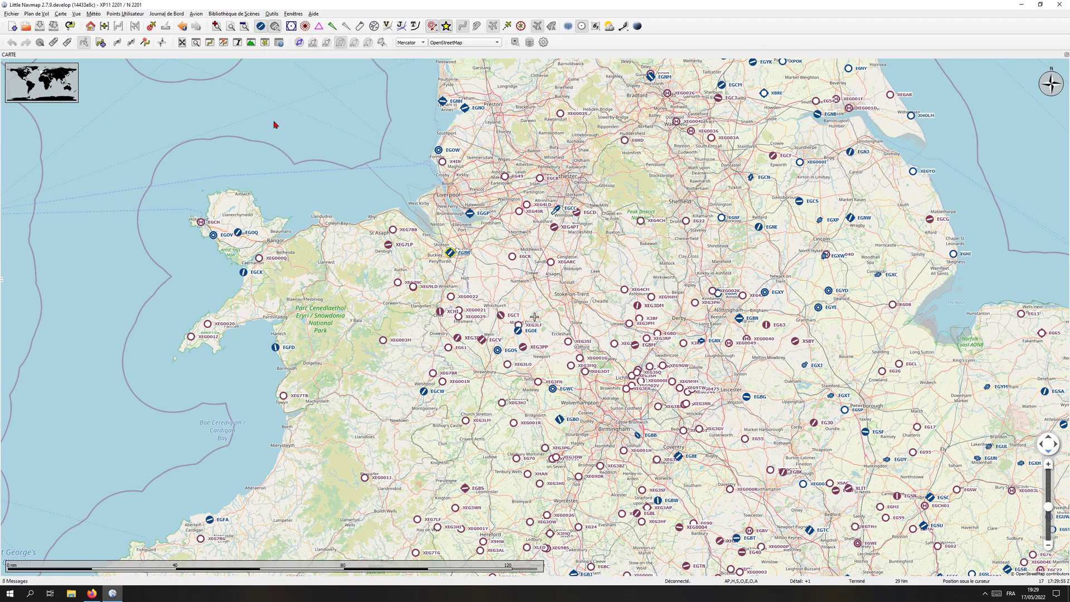
left_click(275, 27)
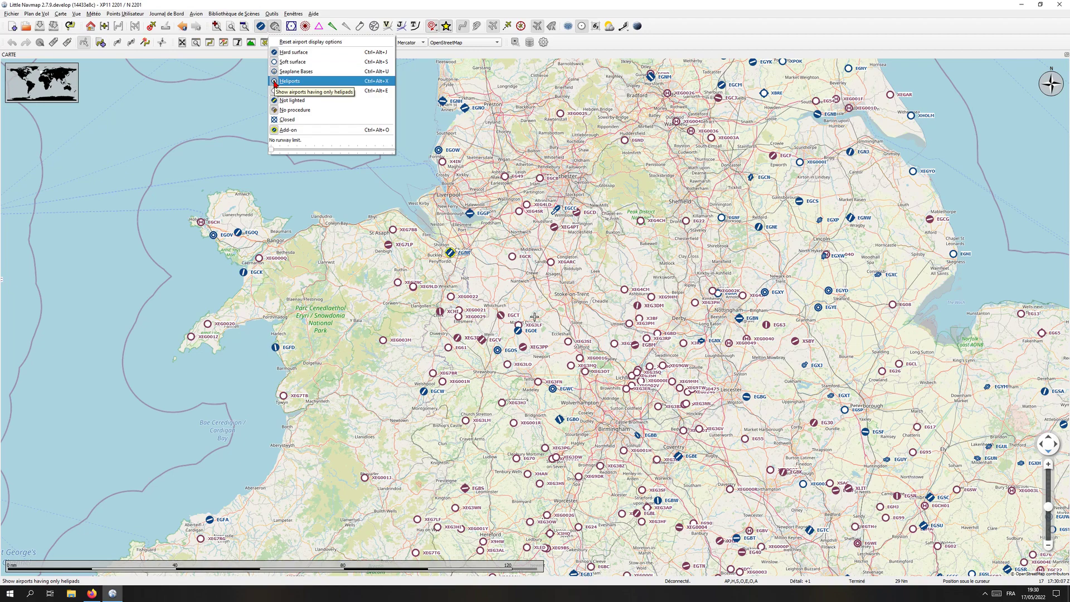
left_click(275, 82)
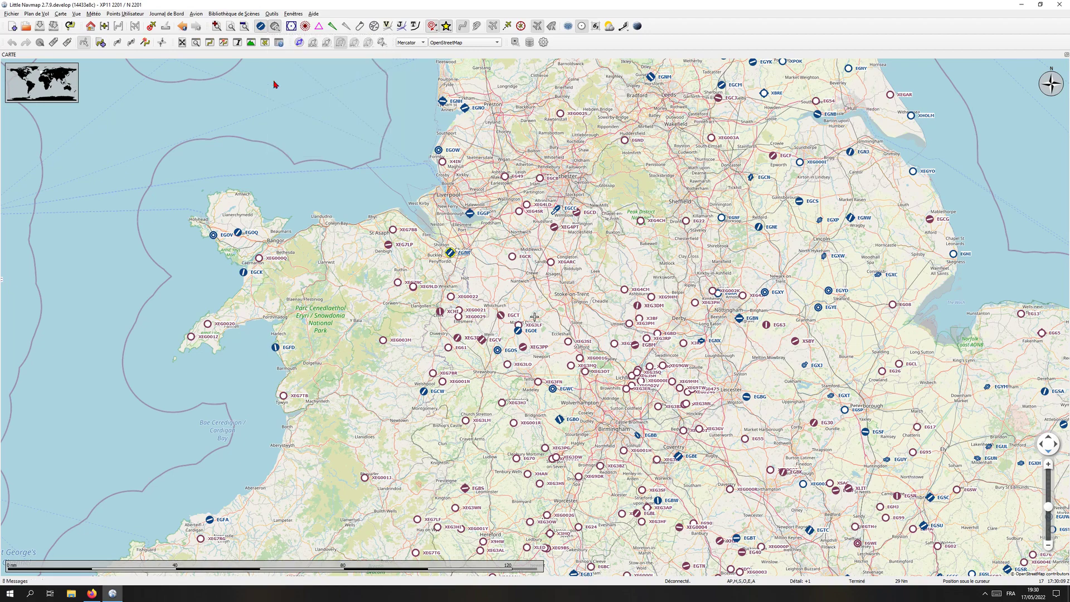
left_click(275, 26)
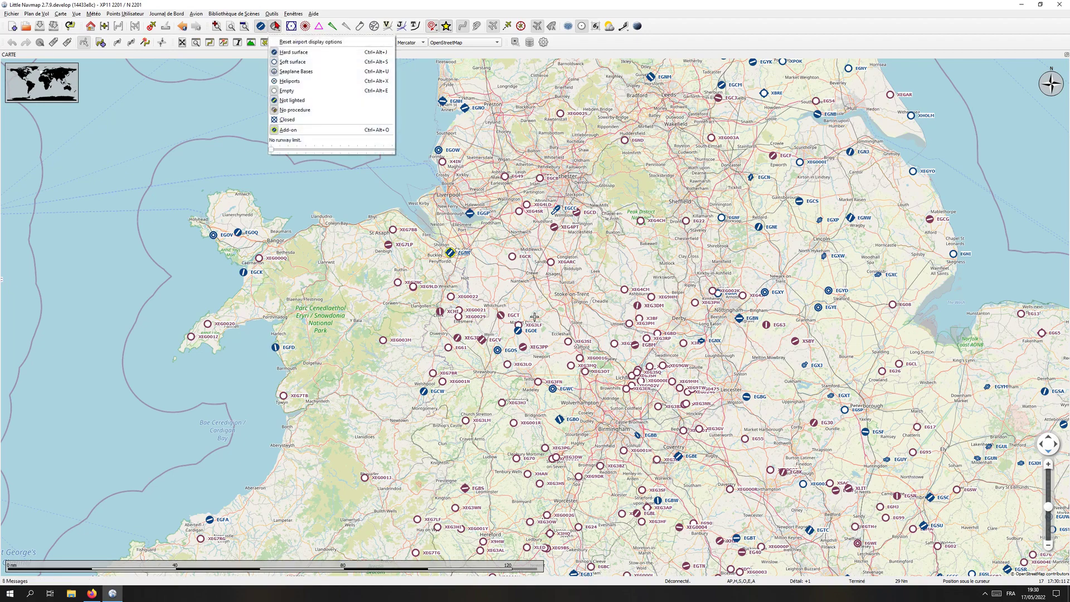
left_click(273, 73)
Toggle the empty airports off and back on in the airport display options.
left_click(276, 29)
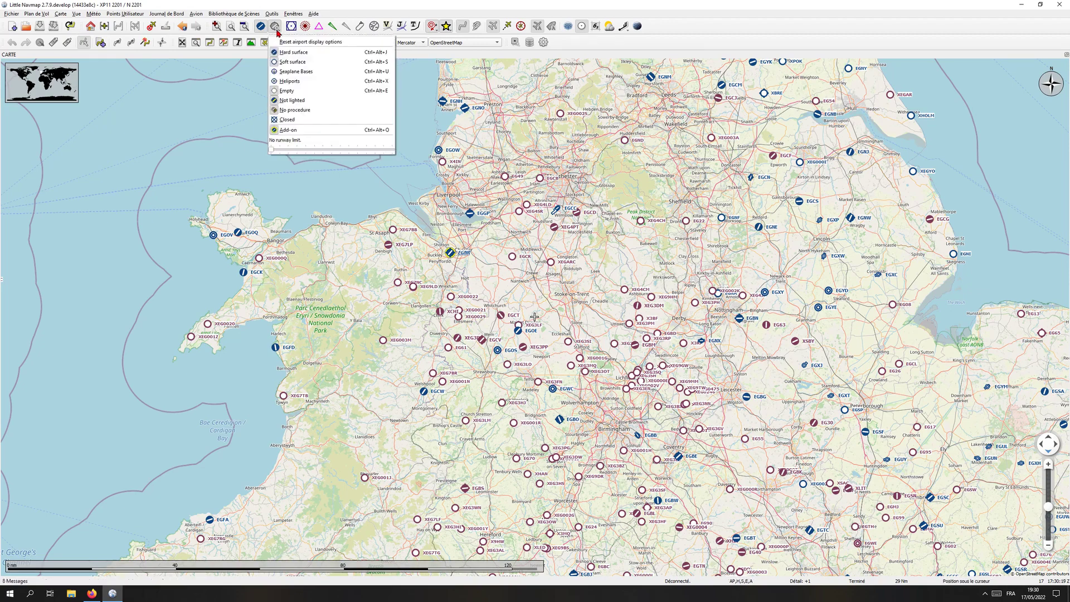
left_click(277, 91)
left_click(275, 26)
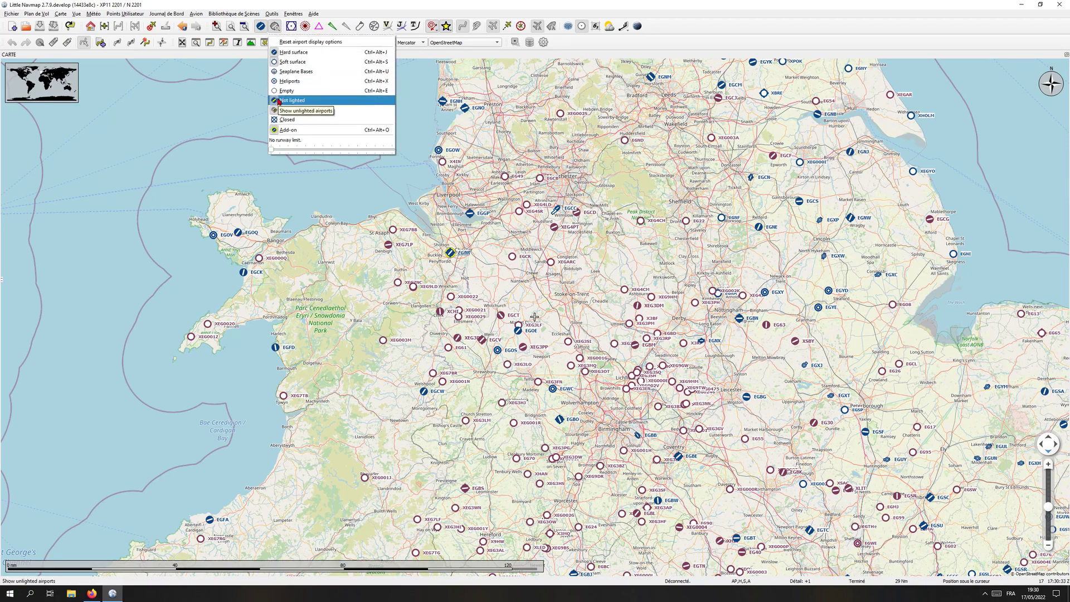
left_click(275, 90)
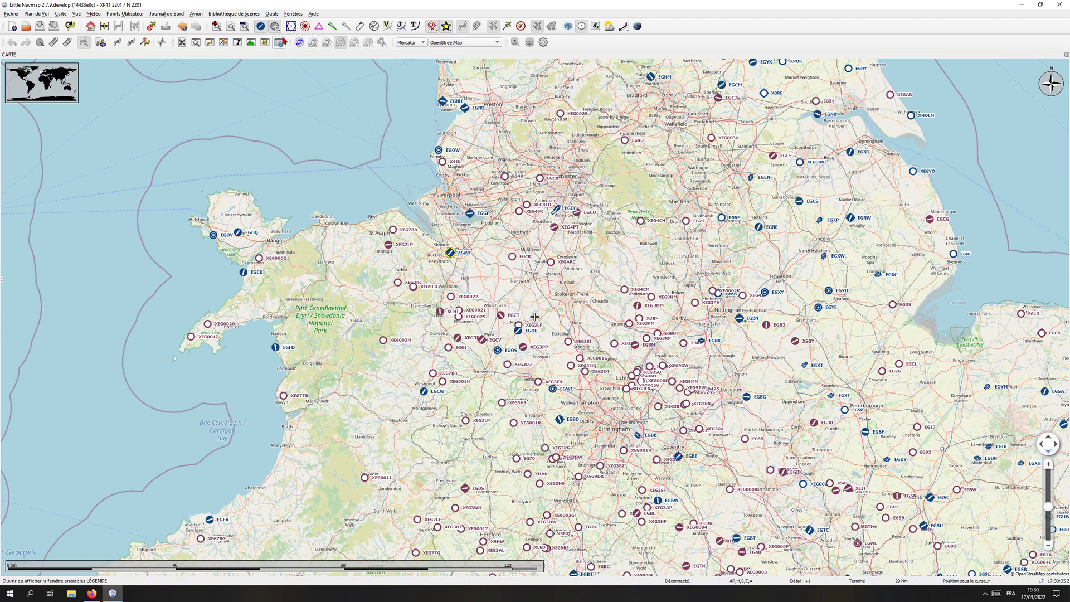
Examine the airports still displayed across England, Ireland and southern Scotland, and in Central Europe.
left_click_drag(457, 267, 504, 285)
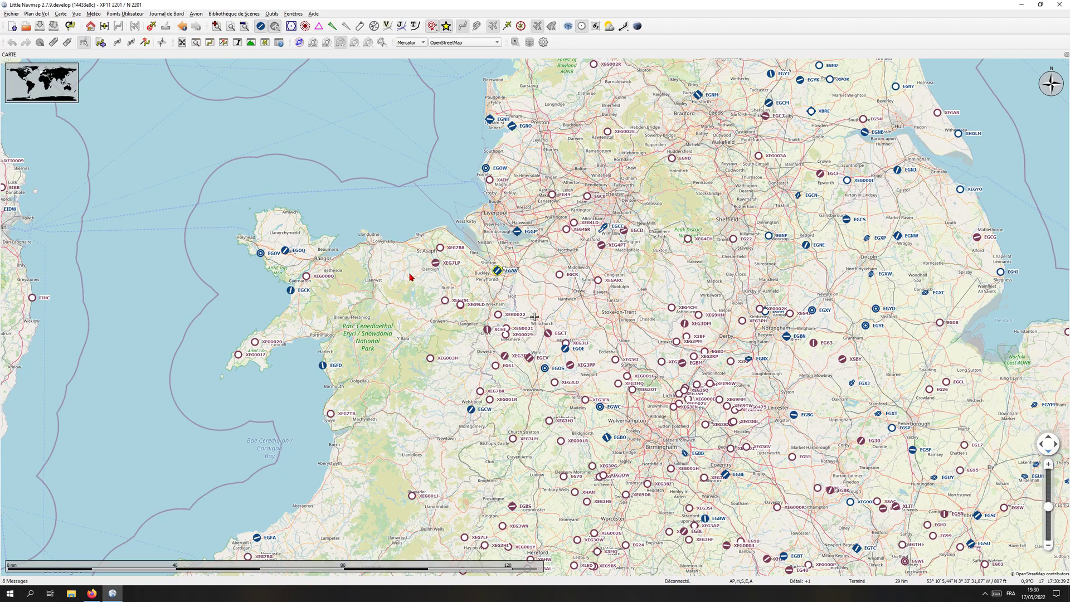
scroll(410, 279, "down", 5)
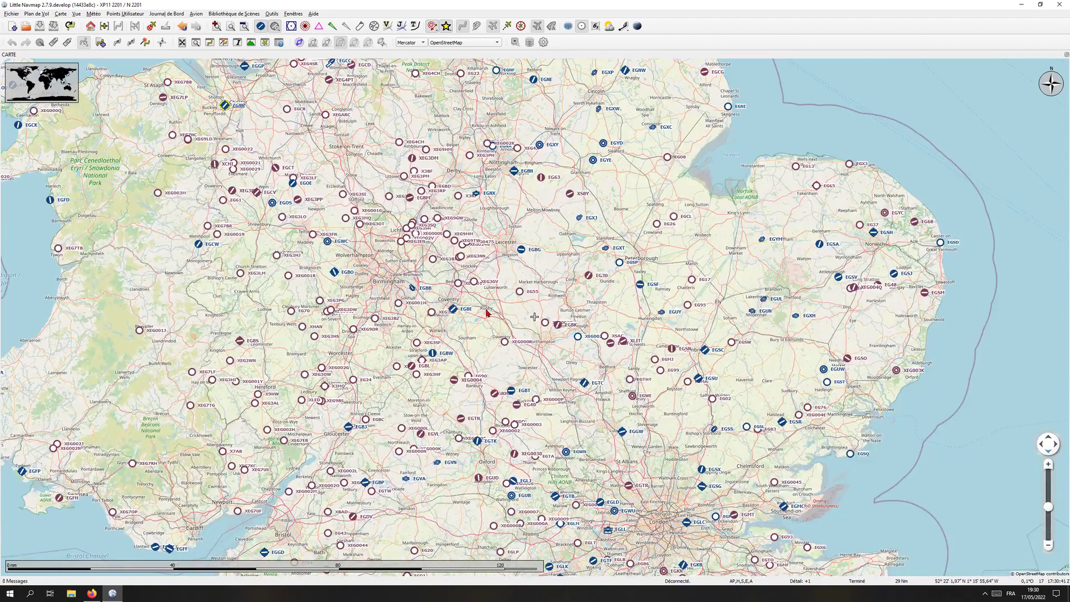
scroll(464, 288, "up", 5)
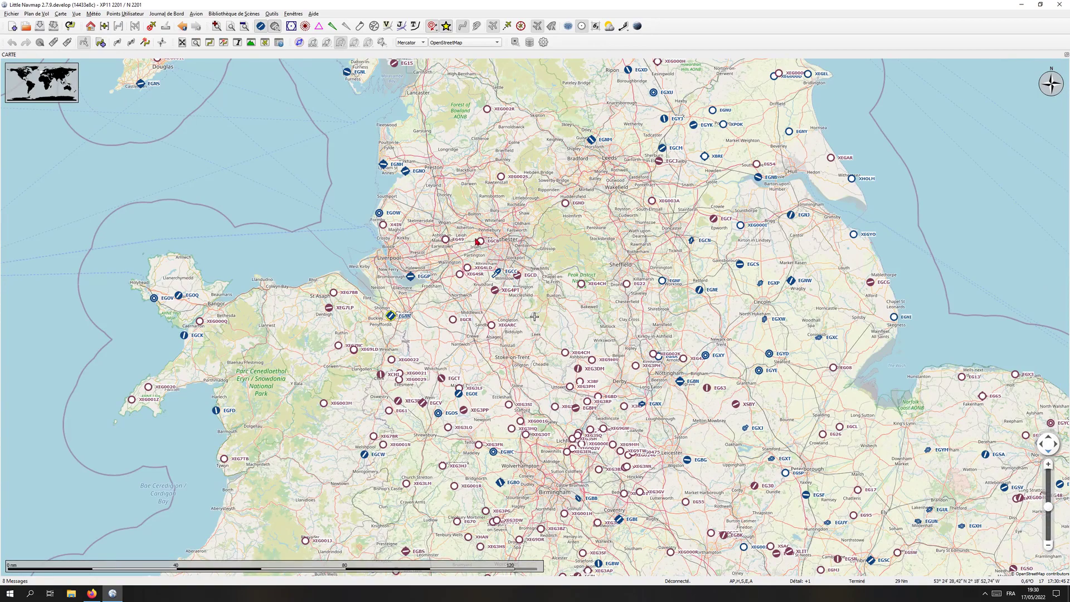
left_click_drag(418, 172, 430, 231)
left_click_drag(447, 173, 474, 252)
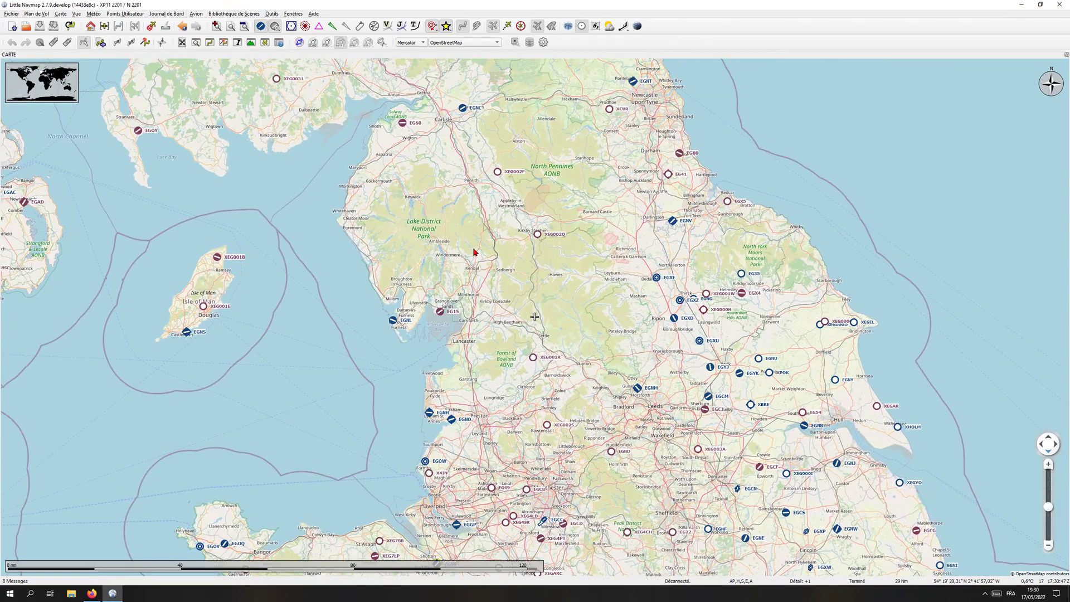
scroll(474, 252, "down", 2)
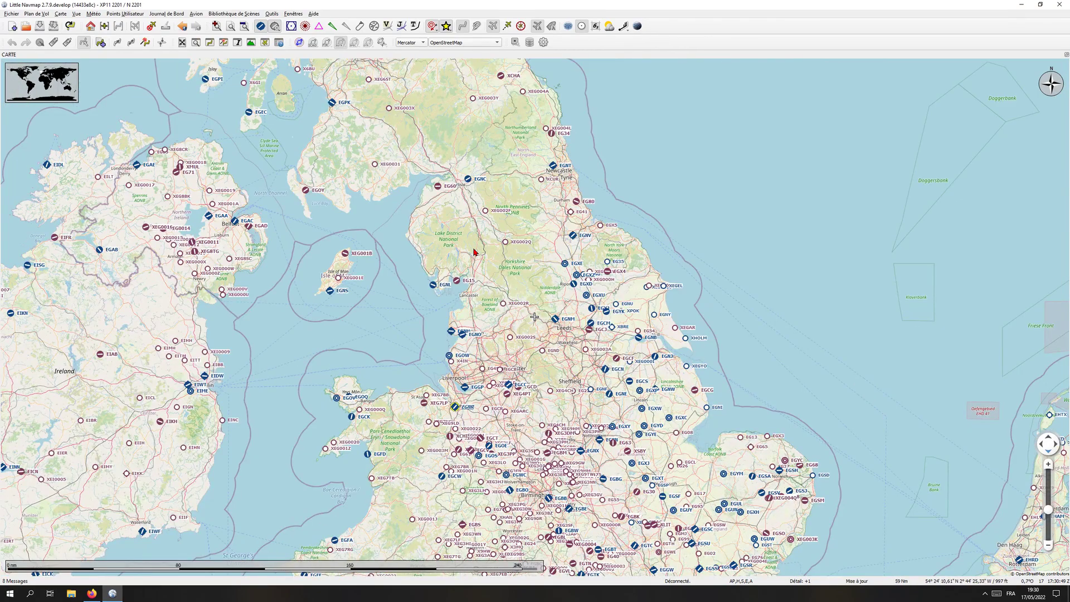
left_click_drag(841, 453, 335, 256)
scroll(335, 256, "down", 2)
left_click_drag(836, 445, 446, 301)
scroll(446, 301, "up", 1)
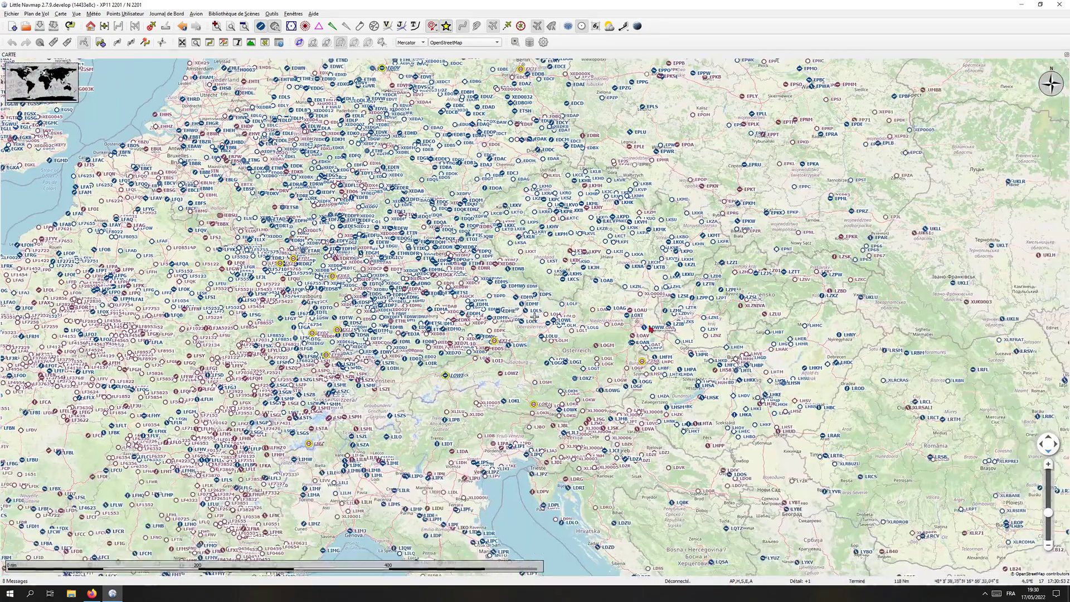
Hide the airports, bring the map from Europe to northeastern Australia and show the airports there.
left_click(261, 28)
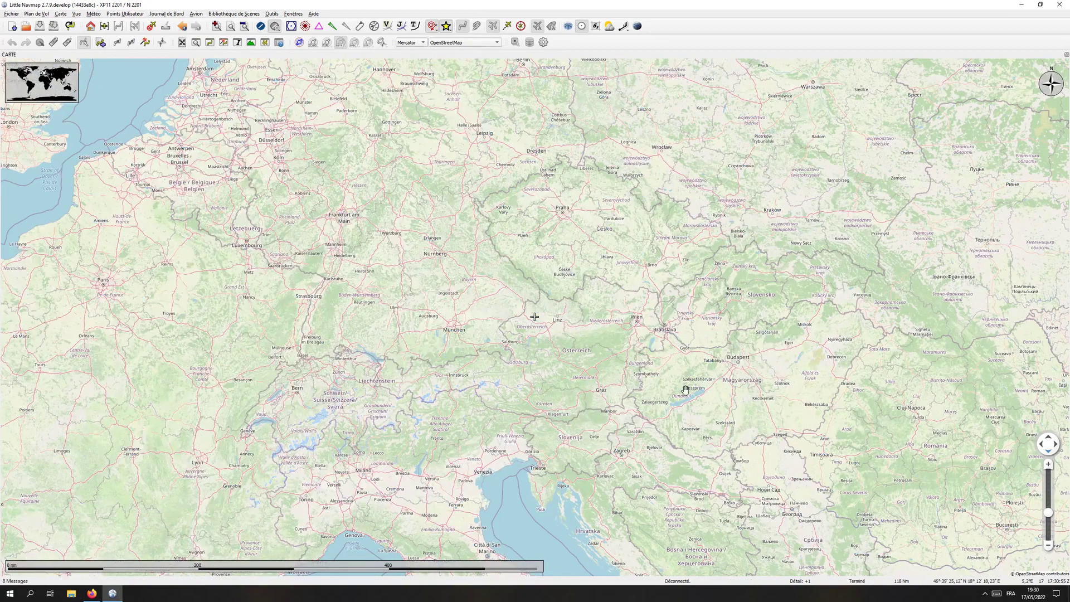
scroll(495, 329, "down", 6)
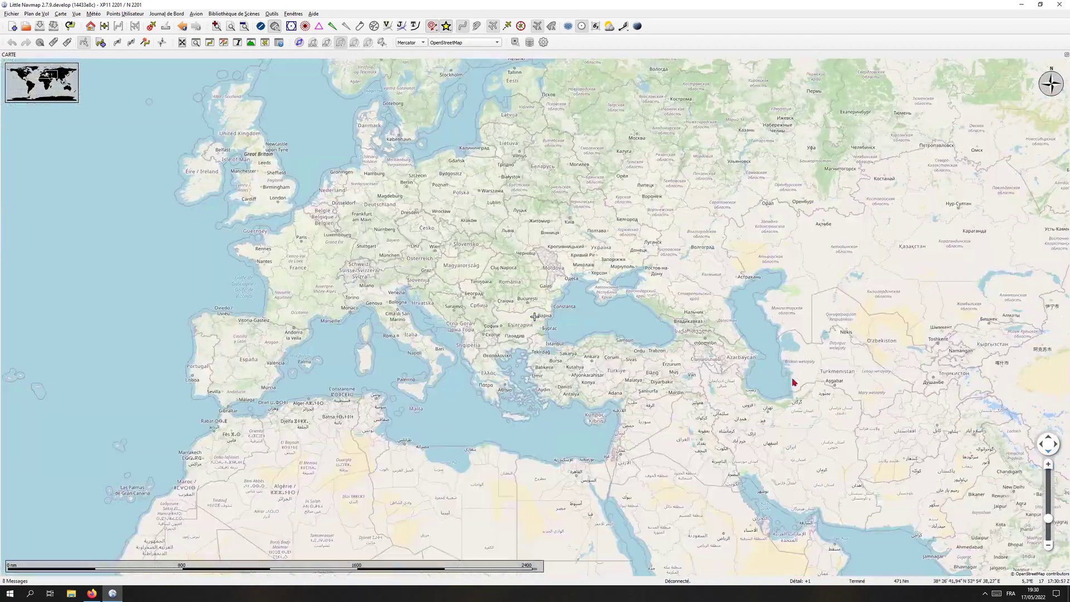
left_click_drag(794, 383, 455, 234)
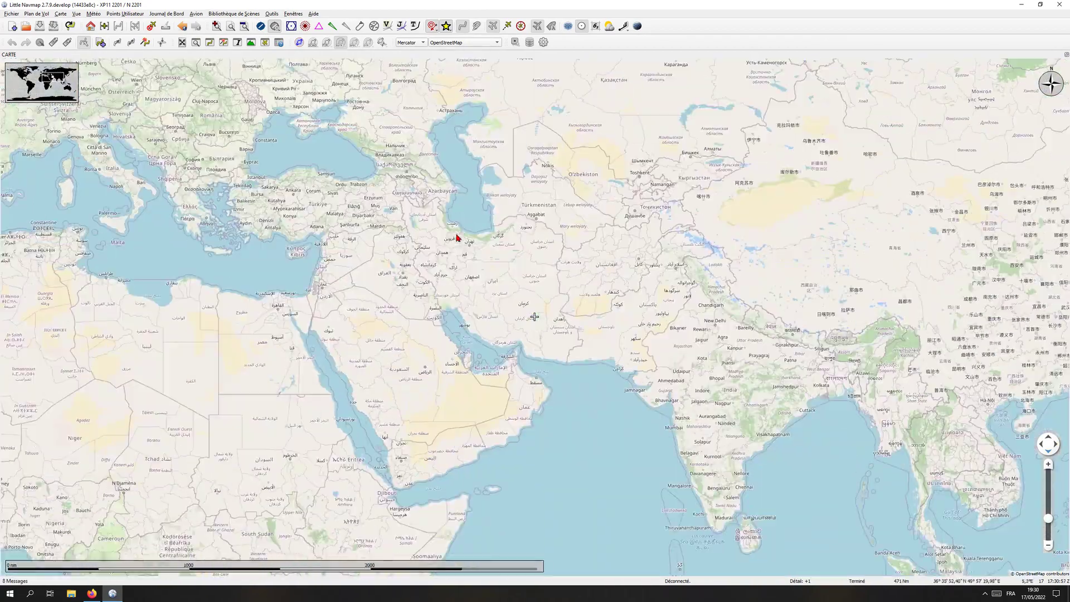
left_click_drag(751, 347, 523, 264)
left_click_drag(769, 371, 708, 339)
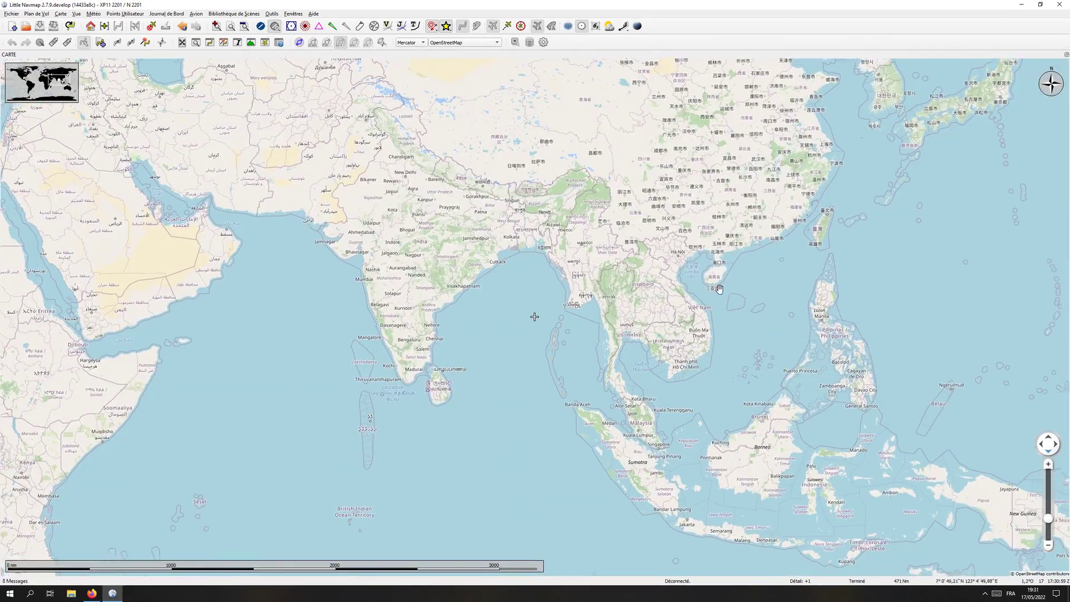
left_click_drag(854, 521, 733, 342)
left_click_drag(724, 449, 700, 269)
scroll(727, 381, "up", 3)
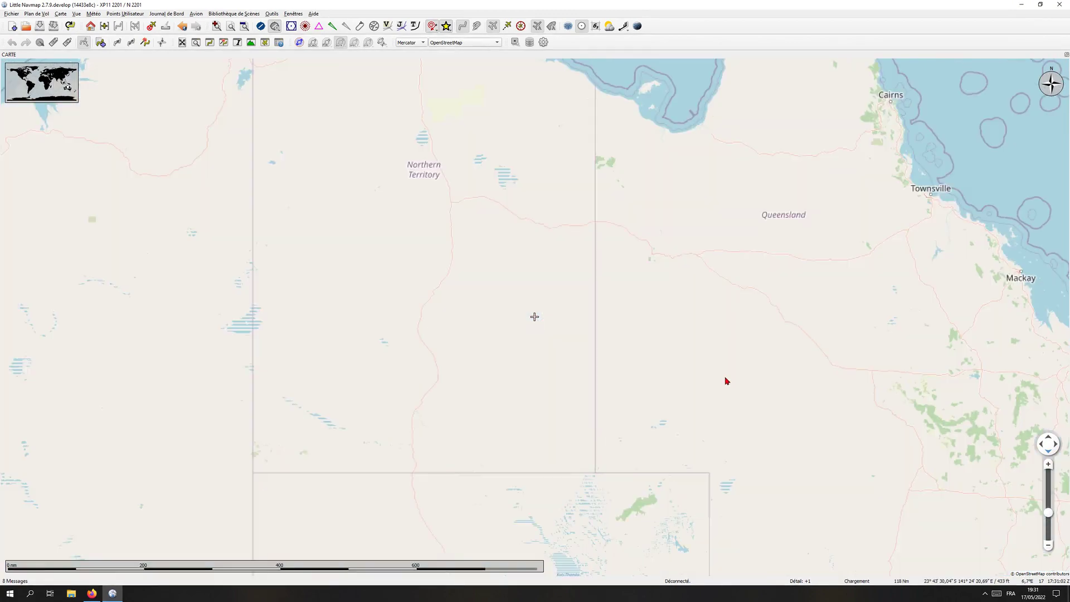
double_click(700, 310)
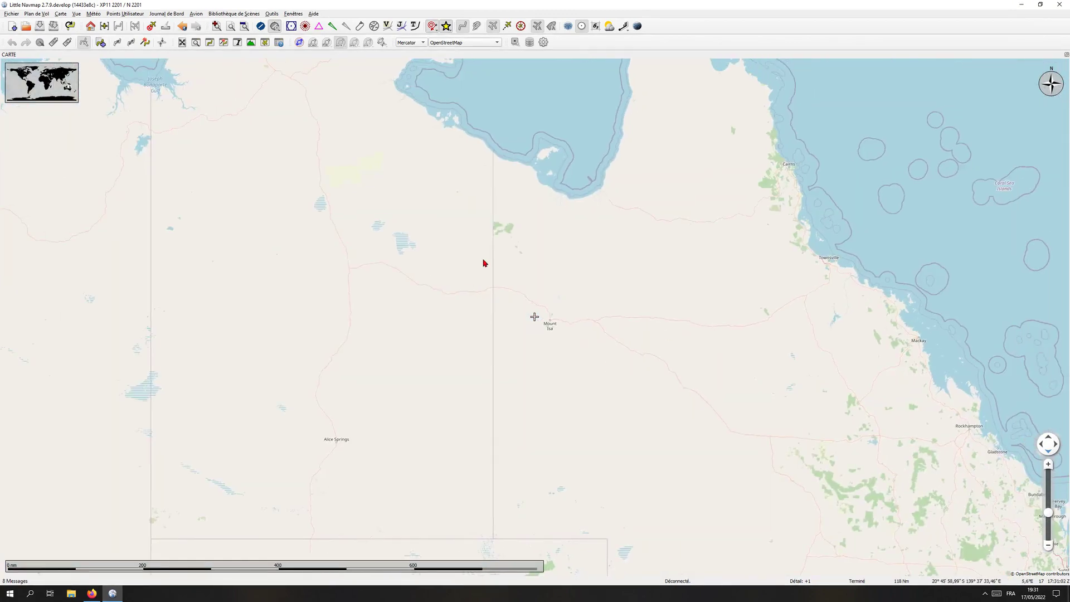
left_click(260, 25)
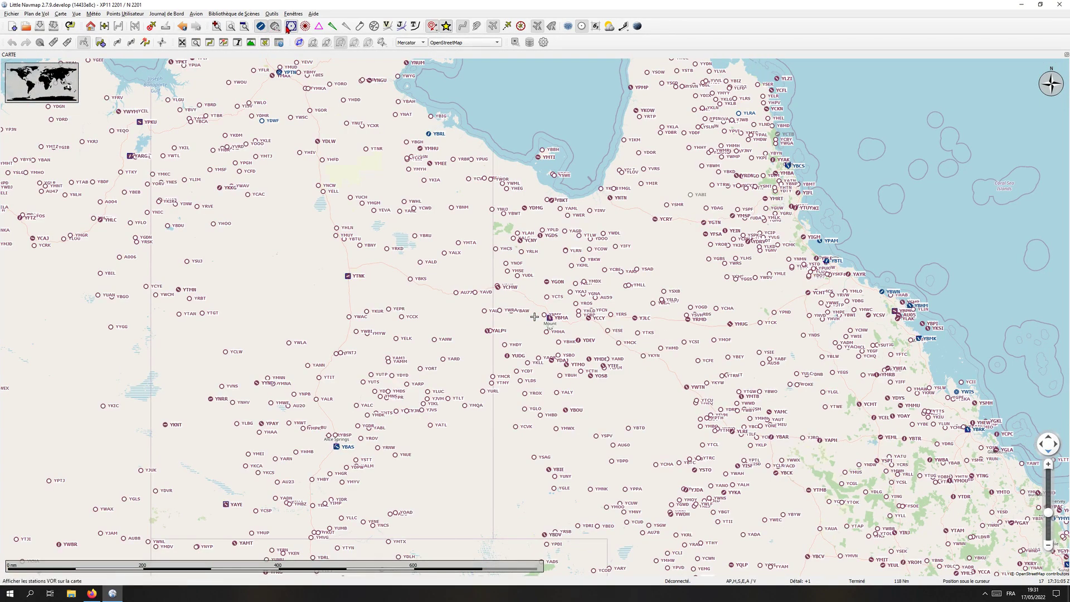
Exclude hard-surface and soft-surface airports from the airport display options, and hide the VOR stations over Australia.
left_click(280, 29)
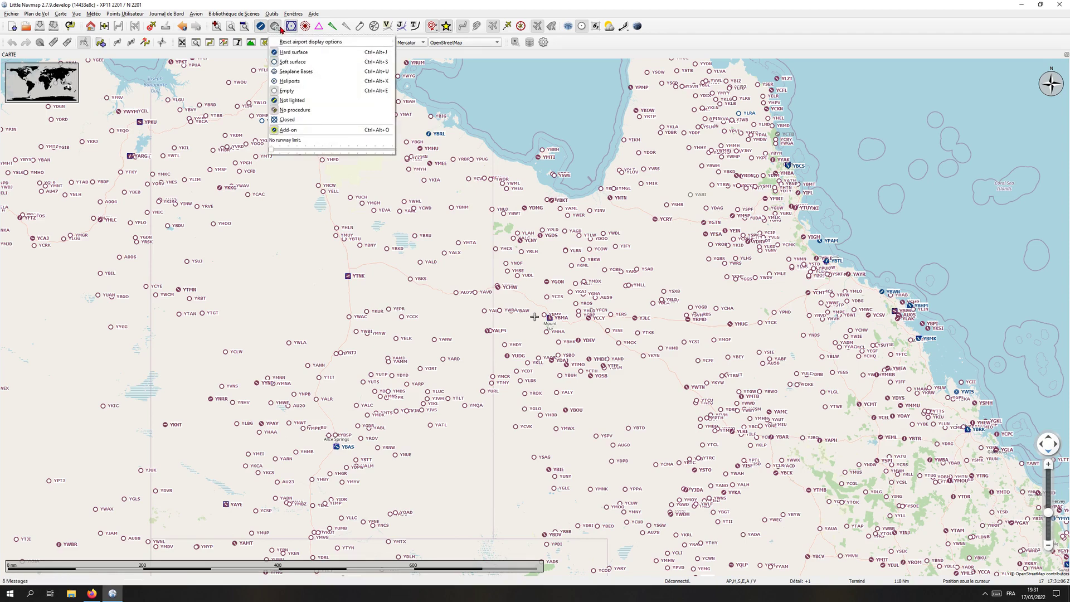
left_click(281, 52)
left_click(280, 29)
left_click(280, 62)
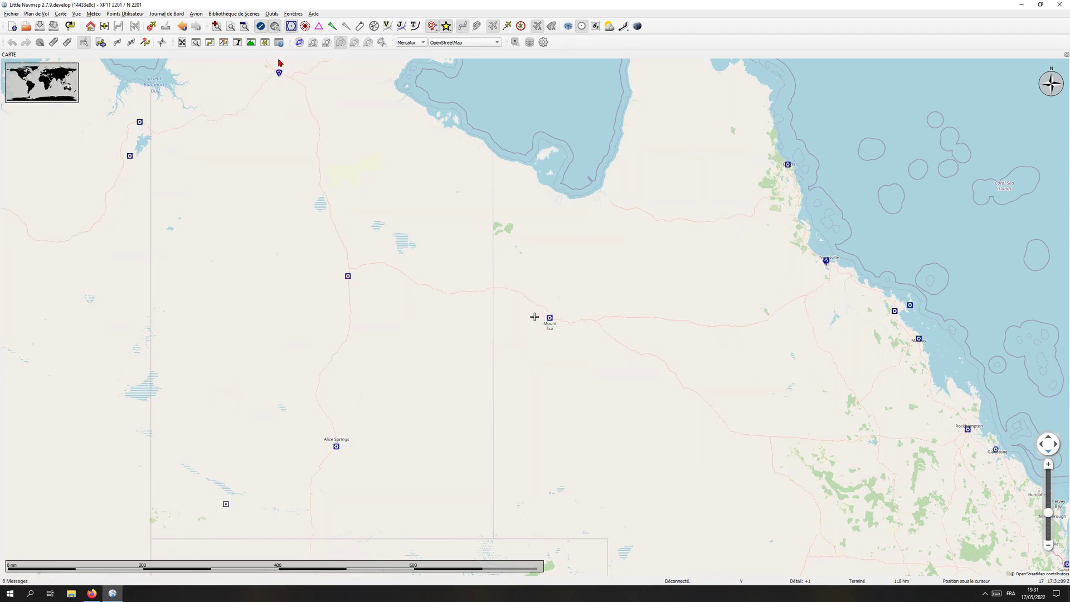
left_click(291, 26)
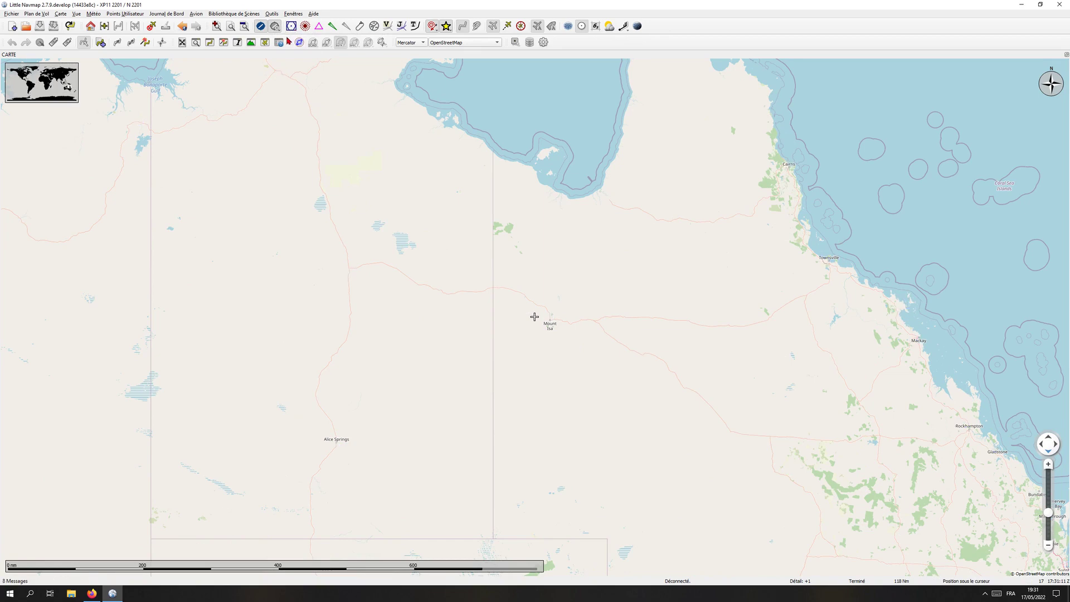
Examine the map across eastern, southern and central Australia for airports still displayed.
left_click_drag(781, 394, 759, 263)
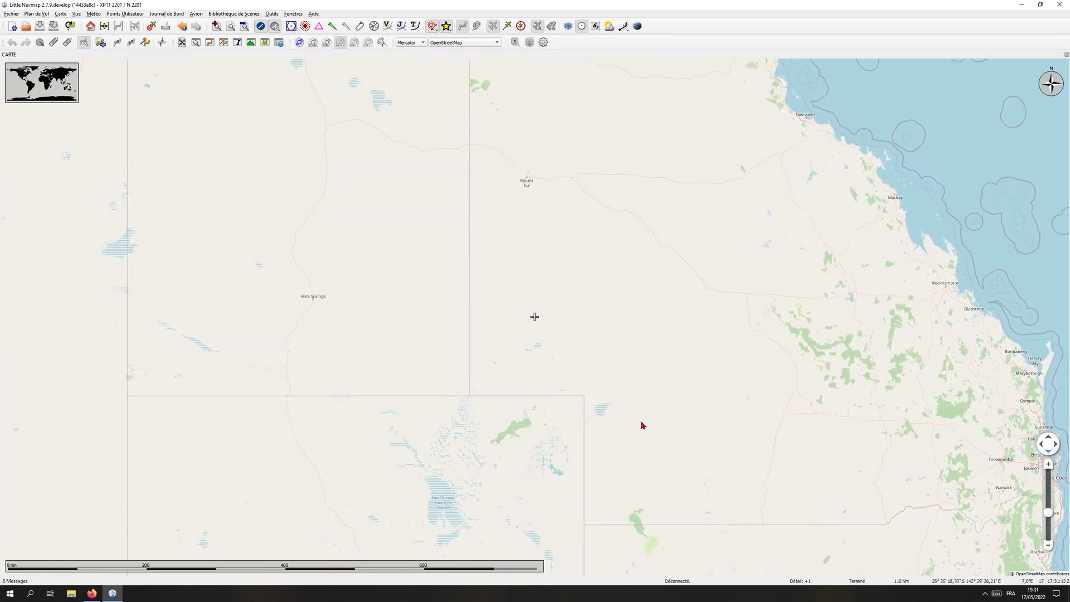
left_click_drag(706, 420, 465, 348)
left_click_drag(730, 490, 740, 432)
left_click_drag(640, 537, 748, 370)
left_click_drag(491, 484, 753, 368)
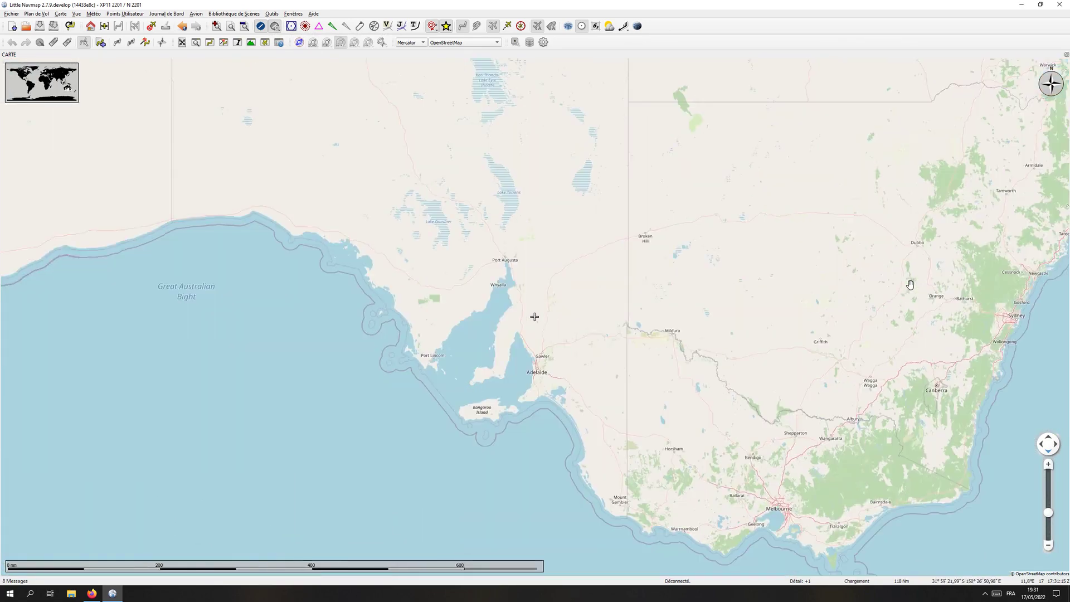
left_click_drag(802, 401, 820, 316)
left_click_drag(503, 189, 791, 421)
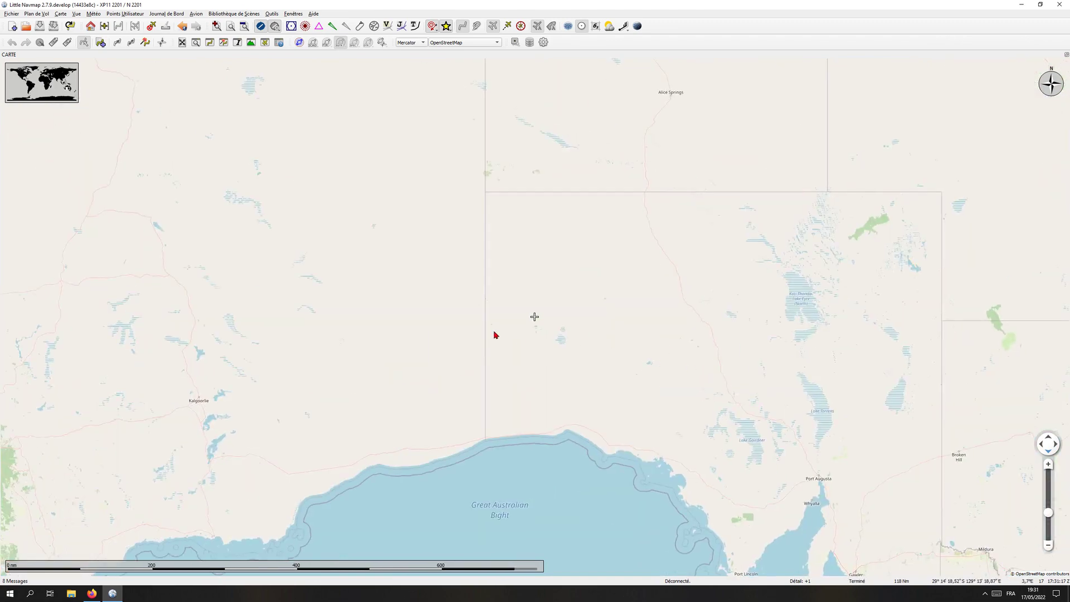
scroll(495, 334, "up", 1)
scroll(495, 335, "down", 3)
left_click_drag(210, 222, 239, 230)
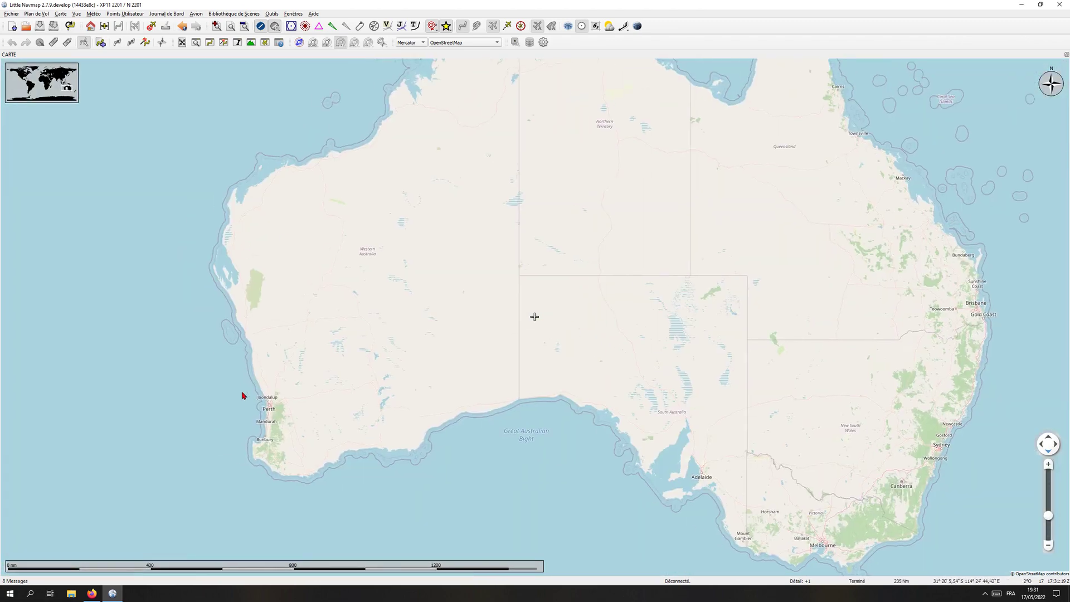
Inspect the area around Perth and the rest of Western Australia for airports, and review the airport display options.
scroll(242, 396, "up", 3)
left_click_drag(371, 434, 408, 353)
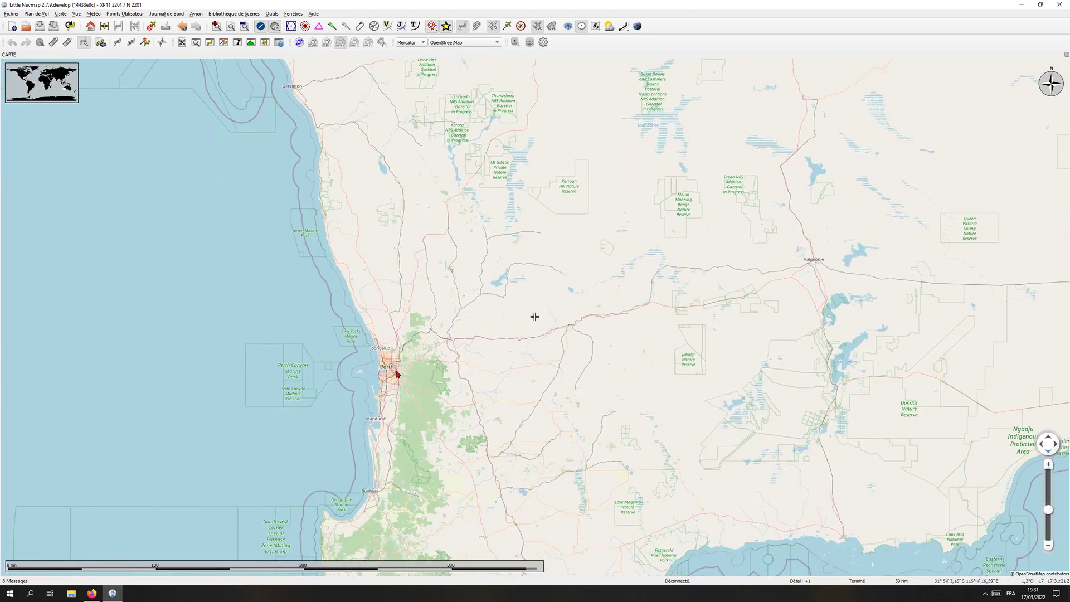
scroll(391, 380, "up", 1)
scroll(391, 380, "up", 1)
scroll(382, 378, "down", 2)
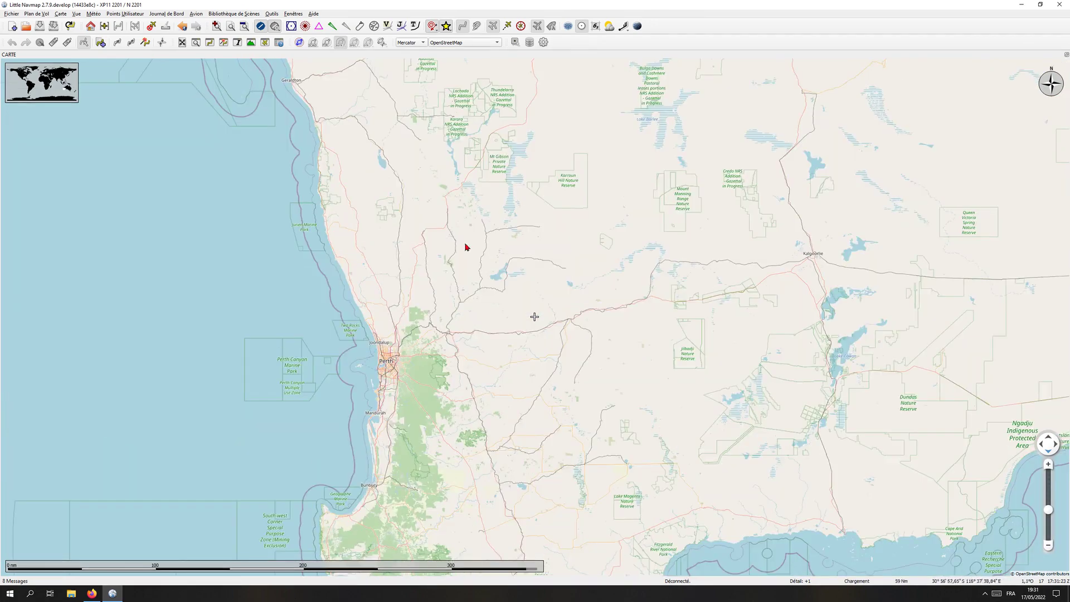
left_click_drag(472, 259, 347, 423)
left_click(275, 26)
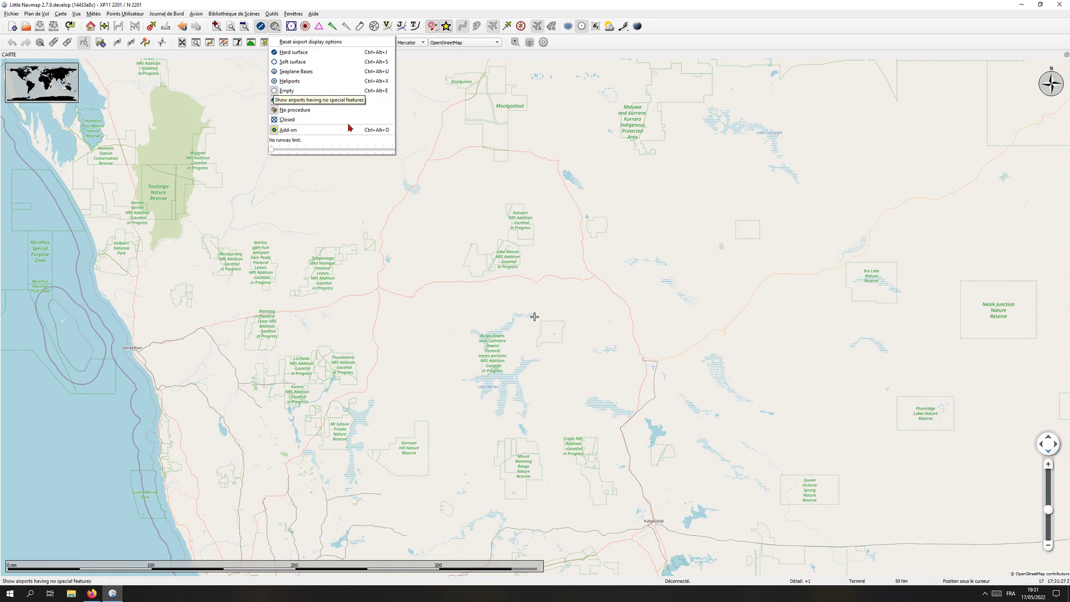
left_click(663, 233)
scroll(661, 277, "down", 2)
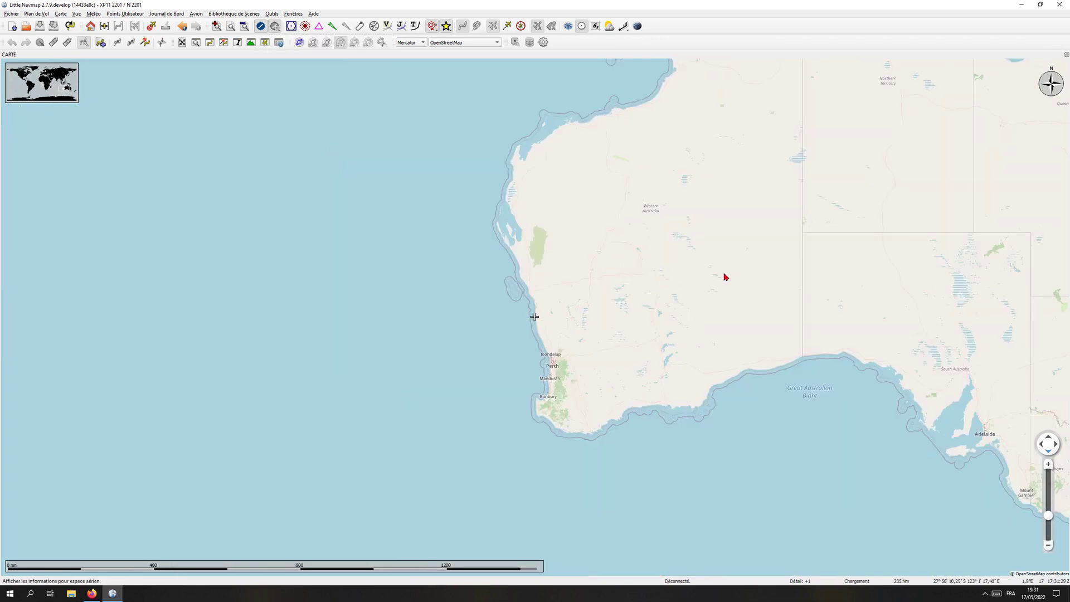
Include hard-surface airports again in the airport display options for the map of Australia.
left_click_drag(786, 270, 533, 402)
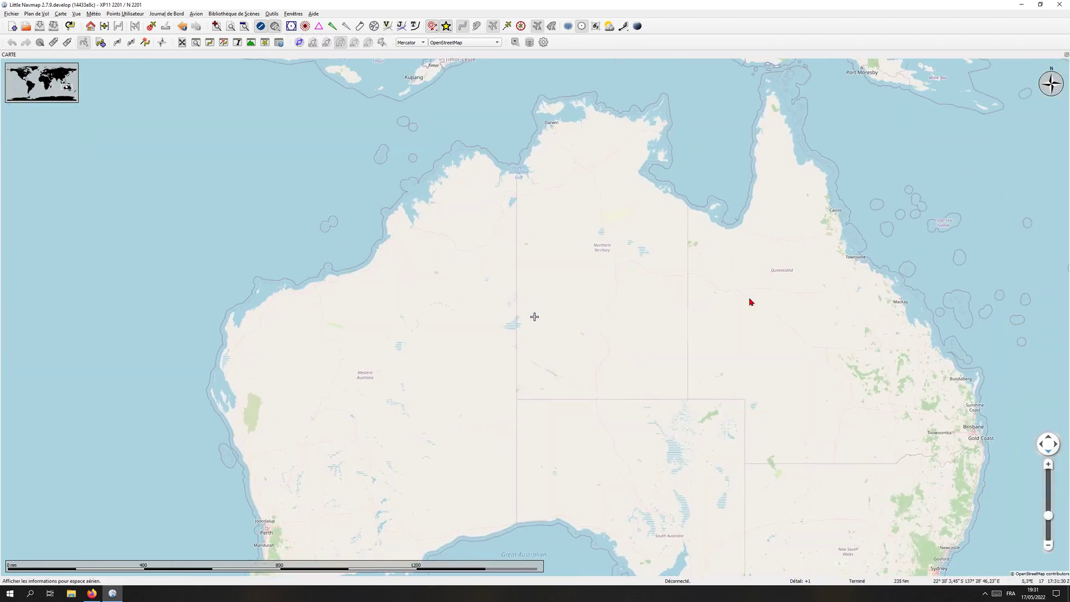
left_click(273, 31)
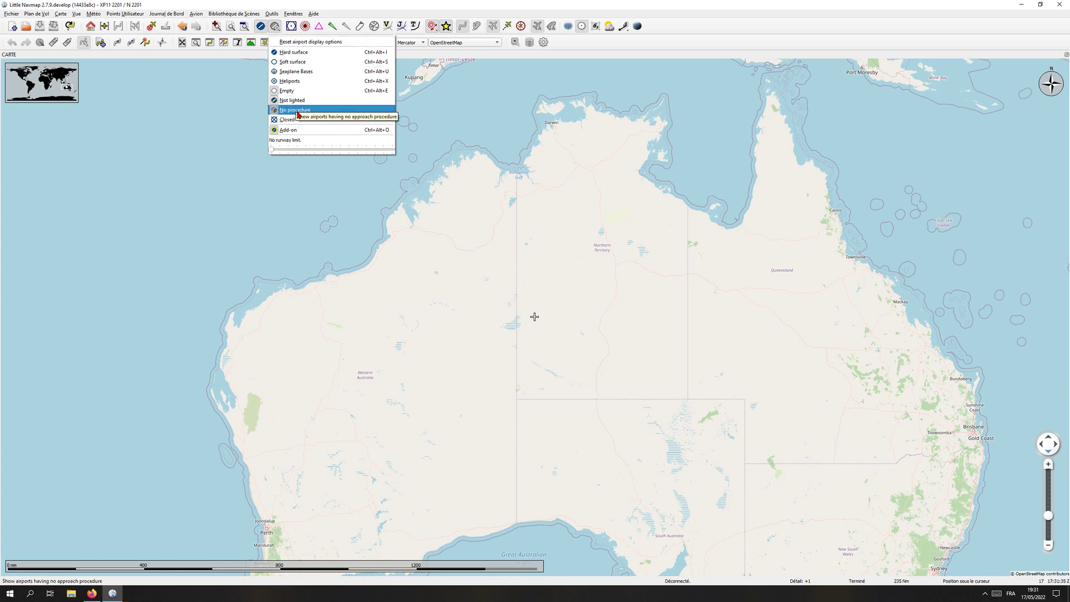
left_click(283, 54)
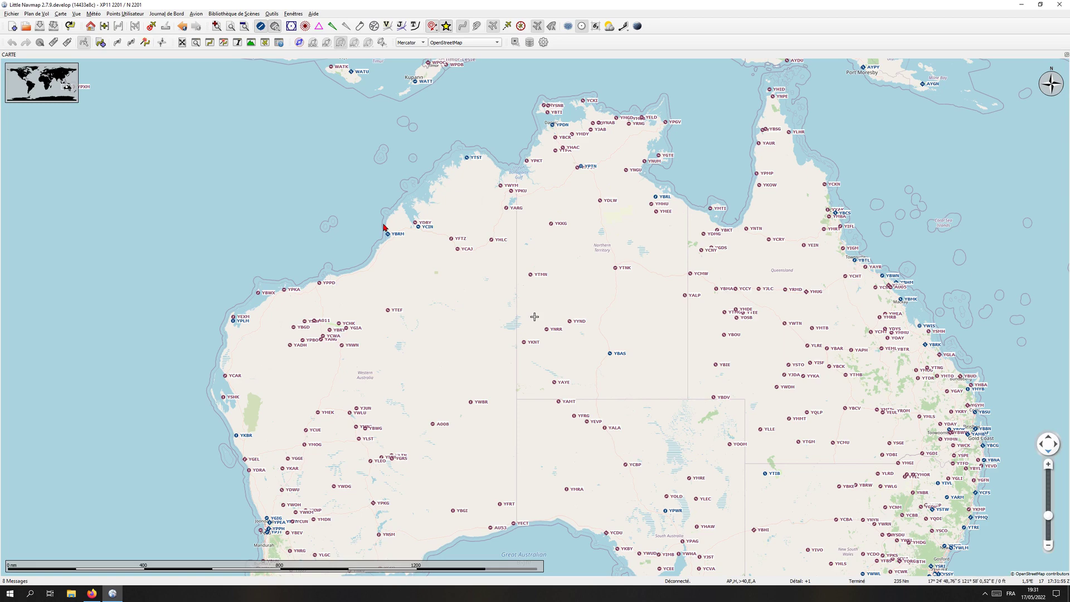
Examine the hard-surface airports displayed along the northwestern Australian coast and inland around Port Hedland.
scroll(443, 242, "up", 5)
left_click_drag(435, 241, 634, 230)
left_click_drag(471, 360, 591, 302)
left_click_drag(549, 396, 605, 295)
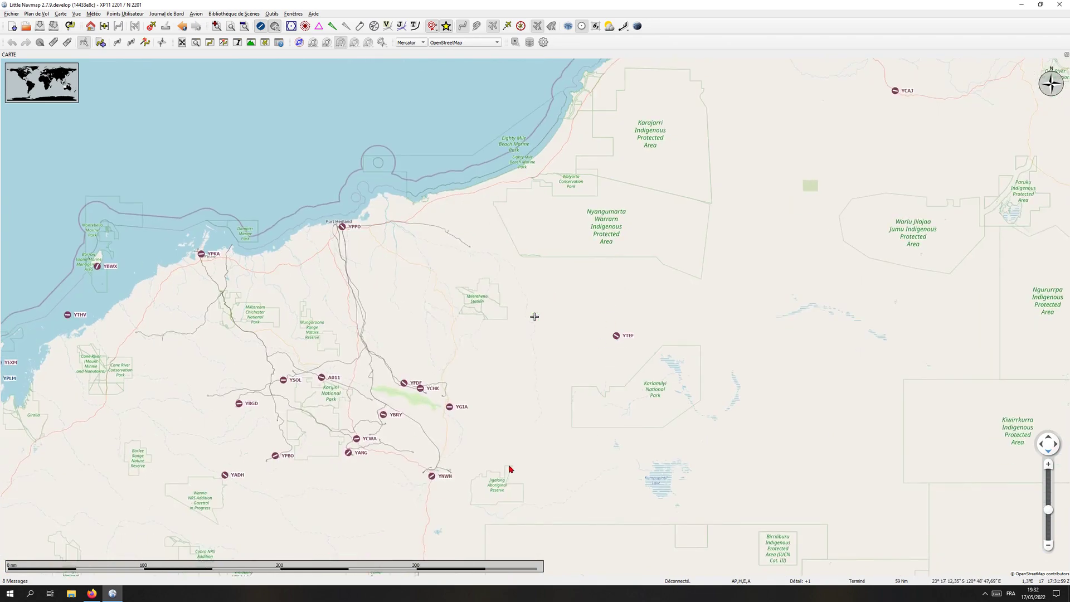
left_click_drag(509, 466, 401, 433)
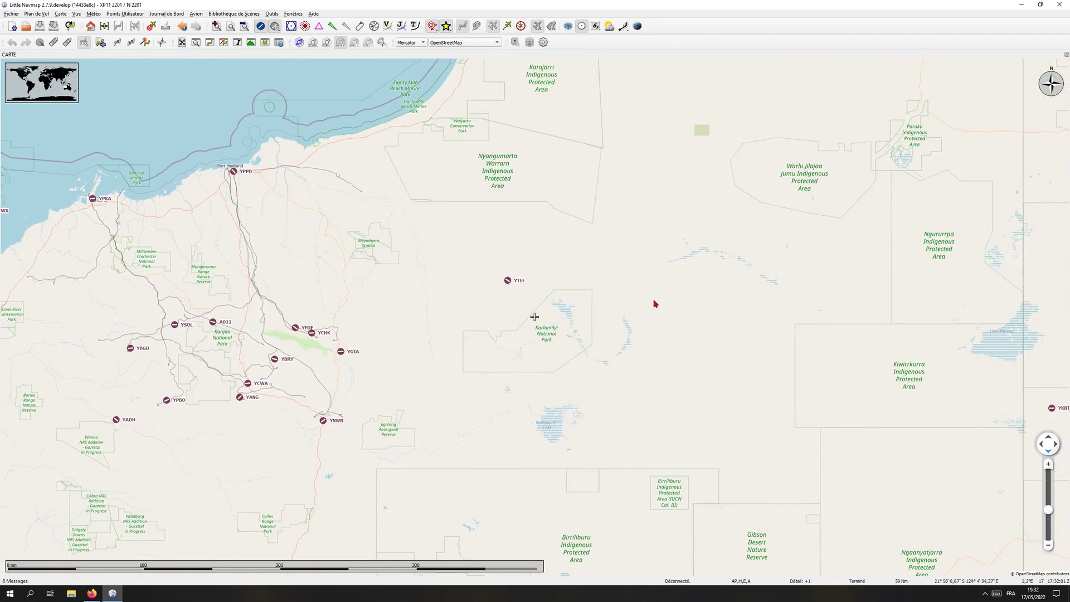
left_click_drag(655, 303, 583, 490)
left_click_drag(616, 306, 564, 356)
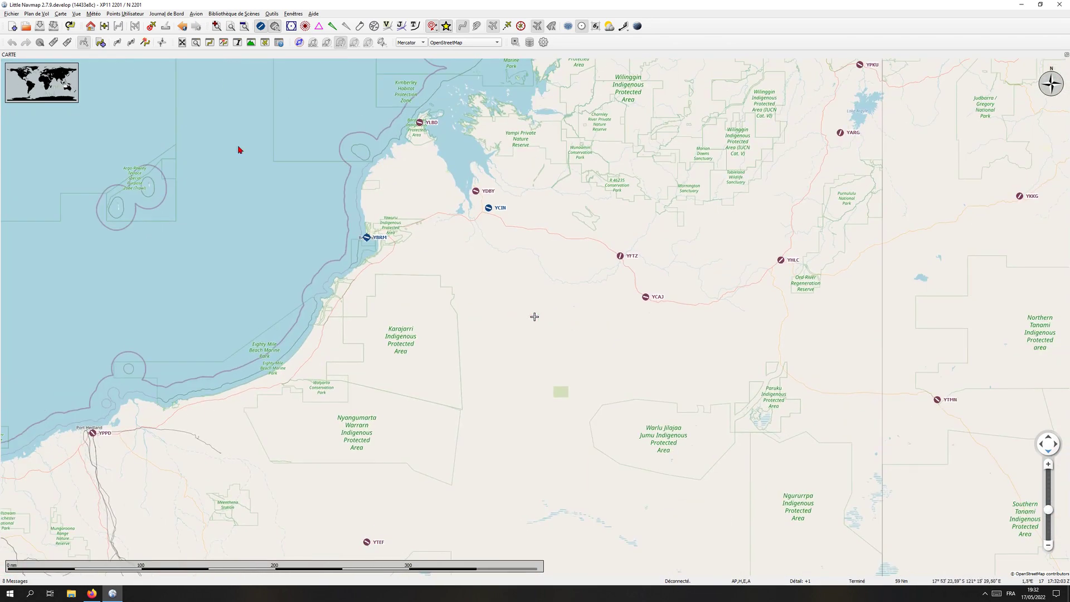
Exclude airports without approach procedures from the airport display options and include them again.
left_click(275, 27)
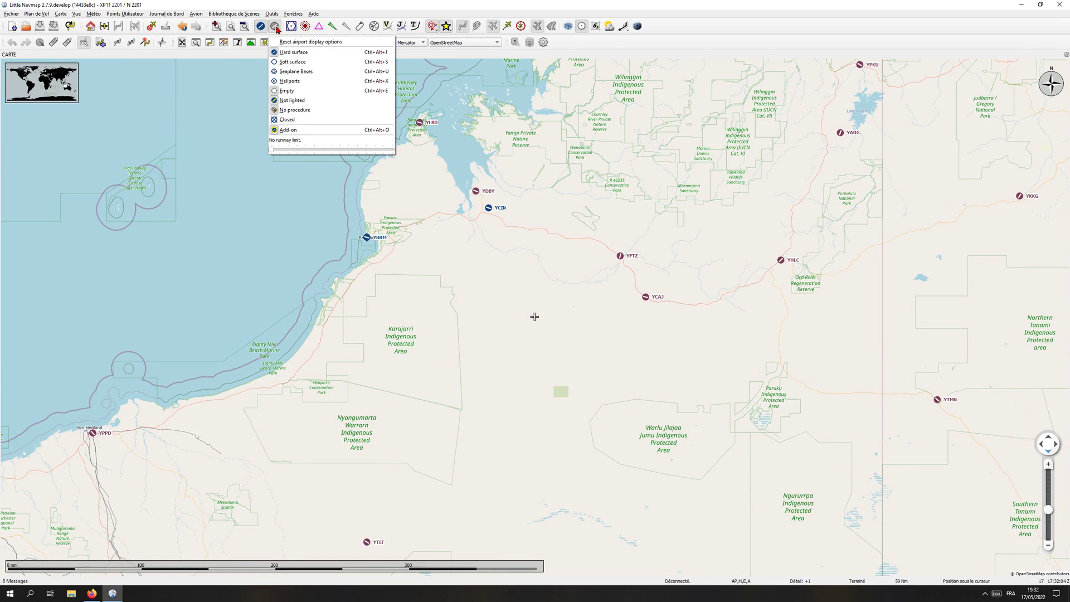
left_click(284, 114)
left_click(275, 27)
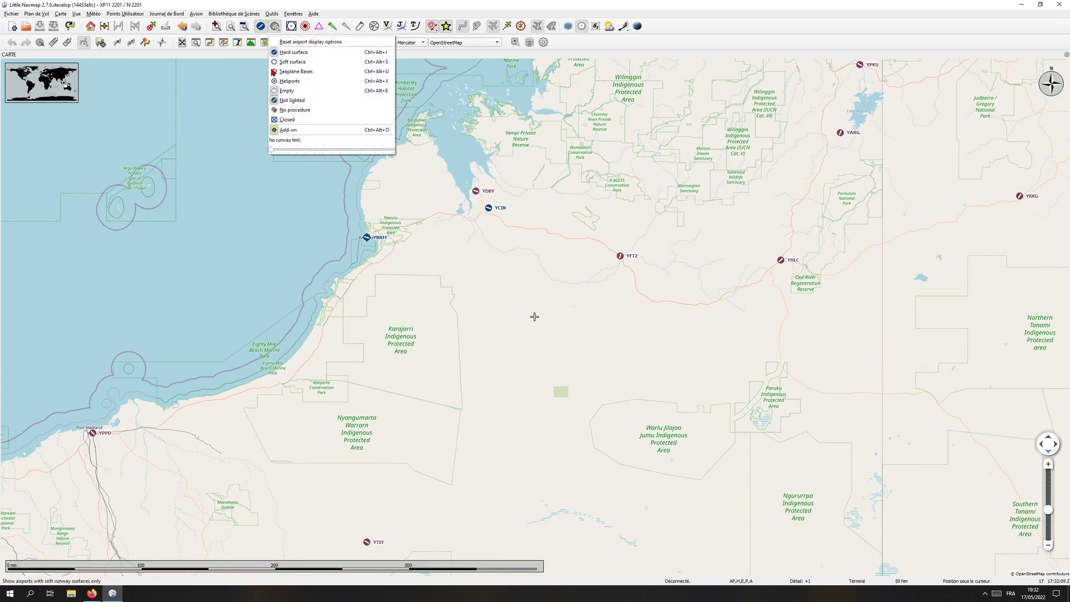
left_click(279, 110)
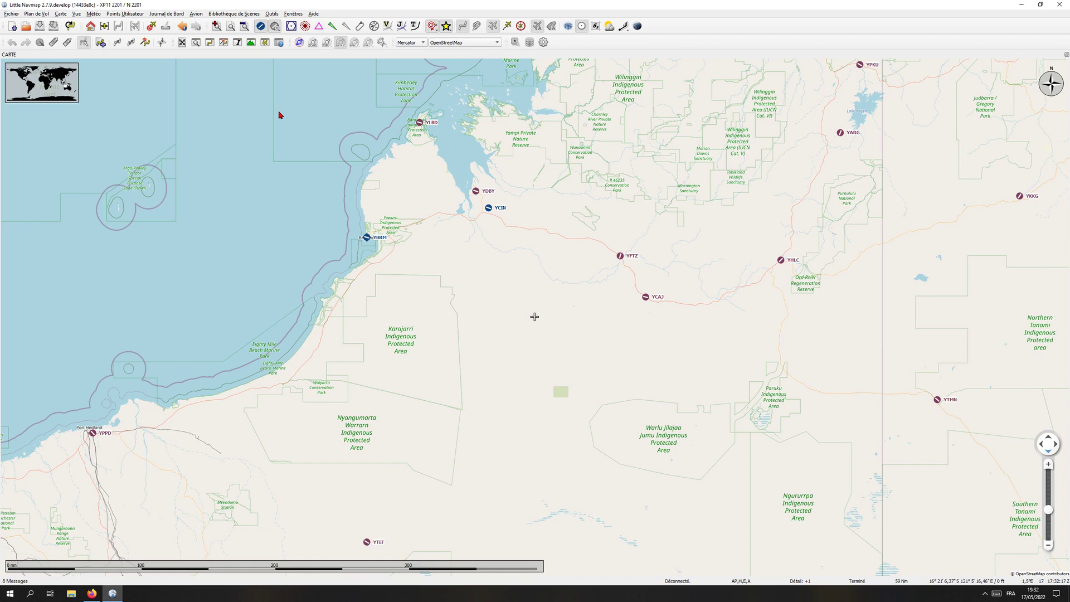
Review the airport display options, including the closed-airport filter, and hide and redisplay the airports on the map.
left_click(274, 28)
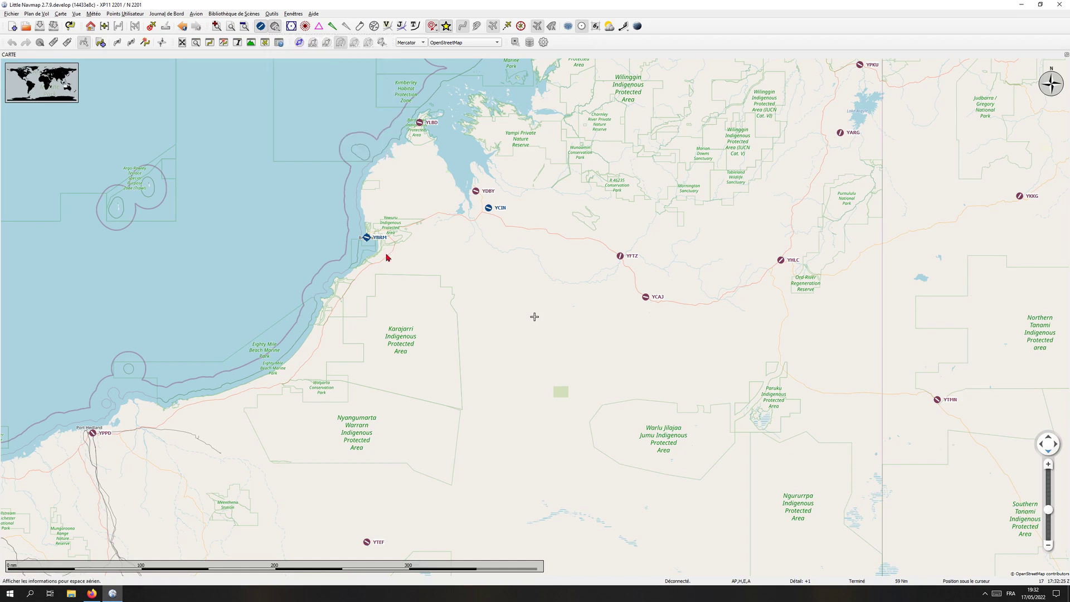
left_click(287, 119)
left_click_drag(479, 301, 574, 250)
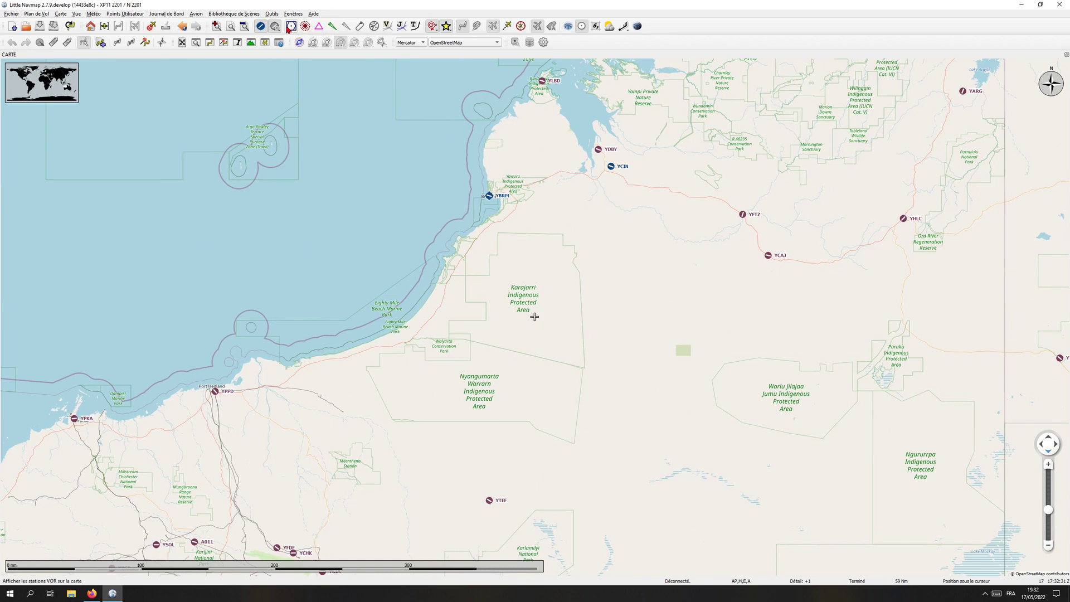
left_click(260, 26)
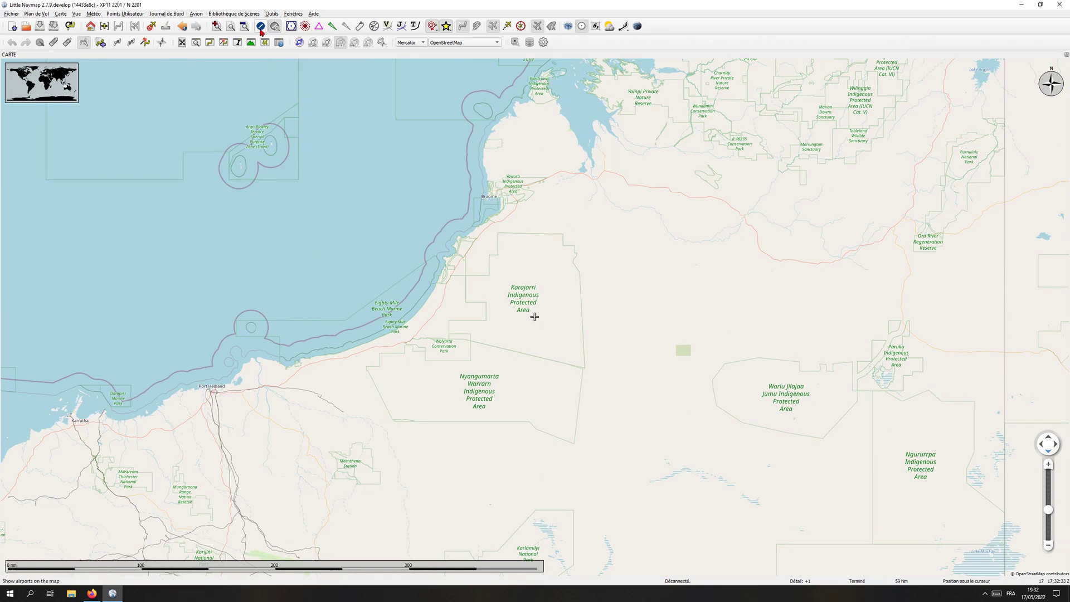
left_click(275, 26)
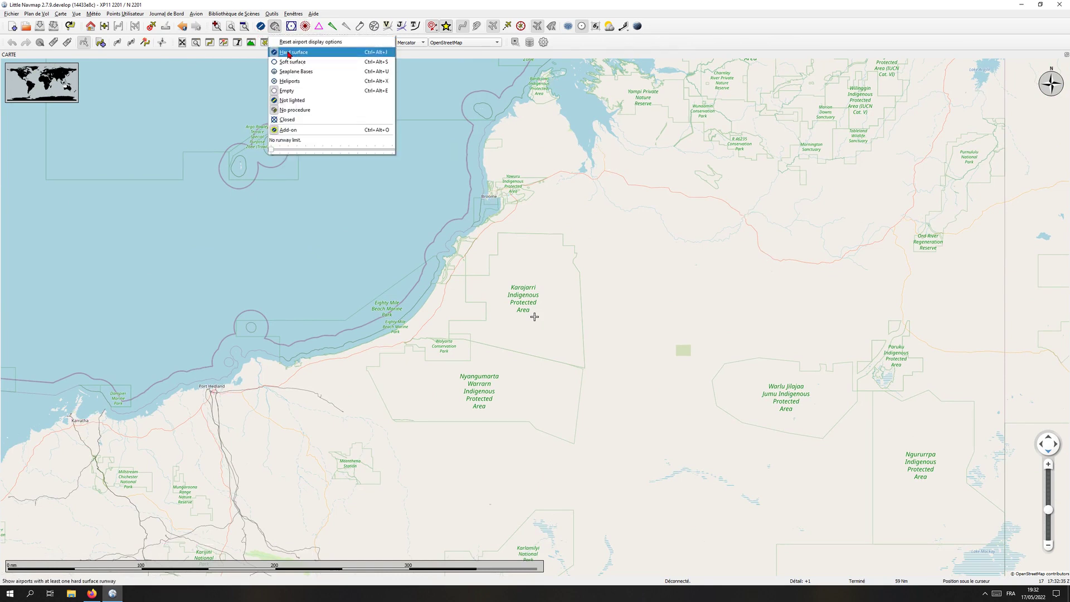
left_click(259, 28)
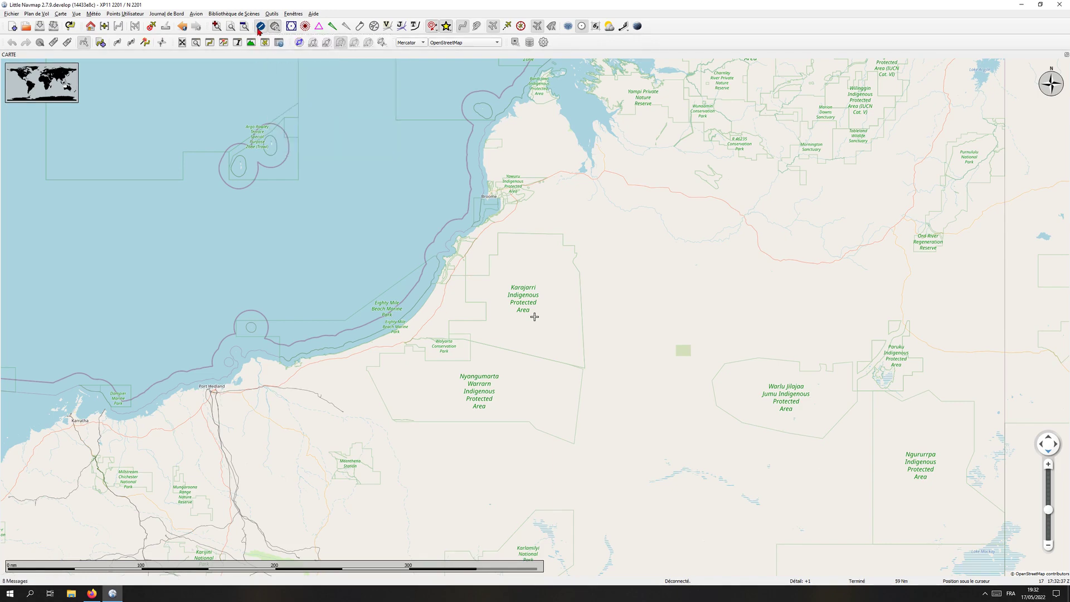
Exclude hard-surface airports and include soft-surface airports in the airport display options, with most of Australia in view.
scroll(534, 268, "down", 5)
left_click_drag(557, 339, 397, 261)
left_click_drag(729, 335, 664, 304)
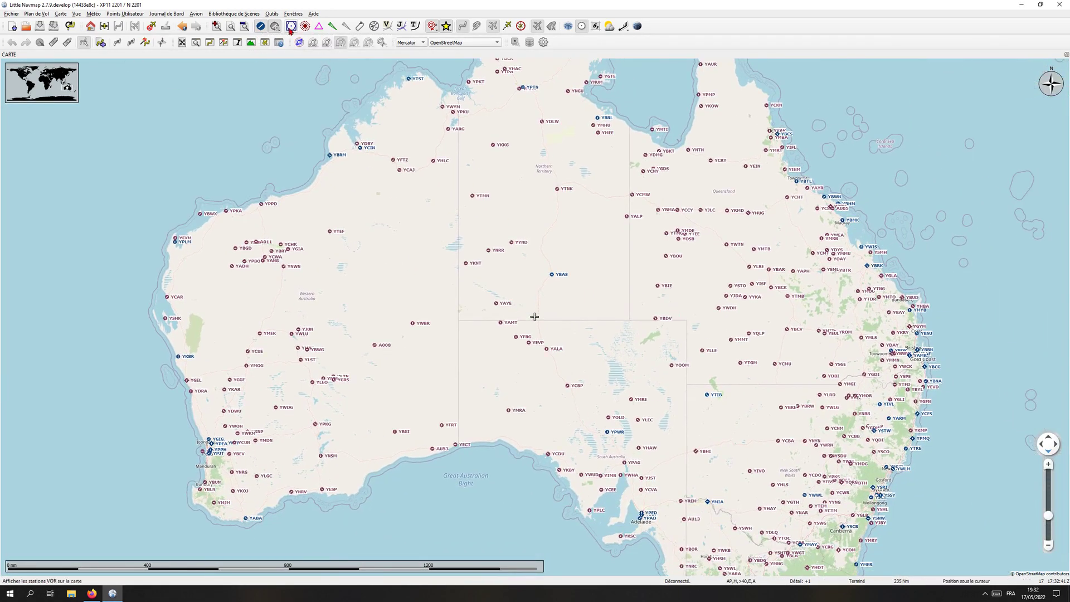
left_click(262, 28)
left_click(265, 29)
left_click(274, 30)
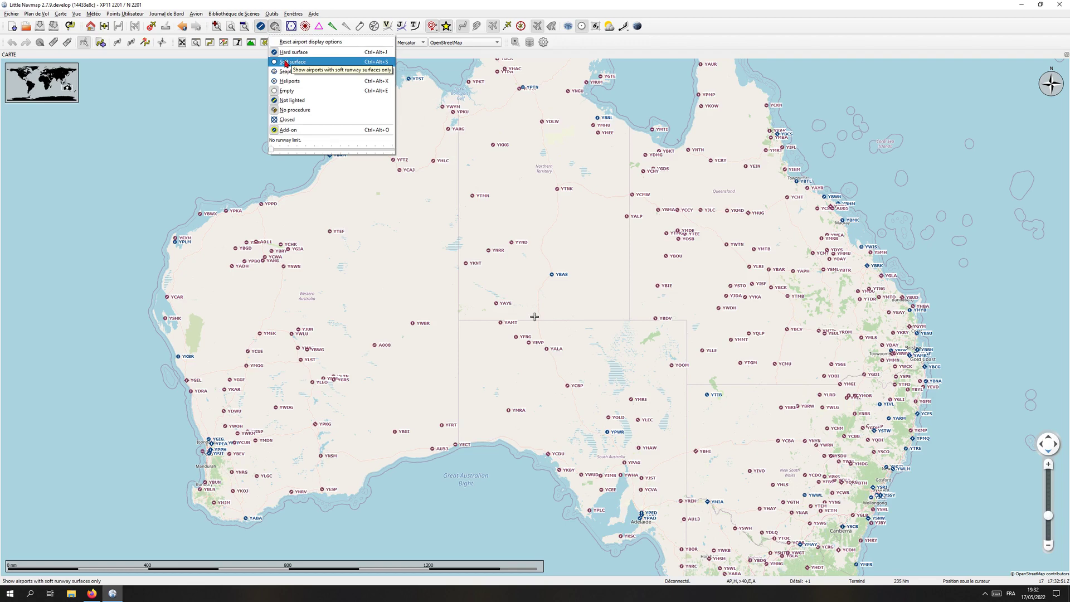
left_click(280, 44)
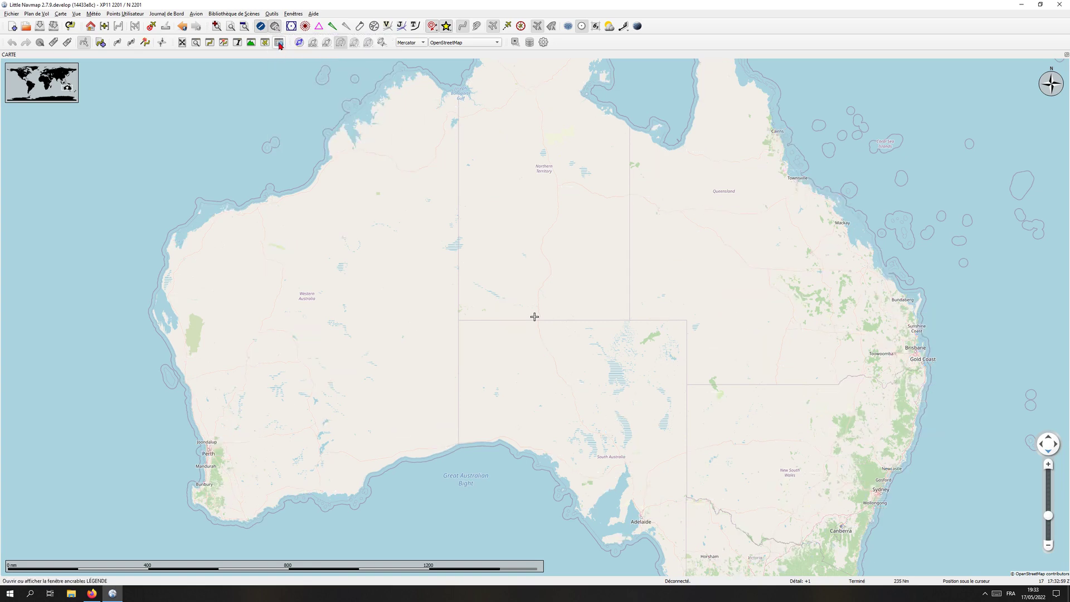
left_click(279, 44)
left_click(279, 60)
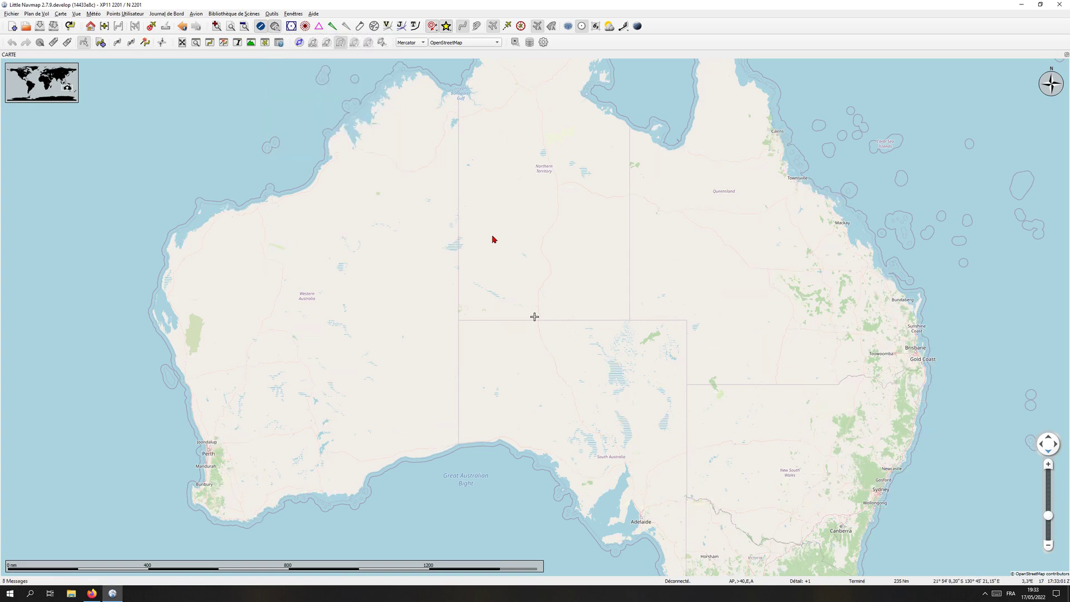
Examine the soft-surface airports displayed across central Australia and around the Ngururrpa Indigenous Protected Area.
scroll(493, 239, "up", 2)
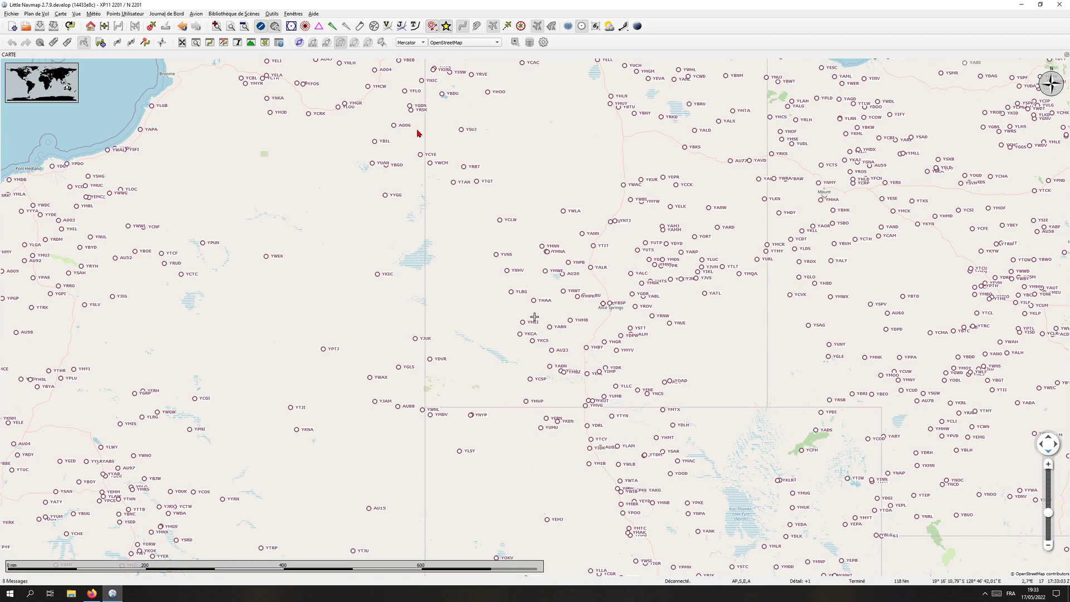
scroll(521, 210, "down", 2)
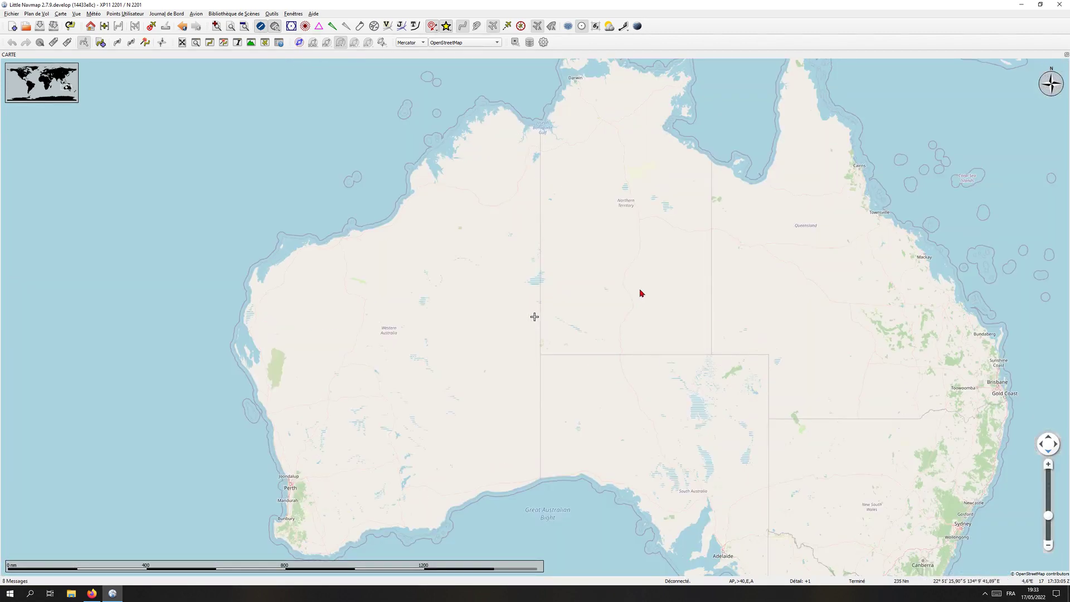
scroll(609, 280, "up", 2)
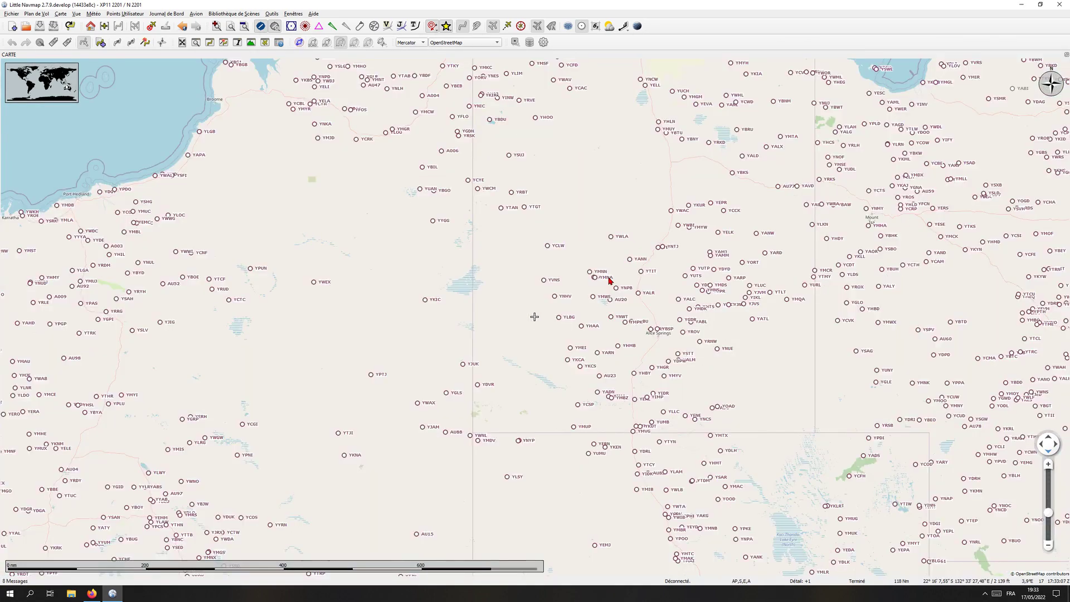
scroll(609, 281, "up", 2)
scroll(442, 215, "up", 2)
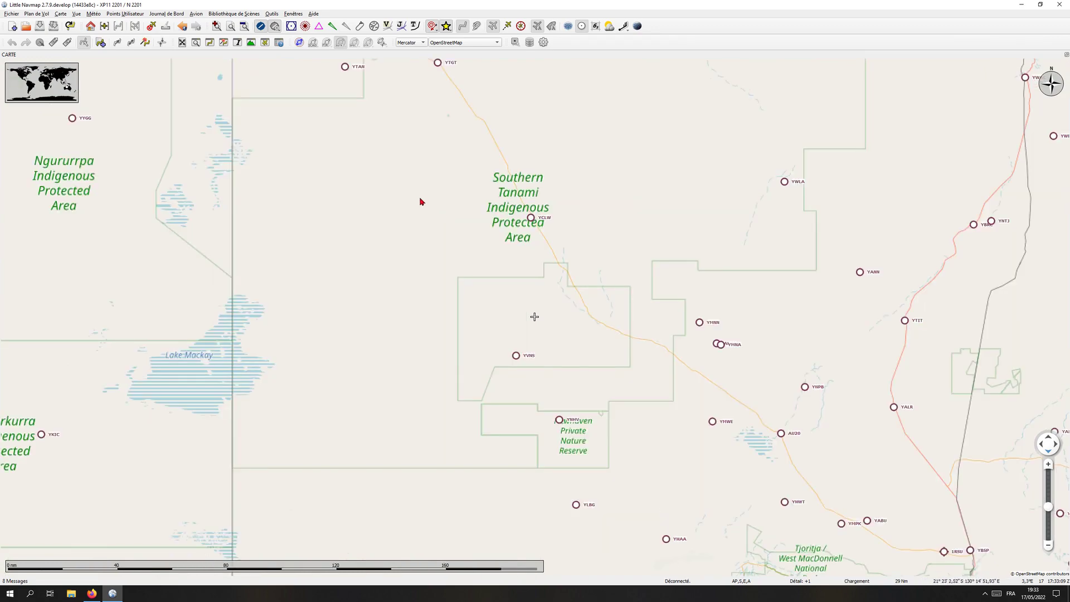
left_click_drag(422, 202, 576, 346)
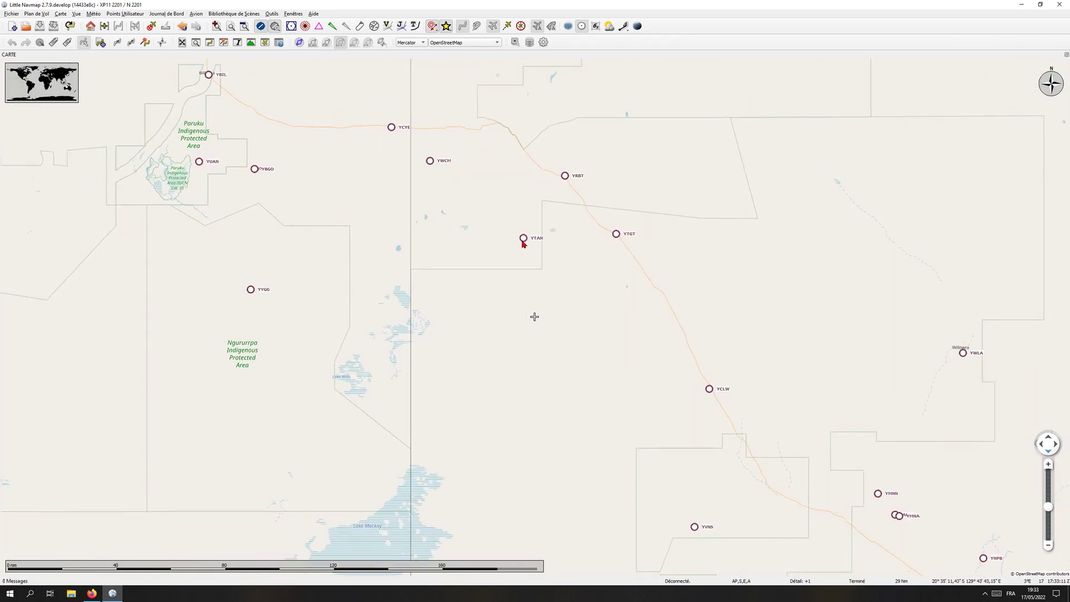
left_click_drag(200, 186, 384, 258)
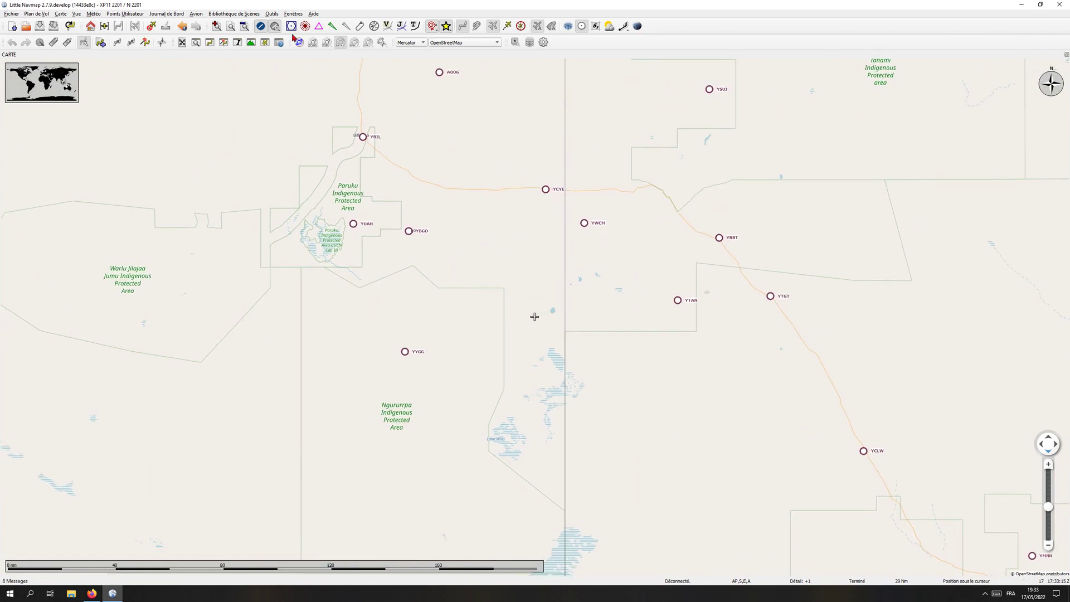
Hide and redisplay the airports, and include hard-surface airports alongside the soft-surface ones.
left_click(261, 27)
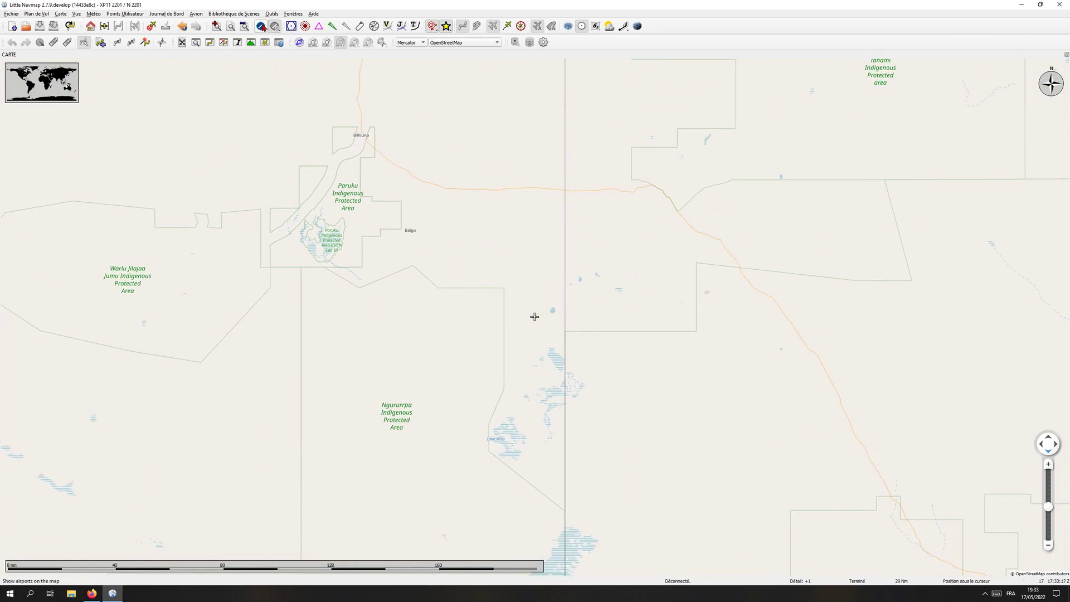
left_click(261, 26)
left_click(266, 30)
left_click(277, 51)
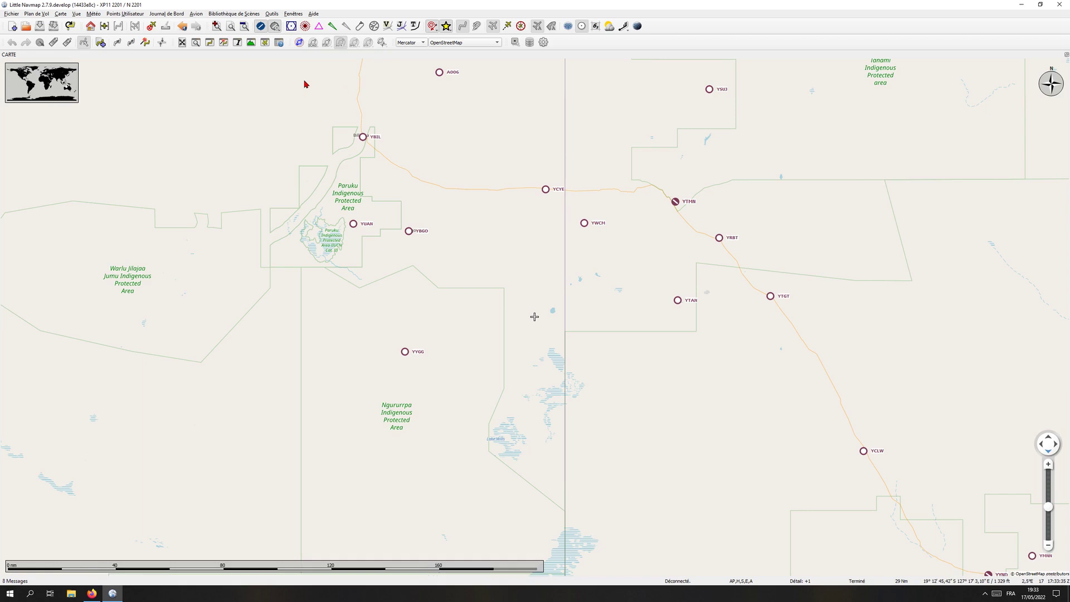
Open the legend, consult its Navmap symbol explanations and its map legend, and close it.
left_click(279, 43)
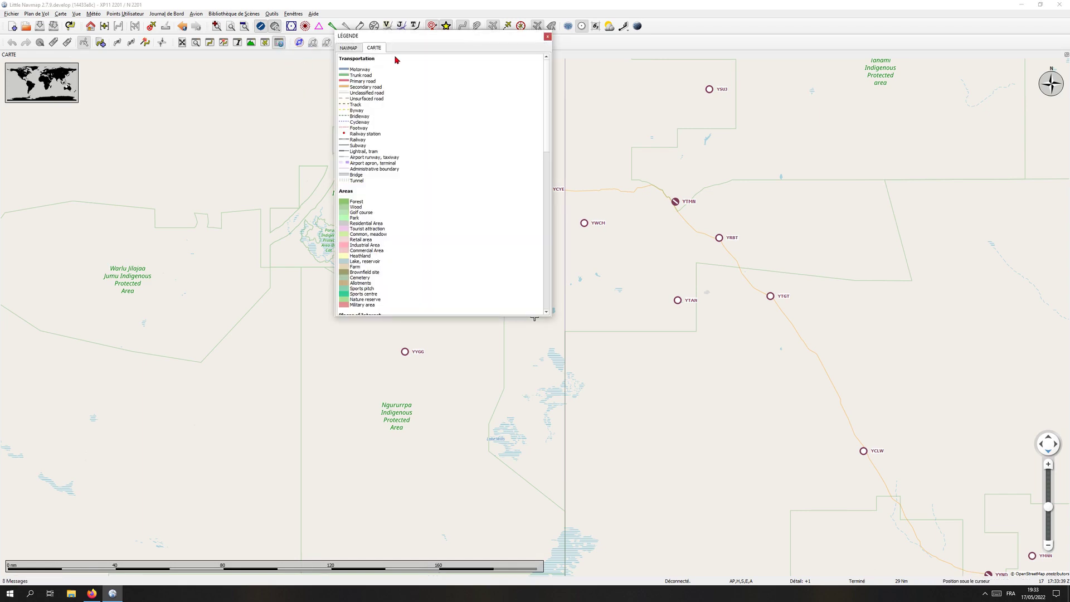
left_click(348, 48)
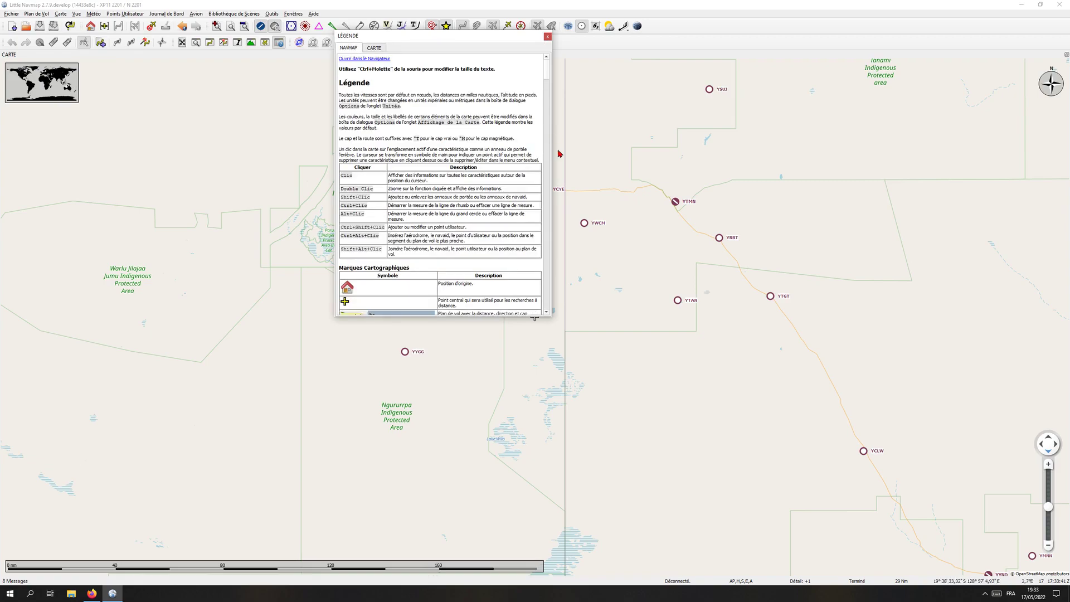
scroll(544, 131, "down", 5)
left_click_drag(545, 101, 558, 132)
left_click(382, 49)
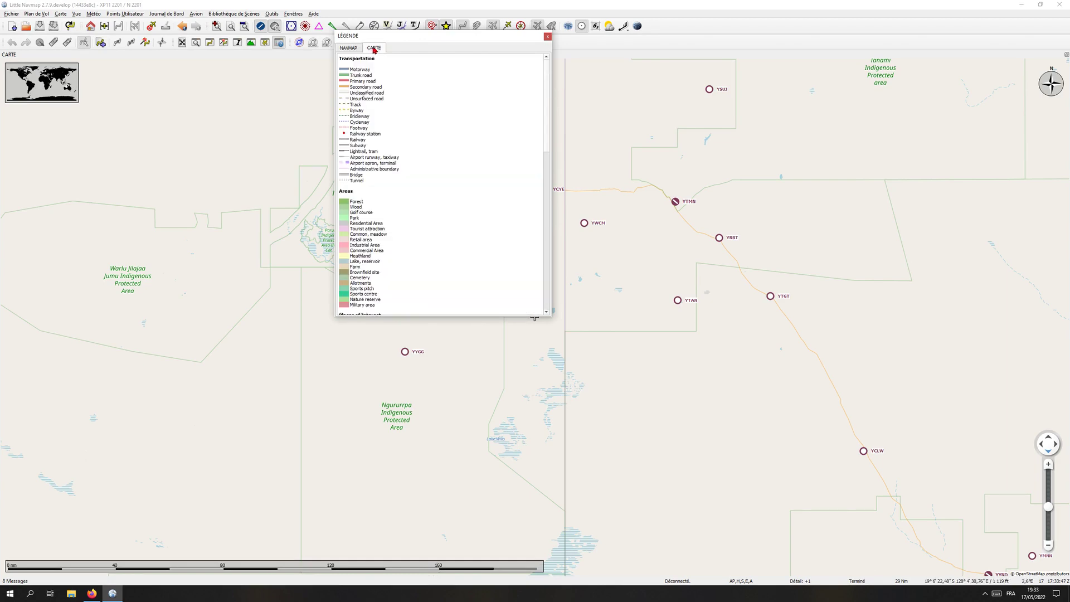
left_click(353, 50)
left_click(547, 39)
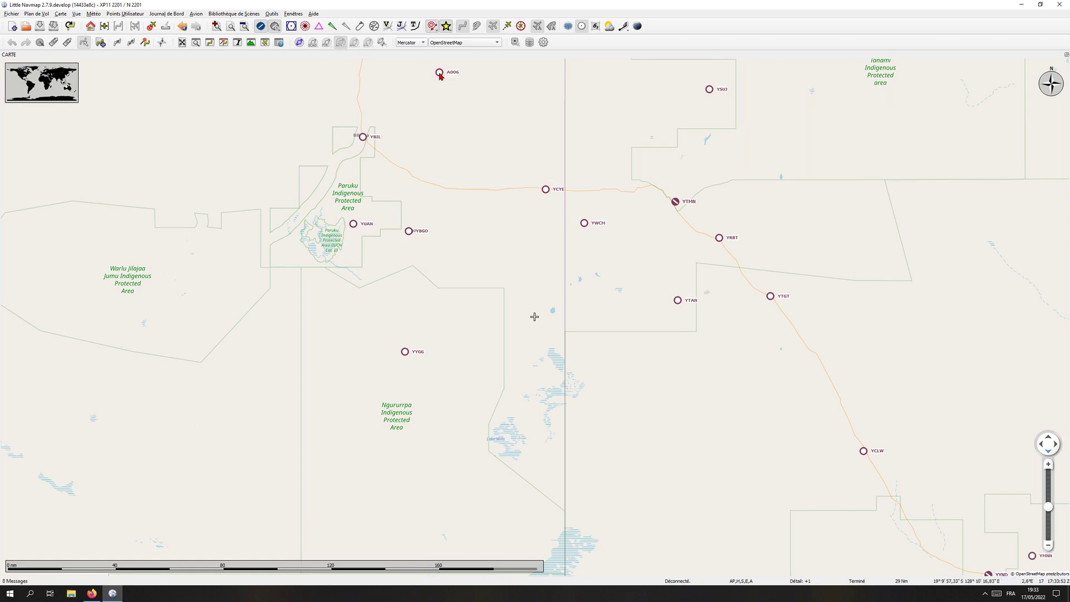
Exclude soft-surface airports from the airport display options, with the airports hidden during the change and redisplayed.
mouse_move(430, 86)
left_click(260, 25)
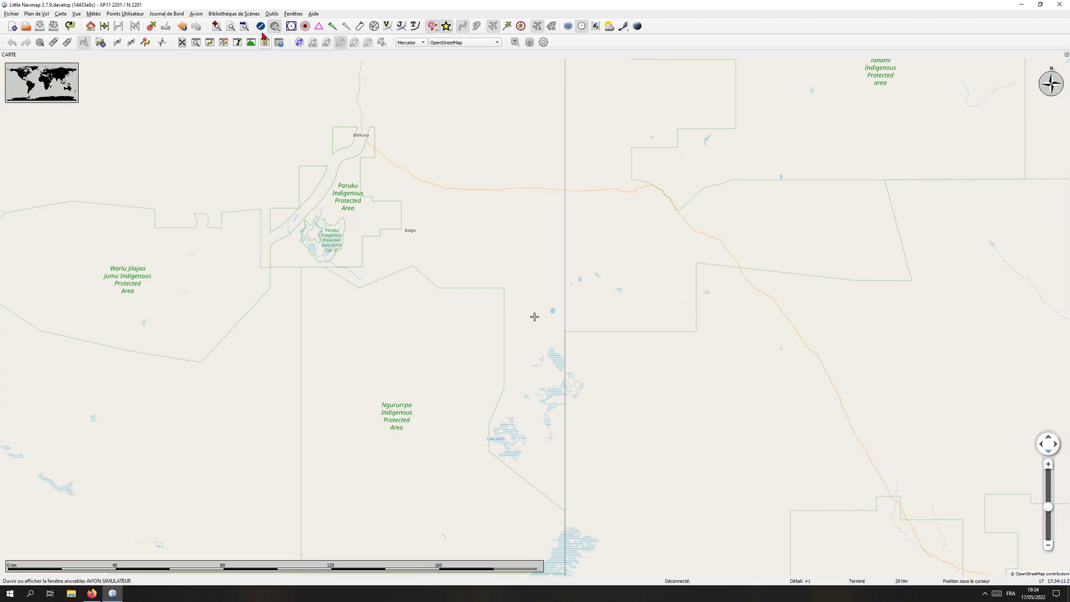
left_click(275, 26)
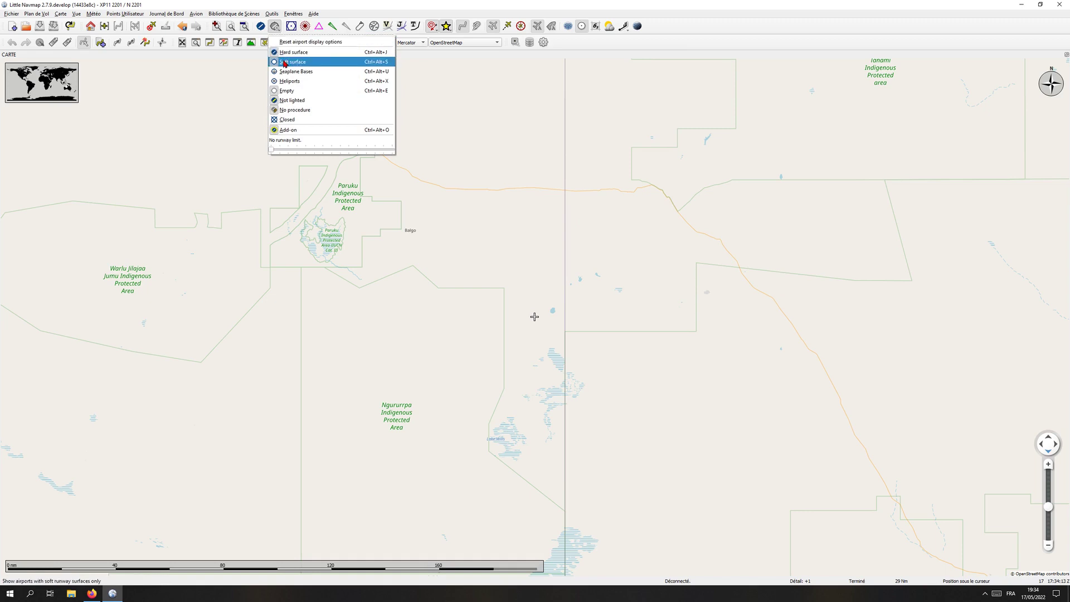
left_click(285, 63)
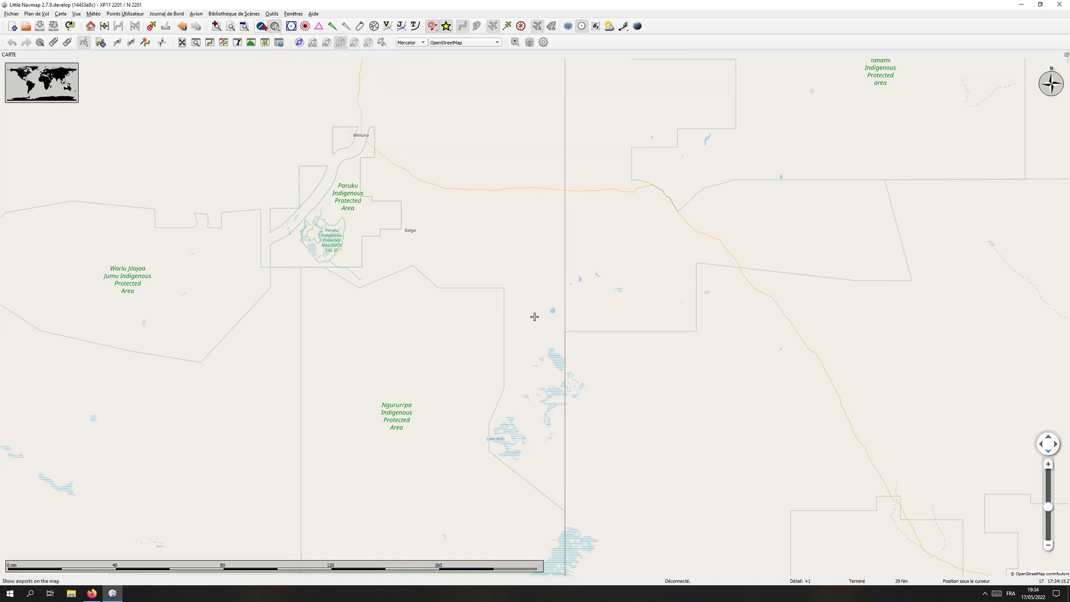
left_click(261, 26)
Raise the minimum runway length limit in the airport display options and check the airports over central Australia.
left_click(275, 26)
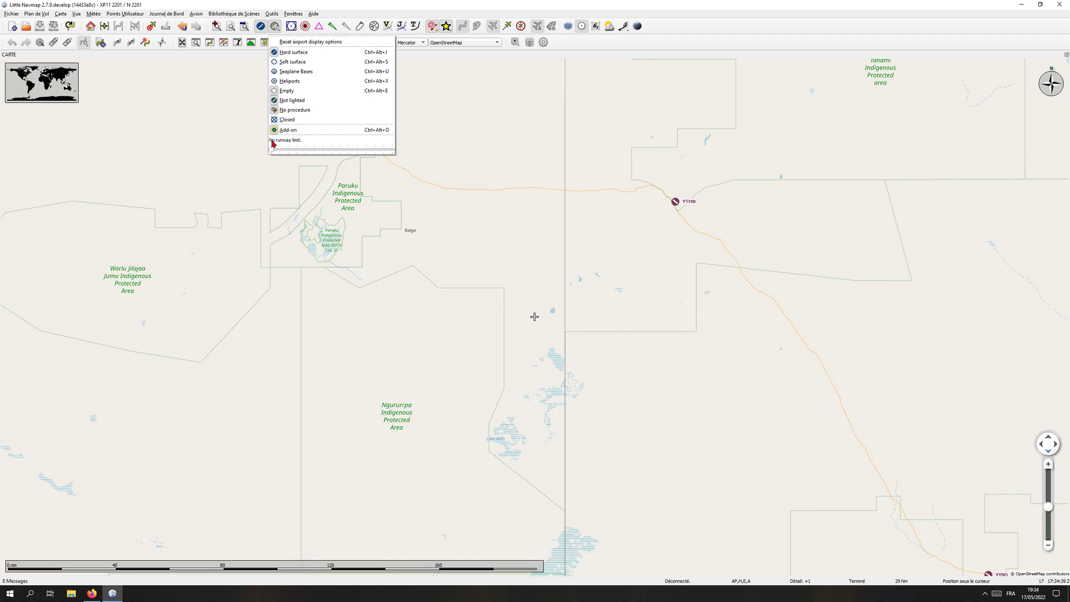
left_click_drag(274, 148, 295, 156)
left_click_drag(296, 156, 299, 153)
left_click(328, 160)
scroll(438, 211, "down", 5)
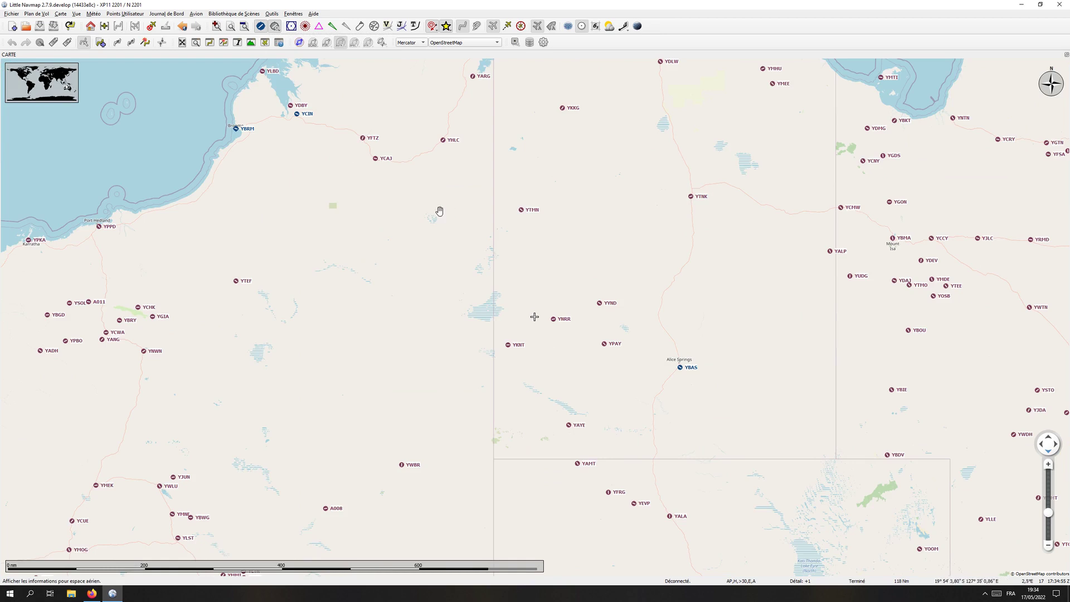
Remove the minimum runway length limit from the airport display options, then hide the airports.
left_click_drag(440, 211, 475, 269)
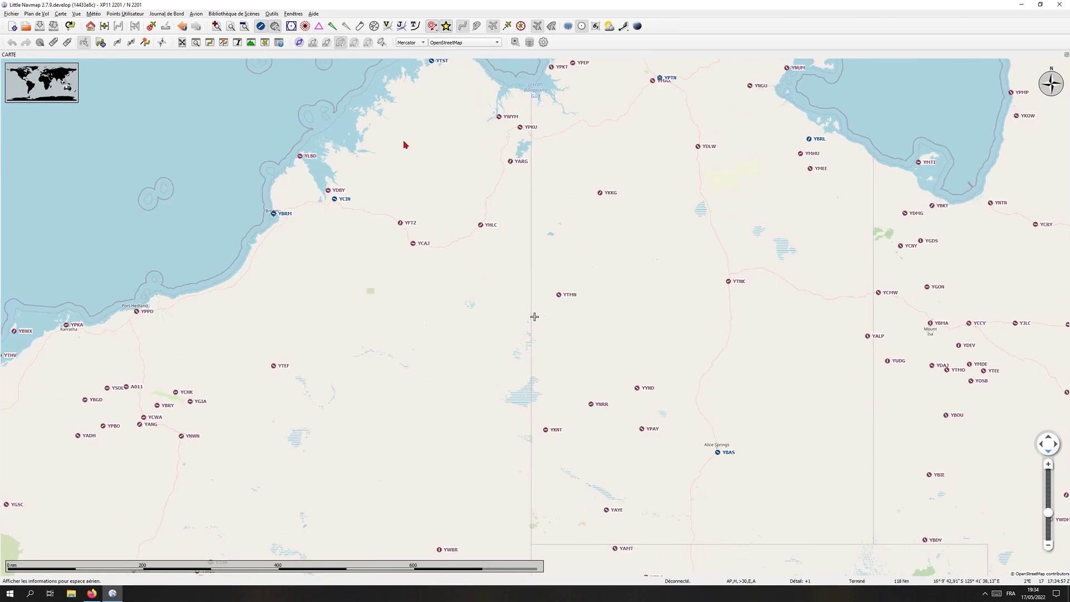
left_click(276, 27)
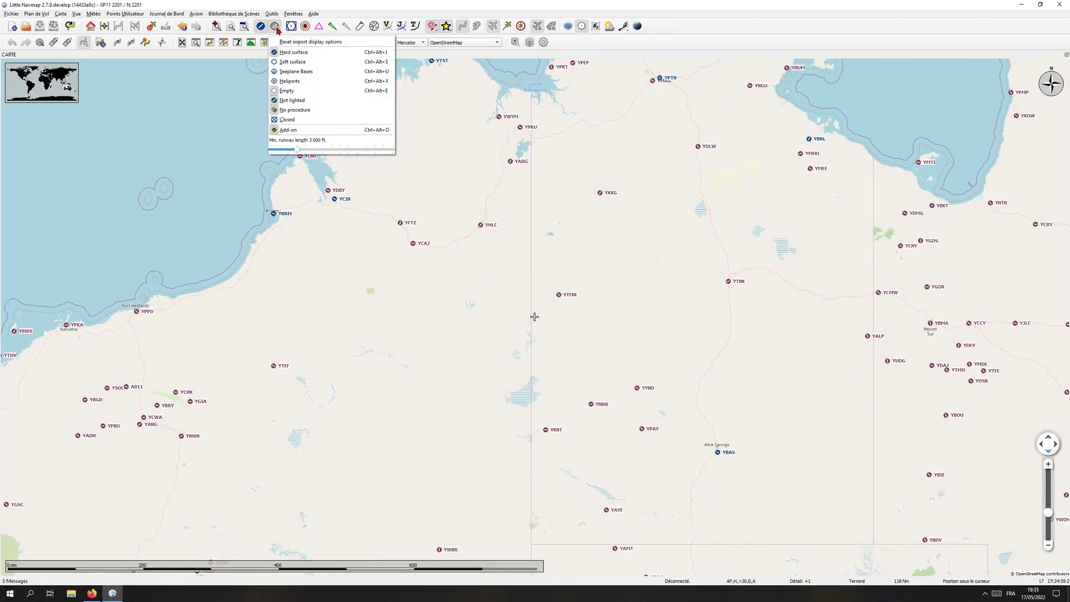
left_click(261, 26)
left_click(260, 26)
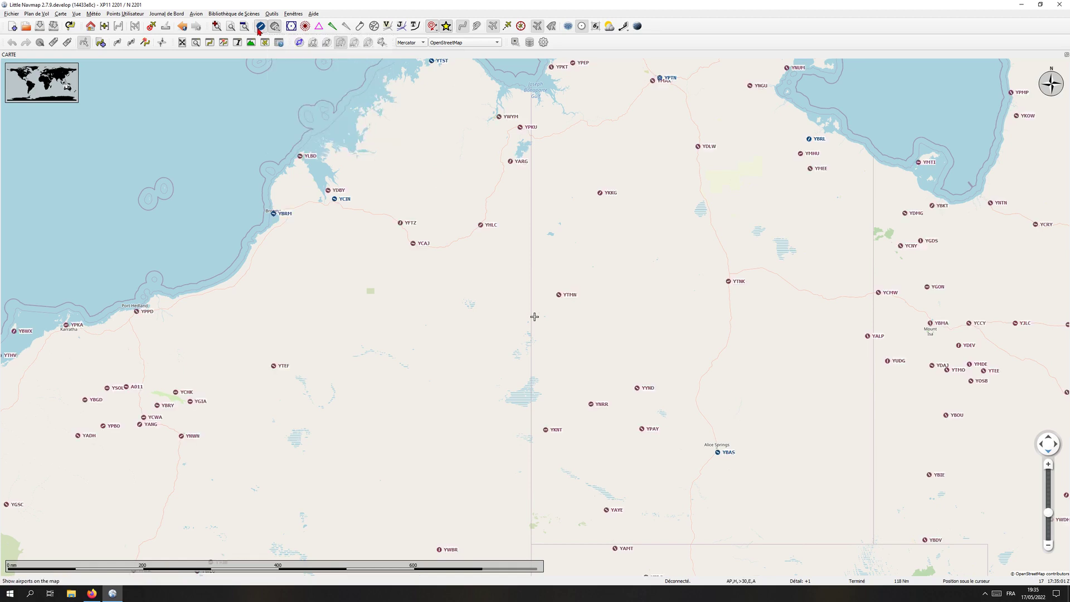
left_click(275, 27)
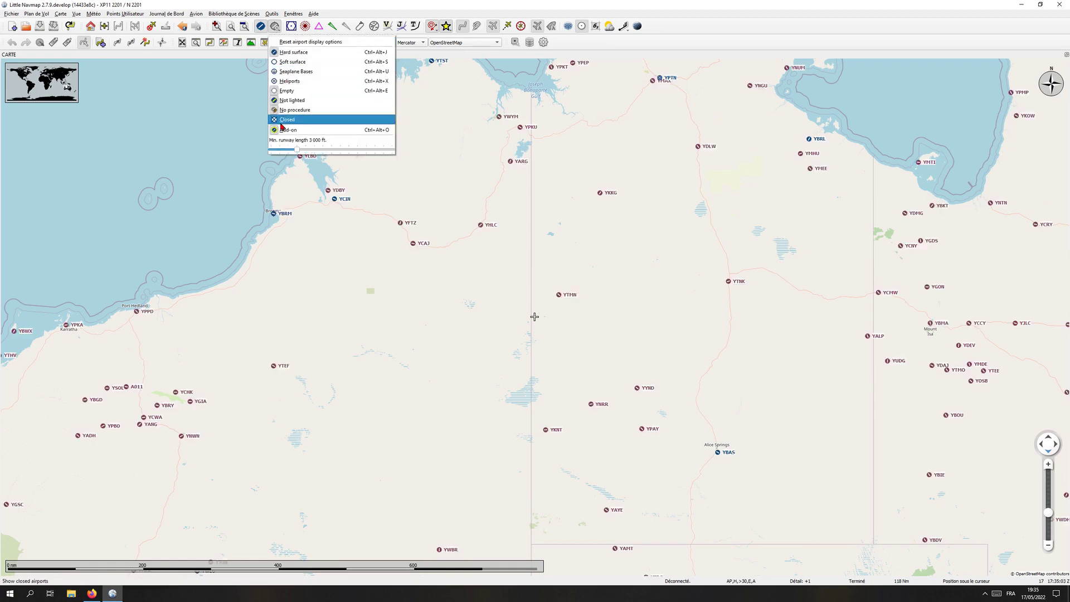
left_click_drag(299, 150, 266, 154)
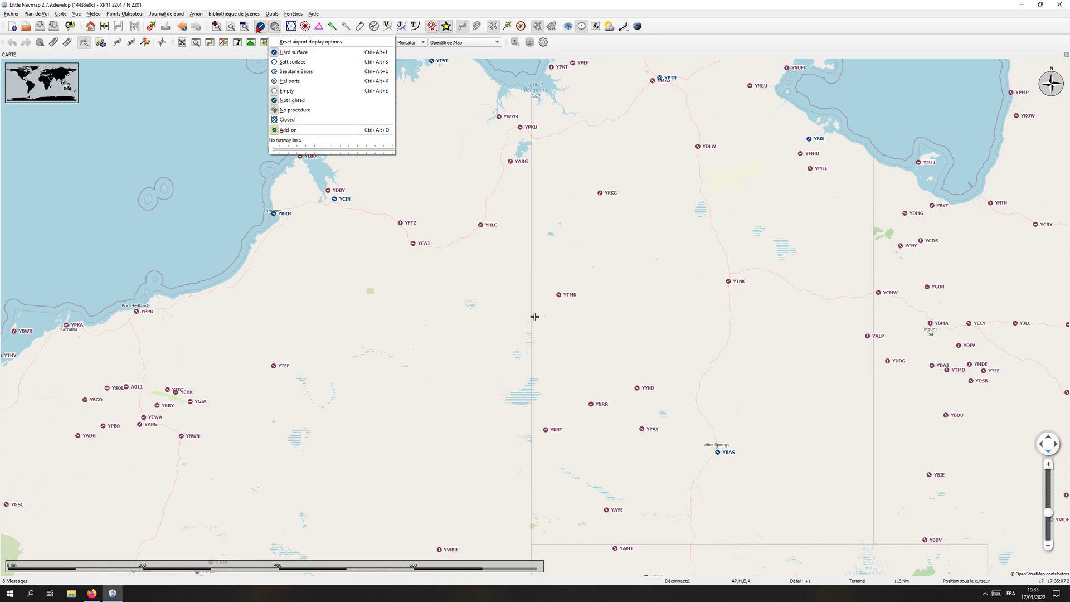
left_click(259, 26)
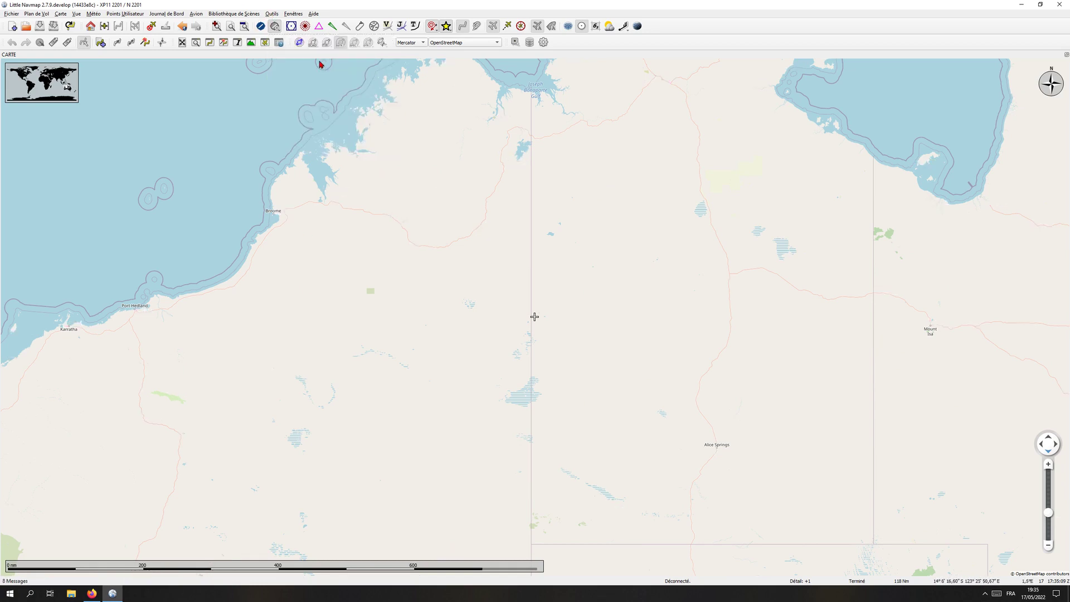
Display the VOR stations on the map and examine those around Broome and Derby in north-western Australia.
left_click(296, 43)
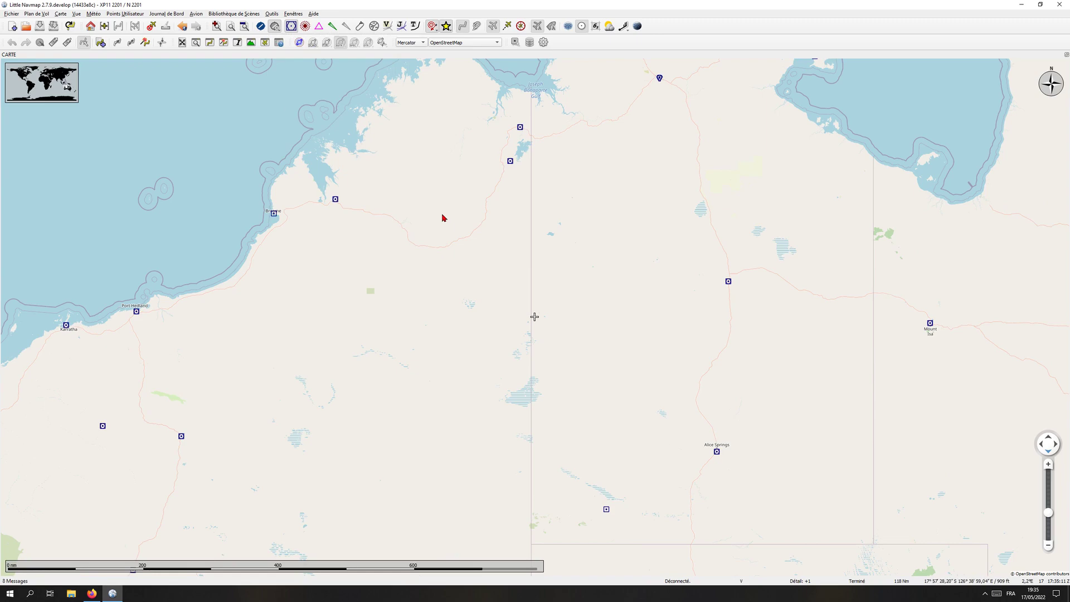
scroll(444, 217, "up", 5)
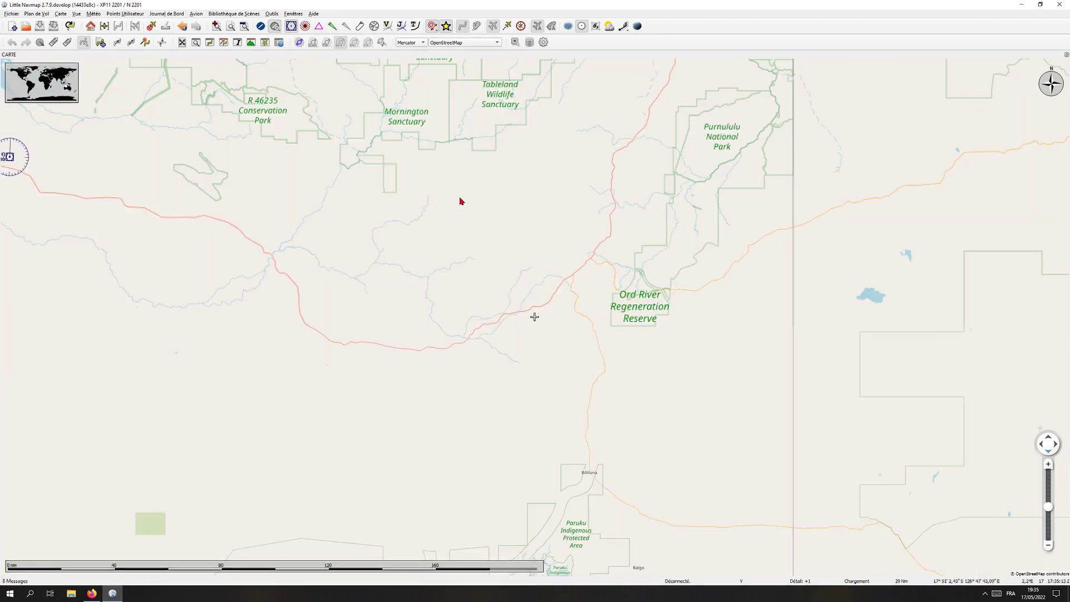
scroll(515, 334, "down", 2)
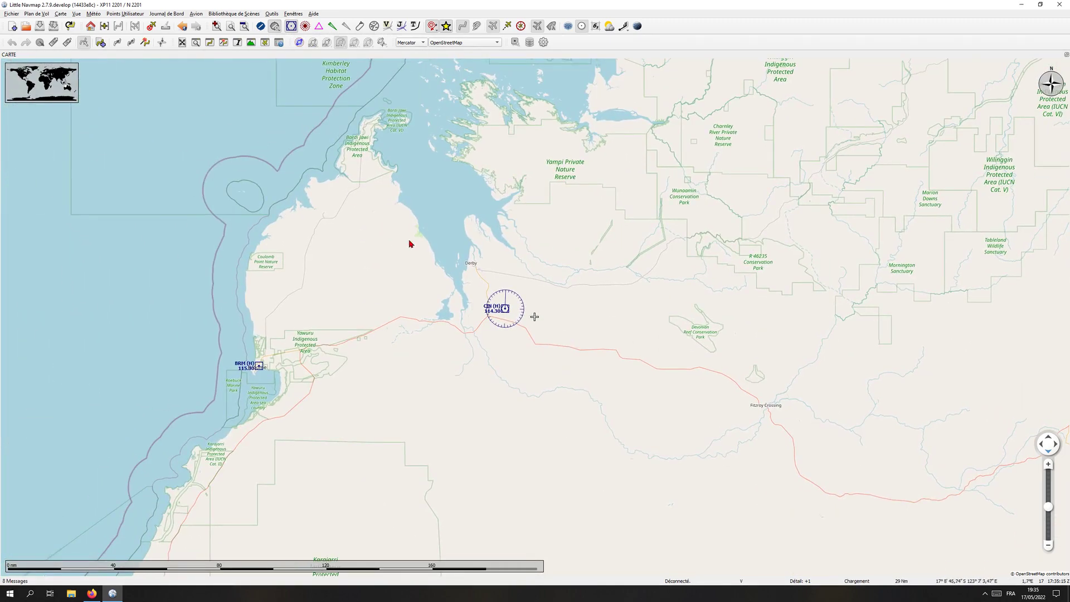
scroll(471, 246, "down", 3)
scroll(515, 263, "up", 5)
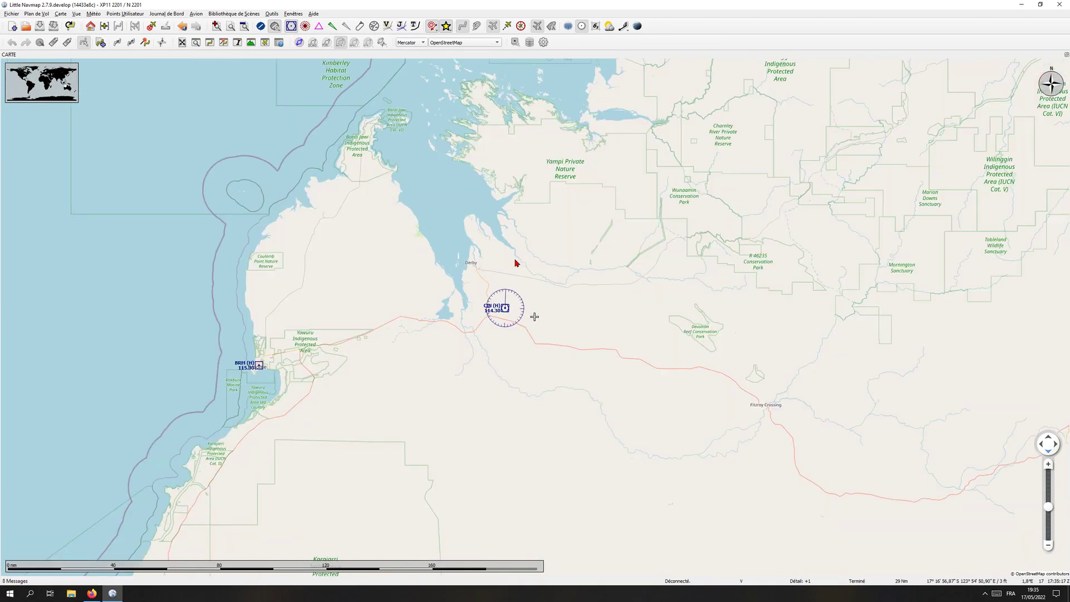
scroll(515, 263, "up", 5)
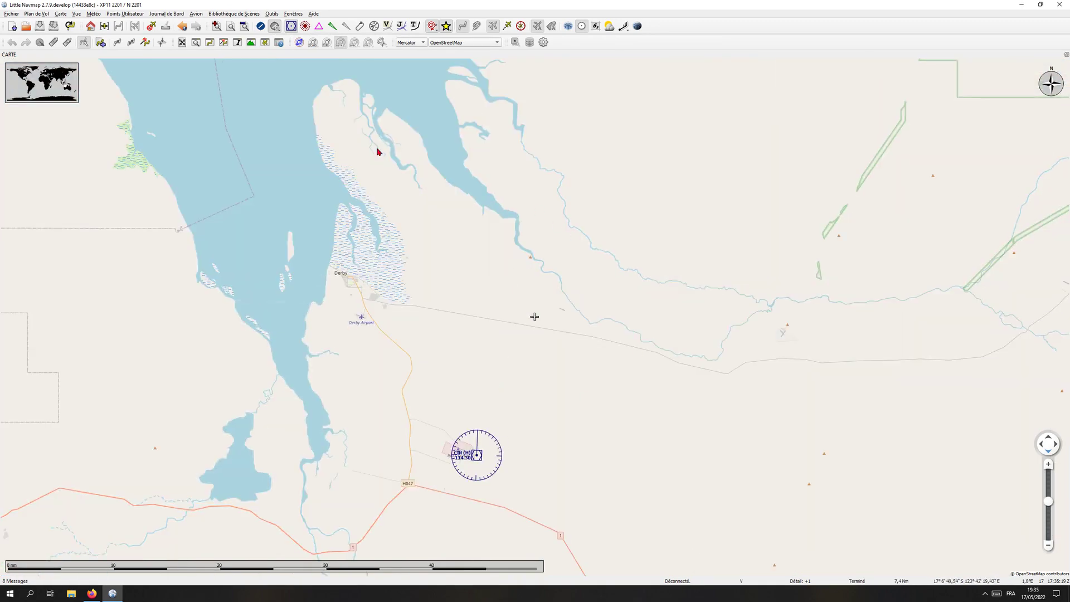
Display the NDB stations, read the information for the Derby NDB, and hide both the NDB and VOR stations.
left_click(305, 26)
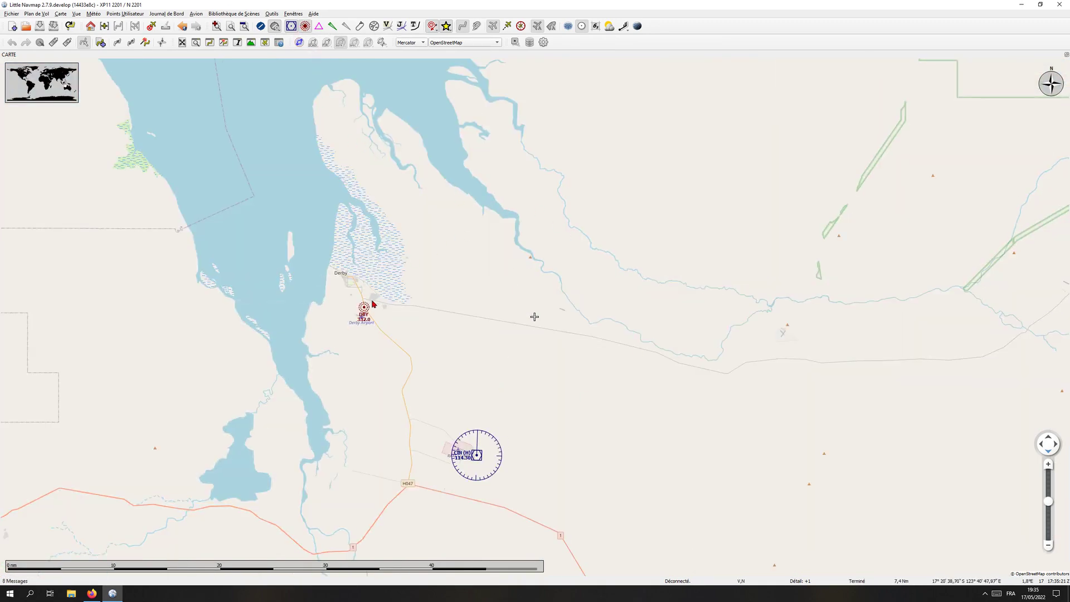
mouse_move(365, 310)
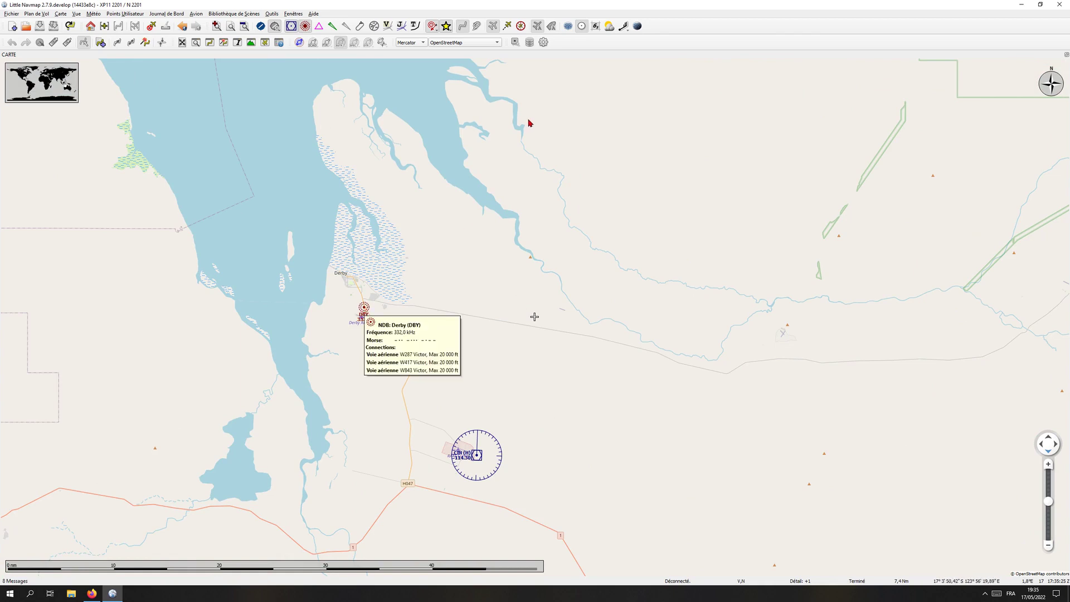
left_click(305, 26)
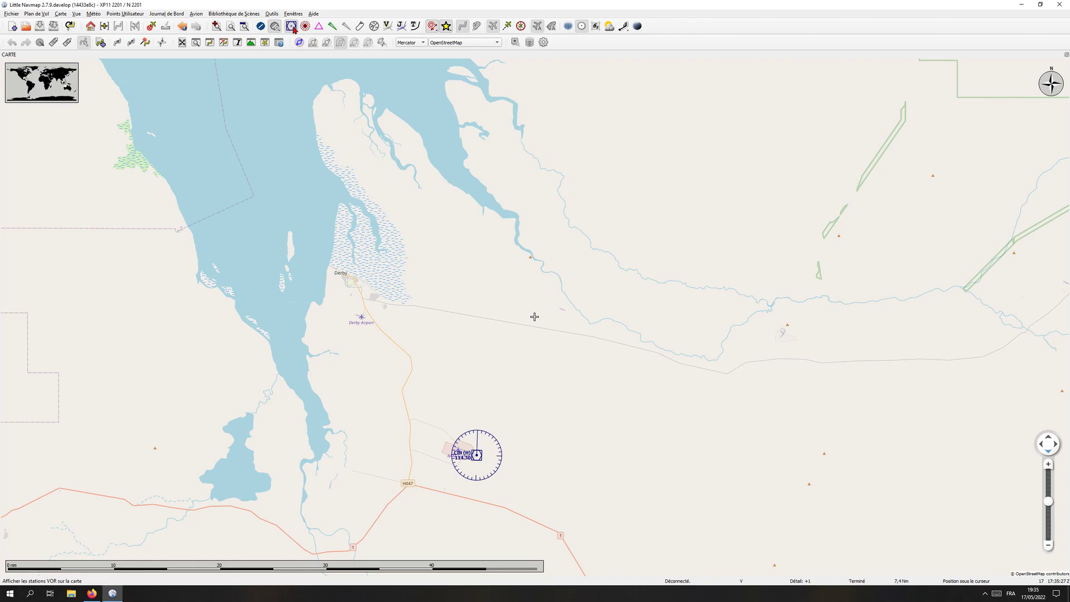
left_click(291, 25)
Move the map from Australia to northern France and display the VOR stations there, examining them around Paris.
scroll(394, 220, "down", 10)
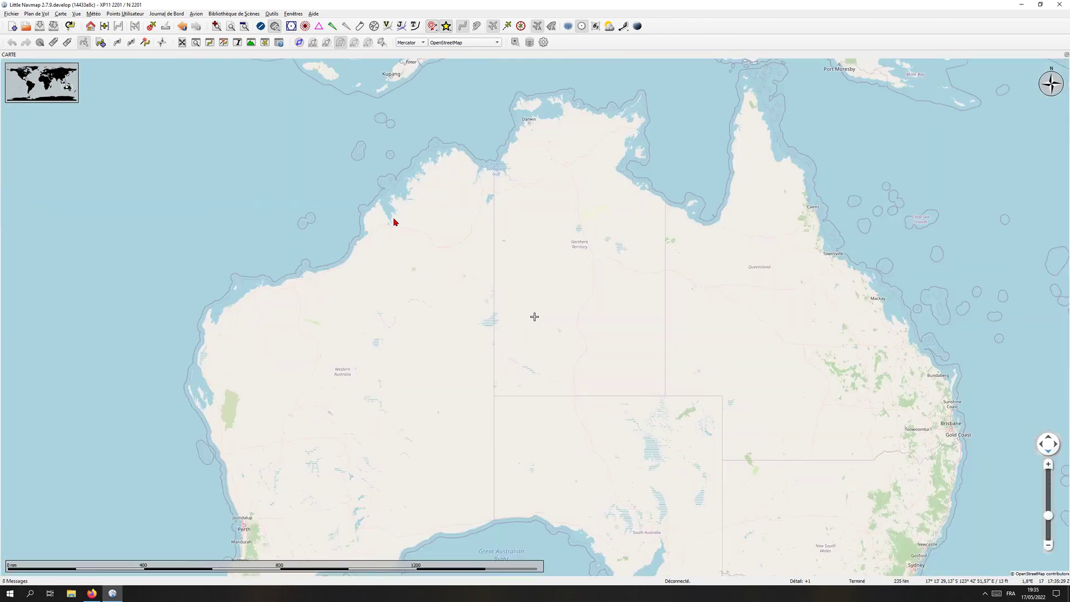
scroll(394, 221, "down", 3)
left_click_drag(574, 329, 841, 543)
left_click_drag(456, 203, 763, 368)
left_click_drag(356, 167, 741, 276)
left_click_drag(372, 146, 732, 312)
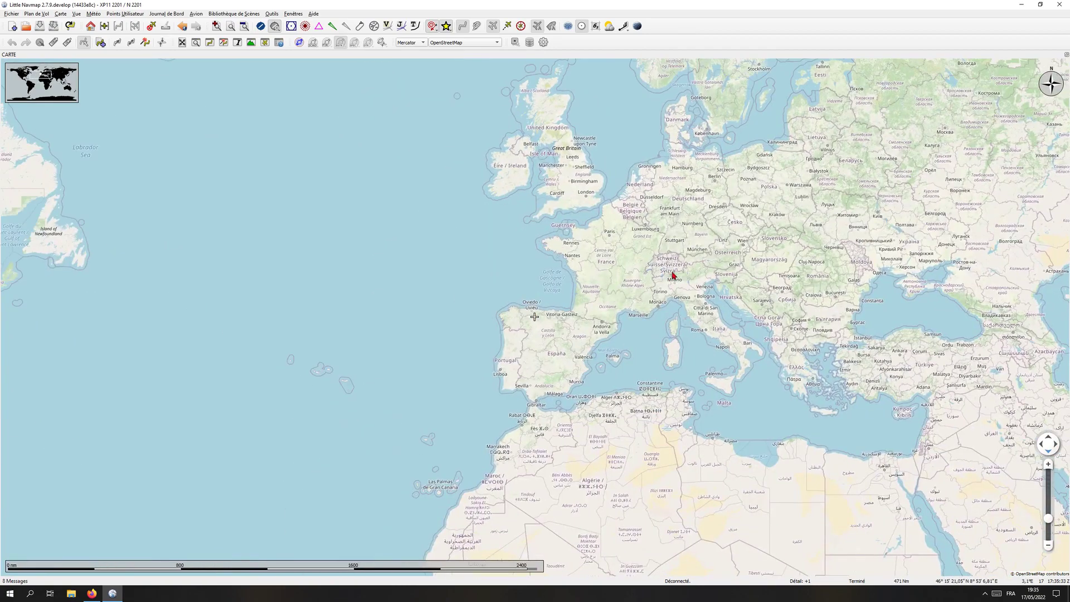
scroll(673, 276, "up", 2)
scroll(578, 239, "up", 1)
left_click_drag(414, 190, 710, 342)
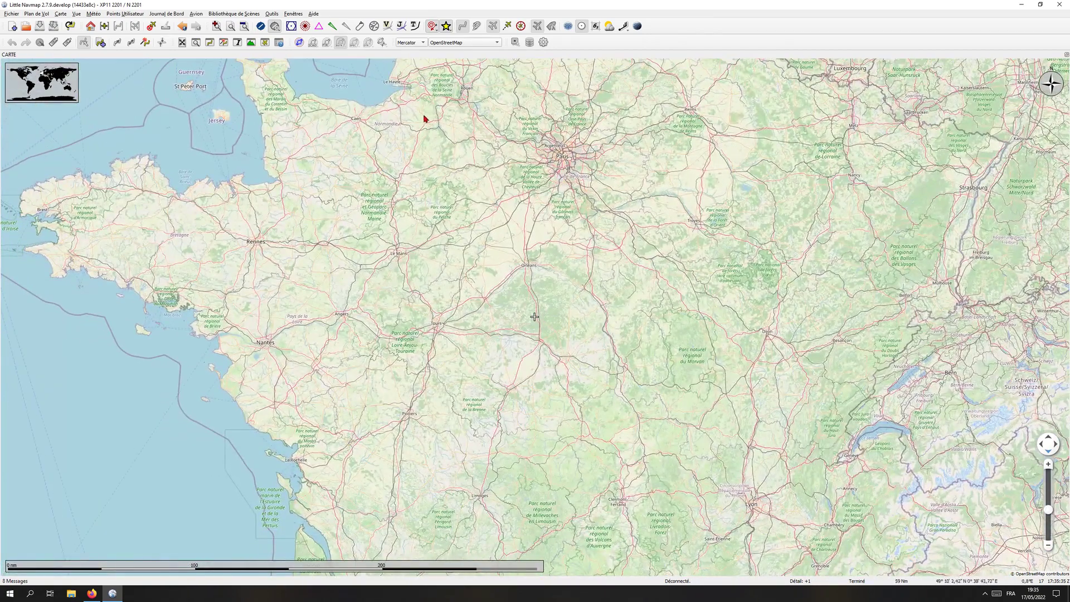
left_click(290, 26)
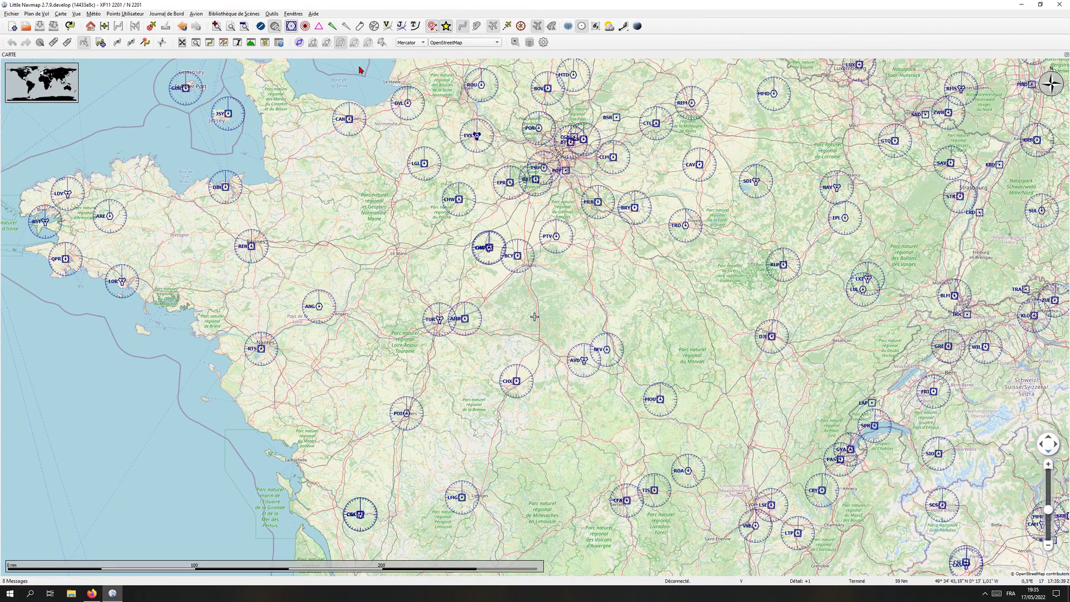
scroll(468, 148, "up", 5)
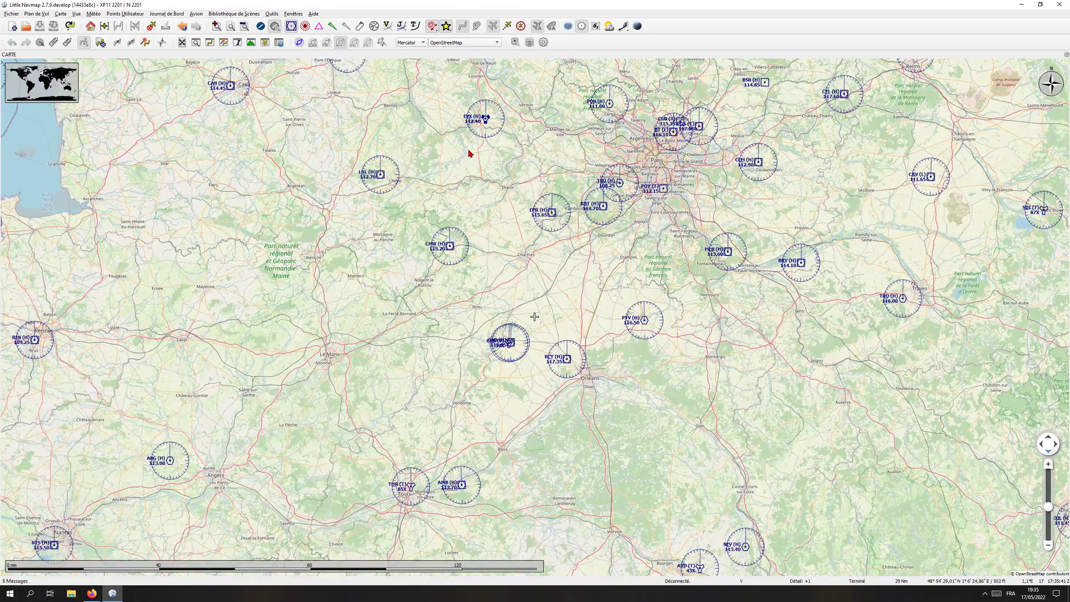
scroll(468, 158, "down", 5)
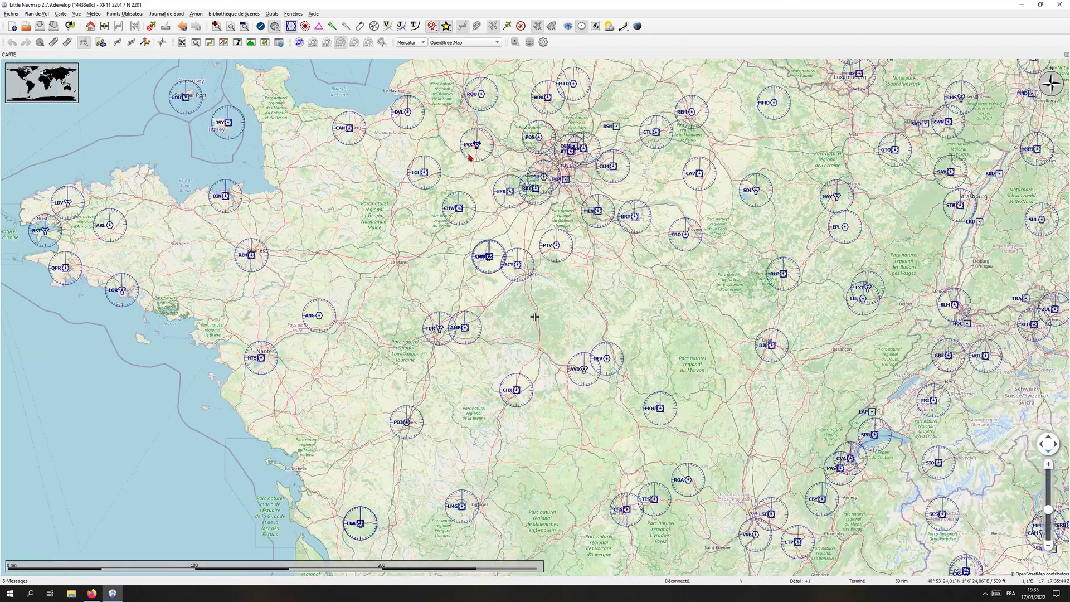
left_click_drag(472, 180, 503, 263)
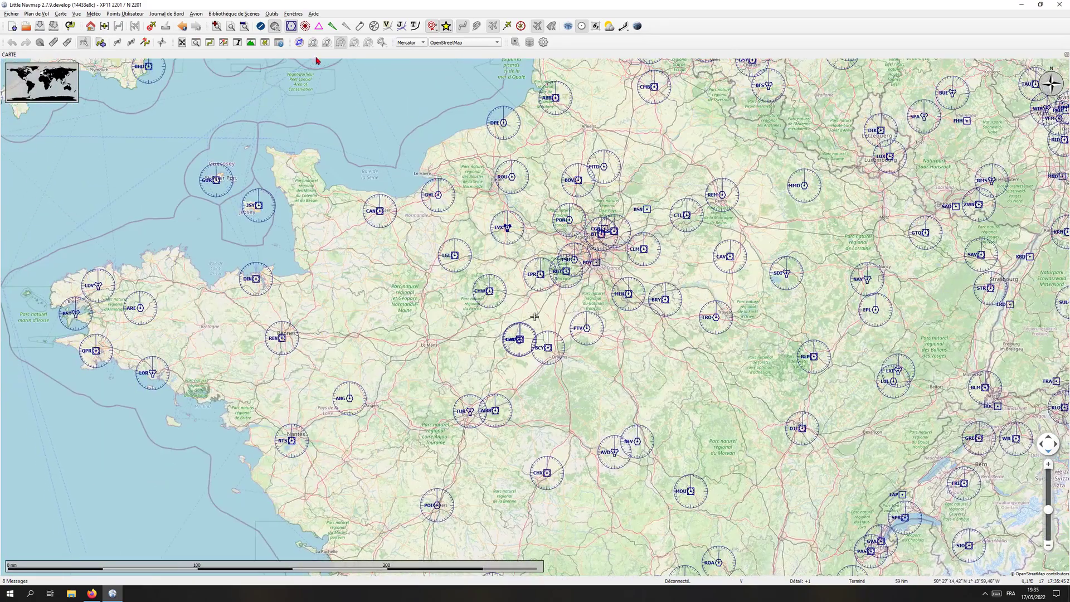
Redisplay the airports over northern France and check the airport display options without changing them.
left_click(261, 28)
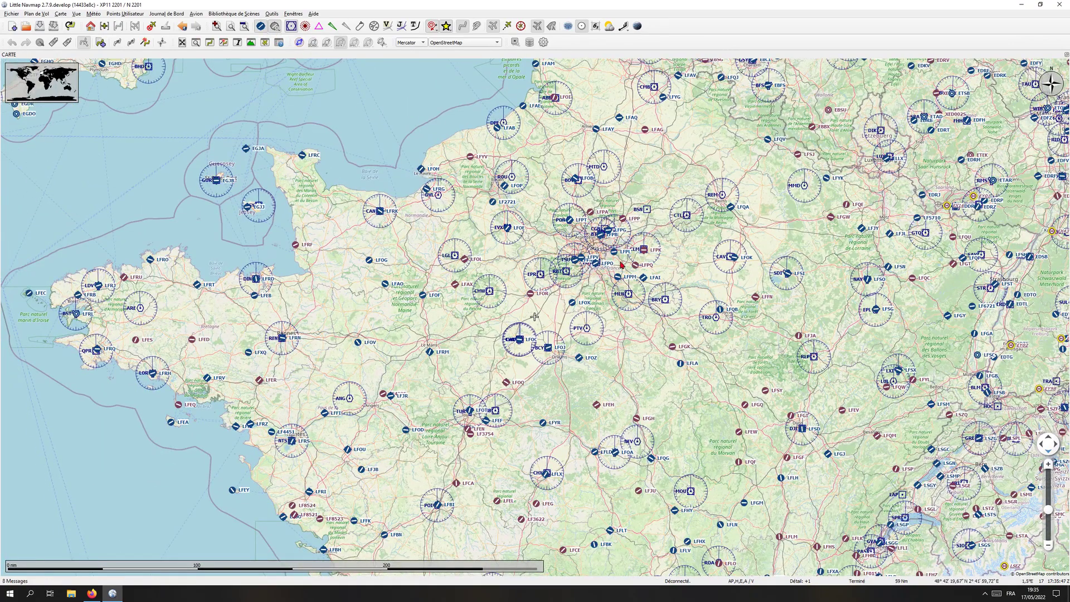
left_click(275, 26)
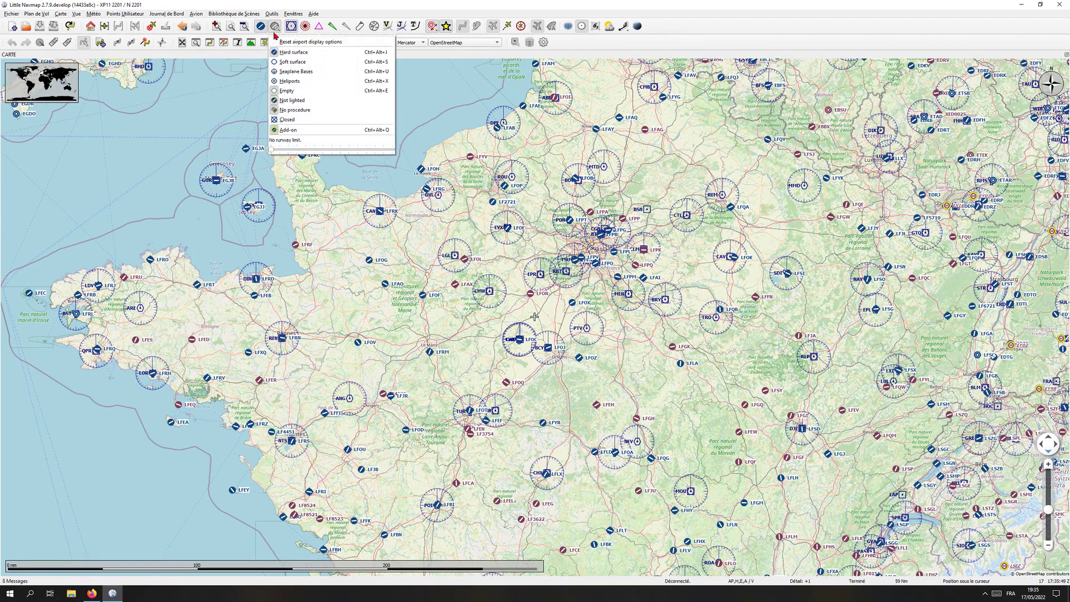
key("Escape")
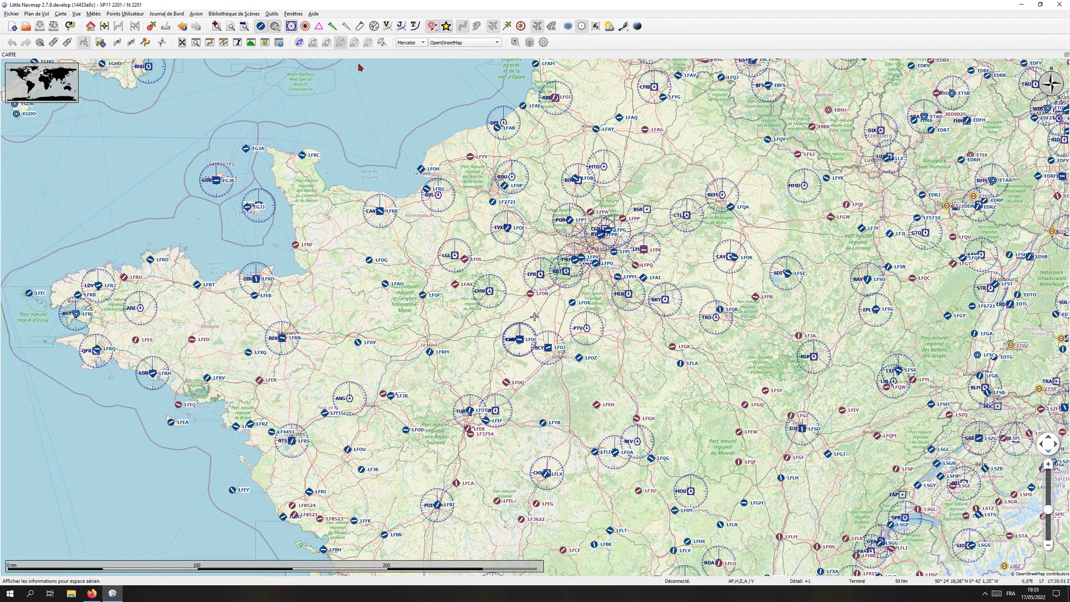
Display the waypoints briefly over northern France, then hide the waypoints and the VOR stations.
left_click(319, 28)
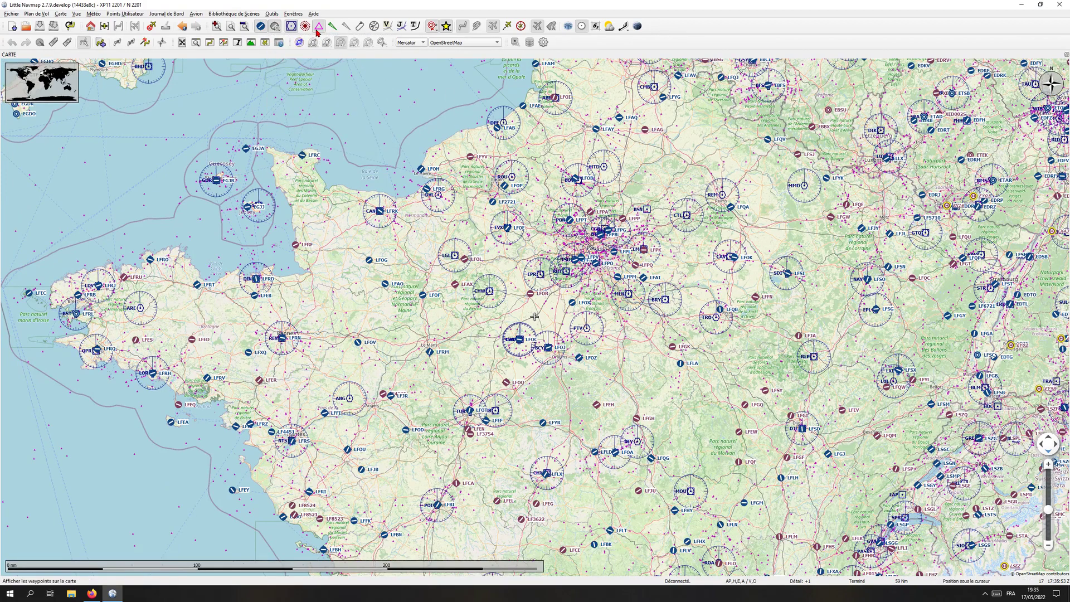
left_click(323, 29)
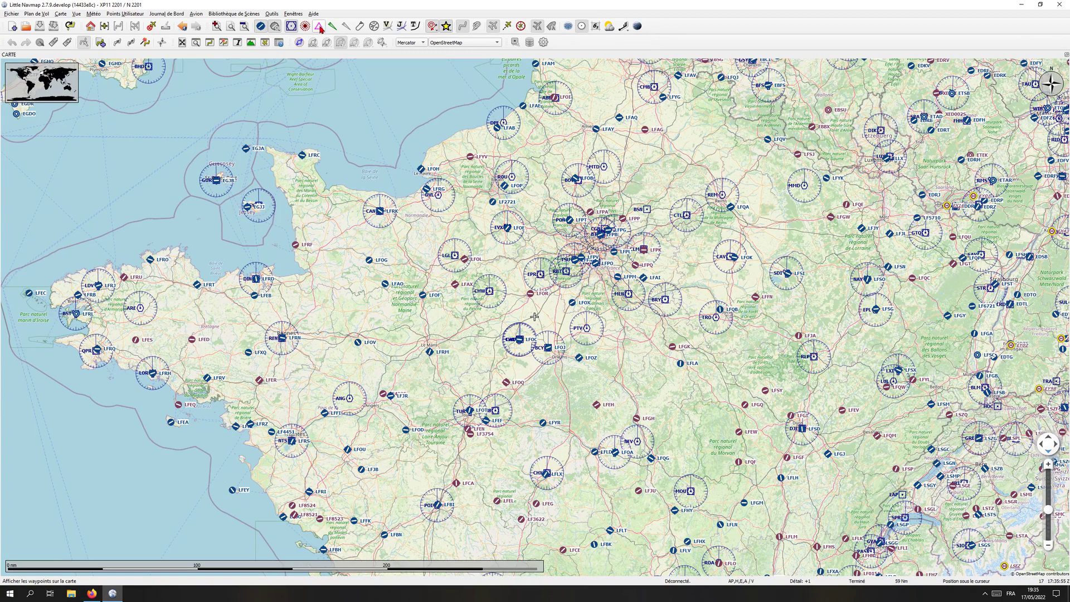
left_click(291, 26)
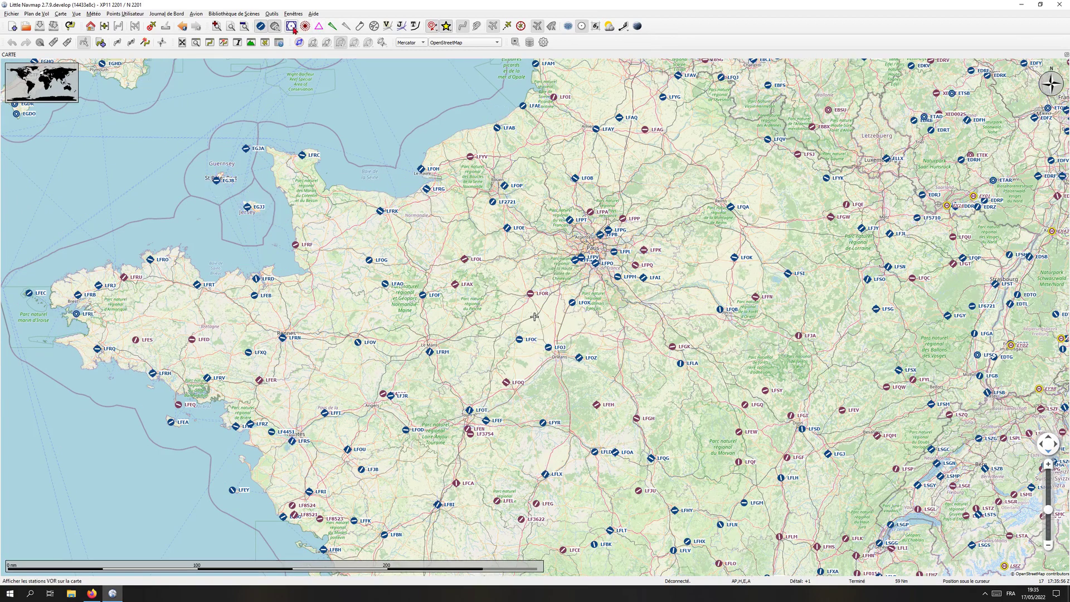
Display the ILS approaches, examine the one at LFOP near Rouen up close, and hide them again.
left_click(332, 27)
scroll(511, 176, "up", 3)
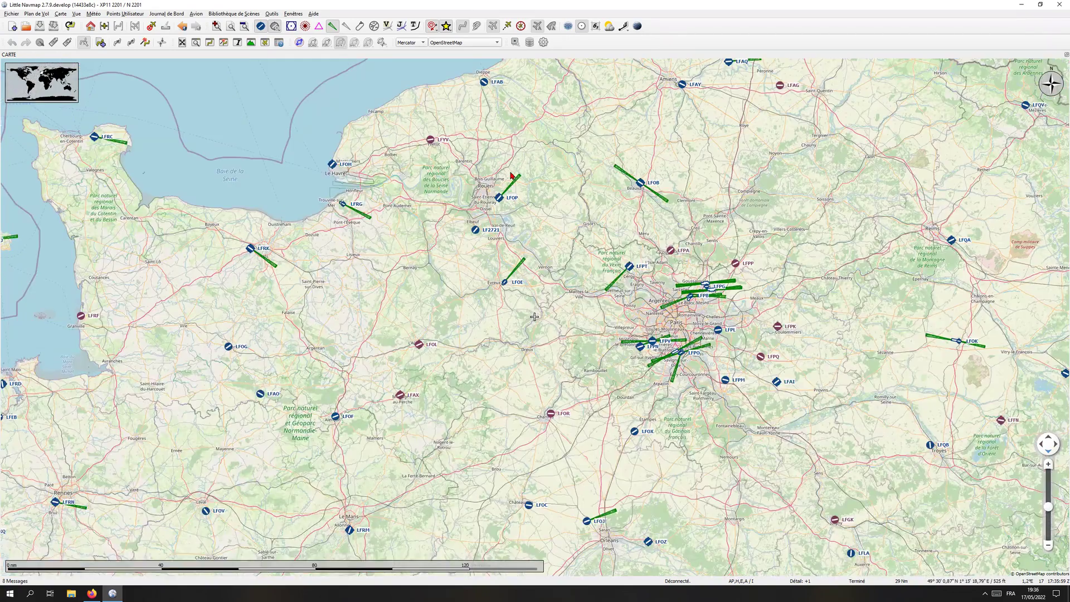
scroll(511, 175, "up", 6)
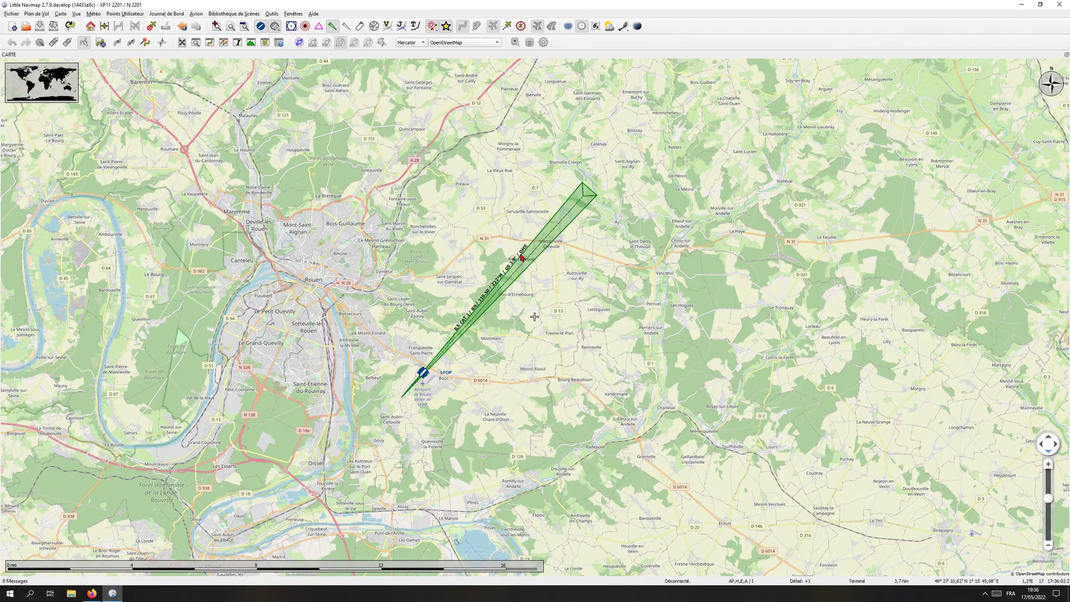
left_click(337, 26)
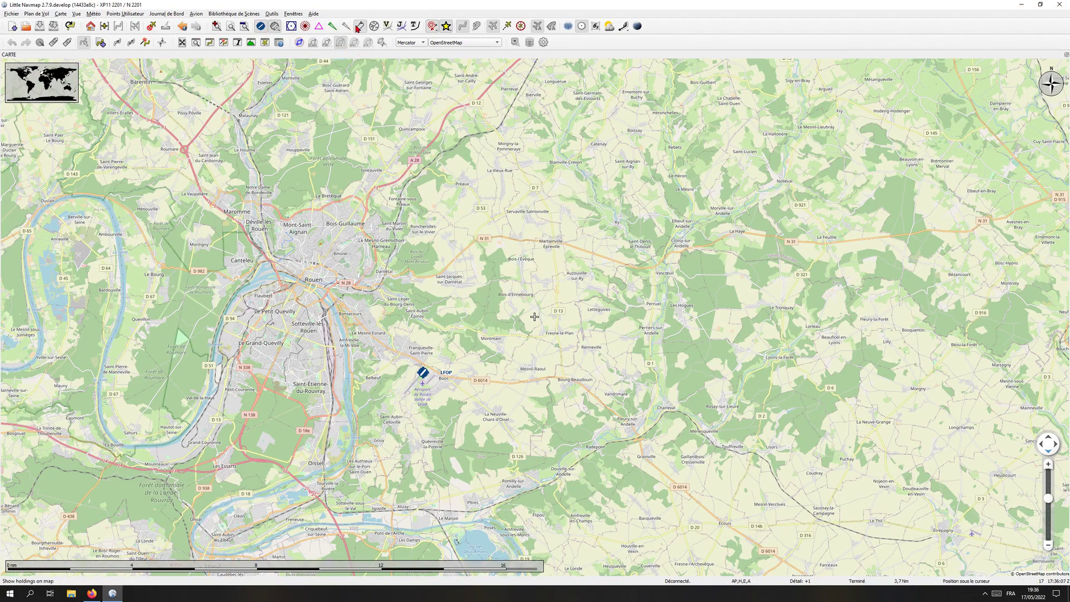
Display the holdings on the map, examine the patterns north-east of Rouen, and hide them again.
left_click(359, 26)
left_click_drag(599, 269, 614, 355)
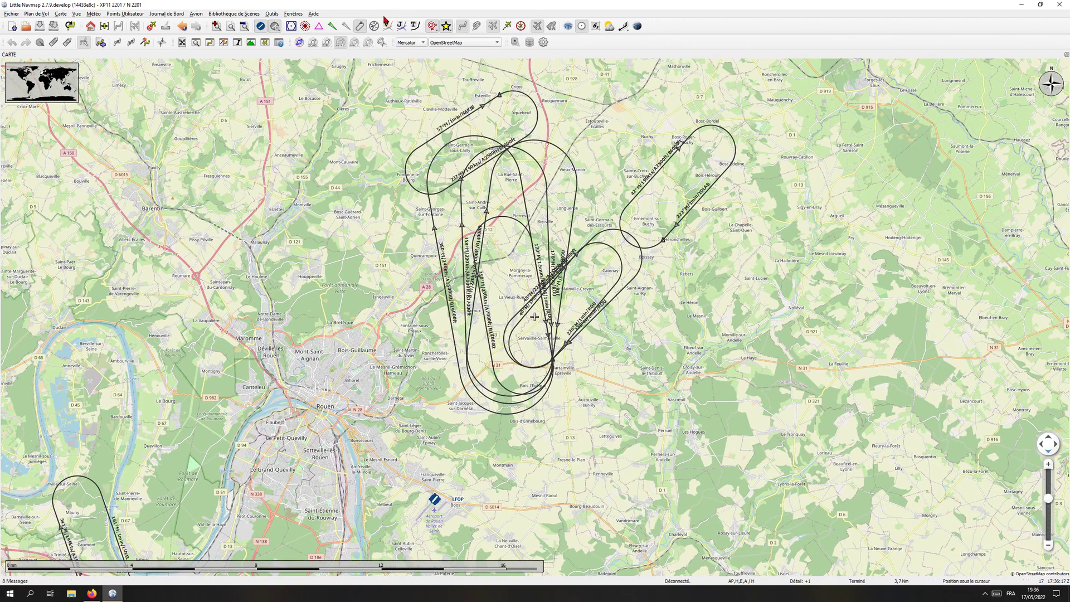
left_click(359, 26)
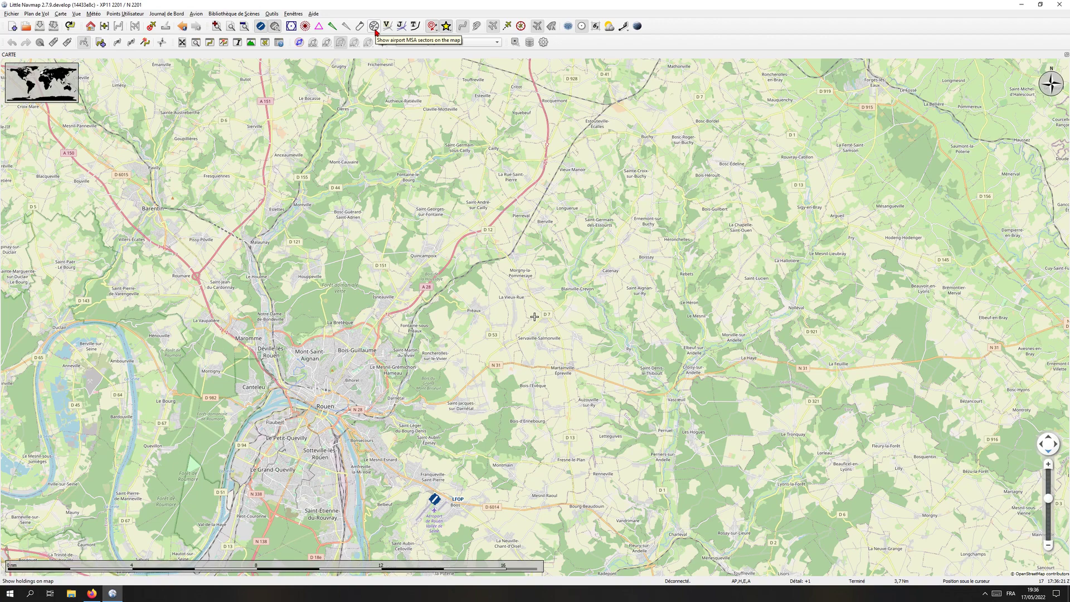
Display the airport MSA sectors and inspect the ROU sector near Martainville-Épreville up close.
left_click(375, 29)
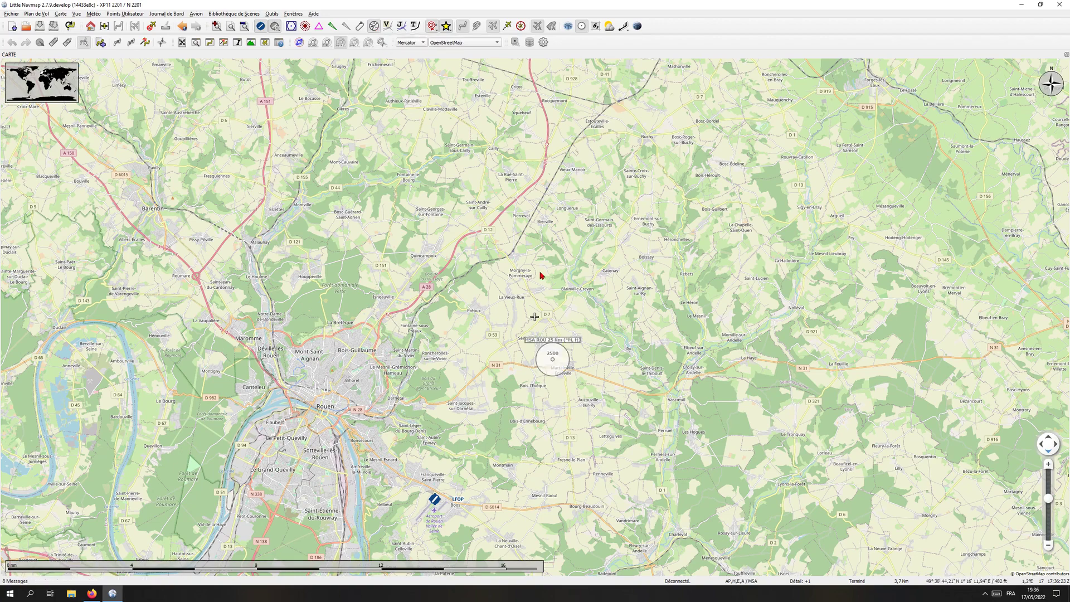
scroll(539, 346, "up", 2)
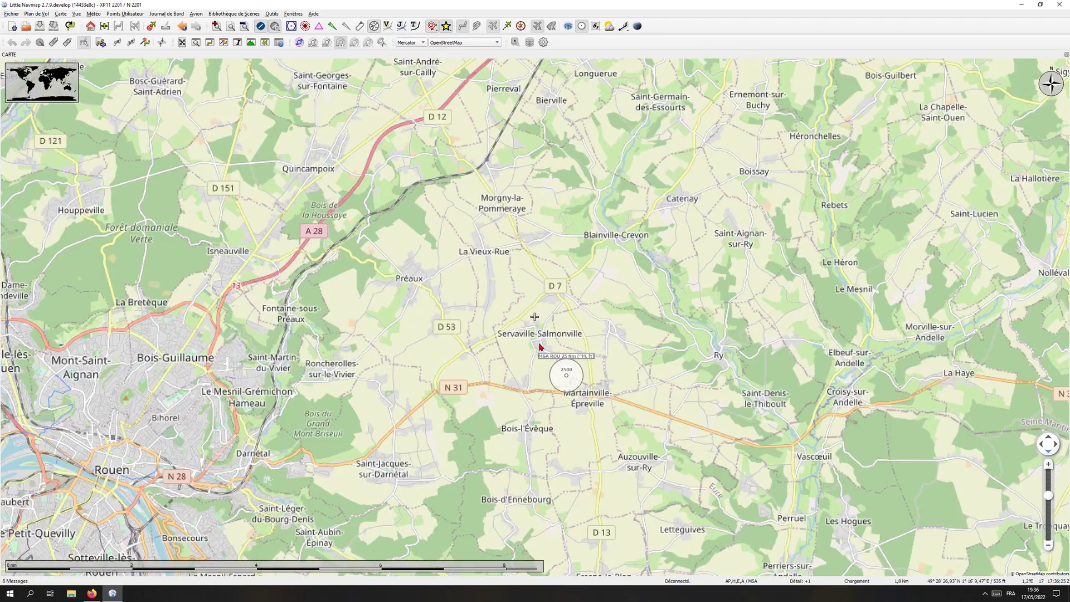
scroll(540, 346, "up", 4)
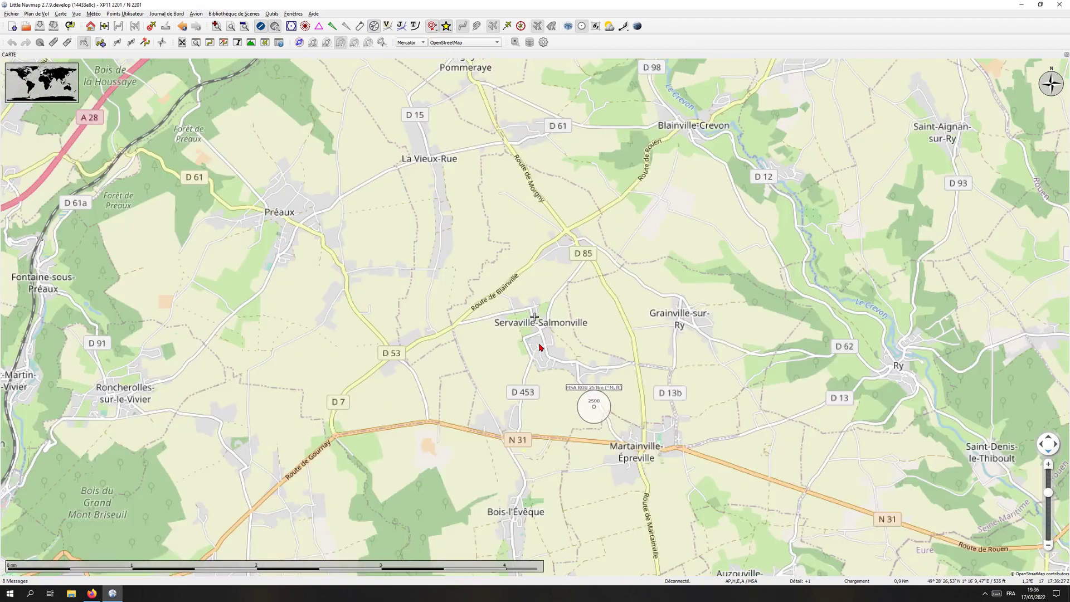
Display the information for the ROU MSA sector near Martainville-Épreville.
left_click_drag(601, 362, 578, 282)
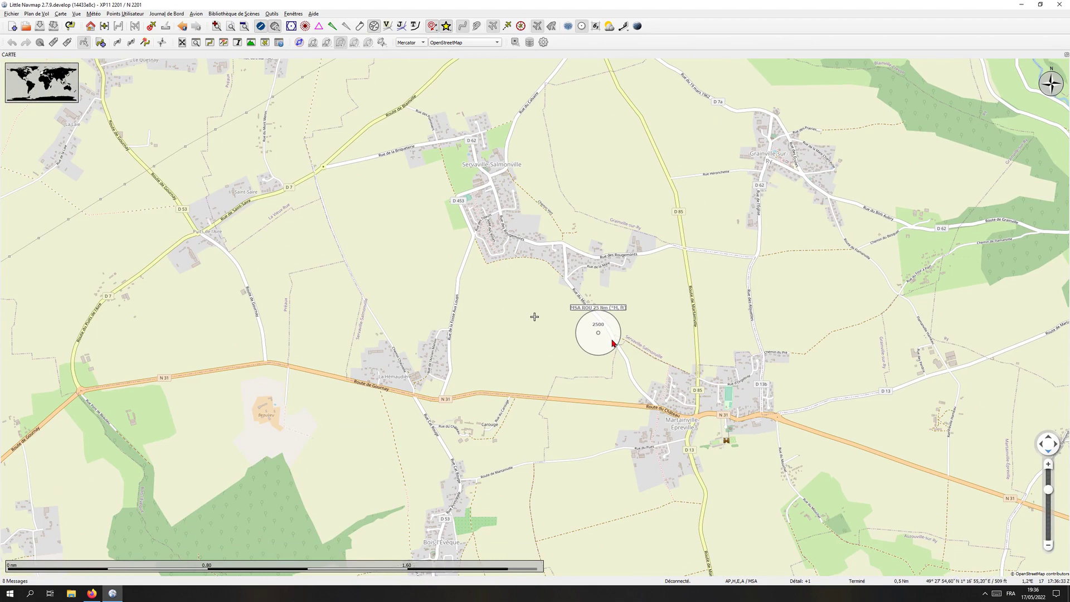
scroll(611, 335, "up", 1)
scroll(601, 337, "up", 1)
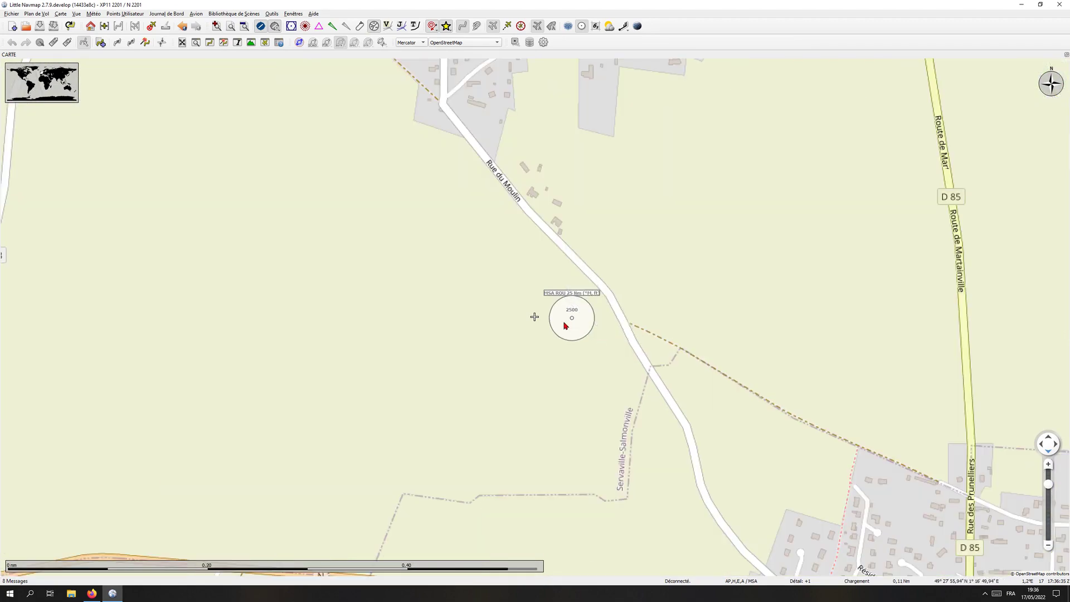
left_click(573, 321)
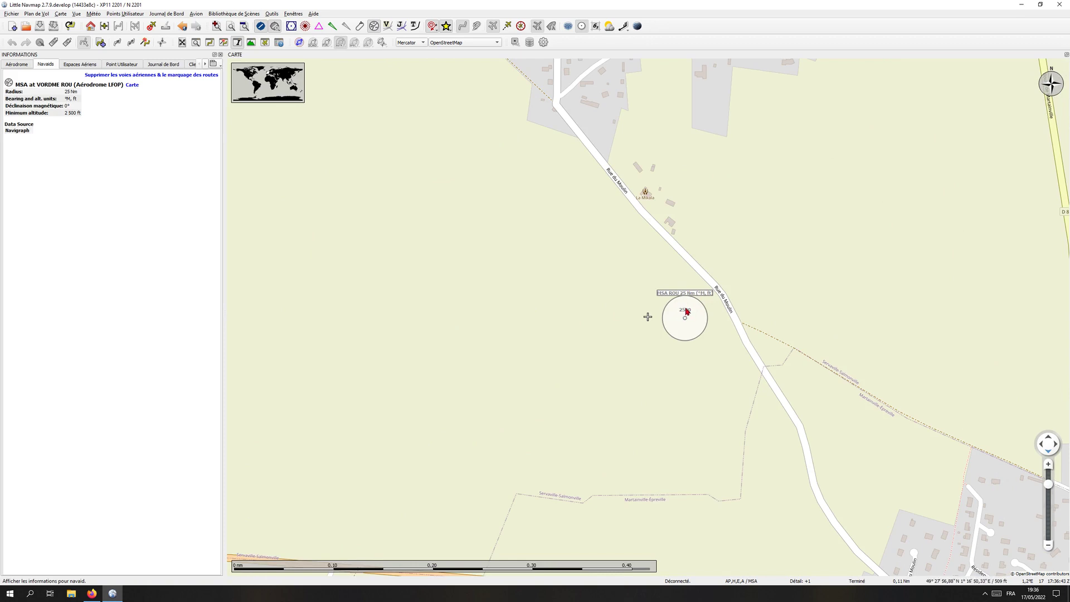
Add range rings with radii of 25 and 30 NM at the centre of the ROU MSA sector.
left_click_drag(613, 329, 502, 310)
scroll(502, 317, "down", 2)
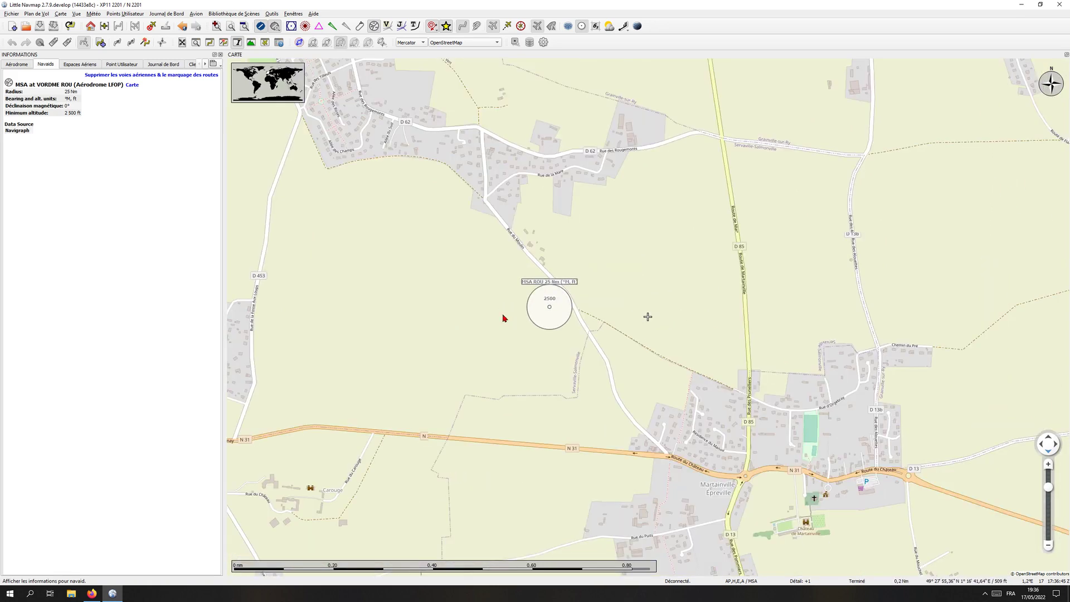
right_click(551, 307)
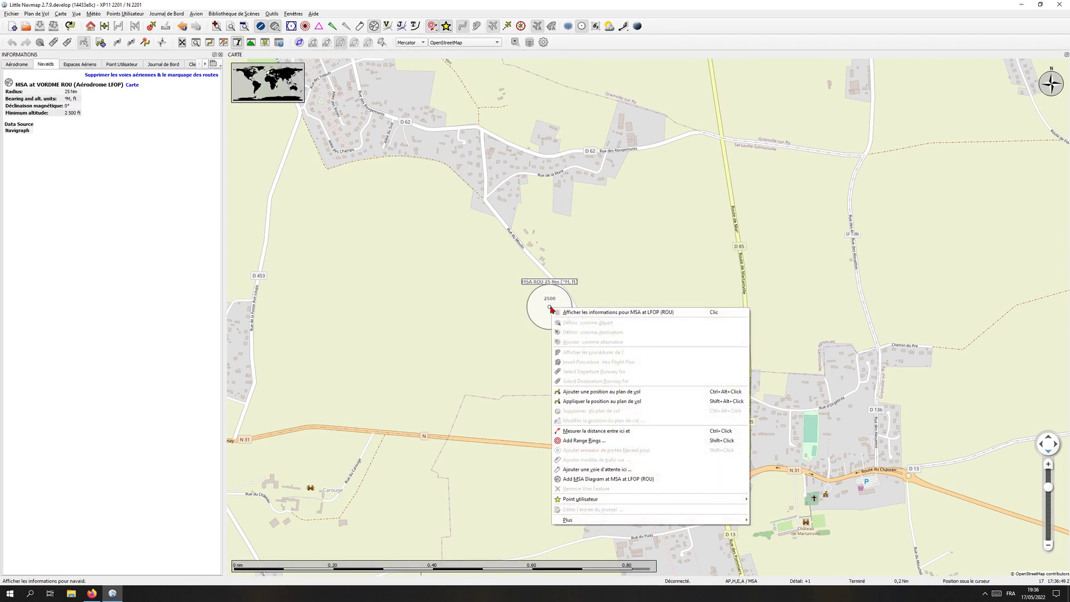
left_click(575, 443)
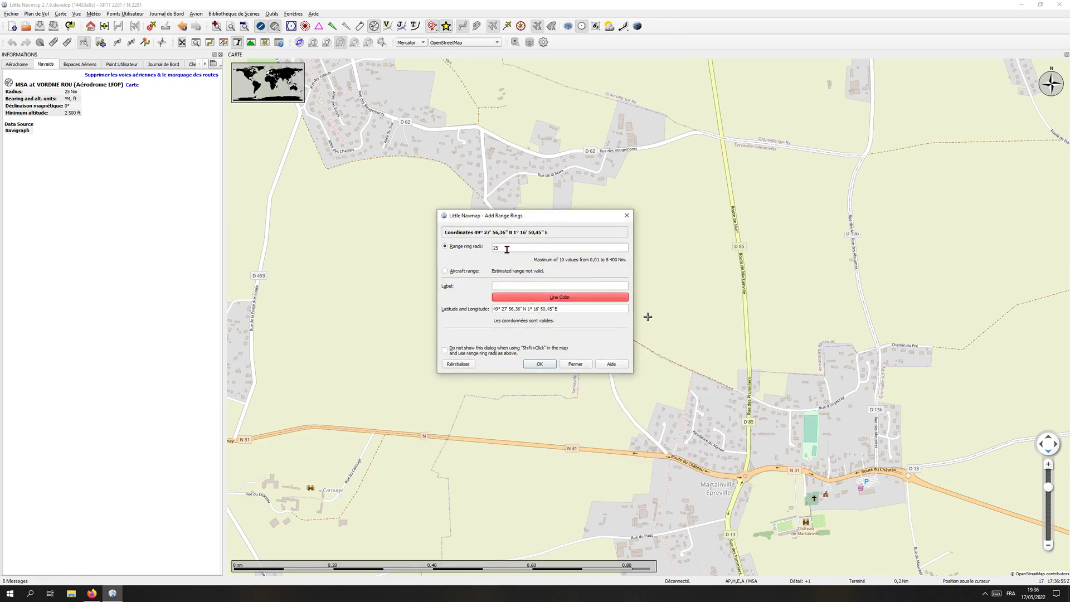
left_click_drag(524, 219, 355, 175)
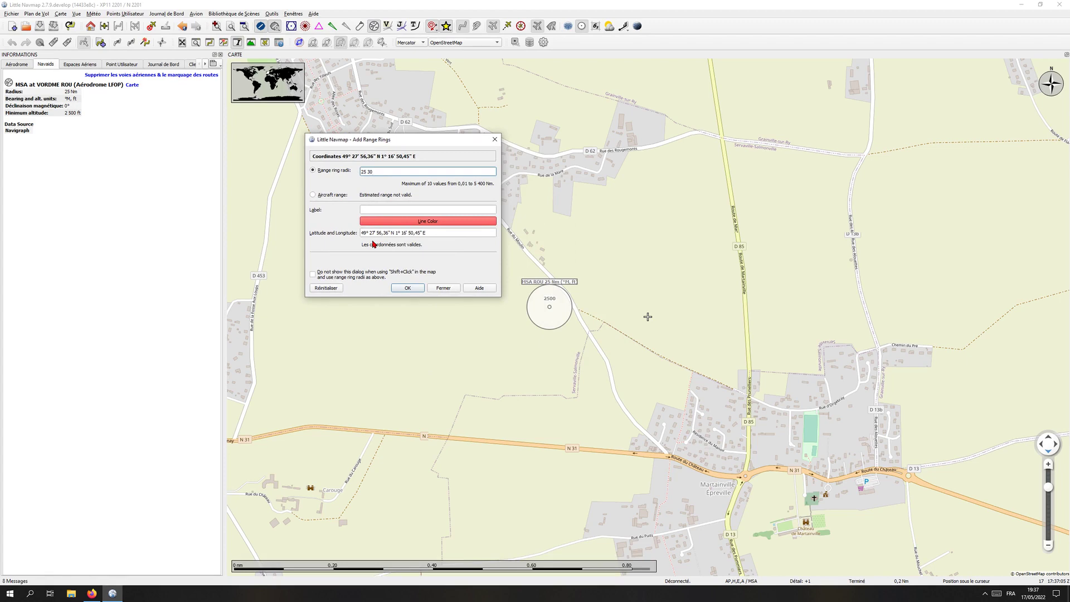
left_click(409, 288)
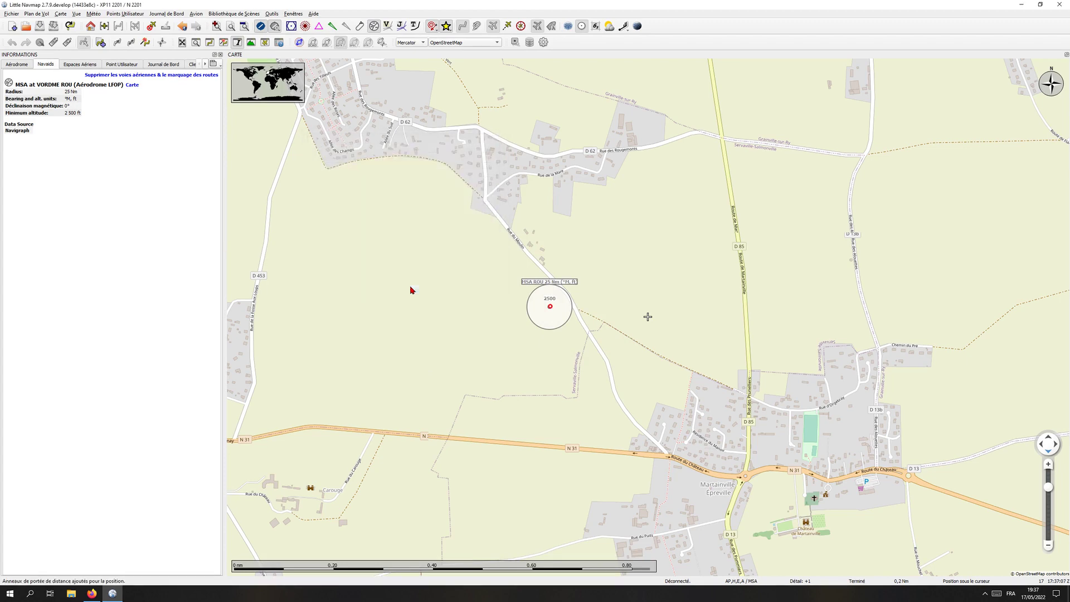
Remove the 25 and 30 NM range rings from the ROU MSA sector.
scroll(539, 319, "down", 3)
scroll(540, 319, "up", 4)
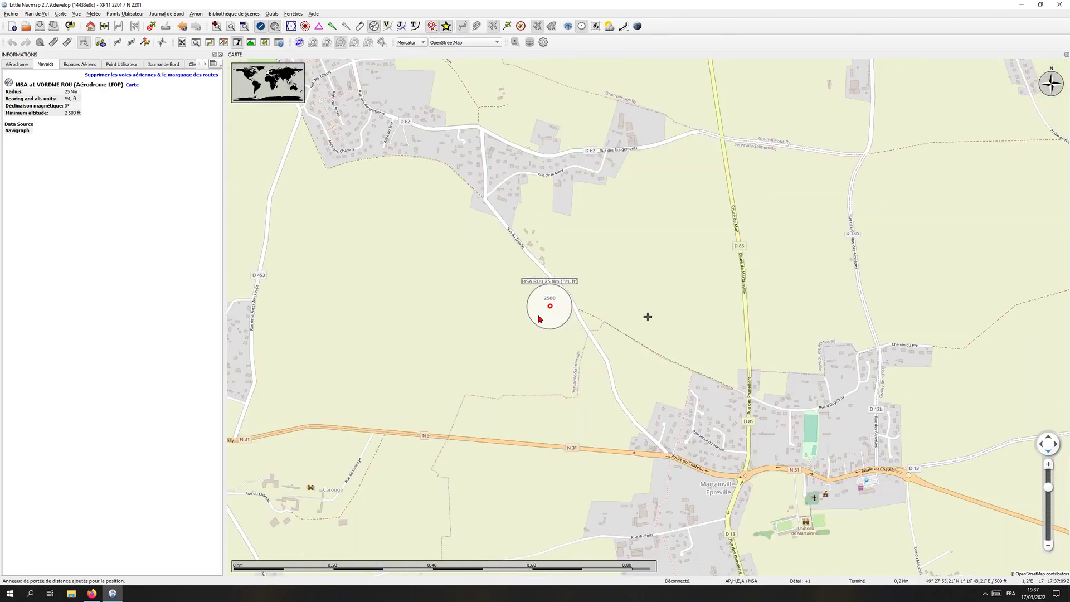
scroll(539, 318, "down", 5)
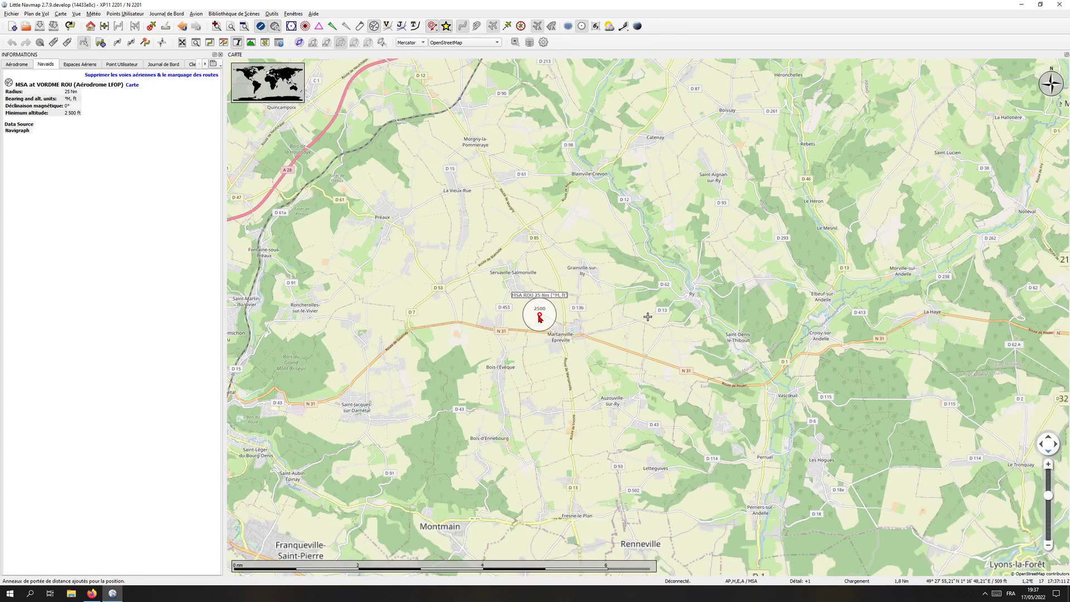
scroll(540, 318, "down", 2)
scroll(539, 319, "up", 6)
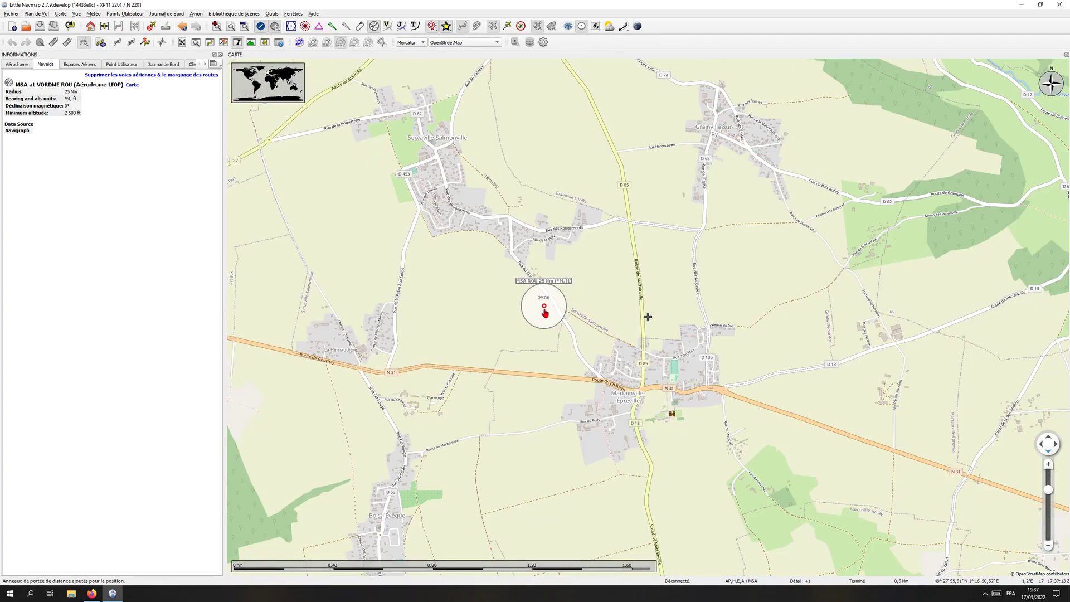
right_click(544, 307)
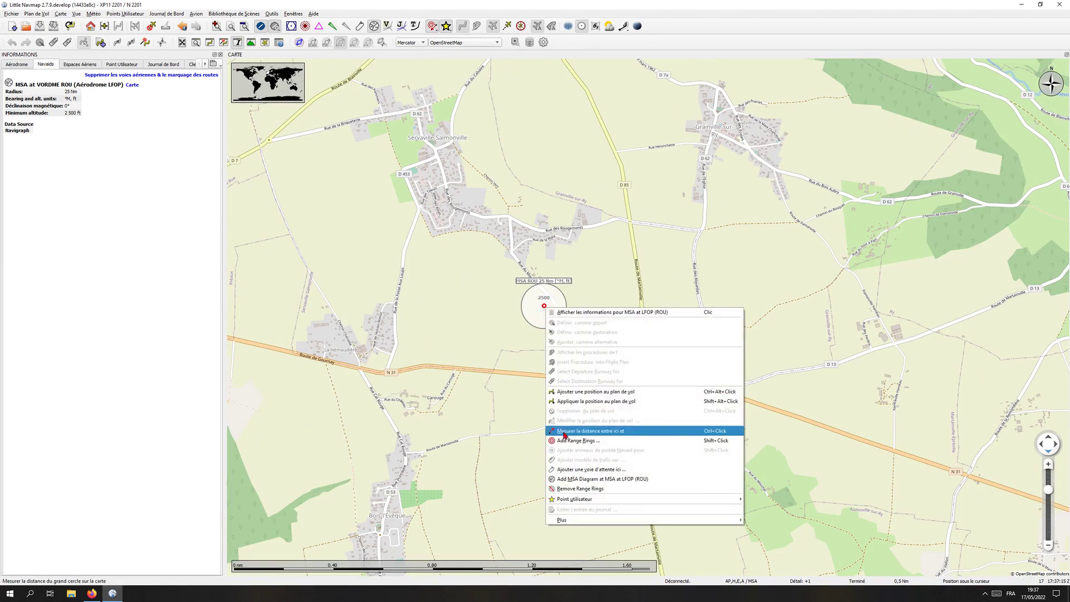
left_click(557, 489)
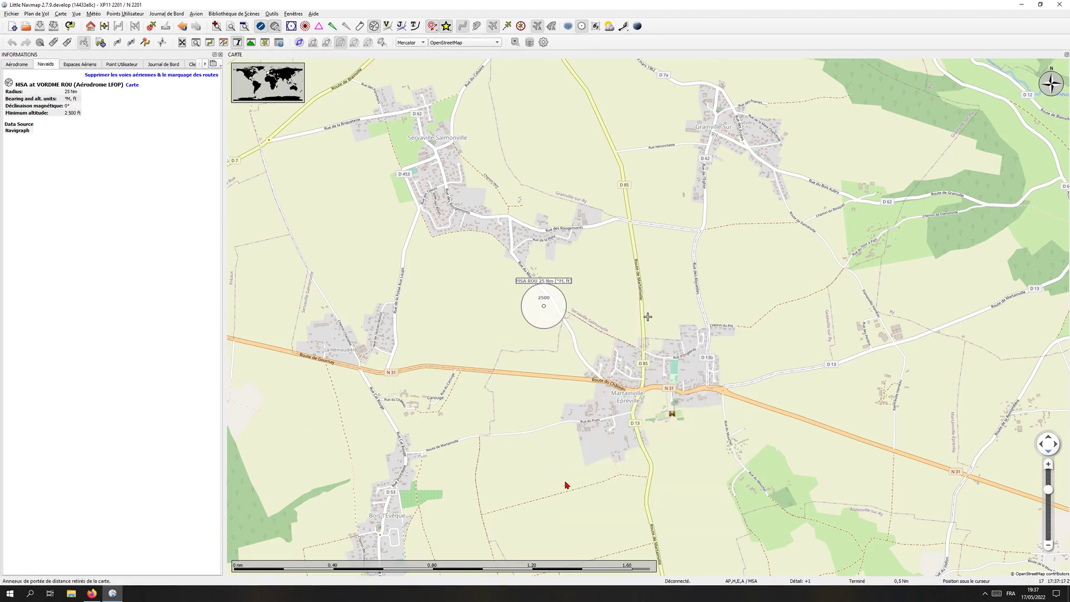
Add a single 25 NM range ring centred on the ROU MSA sector and view its full extent.
right_click(544, 307)
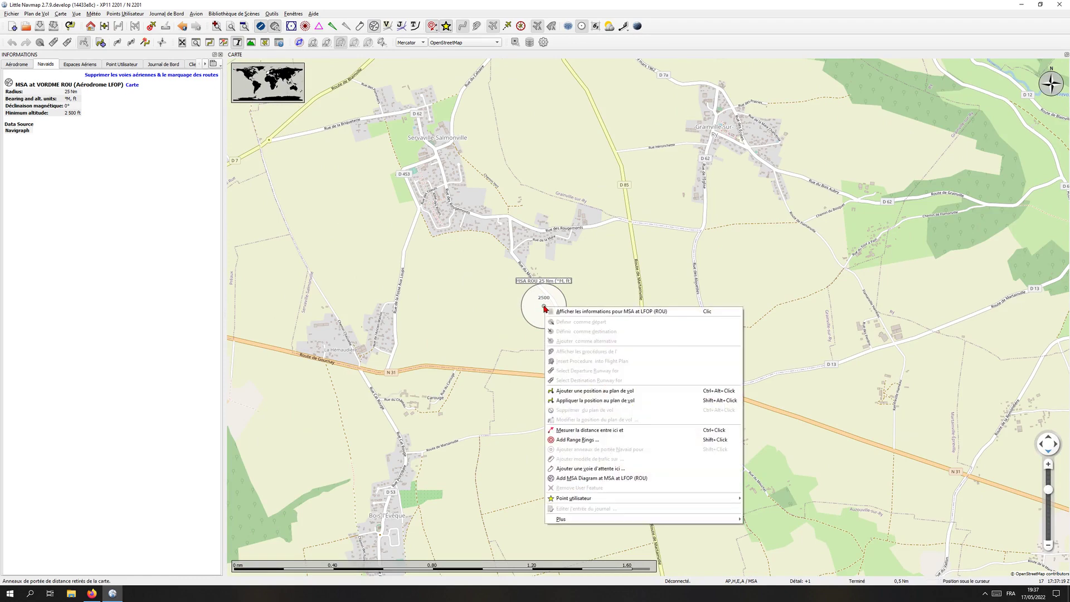
left_click(563, 439)
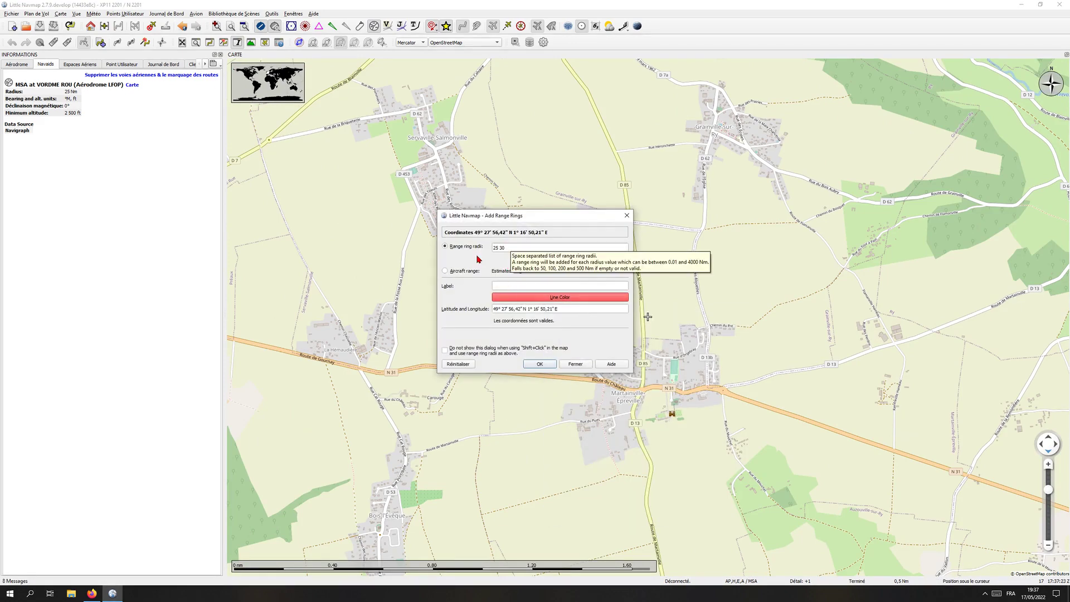
double_click(515, 251)
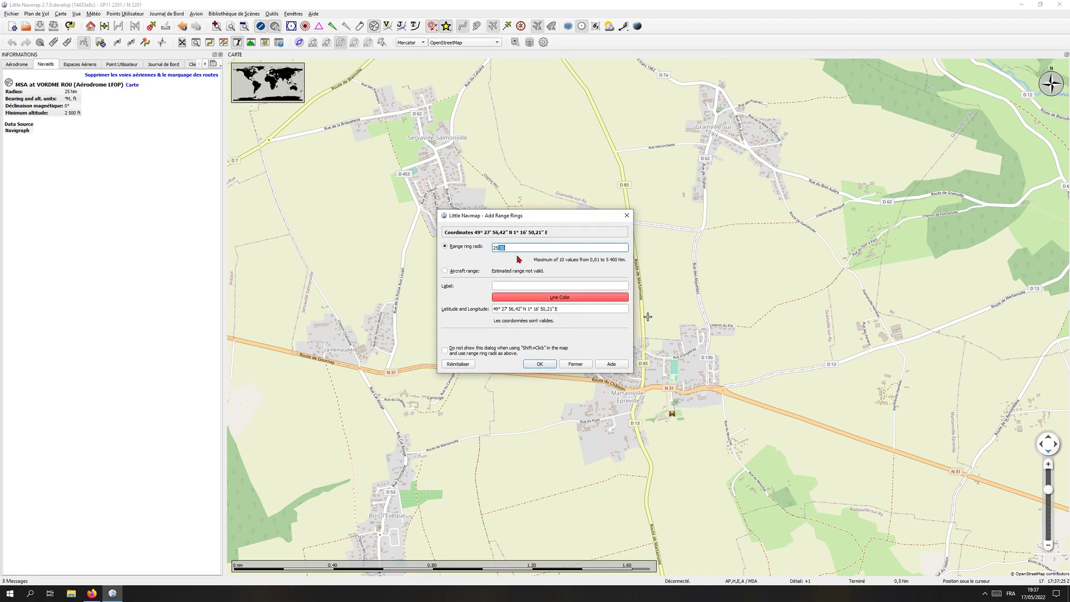
left_click(541, 364)
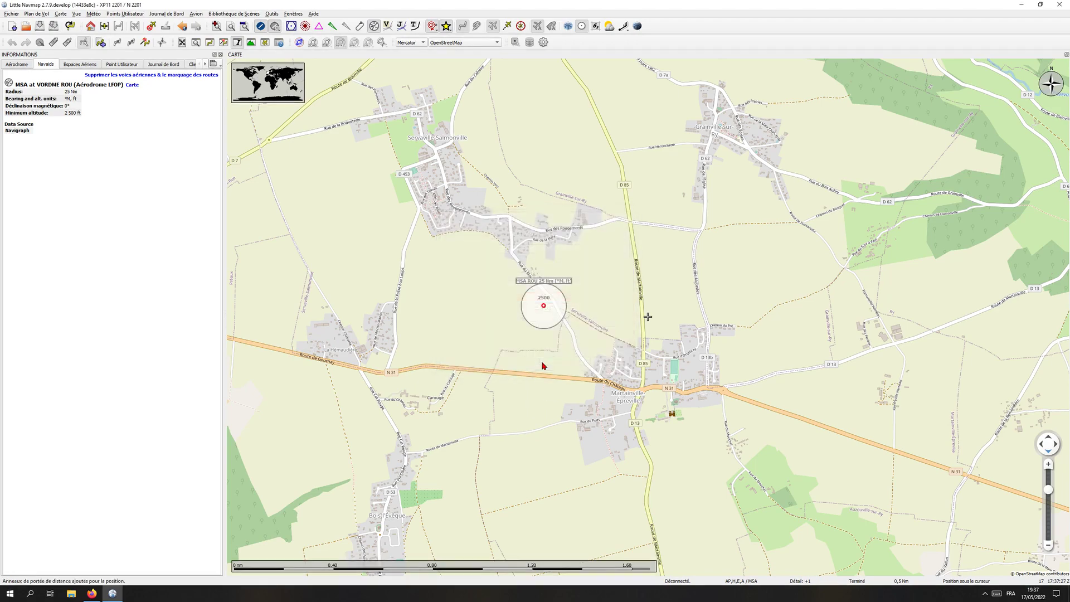
scroll(549, 340, "down", 3)
scroll(549, 340, "down", 2)
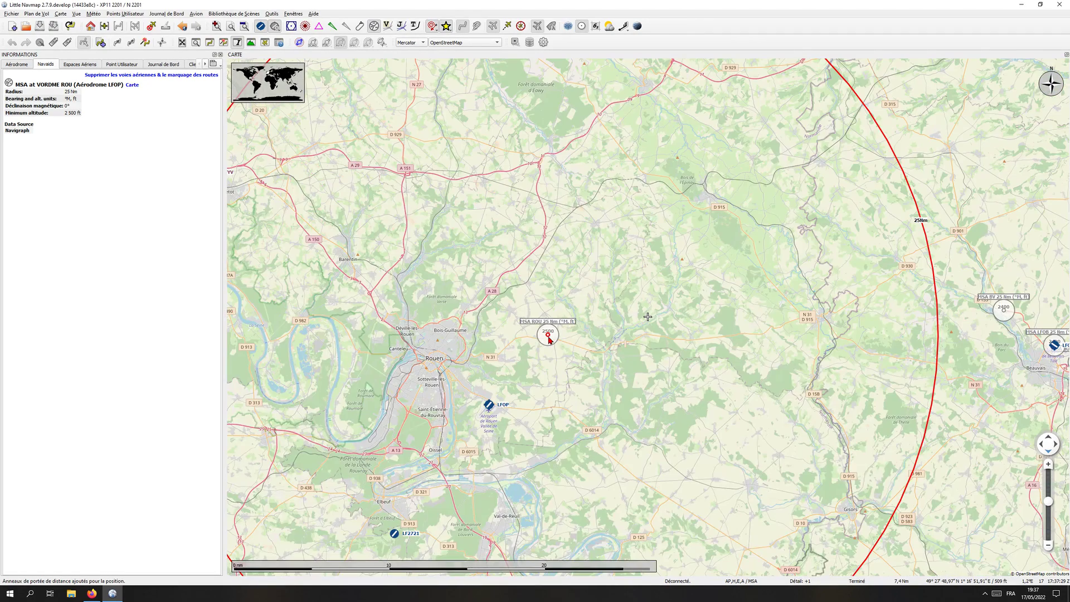
scroll(549, 340, "down", 1)
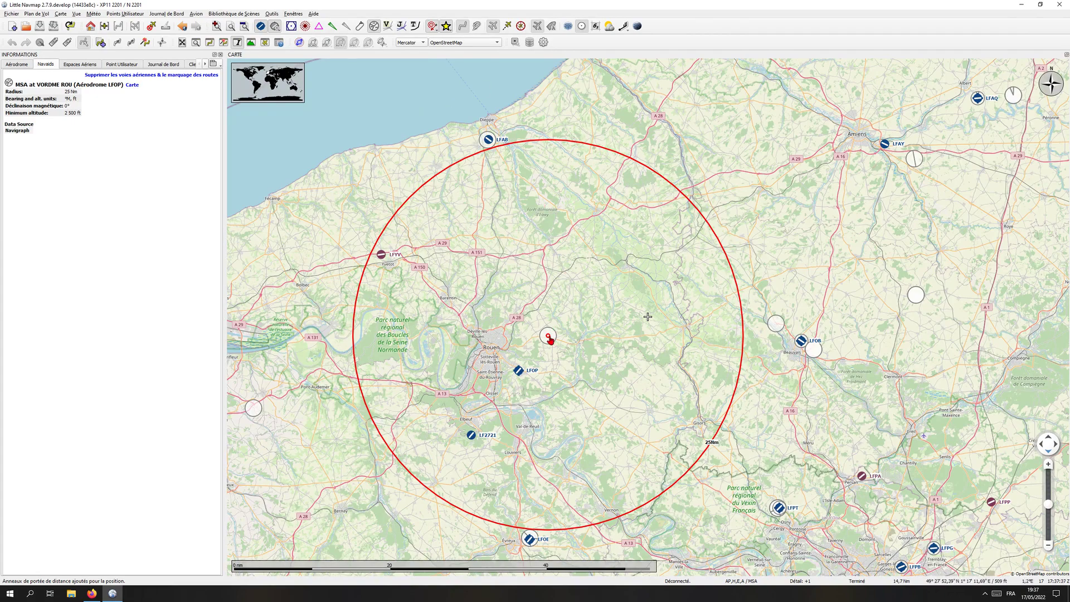
Examine the area covered by the 25 NM ring around the ROU sector, and remove the ring.
scroll(546, 340, "up", 10)
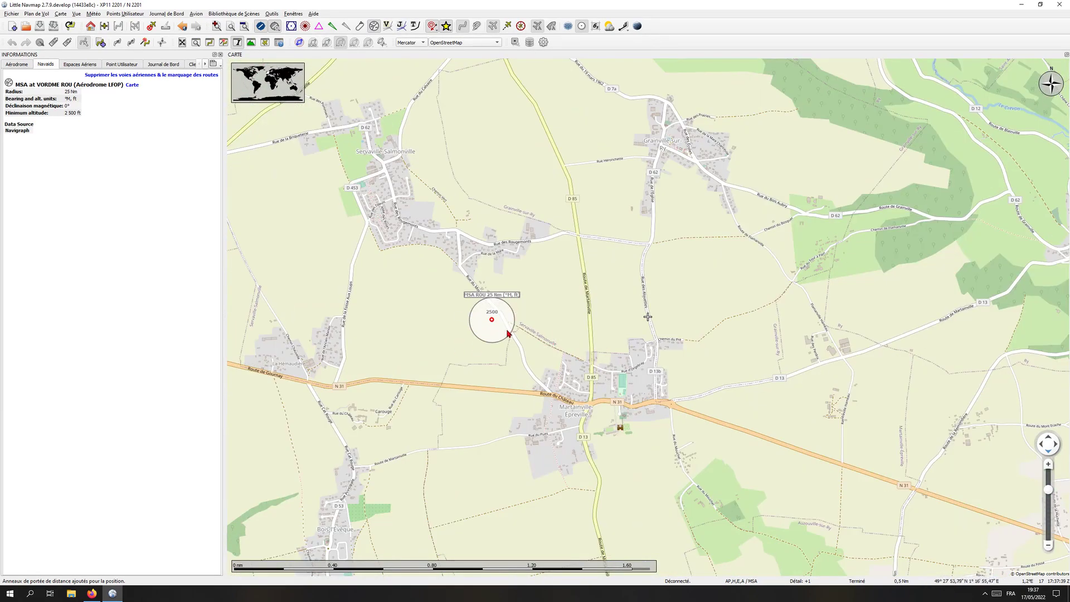
scroll(507, 332, "down", 10)
scroll(507, 332, "down", 3)
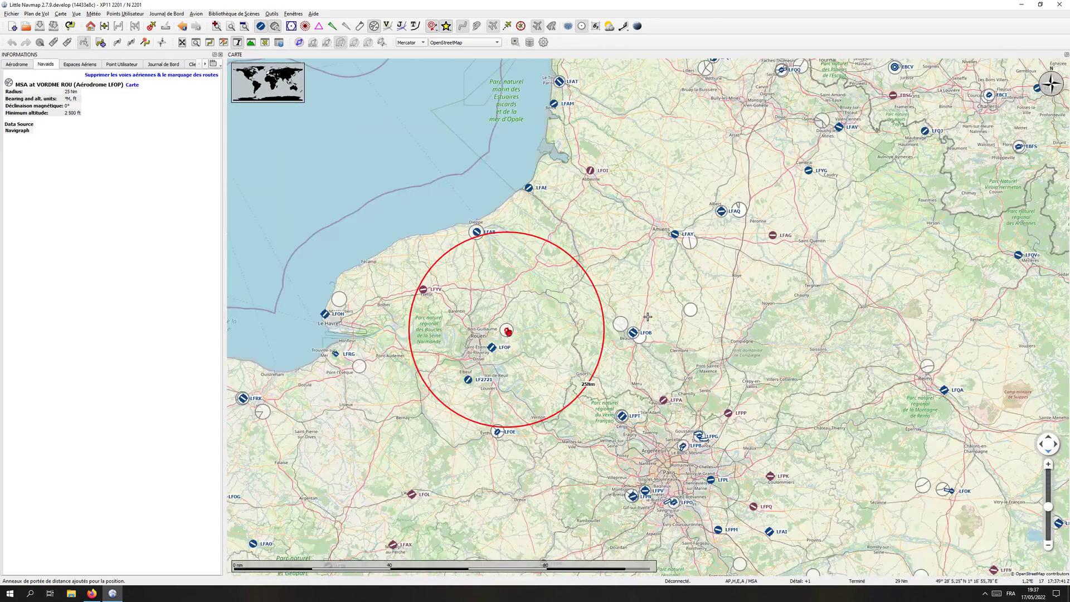
scroll(507, 332, "up", 3)
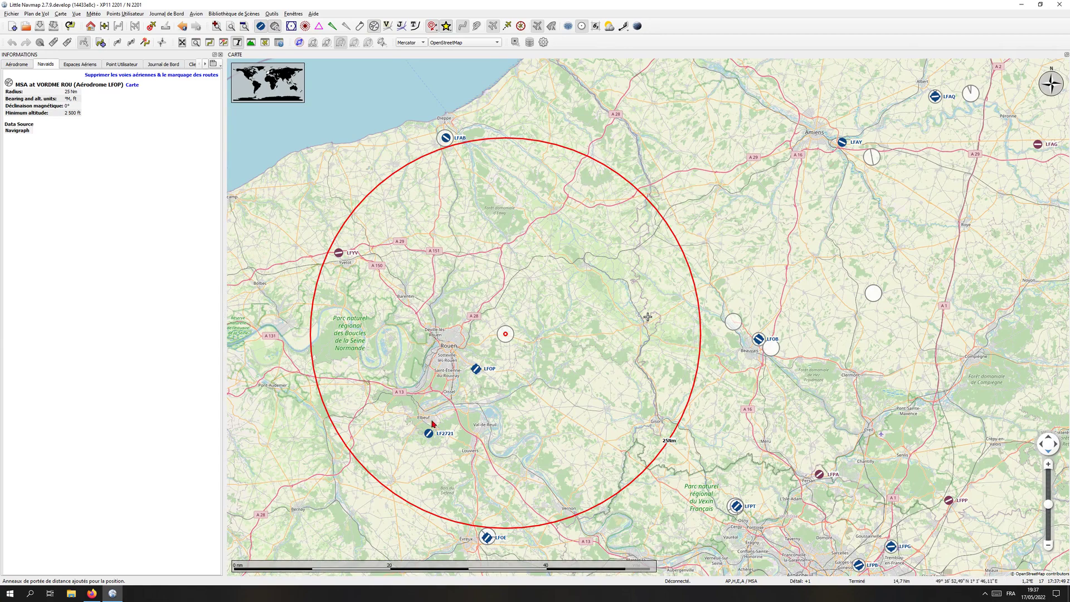
scroll(514, 368, "up", 3)
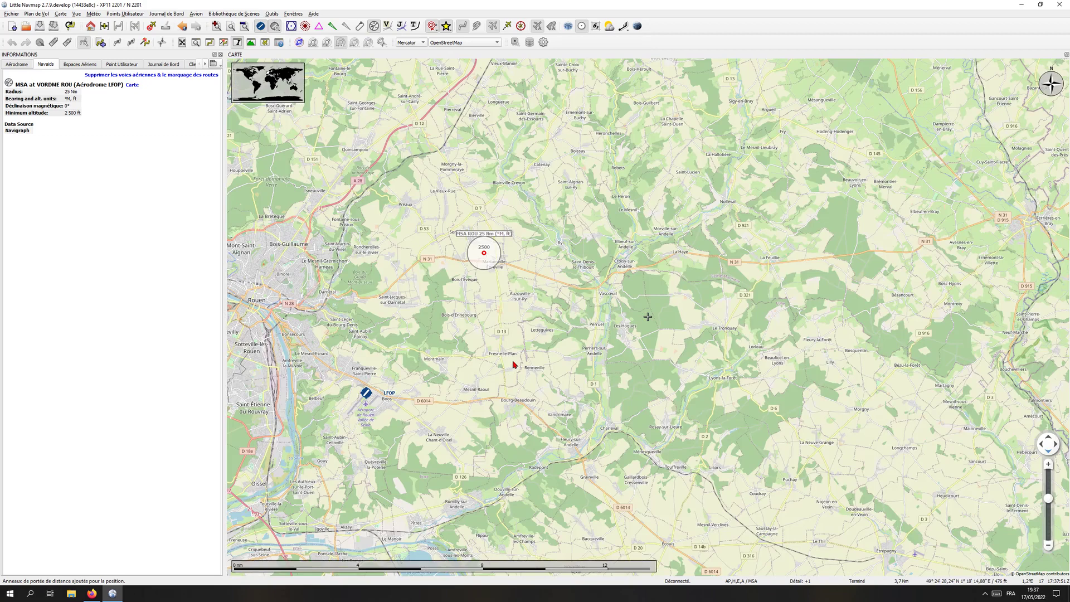
scroll(513, 365, "down", 3)
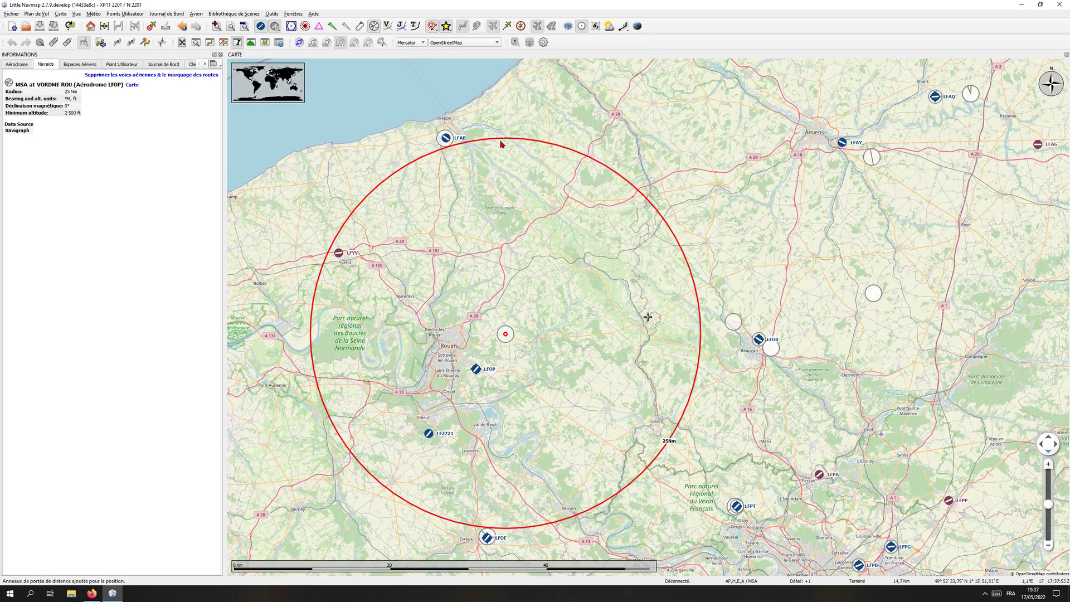
right_click(507, 339)
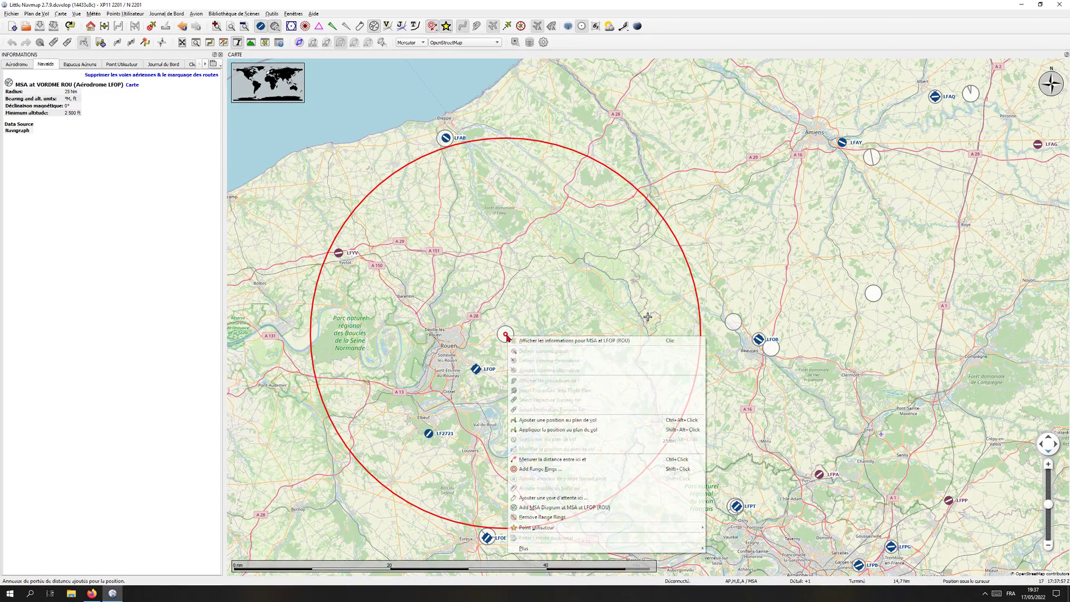
left_click(537, 521)
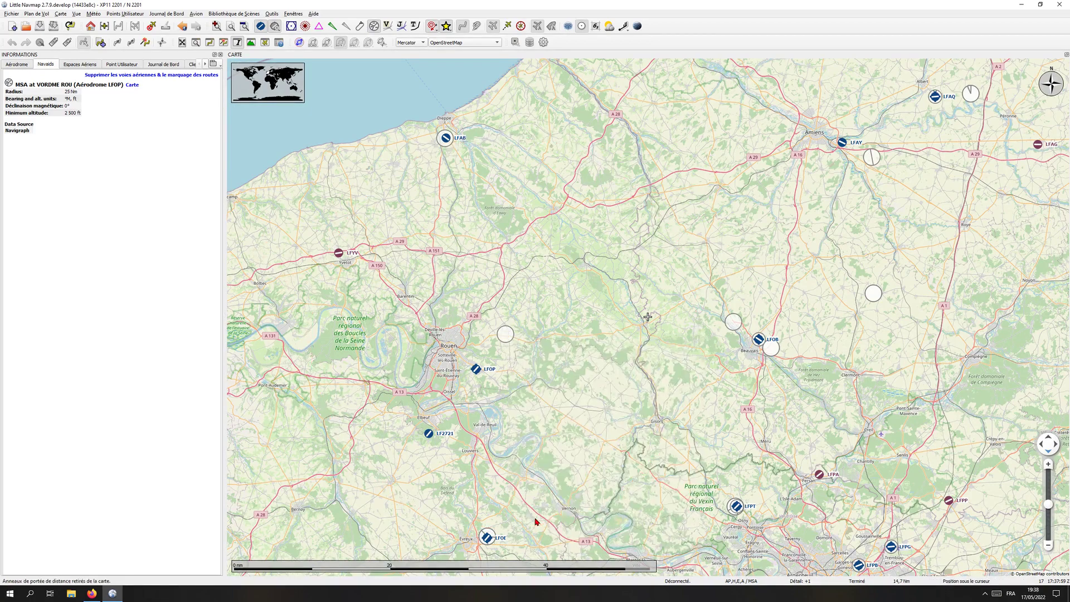
Measure the distance from LFOP airport to LFOB near Beauvais, and discard the measurement line.
scroll(502, 414, "up", 2)
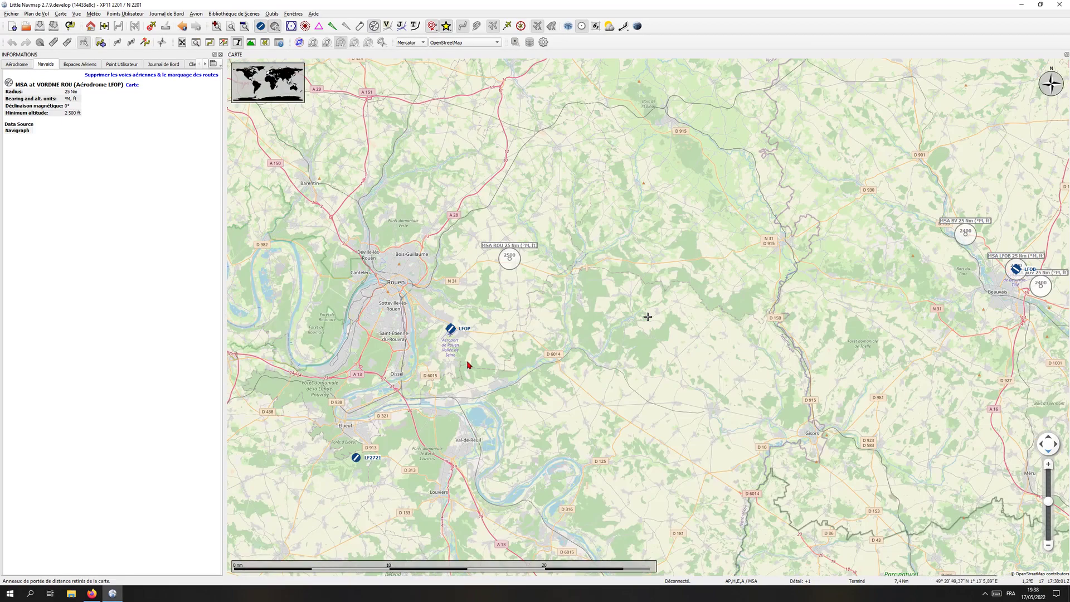
right_click(451, 332)
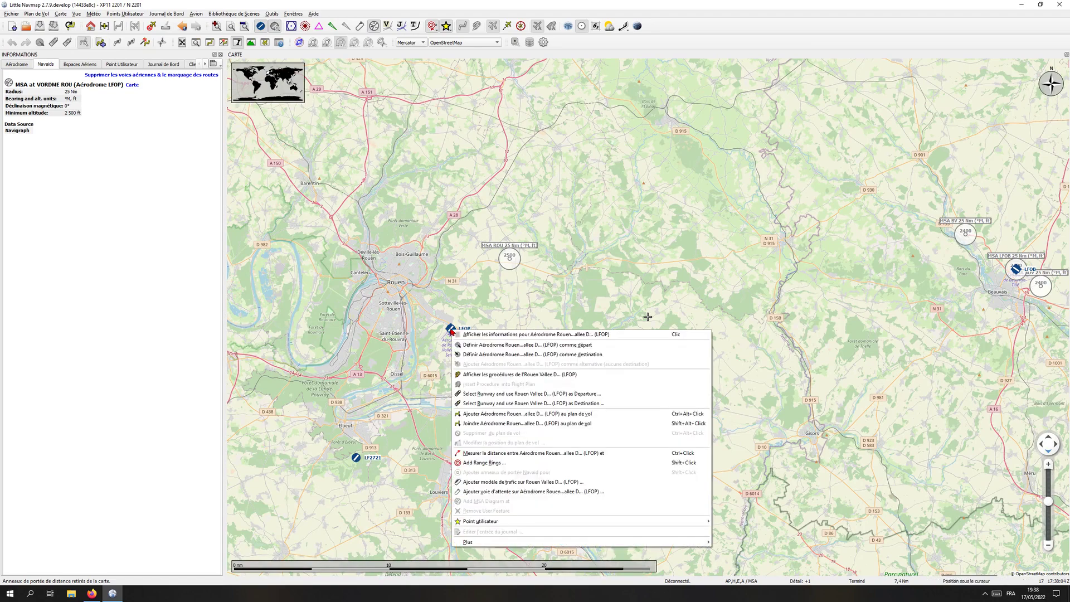
left_click(482, 453)
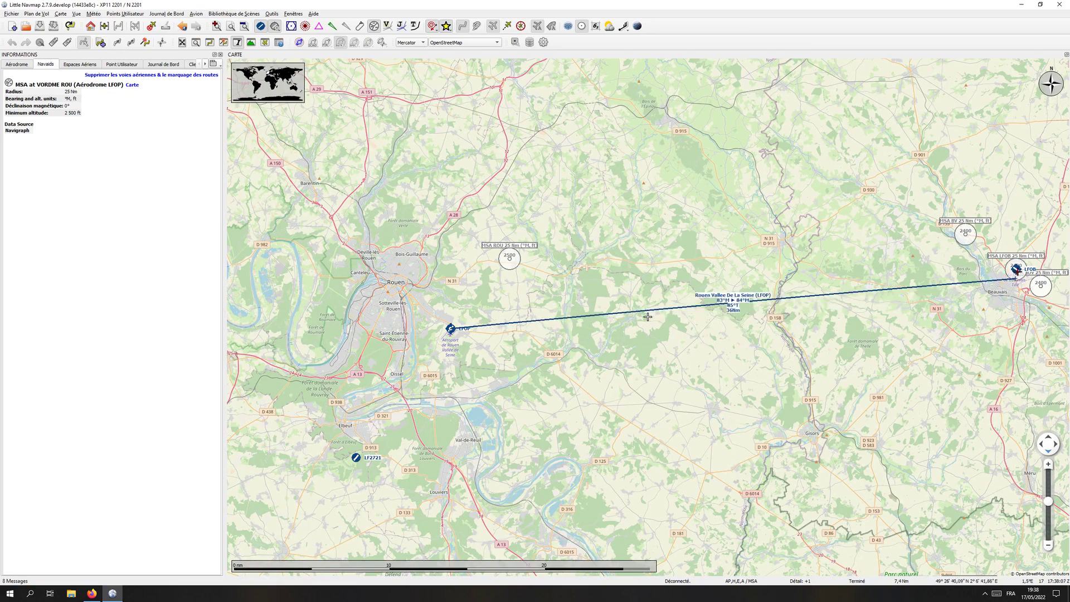
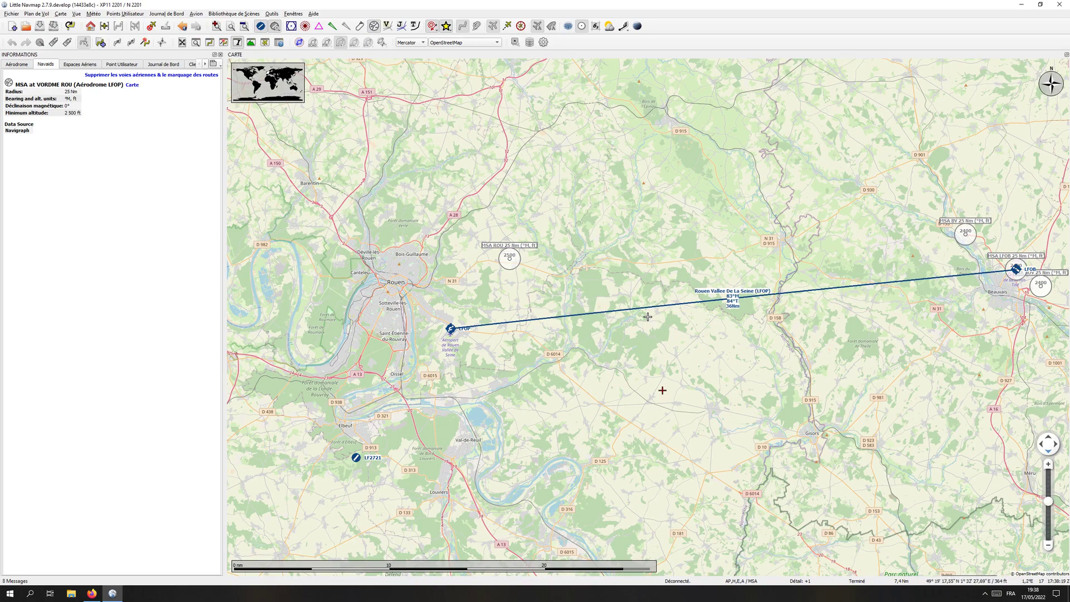
key("Escape")
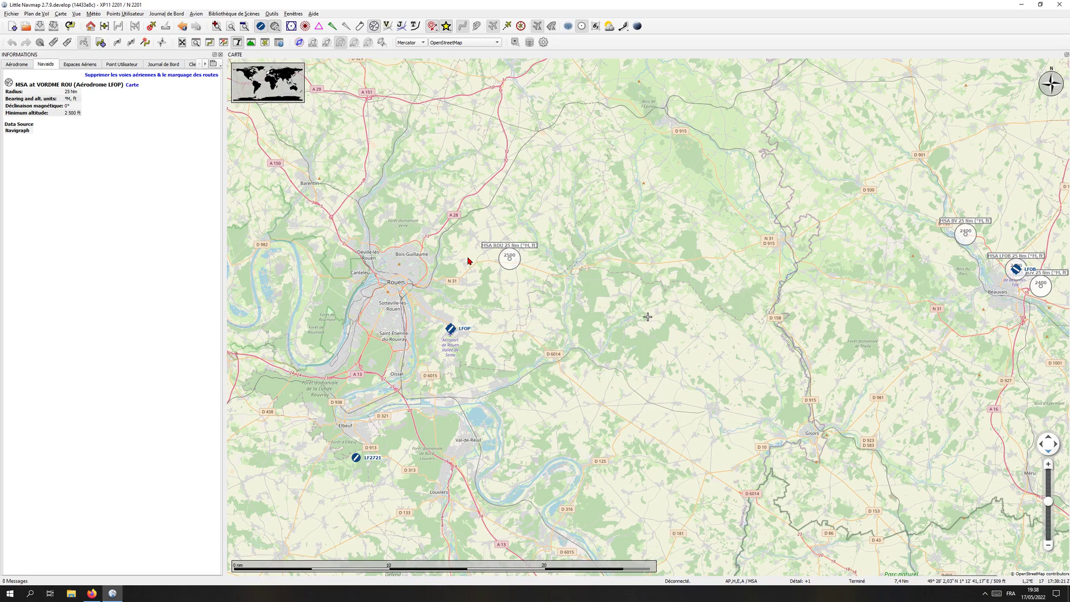
Add range rings of 5, 10 and 12 NM around the ROU MSA sector and check their details.
right_click(510, 258)
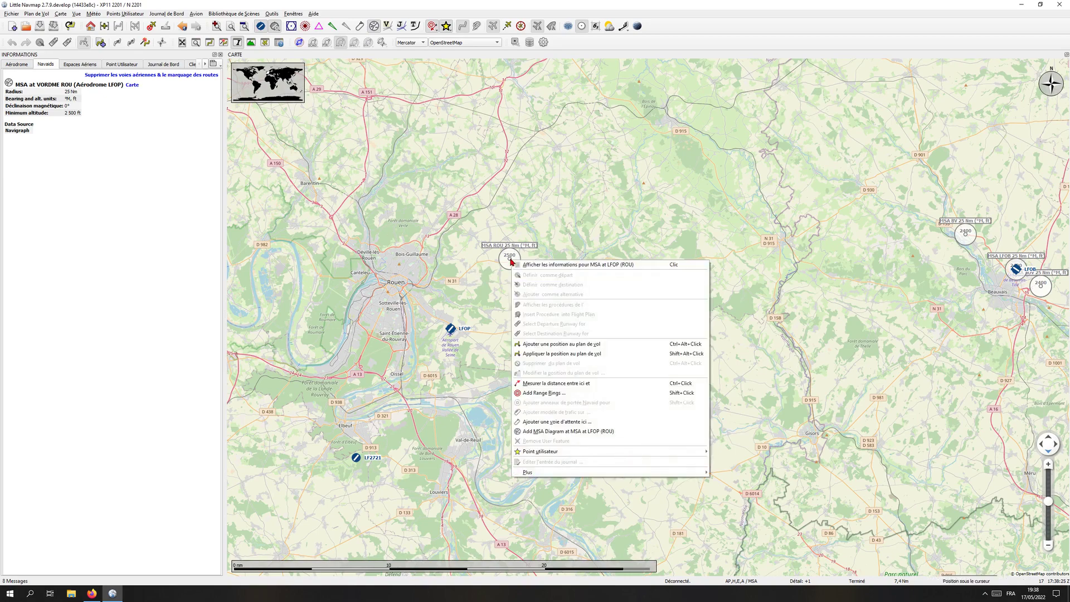
left_click(552, 398)
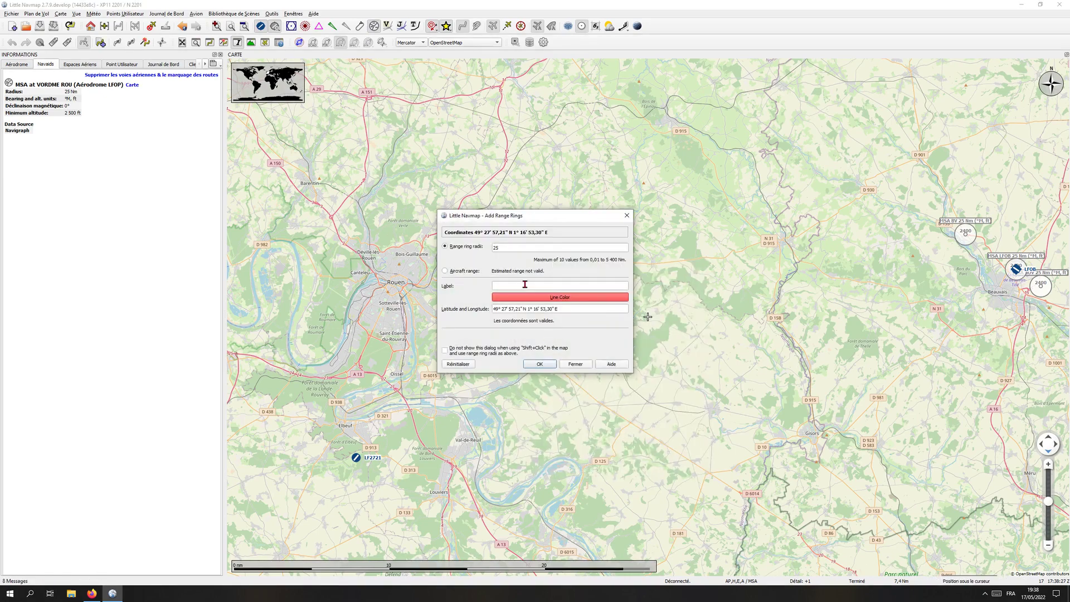
left_click(518, 247)
left_click(529, 365)
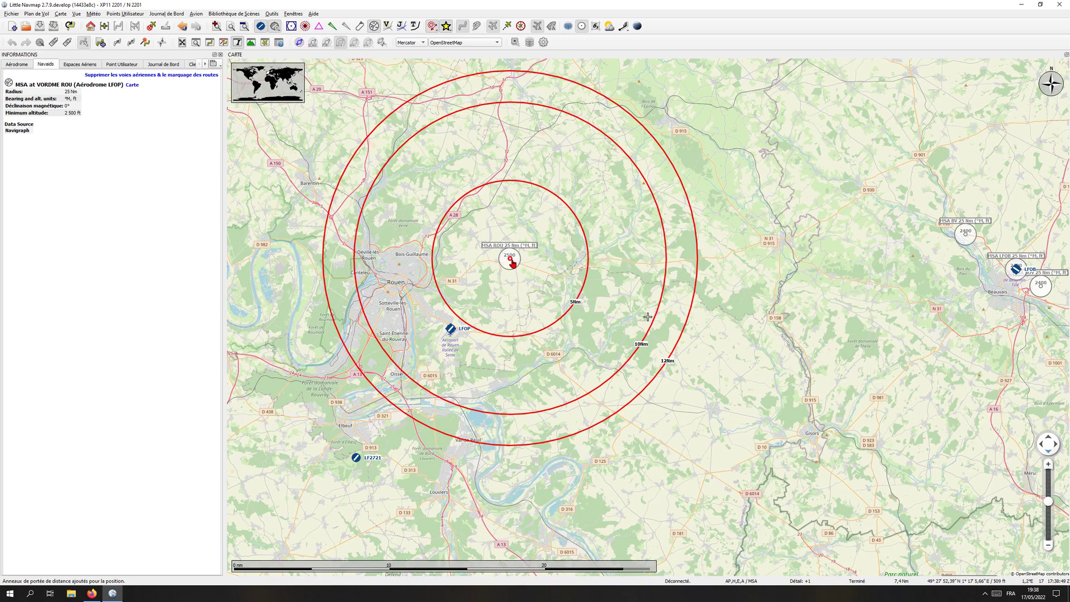
mouse_move(513, 263)
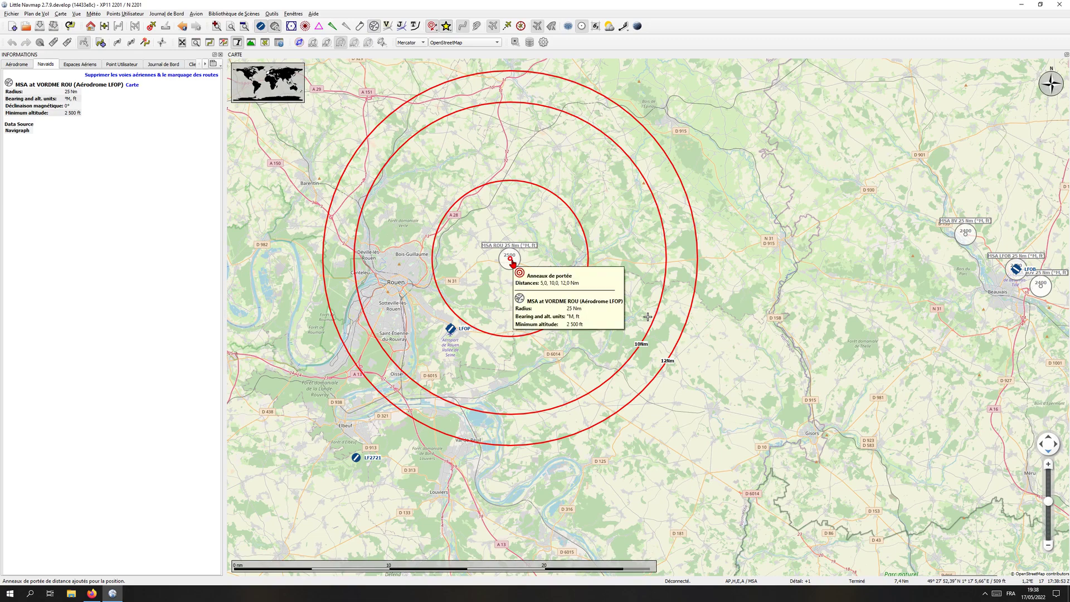
Remove the 5, 10 and 12 NM range rings around the ROU MSA sector.
right_click(511, 261)
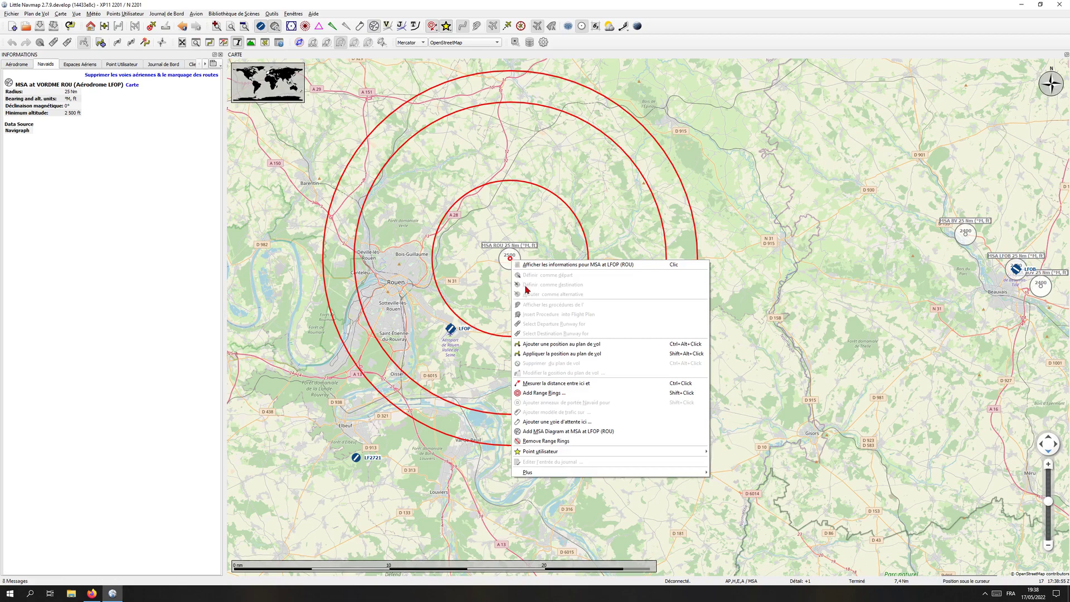
left_click(547, 393)
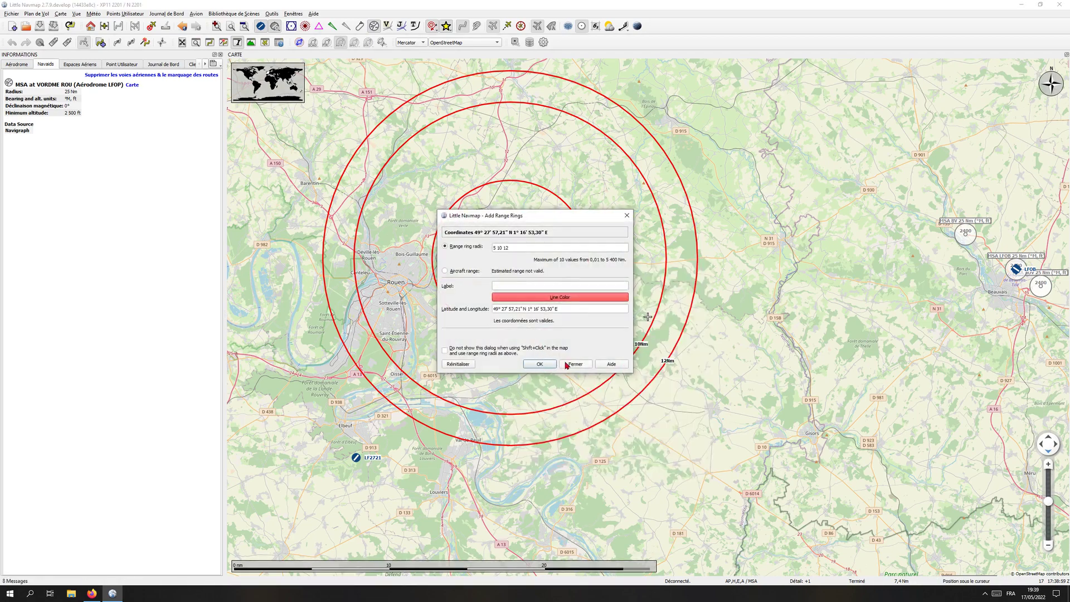
left_click(565, 364)
right_click(512, 261)
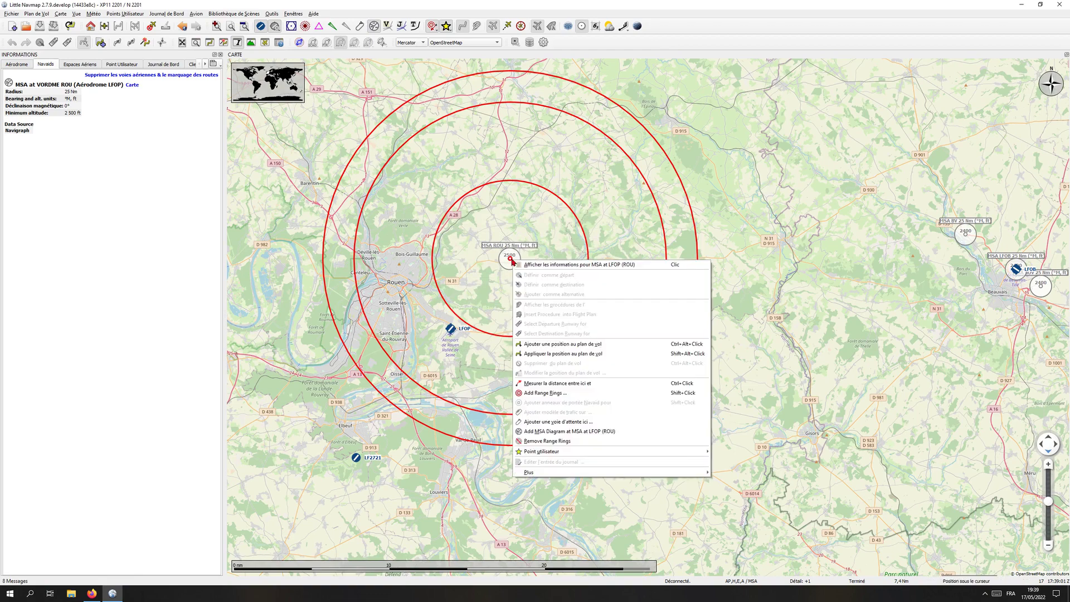
left_click(534, 441)
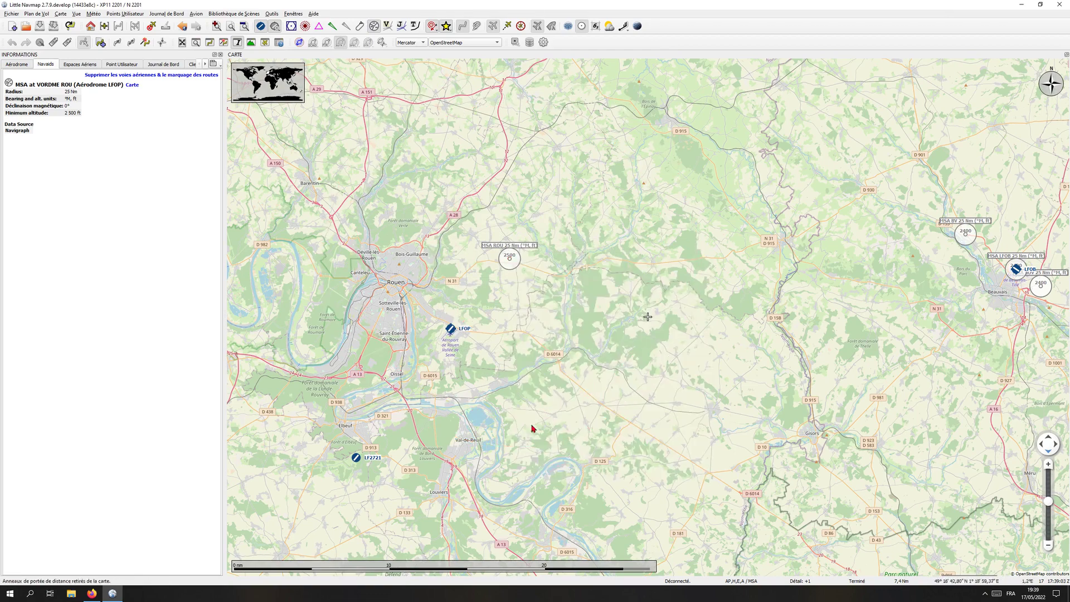
Add the 5, 10 and 12 NM range rings around the ROU MSA sector again, and remove them.
right_click(510, 258)
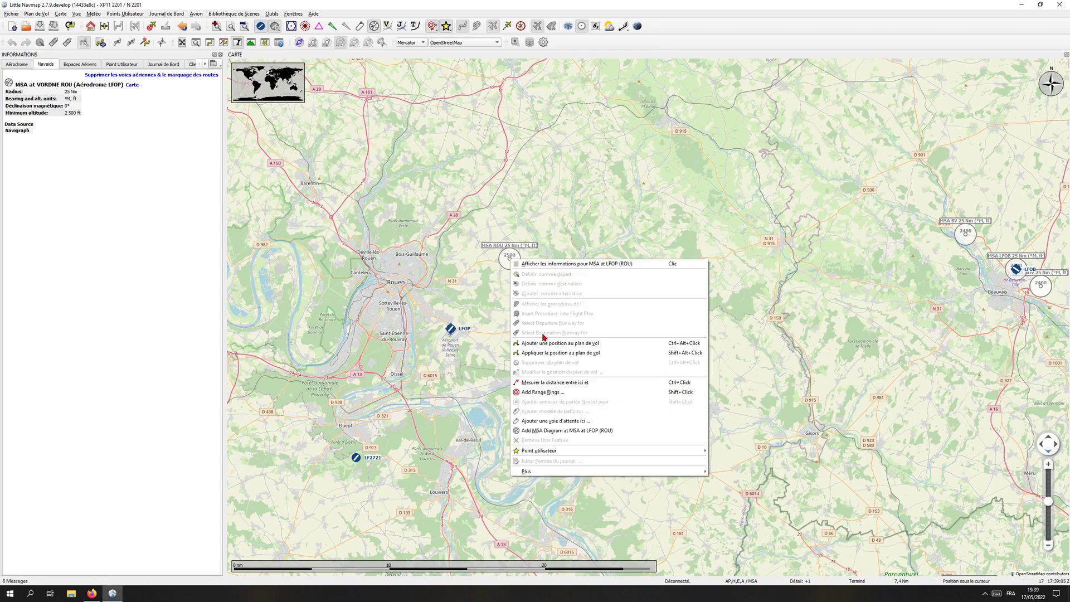
left_click(534, 392)
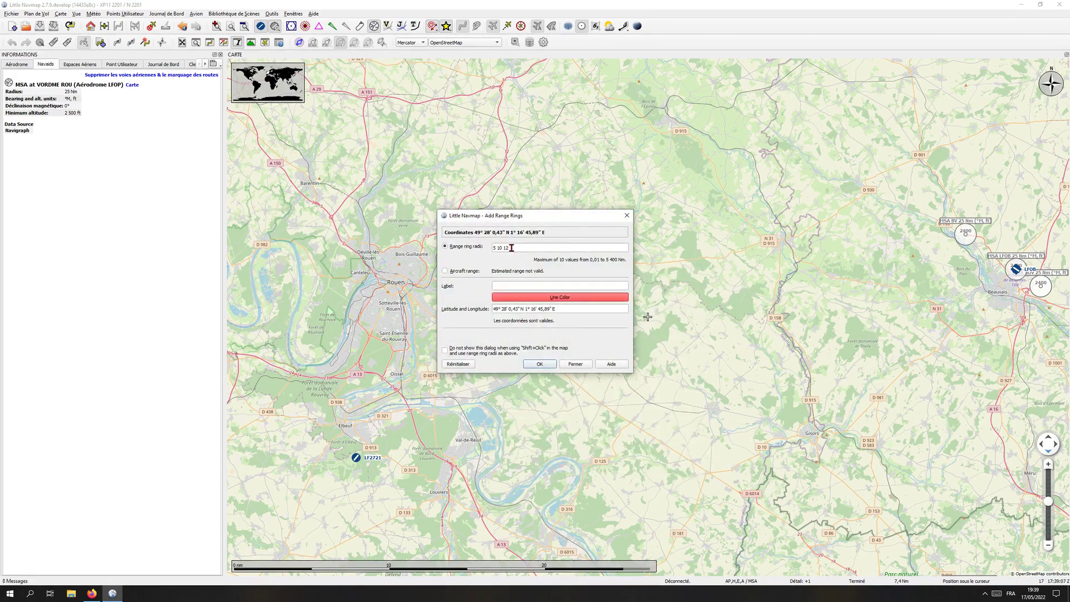
key("Return")
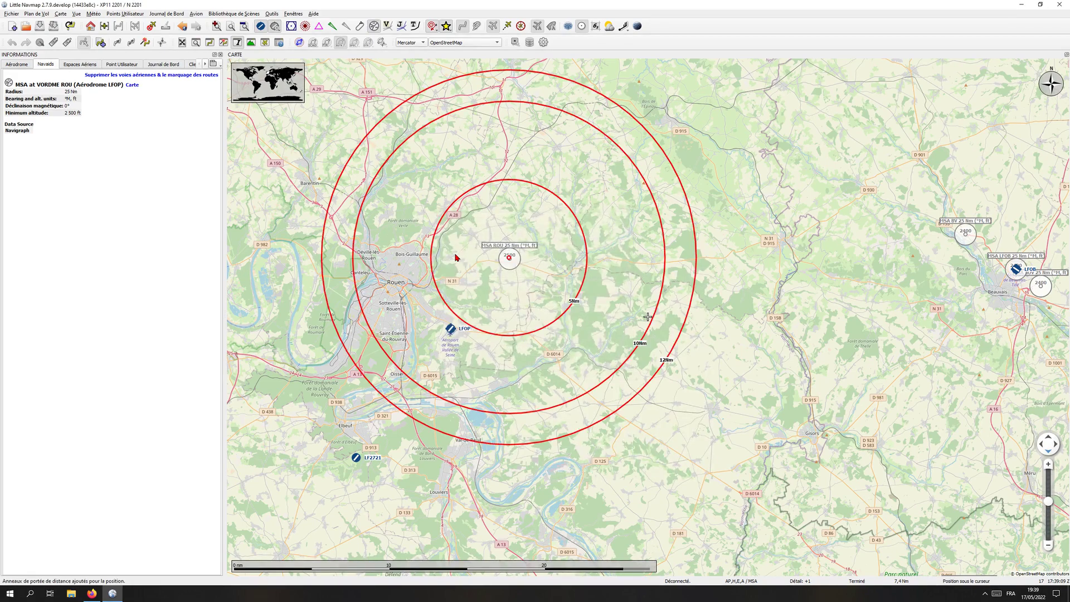
right_click(509, 259)
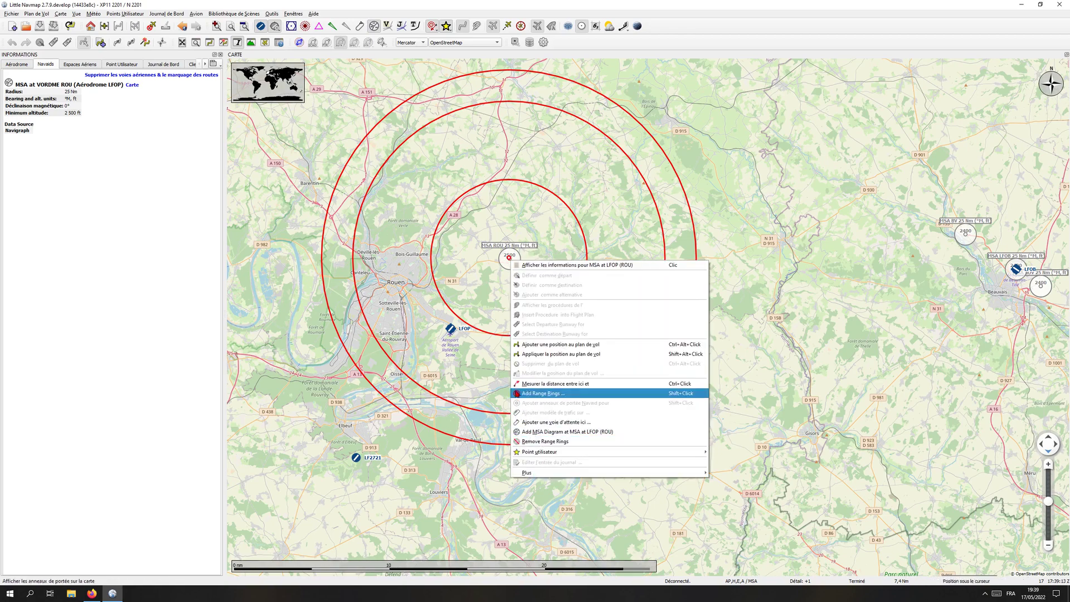
left_click(529, 441)
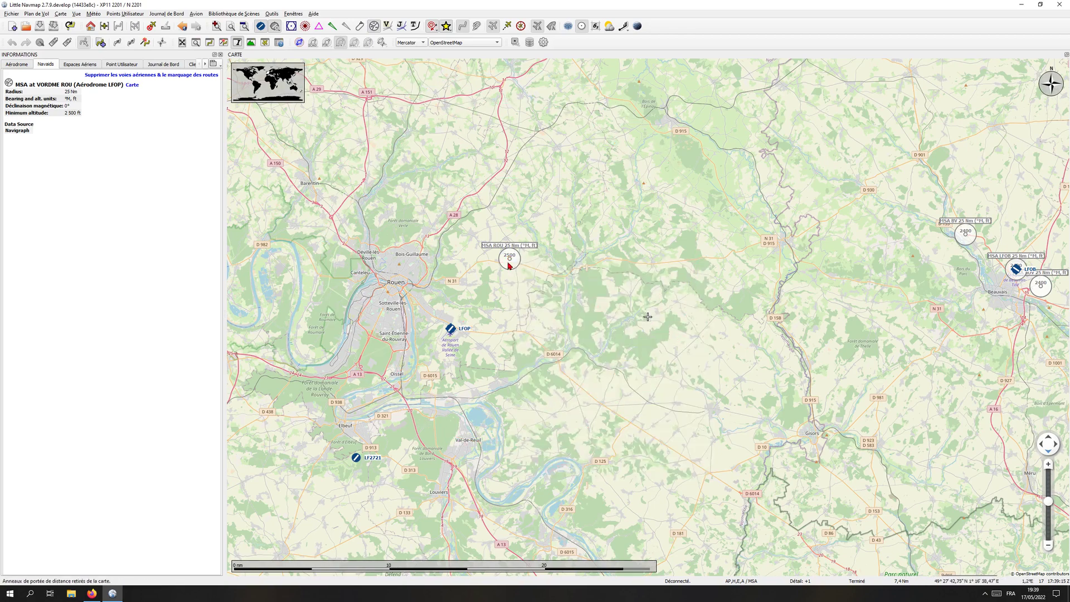
Add a single 500 NM range ring centred on the ROU MSA sector and view its full extent.
right_click(510, 257)
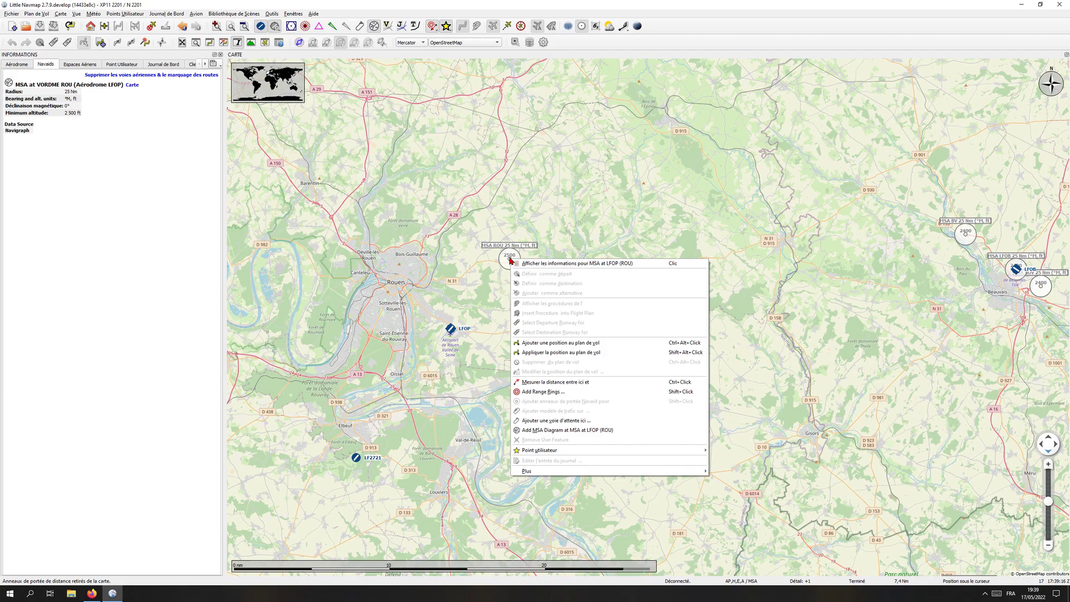
left_click(536, 392)
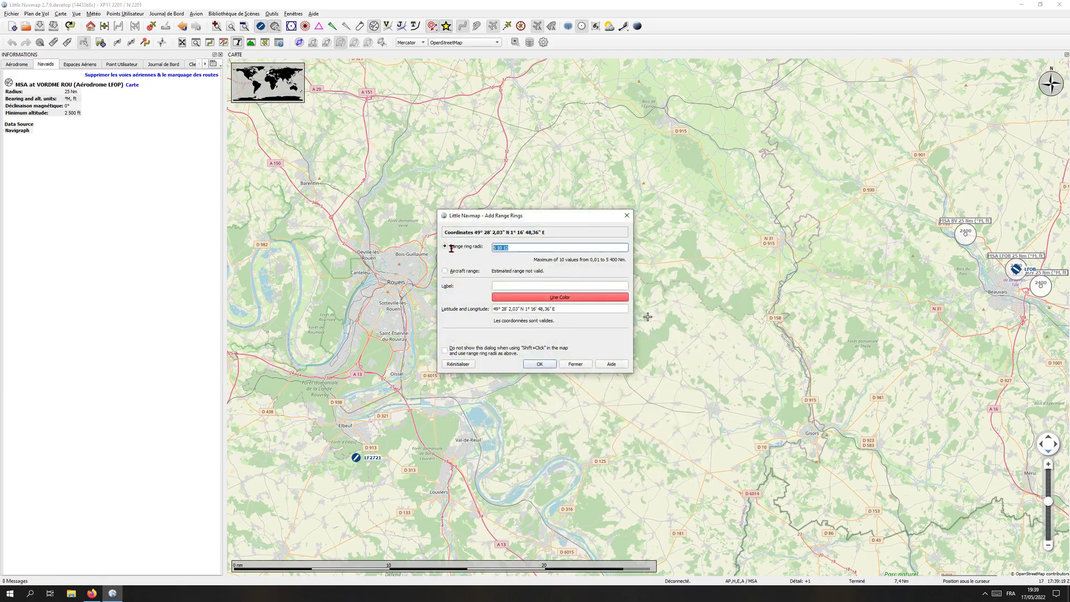
type("500")
left_click(540, 364)
scroll(540, 364, "down", 4)
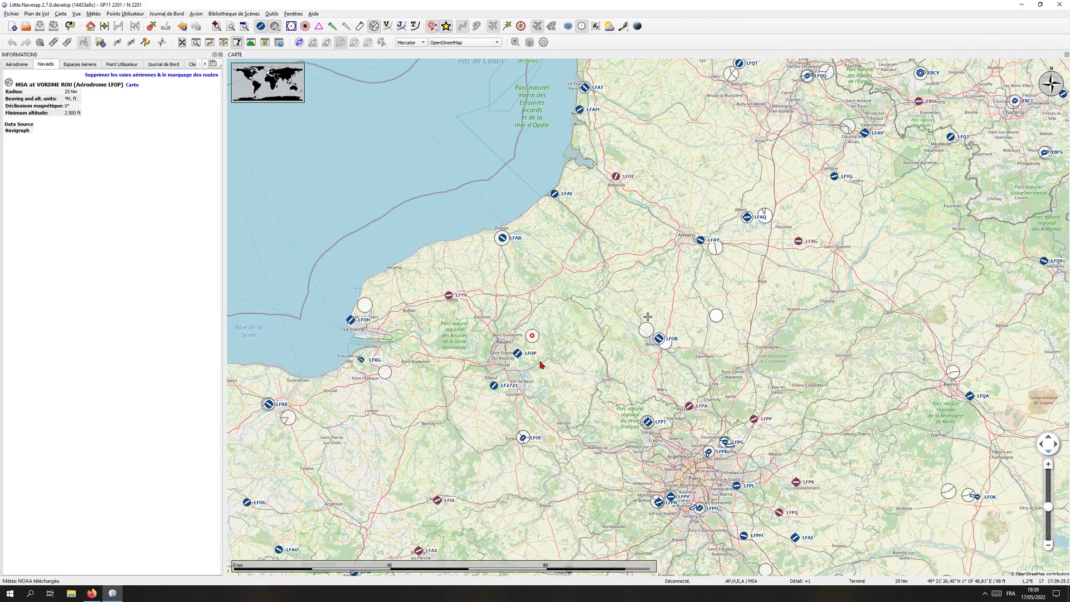
scroll(540, 364, "down", 5)
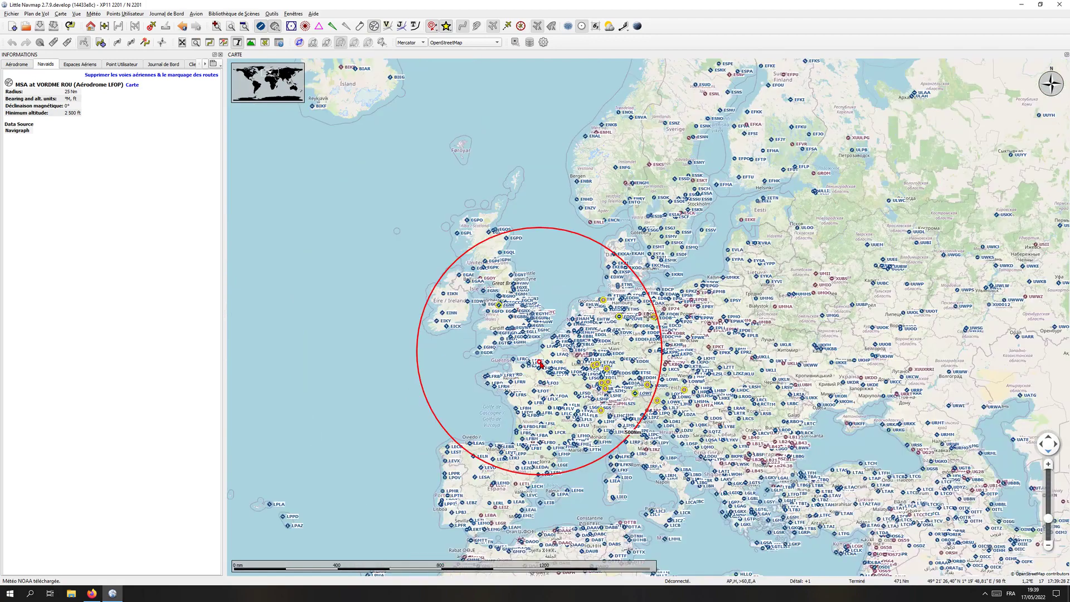
scroll(540, 364, "up", 1)
scroll(539, 364, "down", 2)
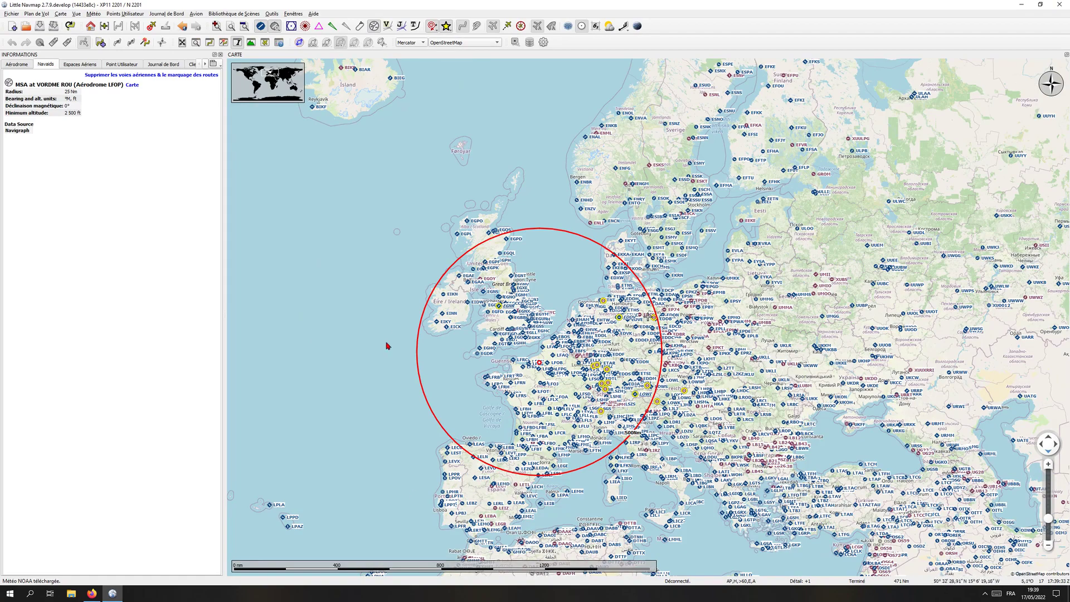
Examine the area covered by the 500 NM ring around the ROU sector, and remove the ring.
scroll(584, 339, "up", 4)
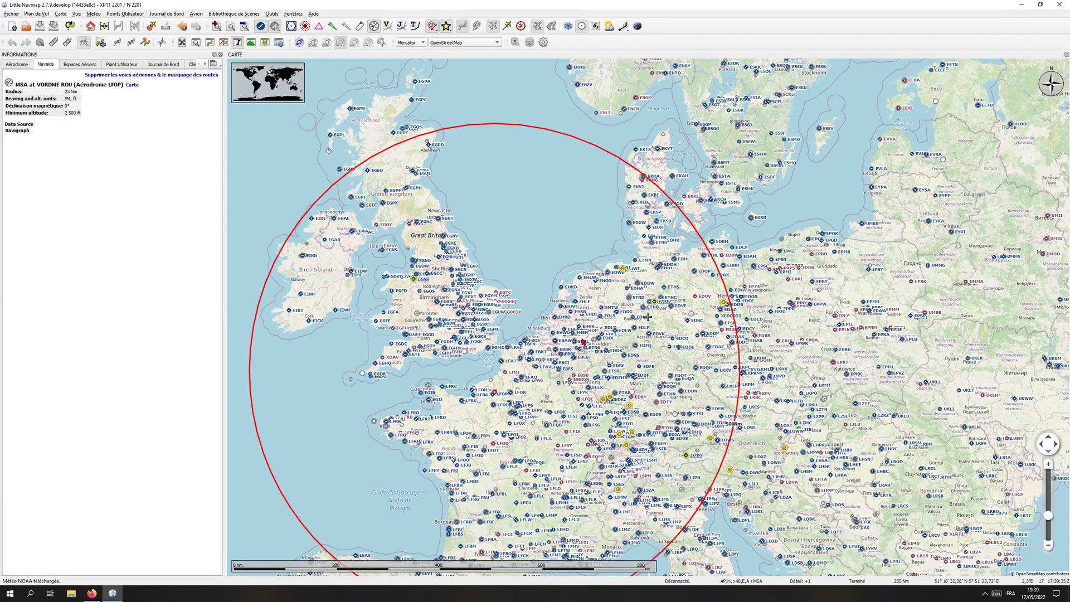
scroll(573, 351, "up", 2)
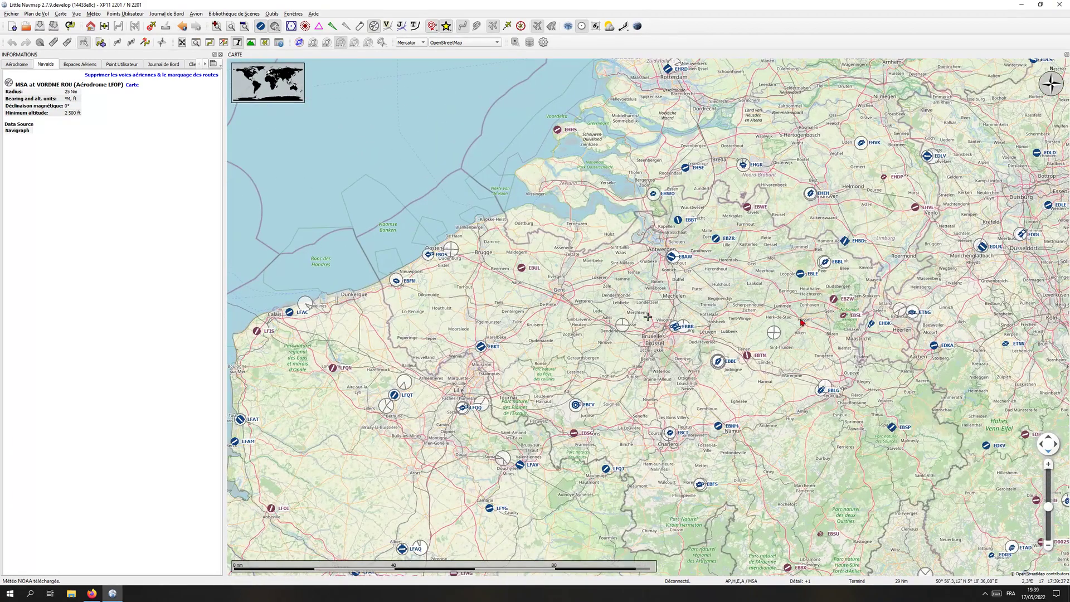
scroll(765, 350, "down", 3)
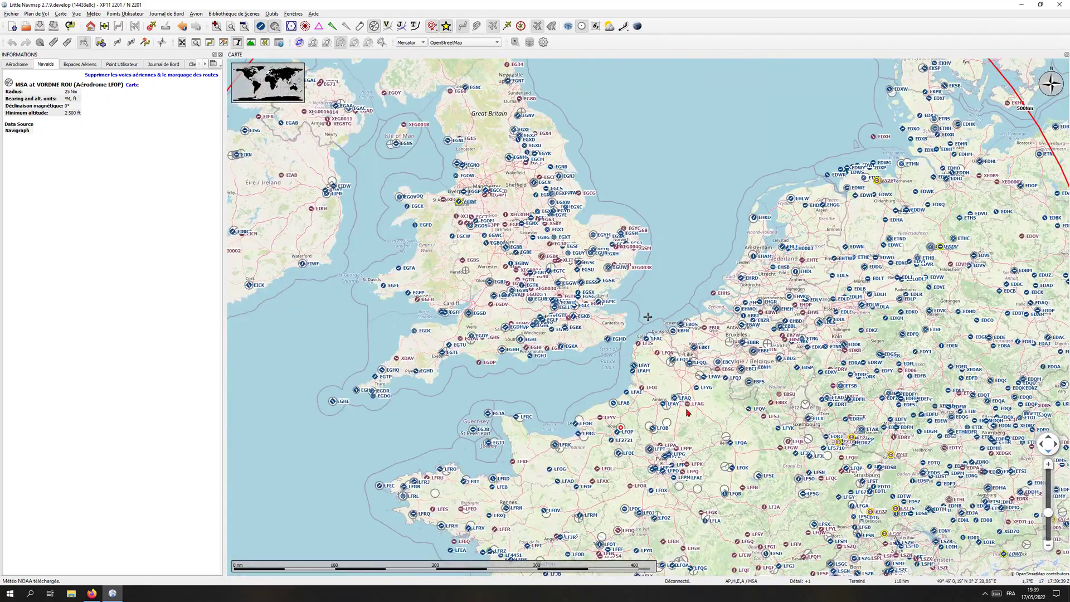
right_click(623, 429)
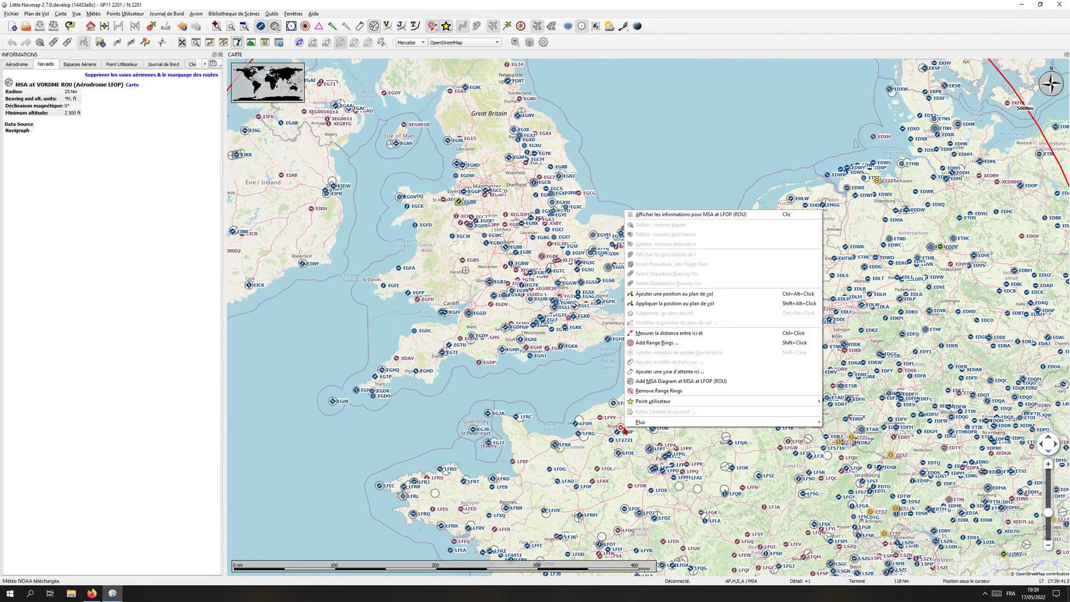
left_click(658, 391)
Locate Bembridge airport (EGHJ) on the Isle of Wight, read its summary and show its full airport information.
scroll(548, 402, "down", 3)
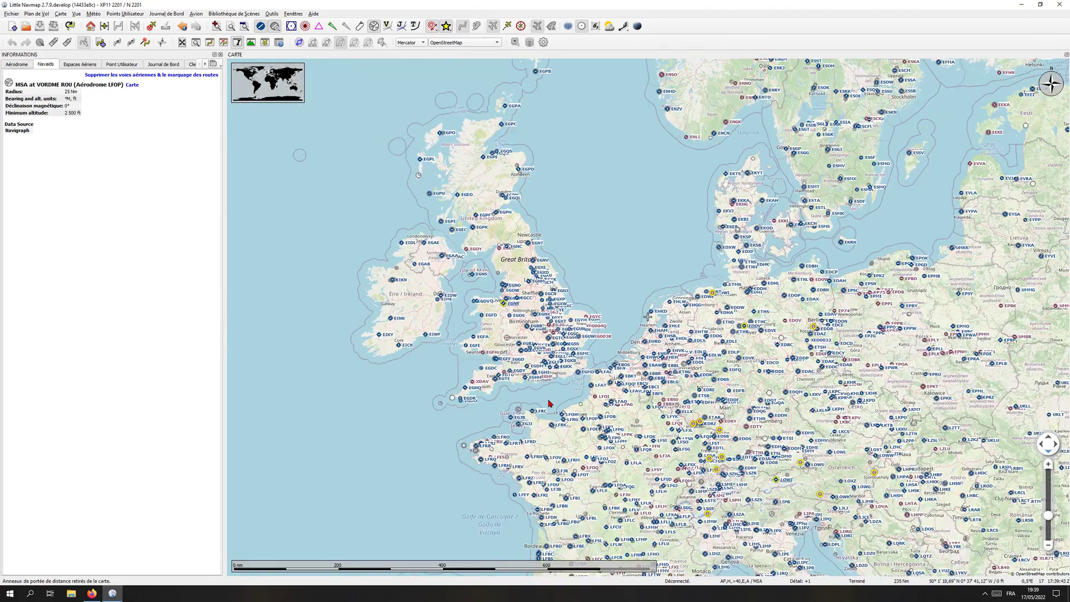
scroll(548, 402, "up", 3)
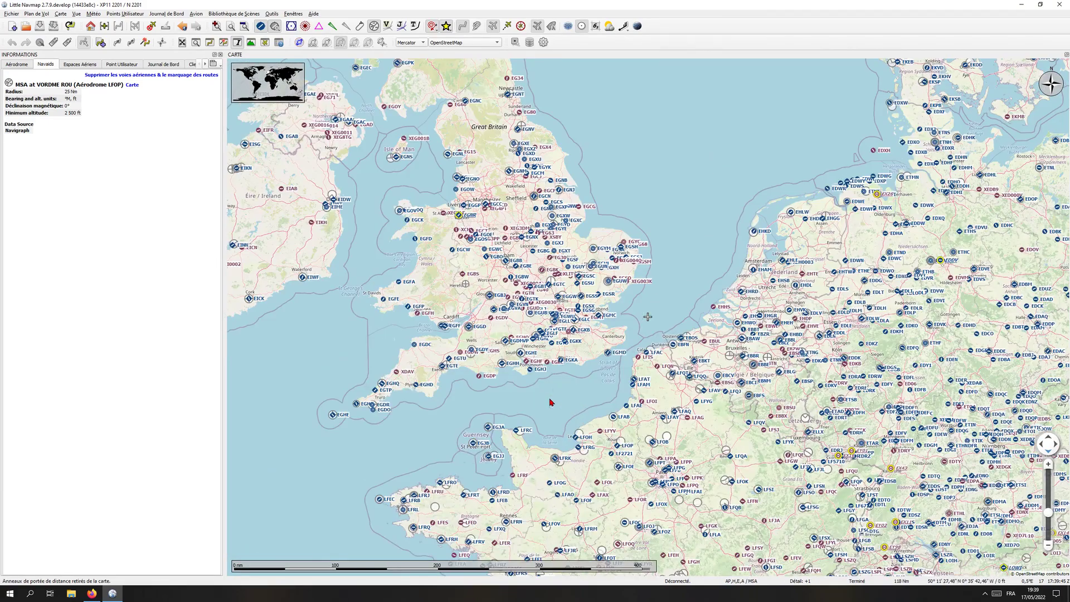
scroll(527, 379, "up", 3)
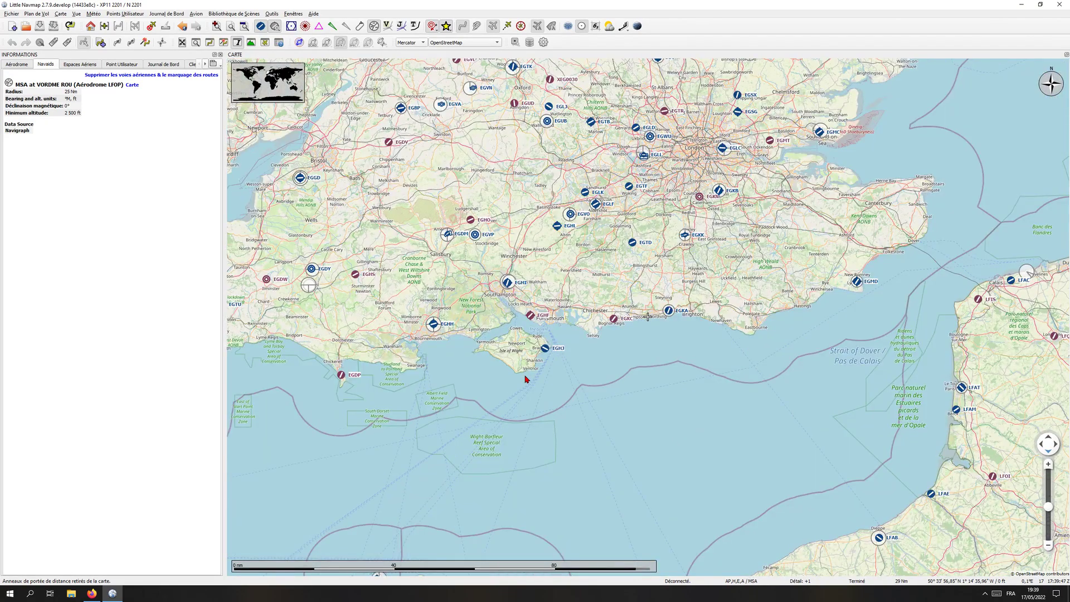
scroll(526, 379, "up", 4)
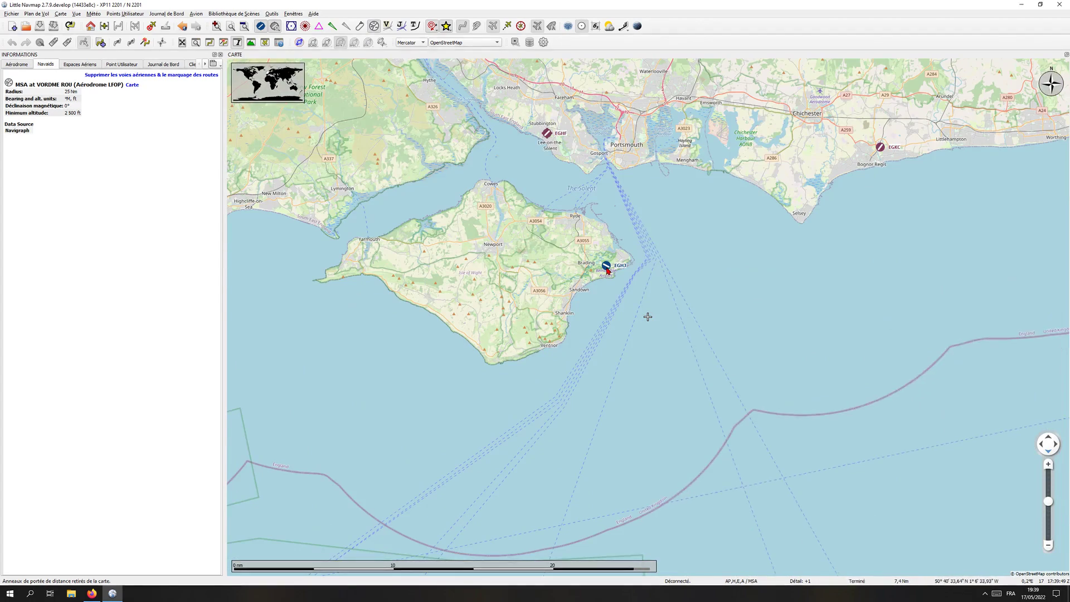
mouse_move(608, 271)
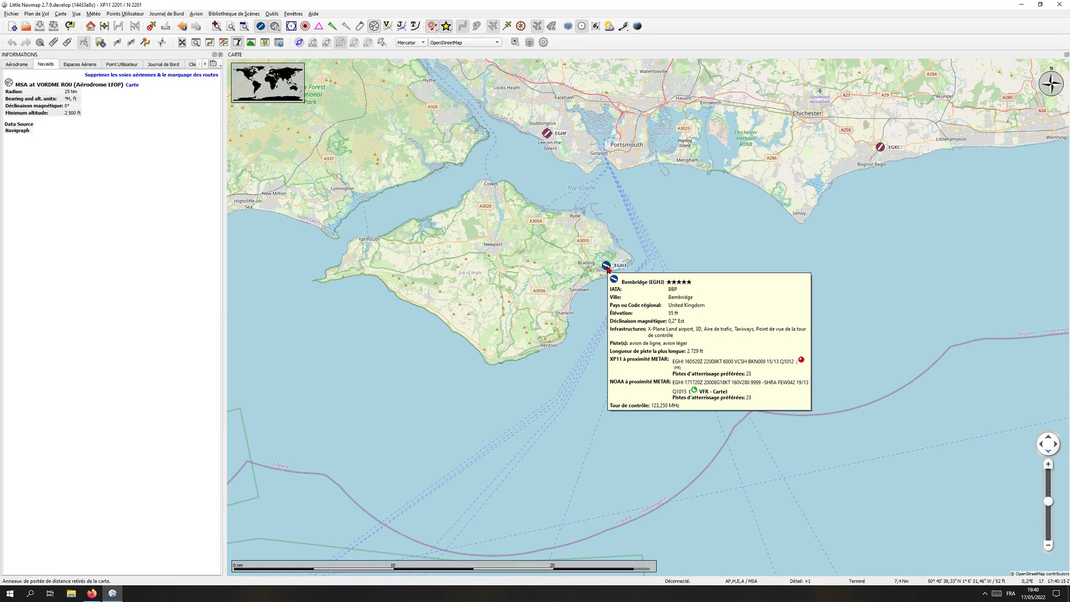
left_click(608, 269)
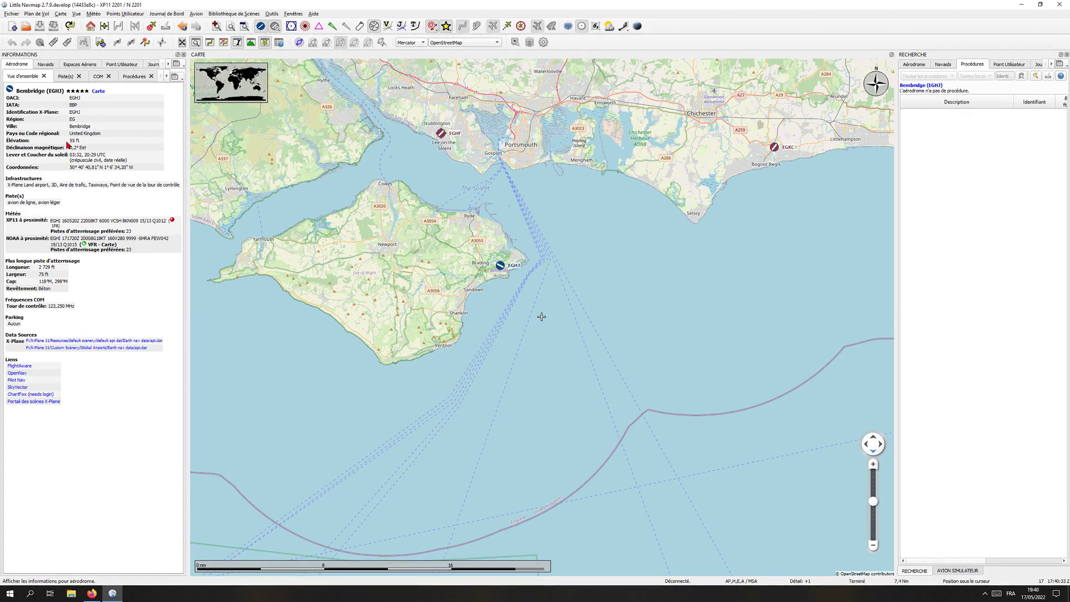
Review Bembridge airport's runway, COM frequency and procedure information.
left_click(63, 73)
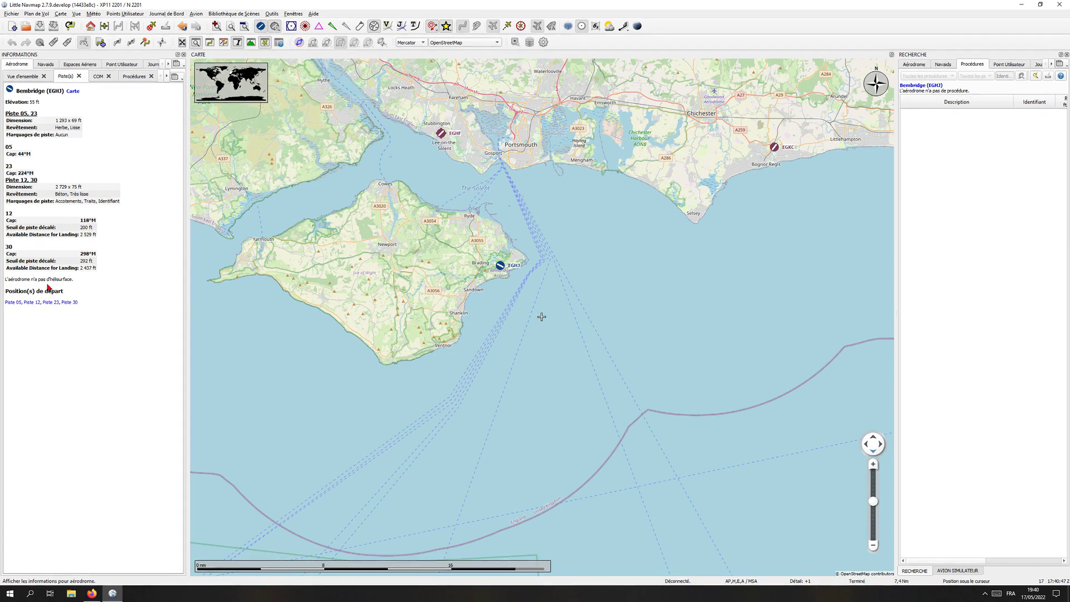
left_click(97, 78)
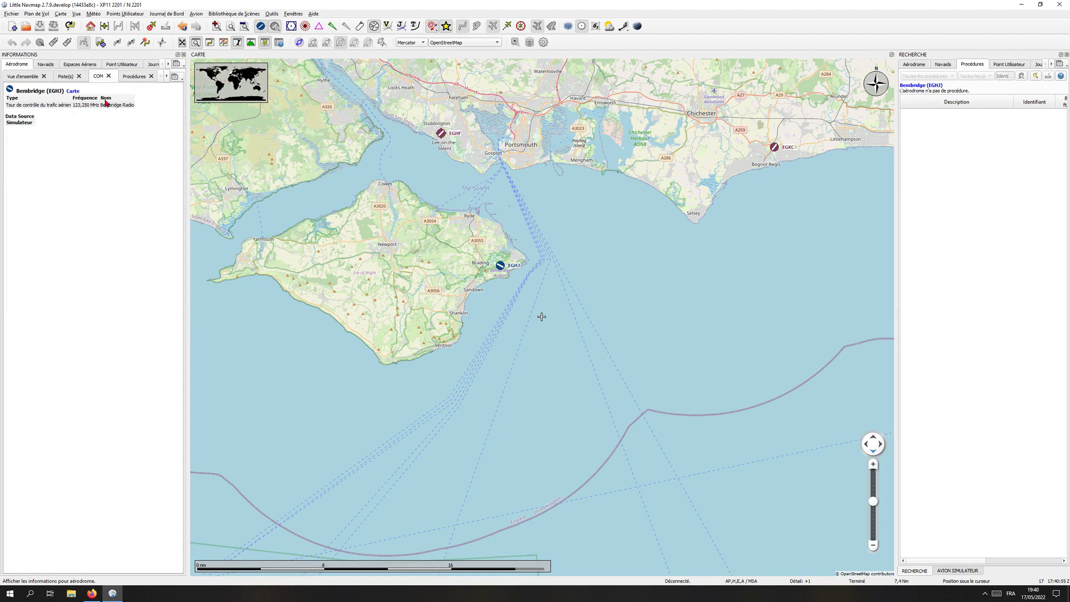
left_click(129, 78)
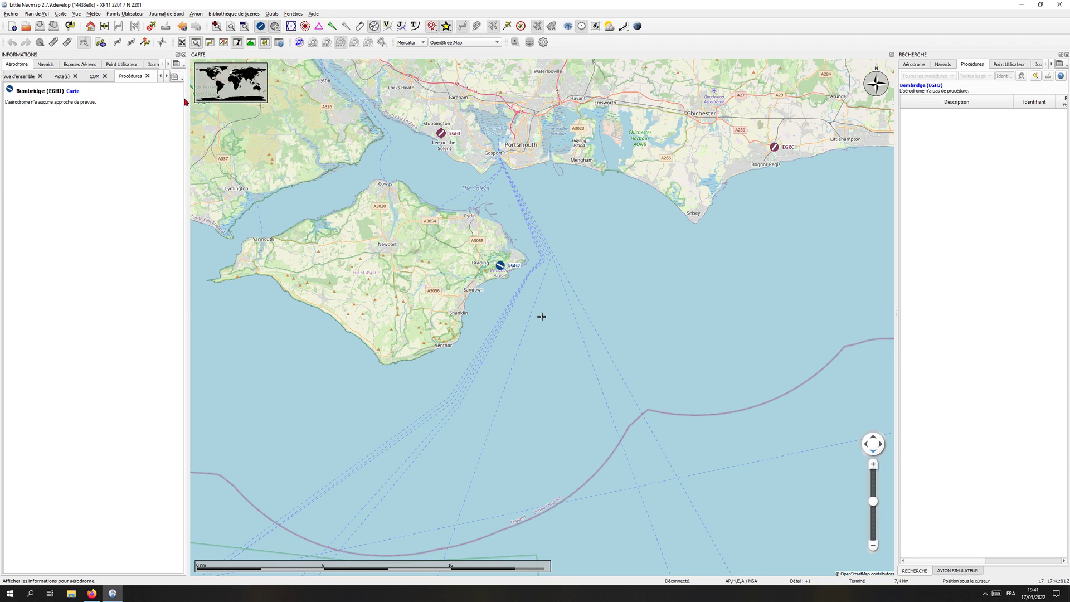
Centre the map on Lee On Solent airport (EGHF) and check its procedures.
left_click(441, 135)
double_click(441, 135)
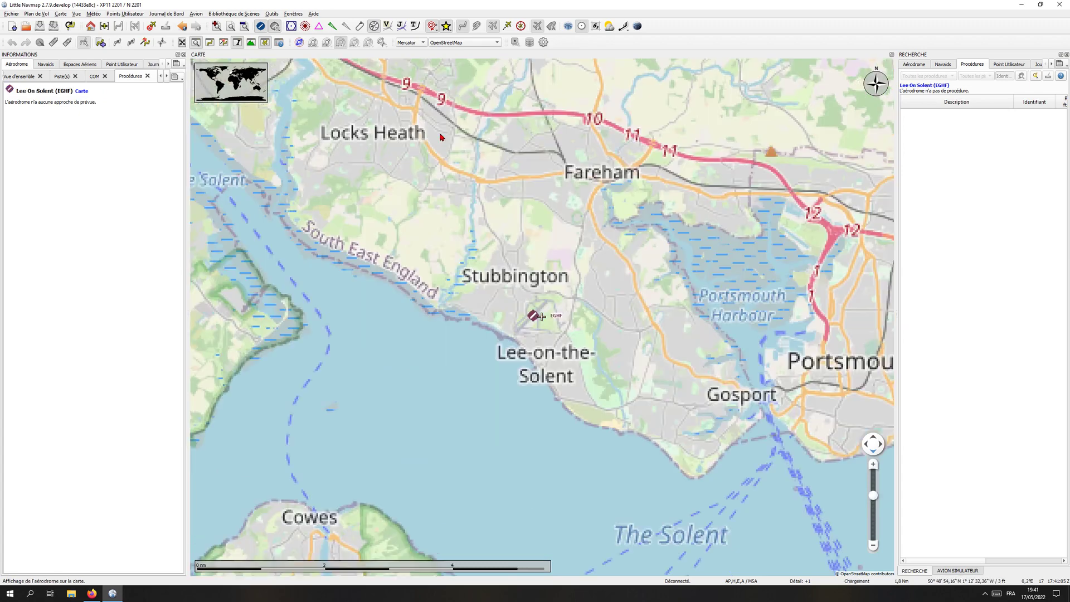
scroll(411, 234, "down", 2)
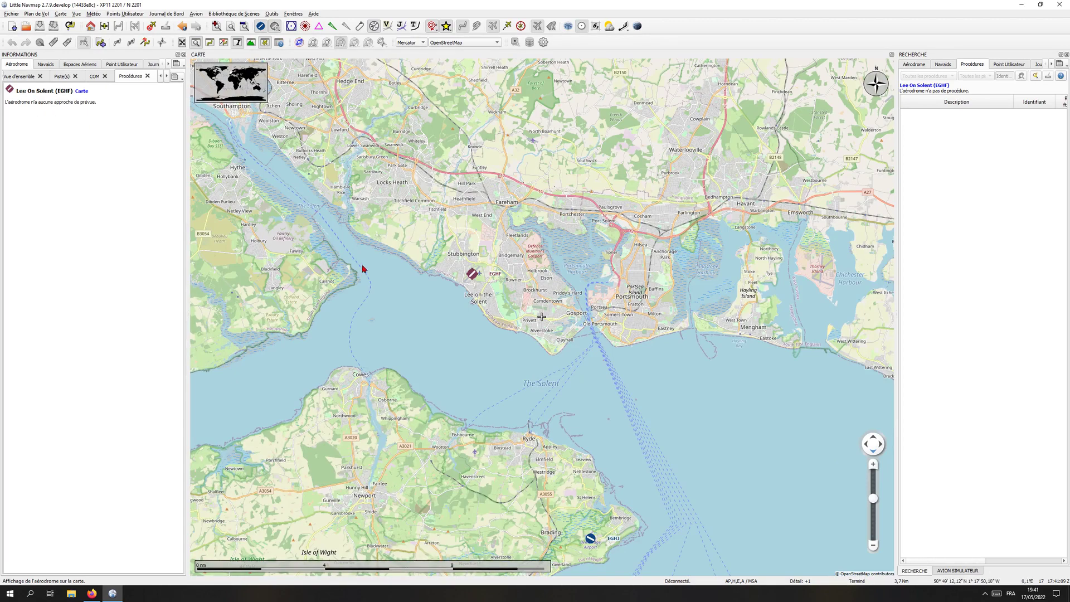
Hide the MSA sectors on the map over the London area.
scroll(362, 269, "down", 3)
left_click_drag(529, 170, 567, 374)
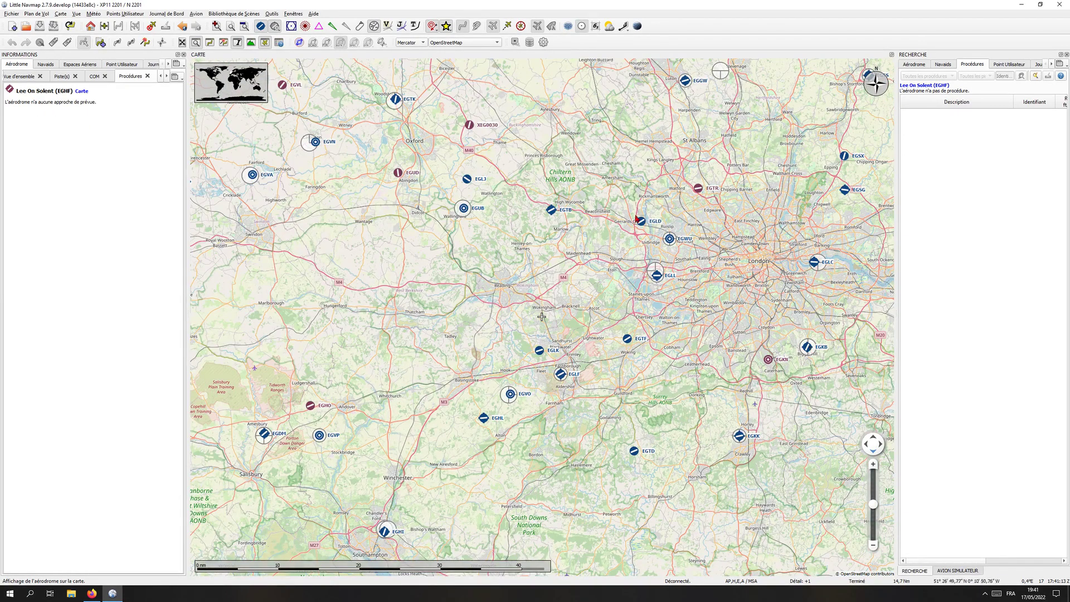
left_click(374, 26)
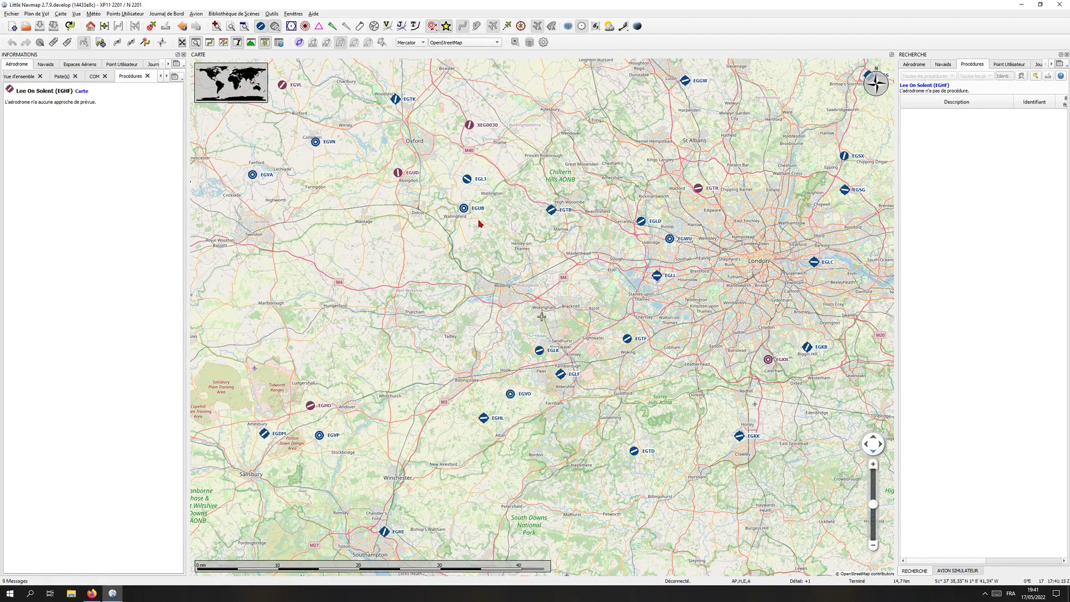
Centre the map on London Heathrow (EGLL), review its procedures and COM frequencies, and view the navaid information.
double_click(657, 277)
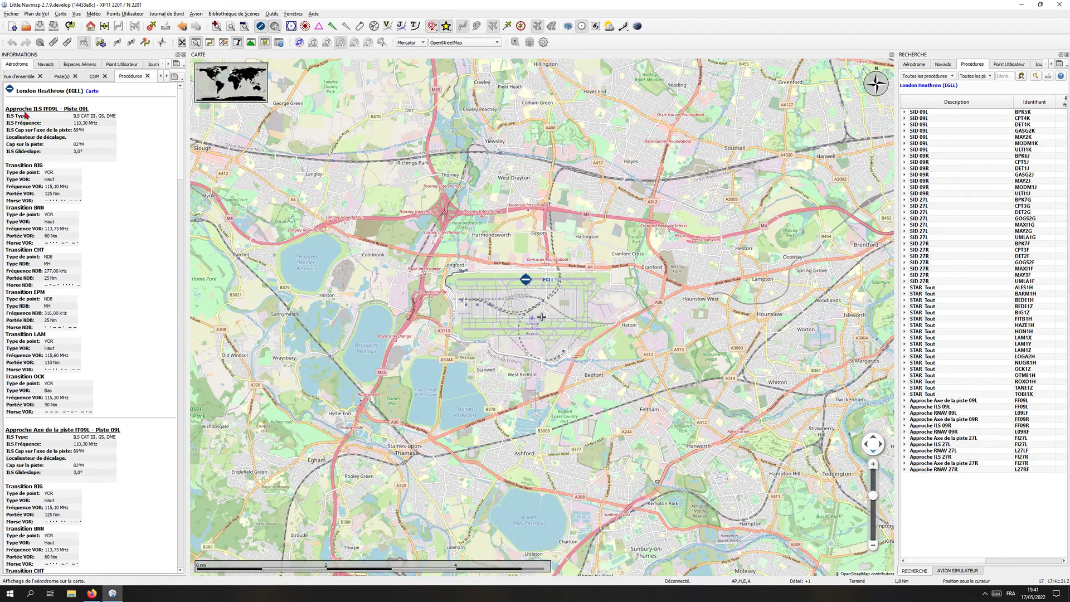
scroll(20, 338, "down", 2)
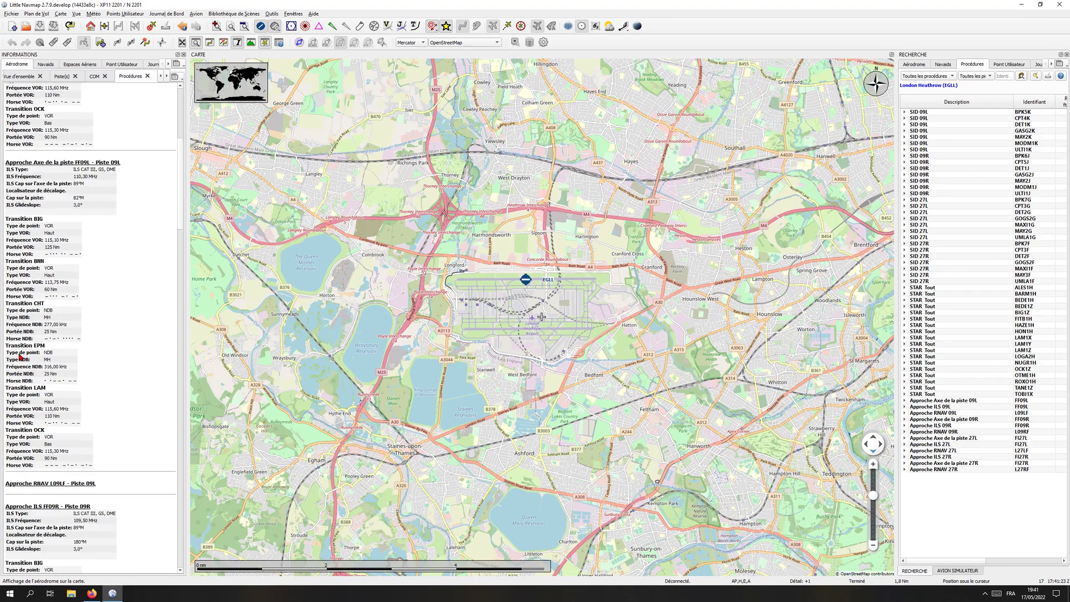
left_click(67, 80)
left_click(93, 77)
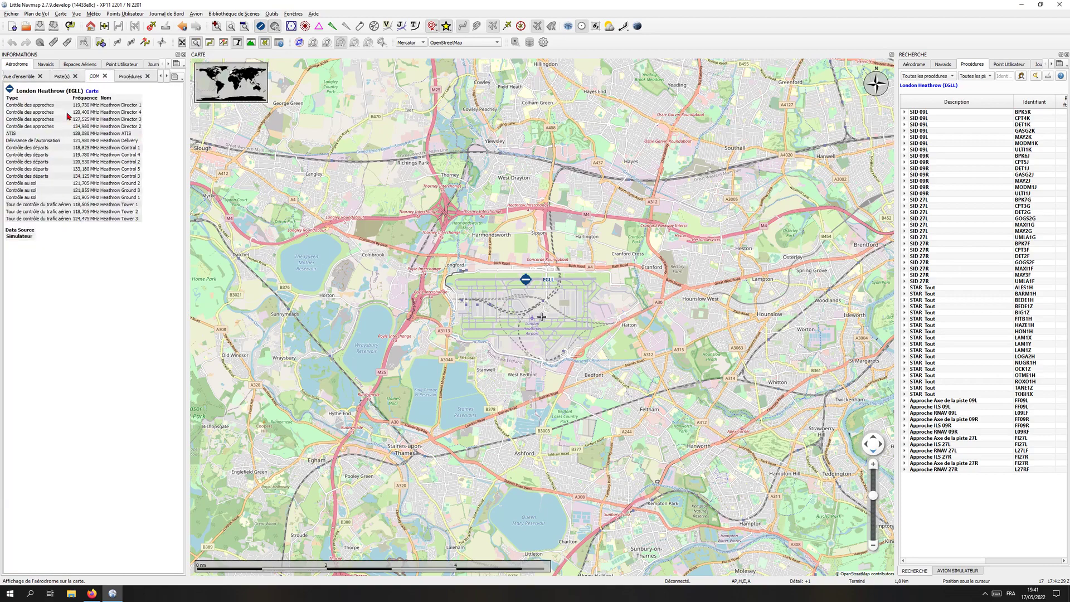
left_click(47, 65)
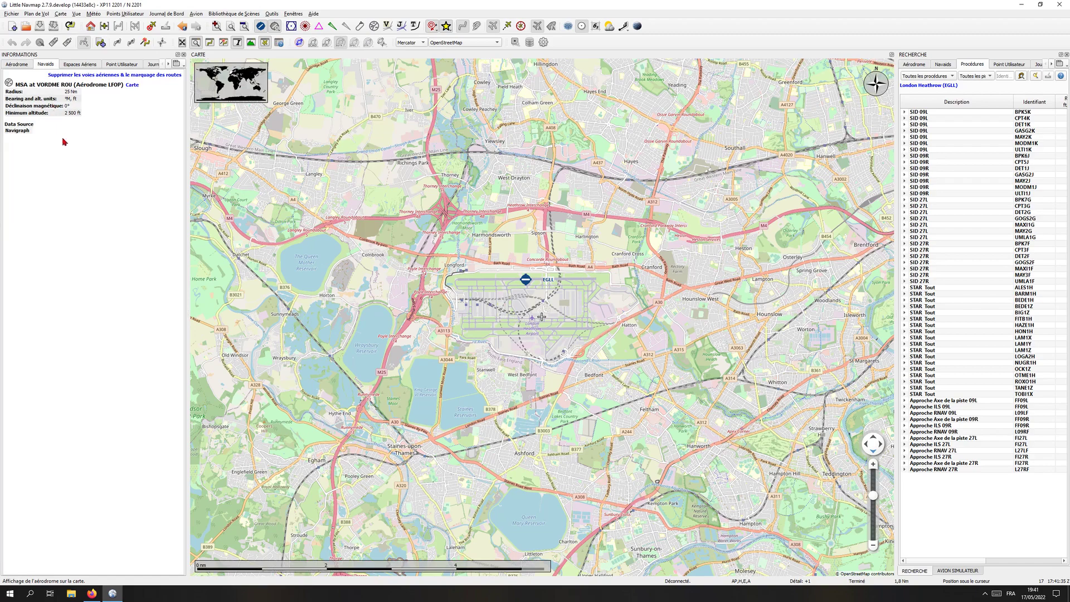
Centre the map on the MSA at VORDME ROU (LFOP) and look over the Rouen area.
left_click(131, 86)
scroll(305, 234, "down", 5)
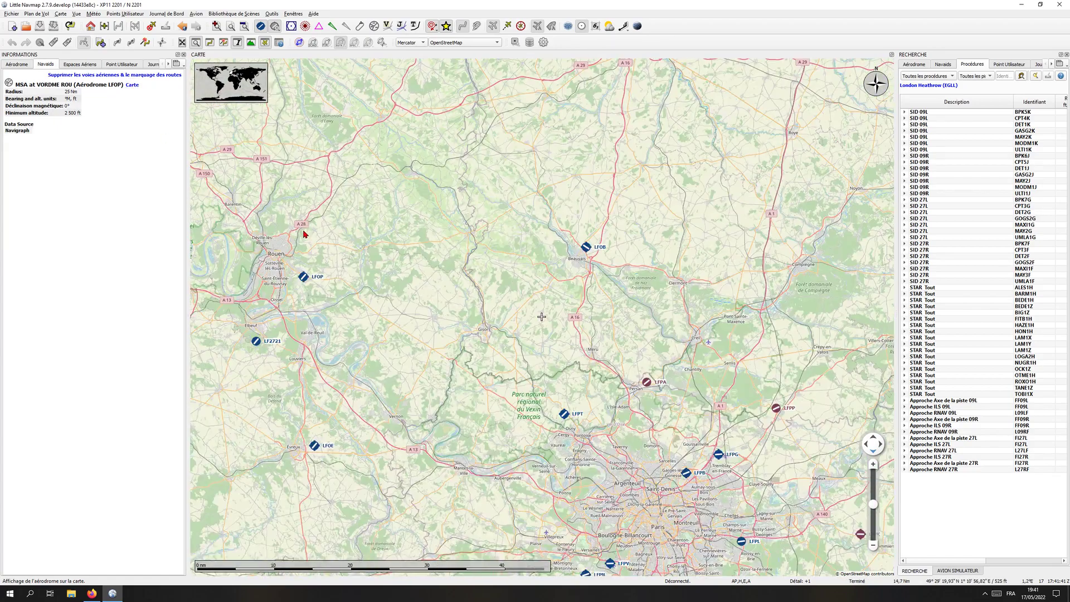
scroll(305, 234, "up", 3)
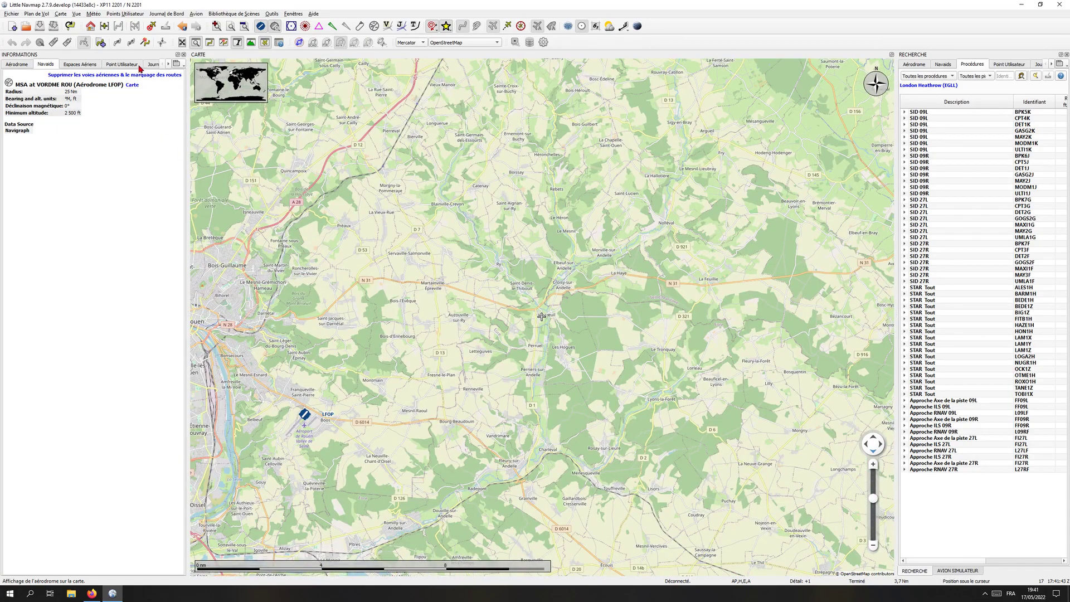
View the logbook and connected-clients information, and bring up the navaid search.
left_click(153, 65)
left_click(167, 65)
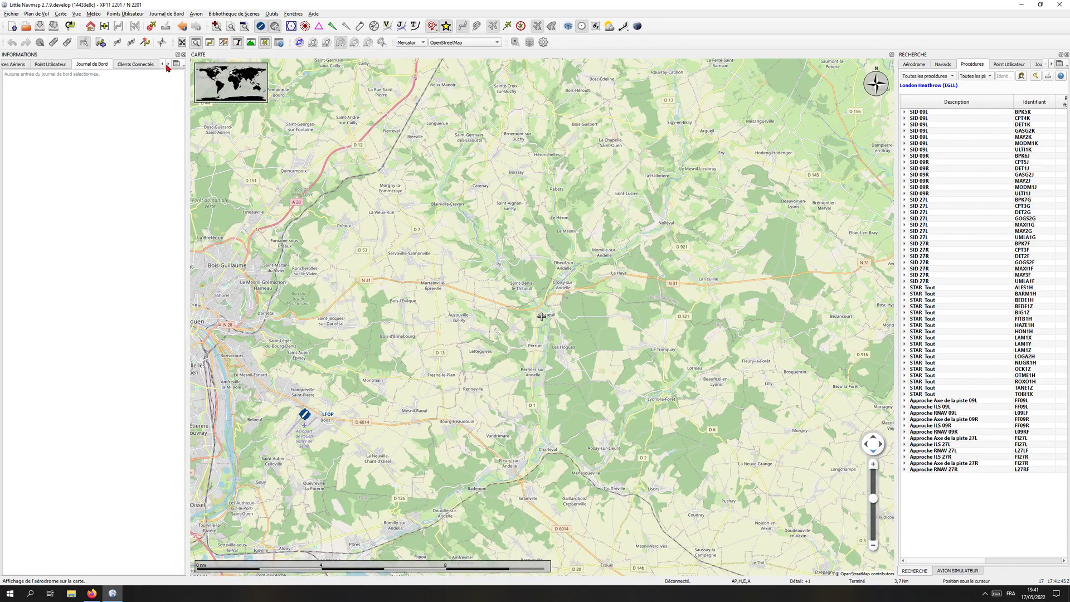
left_click(167, 66)
left_click(145, 65)
left_click(88, 65)
scroll(565, 279, "down", 3)
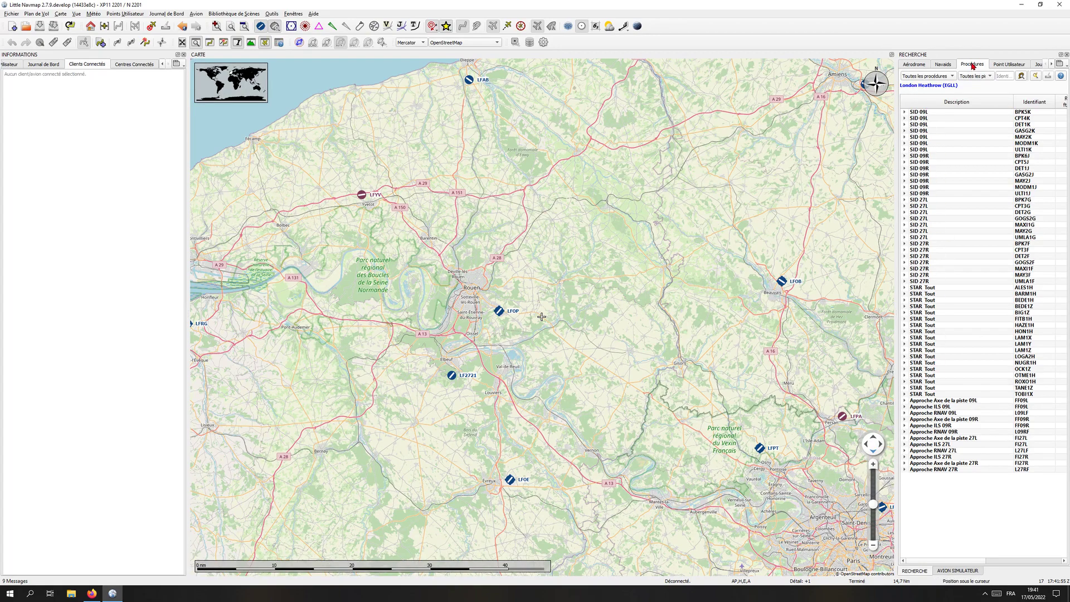
left_click(947, 64)
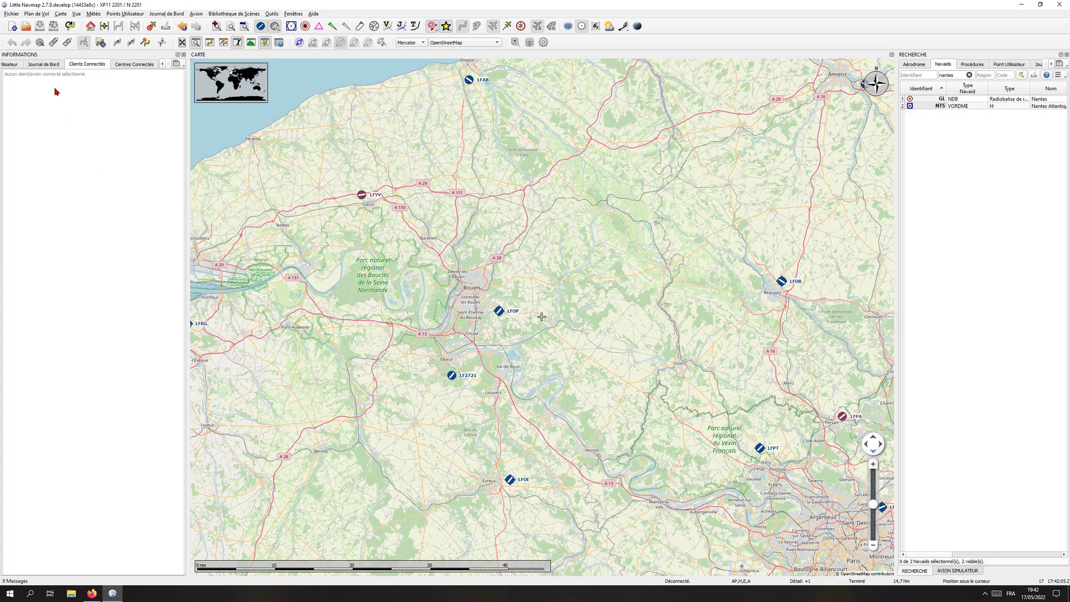
Check the Redon Bains Sur Oust (LFER) summary on the map, and centre on Rennes Saint Jacques (LFRN) with its information and procedures.
scroll(765, 242, "down", 2)
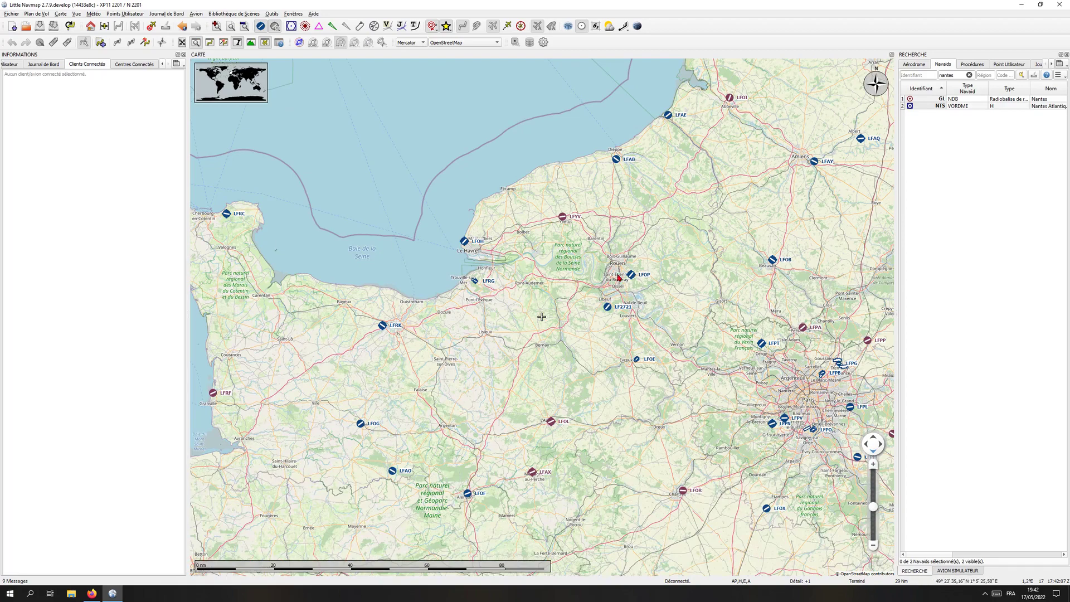
left_click_drag(432, 365, 689, 108)
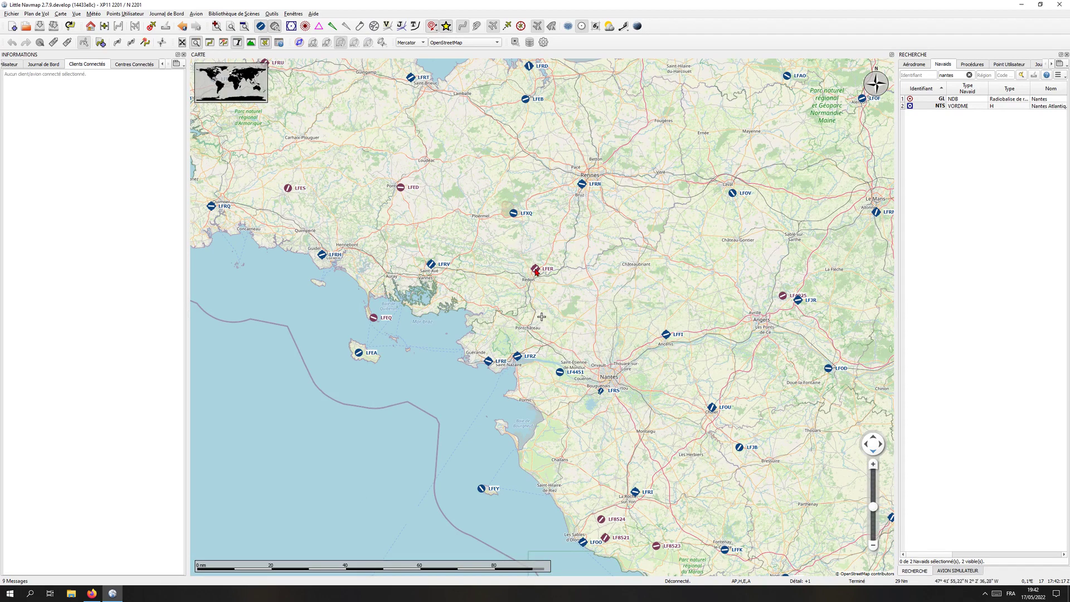
mouse_move(536, 273)
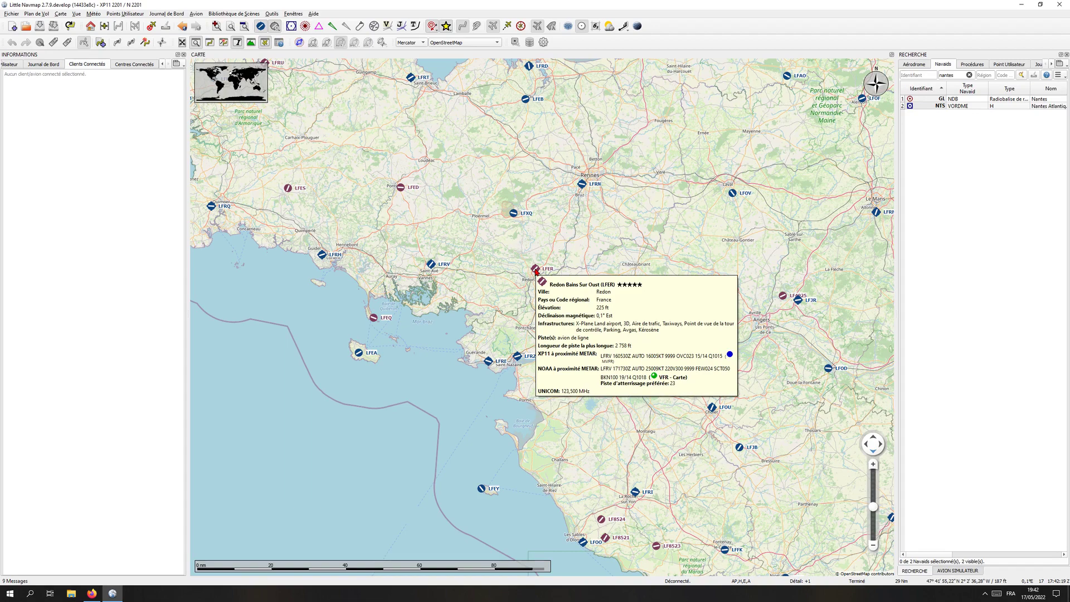
key("Up")
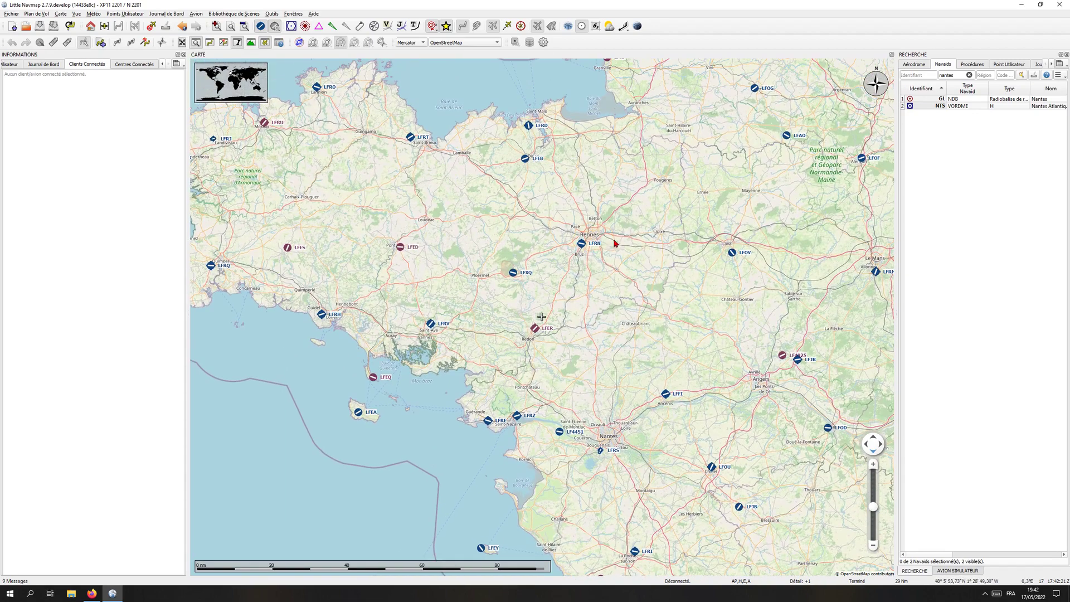
double_click(581, 246)
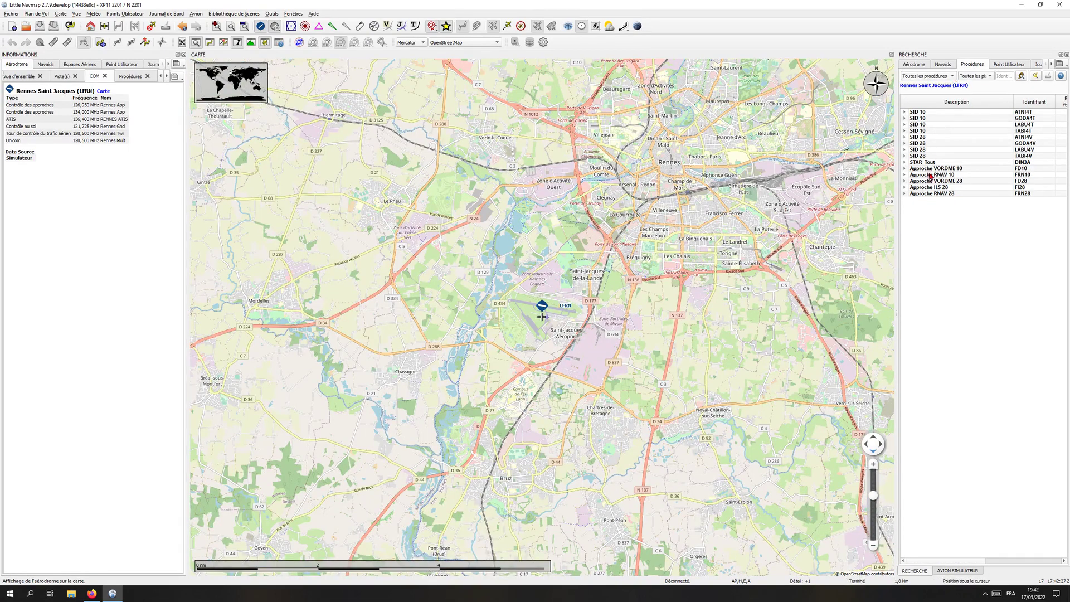
Clear the "nice" name filter from the airport search so all airports are listed.
left_click(942, 64)
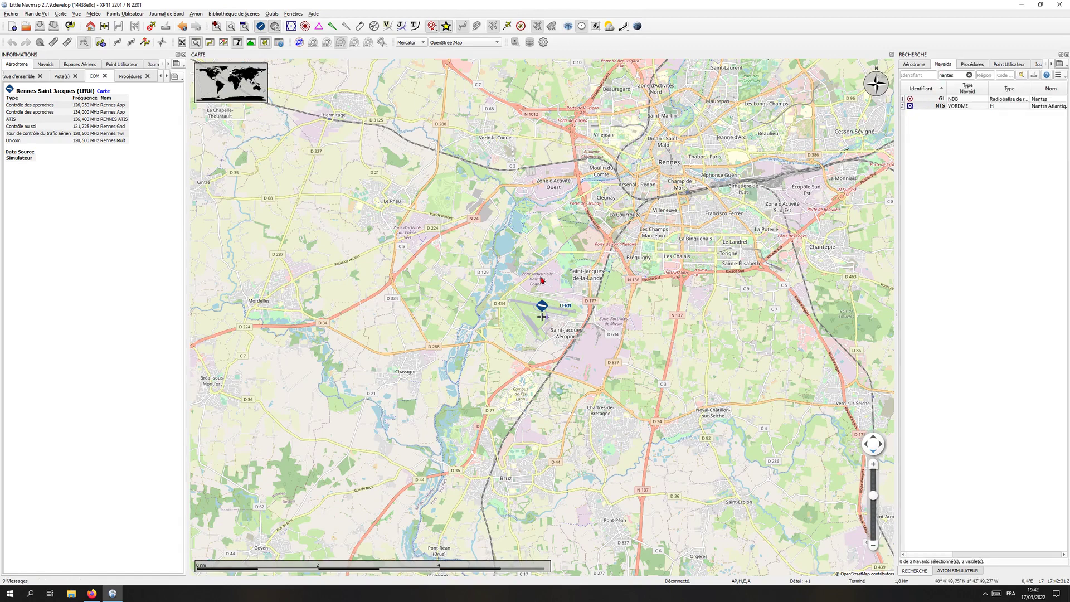
left_click(919, 65)
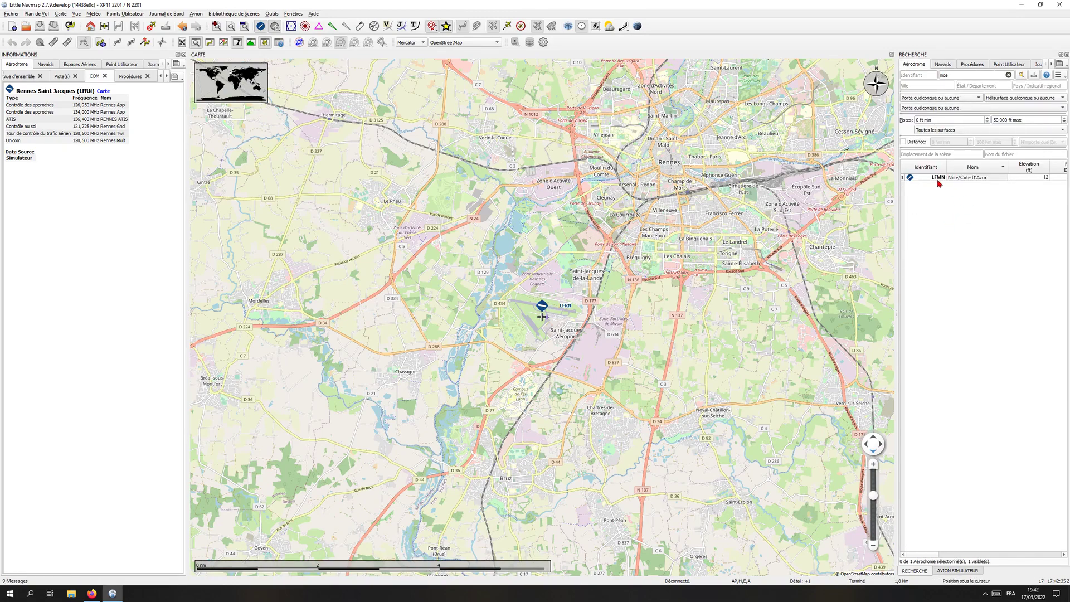
left_click(1008, 74)
left_click(943, 65)
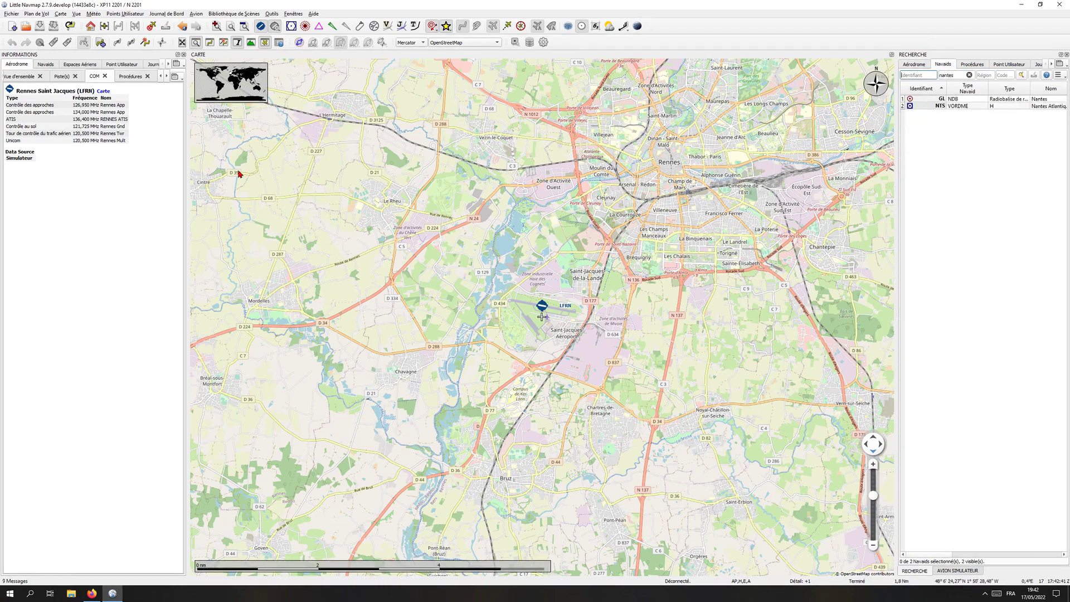
left_click_drag(128, 141, 98, 89)
left_click(148, 223)
left_click(923, 65)
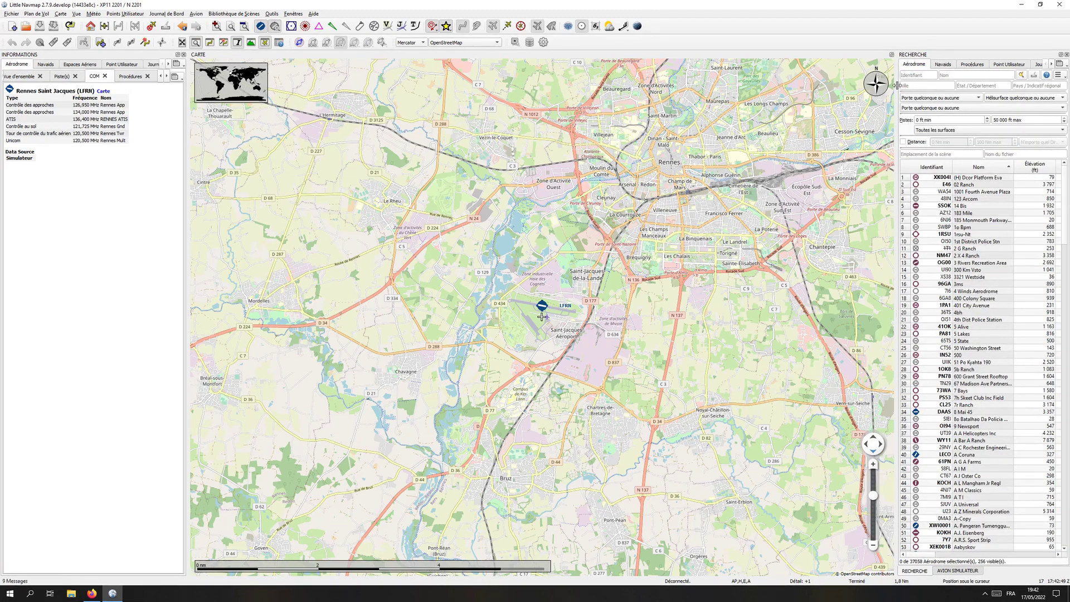
Widen the search area, search the airports for identifier LFRS and centre the map on Nantes Atlantique.
left_click_drag(896, 83, 703, 83)
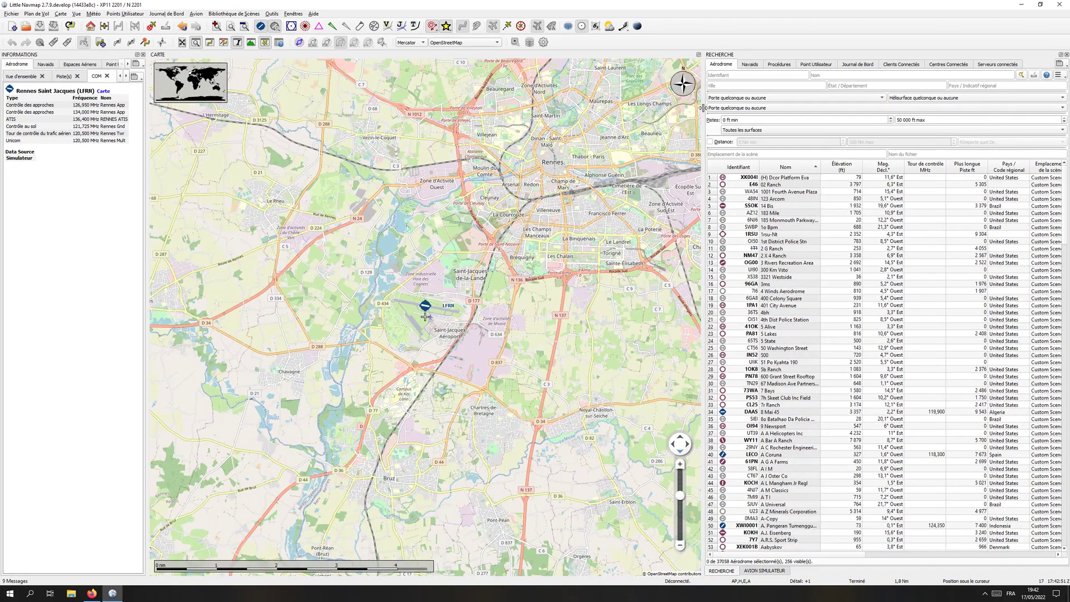
left_click(765, 76)
type("LFRS")
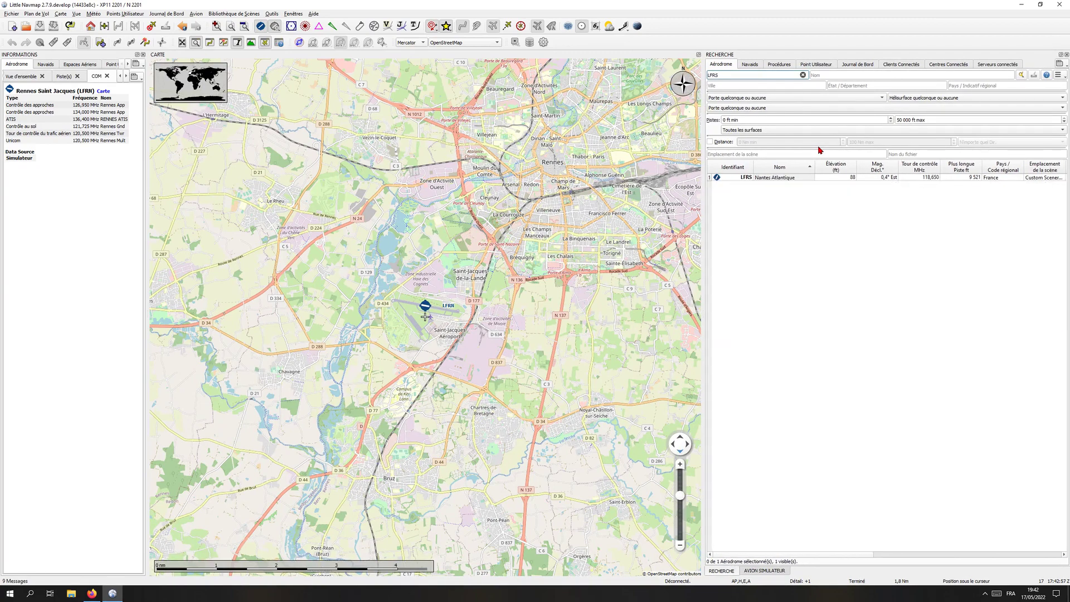
double_click(728, 179)
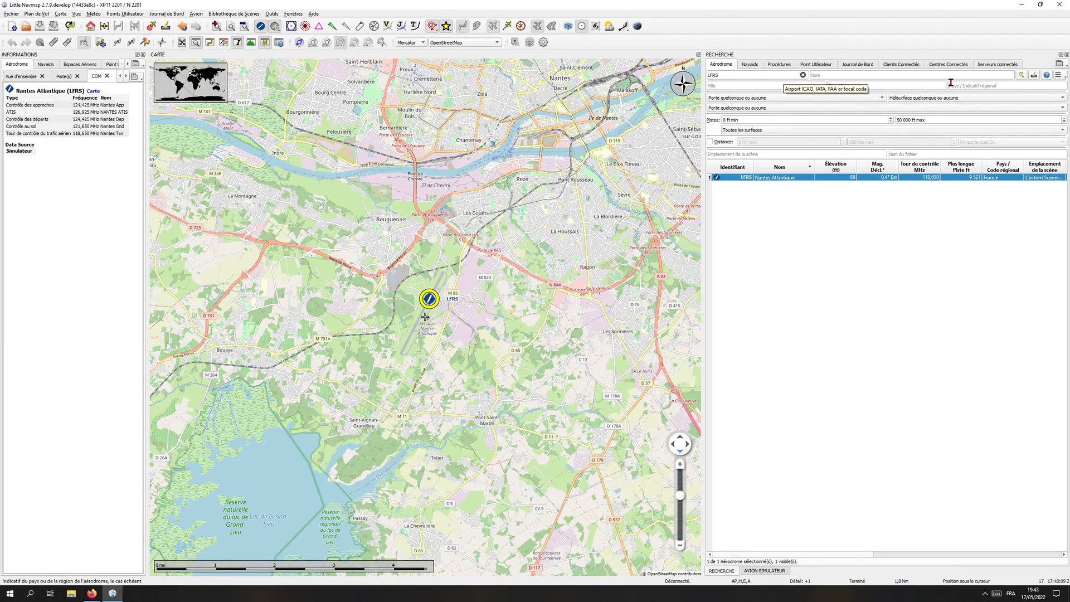
Search the navaids for identifier LGL with the "nantes" name filter cleared, and show the Laigle VORDME on the map.
left_click(750, 64)
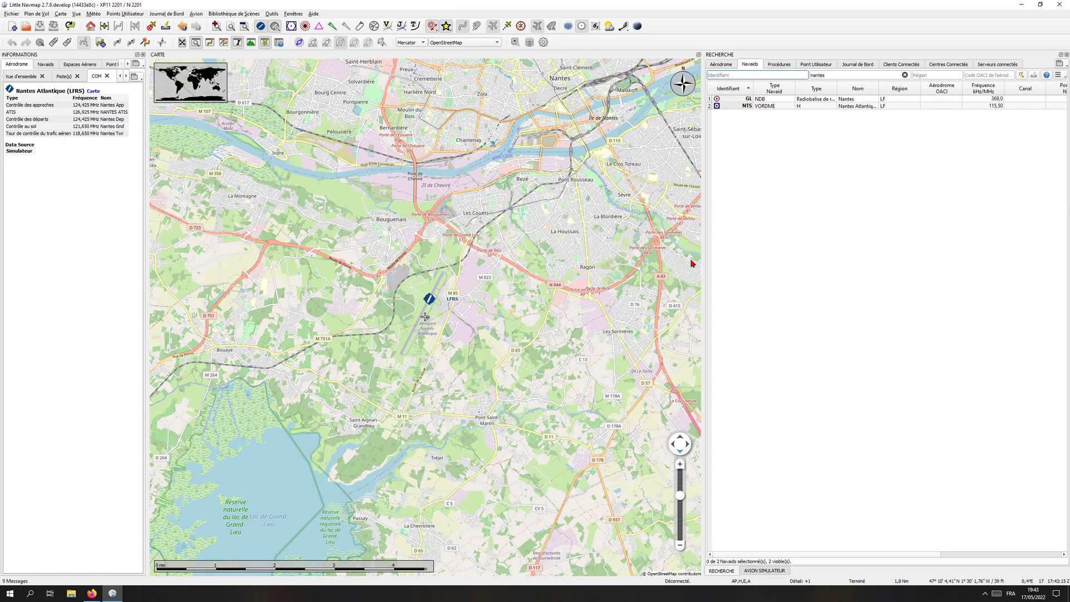
type("L")
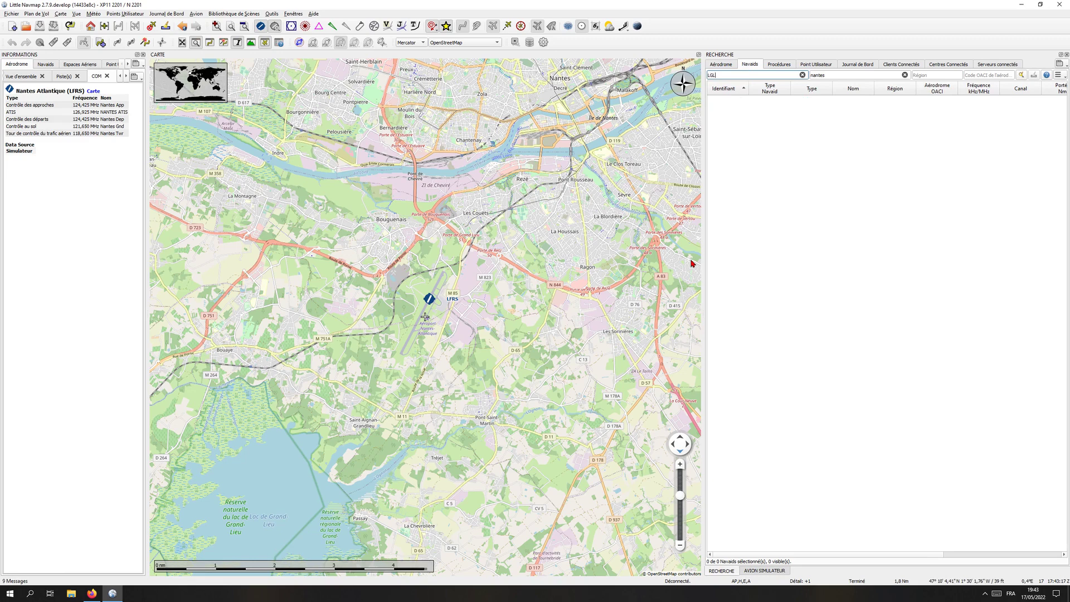
type("cL")
left_click(904, 75)
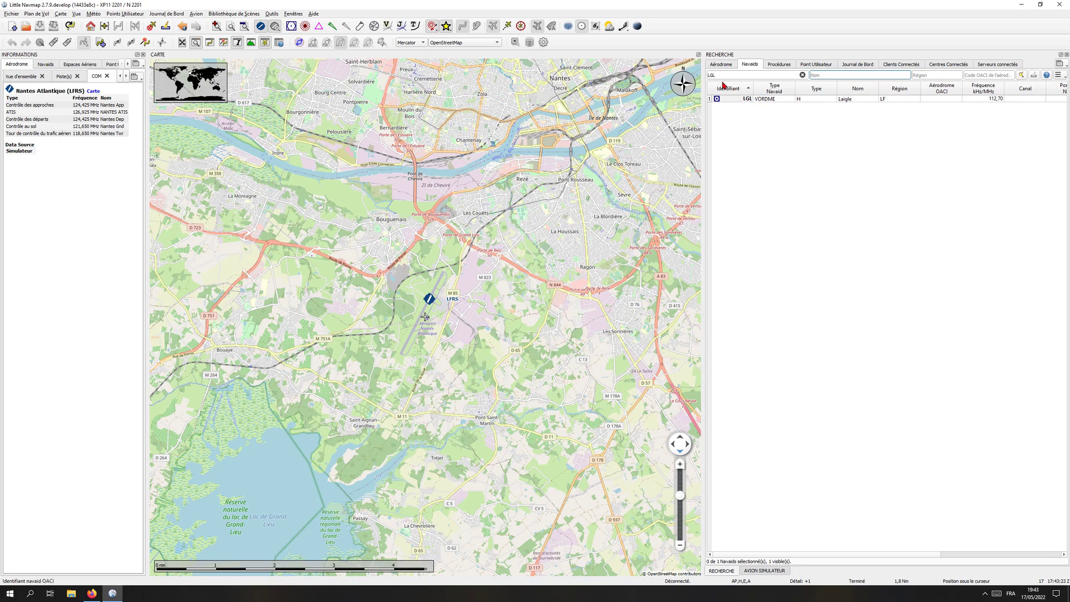
double_click(768, 100)
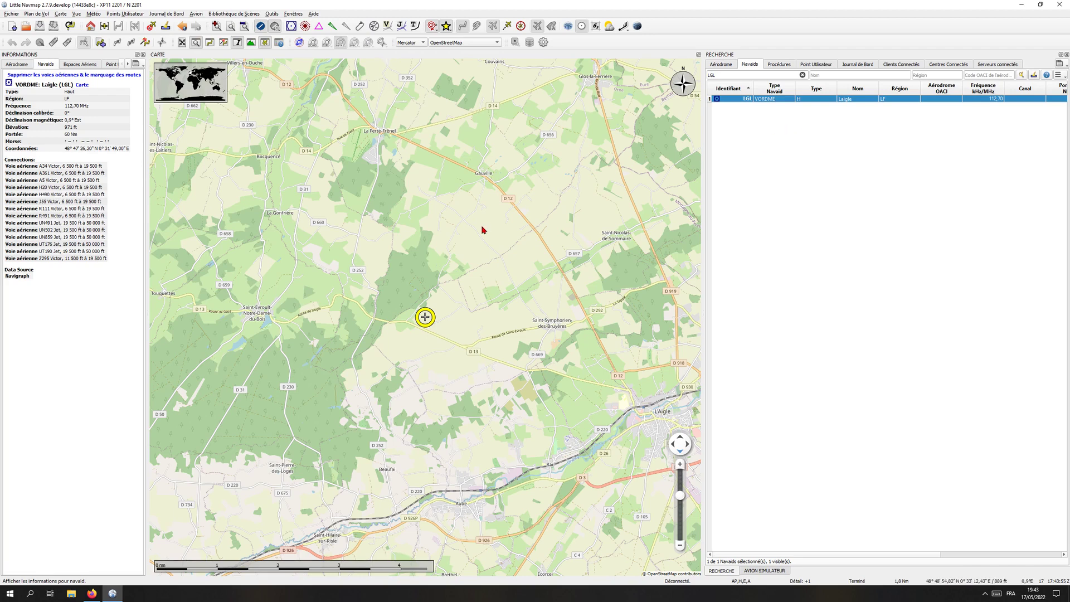
scroll(414, 237, "down", 2)
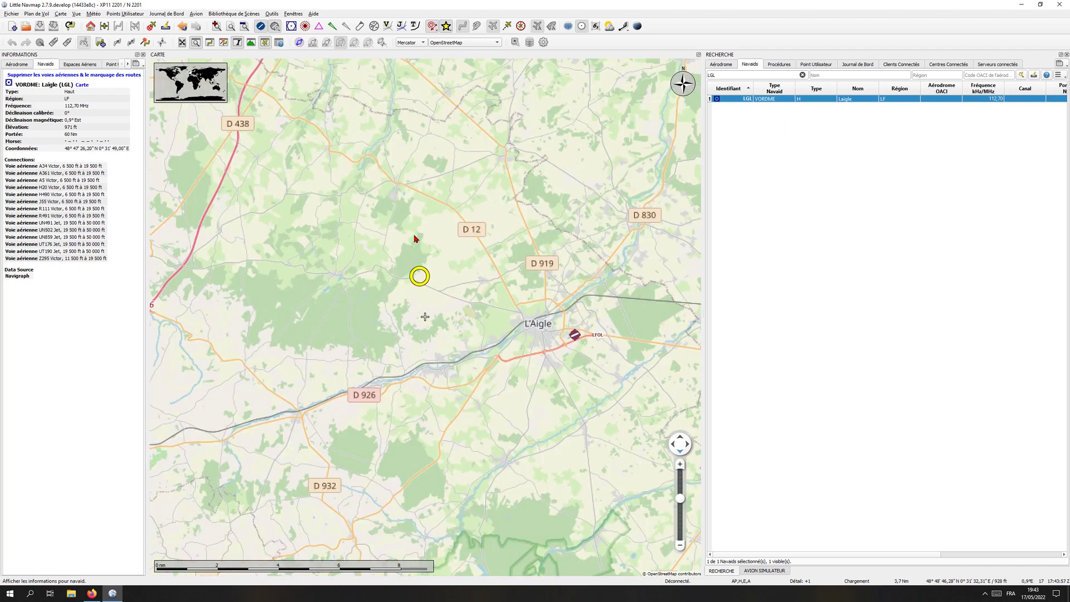
scroll(413, 236, "down", 2)
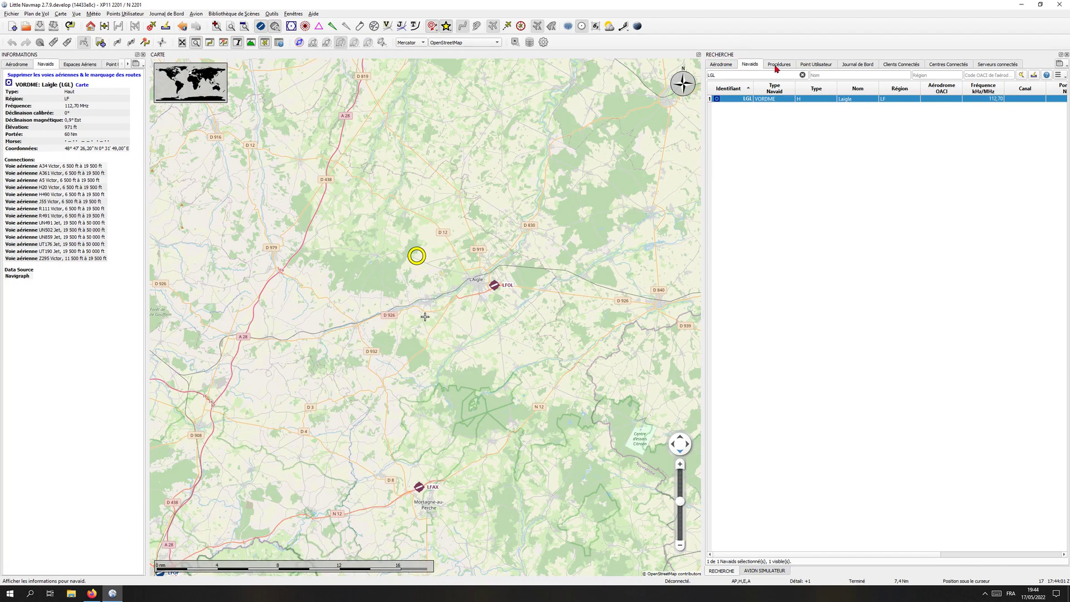
Show the procedure list of Rennes Saint Jacques airport (LFRN).
left_click(779, 66)
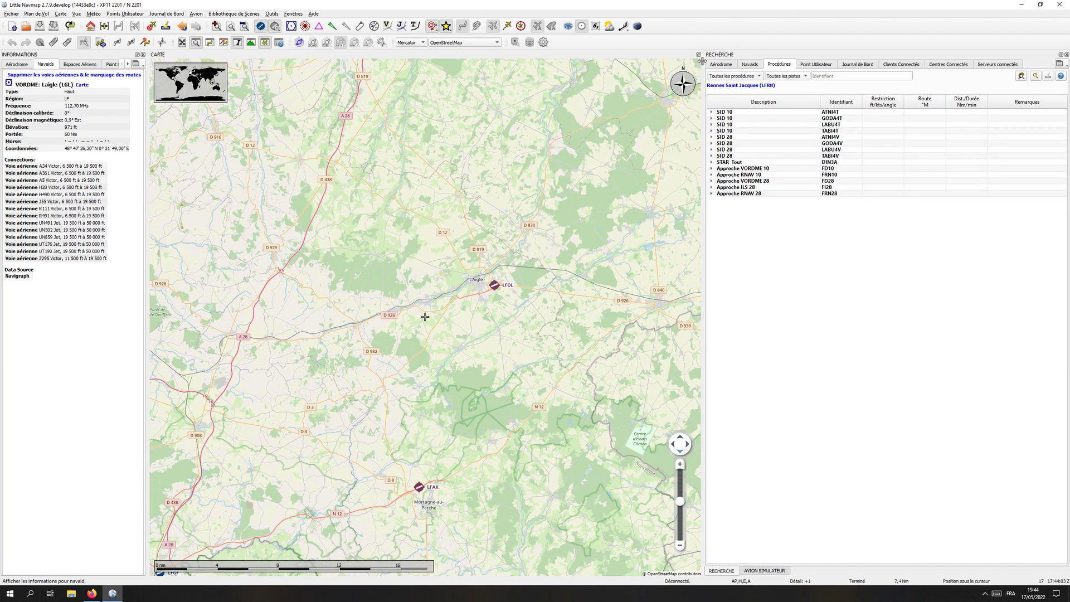
Look through the search pages for user points, the logbook and connected clients.
left_click(805, 66)
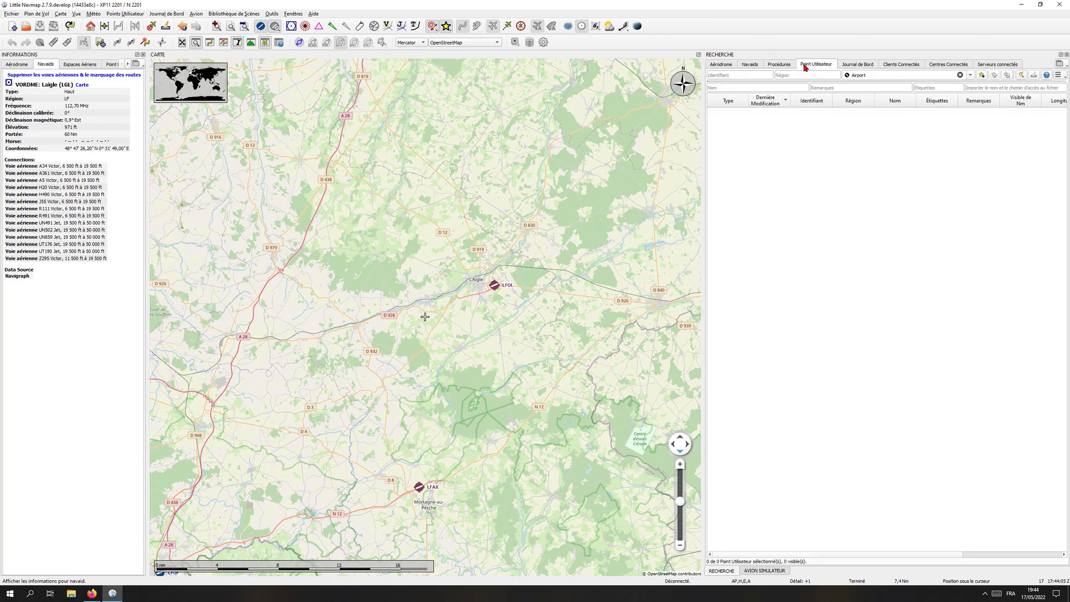
left_click(851, 66)
left_click(896, 65)
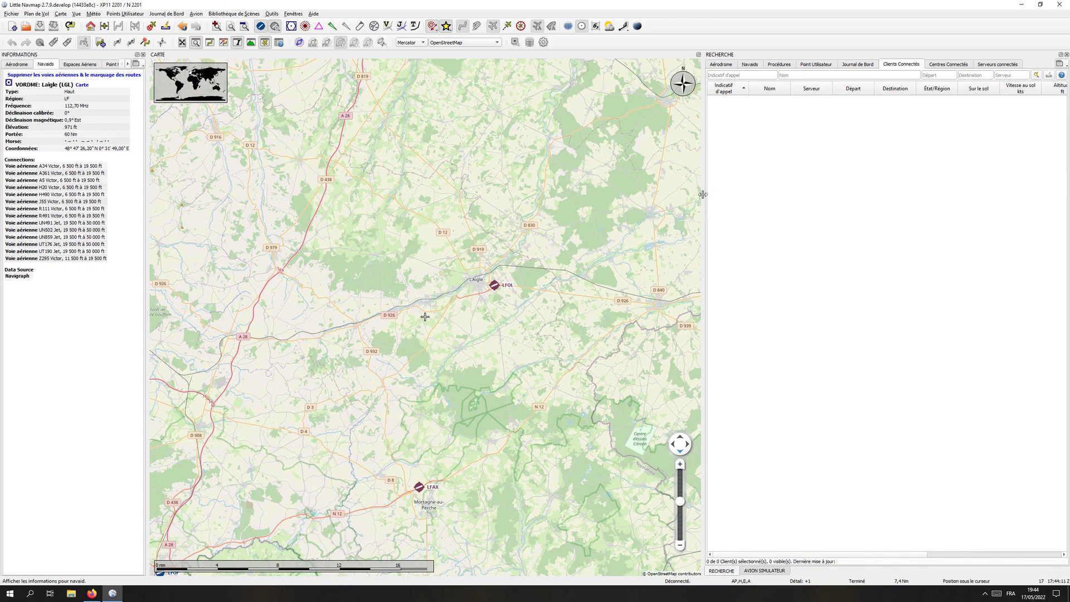
Narrow the search pane to give the map more width.
left_click_drag(703, 194, 817, 206)
scroll(574, 301, "down", 5)
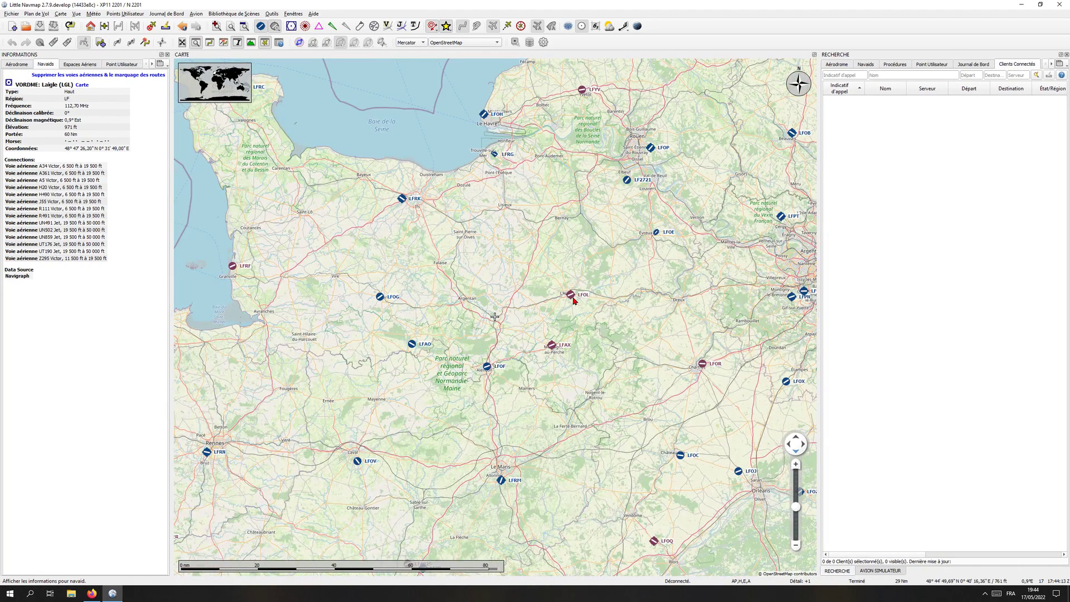
scroll(574, 299, "down", 2)
left_click_drag(508, 288, 513, 294)
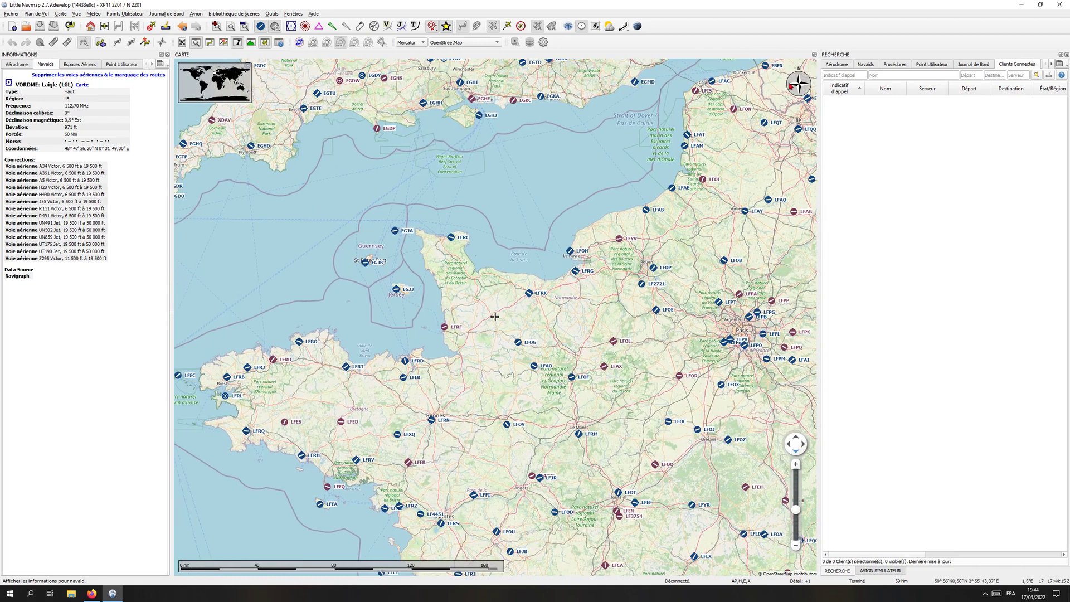
Clear the identifier filter in the airport search and look up airports by the name PARIS.
left_click(841, 66)
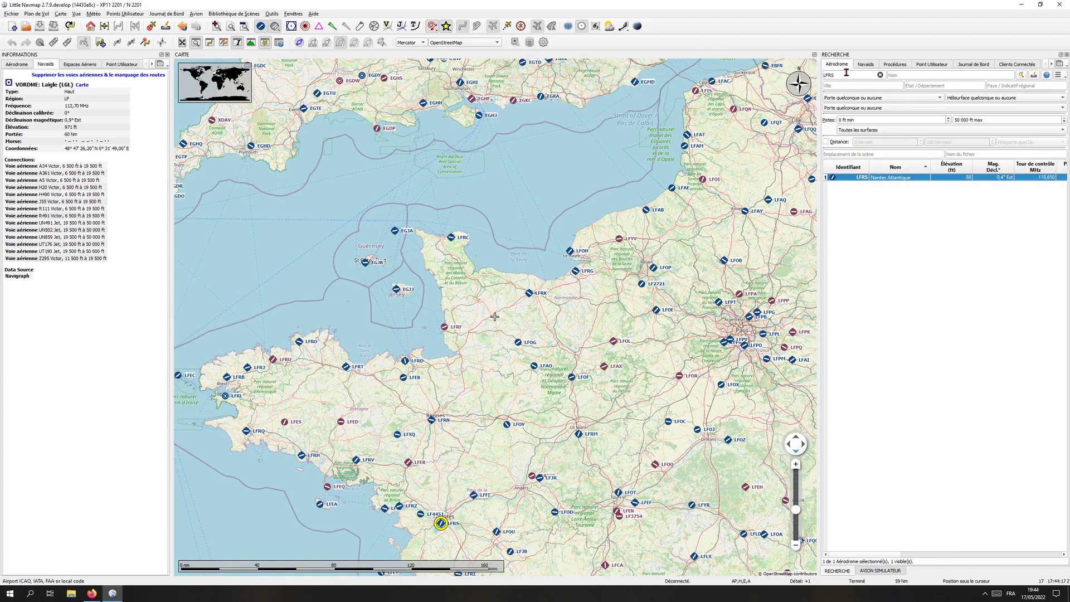
left_click(880, 76)
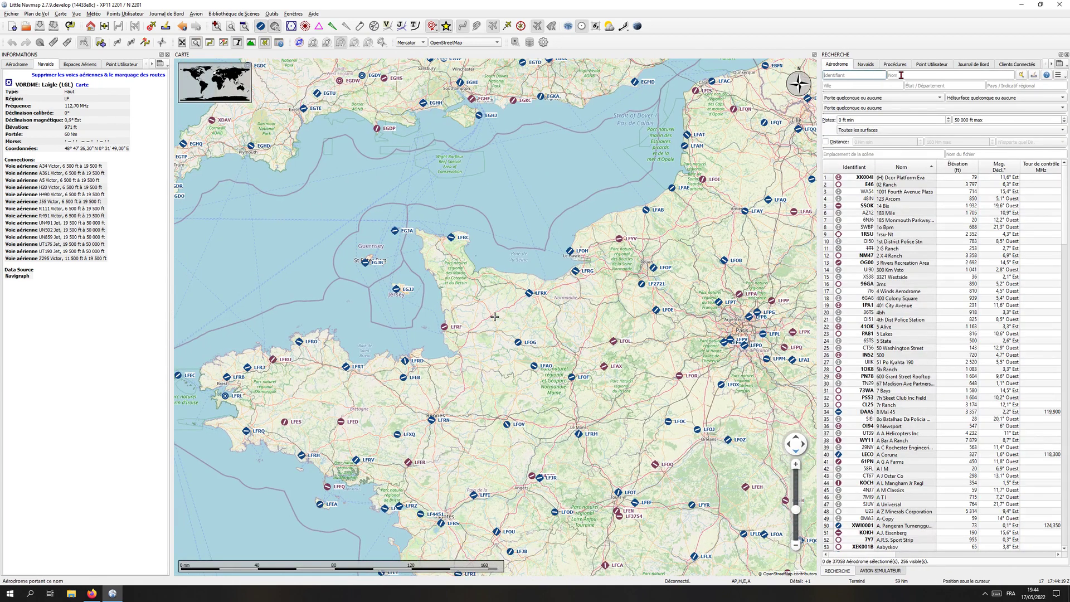
key("Tab")
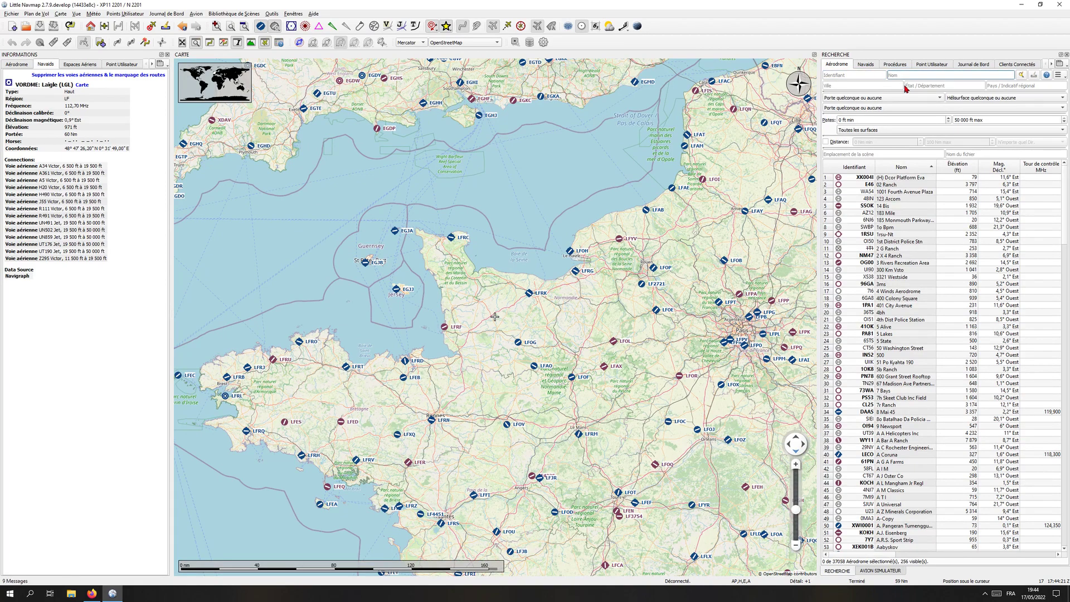
type("P")
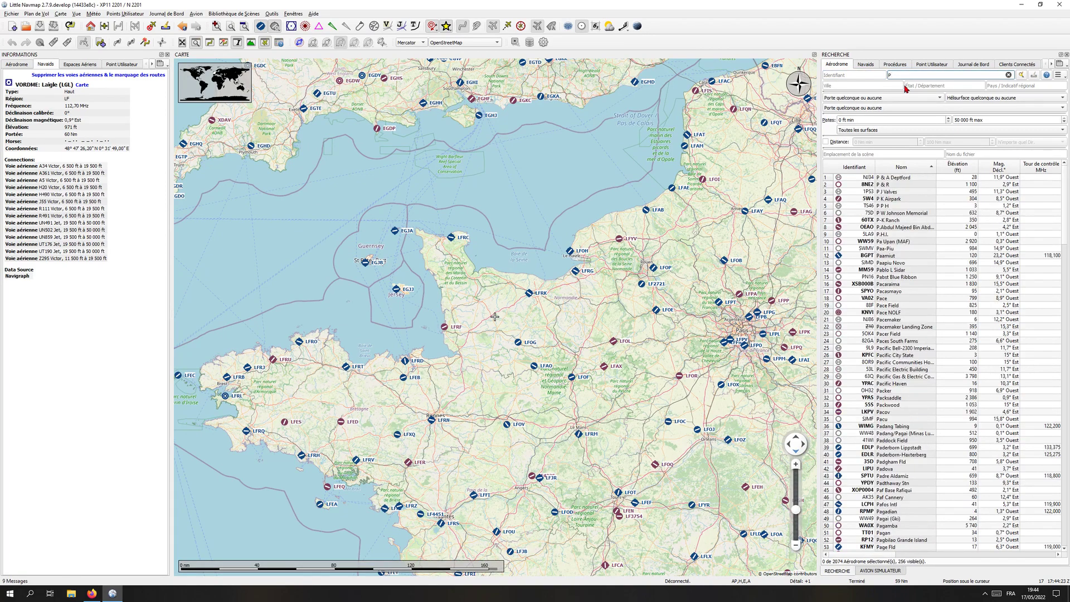
type("z")
key("BackSpace")
type("ae")
key("BackSpace")
key("BackSpace")
type("ARIS")
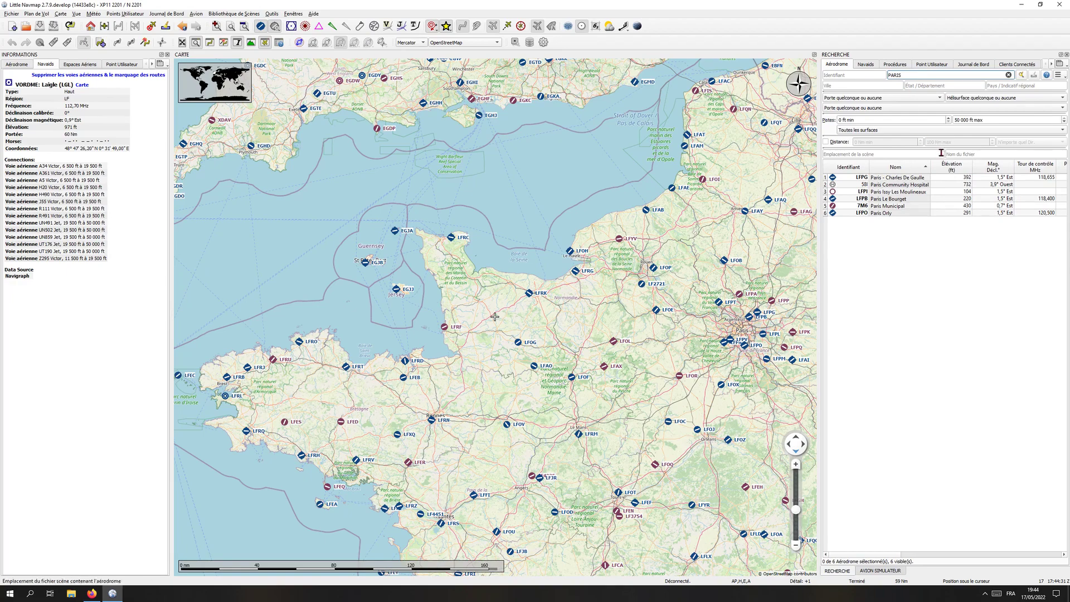
Show the Paris Municipal (7M6) airport from the search results on the map.
left_click(892, 185)
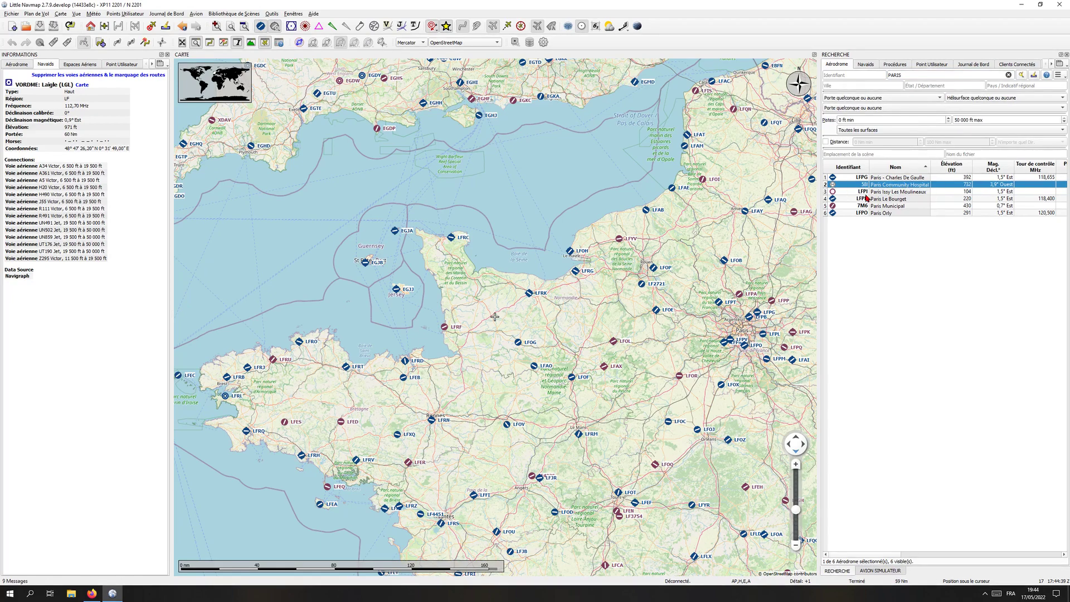
left_click(903, 207)
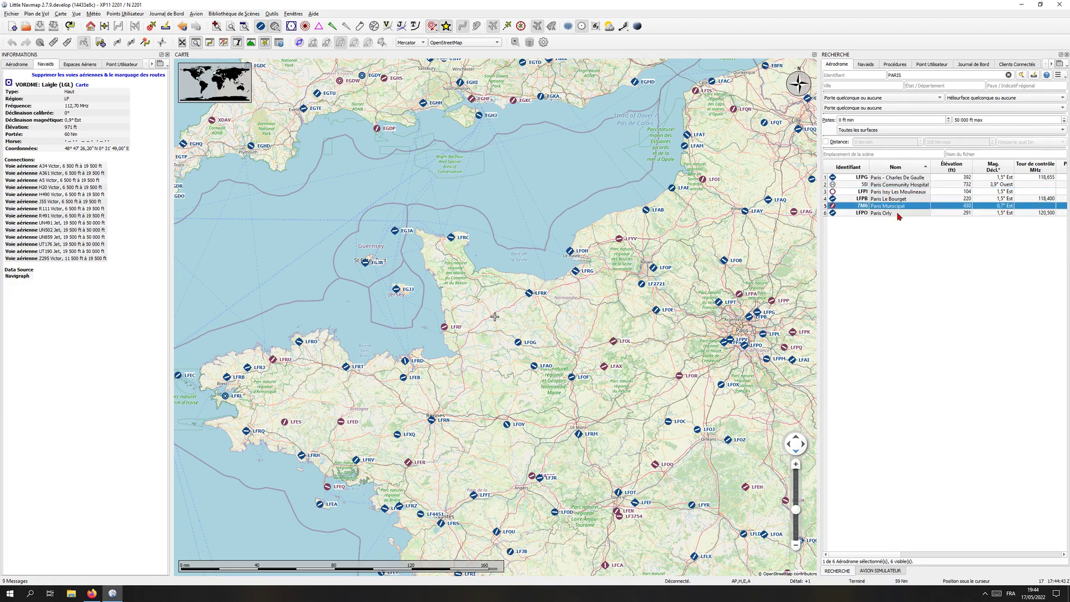
double_click(834, 208)
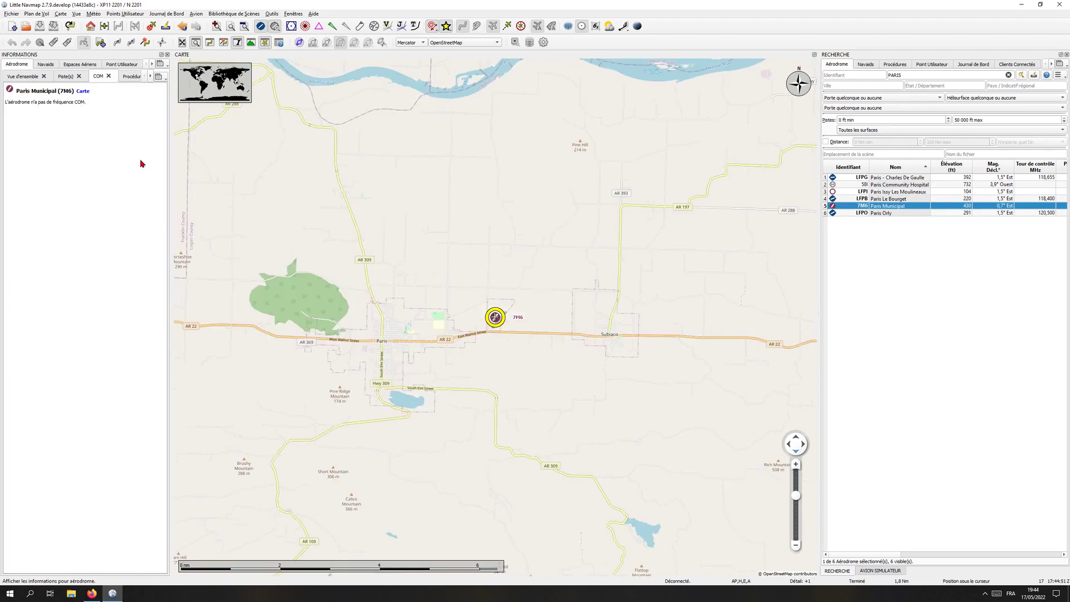
Open the overview information for Paris Municipal and examine where the airport lies within the United States.
scroll(383, 273, "down", 5)
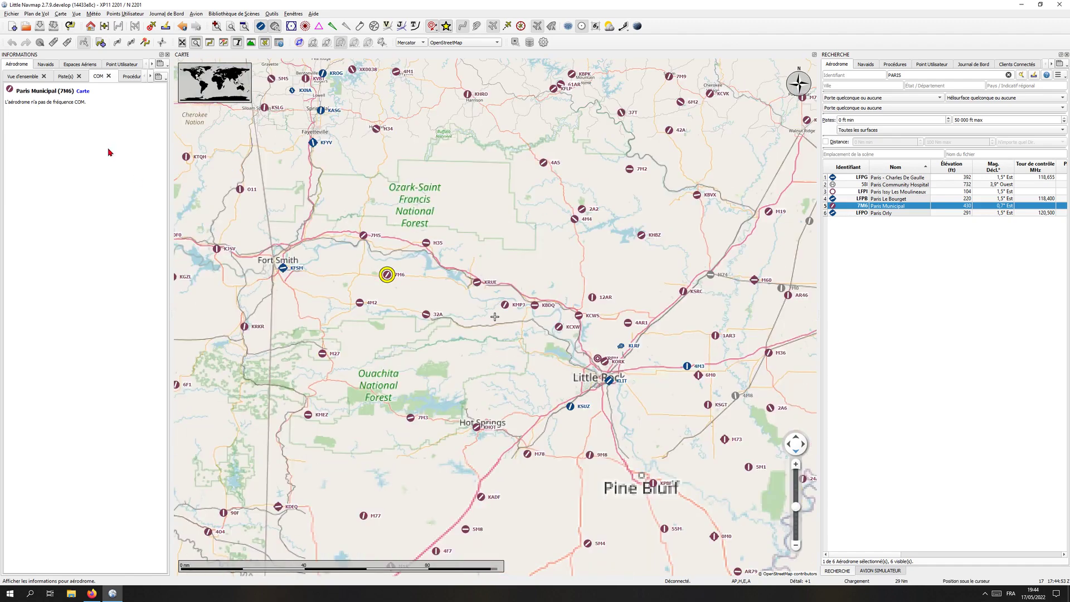
left_click(20, 78)
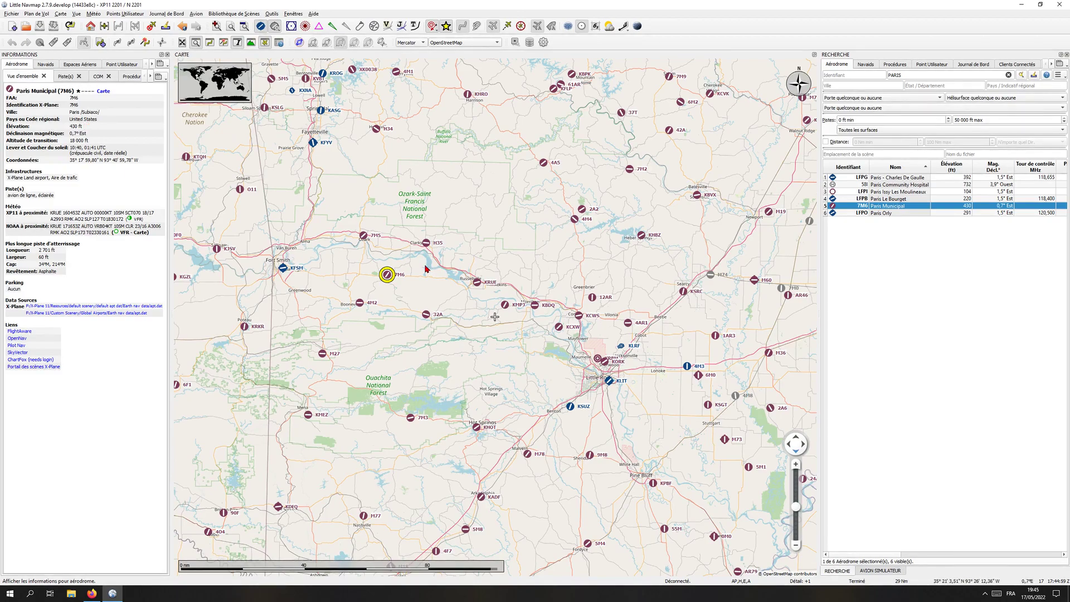
scroll(425, 269, "down", 1)
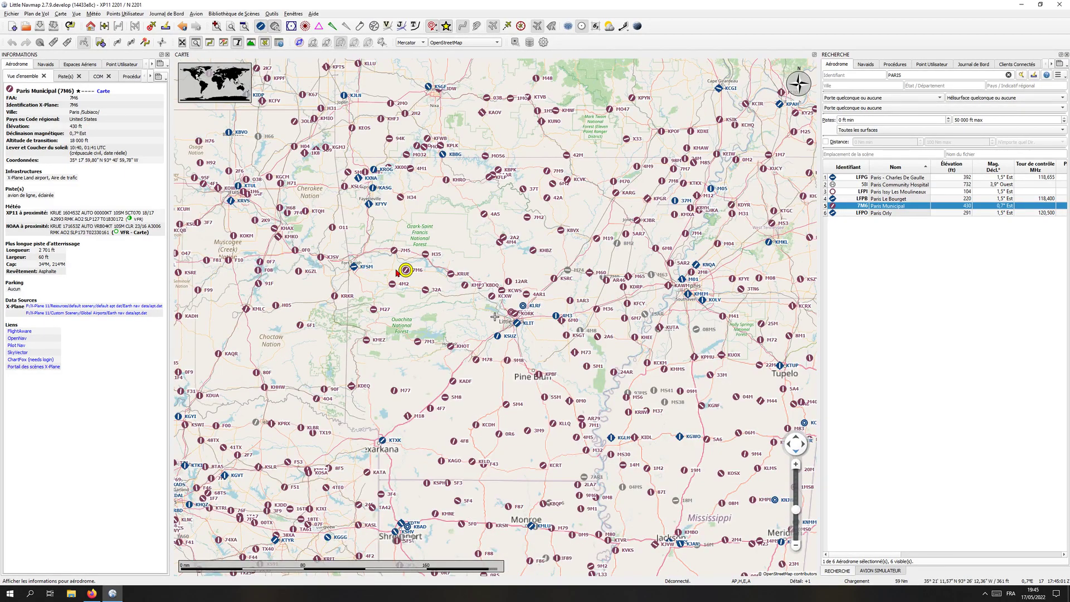
scroll(398, 272, "down", 3)
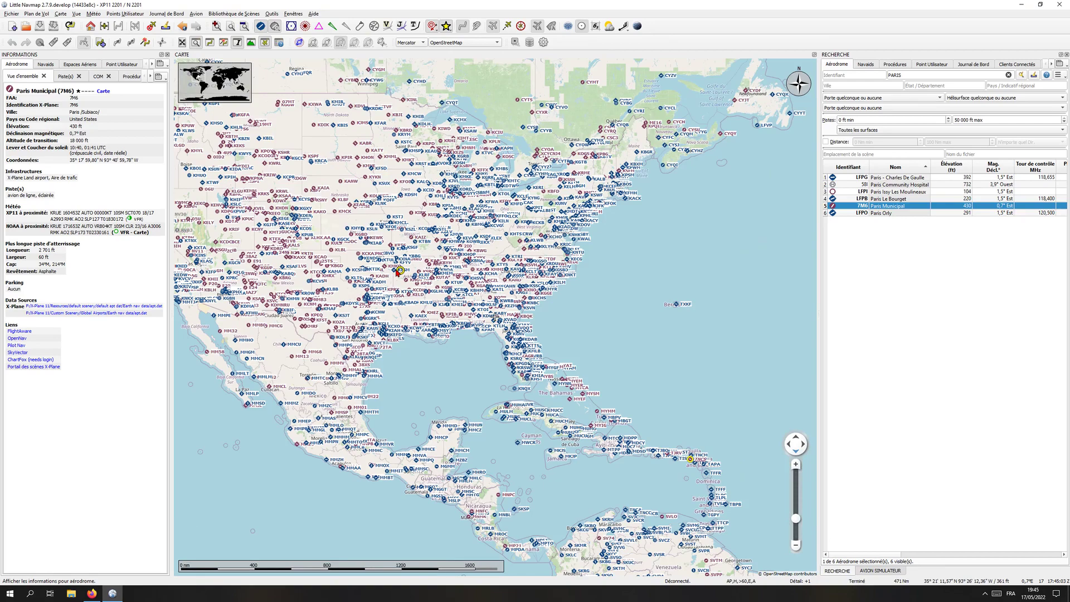
scroll(397, 272, "up", 1)
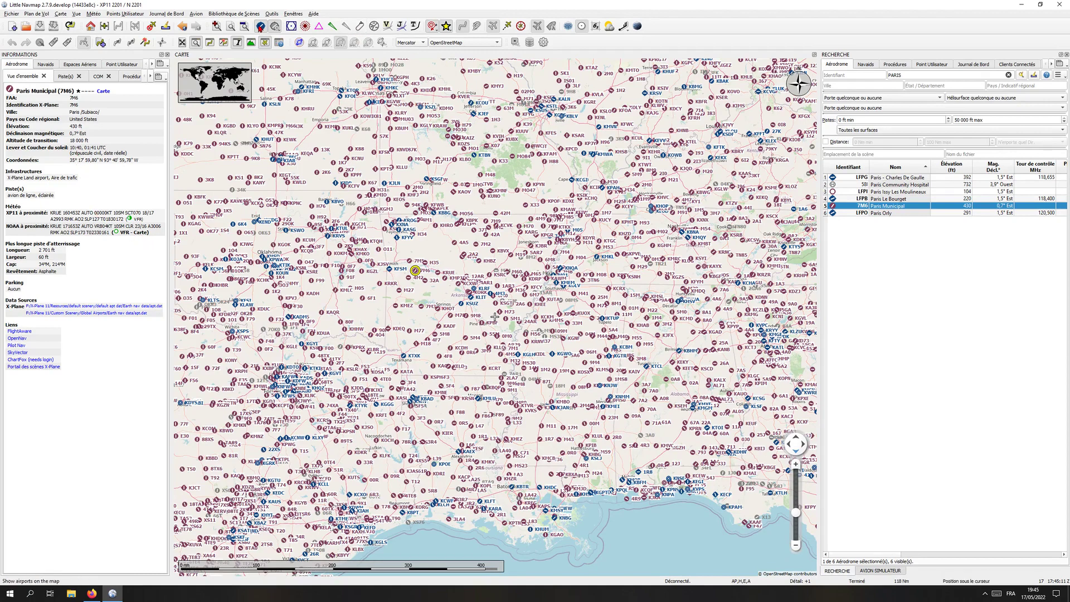
Turn off the display of airports on the map.
left_click(261, 27)
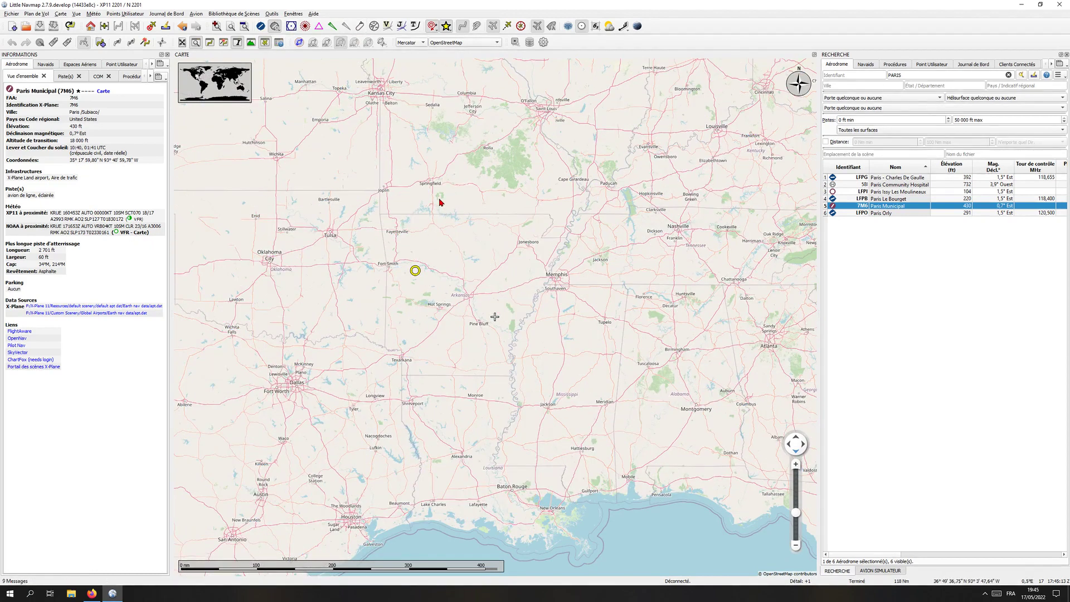
scroll(440, 201, "down", 2)
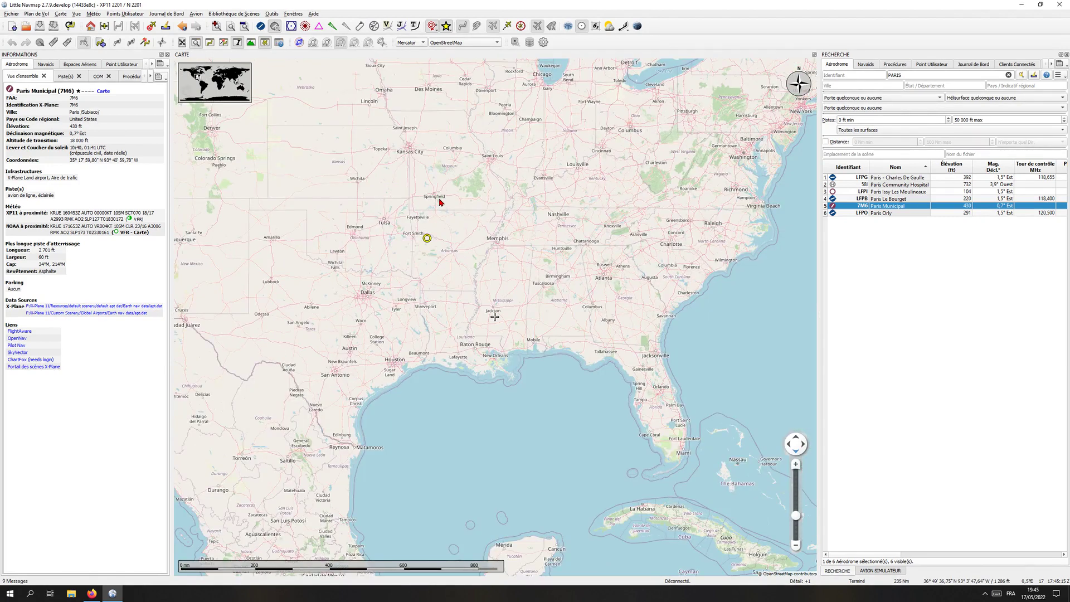
left_click_drag(439, 202, 517, 231)
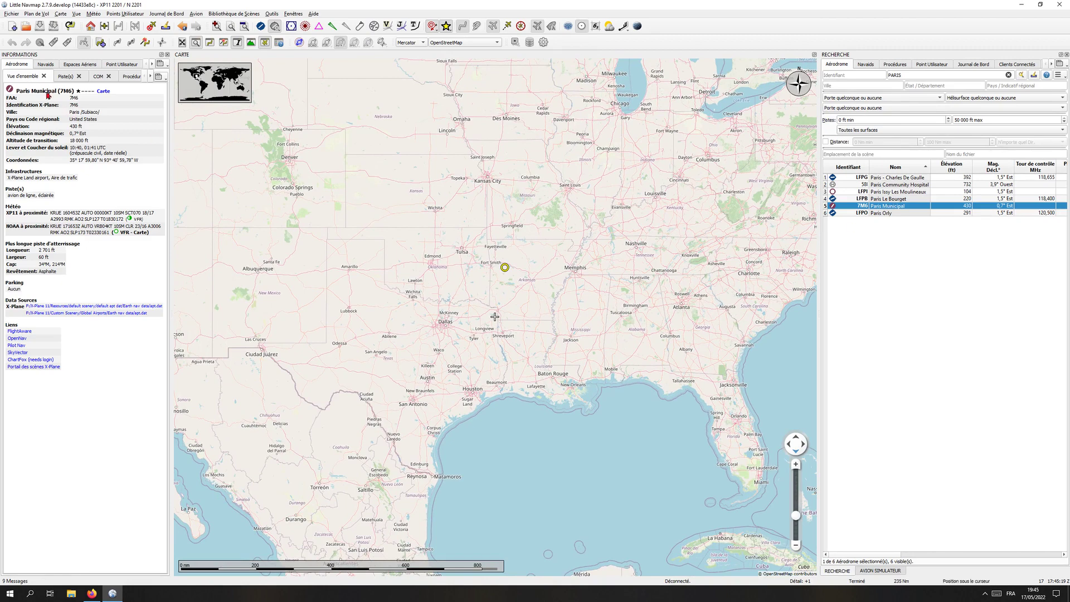
Check the airspace information and Paris Municipal's runway, COM and procedure details, and centre the map on the airport.
left_click(83, 64)
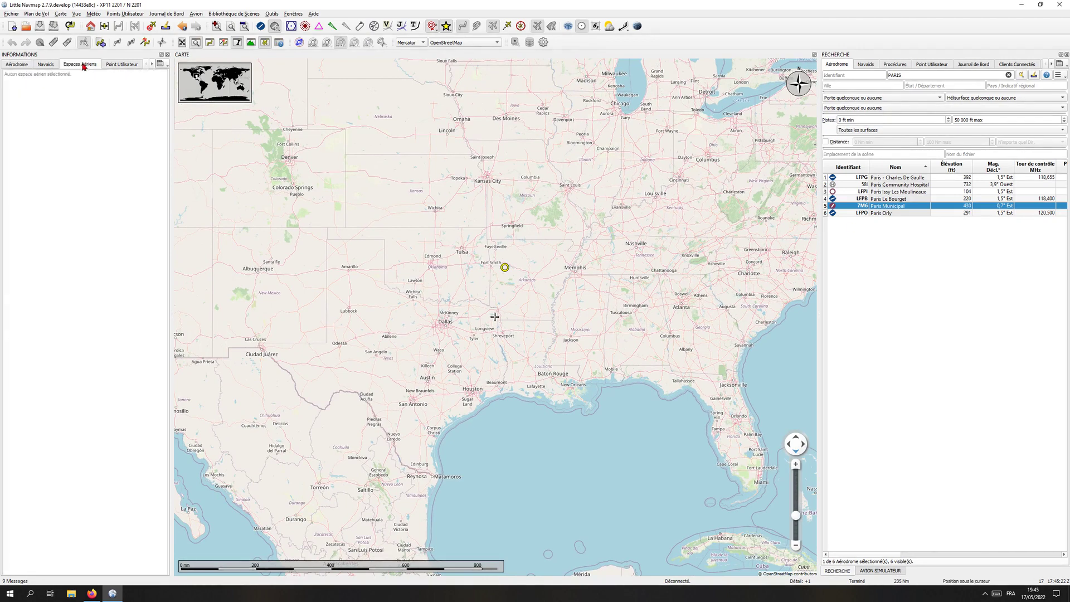
left_click(17, 65)
left_click(66, 78)
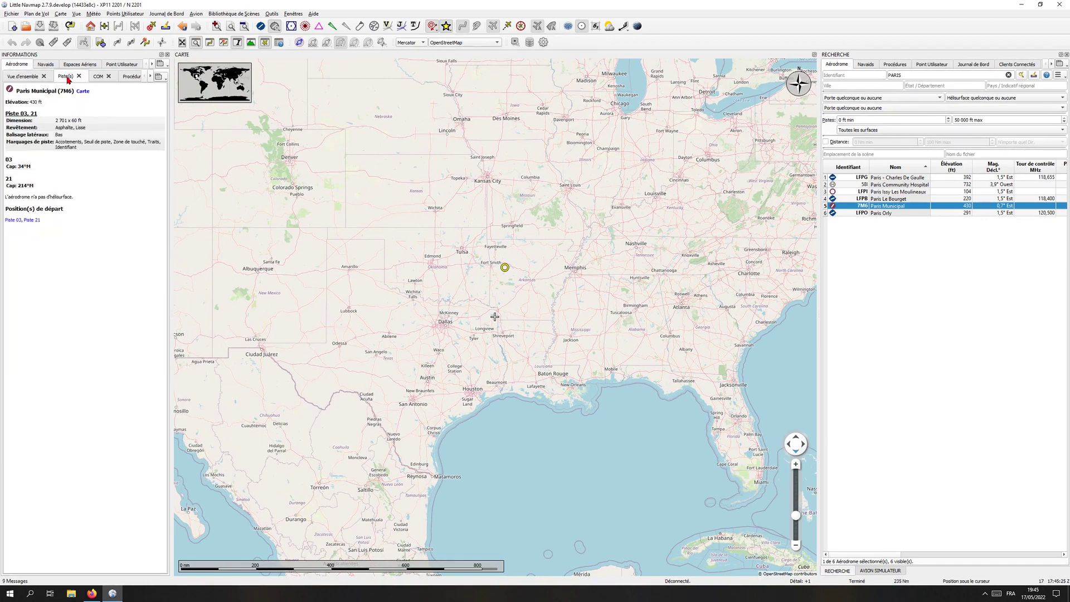
left_click(103, 82)
left_click(128, 80)
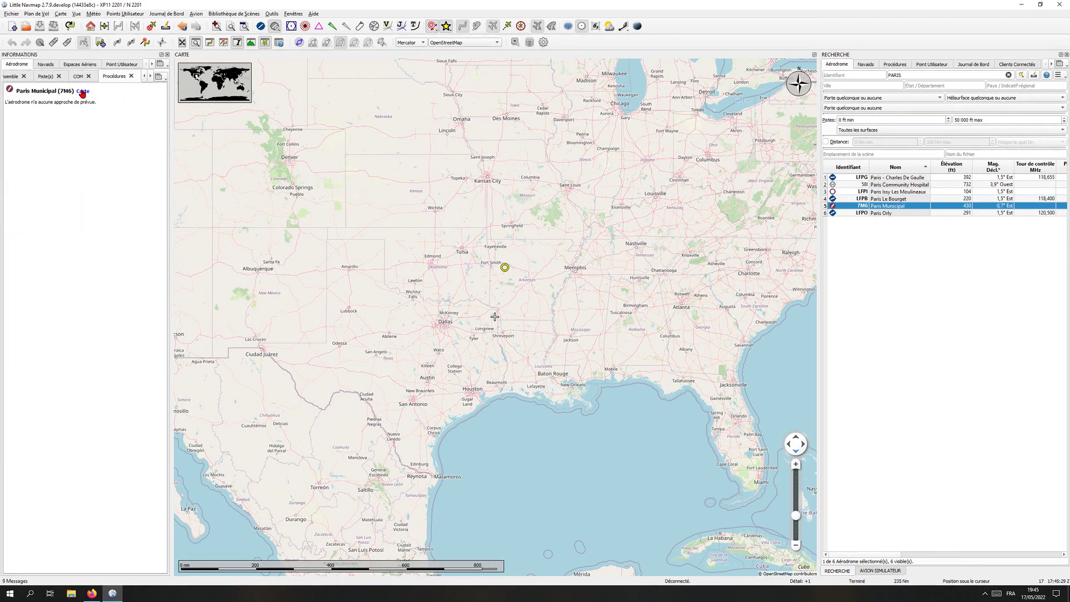
left_click(82, 91)
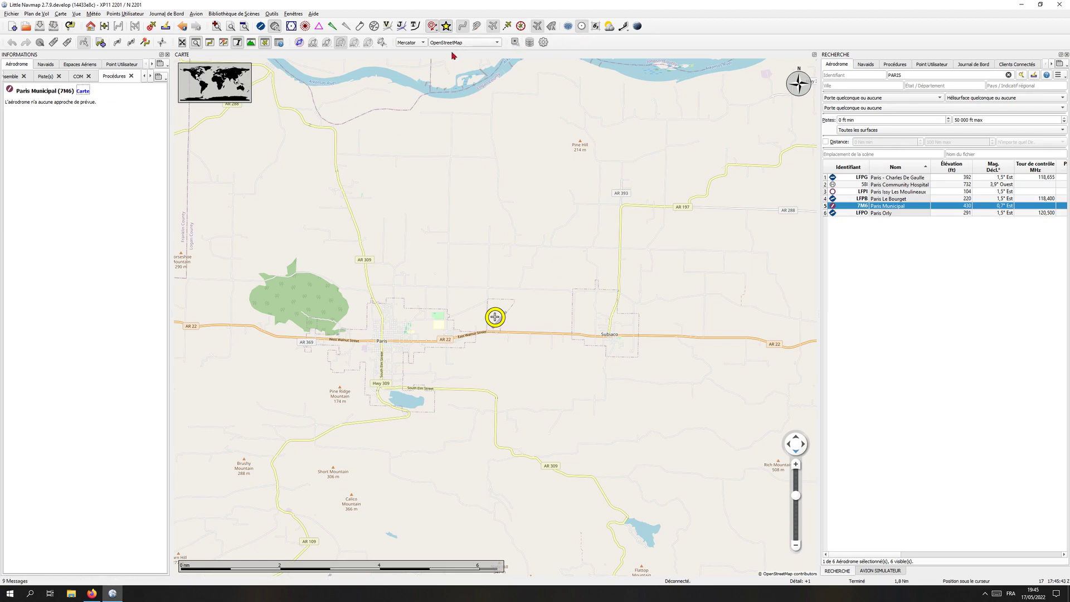
left_click_drag(426, 115, 556, 253)
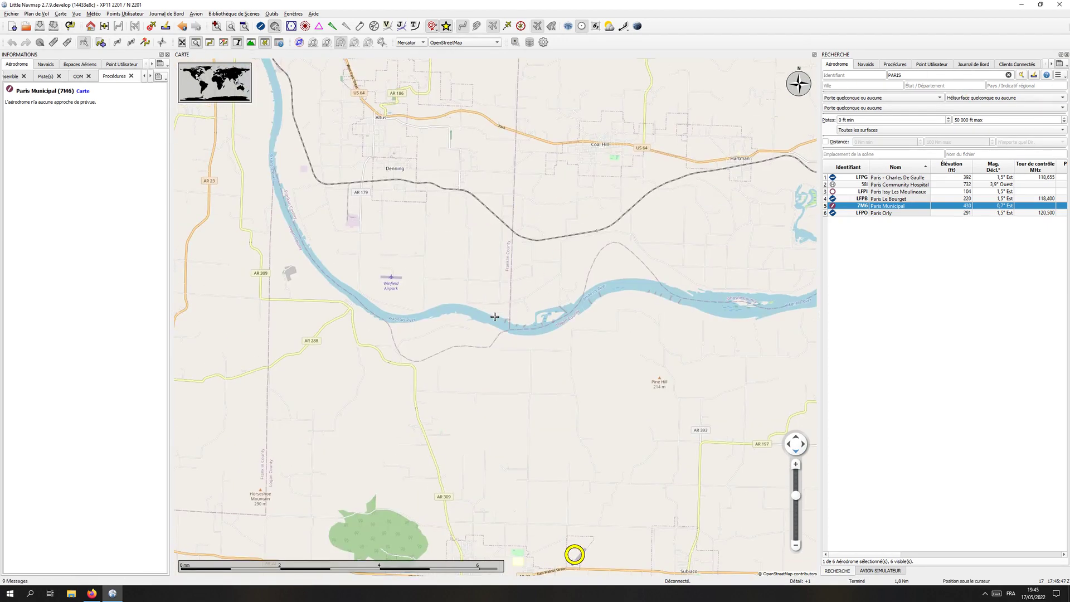
Close the search, simulator aircraft and information panes, leaving only the map.
left_click(1067, 55)
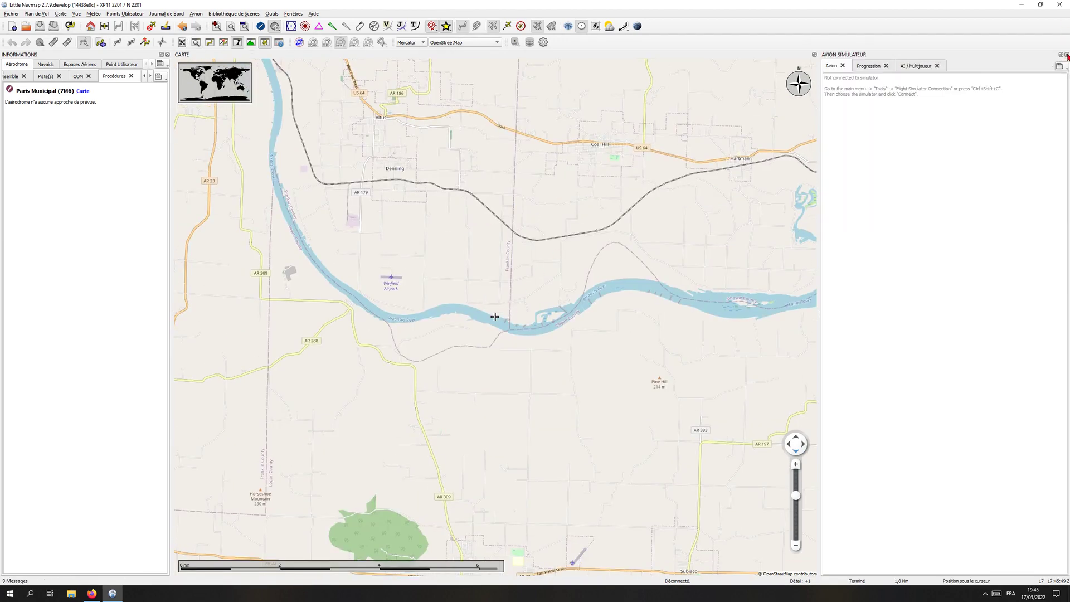
left_click(1066, 54)
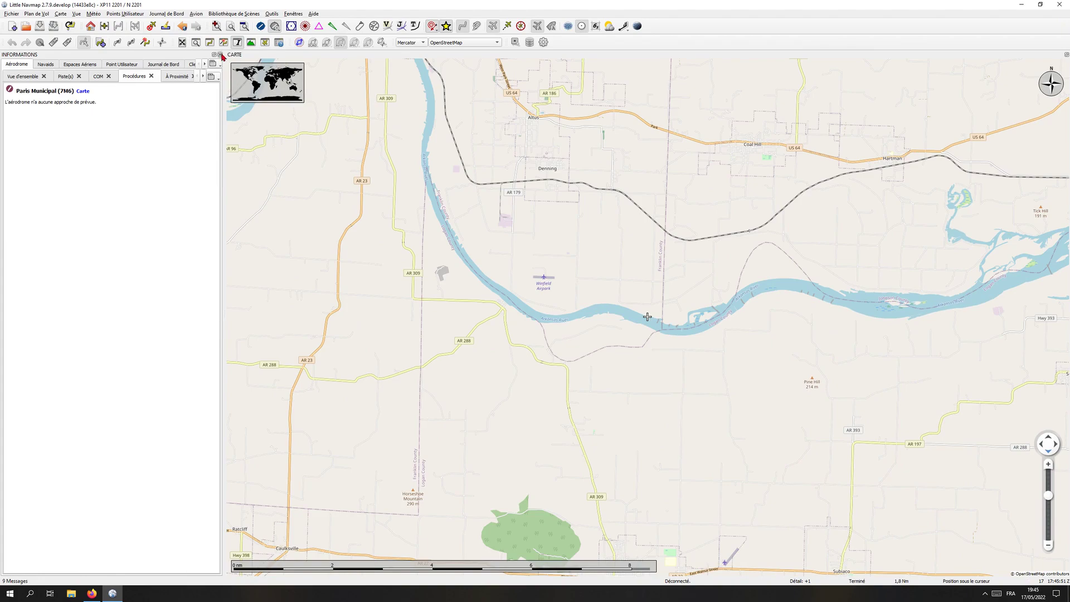
left_click(221, 54)
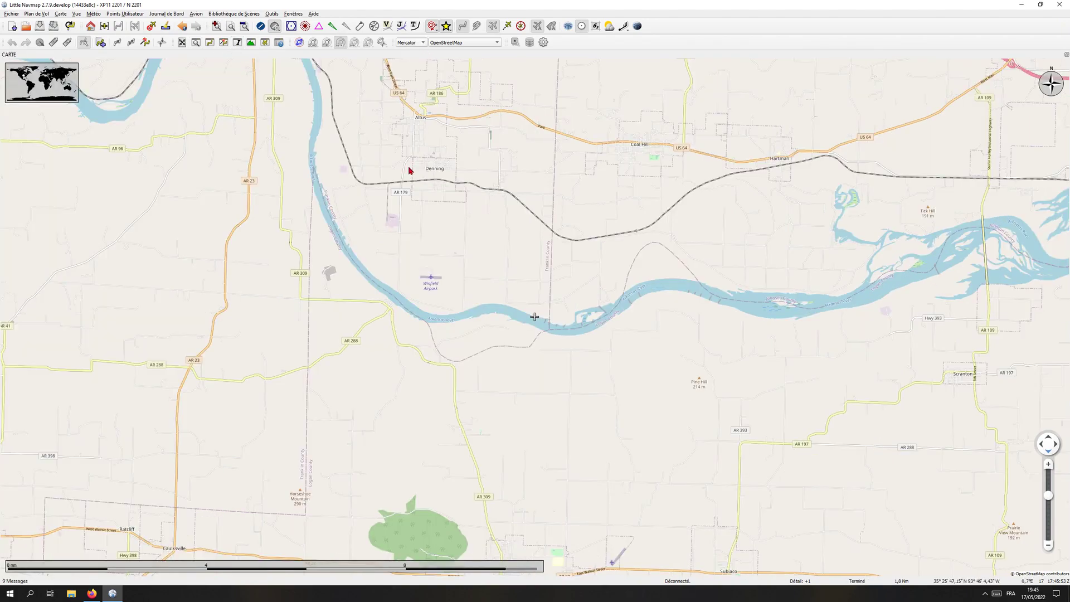
Switch the map projection to Sphérique and explore the globe from the Americas across to Africa.
scroll(425, 226, "down", 15)
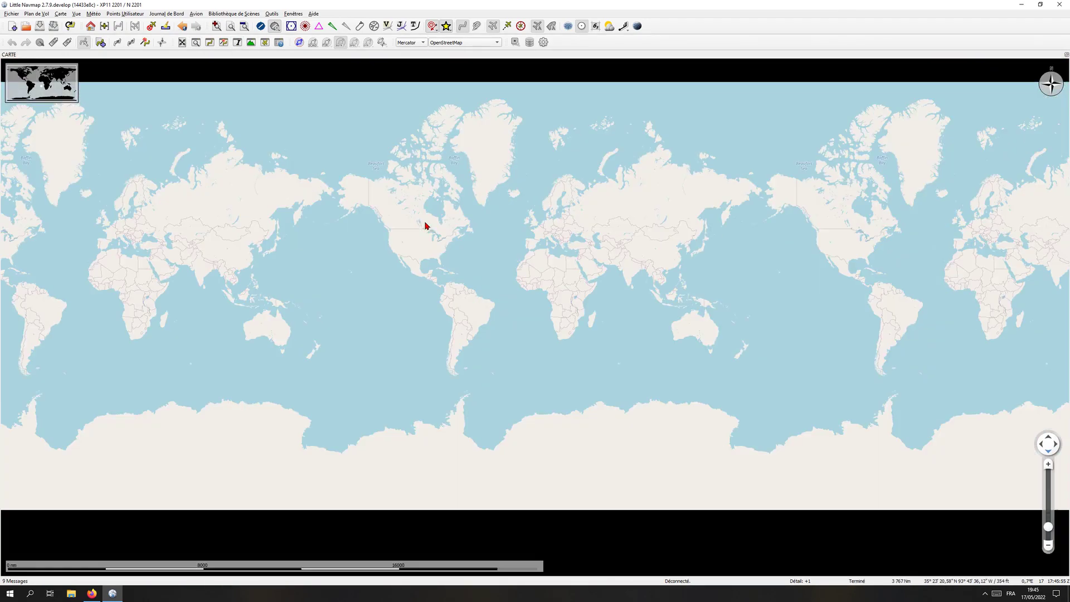
scroll(426, 226, "up", 2)
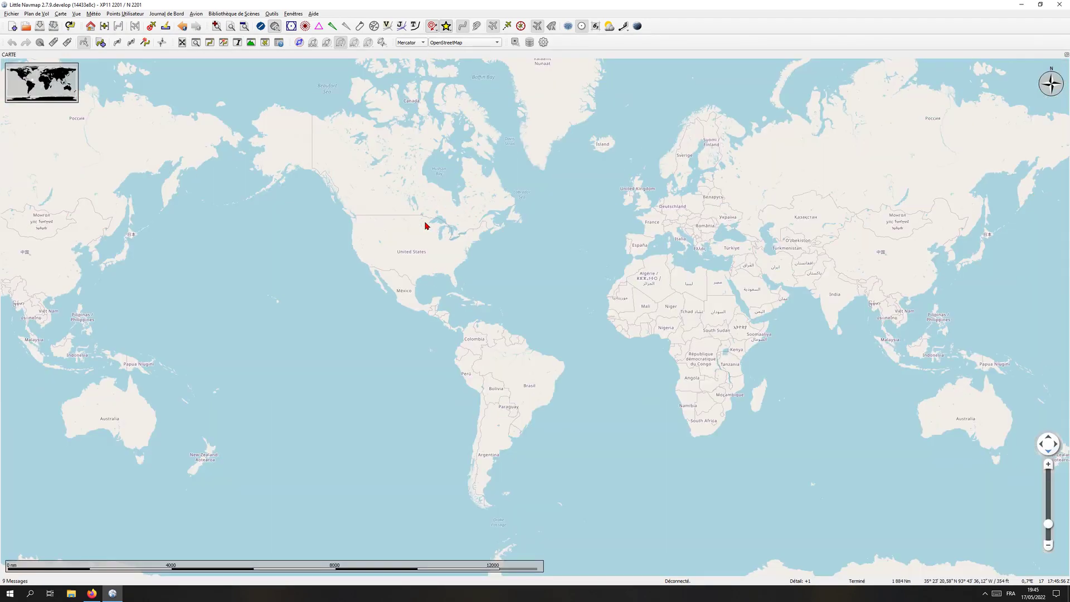
left_click(413, 43)
left_click(413, 54)
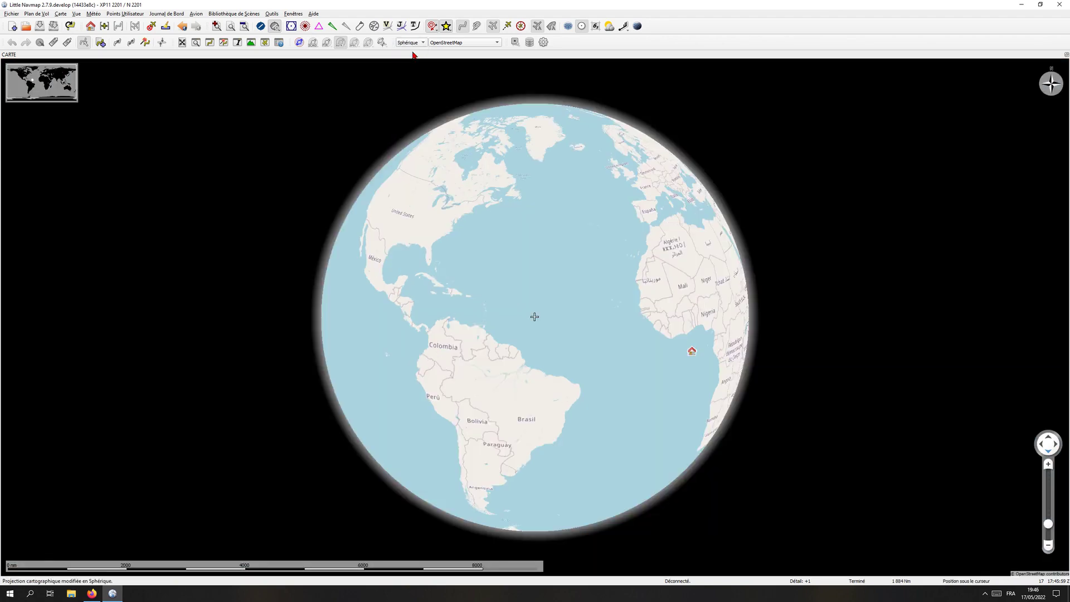
scroll(500, 290, "up", 3)
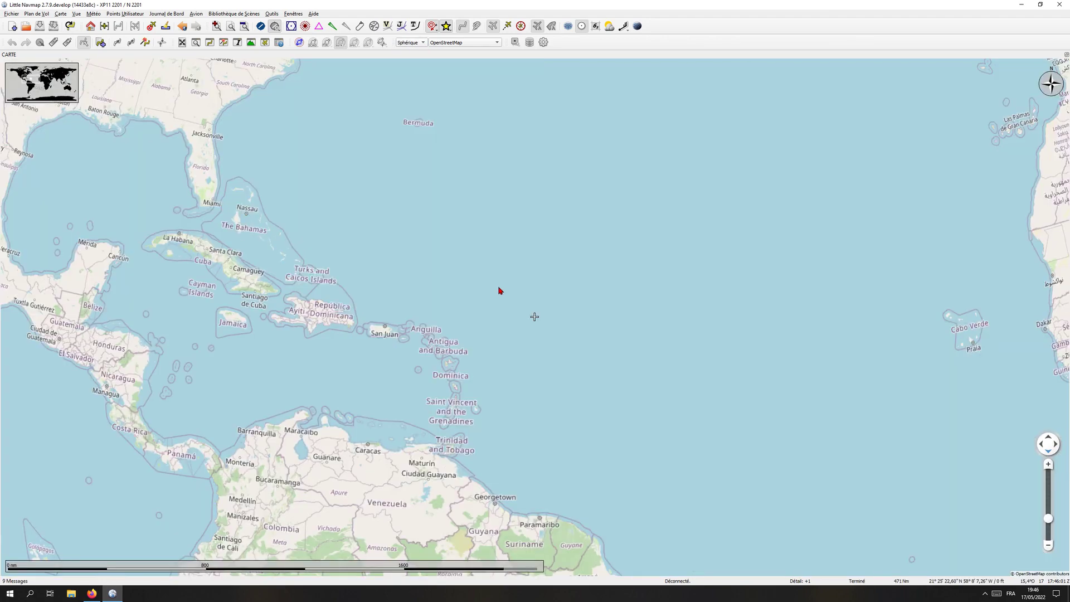
left_click_drag(611, 323, 382, 318)
left_click_drag(660, 306, 384, 337)
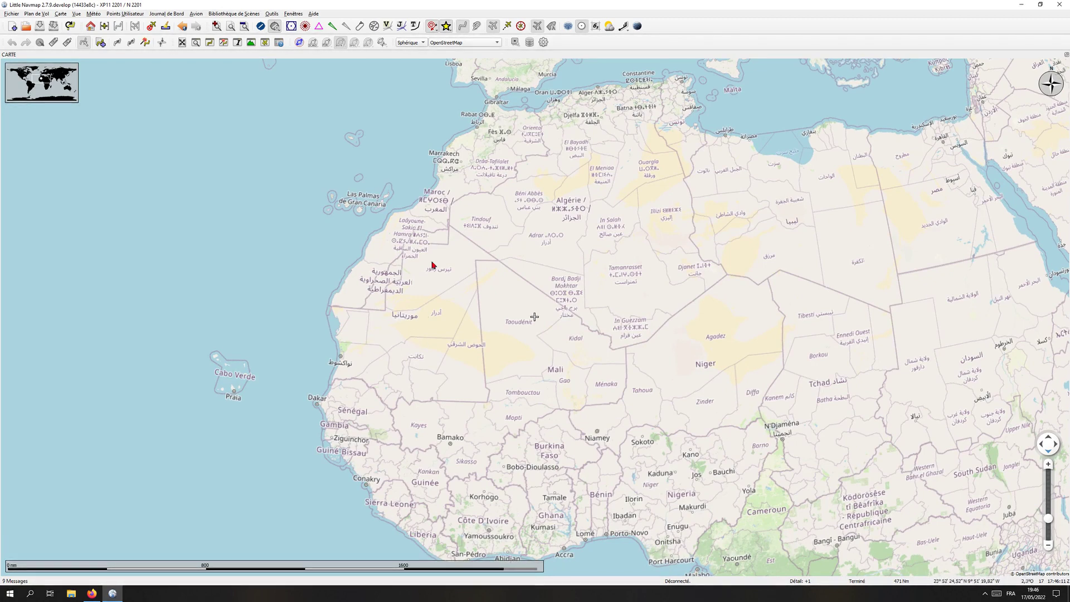
Set the map projection back to Mercator.
left_click(416, 42)
left_click(410, 34)
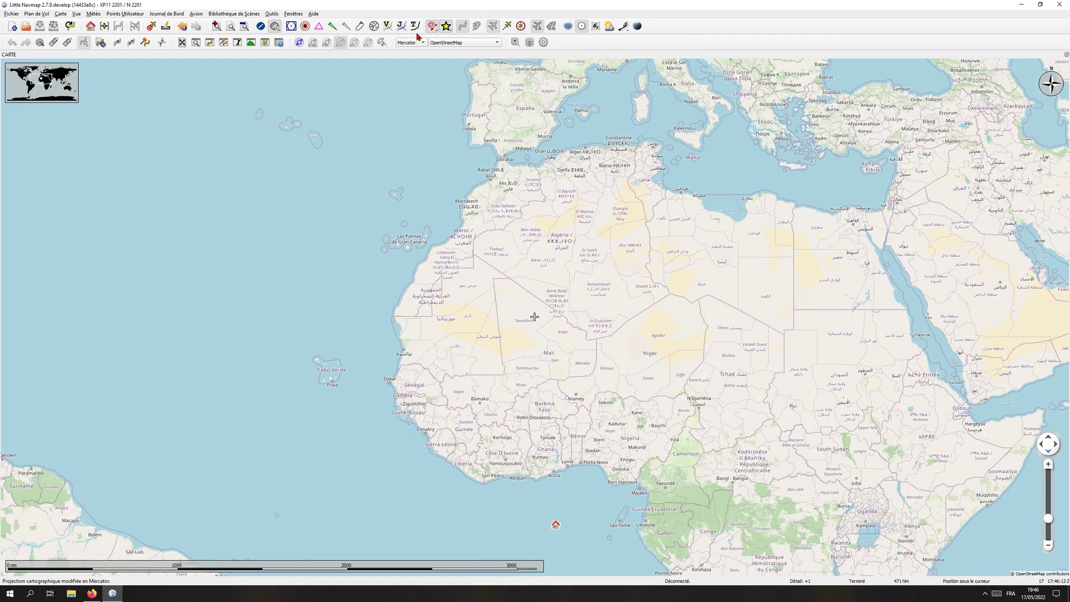
scroll(511, 268, "up", 1)
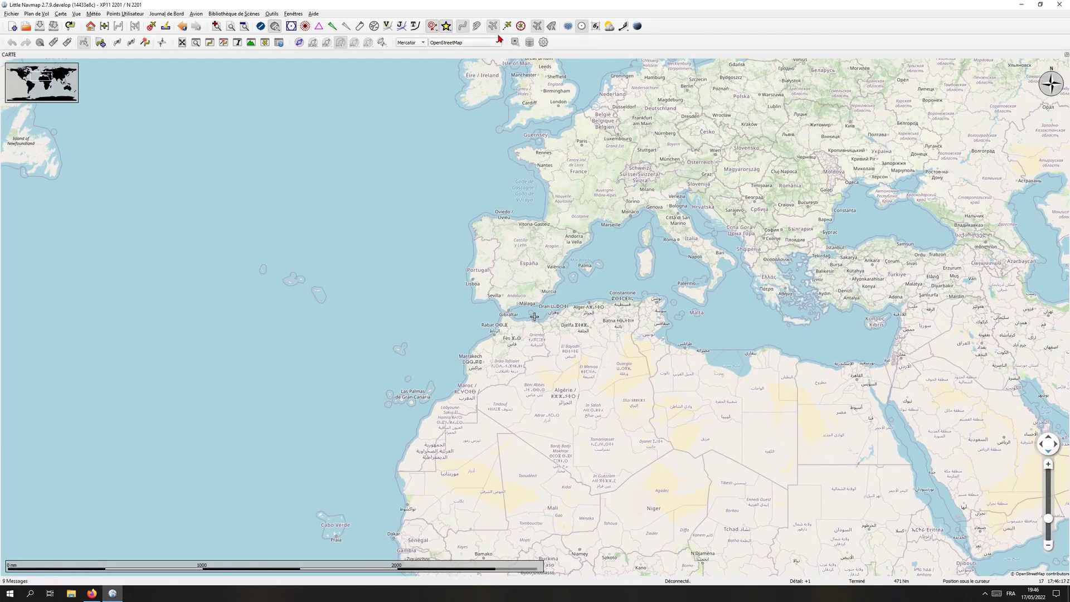
Switch the map theme from OpenStreetMap to OpenTopoMap with northern France in view.
left_click_drag(600, 230, 598, 271)
scroll(598, 272, "up", 2)
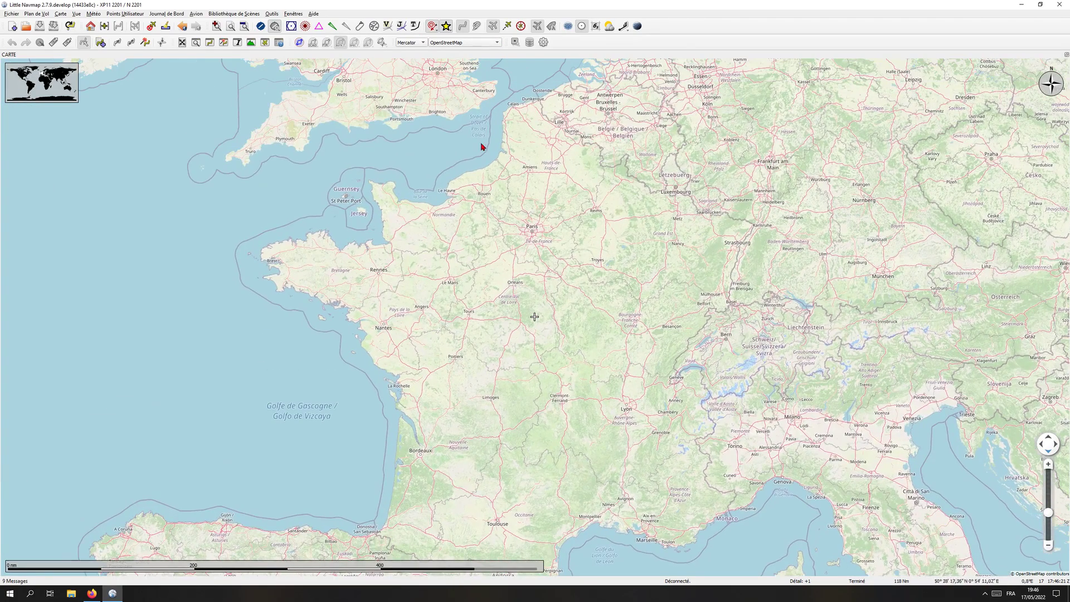
scroll(490, 164, "up", 2)
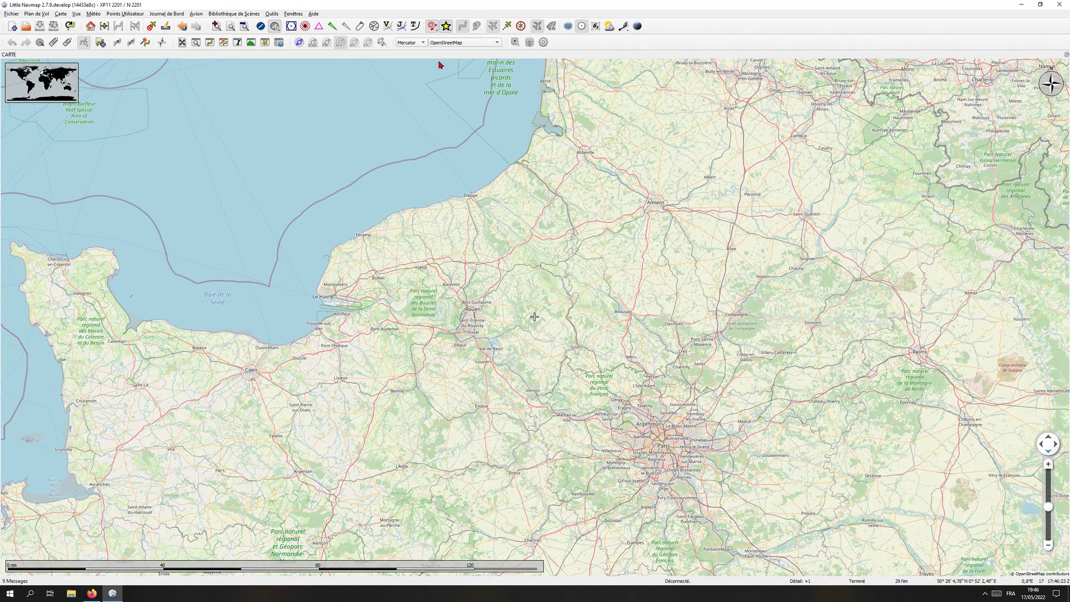
left_click(458, 43)
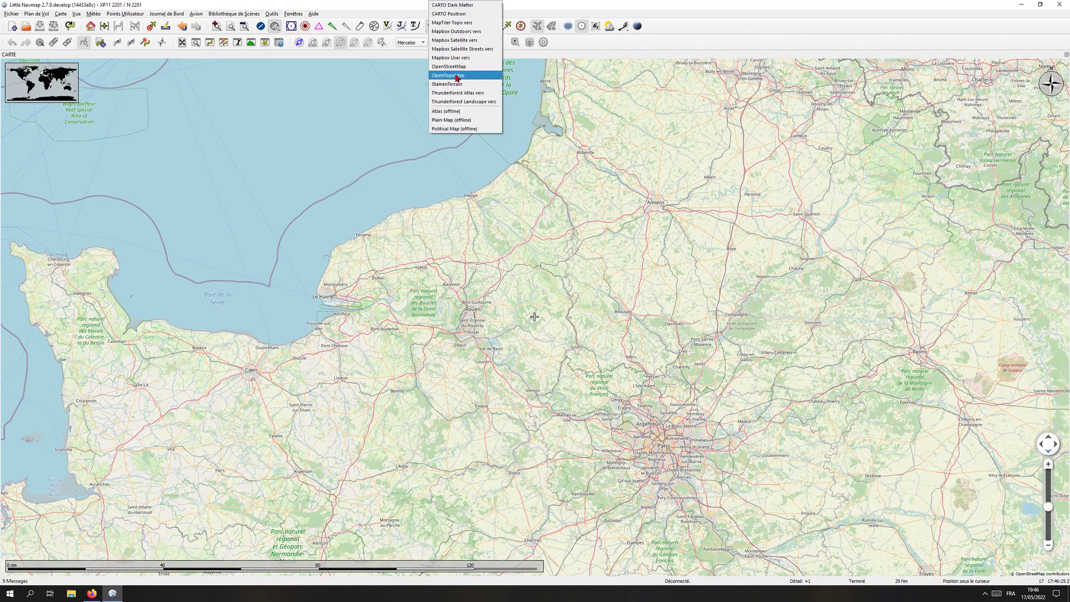
left_click(457, 77)
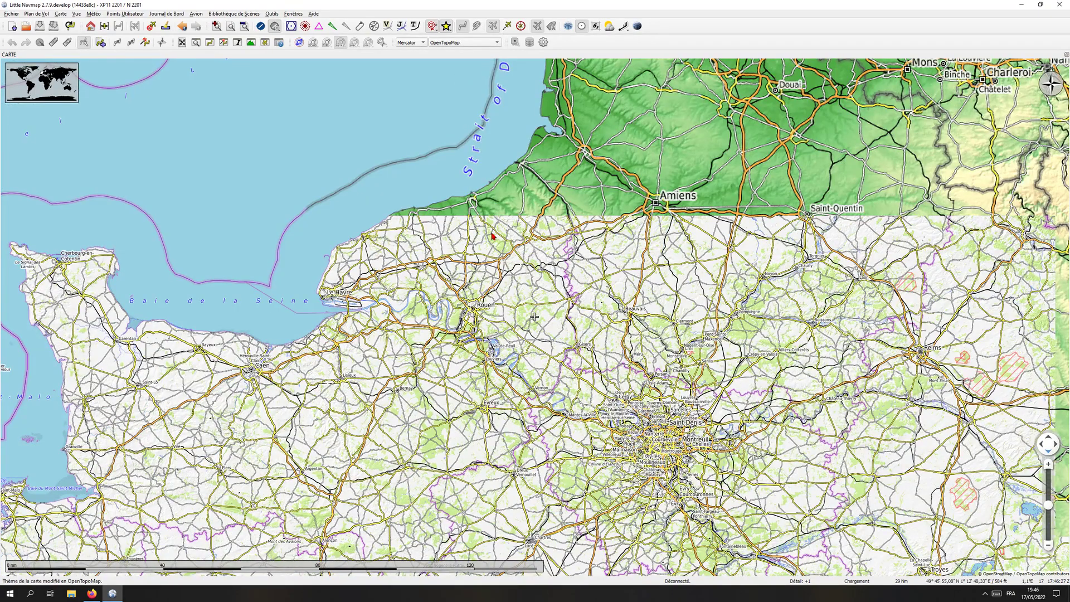
Examine the terrain relief of Europe and the whole world on the topographic map.
scroll(492, 237, "down", 3)
left_click_drag(708, 528, 544, 213)
scroll(577, 299, "down", 3)
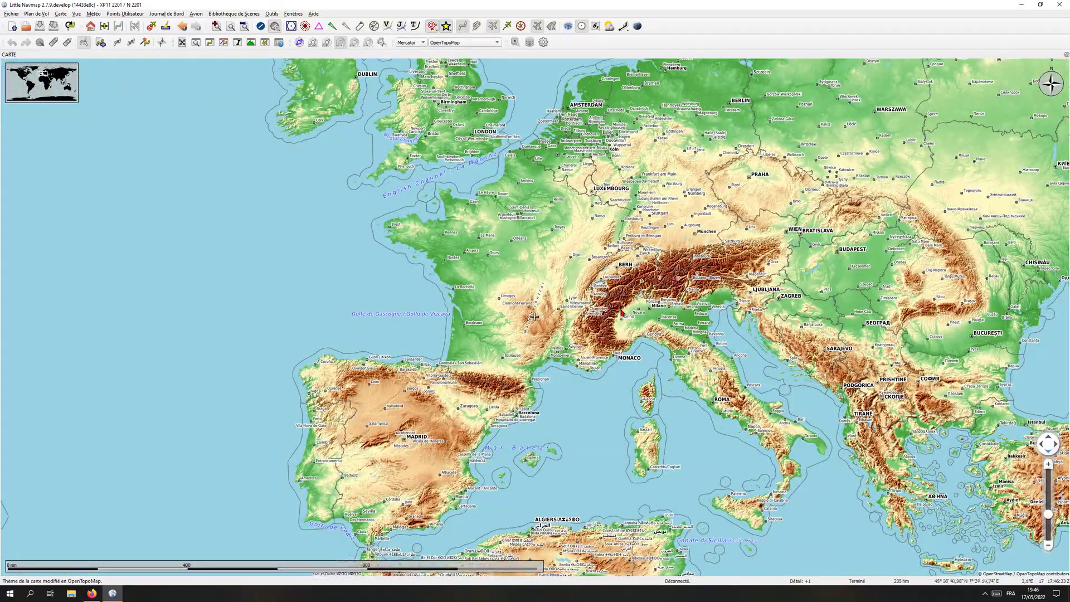
scroll(622, 315, "up", 1)
scroll(620, 323, "down", 3)
scroll(620, 325, "down", 1)
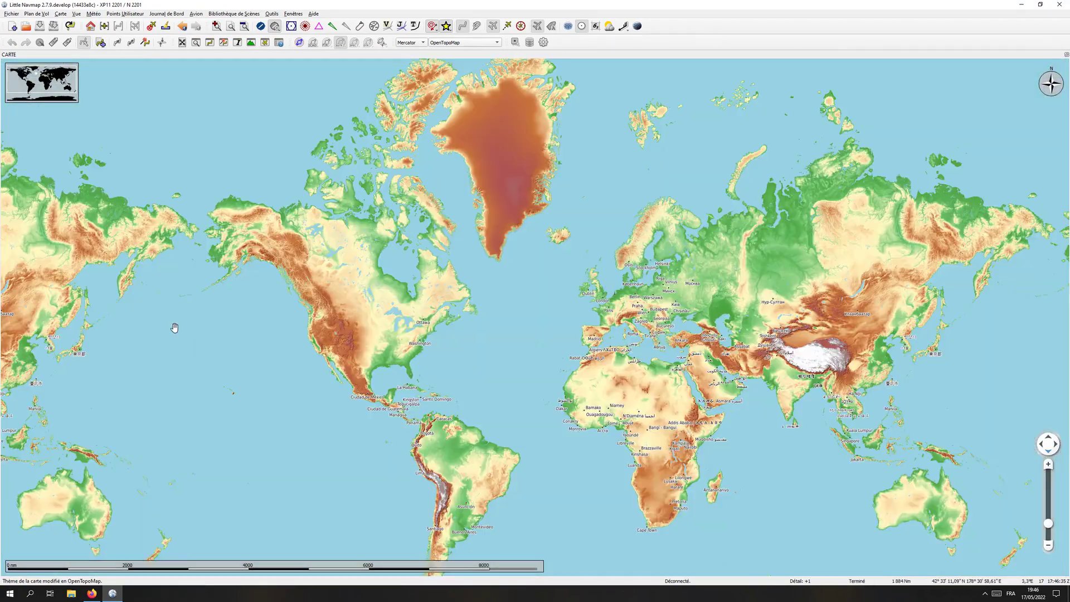
Examine the mountain relief of western North America, from British Columbia down to the western United States.
left_click_drag(172, 325, 496, 308)
scroll(575, 313, "up", 4)
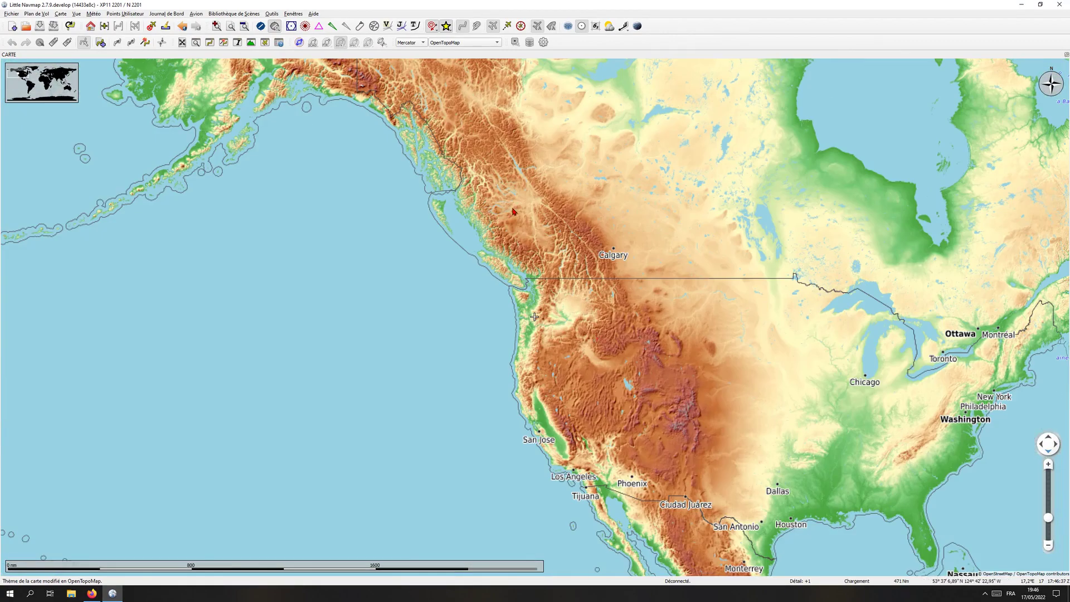
scroll(513, 211, "up", 2)
left_click_drag(620, 266, 511, 178)
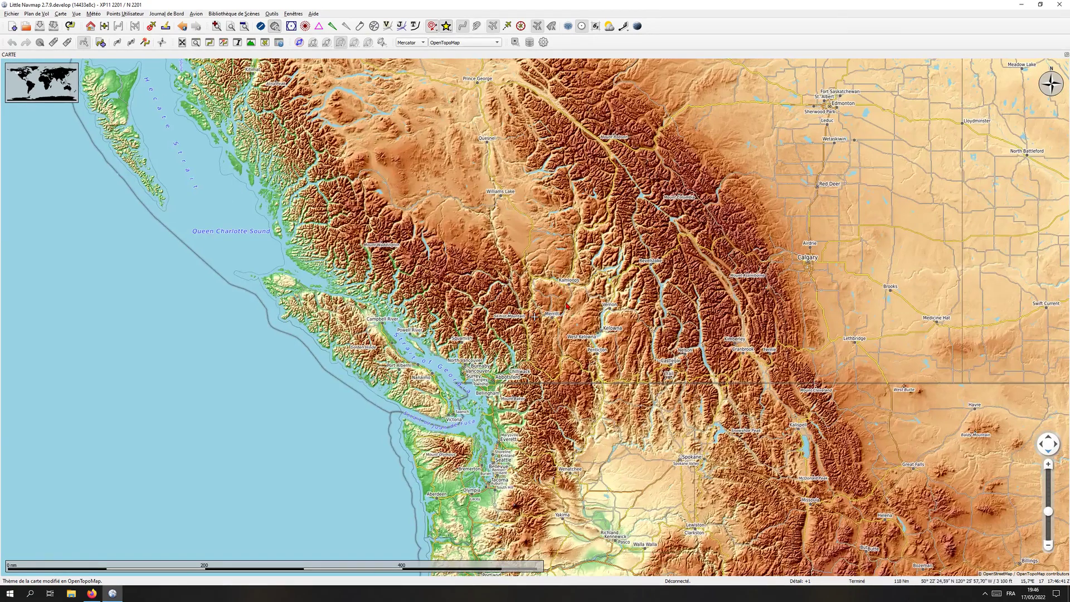
scroll(567, 306, "down", 1)
left_click_drag(627, 267, 569, 252)
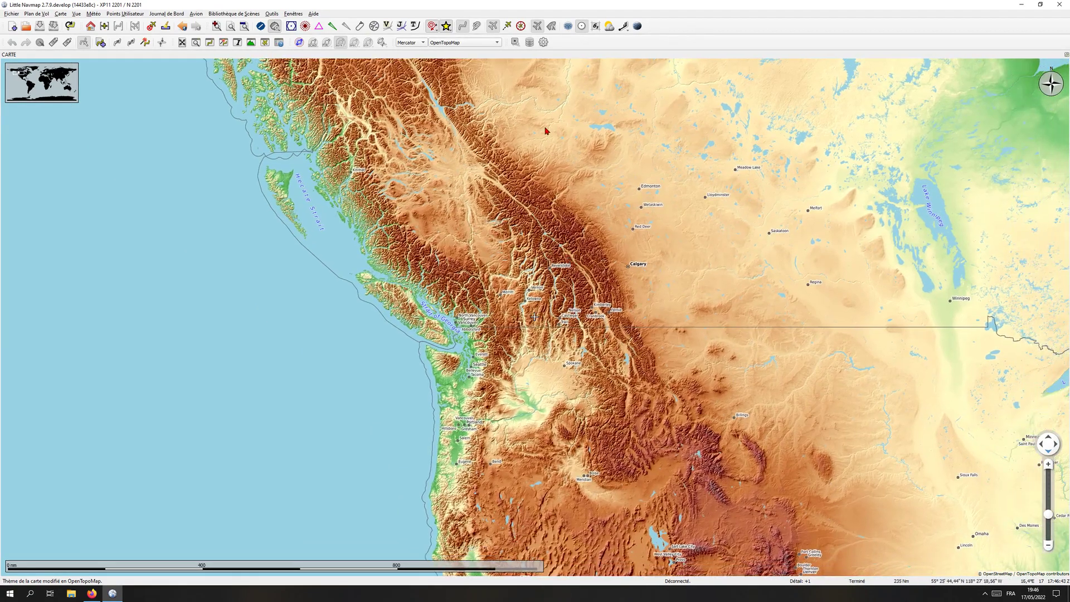
key("Down")
key("Down")
key("Right")
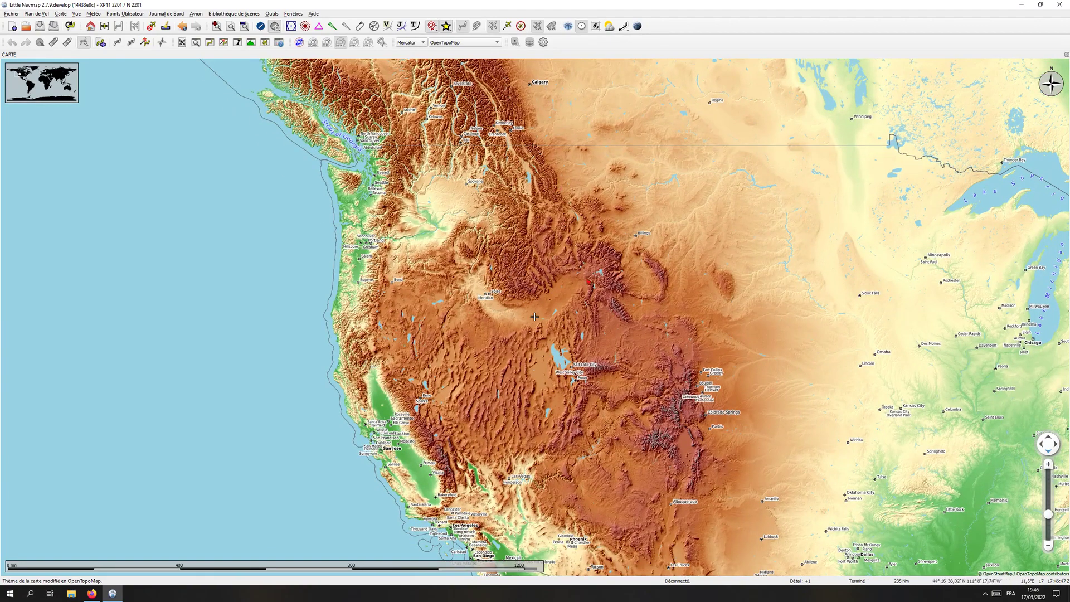
Set the map theme to OpenStreetMap, display the minimum altitude (MORA) grid and inspect it over Oregon and Idaho.
left_click(498, 44)
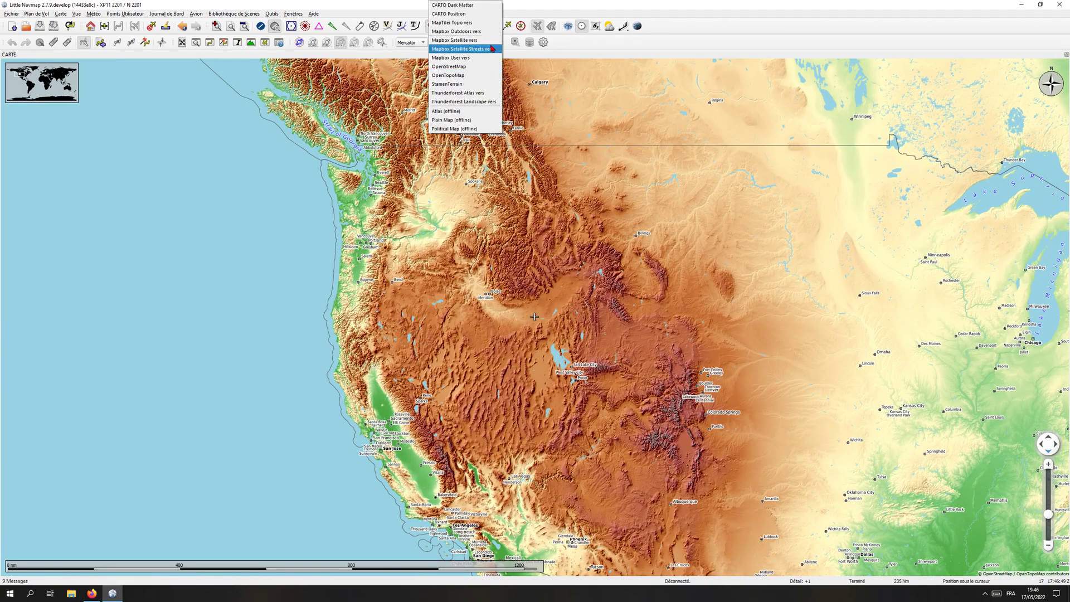
left_click(451, 66)
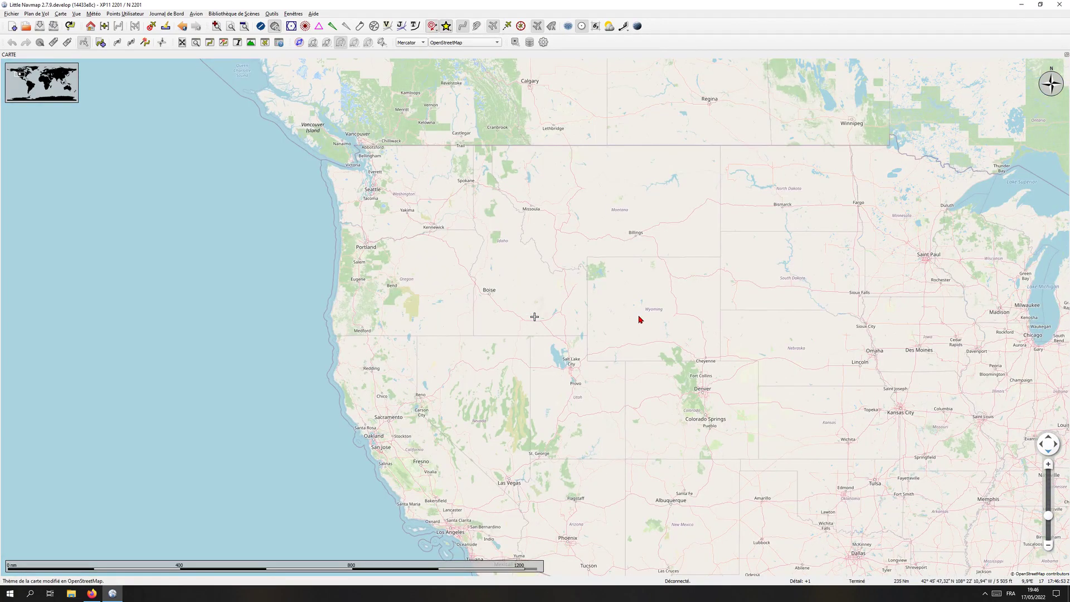
left_click(597, 26)
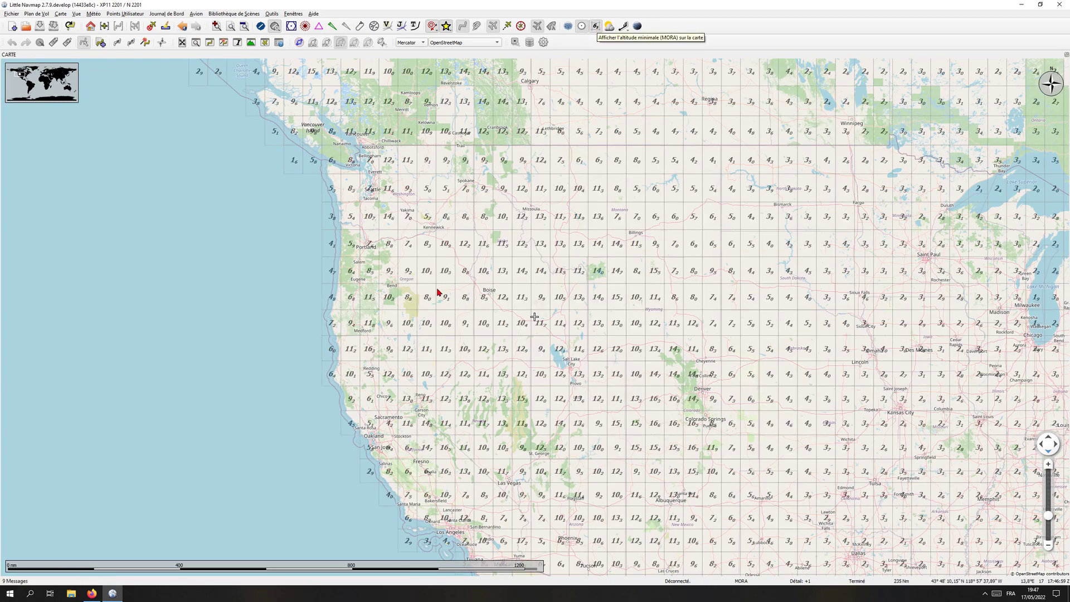
scroll(441, 275, "up", 2)
scroll(441, 276, "up", 2)
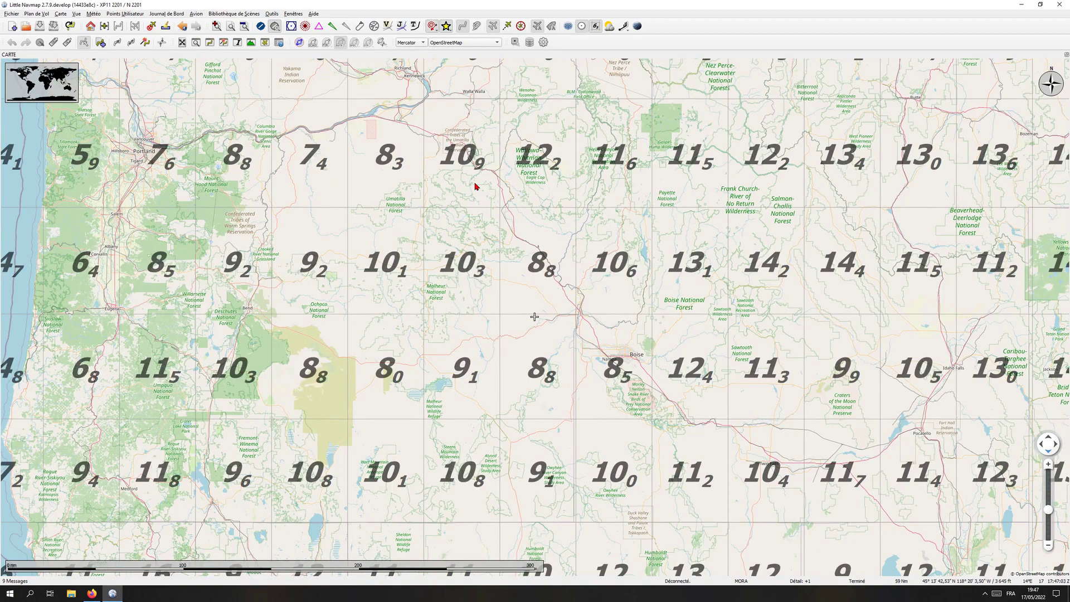
key("Left")
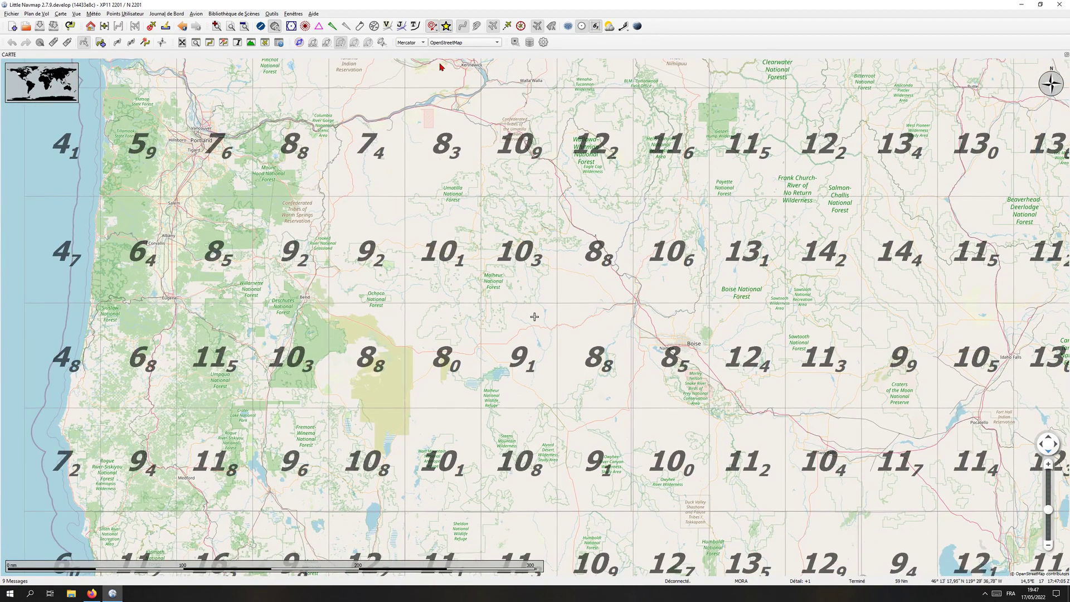
left_click_drag(363, 209, 443, 161)
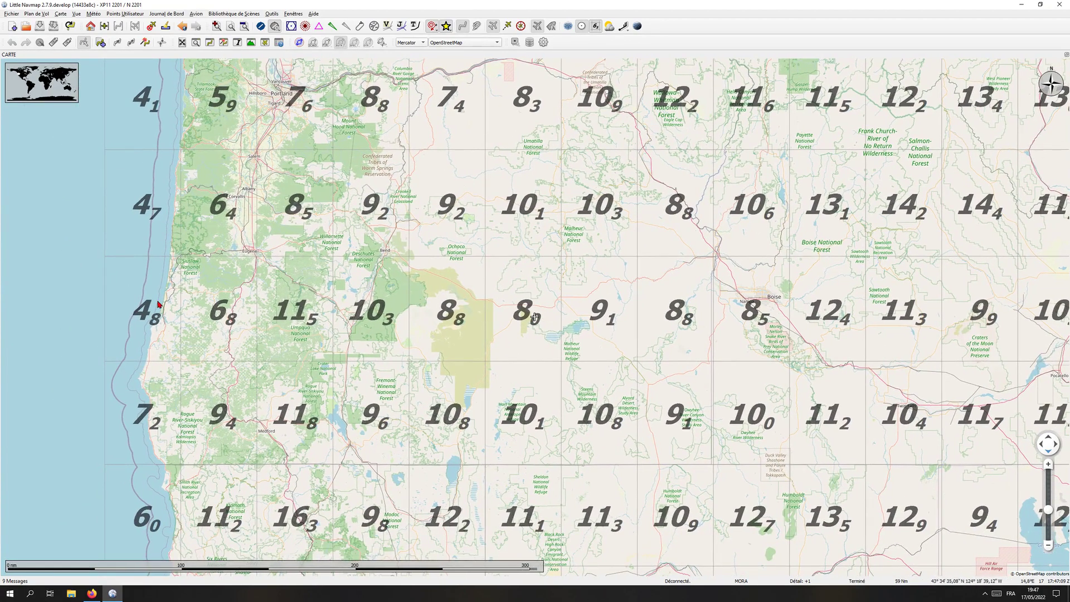
Hide the minimum altitude (MORA) grid from the map.
left_click(599, 31)
left_click(598, 29)
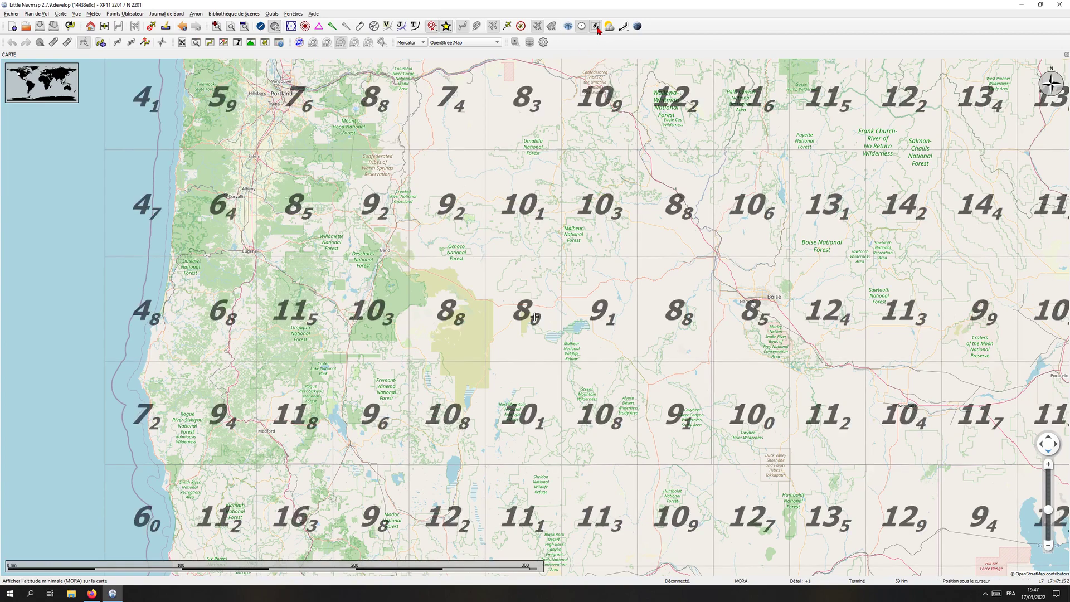
left_click(597, 29)
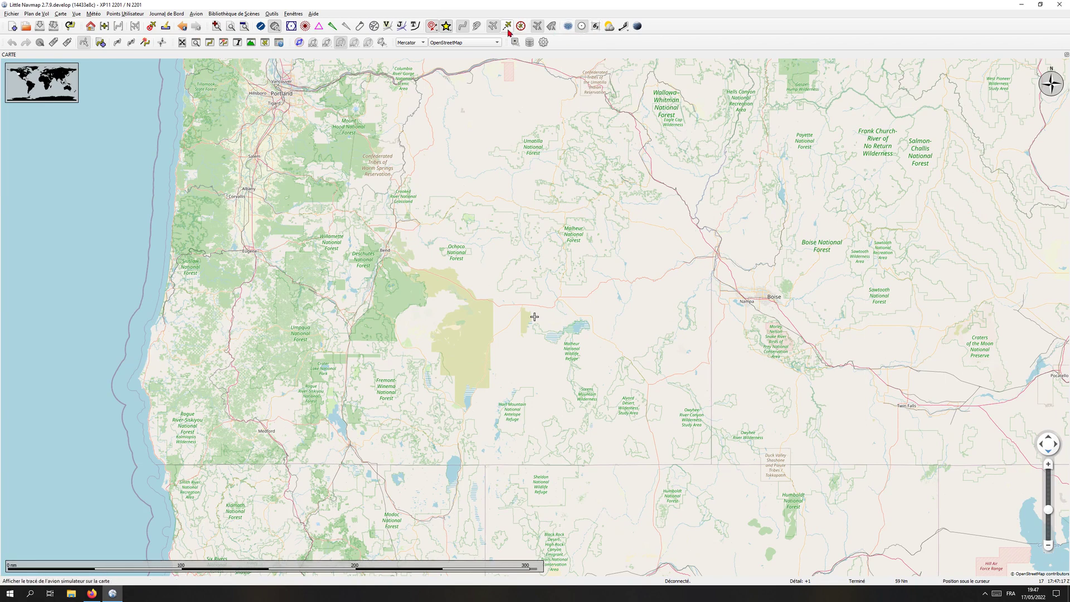
Set the map theme to Atlas (offline) and view the whole United States.
left_click(488, 42)
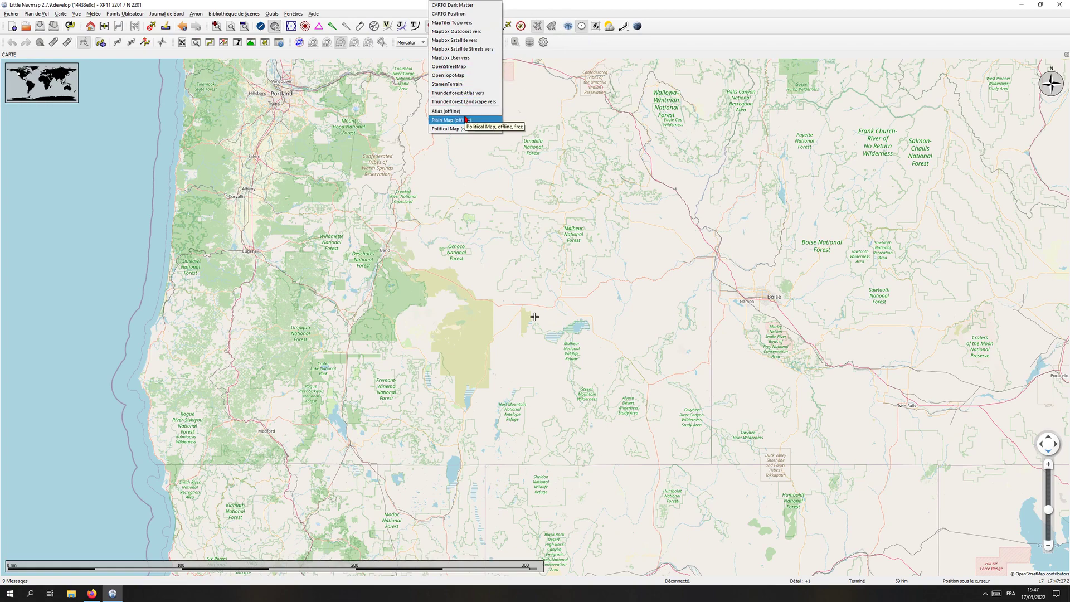
key("Escape")
key("a")
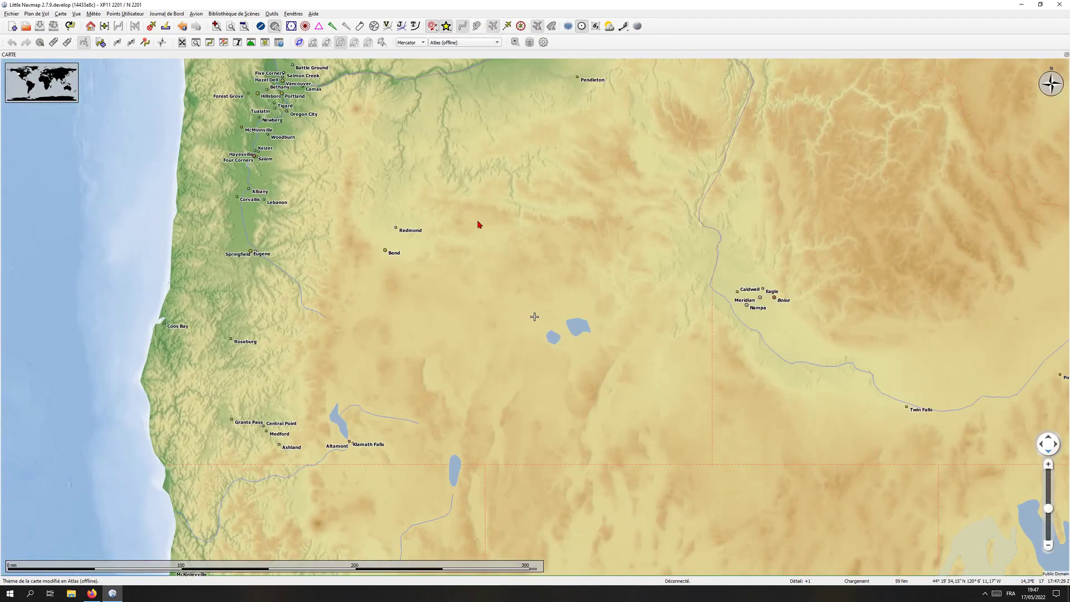
scroll(479, 223, "down", 3)
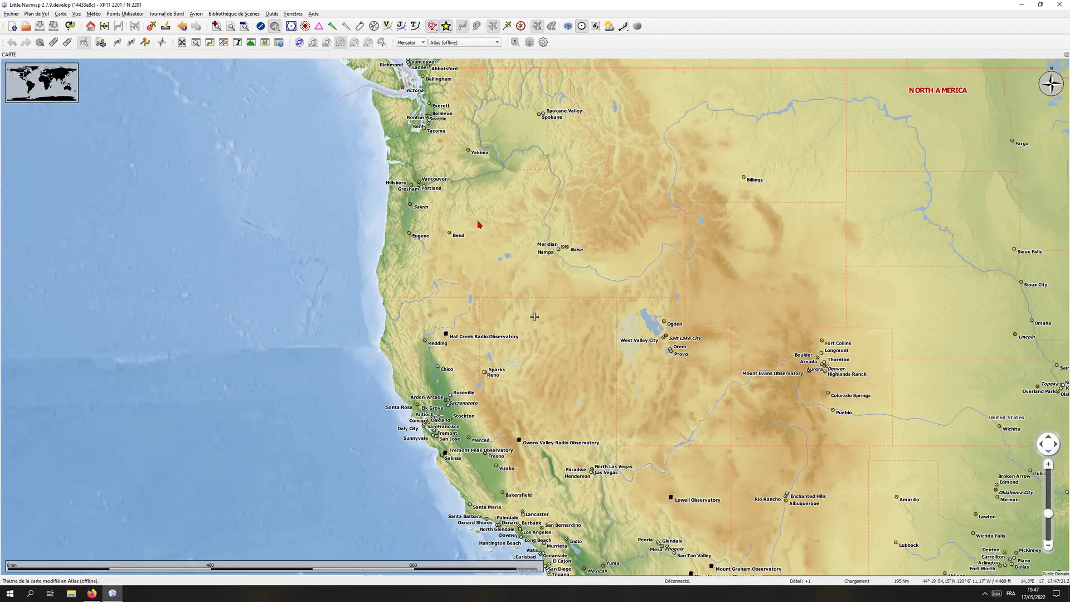
scroll(478, 225, "down", 2)
left_click_drag(778, 303, 494, 301)
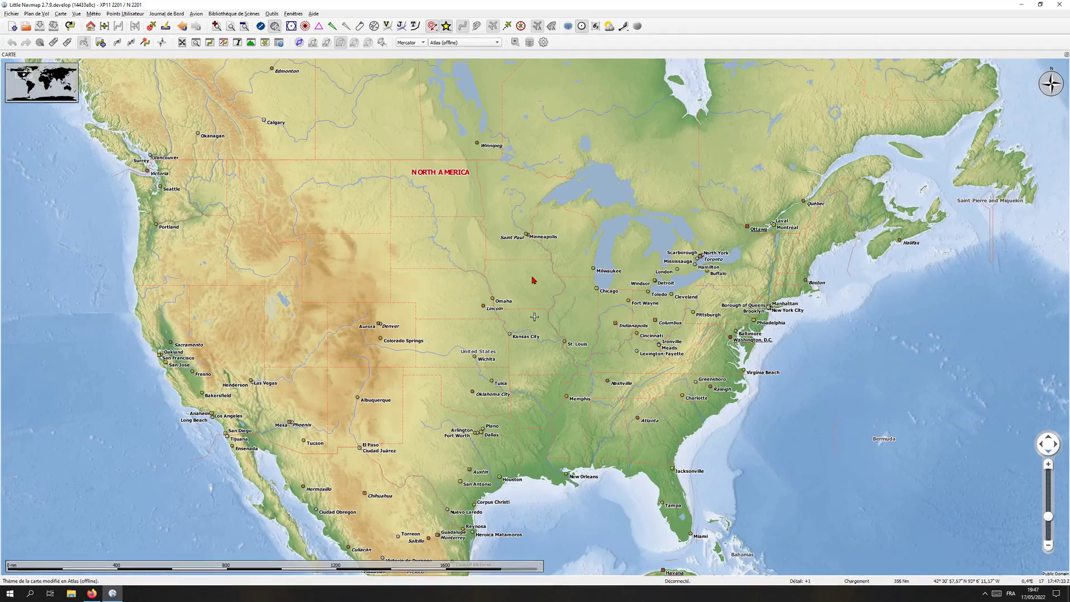
Toggle the country and city names off and back on, and inspect the labels over the western United States.
left_click(581, 27)
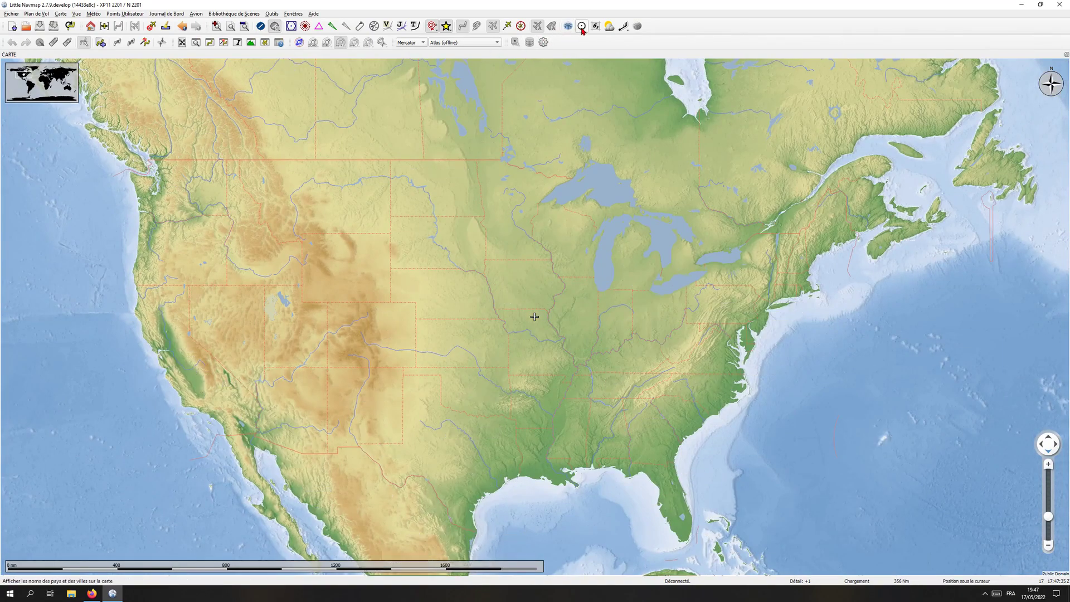
left_click(582, 26)
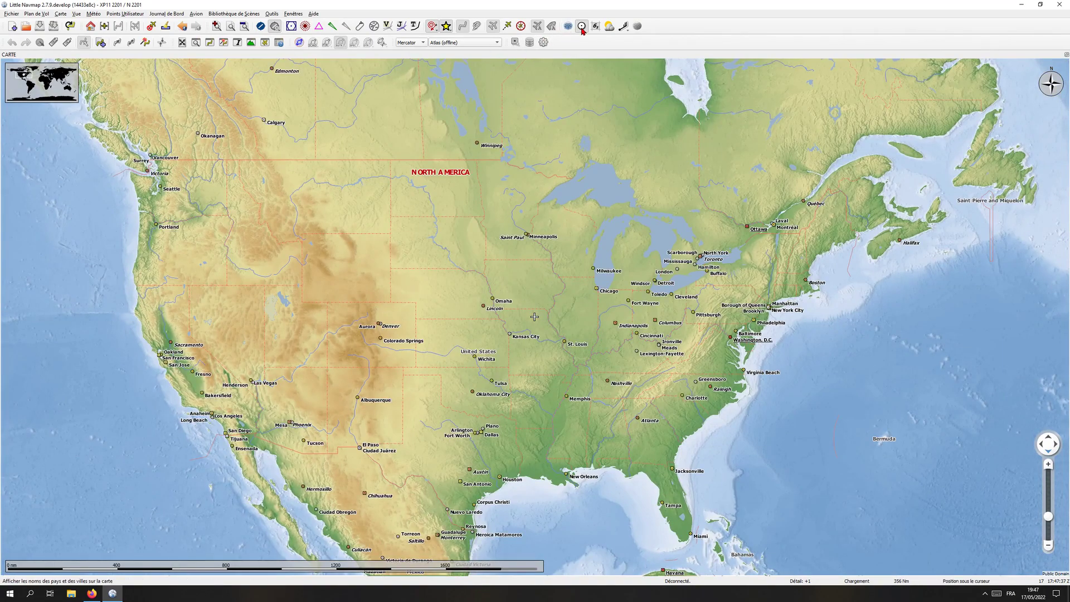
left_click(582, 27)
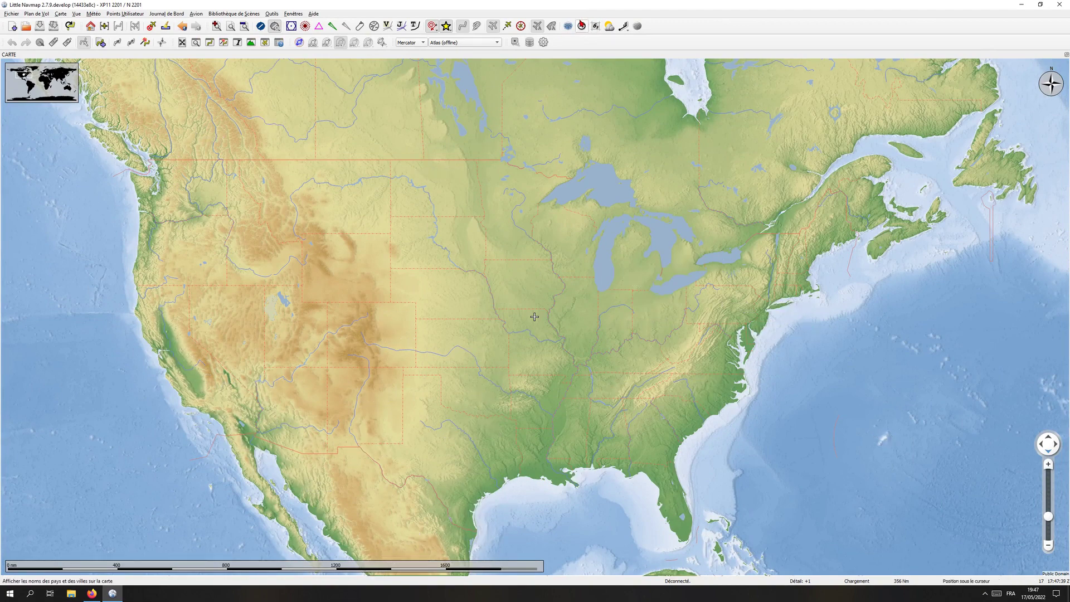
left_click(582, 26)
double_click(372, 310)
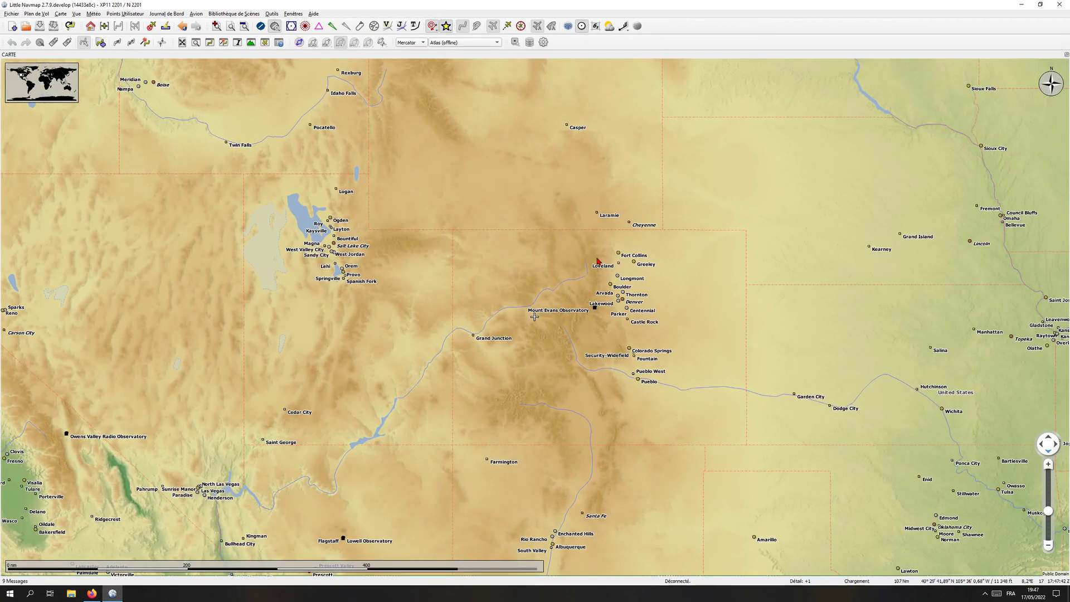
left_click_drag(445, 267, 639, 238)
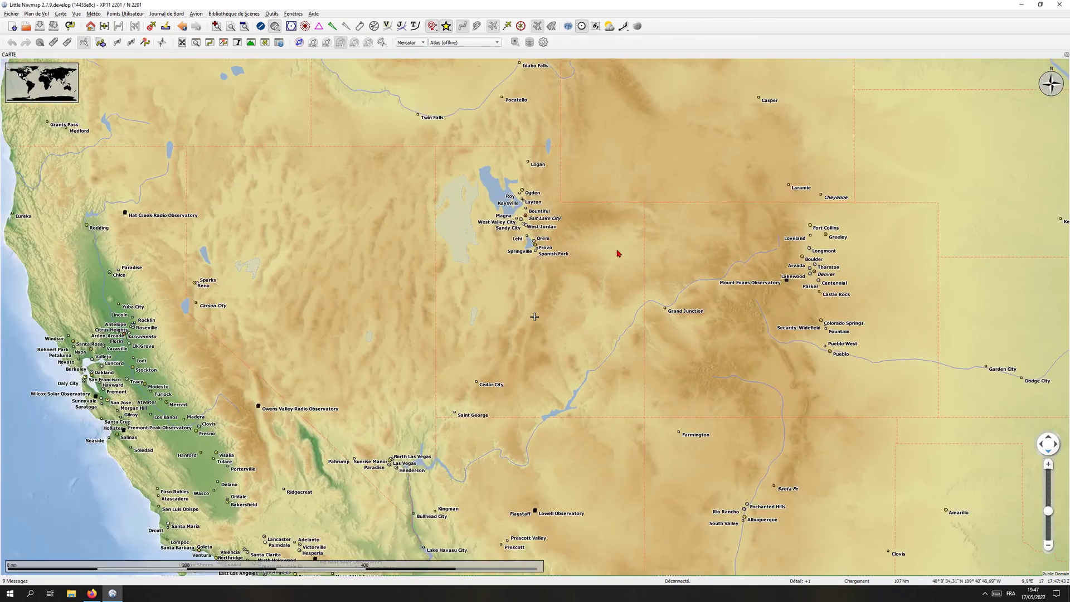
scroll(618, 252, "down", 1)
Set the map theme to Plain Map (offline) and hide the country and city names.
left_click(494, 43)
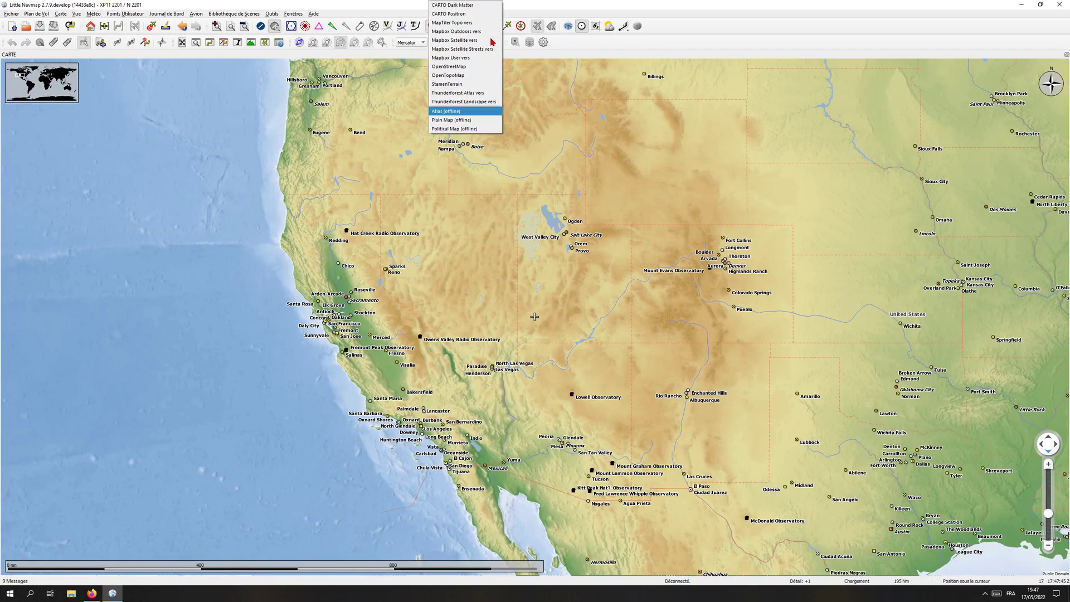
left_click(457, 122)
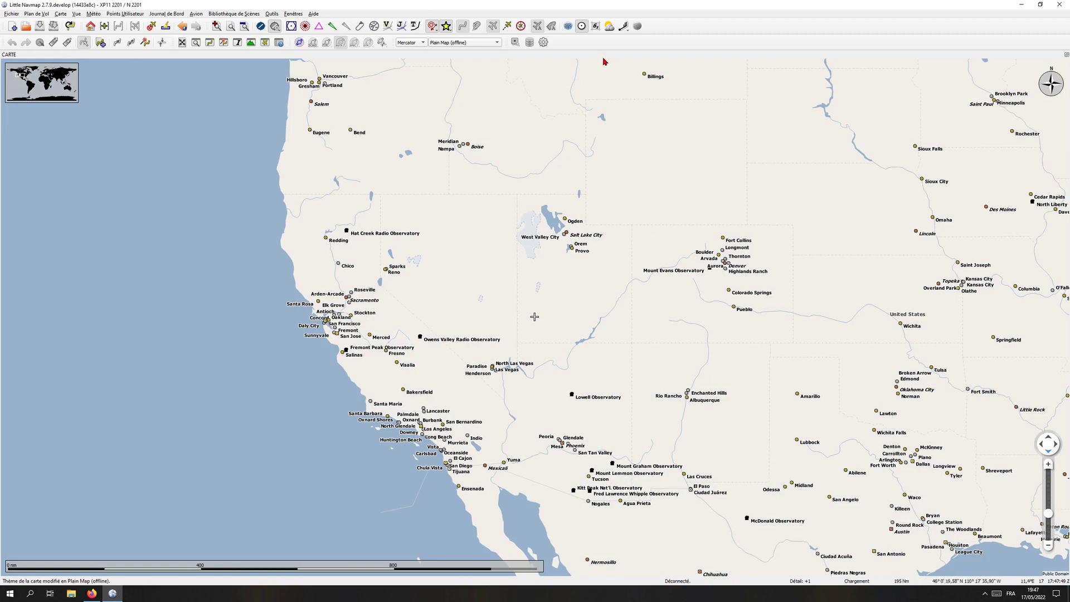
left_click(582, 26)
left_click_drag(607, 223, 554, 277)
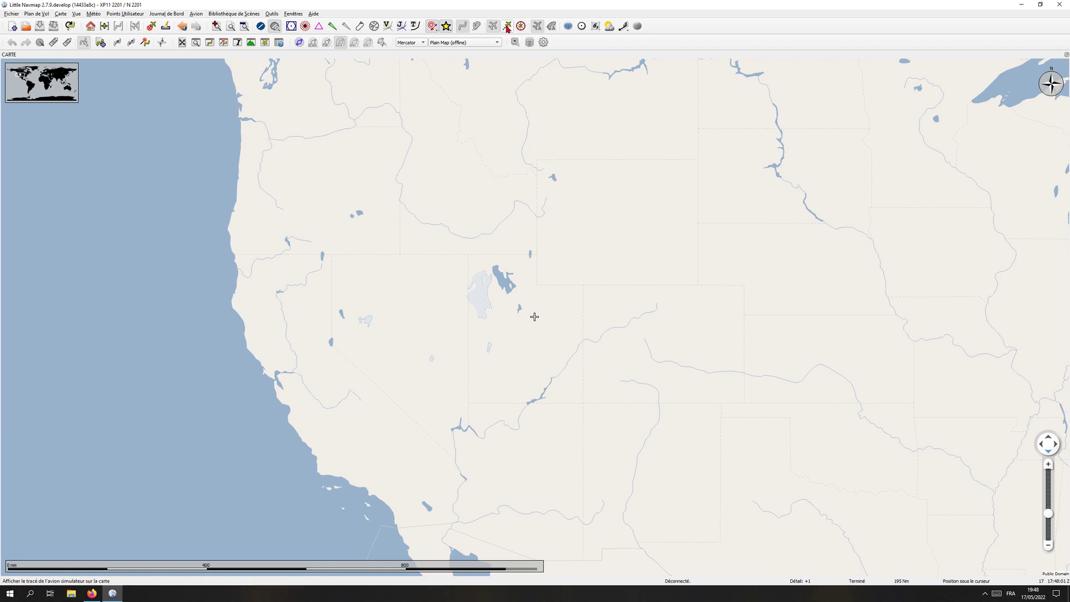
Set the map theme to OpenTopoMap and view the Rocky Mountains up into western Canada.
left_click(497, 44)
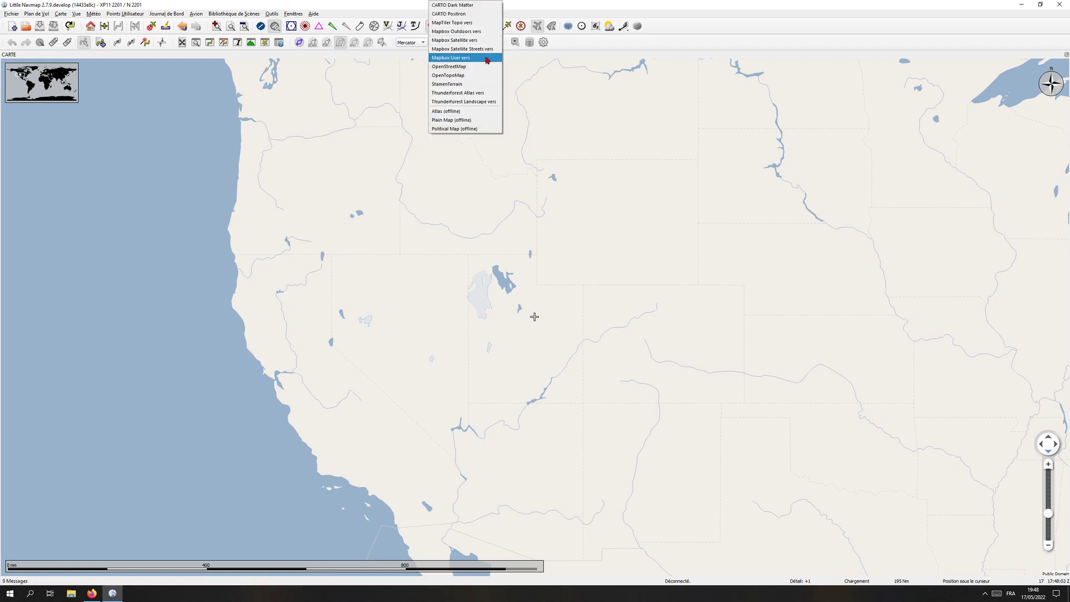
left_click(472, 75)
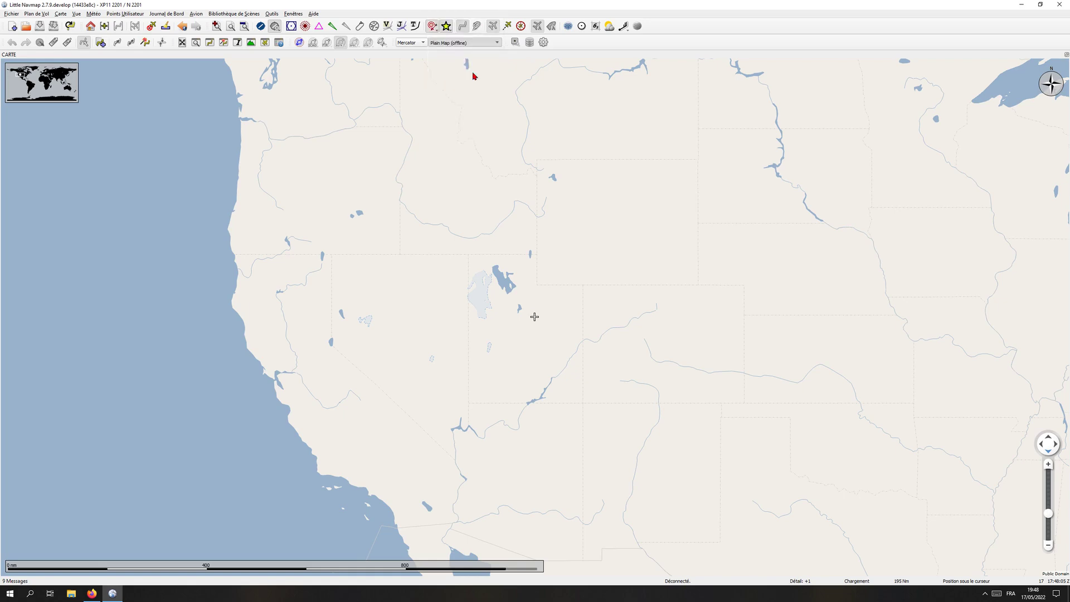
left_click_drag(472, 118, 494, 202)
left_click_drag(608, 163, 644, 254)
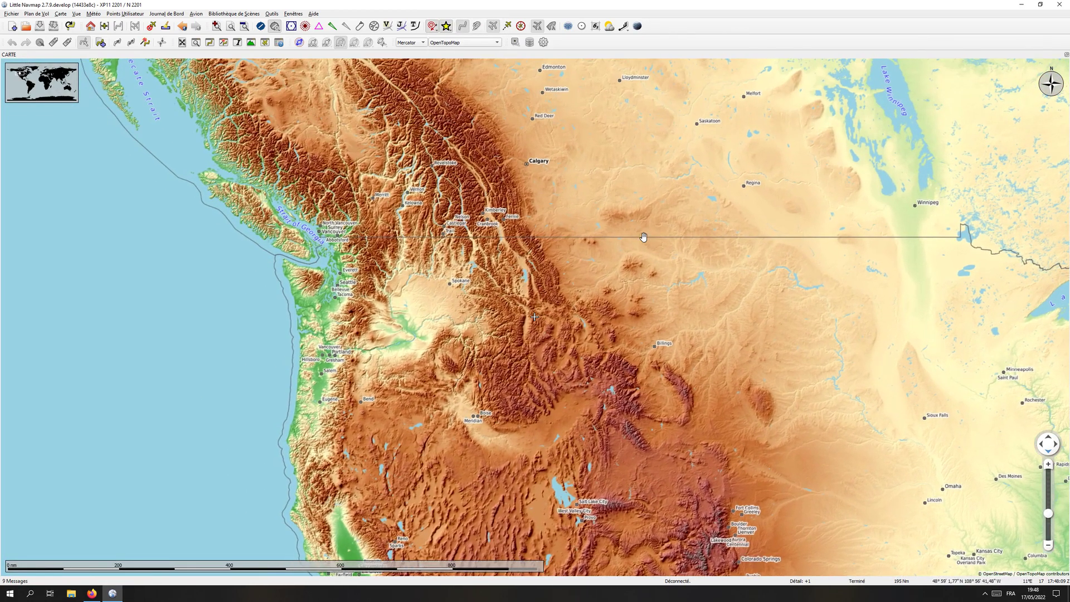
left_click_drag(471, 198, 575, 288)
left_click_drag(488, 195, 514, 311)
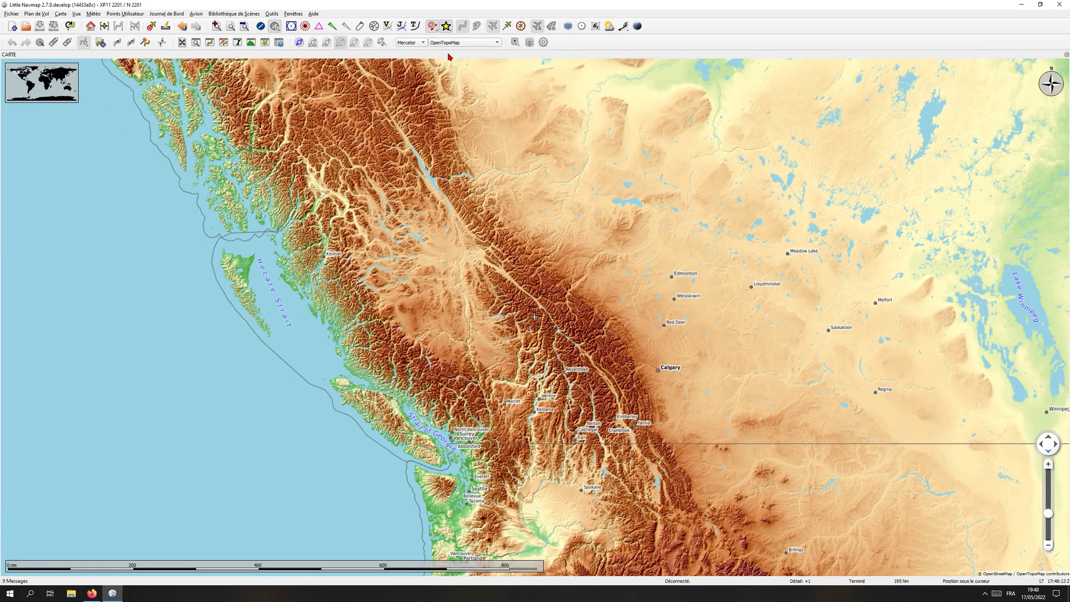
Display the Victor airways on the map over western Canada and the northwestern United States.
left_click(390, 27)
left_click_drag(360, 221, 399, 85)
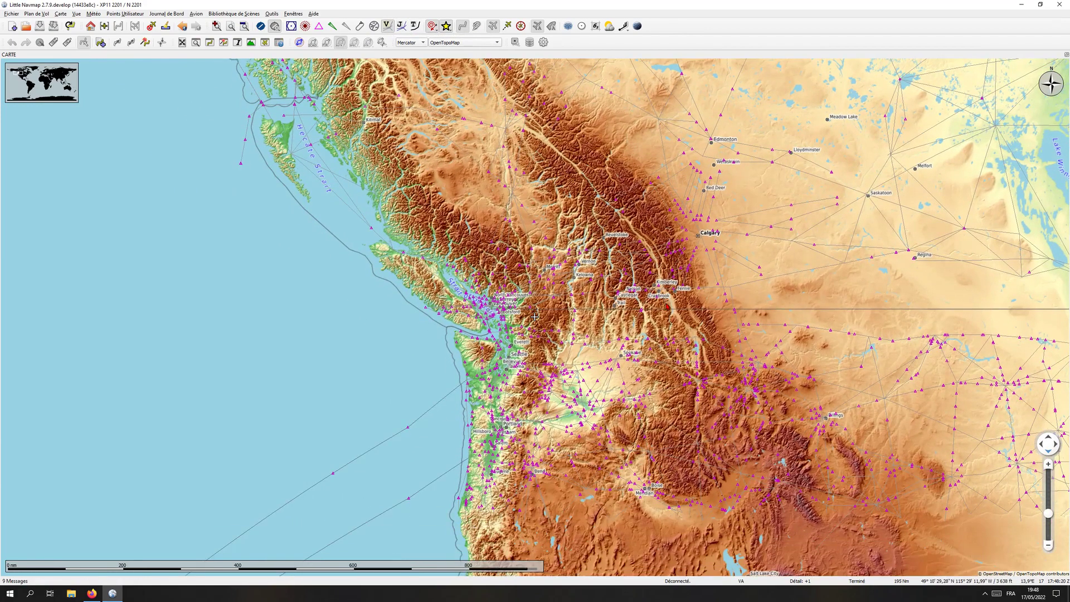
Toggle the Jet airways, Victor airways and tracks on and off in turn, leaving only the Victor airways displayed.
left_click(403, 29)
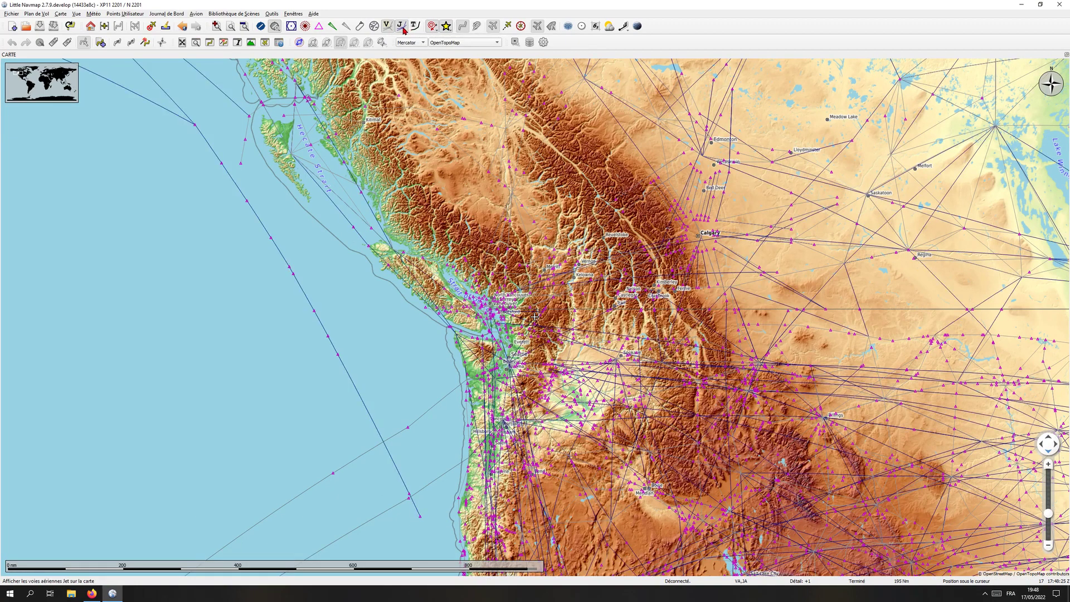
left_click(403, 29)
left_click(388, 27)
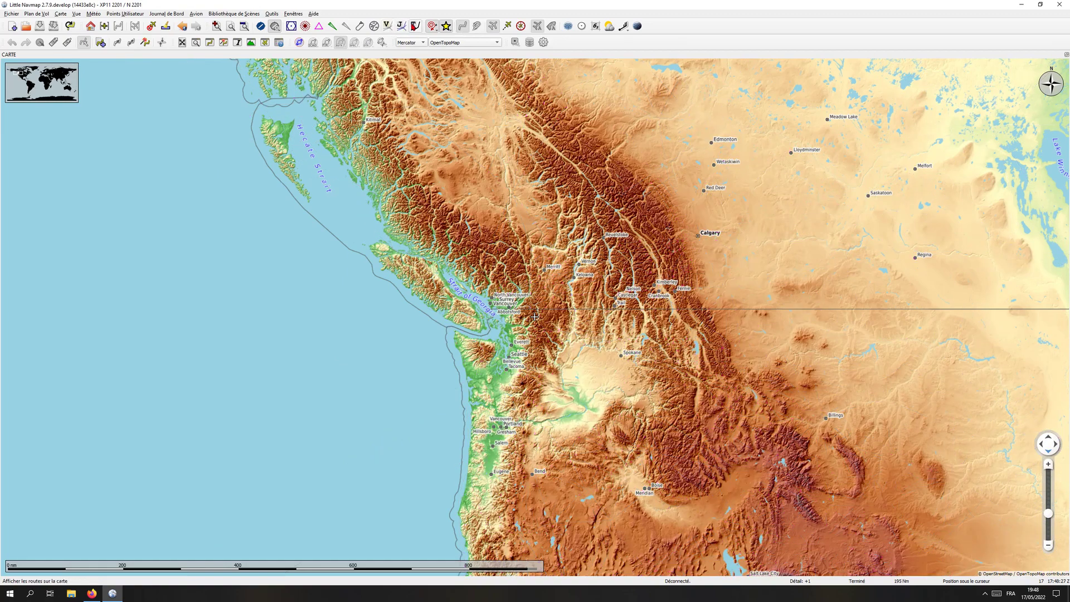
left_click(416, 27)
left_click(415, 26)
left_click(388, 26)
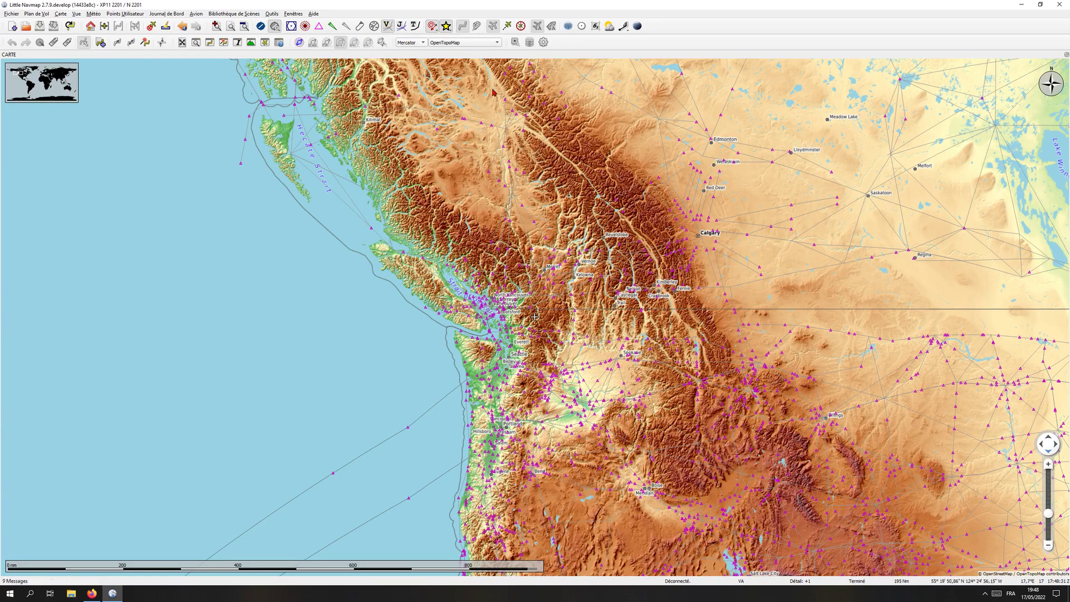
Try the OpenStreetMap theme over the northwestern United States, and set the map theme to Plain Map (offline).
left_click_drag(782, 409, 765, 293)
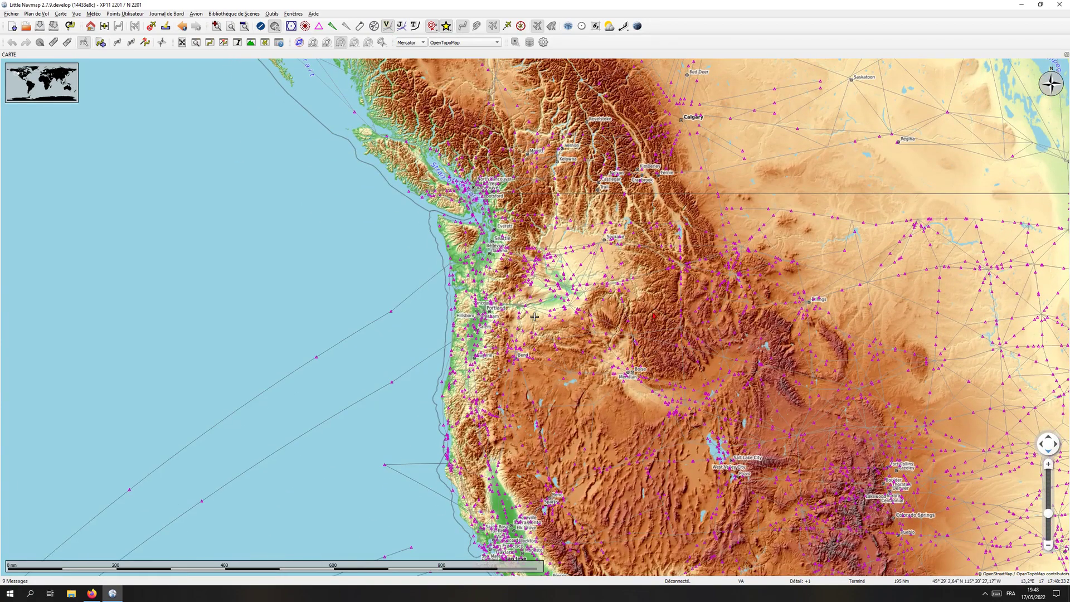
scroll(534, 317, "up", 2)
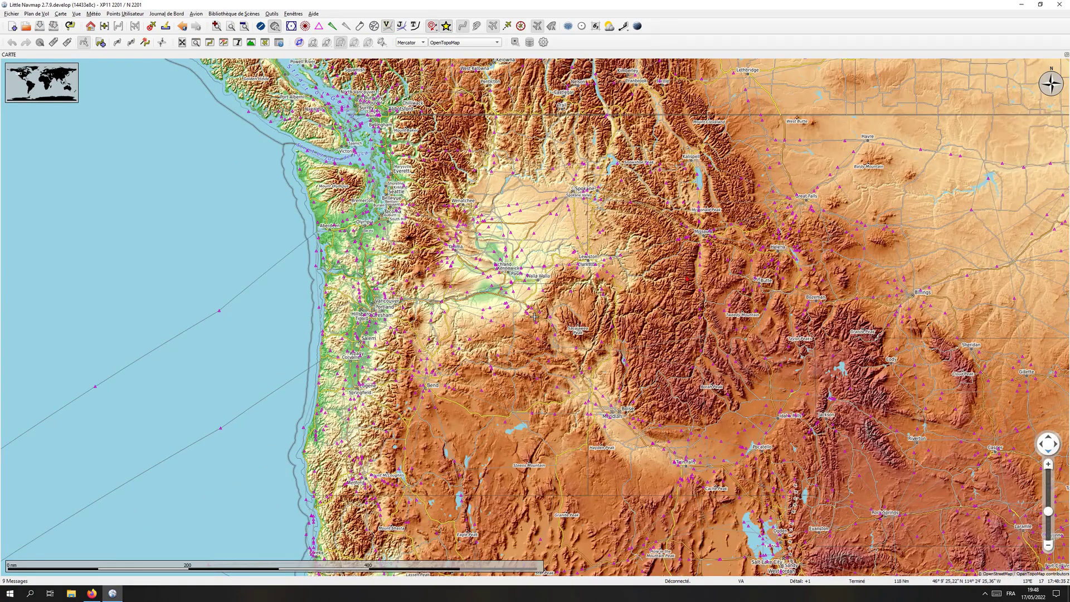
left_click(499, 42)
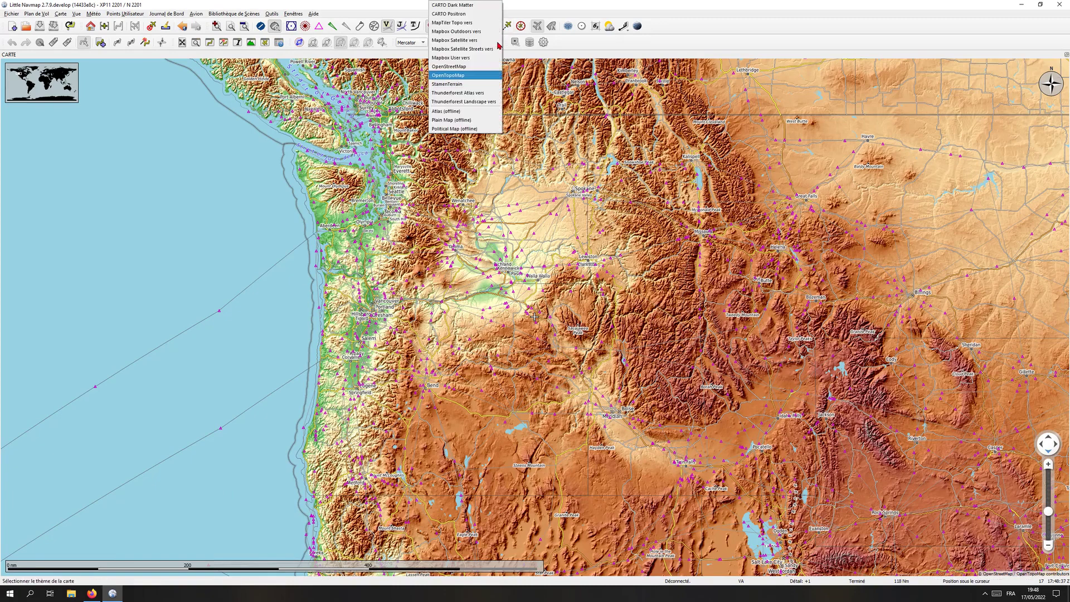
left_click(477, 73)
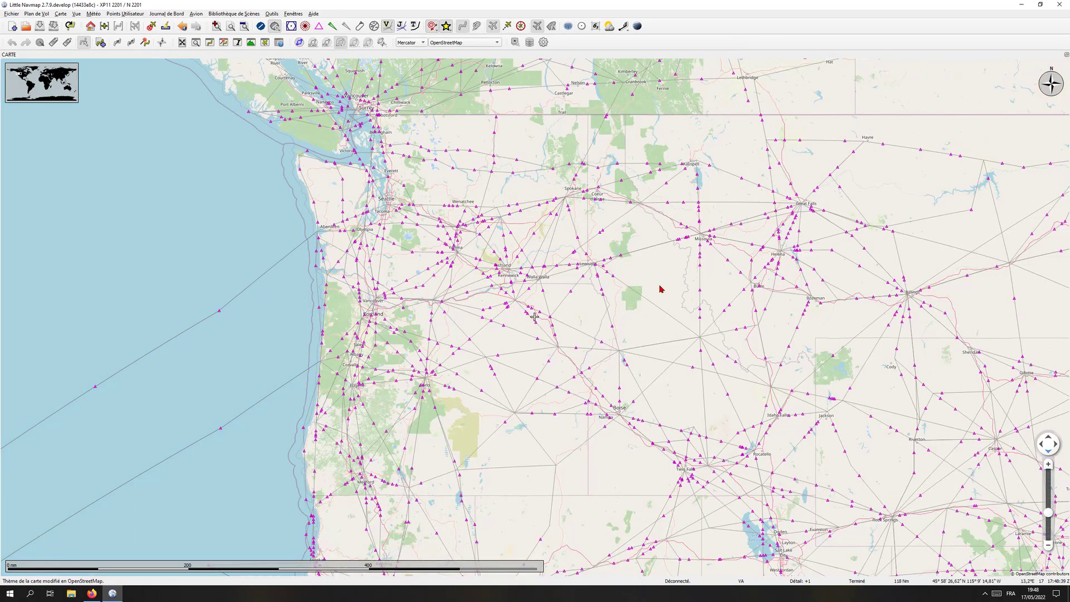
left_click(497, 43)
left_click(461, 119)
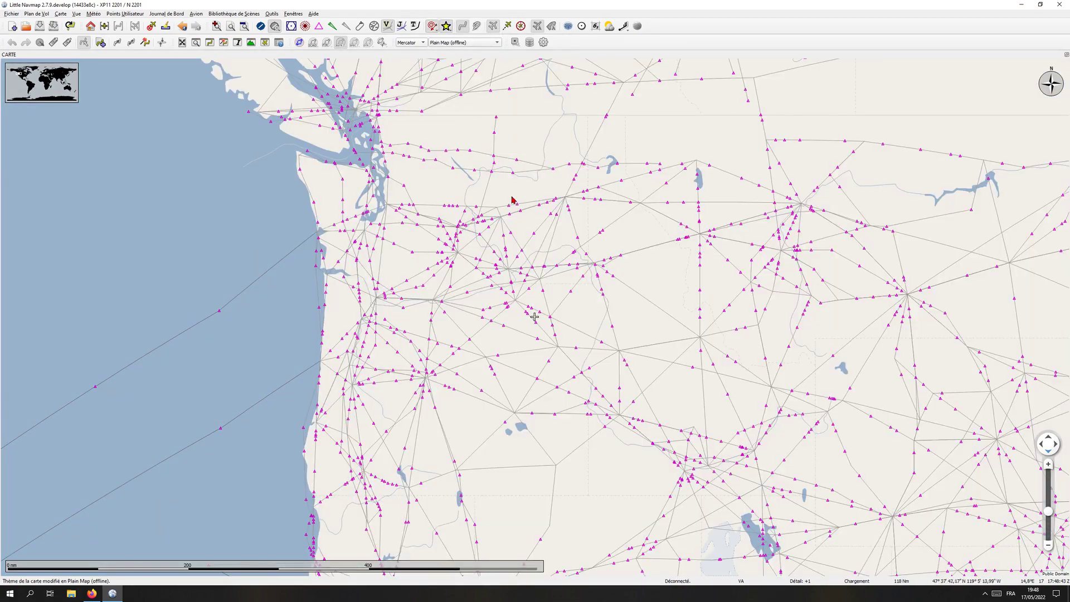
Show the information for the airway segment shared by T276, T317 and V187.
scroll(636, 215, "up", 3)
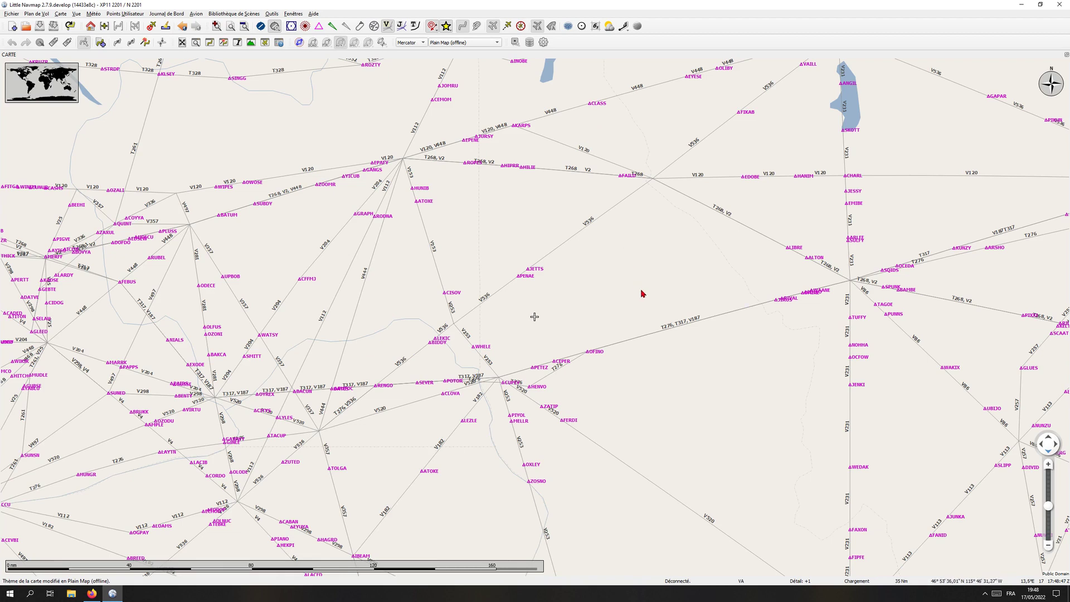
mouse_move(676, 328)
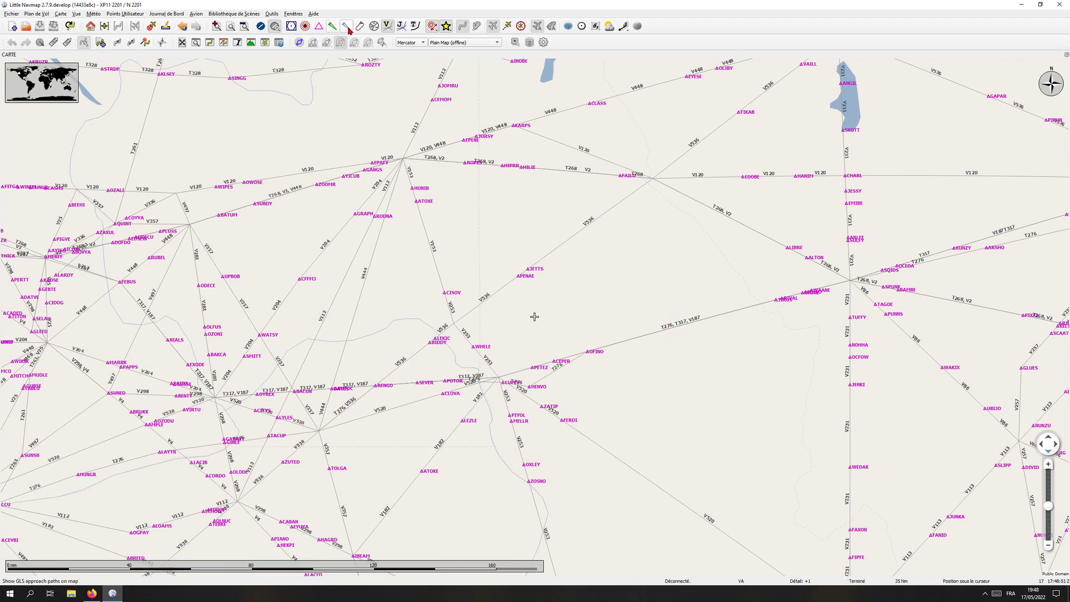
left_click(688, 329)
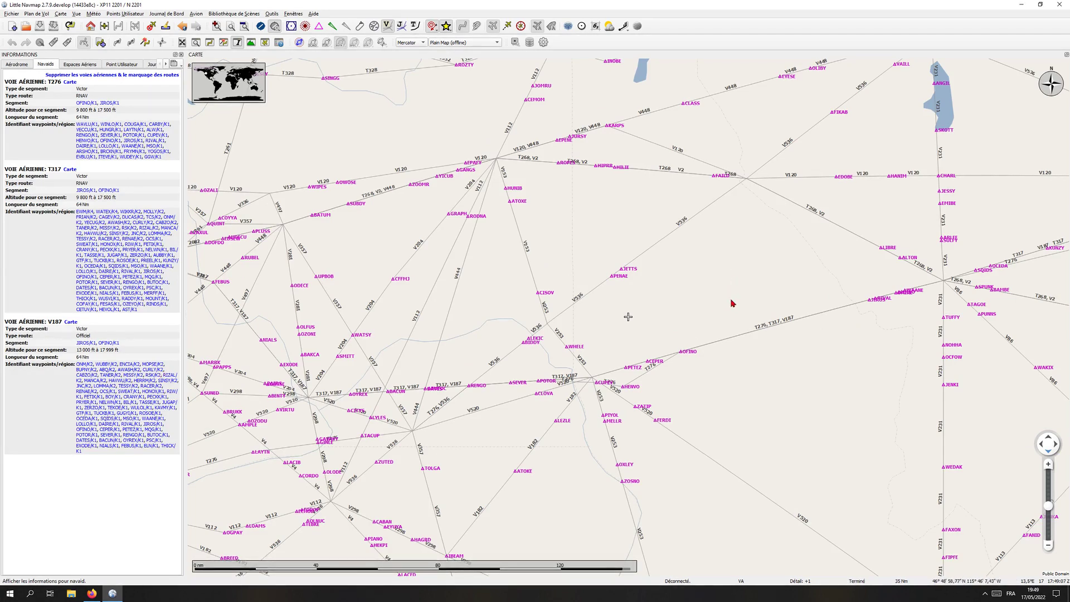
Highlight the whole airway V536 on the map from its segment information, and hide the other Victor airways.
scroll(734, 301, "down", 3)
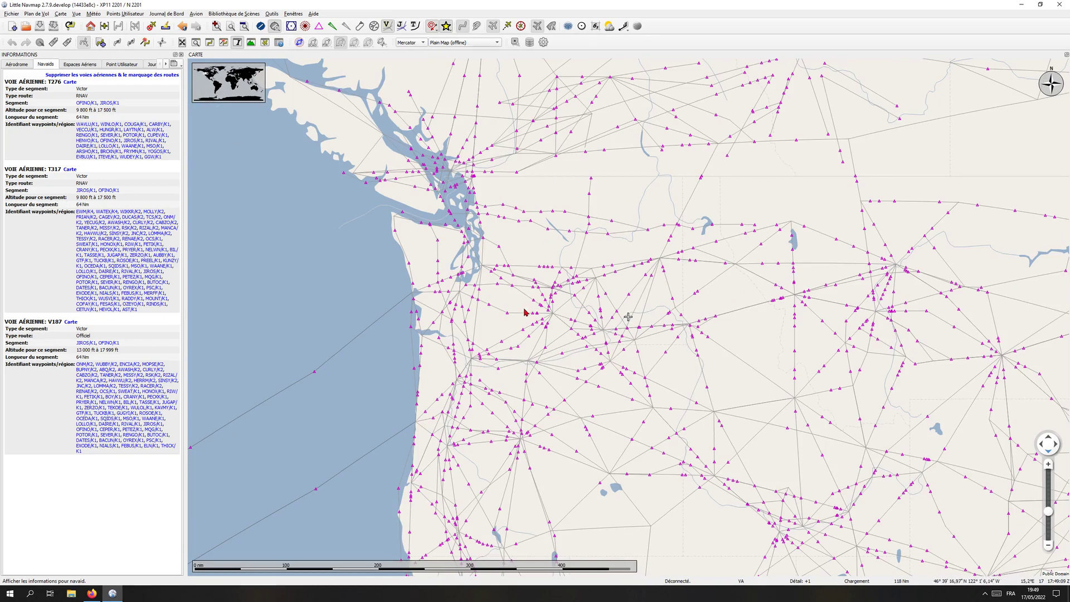
scroll(650, 333, "up", 3)
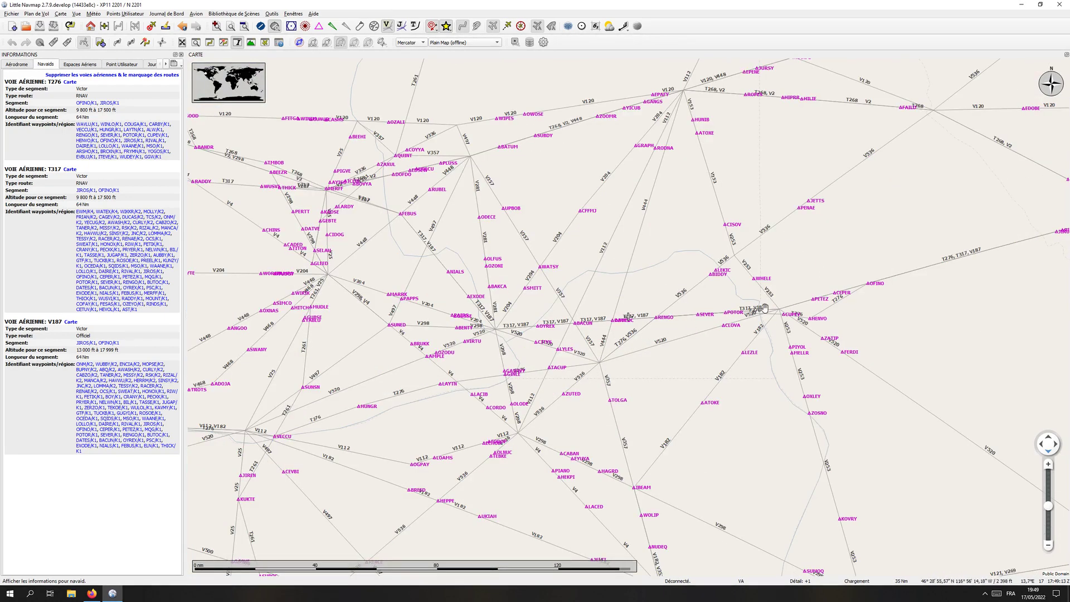
key("Up")
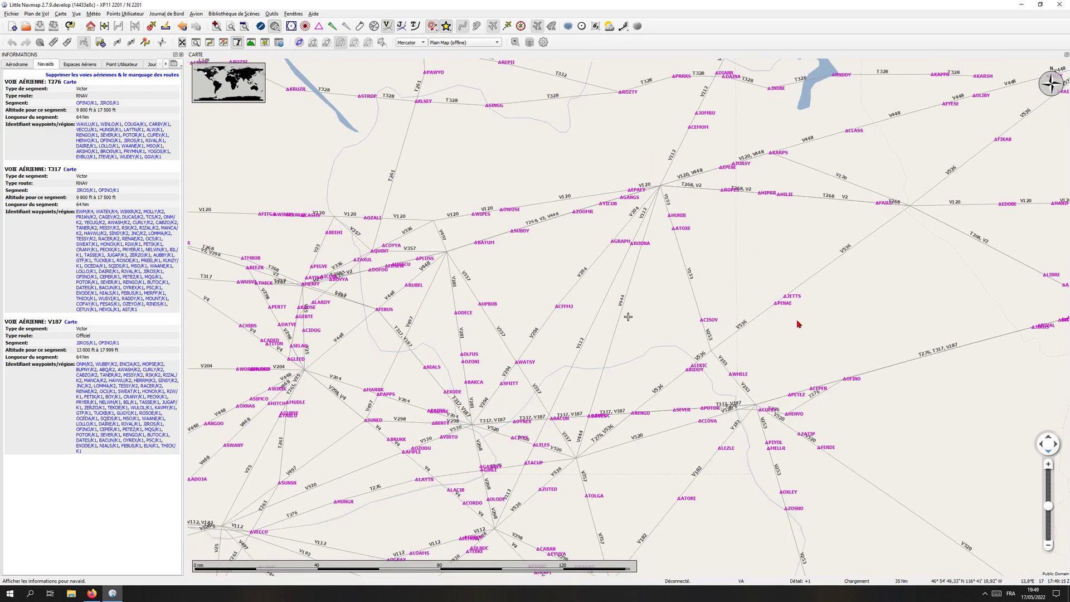
key("Right")
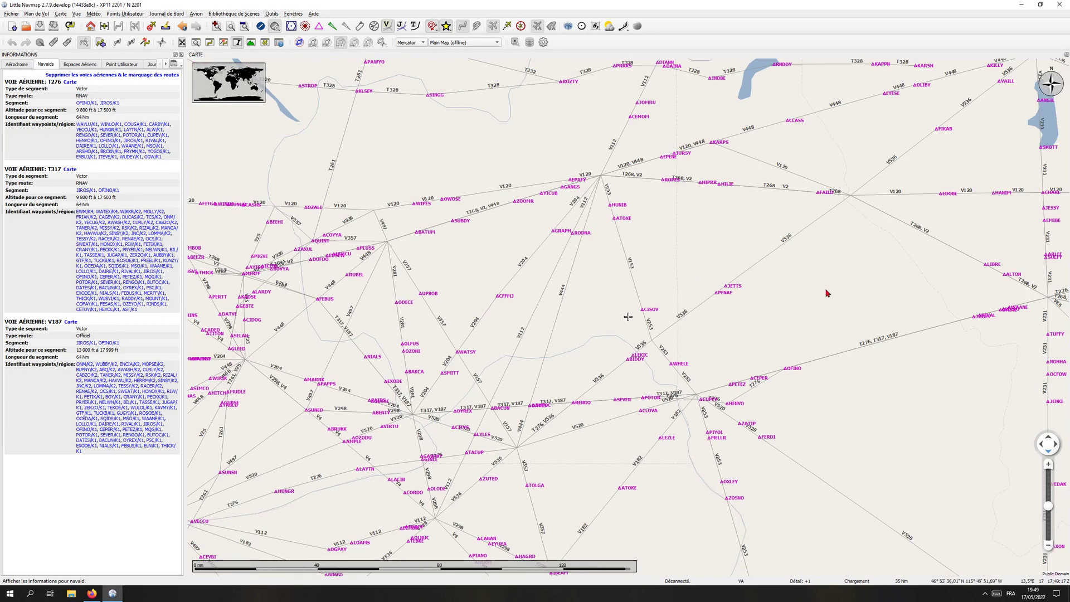
left_click(784, 242)
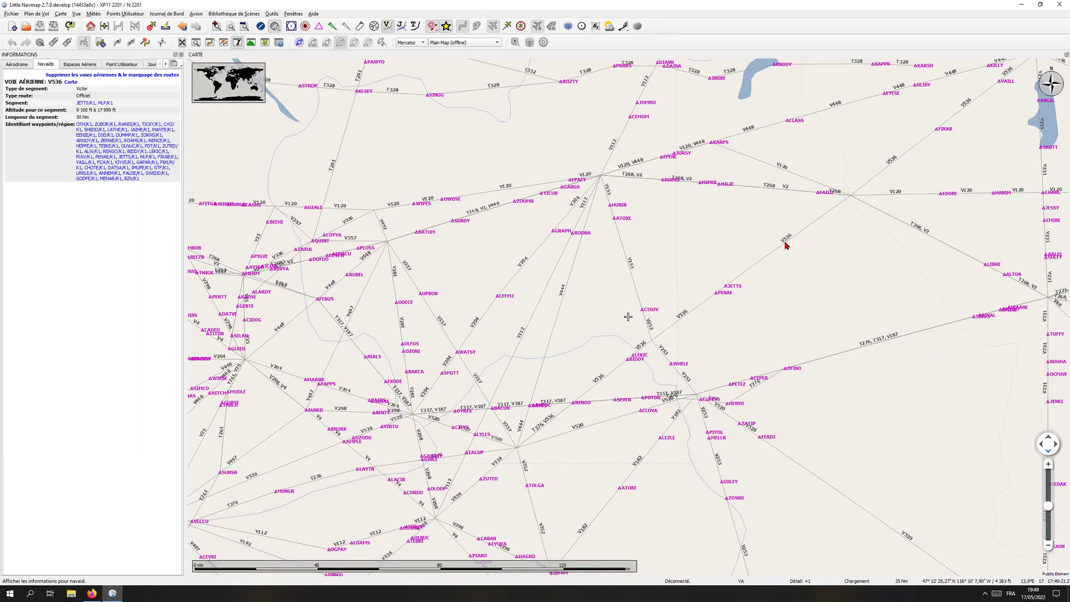
left_click(69, 84)
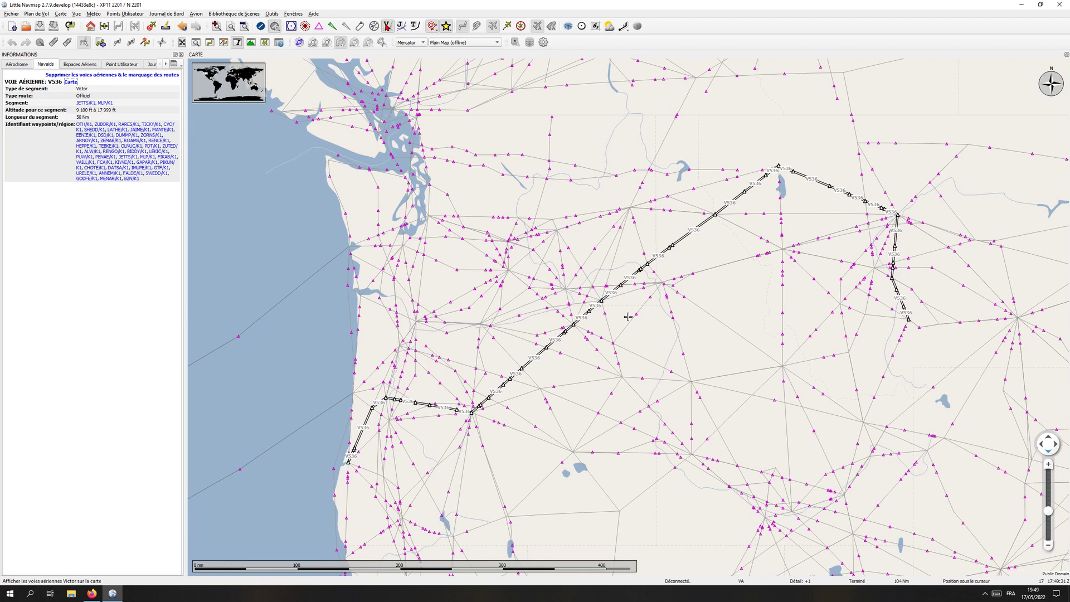
left_click(387, 26)
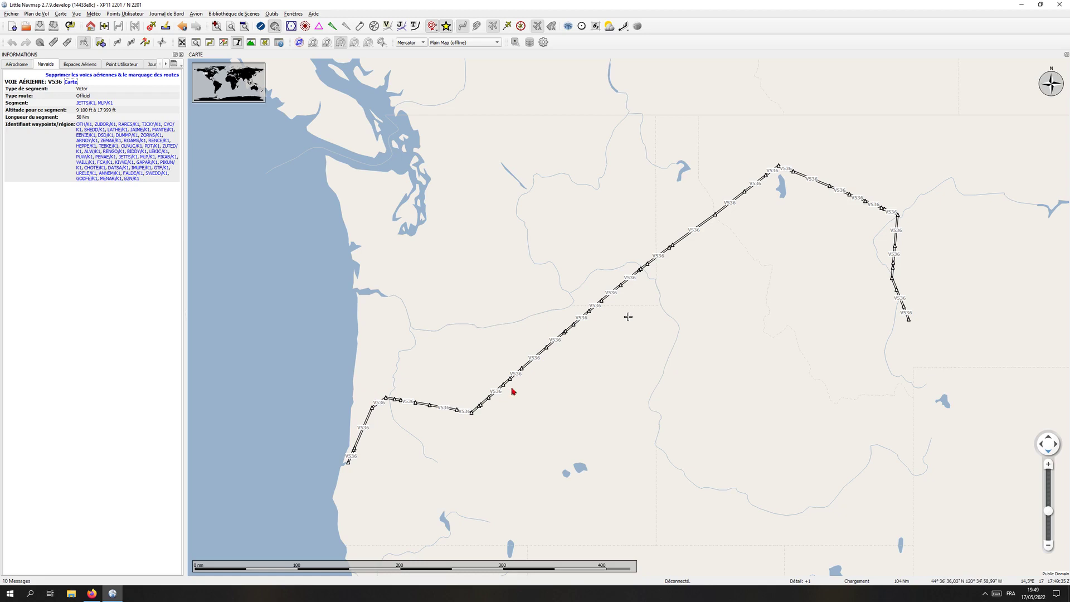
Set the map theme to OpenStreetMap and follow the highlighted airway V536 from the Oregon coast to Montana.
scroll(609, 399, "up", 2)
left_click_drag(606, 393, 804, 394)
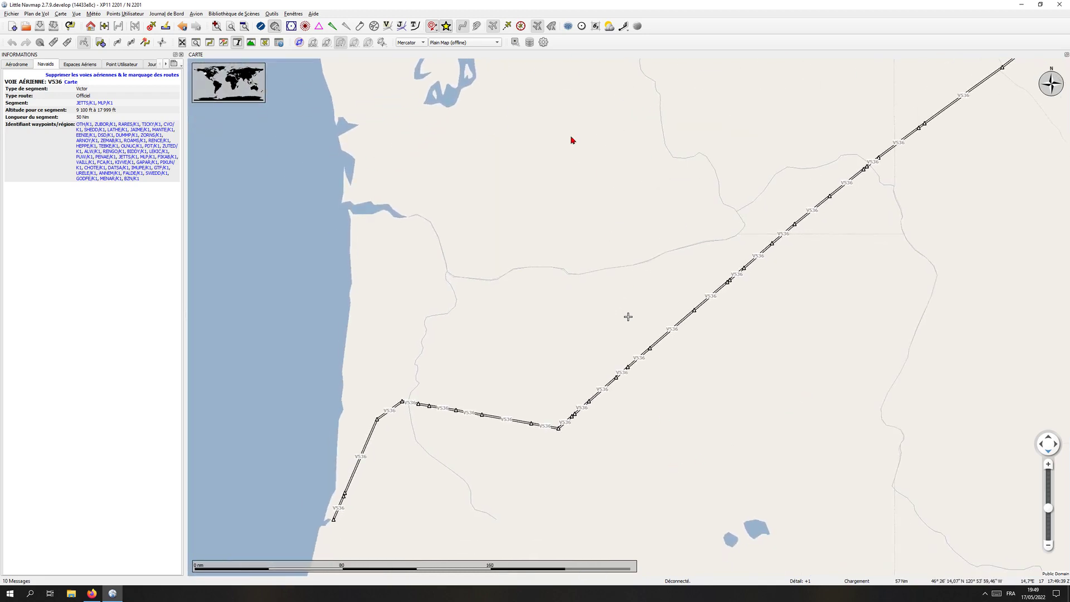
left_click(482, 43)
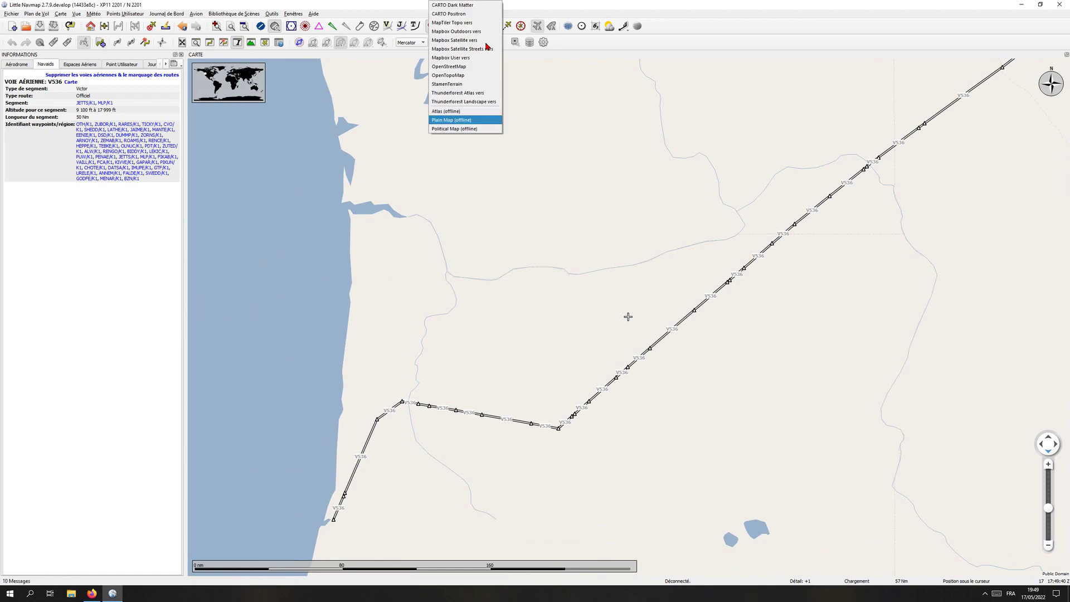
left_click(465, 66)
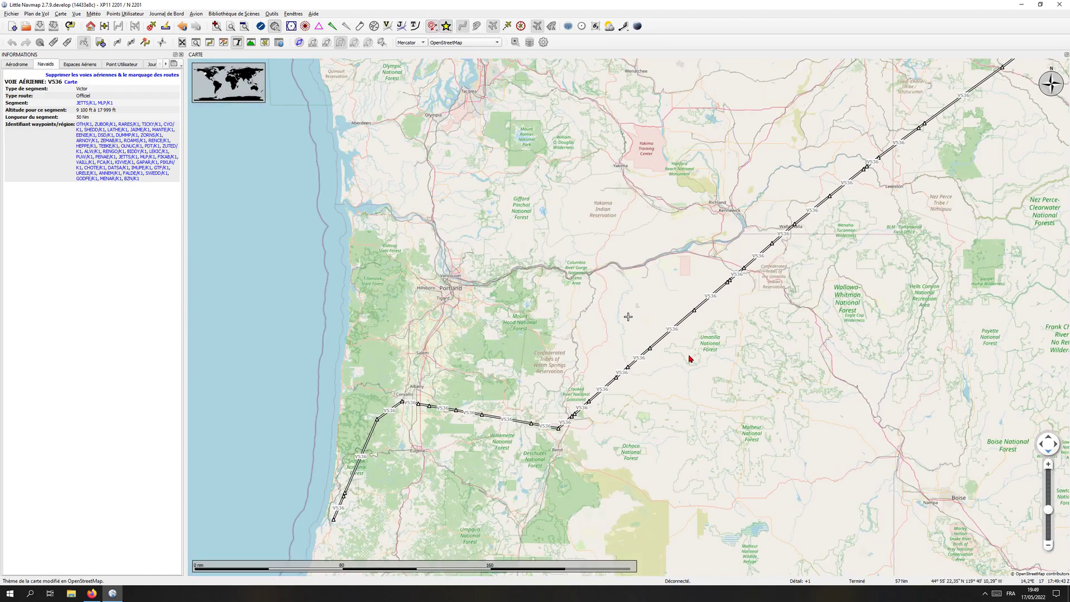
left_click_drag(780, 294, 723, 357)
left_click_drag(848, 288, 699, 369)
left_click_drag(773, 387, 748, 362)
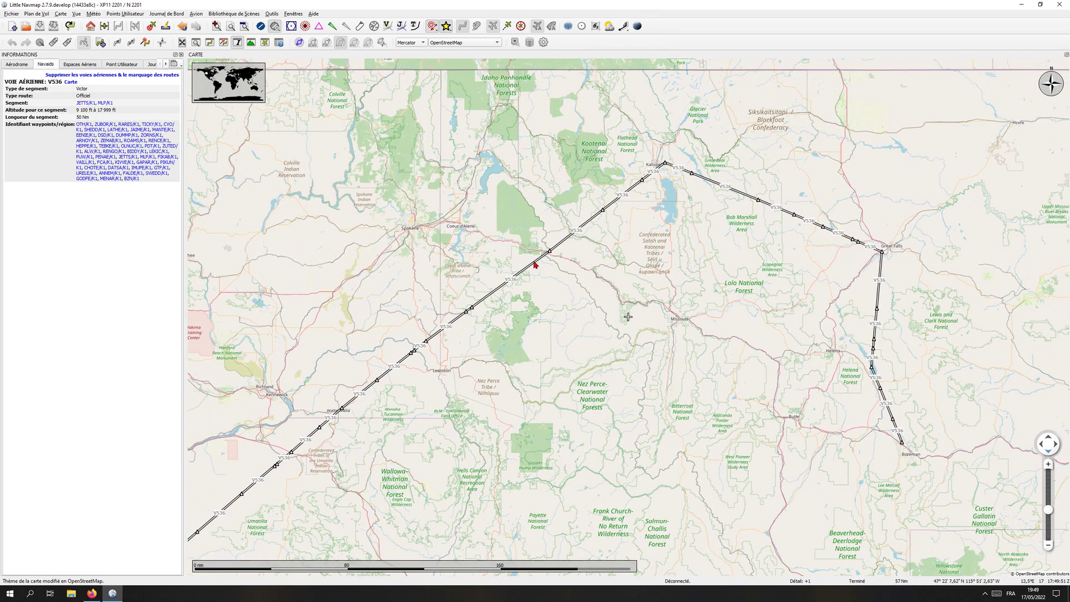
mouse_move(590, 222)
Clear the airway highlight from the map, and display the Victor airways after toggling the Jet airways on and off.
left_click(147, 77)
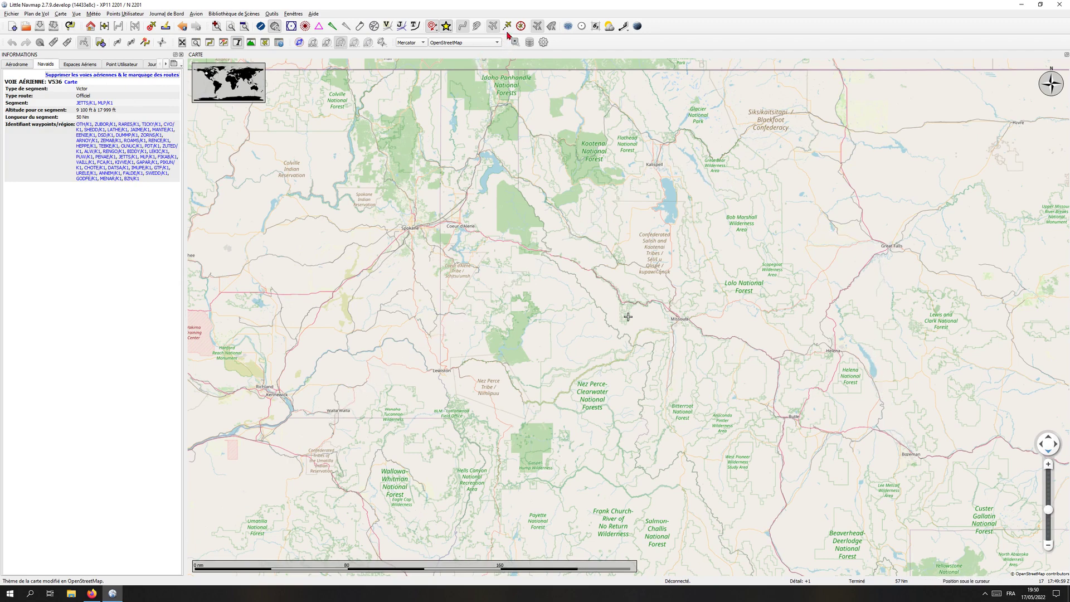
left_click(400, 27)
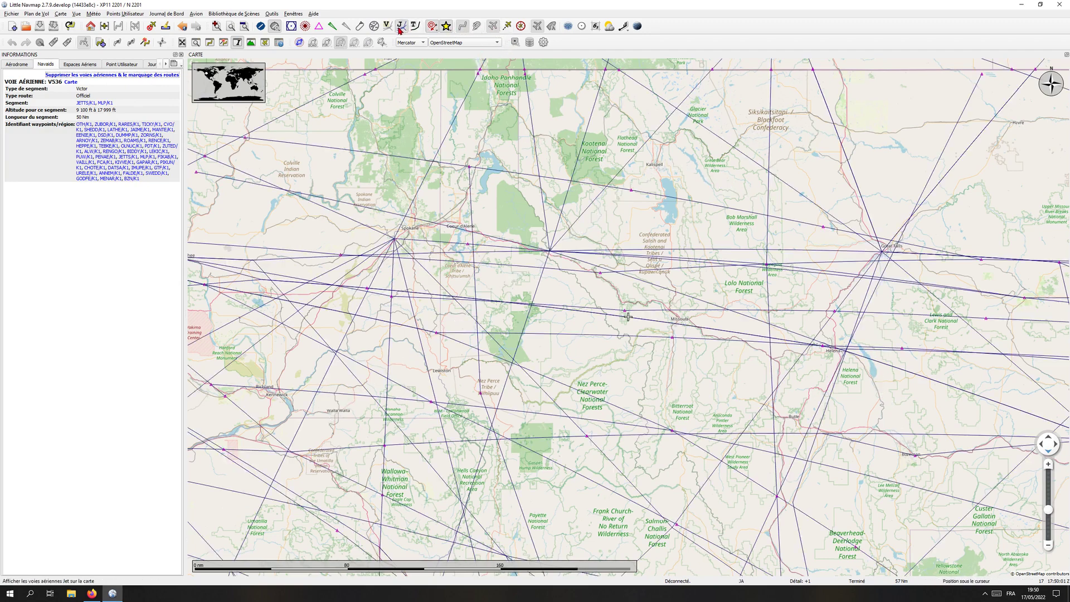
left_click(400, 27)
left_click(388, 26)
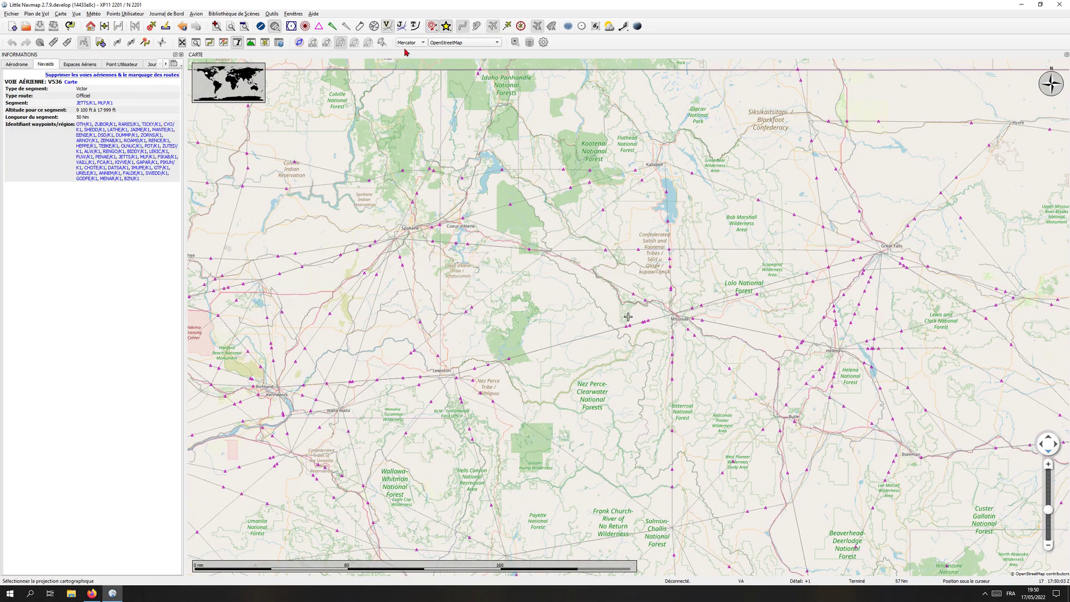
Highlight the full airways V120 and T276 on the map from their segment information.
left_click(704, 250)
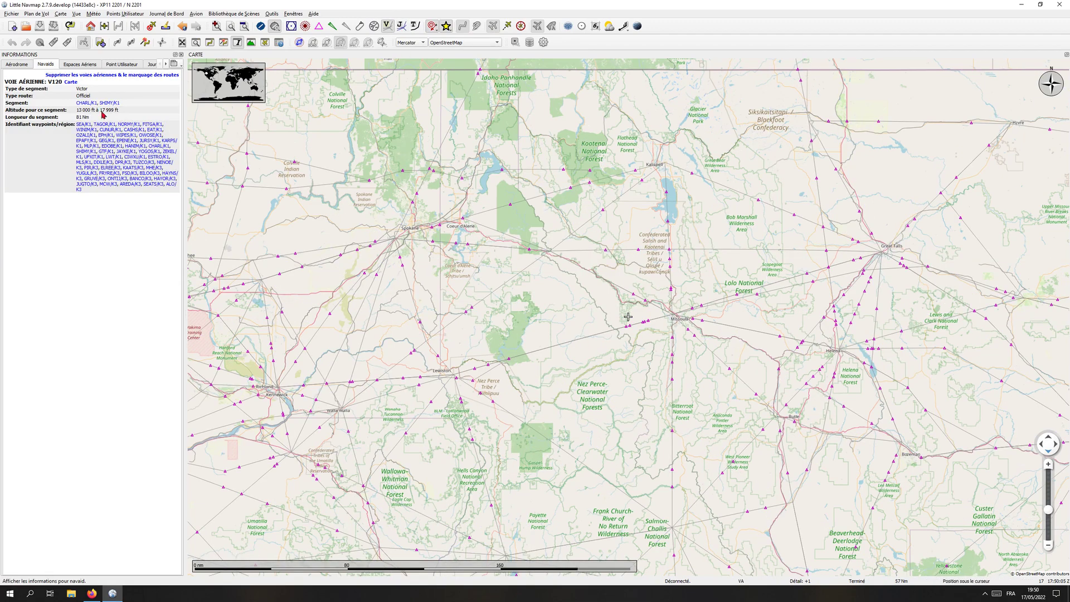
left_click(71, 82)
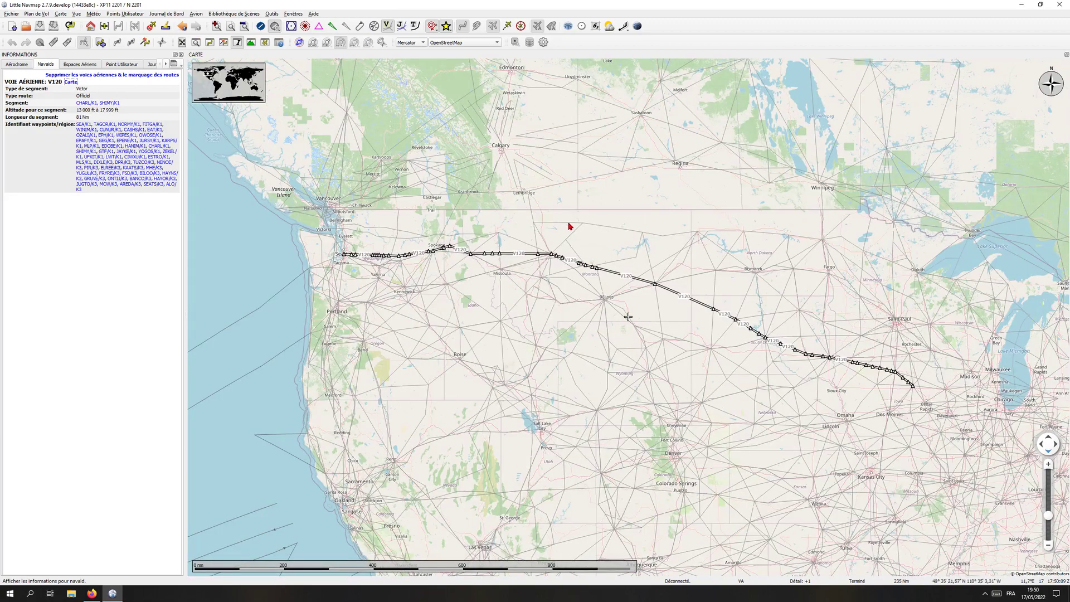
left_click(482, 277)
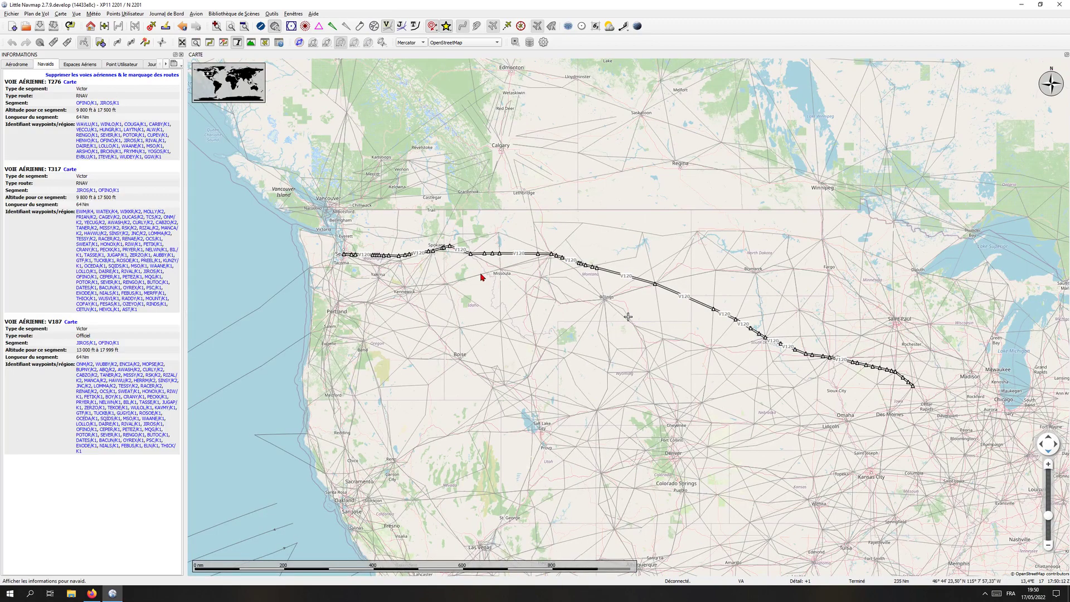
left_click(70, 82)
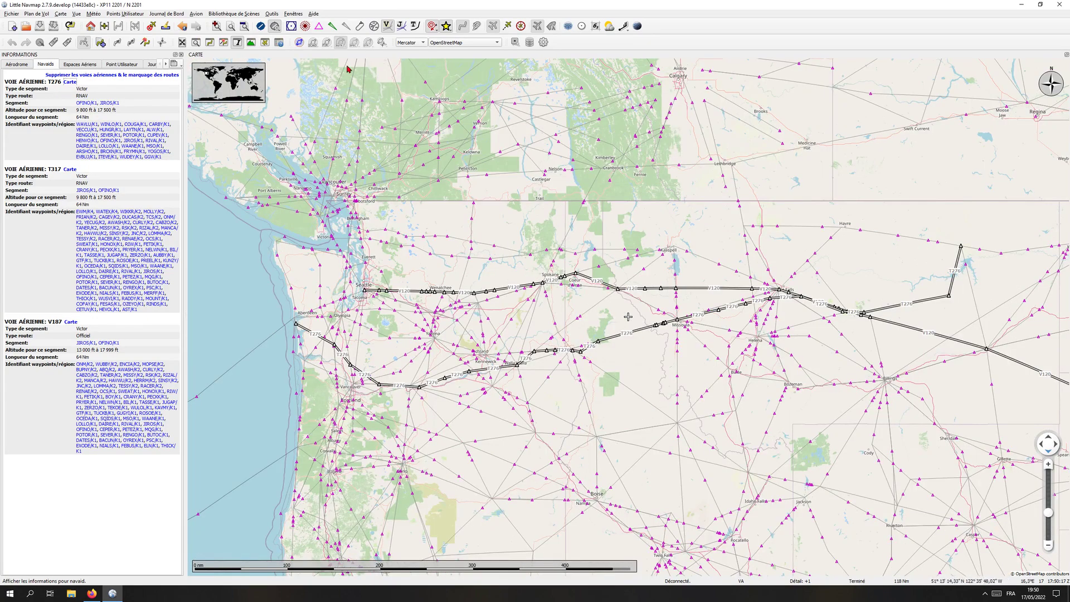
Hide the other Victor airways and inspect the highlighted V120 and T276 across Washington, Idaho and Montana.
left_click(387, 27)
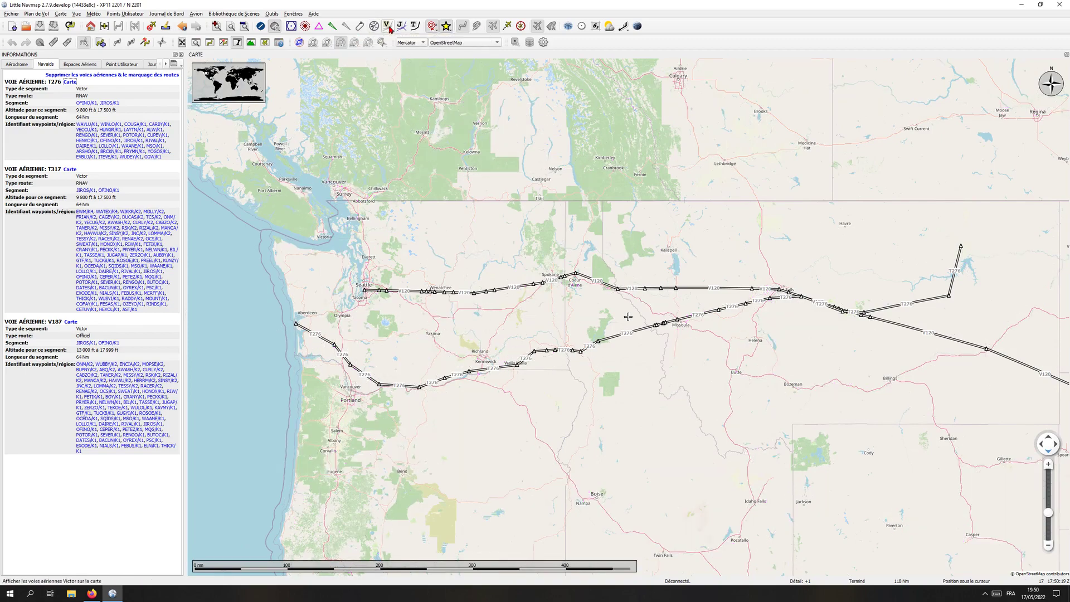
left_click_drag(729, 403, 690, 334)
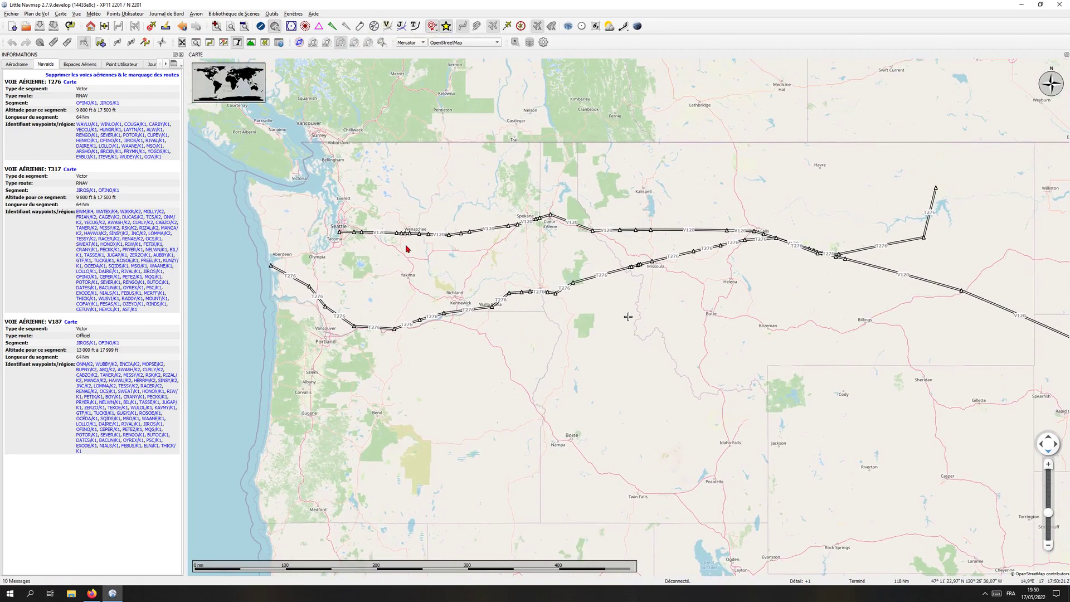
scroll(530, 282, "up", 3)
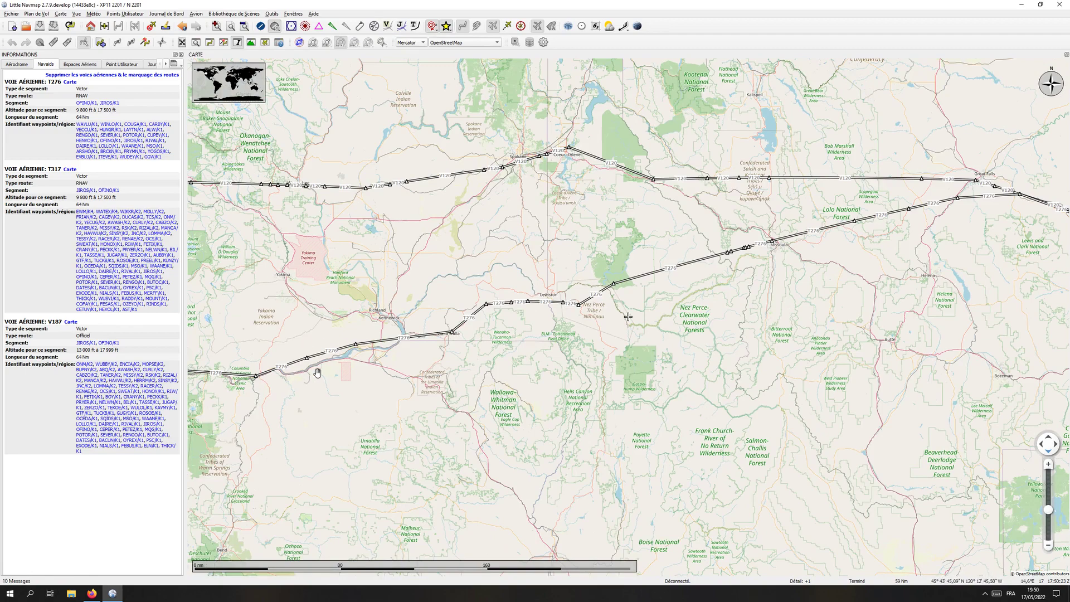
key("Left")
key("Right")
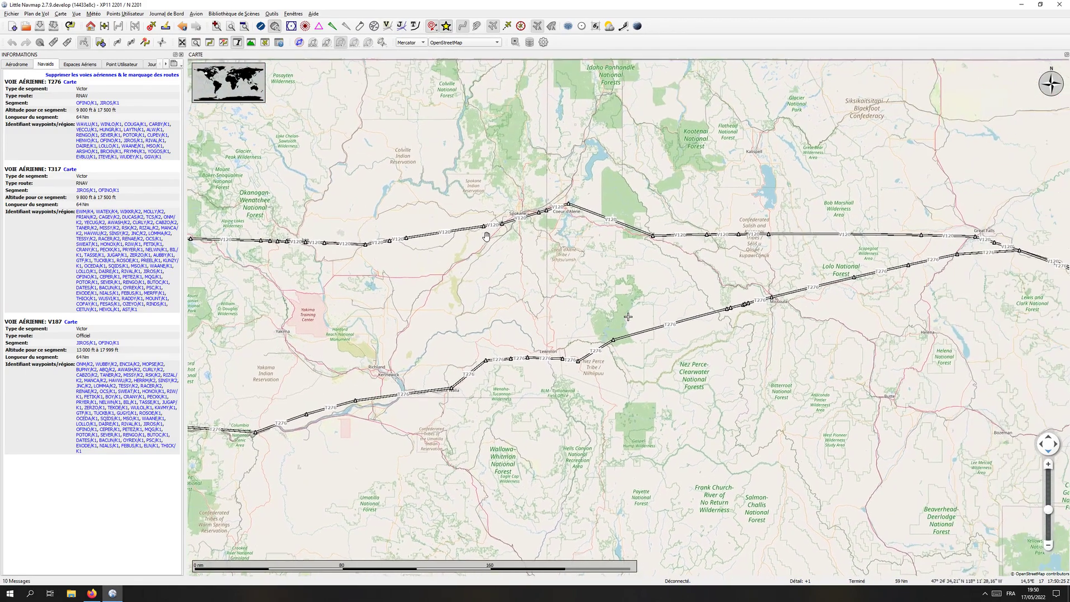
key("Right")
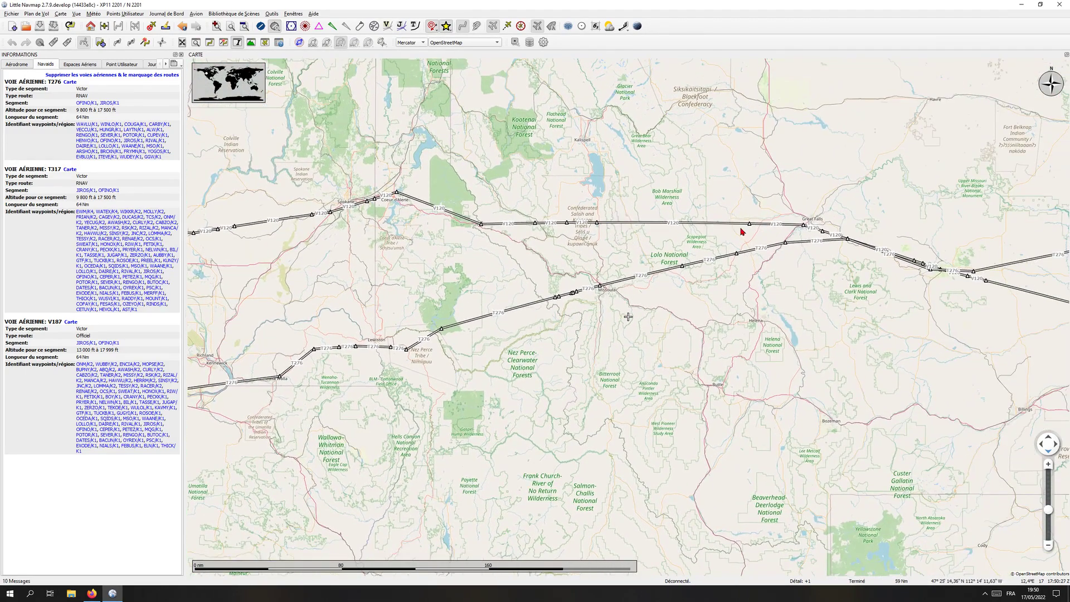
mouse_move(751, 227)
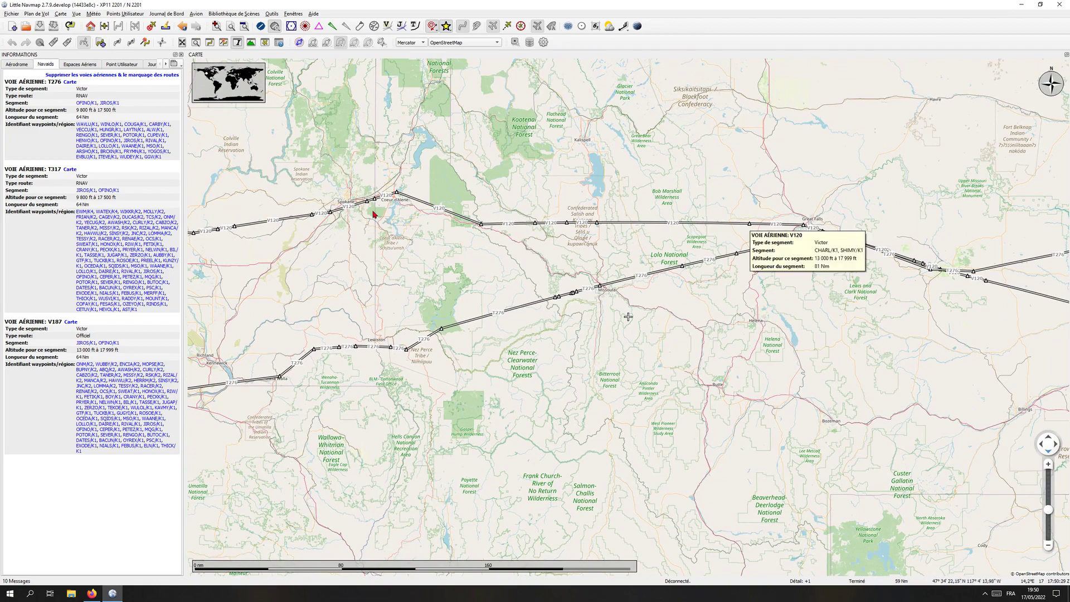
Display the waypoints on the map and take a close look at the V120 waypoint west of Great Falls.
left_click(320, 28)
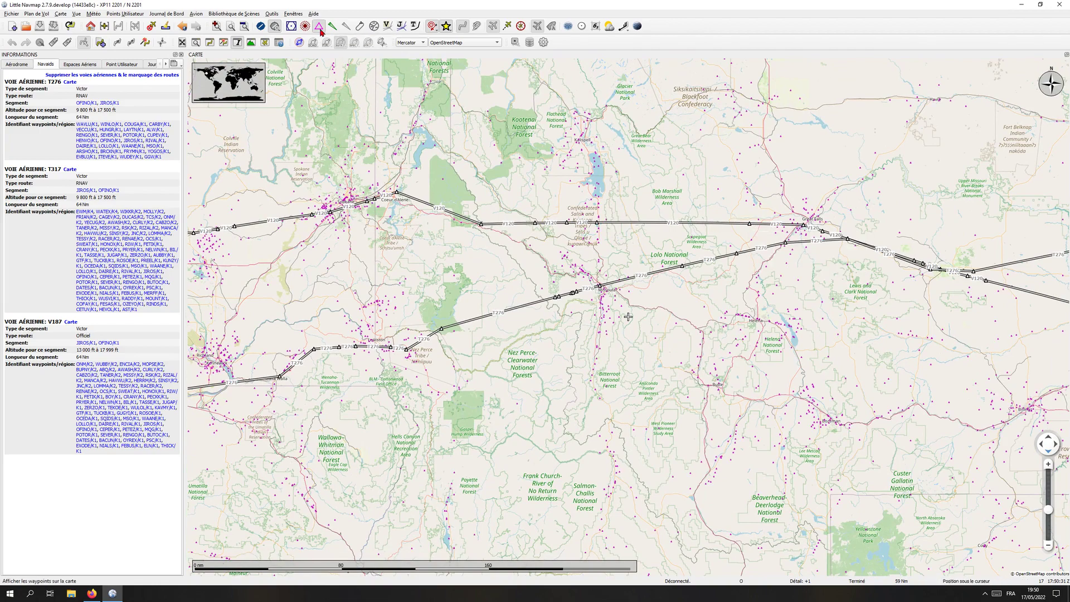
scroll(676, 184, "up", 3)
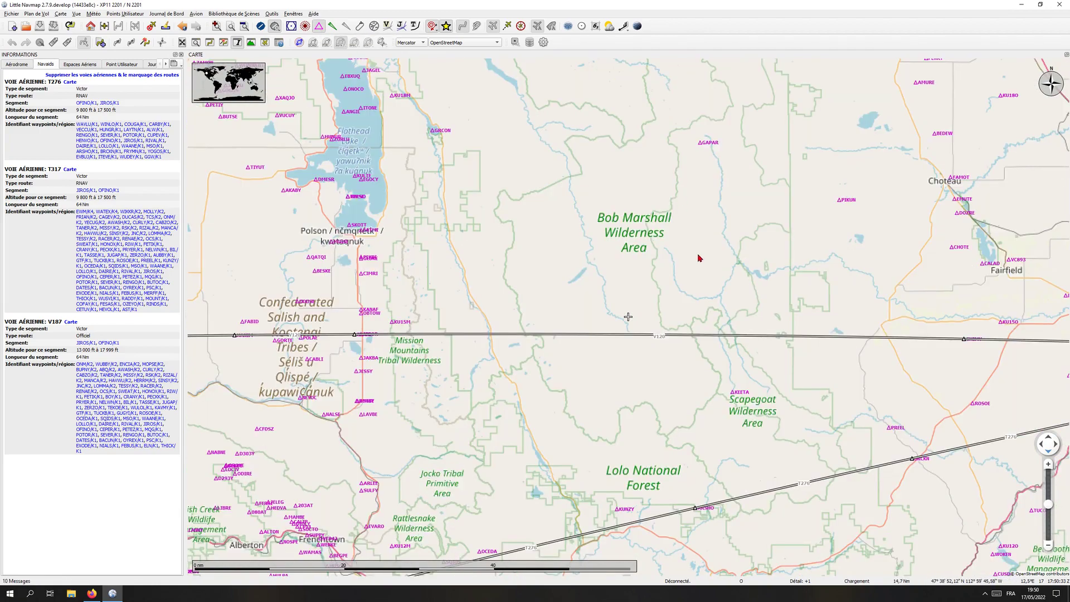
left_click_drag(699, 258, 473, 241)
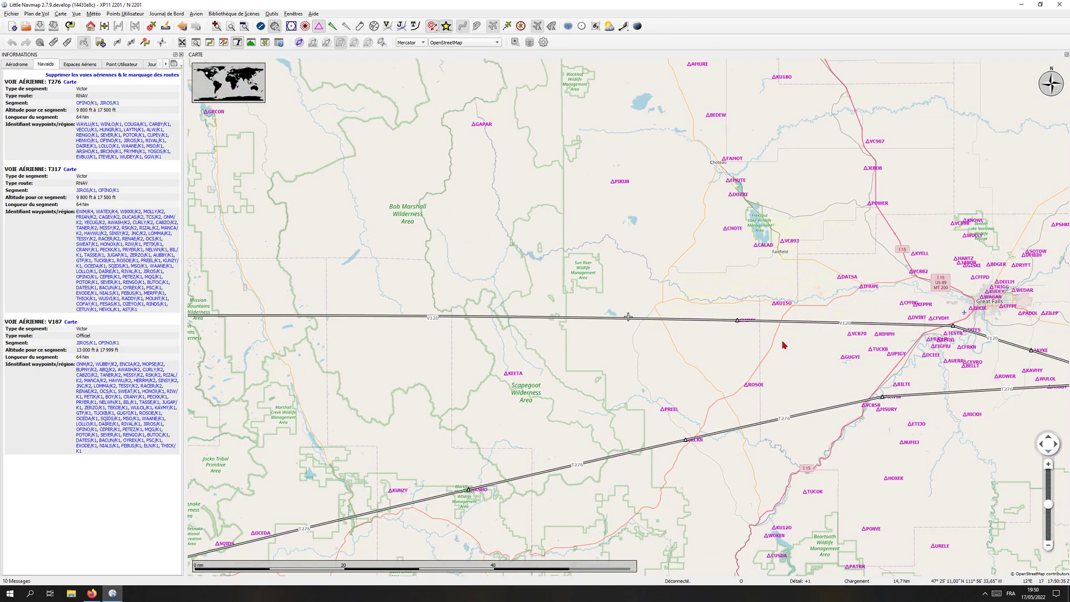
scroll(759, 342, "up", 3)
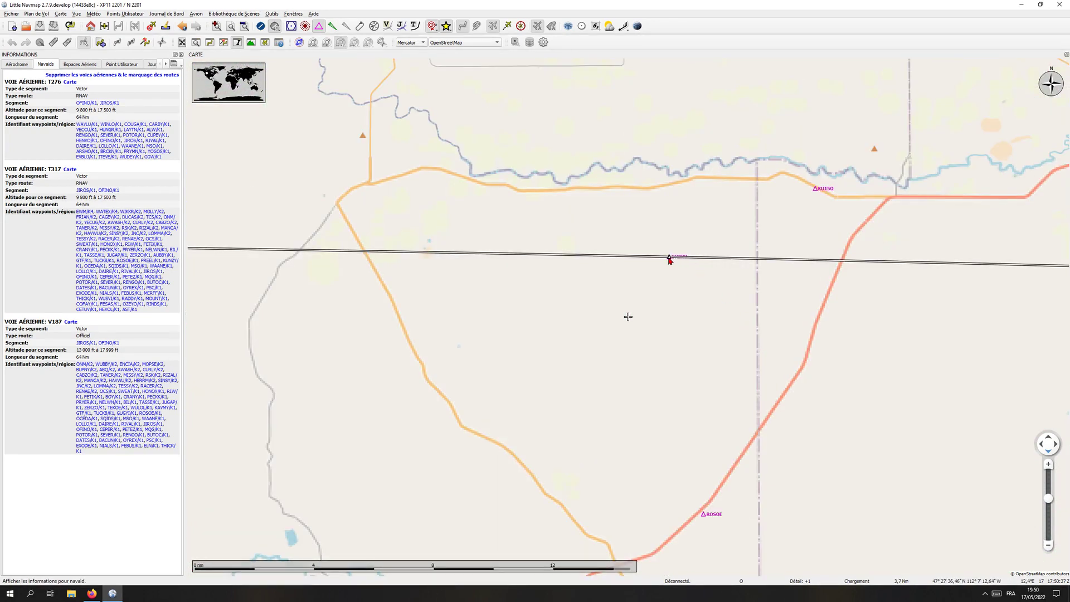
mouse_move(669, 258)
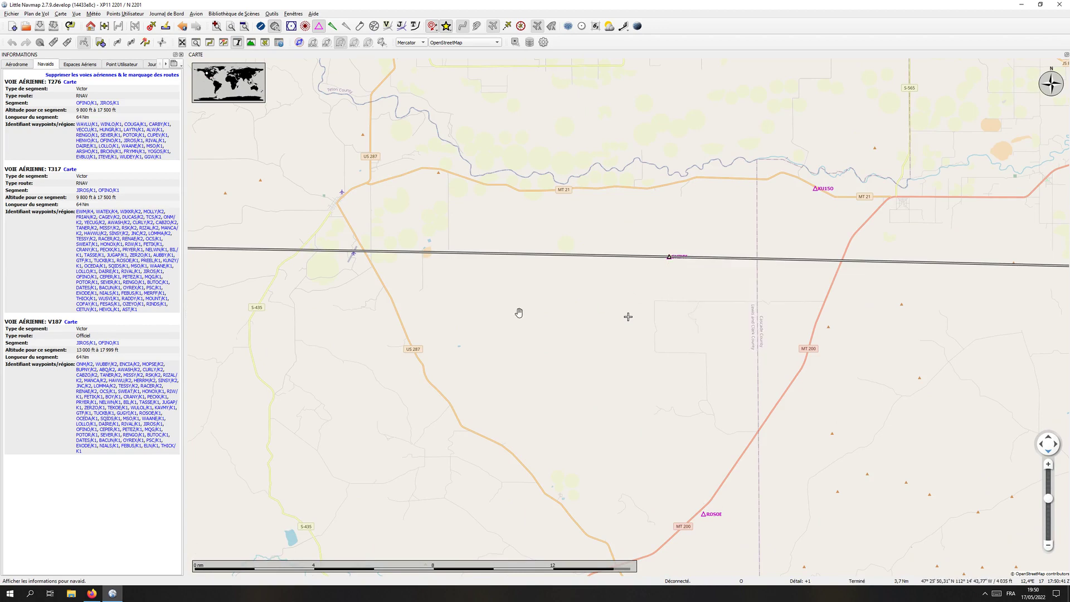
Follow airway V120 westward to the waypoint HANIM east of Plains and show its information.
left_click_drag(516, 310, 802, 385)
scroll(527, 363, "down", 2)
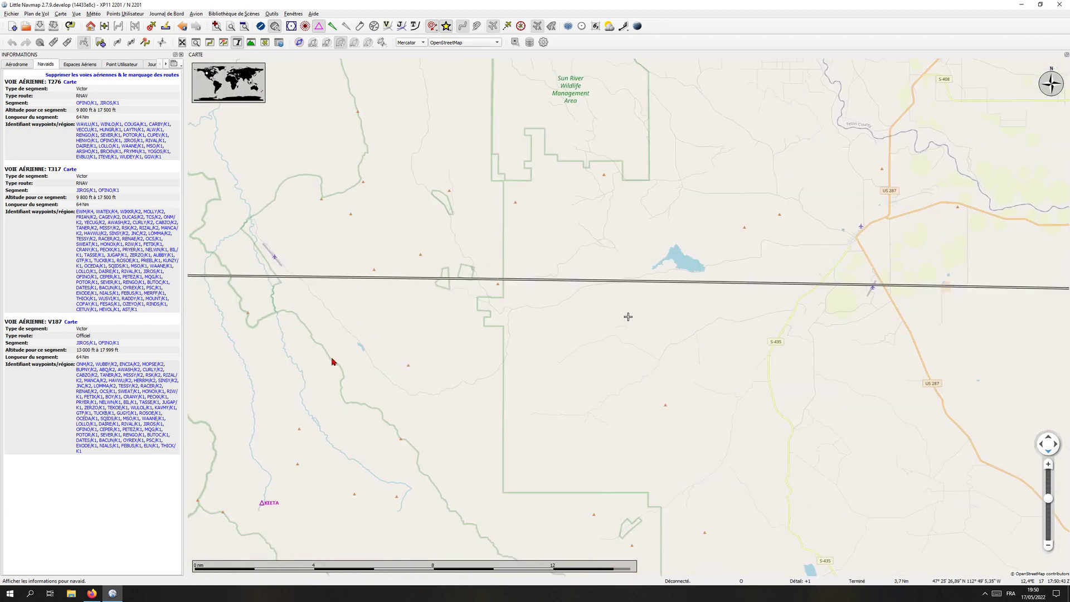
left_click_drag(335, 362, 750, 334)
left_click_drag(484, 344, 822, 358)
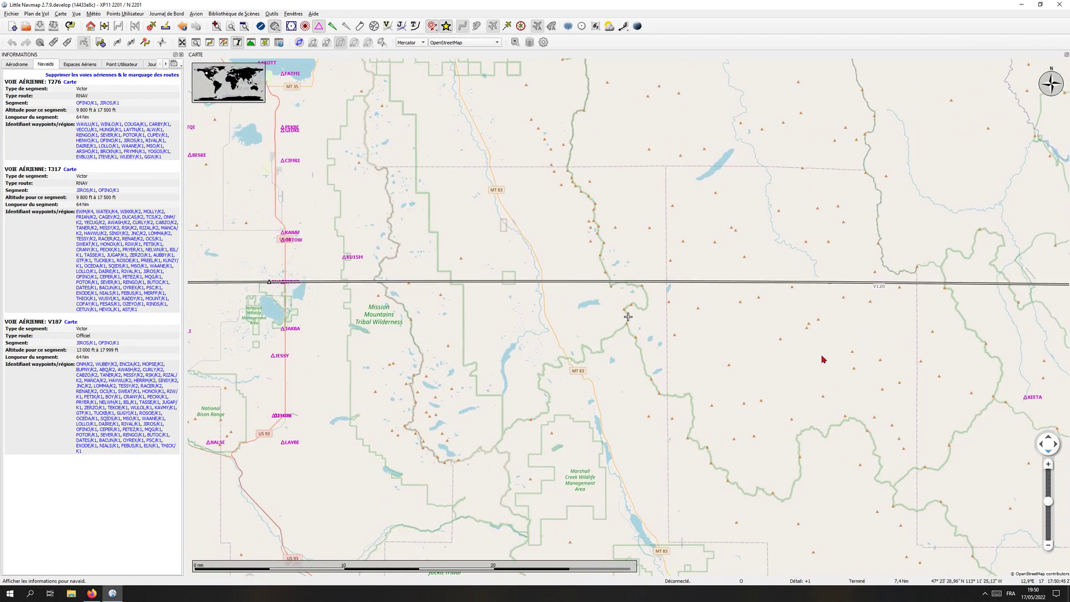
left_click_drag(399, 350, 952, 359)
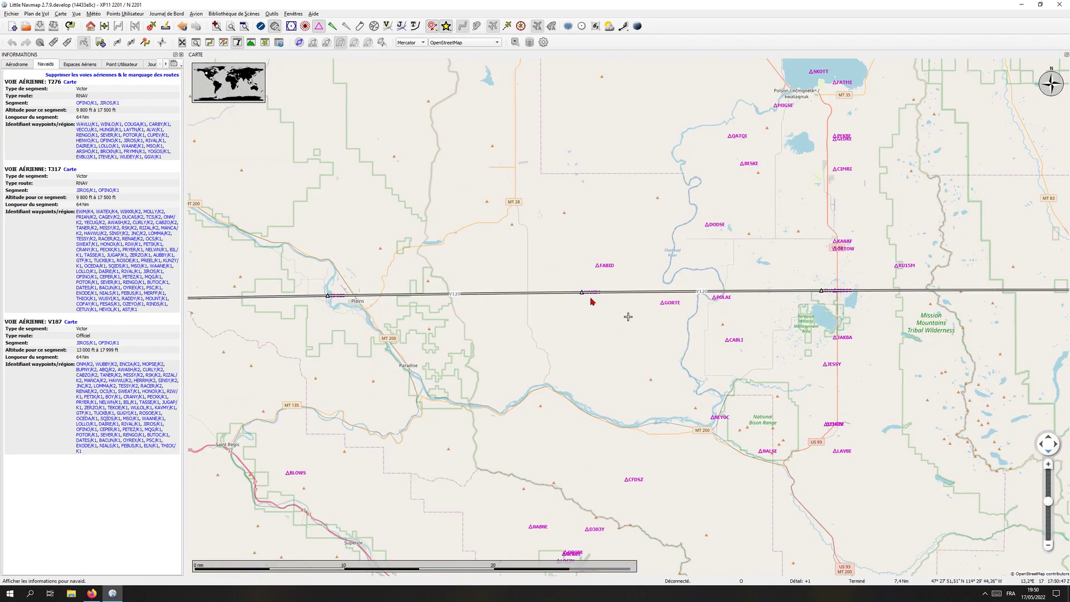
mouse_move(583, 296)
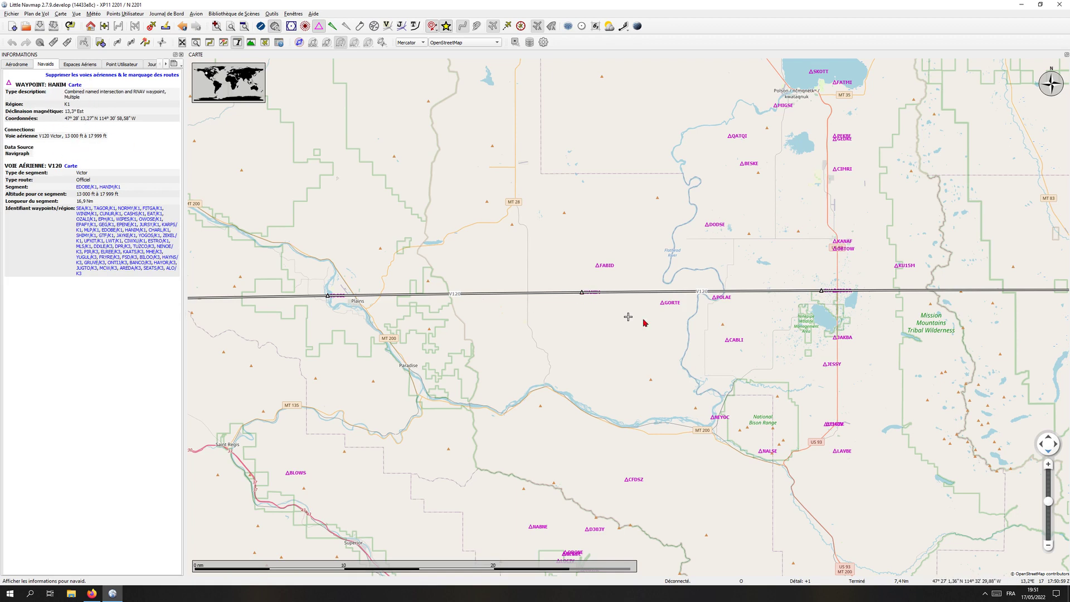
Display the compass rose over a wide view of the highlighted airways V120 and T276.
scroll(641, 333, "down", 2)
scroll(641, 333, "down", 3)
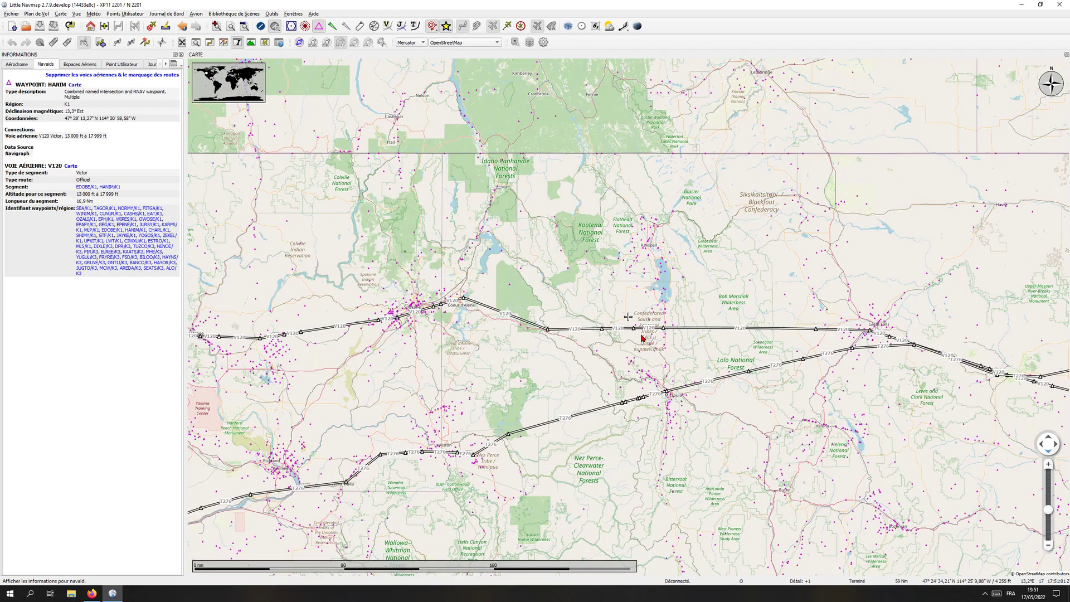
scroll(641, 337, "down", 3)
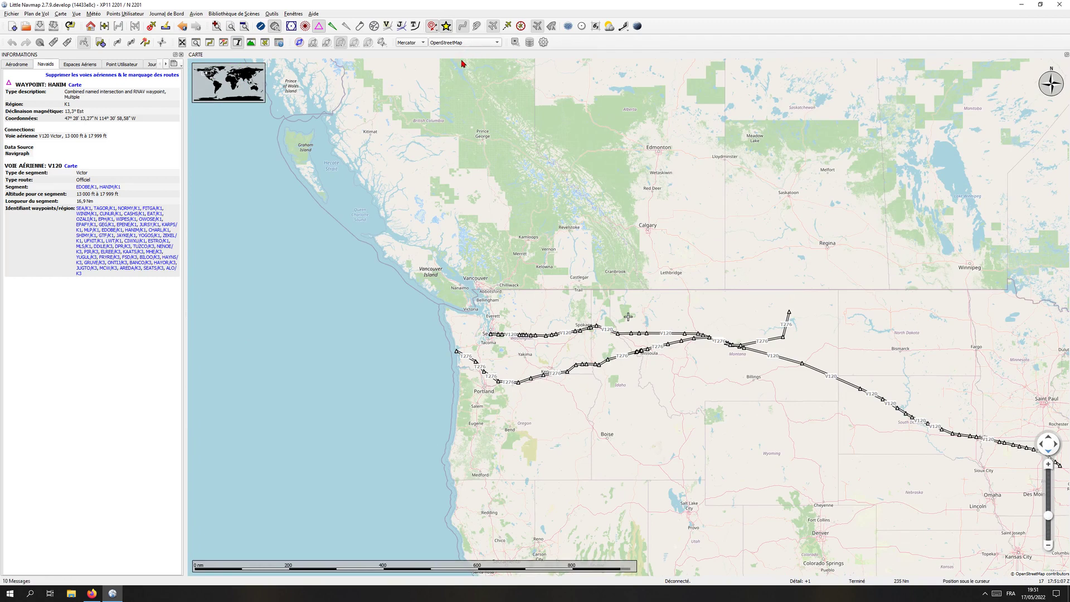
left_click(521, 26)
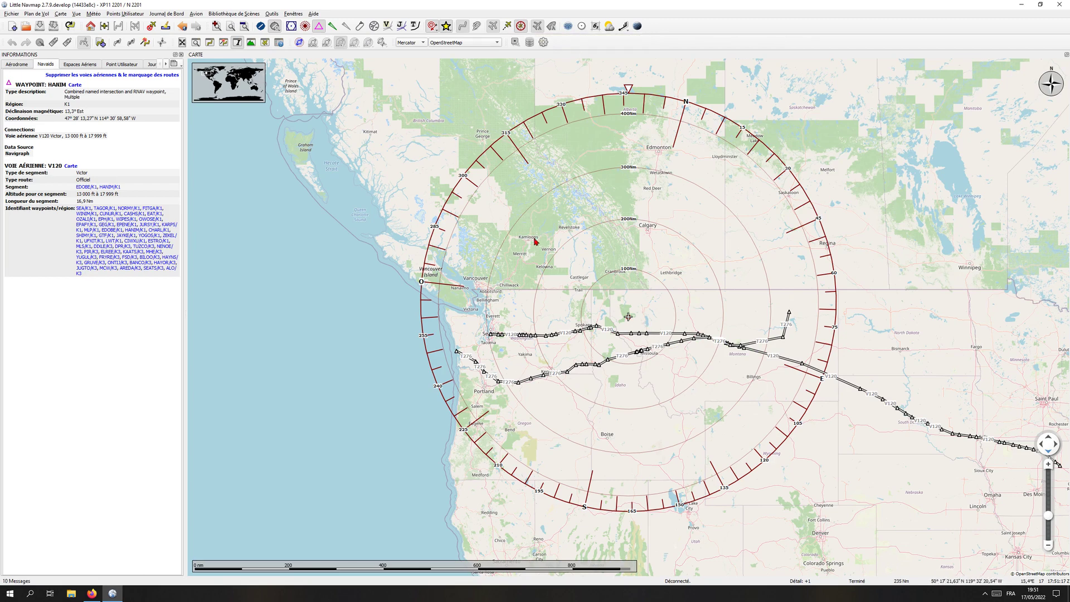
Start a direct connection to X-Plane running on the same computer.
left_click(514, 42)
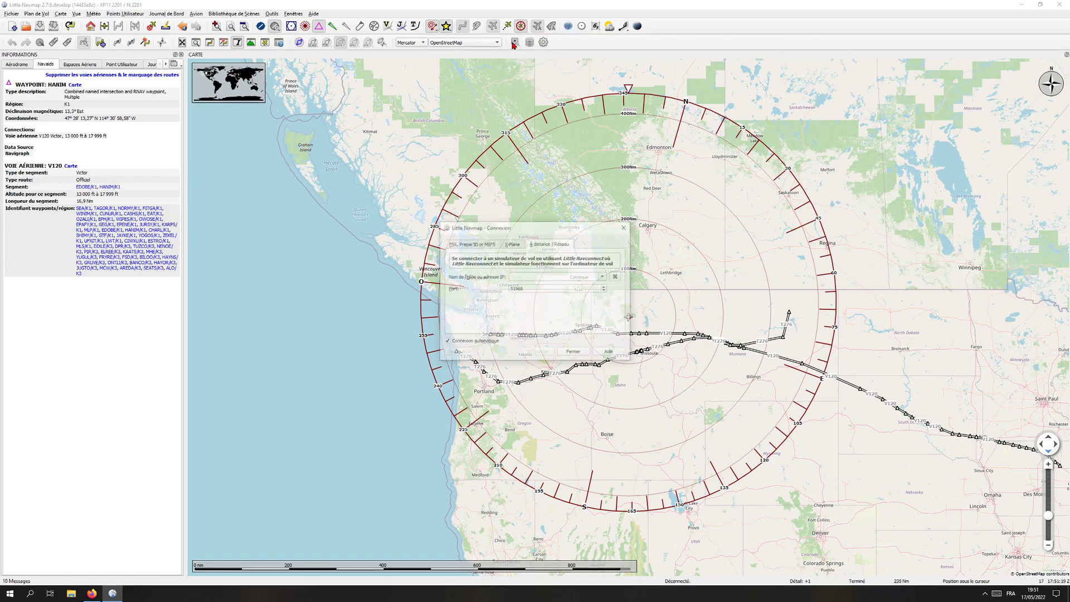
left_click(508, 245)
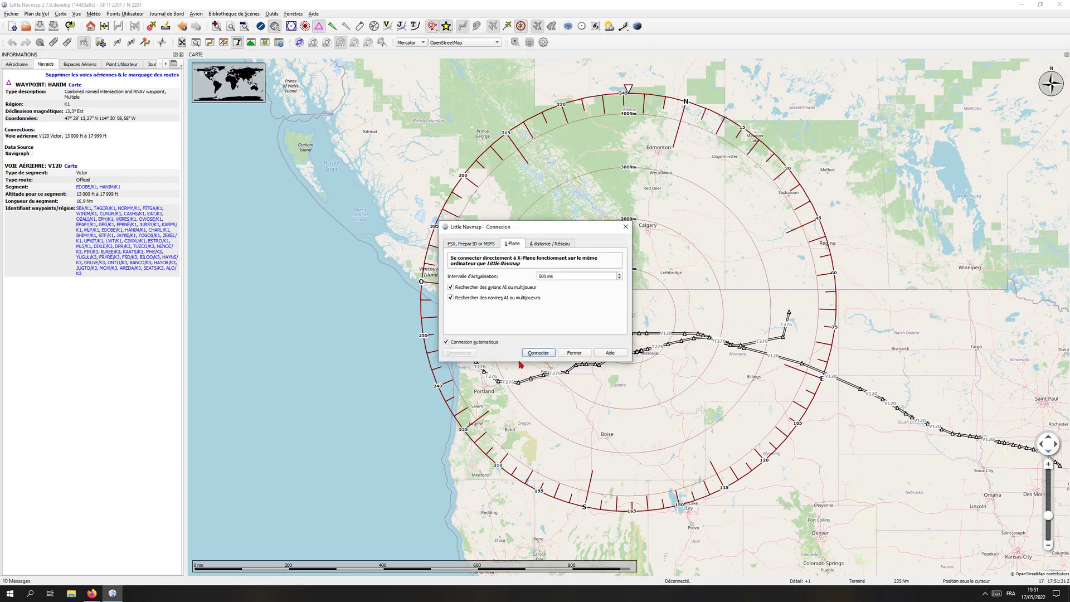
left_click(538, 352)
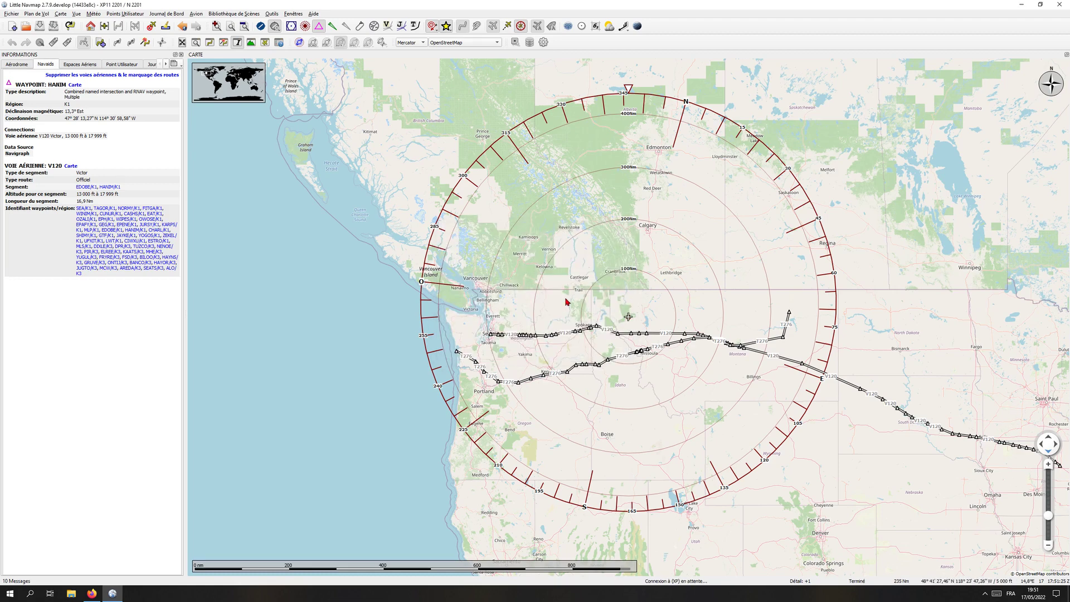
Review the simulator connection settings for X-Plane and for FSX, Prepar3D or MSFS.
left_click(517, 45)
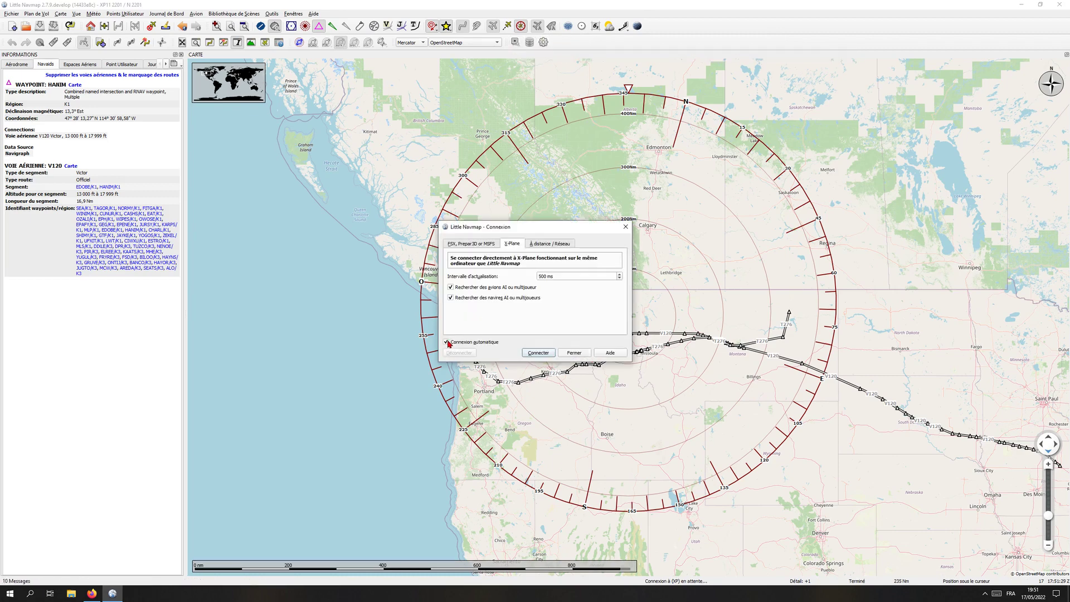
left_click(493, 245)
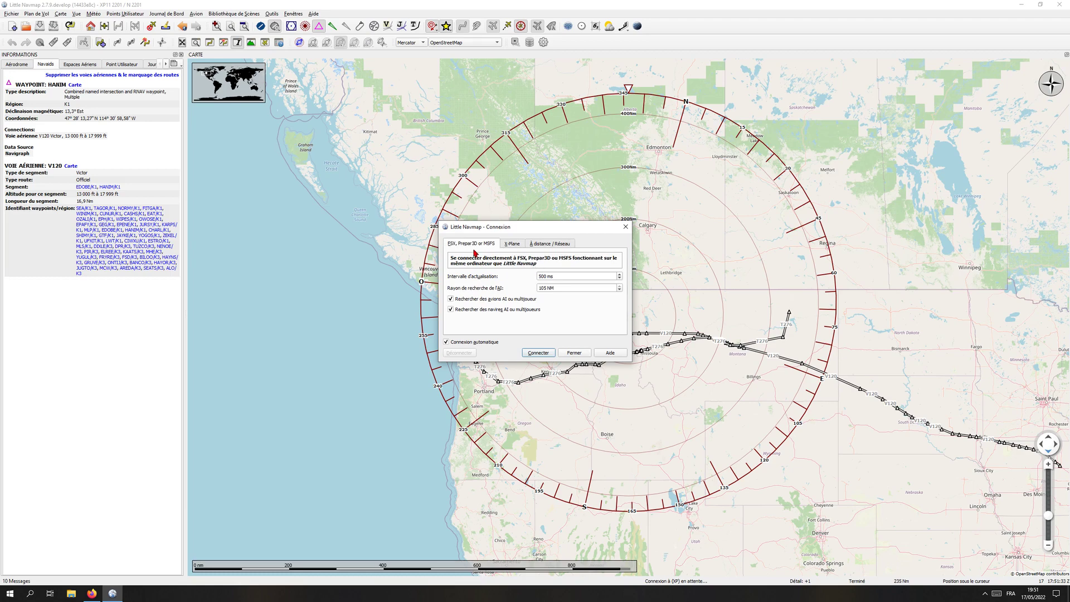
left_click(625, 225)
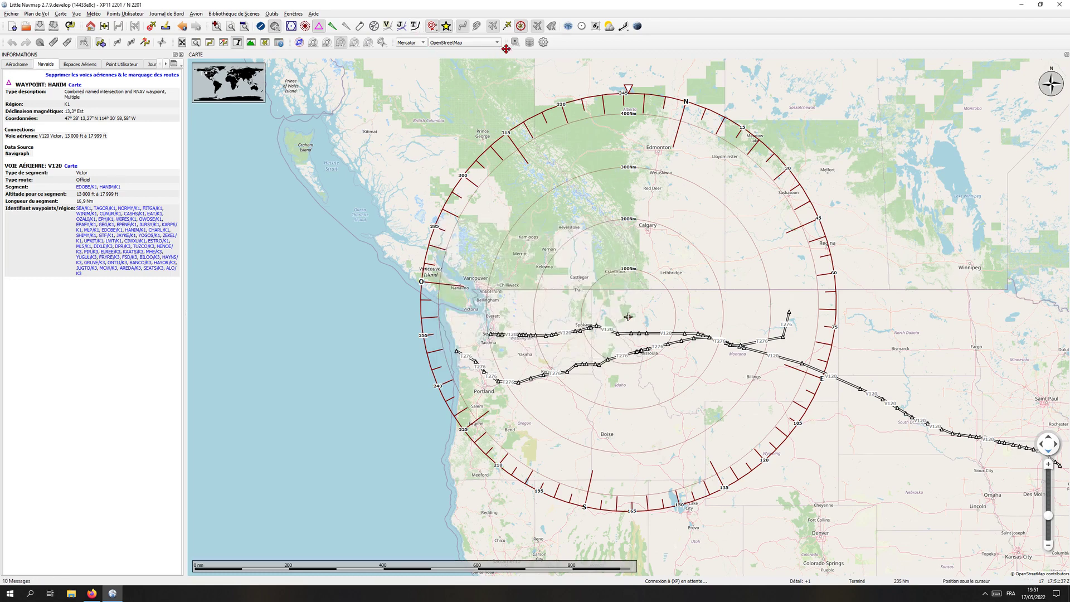
Review the program options for the user interface, display and text, units, and map without changing anything.
left_click(544, 42)
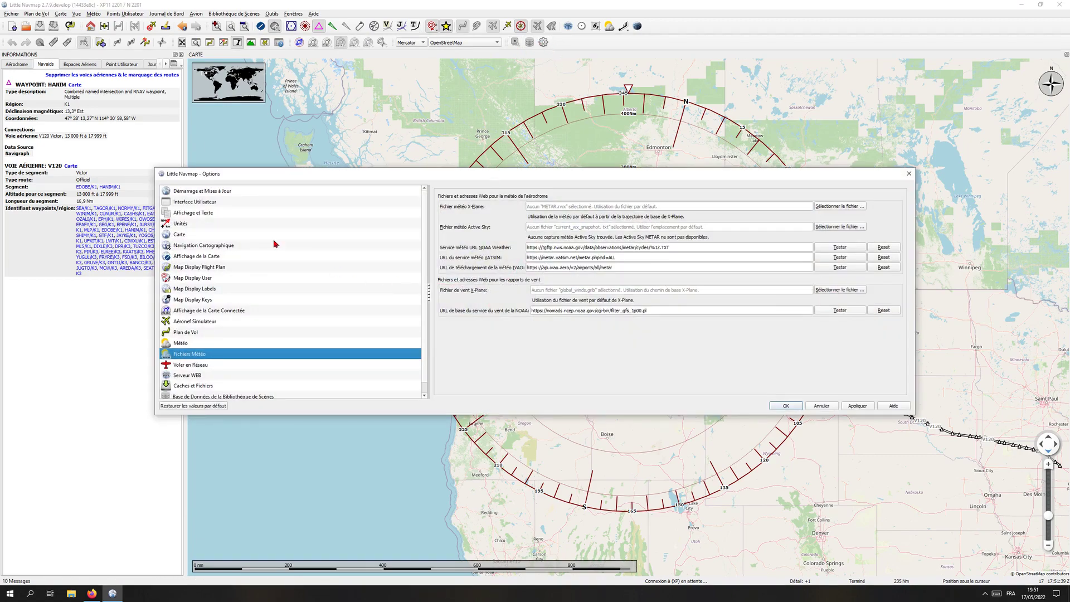
left_click(245, 201)
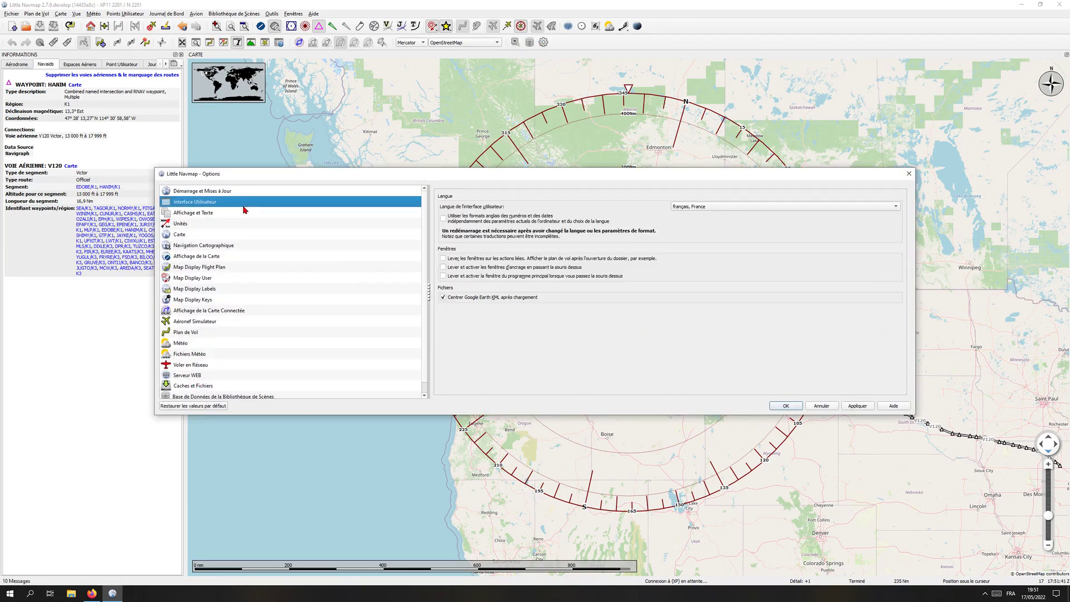
left_click(245, 213)
left_click(247, 223)
left_click(247, 235)
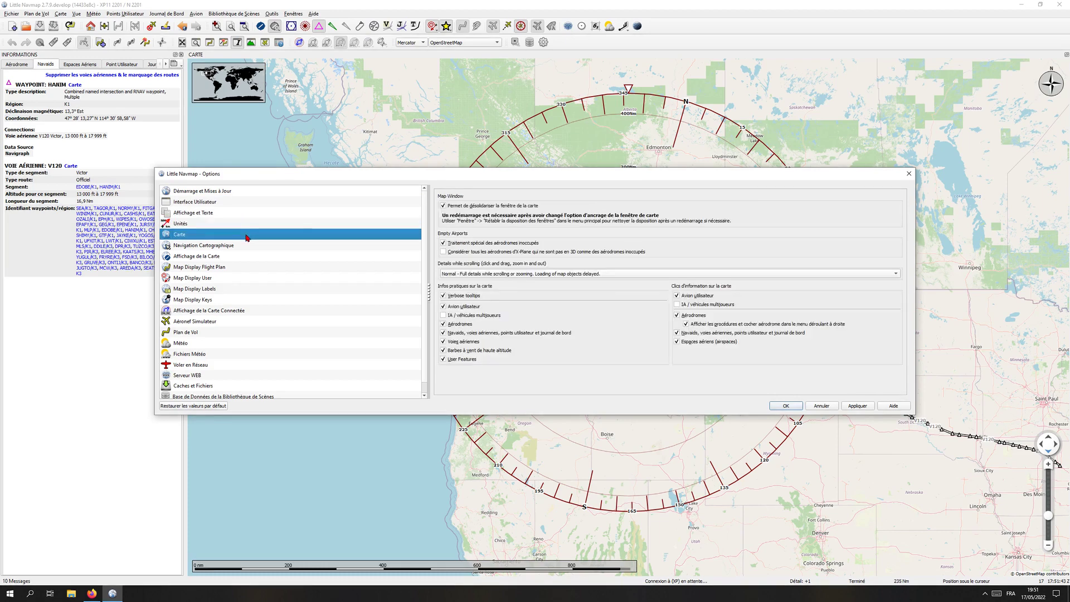
scroll(284, 320, "down", 1)
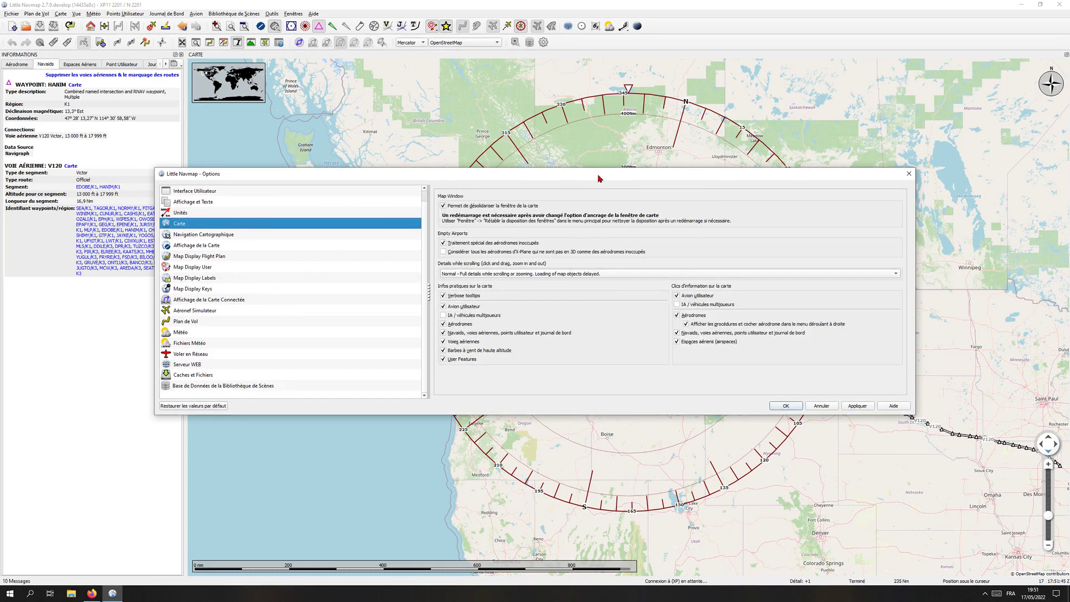
left_click(909, 174)
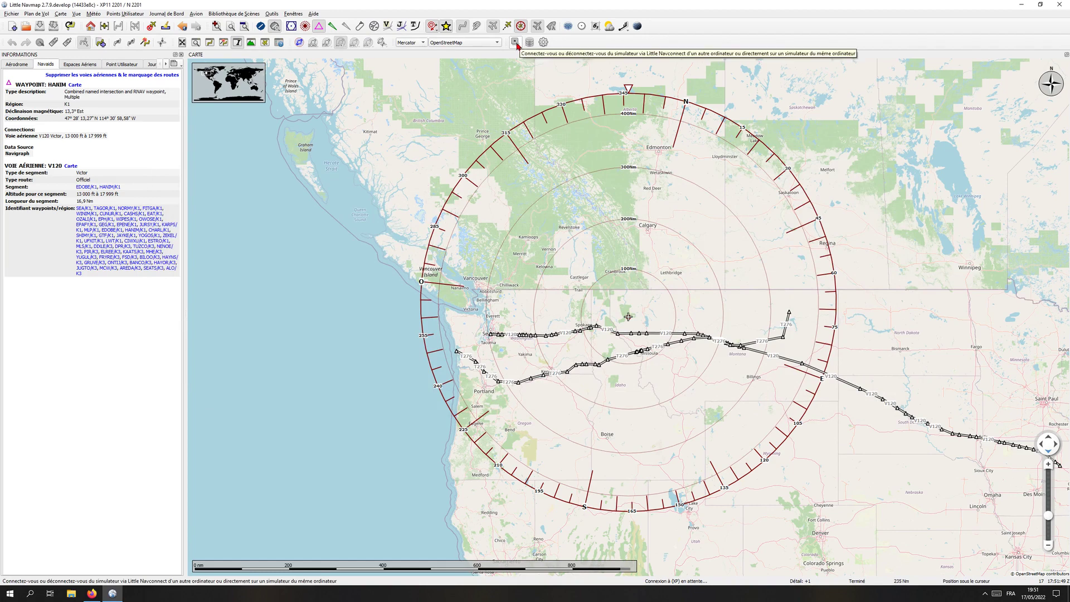
Review the scenery library loading settings for X-Plane 11 without starting the load.
left_click(527, 43)
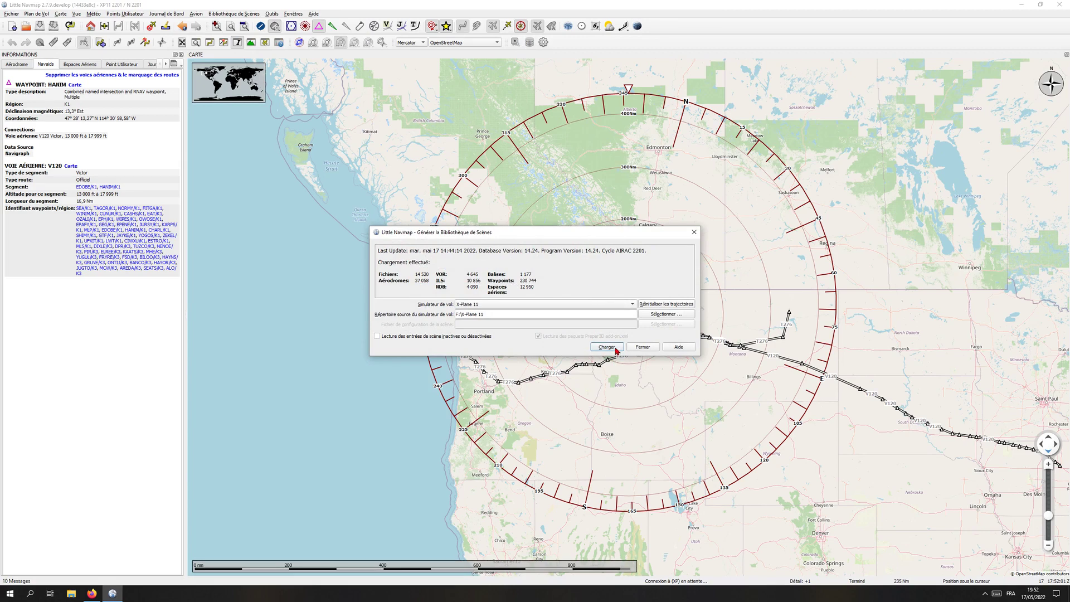
left_click(642, 347)
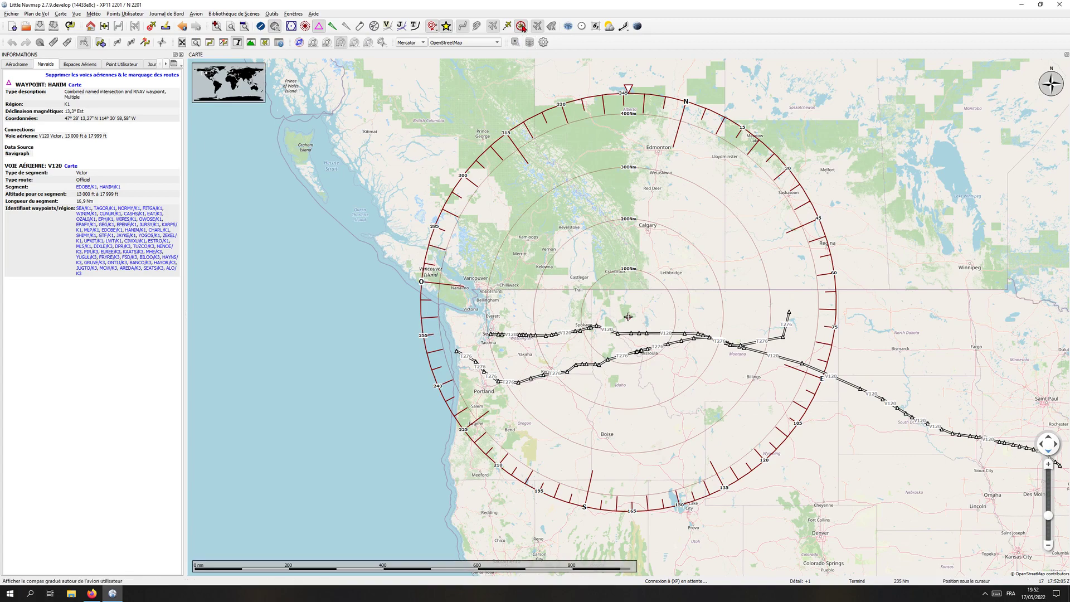
Hide the compass rose, and toggle the map grid and the minimum altitudes (MORA) on and off.
left_click(568, 25)
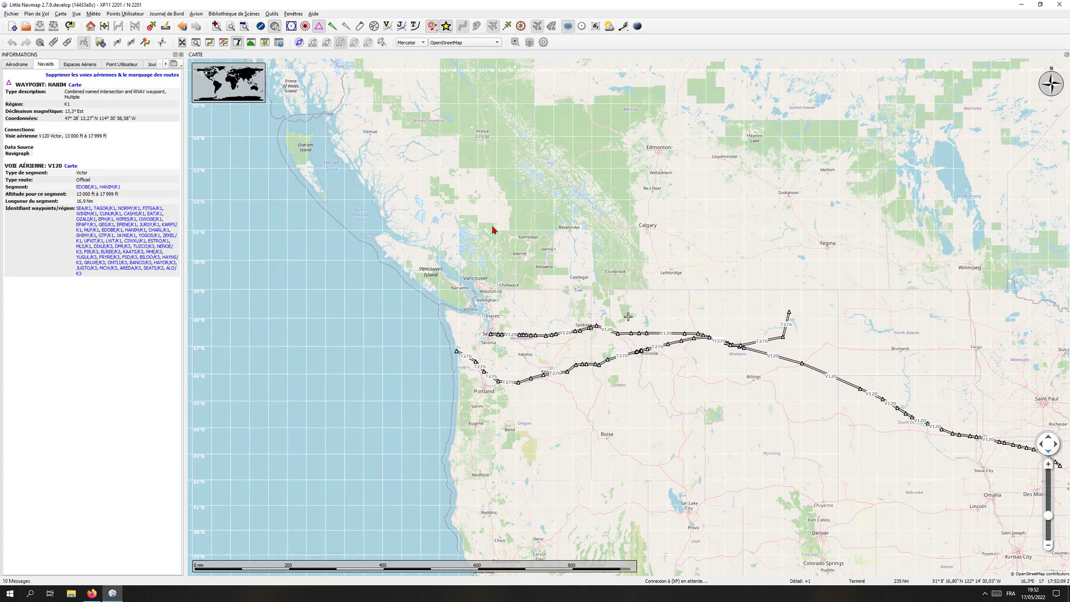
scroll(494, 229, "up", 5)
left_click(568, 27)
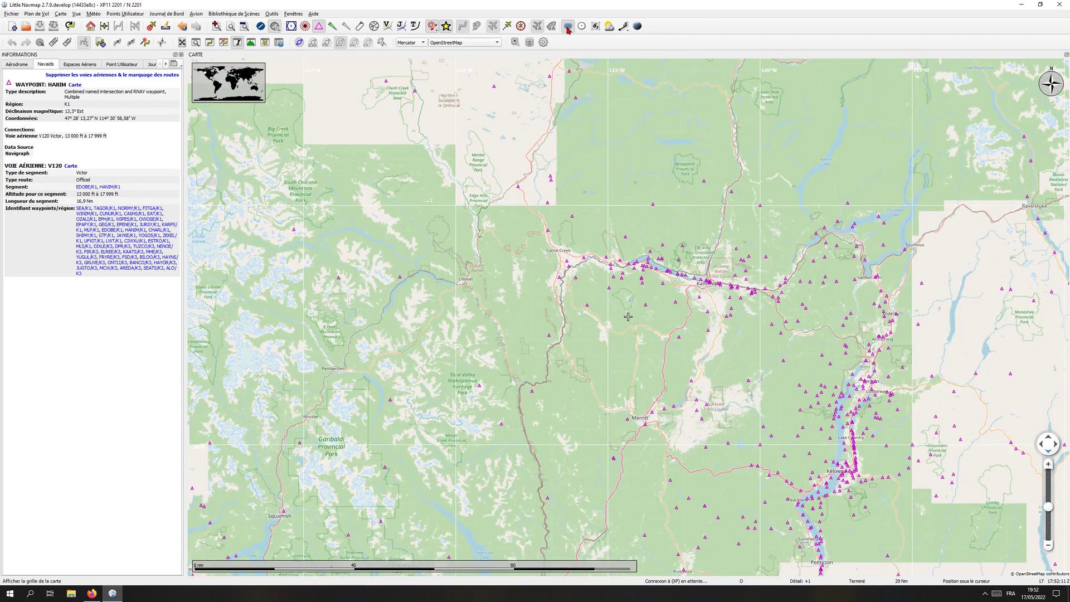
left_click(595, 27)
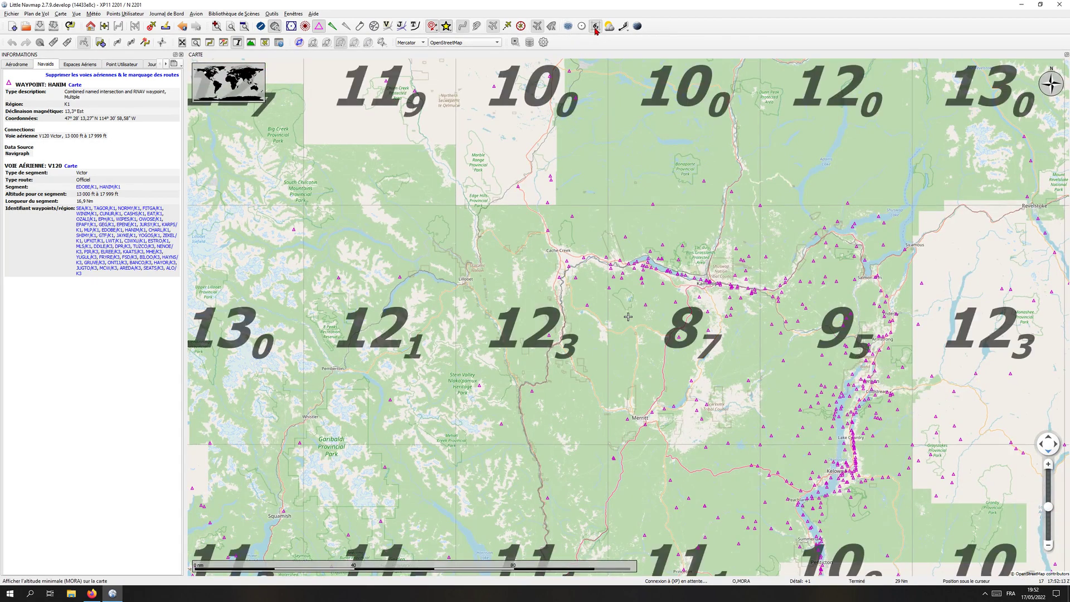
left_click(595, 26)
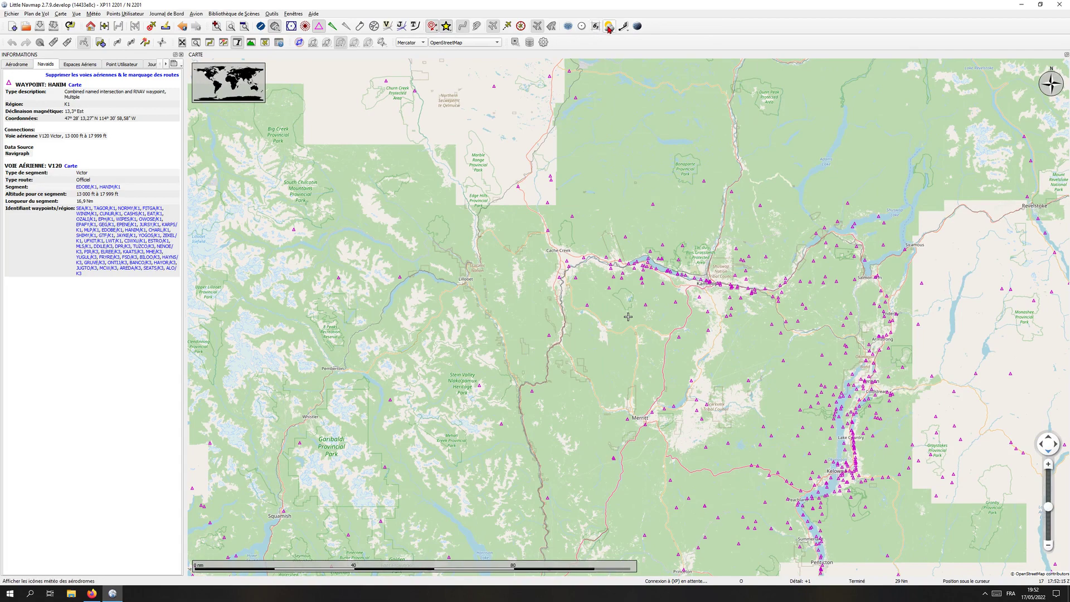
Display the airport weather icons on the map and examine the one near Bella Coola.
left_click(609, 27)
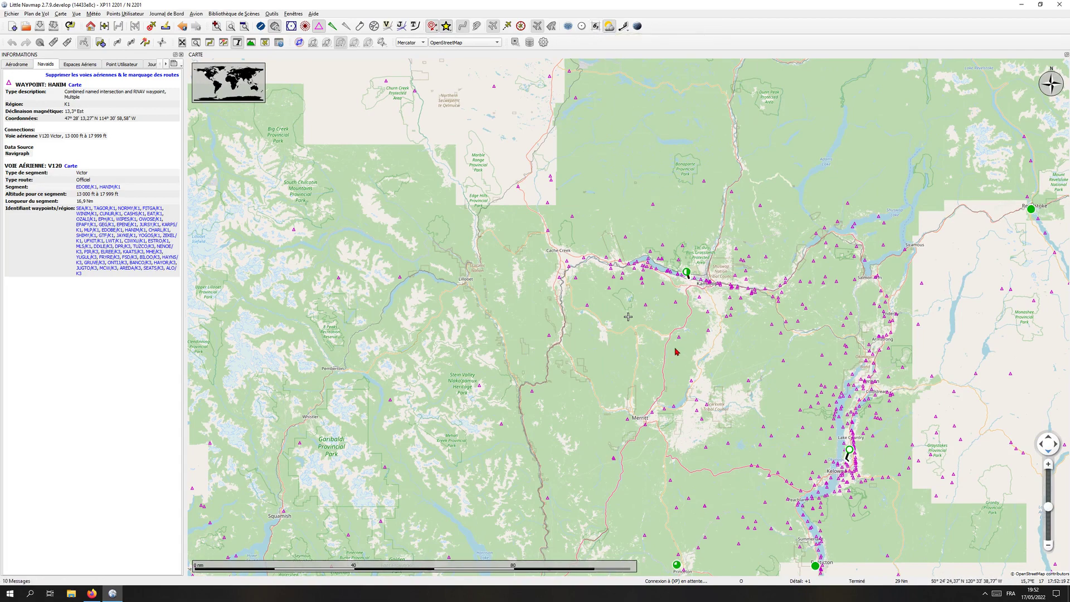
scroll(676, 351, "down", 5)
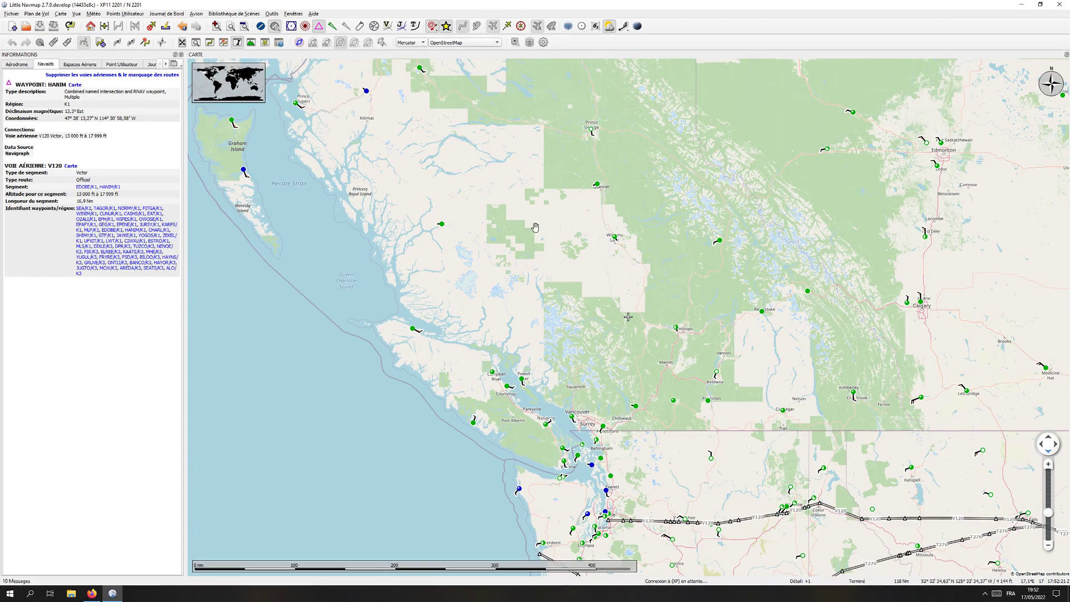
scroll(535, 226, "up", 2)
scroll(541, 266, "up", 2)
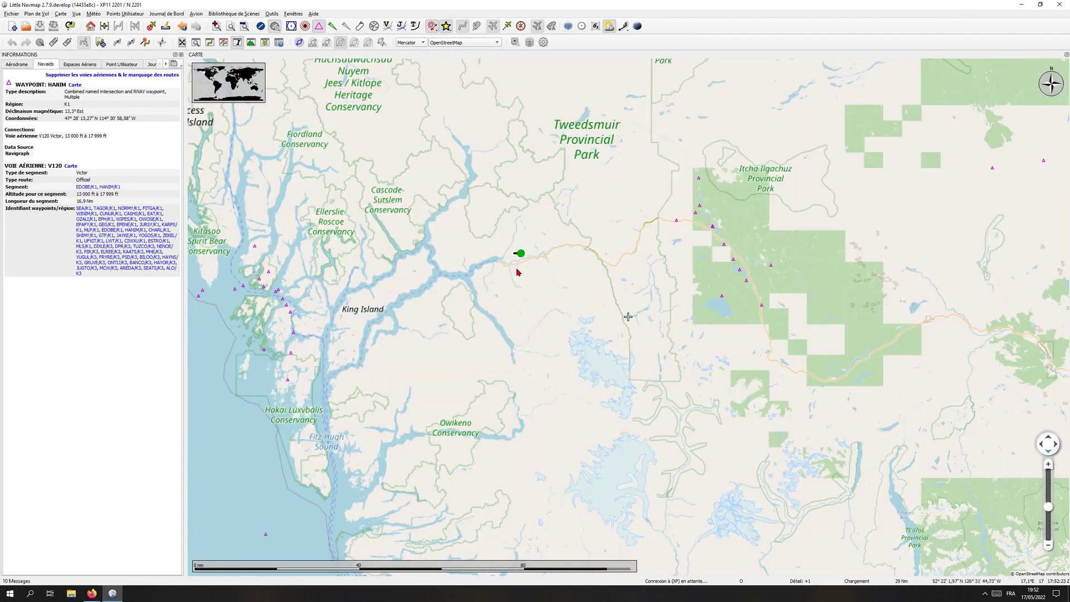
scroll(491, 277, "up", 2)
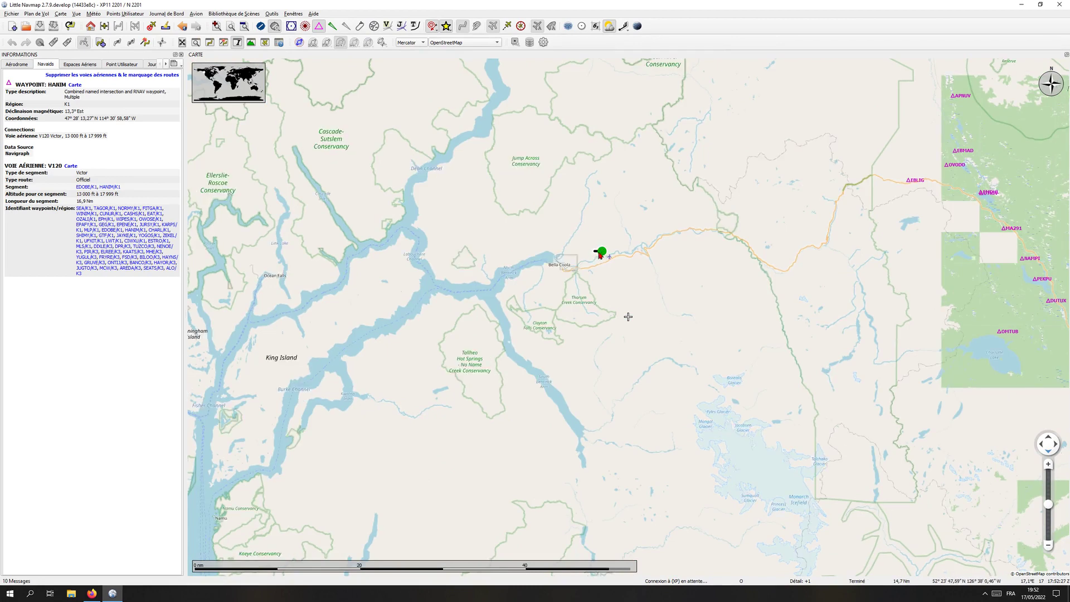
scroll(488, 328, "down", 1)
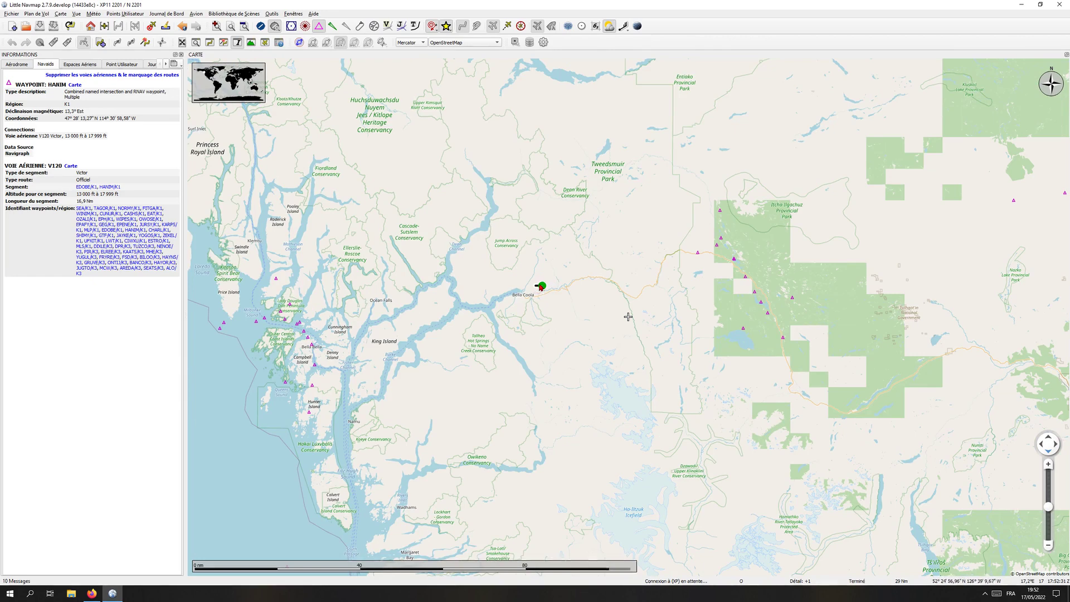
scroll(540, 263, "up", 1)
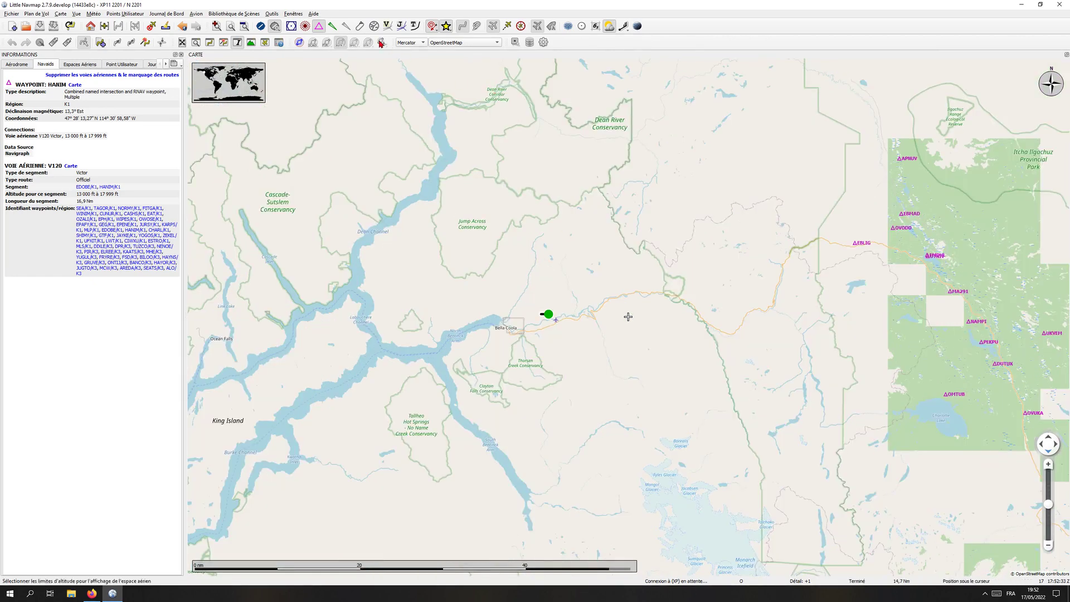
Consult the map legend down to its weather section with the flight rules colours and cloud cover symbols, and close it.
left_click(279, 44)
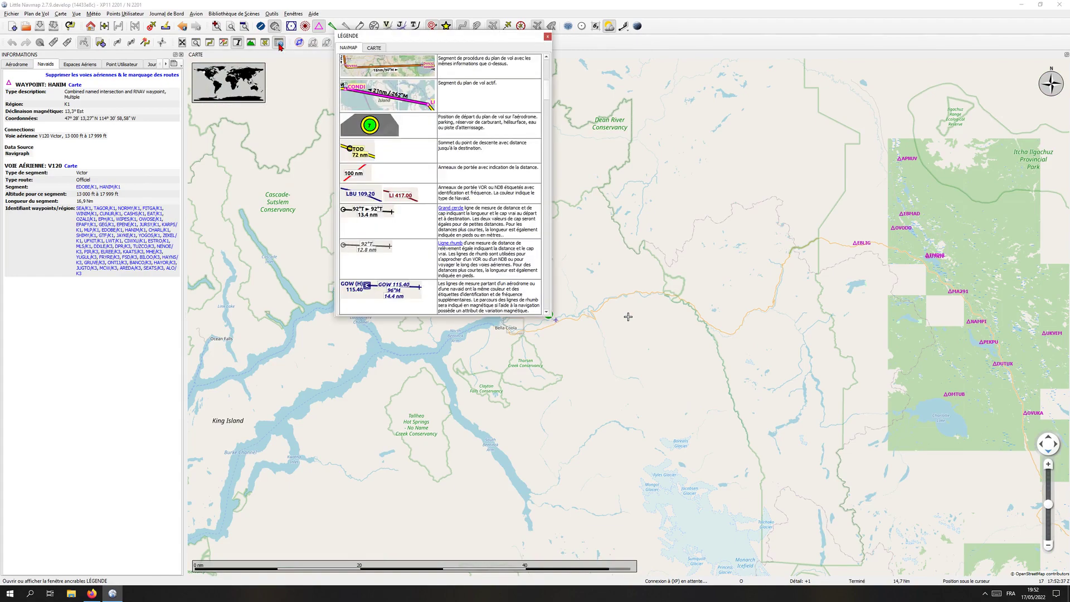
left_click_drag(551, 85, 555, 287)
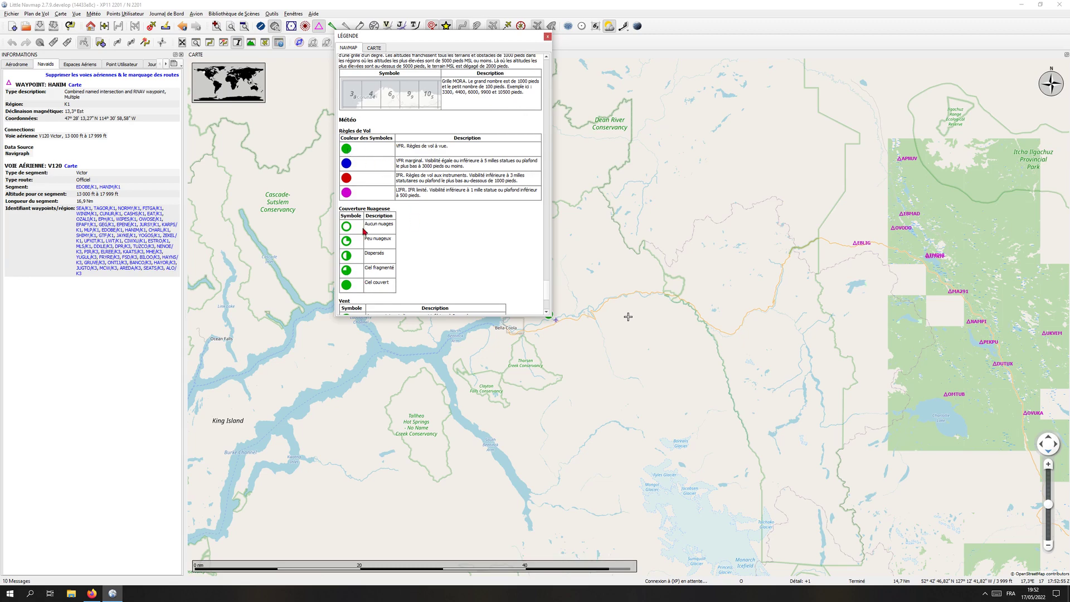
left_click(547, 37)
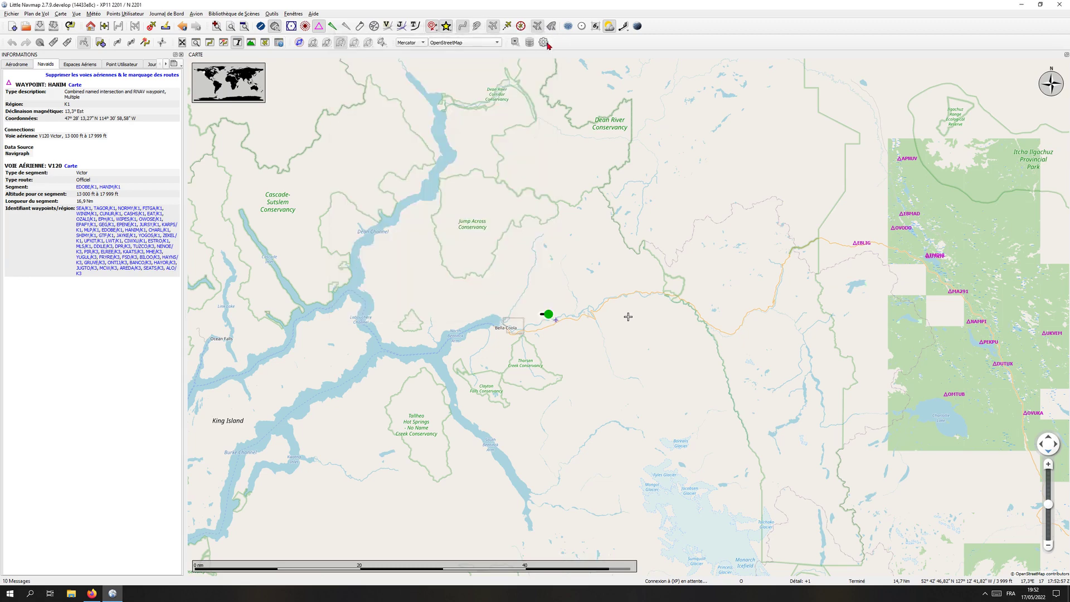
Examine the weather icons around Bella Coola and farther east, ending with the one at Williams Lake Airport.
right_click(549, 316)
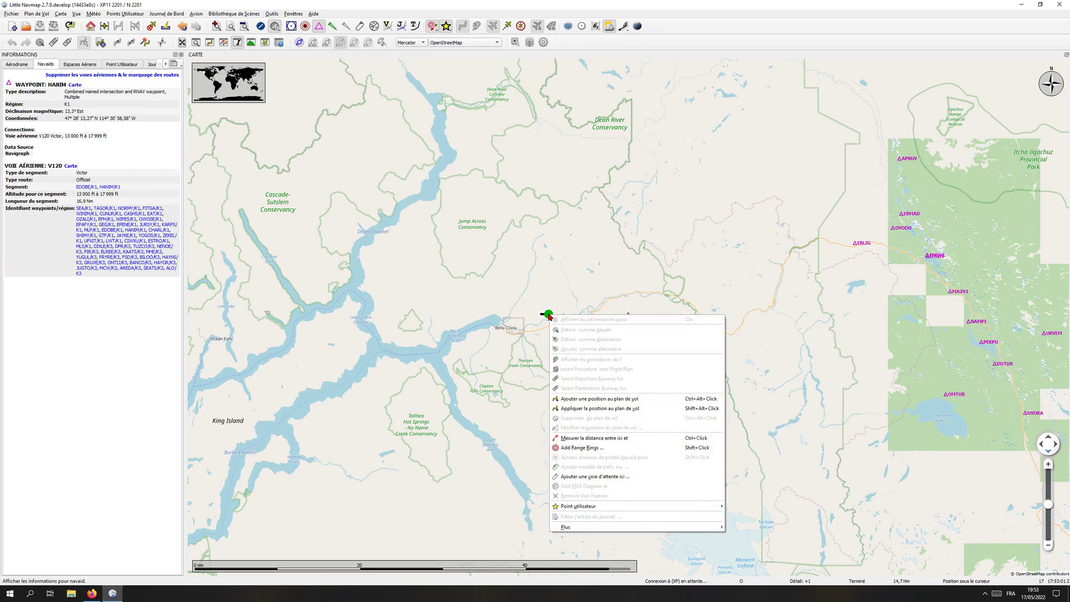
left_click(536, 301)
scroll(536, 321, "up", 2)
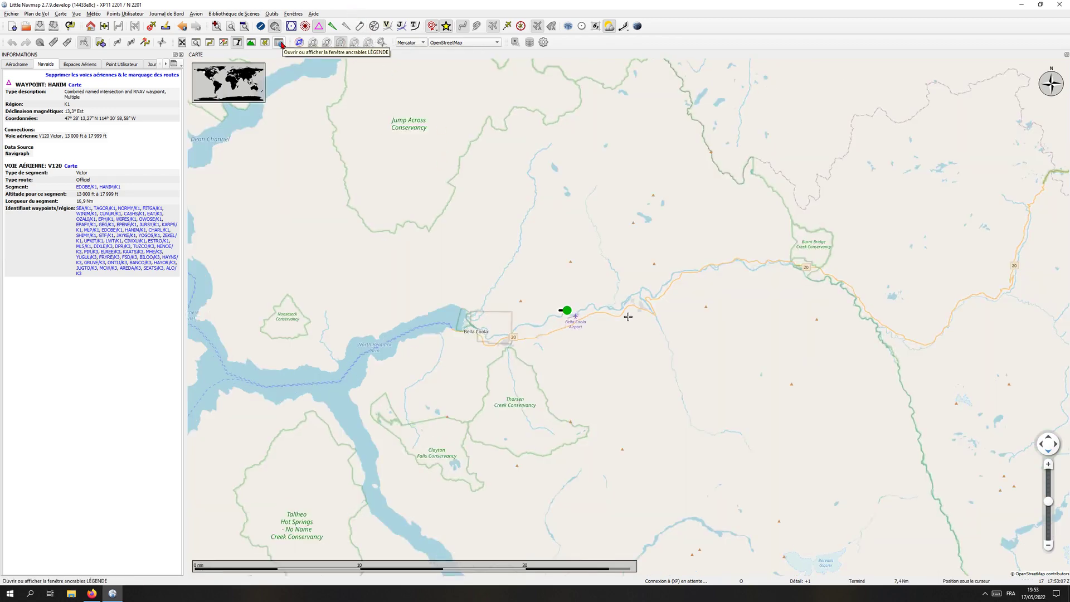
scroll(502, 287, "down", 4)
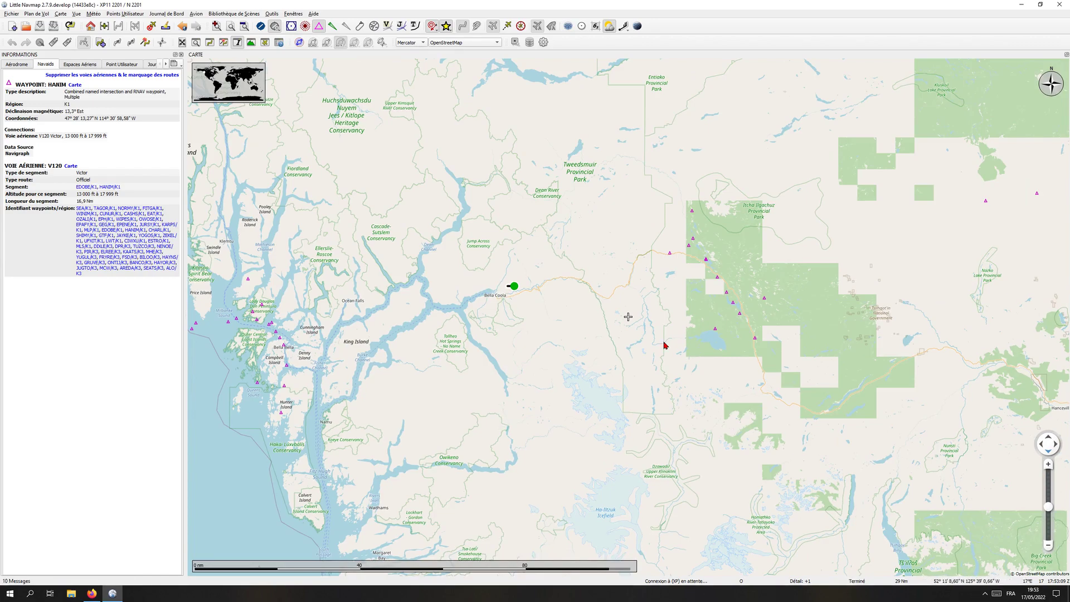
left_click_drag(657, 371, 378, 305)
scroll(378, 304, "up", 4)
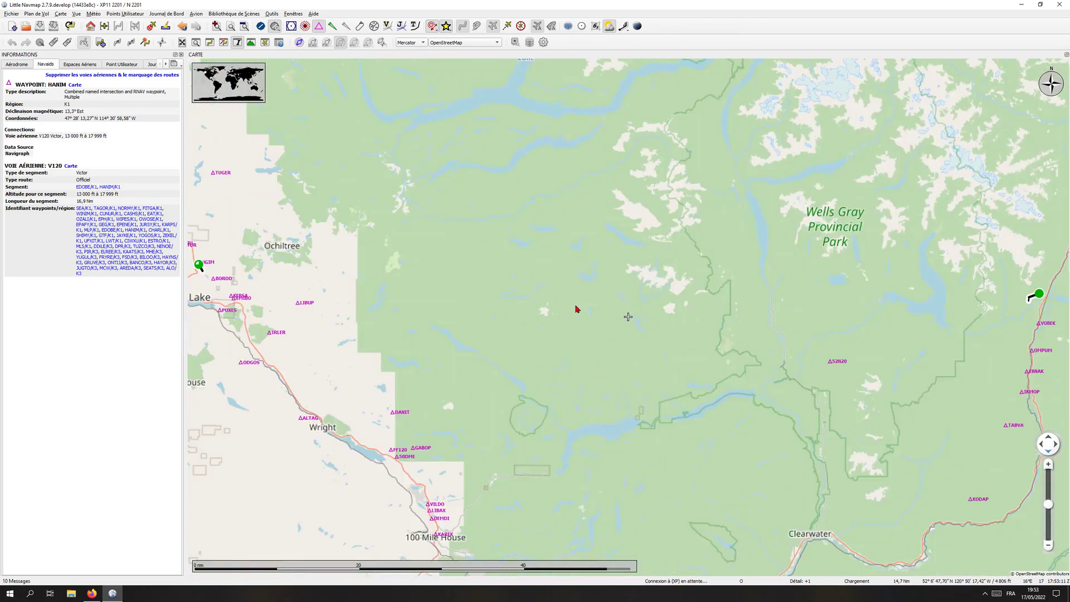
scroll(595, 351, "down", 2)
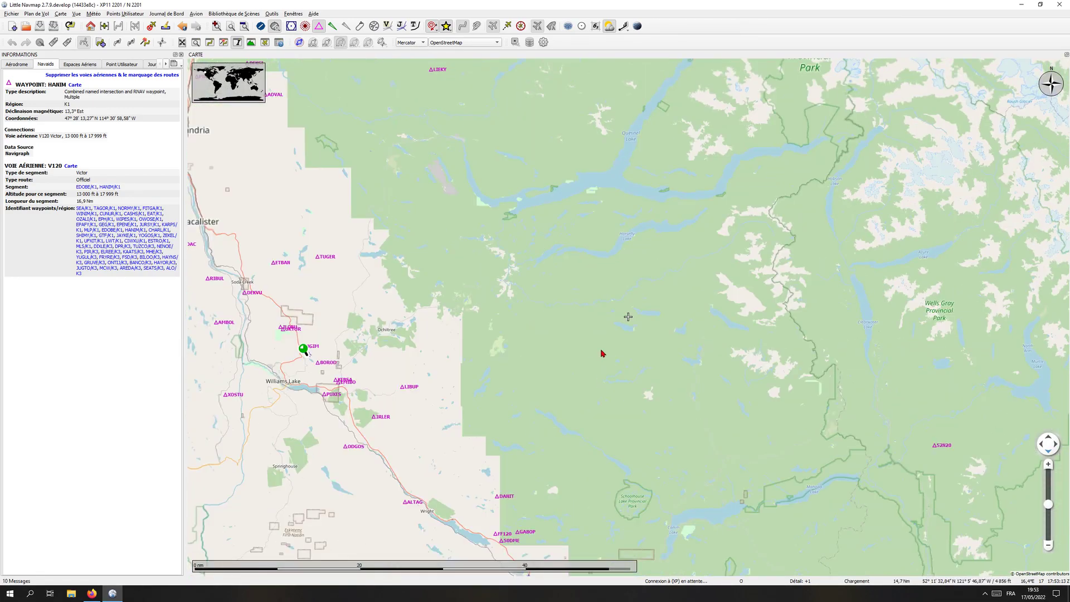
scroll(390, 362, "up", 5)
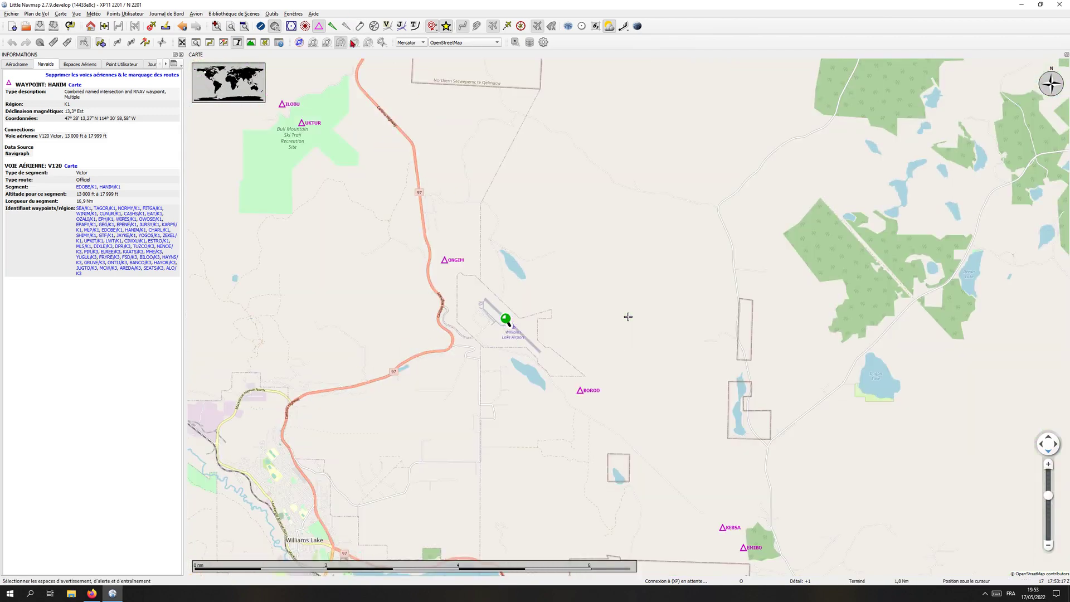
Compare the Williams Lake weather icon with the cloud cover symbols in the map legend, and close the legend.
left_click(281, 44)
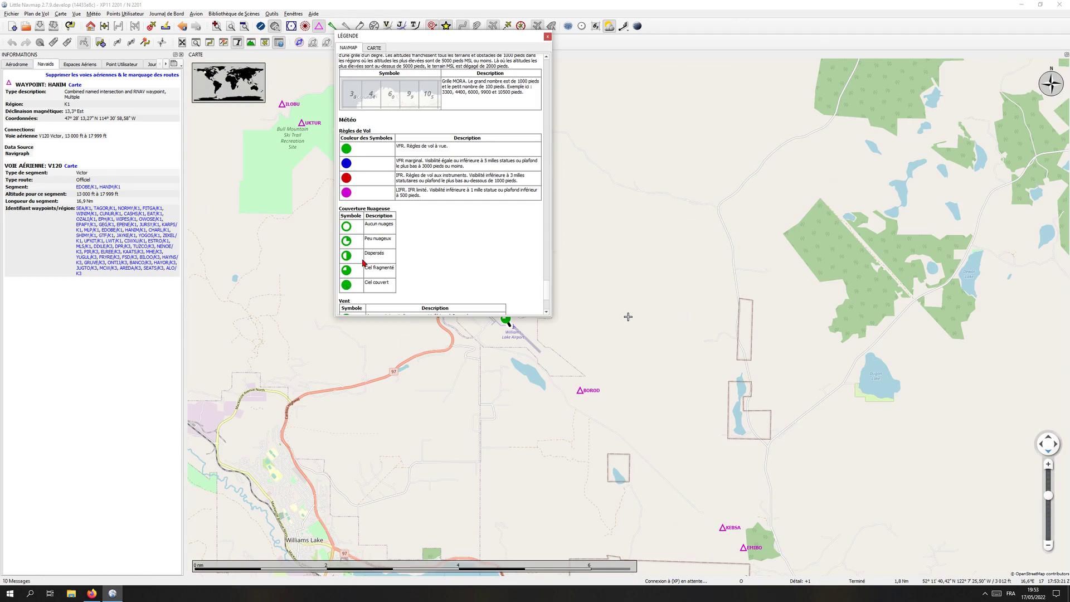
left_click_drag(438, 34, 666, 67)
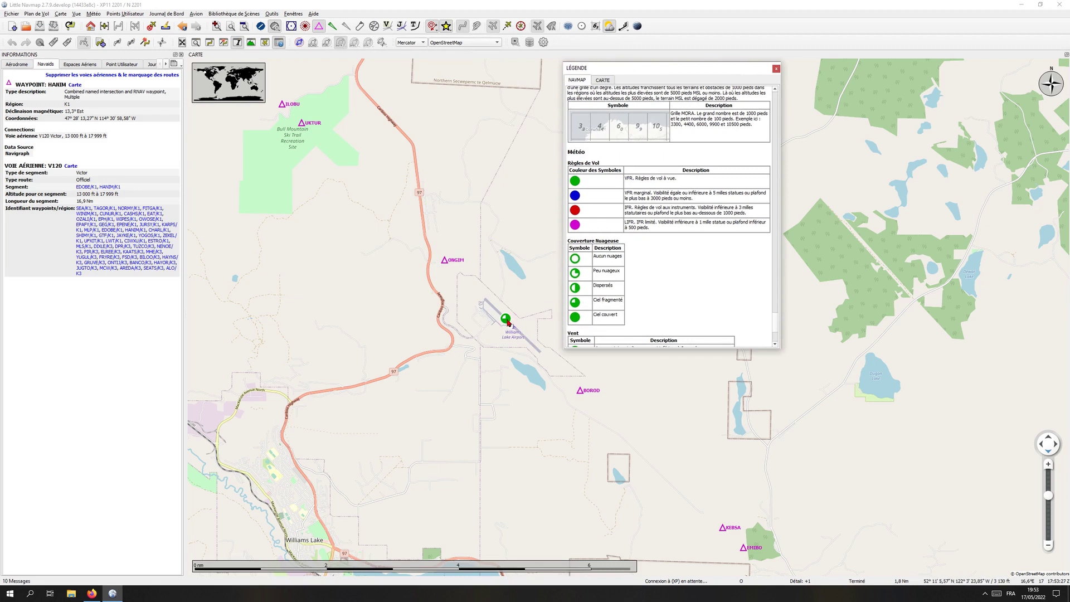
left_click(776, 70)
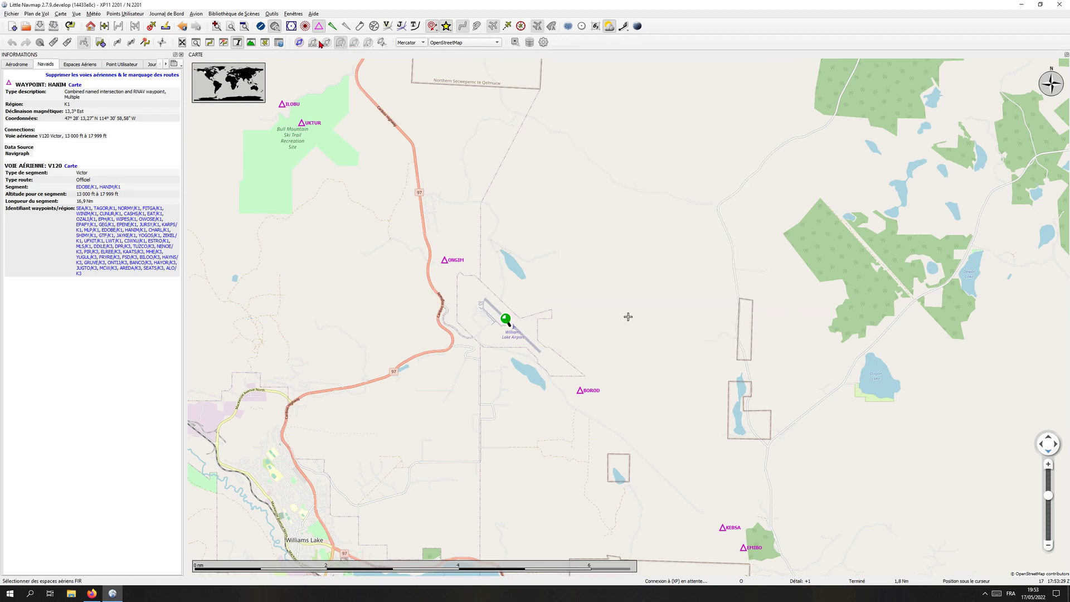
Show the airports on the map, review the Williams Lake (CYWL) summary and open that airport's approach procedures.
left_click(271, 29)
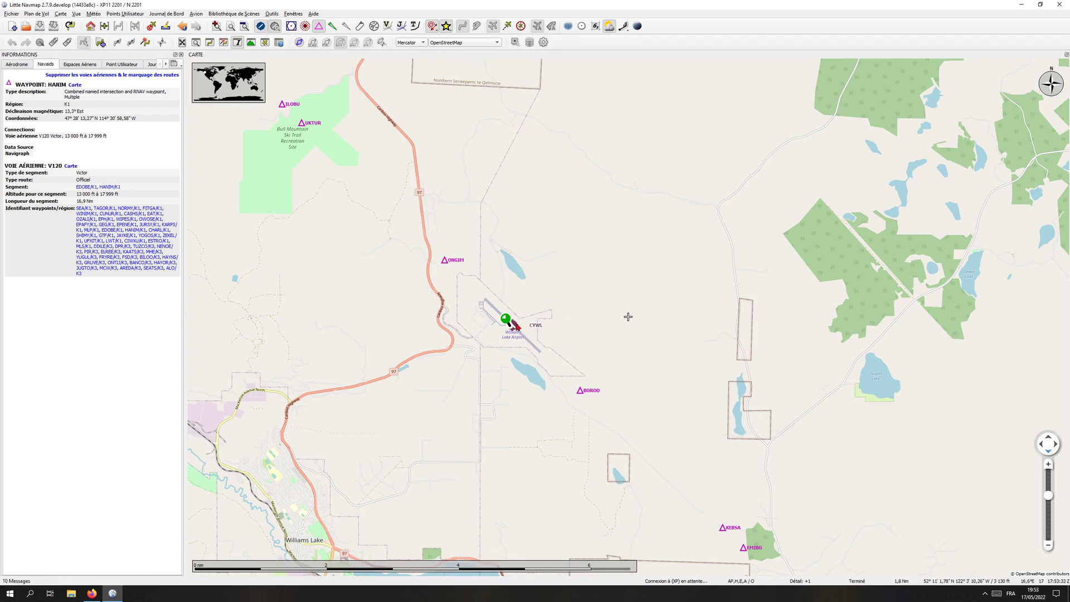
mouse_move(514, 327)
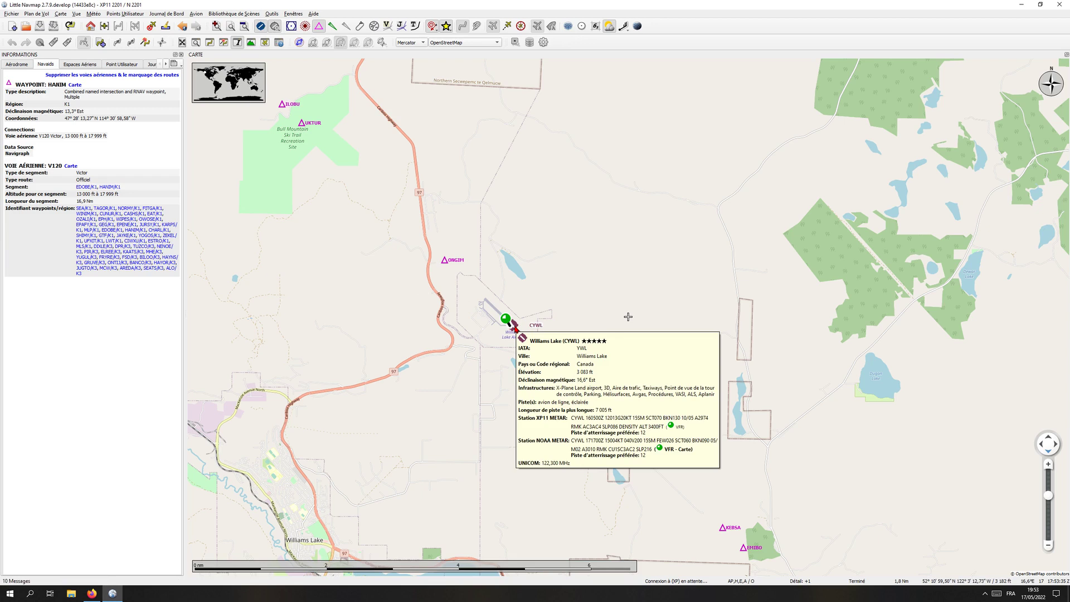
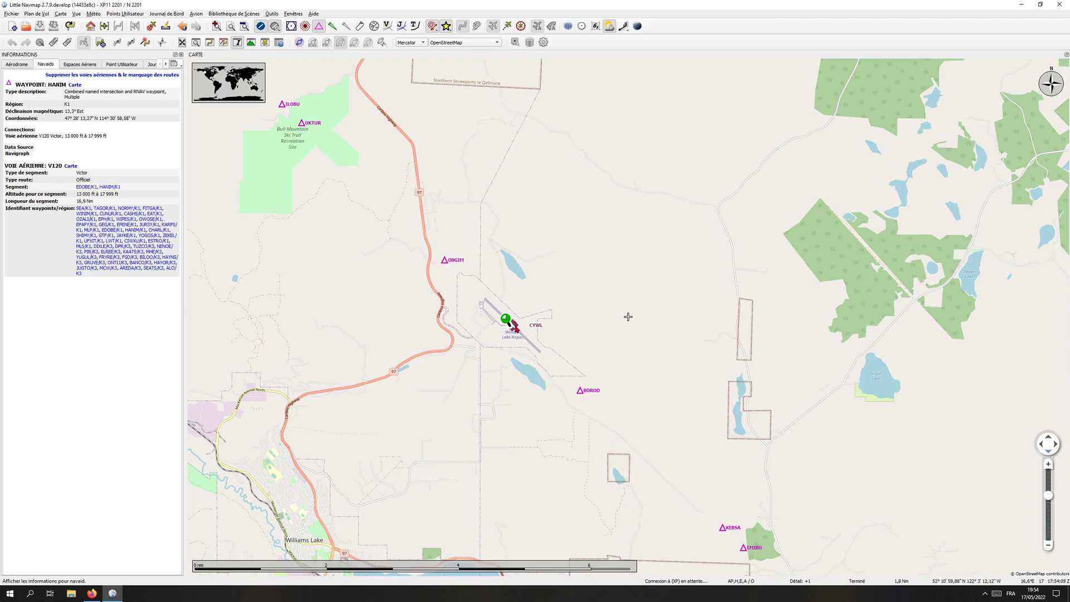
left_click(513, 326)
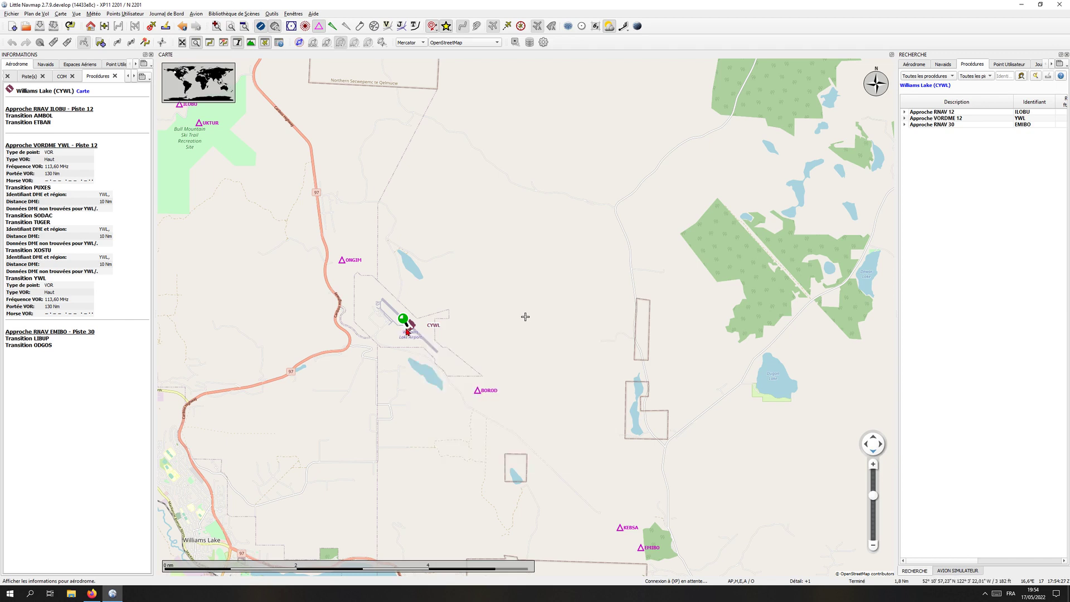
mouse_move(412, 328)
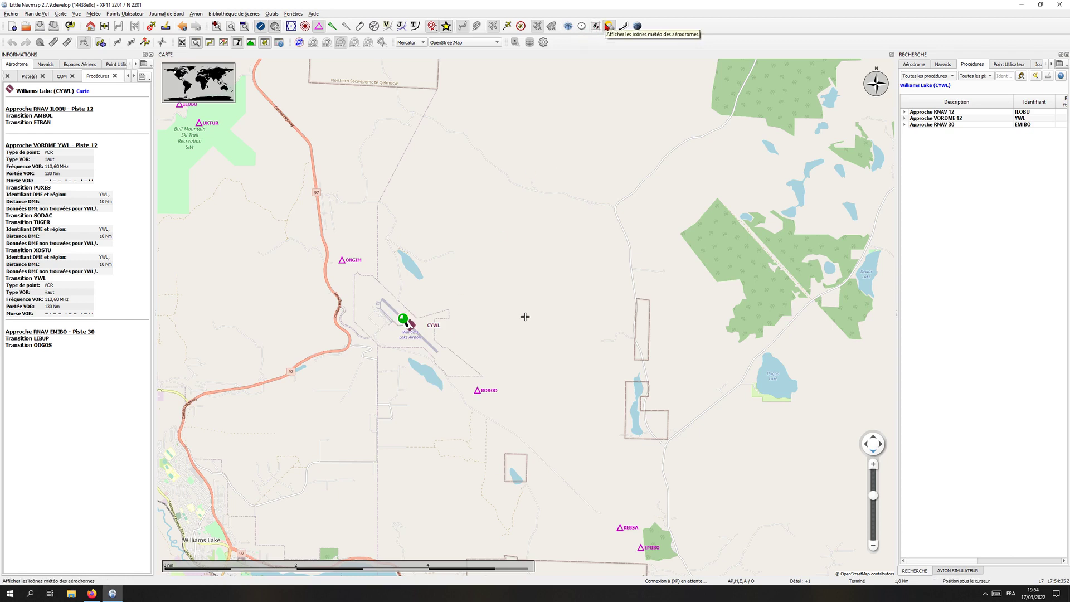
Hide the airport weather icons and display the winds aloft at 5,000 ft on the map.
left_click(624, 27)
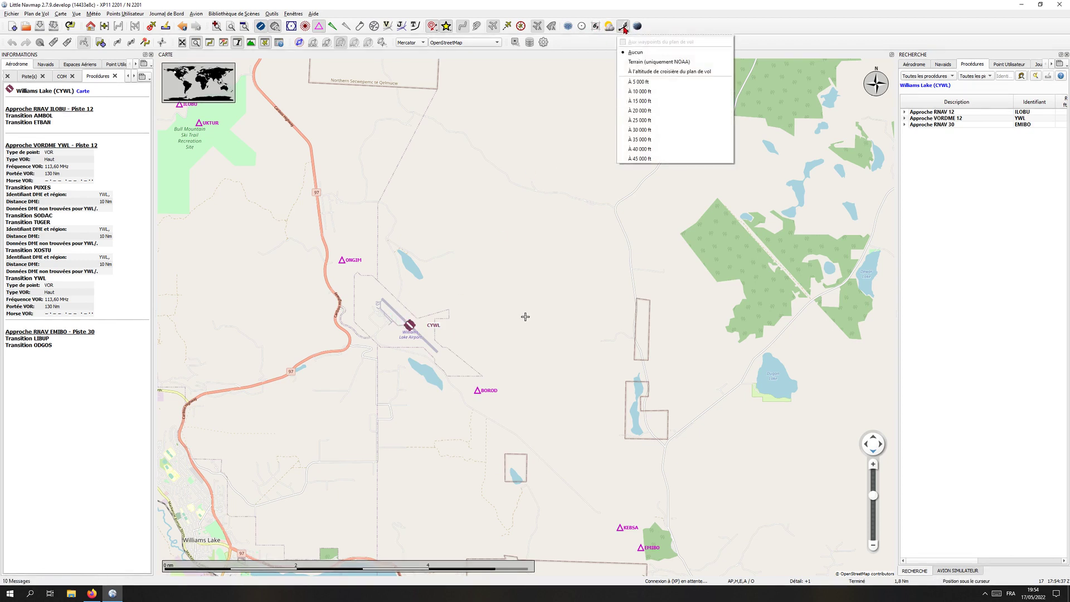
left_click(636, 72)
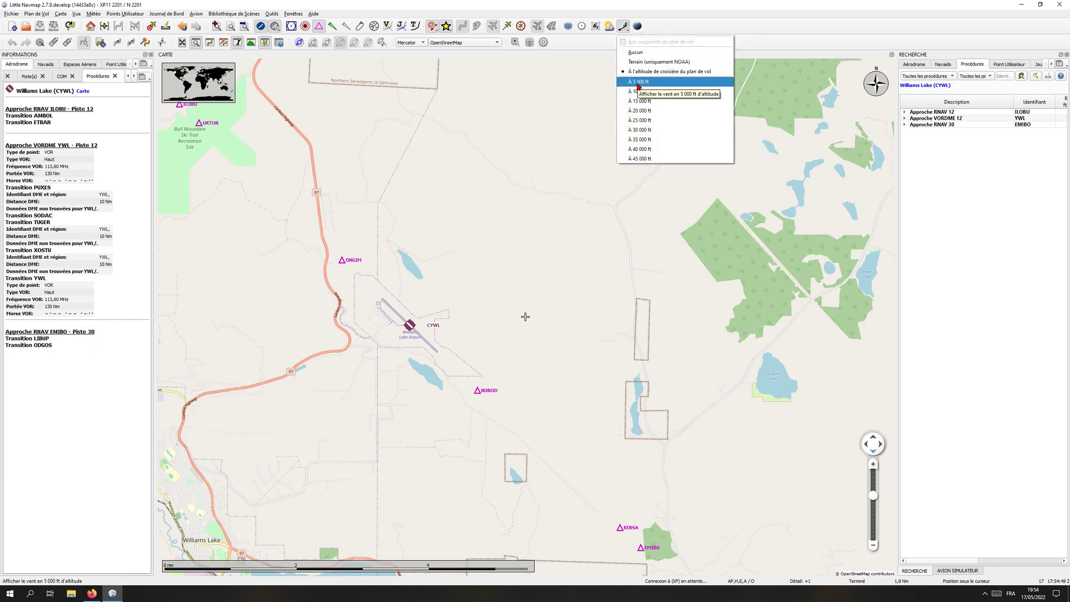
left_click(637, 83)
scroll(511, 221, "down", 3)
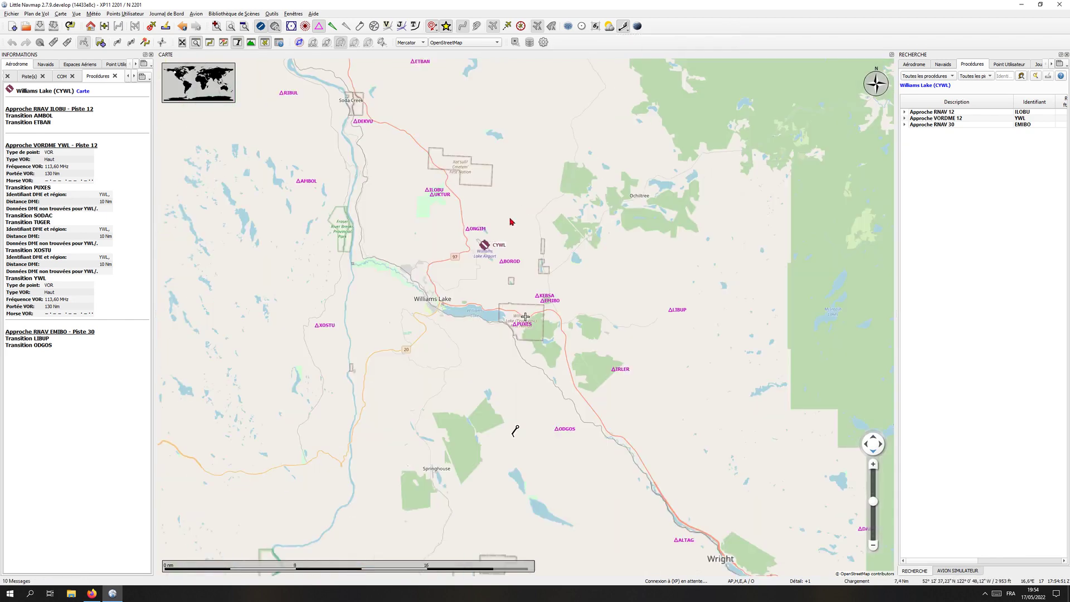
scroll(511, 221, "down", 3)
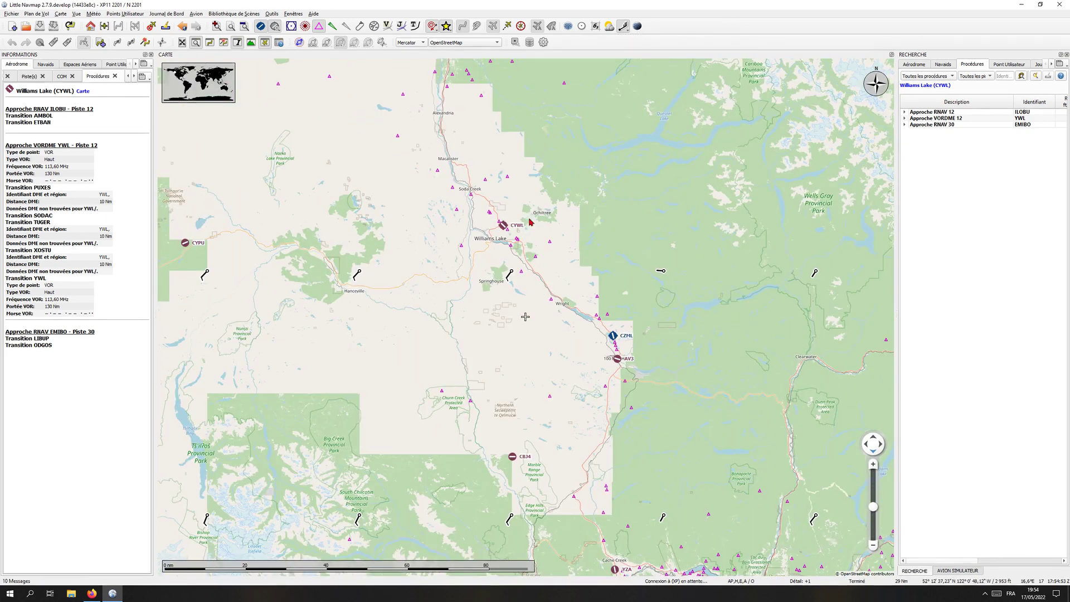
Examine the wind barb near Springhouse up close and against the surrounding area.
scroll(535, 226, "up", 5)
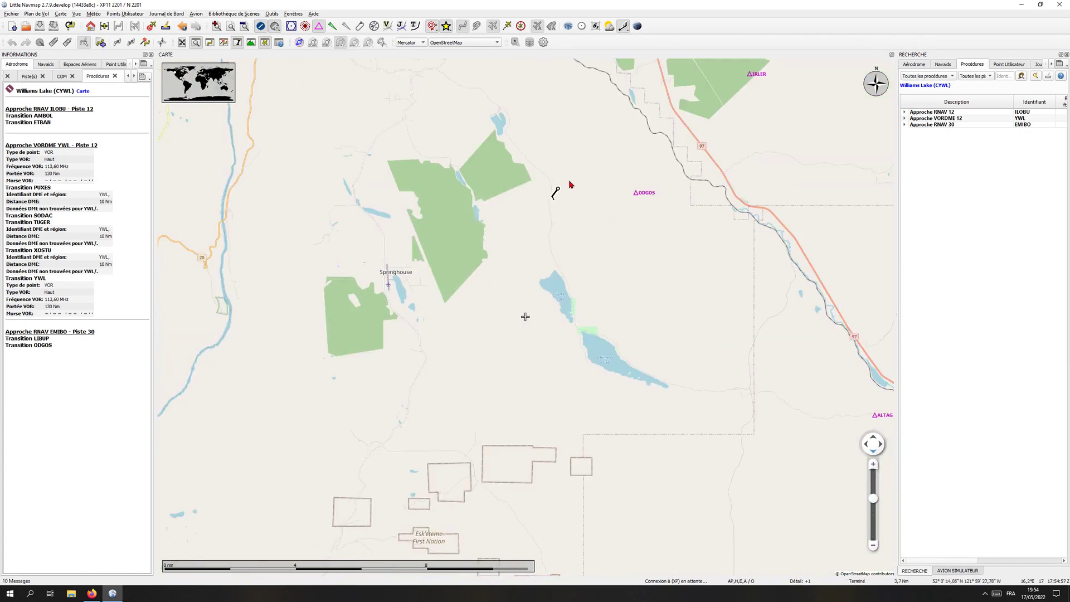
left_click_drag(389, 260, 617, 274)
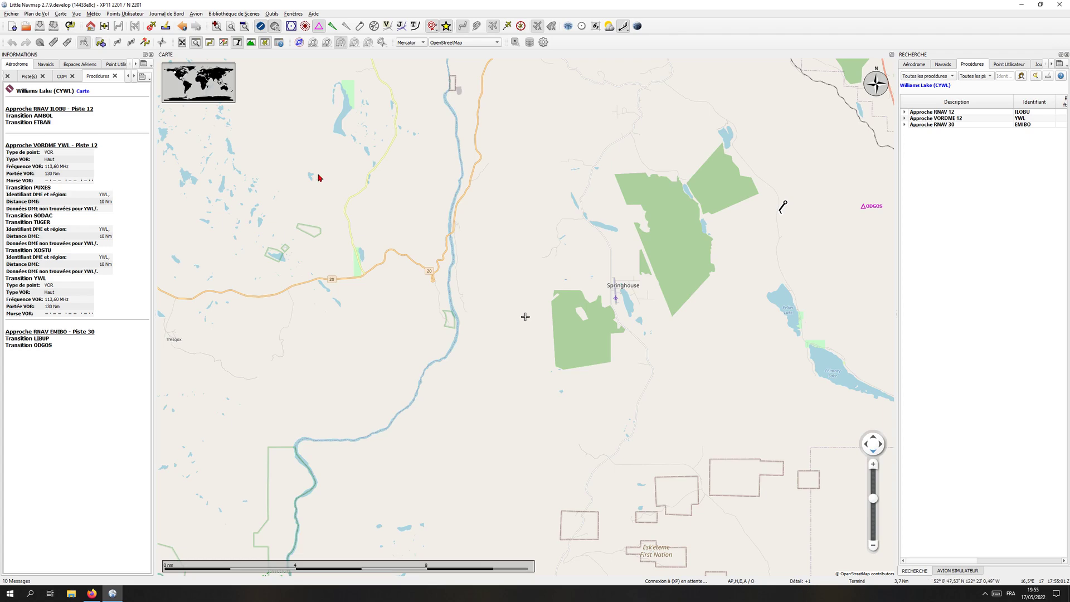
scroll(453, 217, "down", 4)
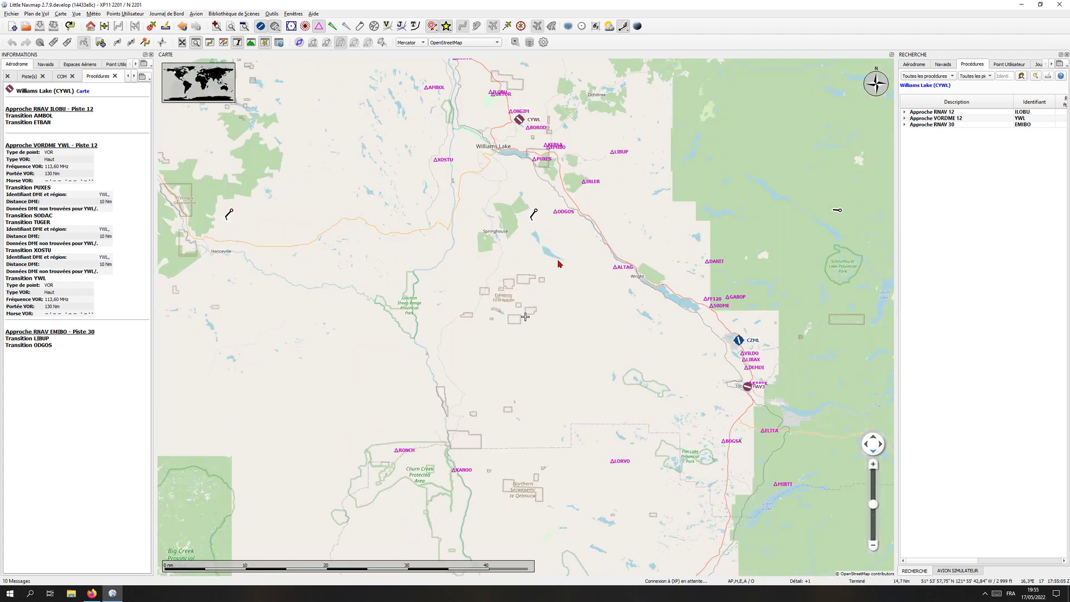
scroll(495, 231, "up", 4)
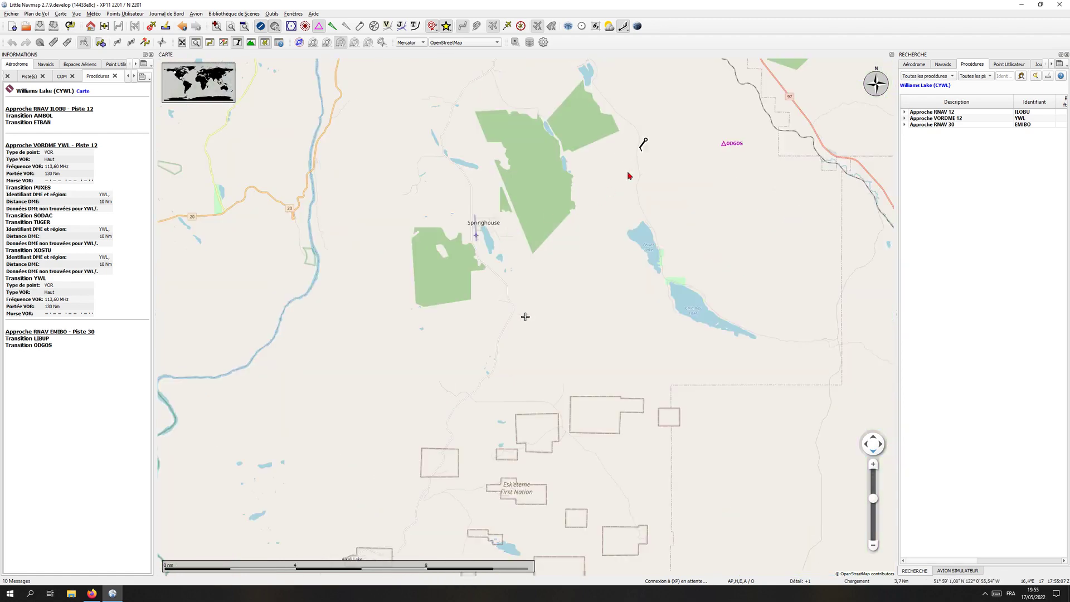
left_click_drag(641, 153, 633, 260)
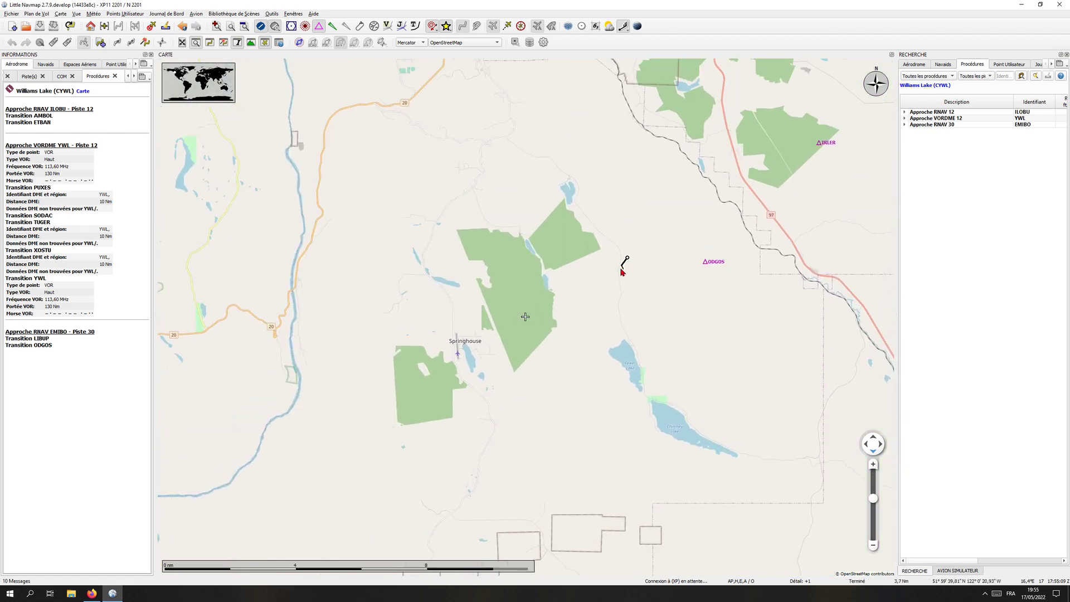
scroll(627, 262, "up", 2)
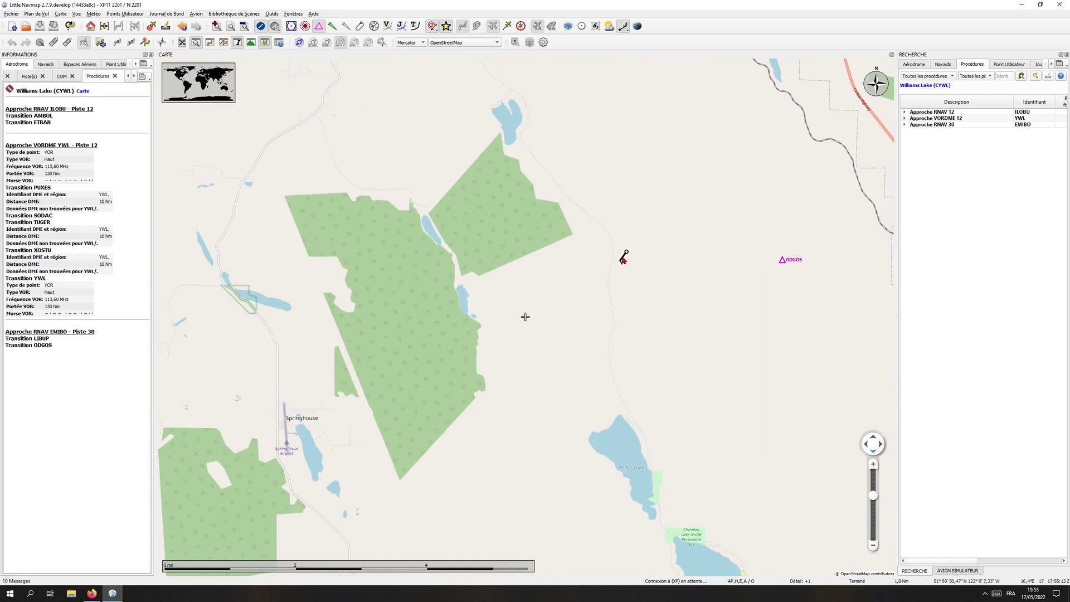
Switch the winds aloft display to 25,000 ft and check the selected altitude level.
left_click(624, 26)
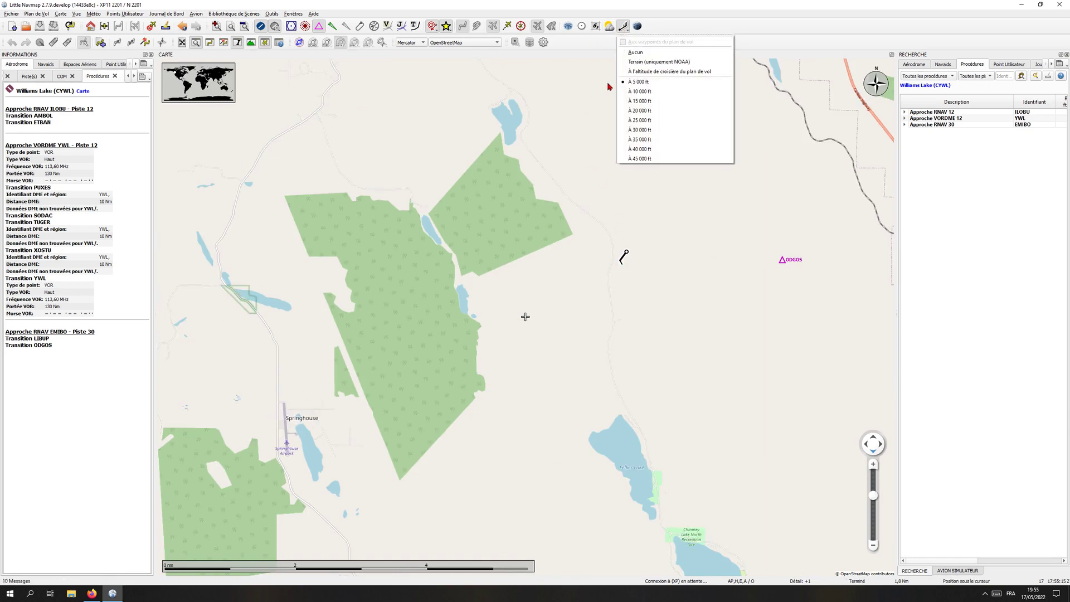
left_click(638, 128)
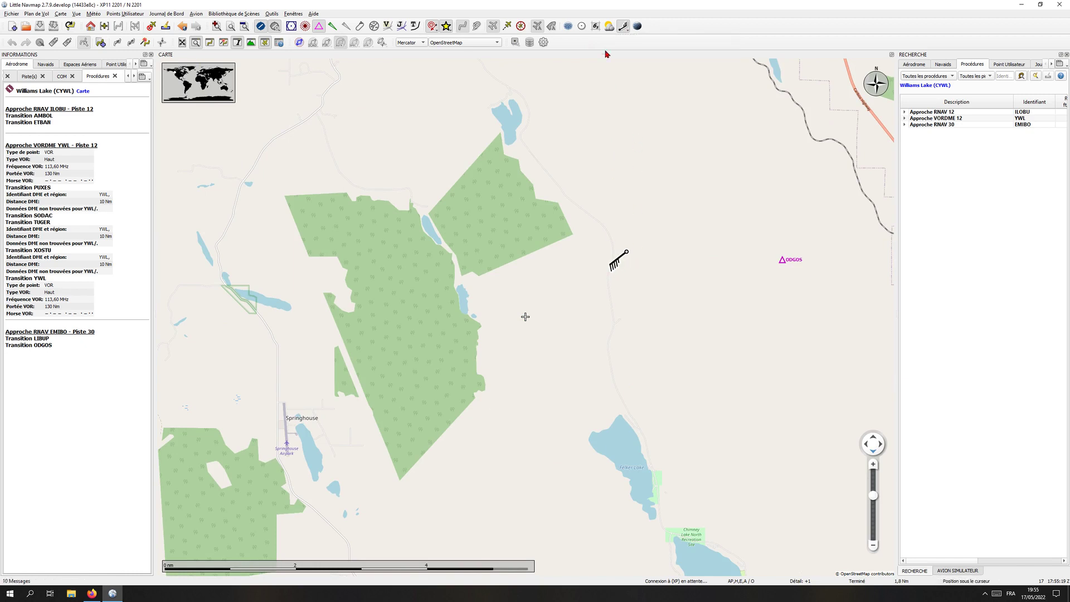
left_click(623, 26)
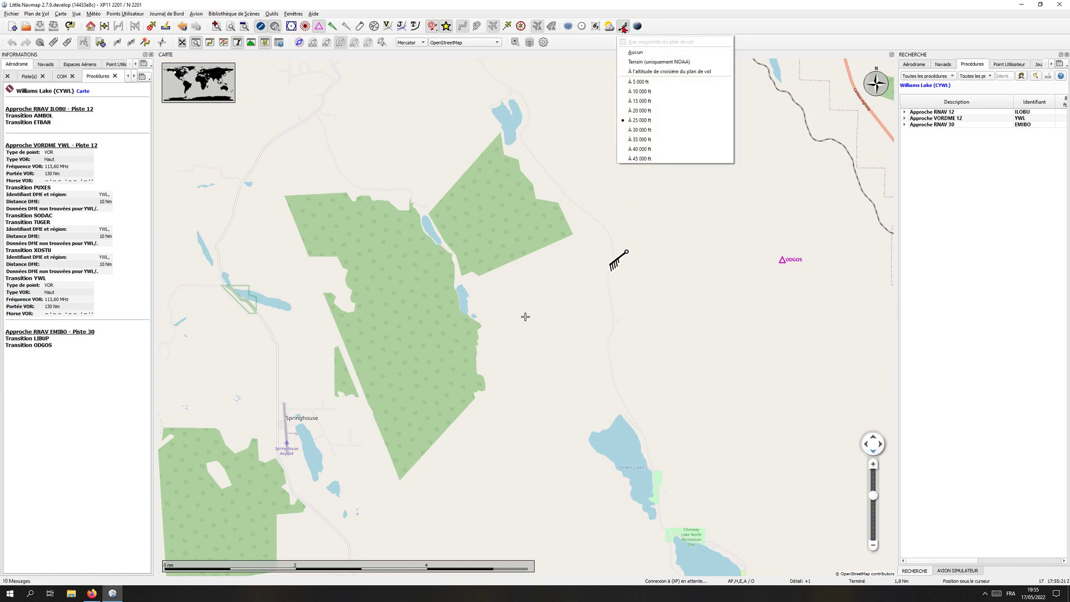
left_click(662, 254)
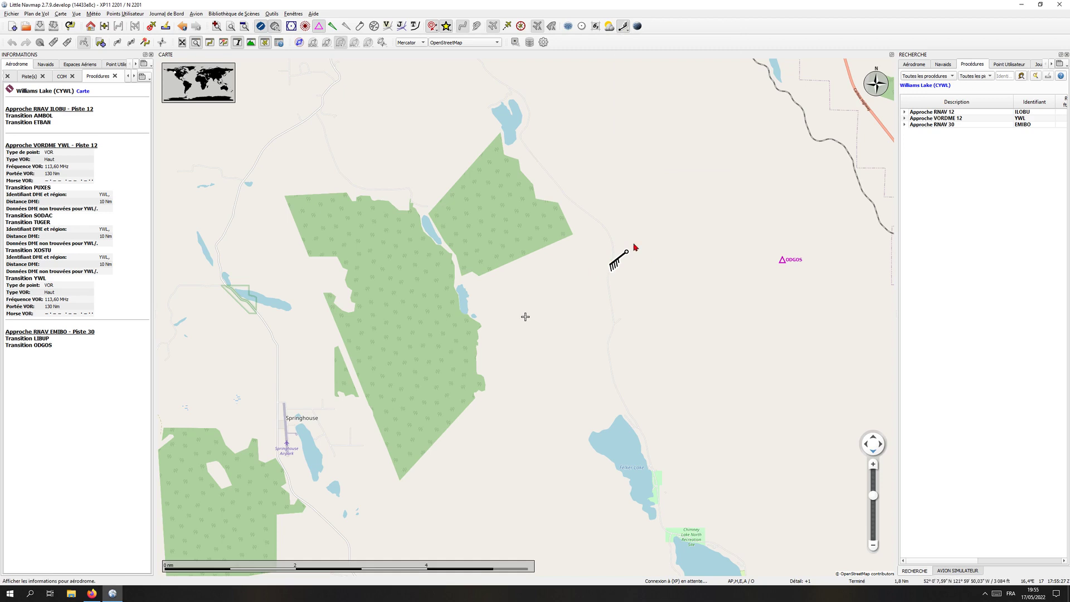
Hide the winds aloft and turn on the sun shading of the globe, viewing a wider area of the map.
left_click(625, 27)
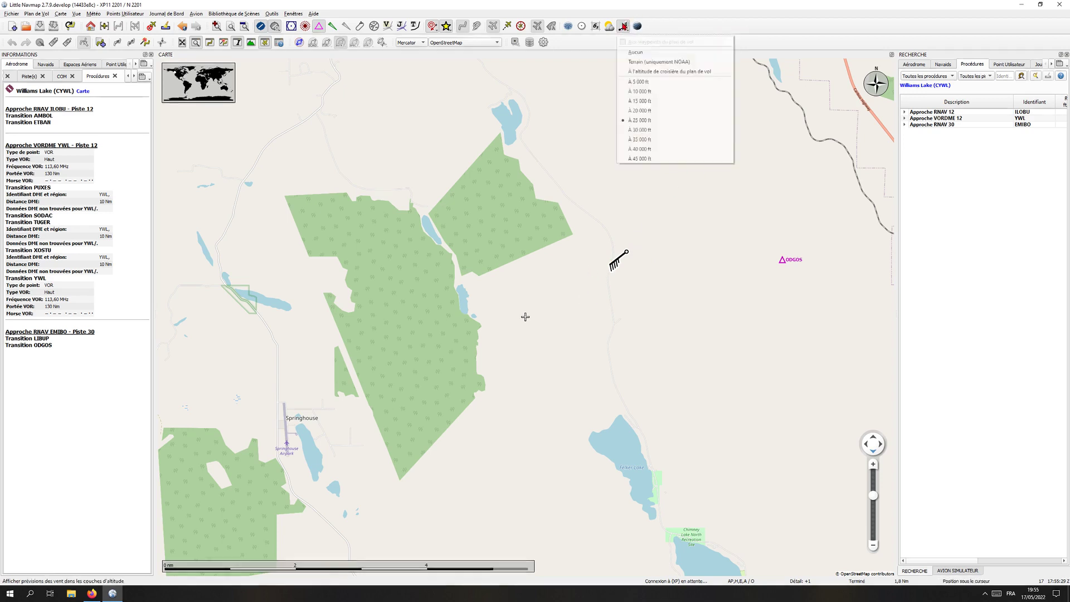
left_click(625, 27)
left_click(626, 27)
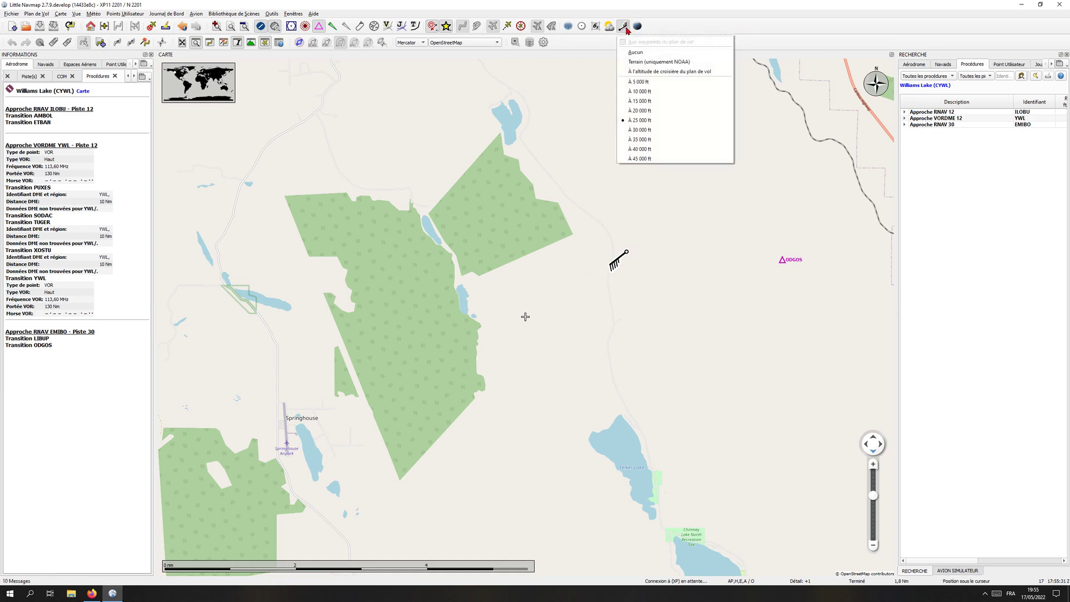
left_click(637, 25)
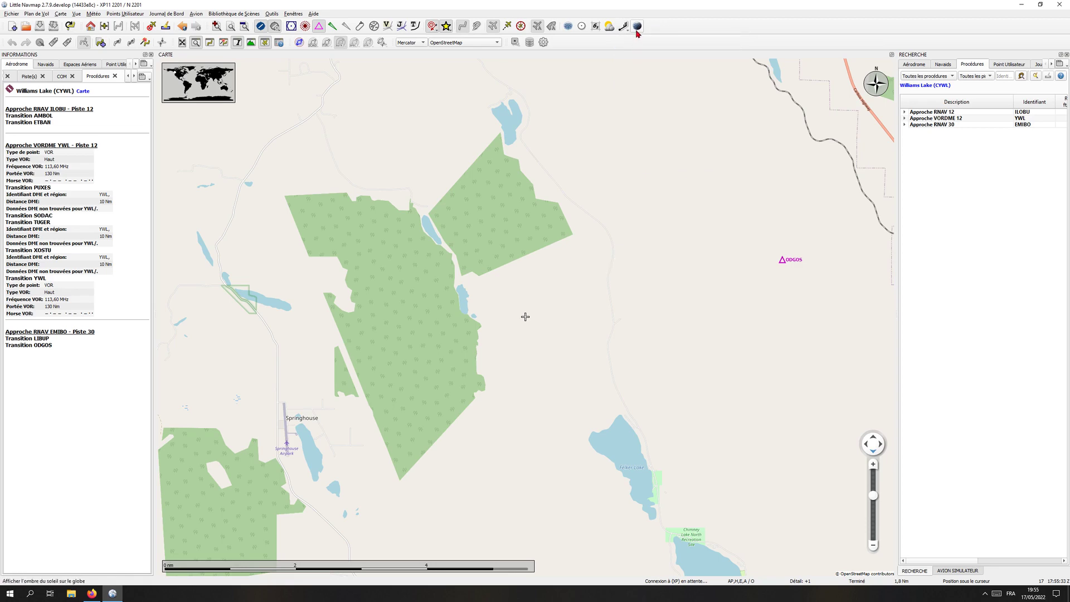
scroll(525, 316, "down", 10)
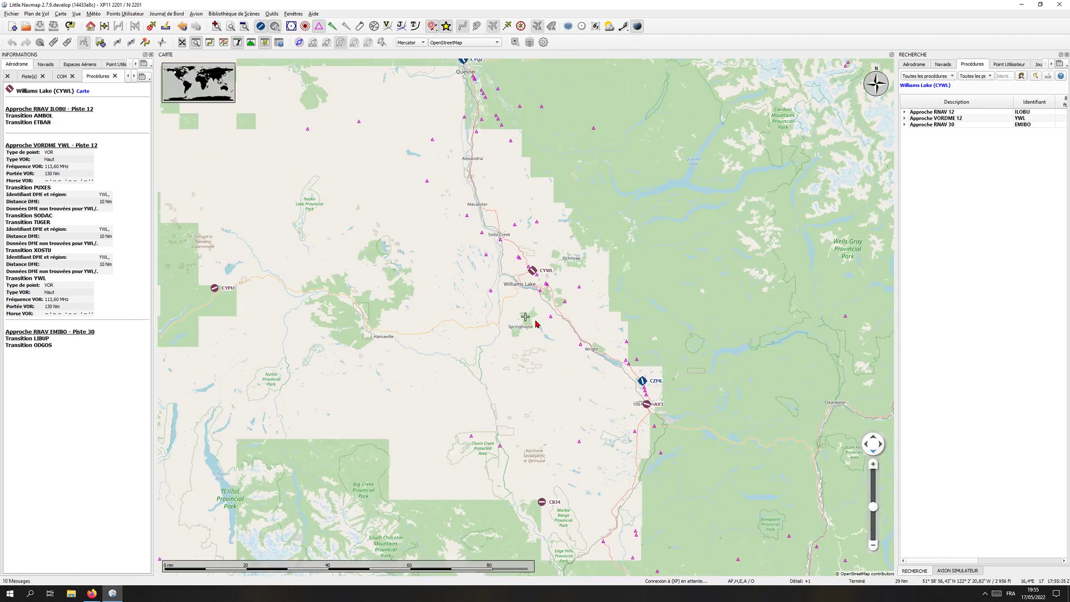
Examine the sun shading's day and night boundary over the whole world and over Europe.
scroll(525, 316, "down", 6)
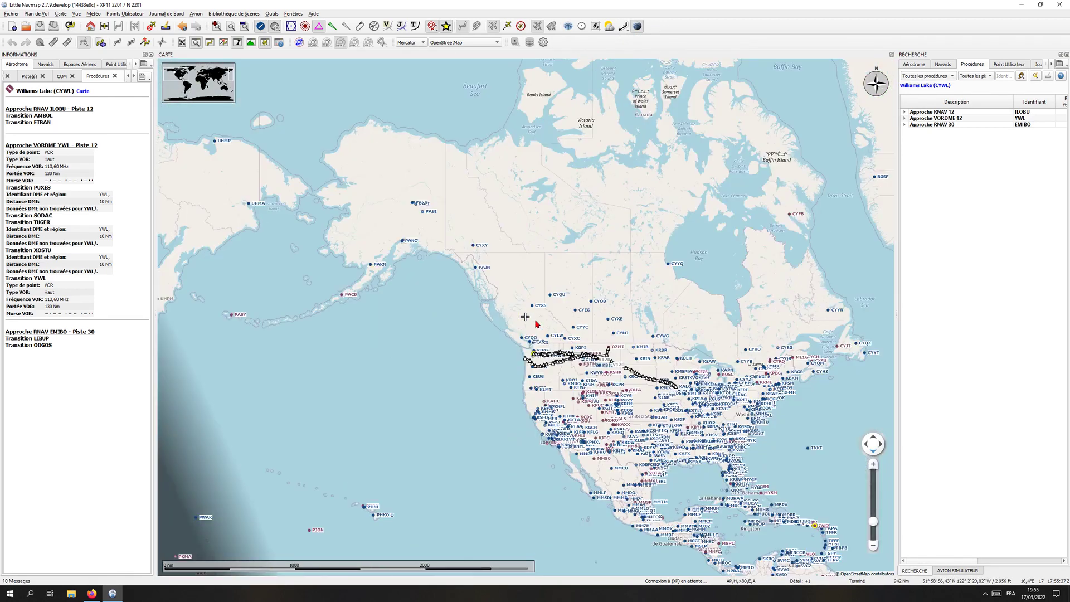
scroll(525, 317, "down", 2)
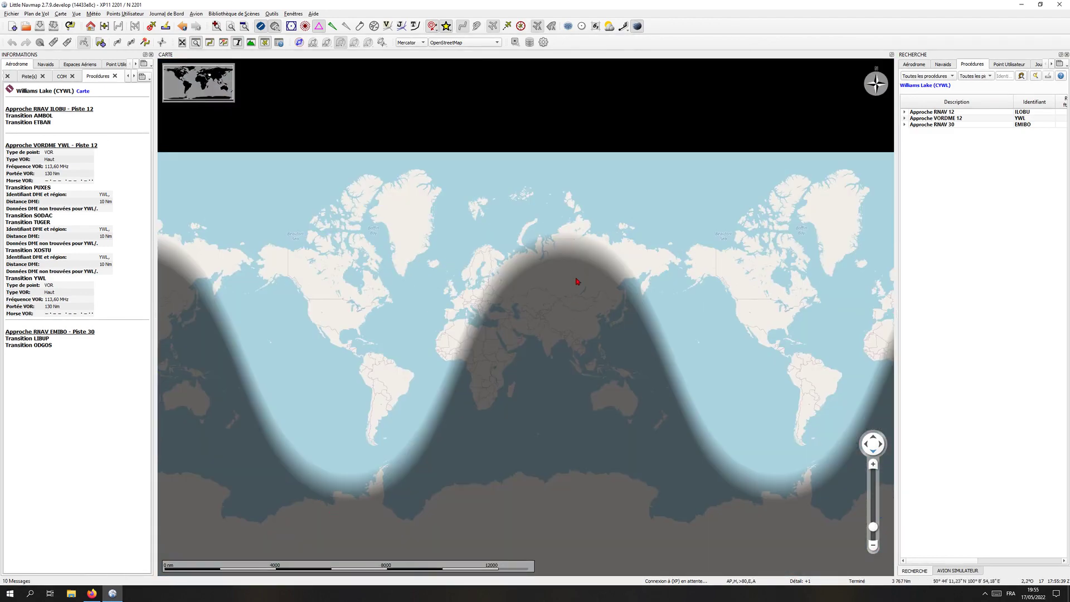
scroll(525, 317, "up", 4)
left_click_drag(394, 270, 737, 271)
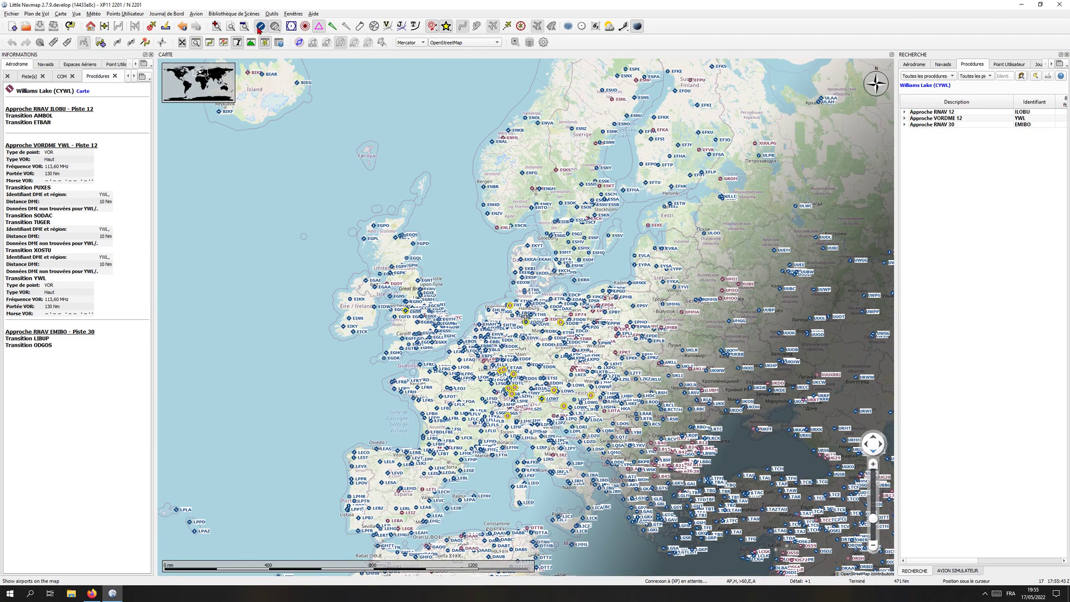
Hide the airports on the map of Europe and turn off the sun shading.
scroll(428, 357, "up", 2)
left_click_drag(526, 299, 455, 210)
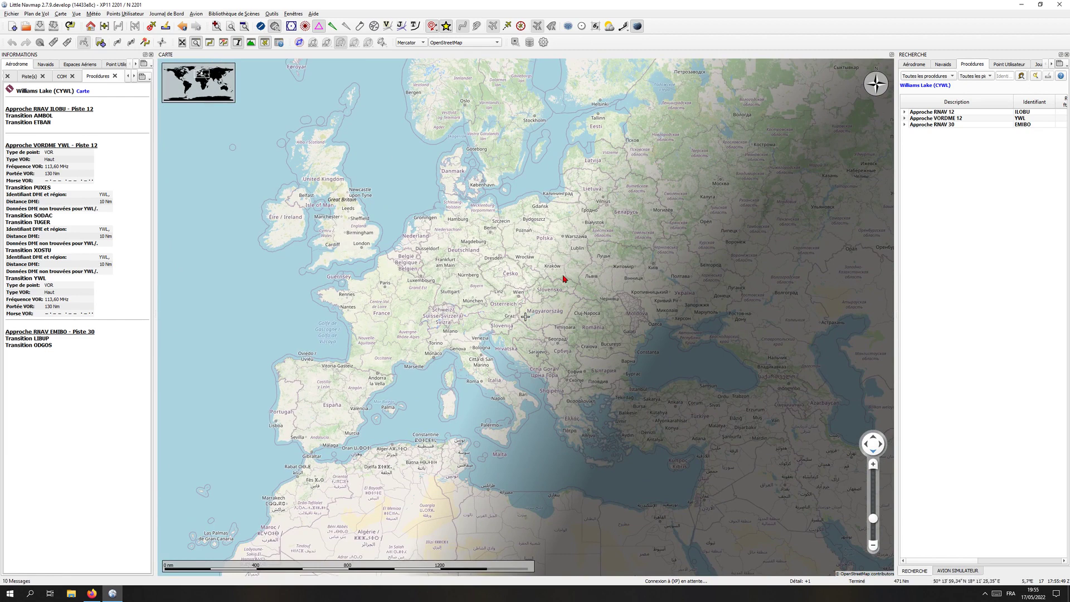
left_click(637, 26)
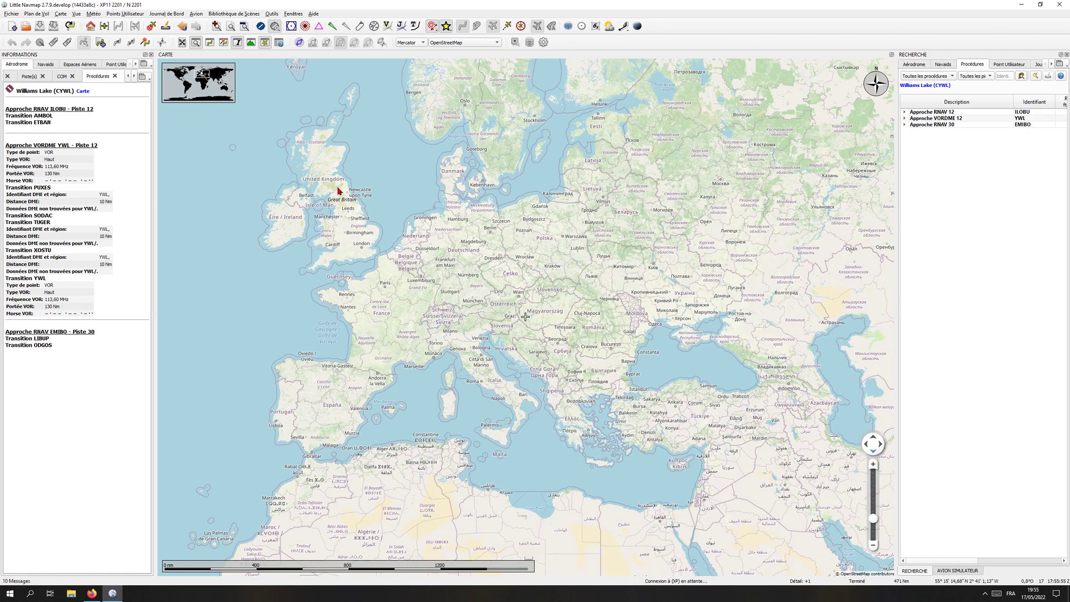
left_click_drag(347, 156, 377, 188)
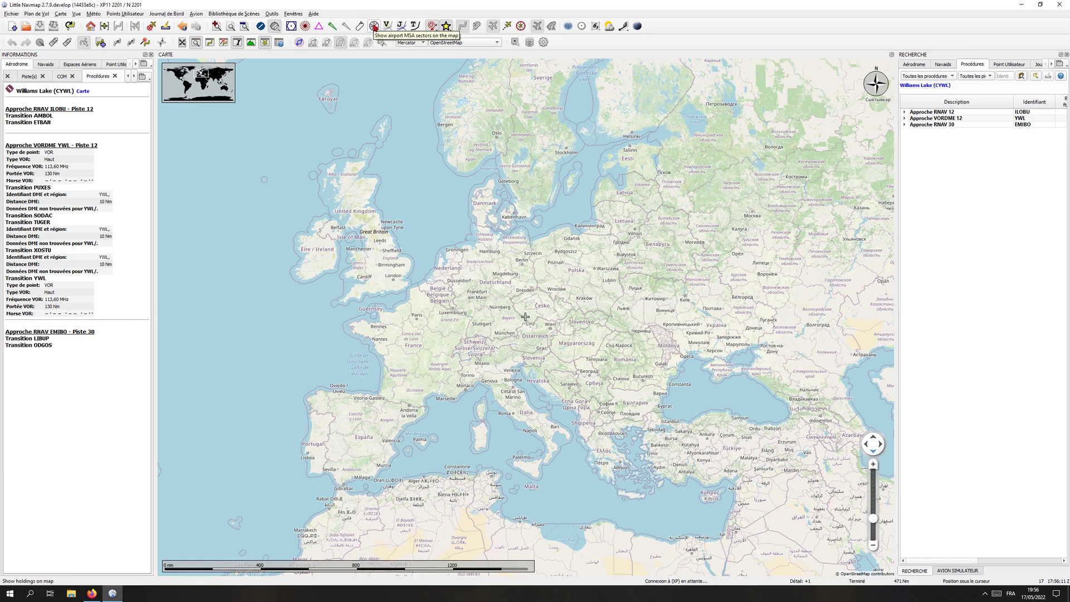
Display the oceanic tracks over the North Atlantic, view them west of Ireland, and hide them.
left_click(414, 26)
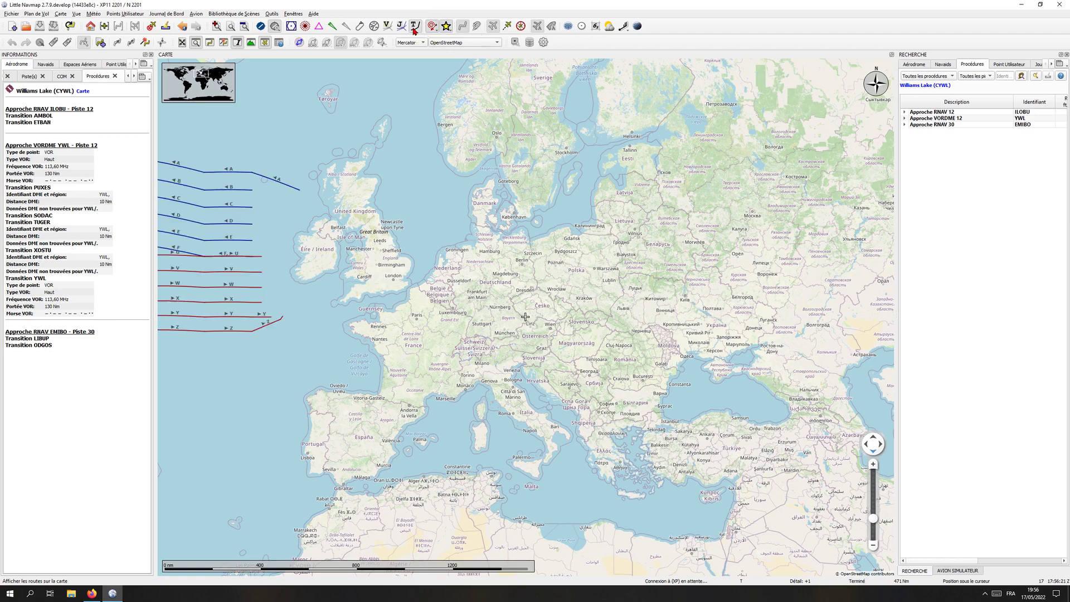
left_click_drag(276, 186, 510, 196)
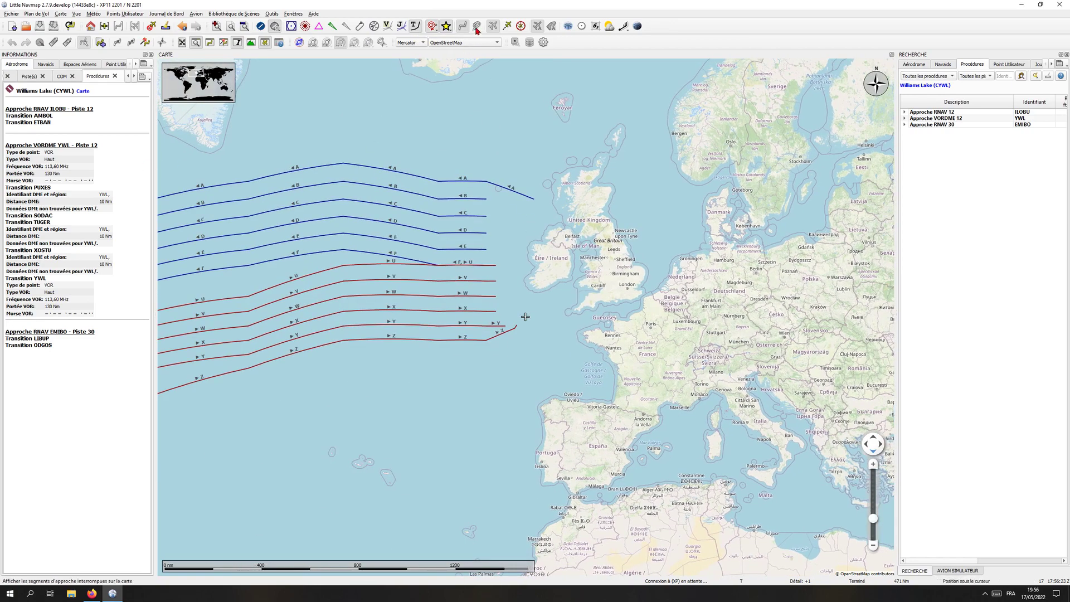
left_click(418, 28)
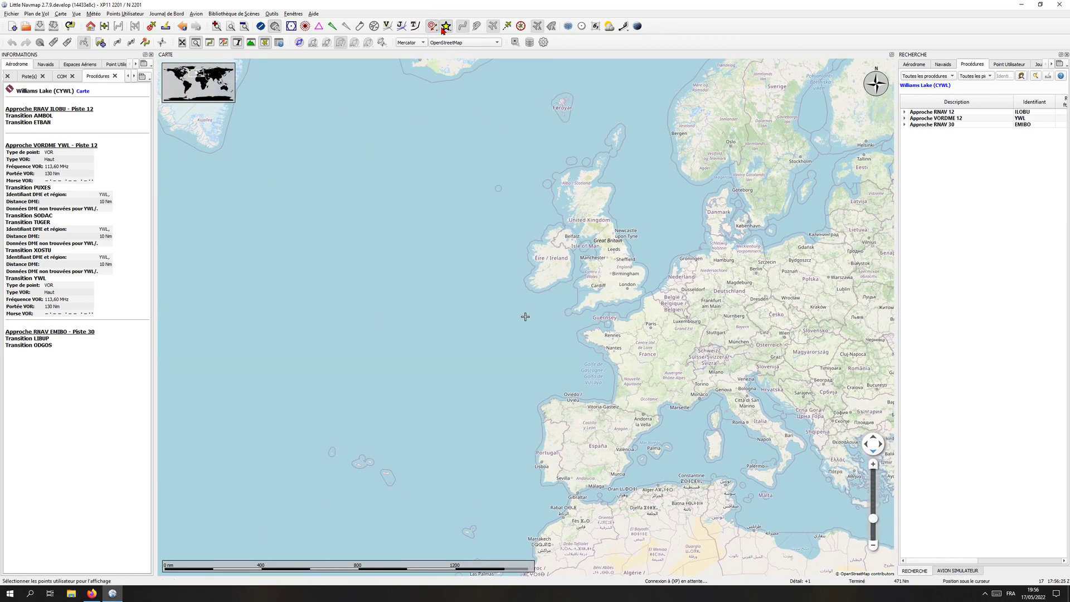
Review the user point types available for map display and toggle the unknown types (Types inconnus).
left_click(445, 26)
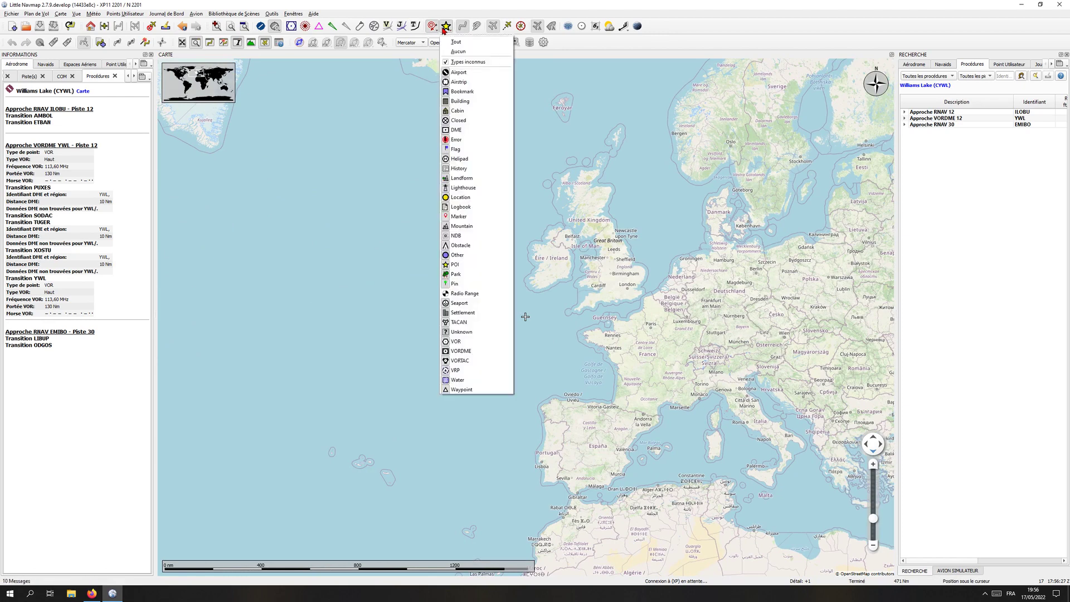
left_click(445, 28)
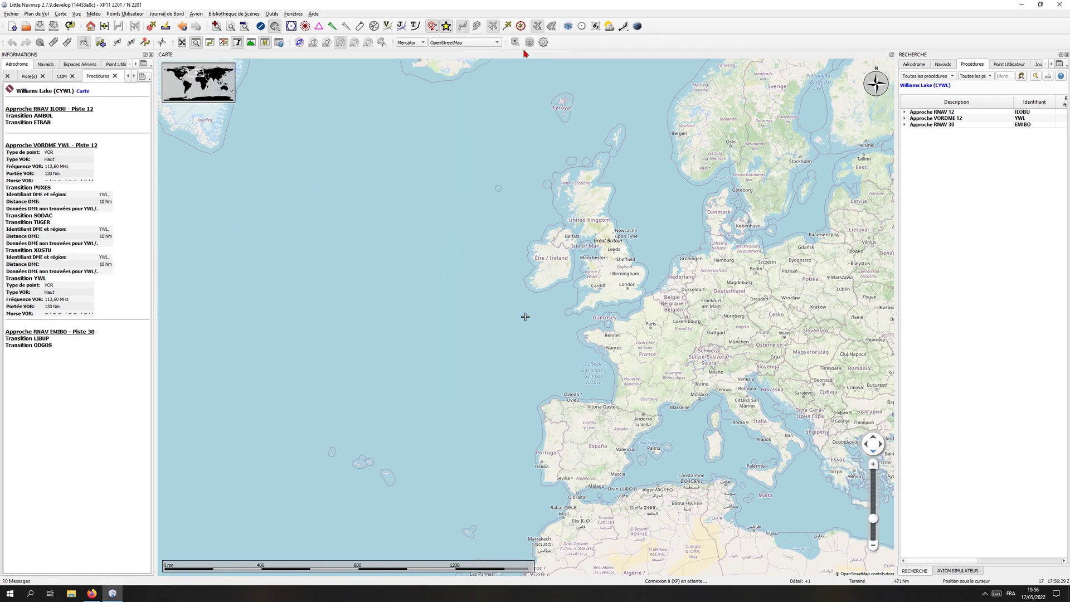
left_click(446, 27)
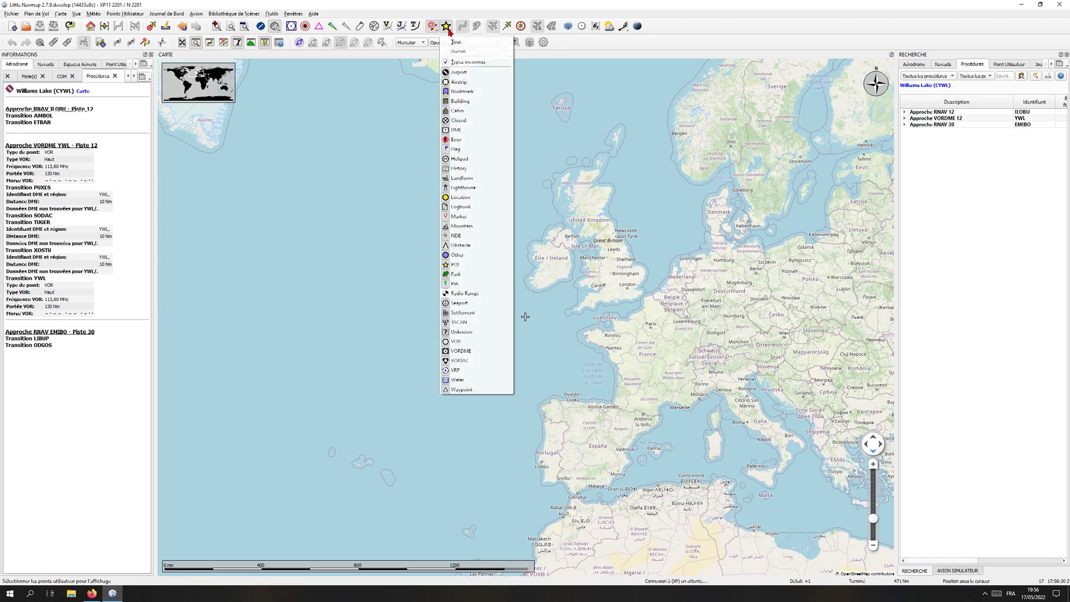
left_click(457, 63)
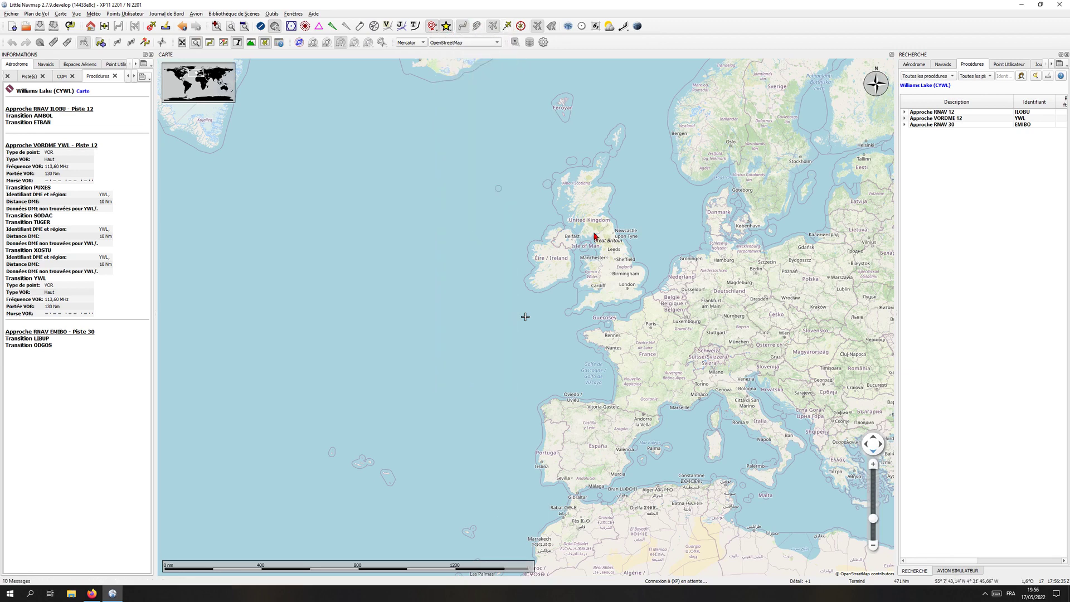
Show the dashed aircraft trail on the map, inspect it between Cardiff and Nantes, and hide it.
left_click(506, 29)
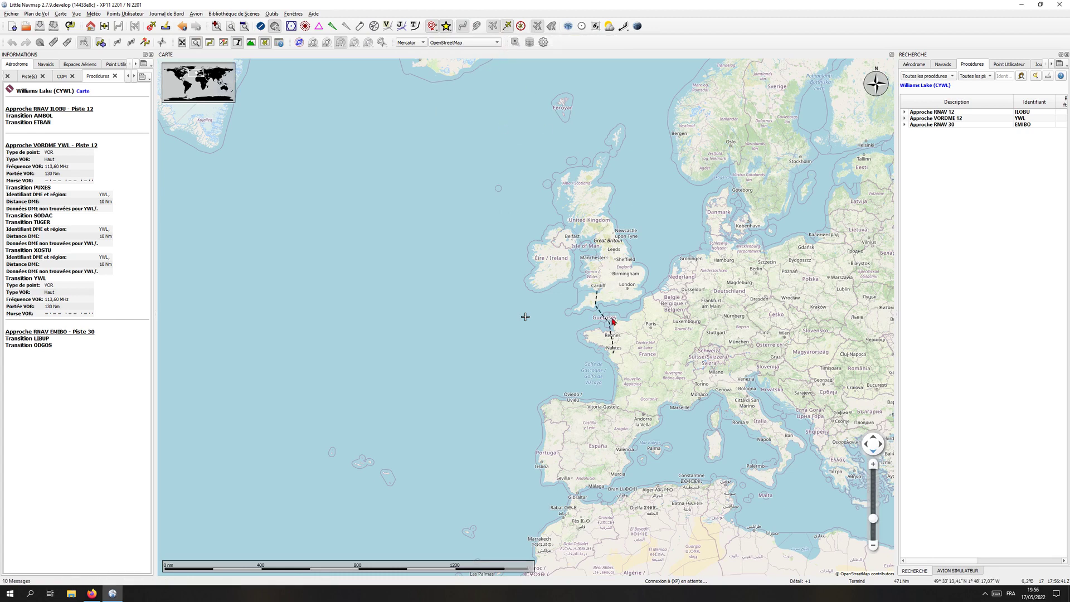
scroll(611, 314, "up", 4)
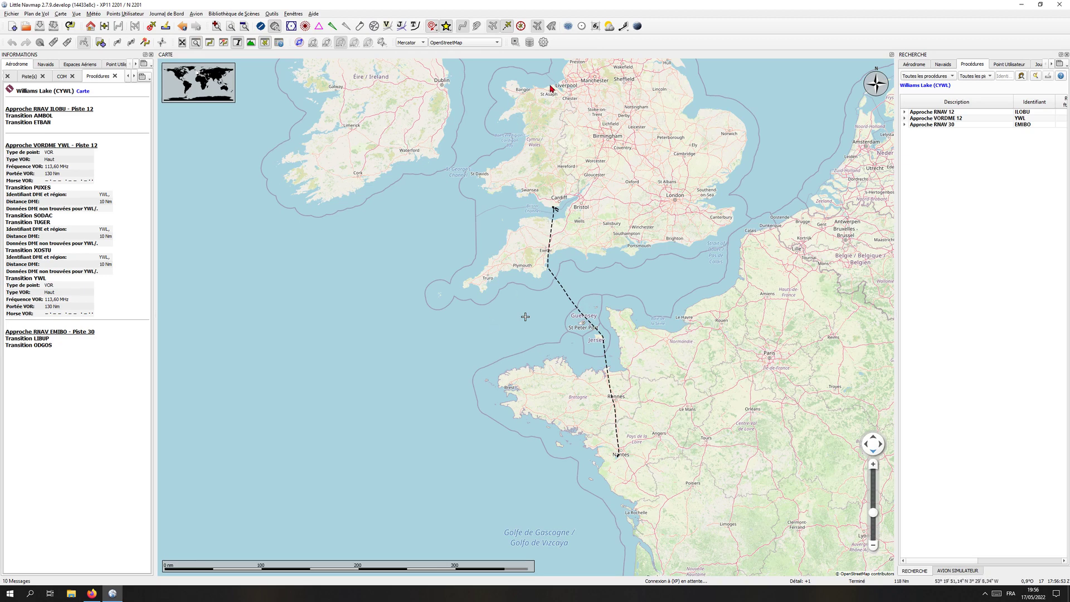
left_click(506, 26)
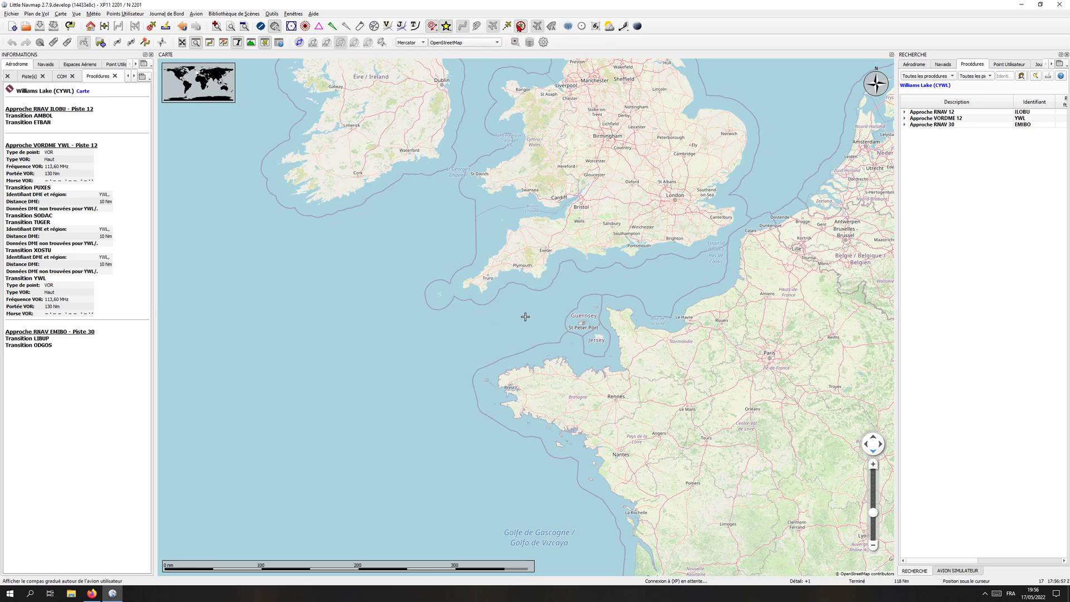
Toggle the compass rose around the user aircraft on and off.
left_click(519, 26)
left_click(519, 27)
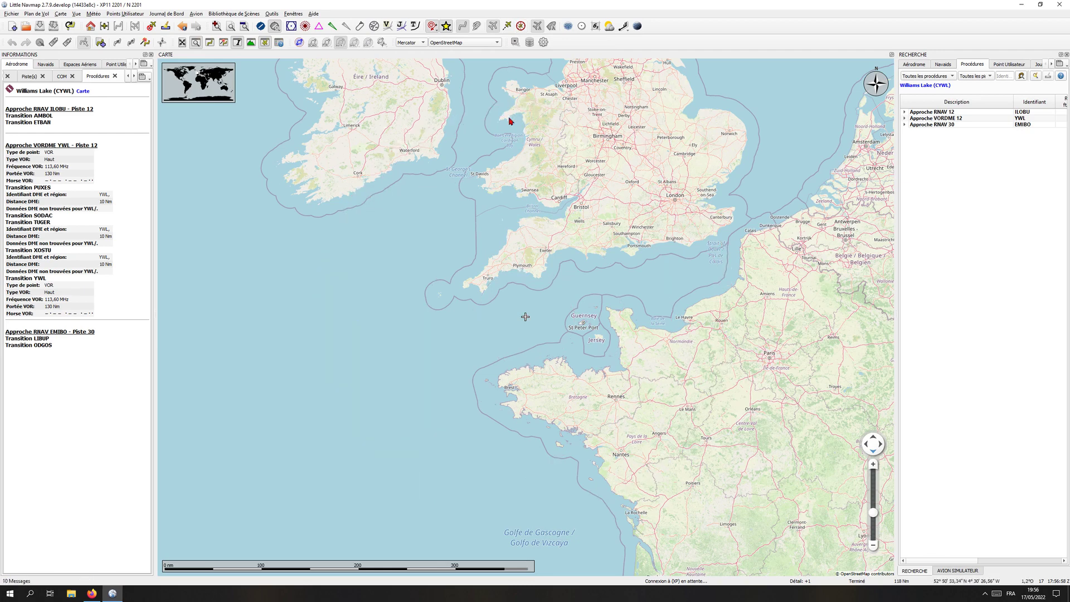
left_click(522, 26)
left_click(521, 27)
Toggle the display of all airspaces and review the available airspace library sources (Bibliothèques de l'espace aérien).
left_click(300, 43)
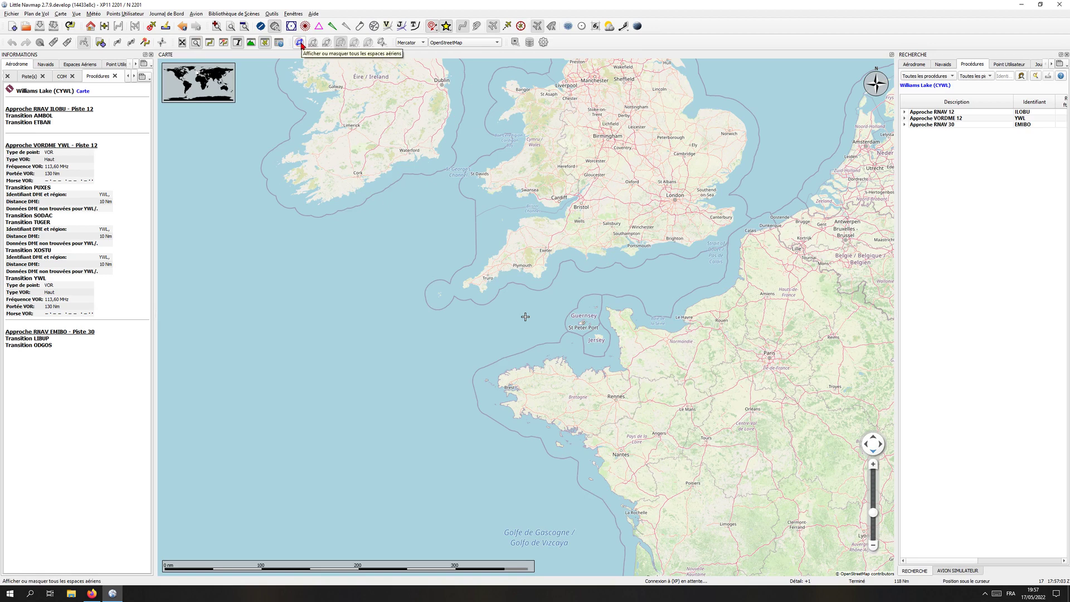
left_click(300, 43)
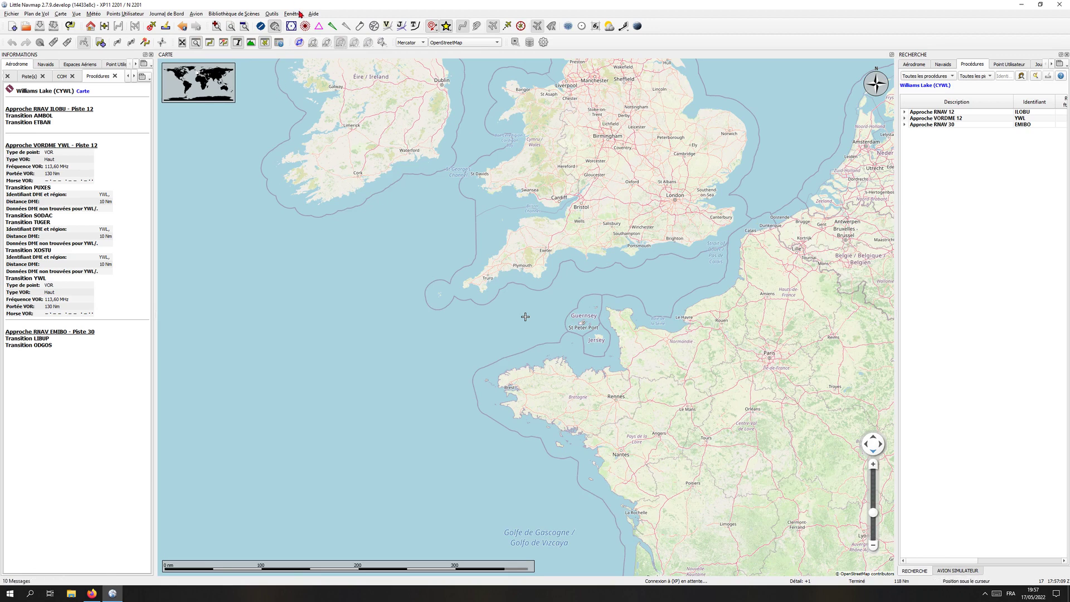
left_click(250, 15)
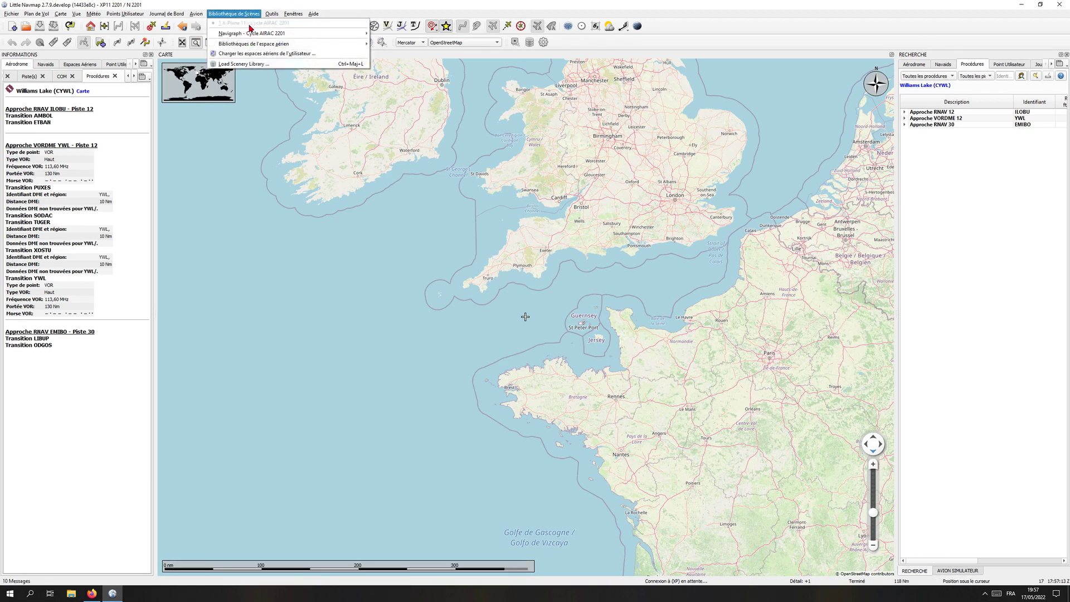
mouse_move(254, 45)
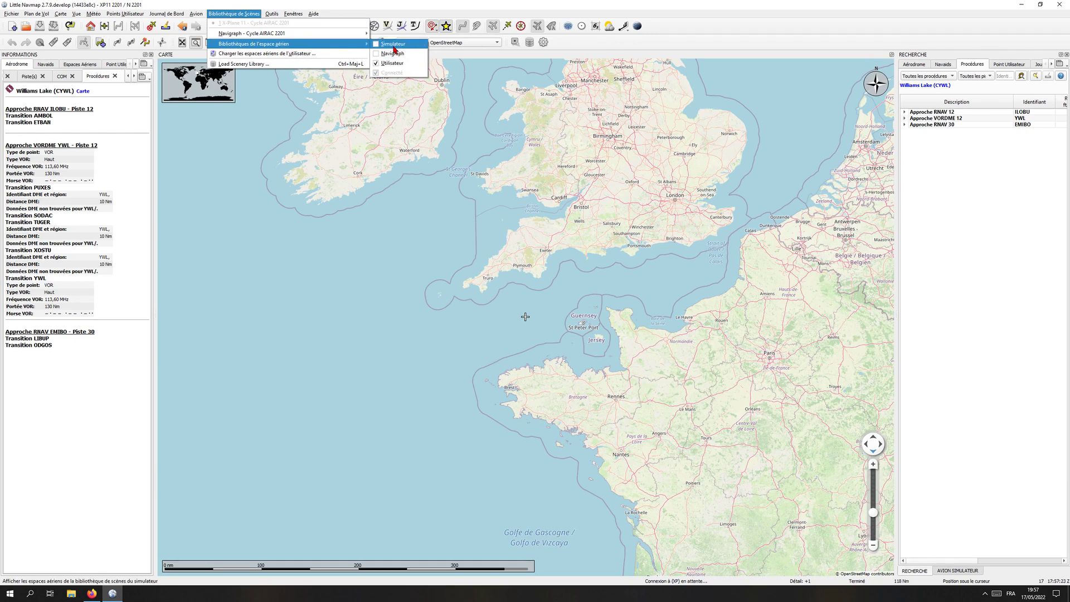
left_click(478, 274)
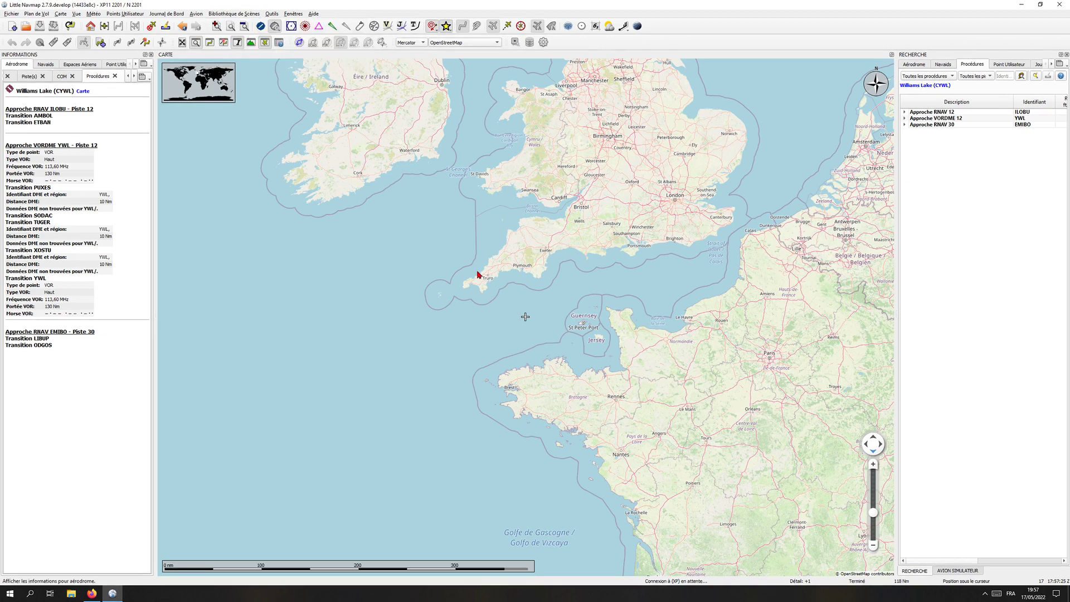
left_click_drag(694, 306, 576, 300)
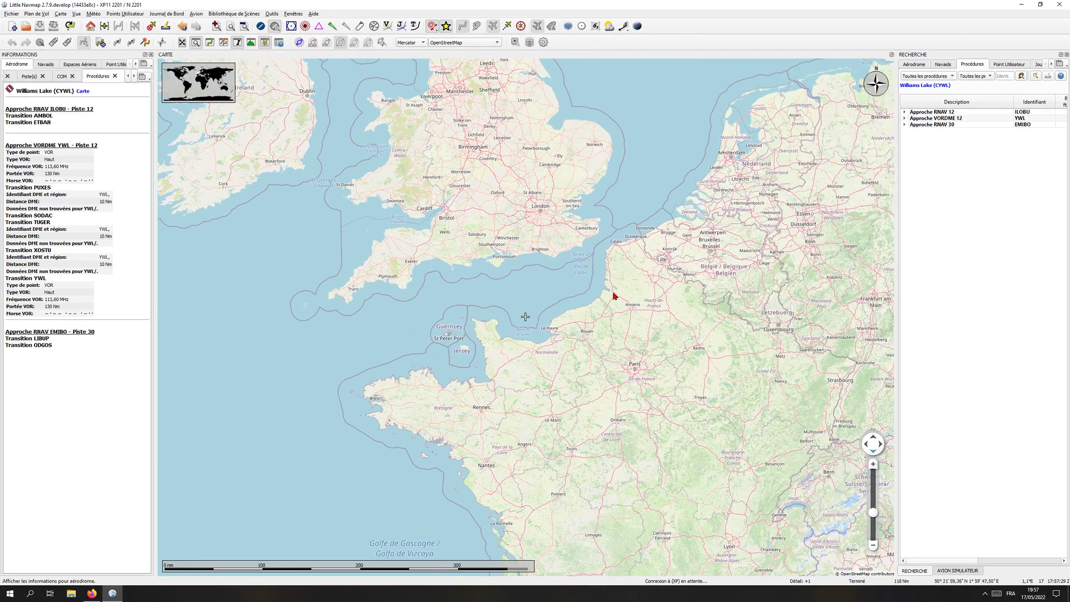
Switch to Firefox, search the web for WIKI XPLANE in a new tab, and open the XPlane Wiki home page.
left_click(91, 593)
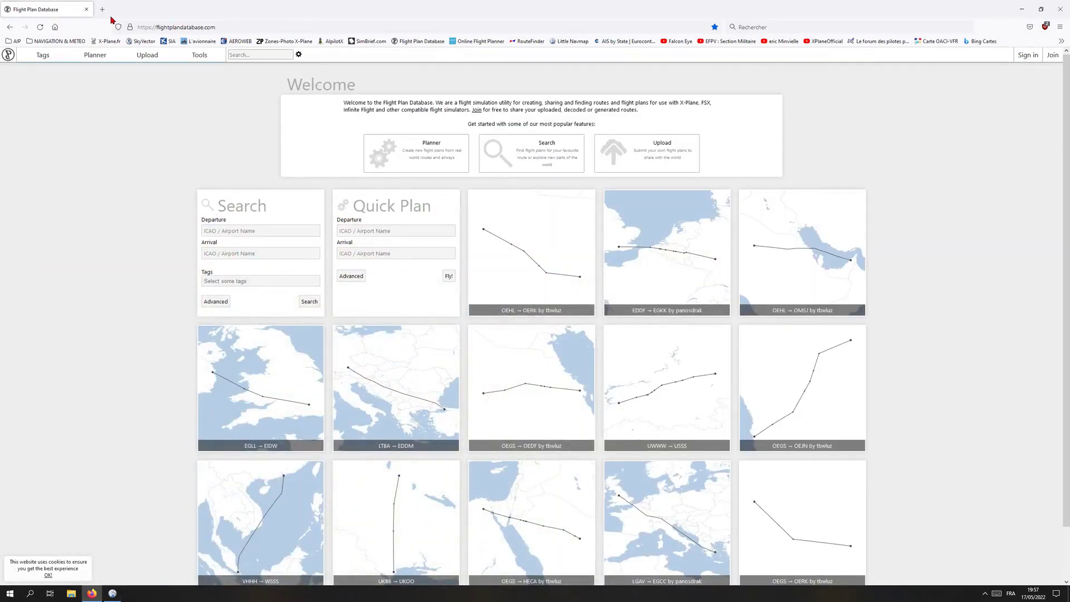
left_click(102, 9)
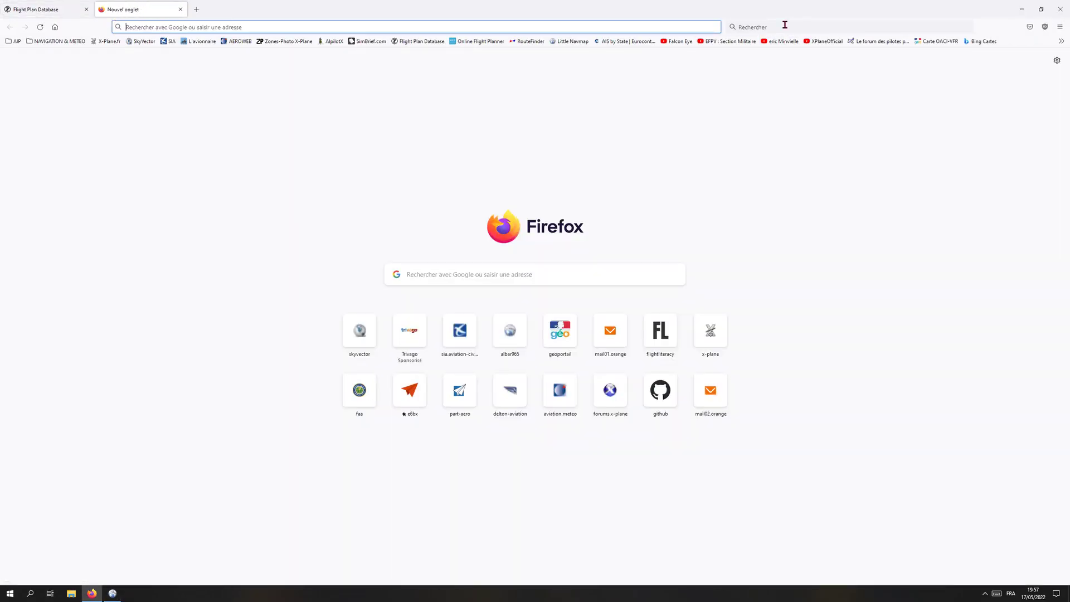
left_click(785, 25)
type("IK")
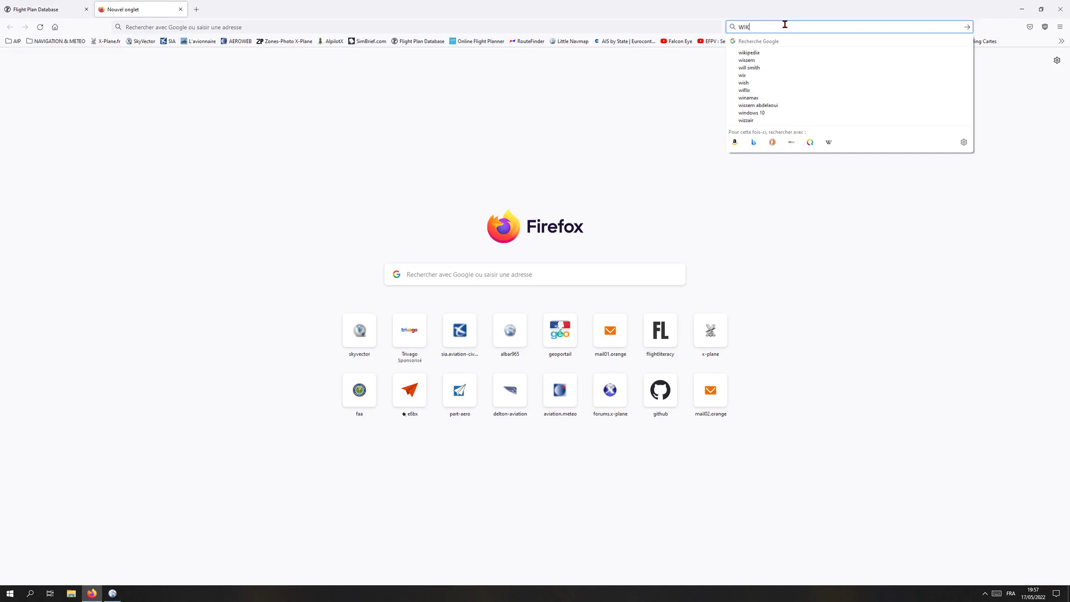
type("I XPLANE")
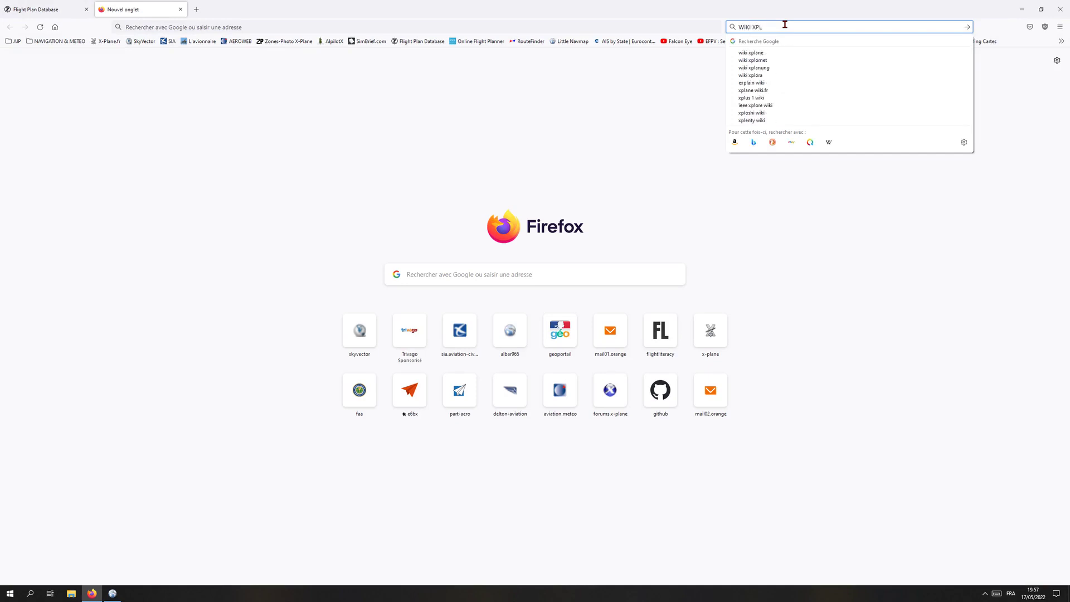
key("Return")
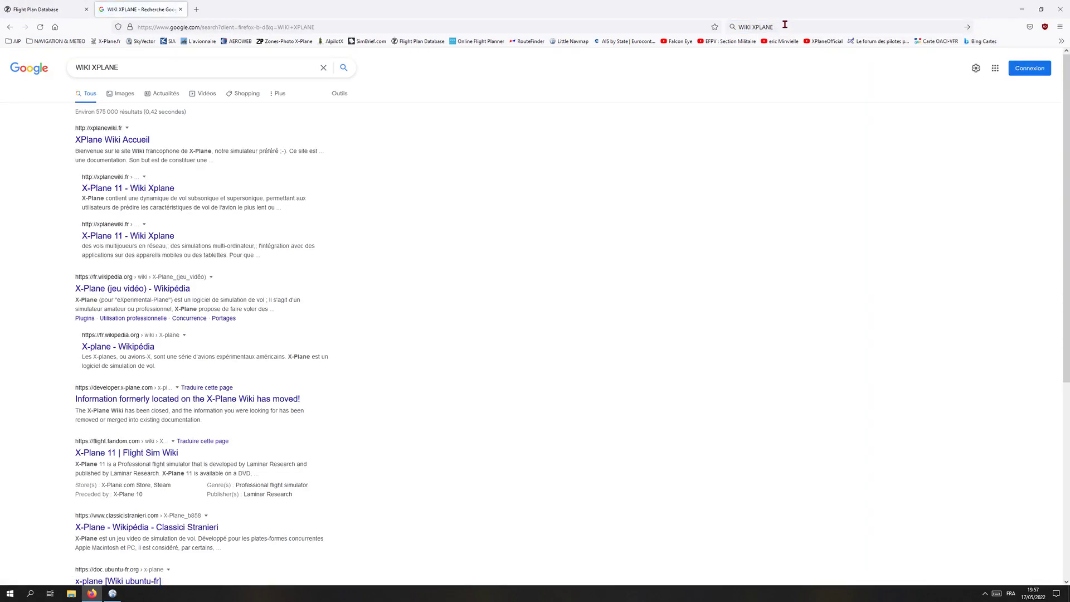
left_click(93, 141)
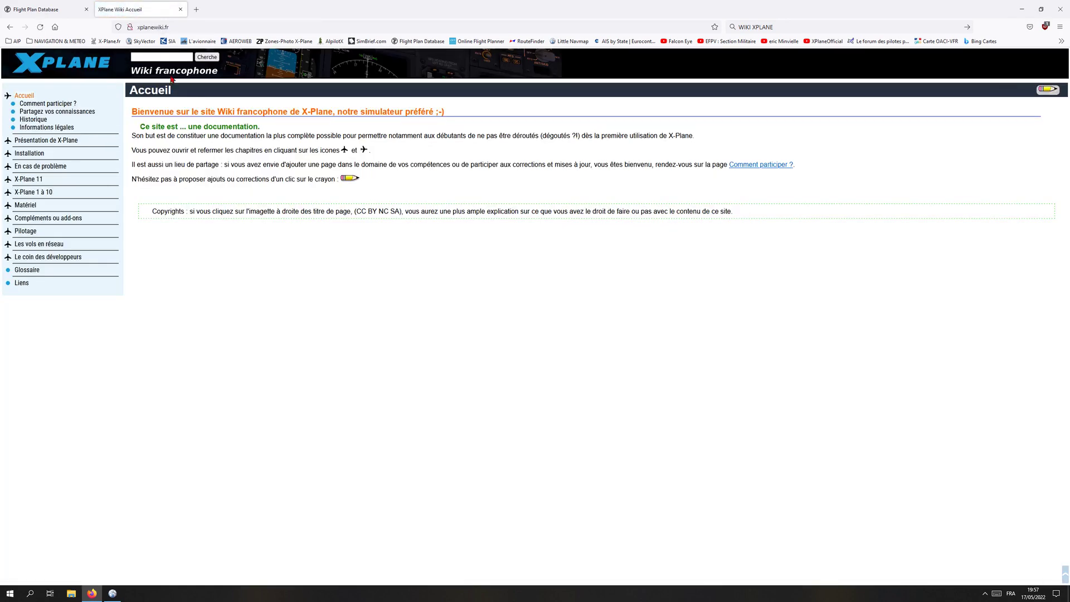
Search the wiki for ESPACE and look through the list of matching topics.
left_click(163, 57)
key("Return")
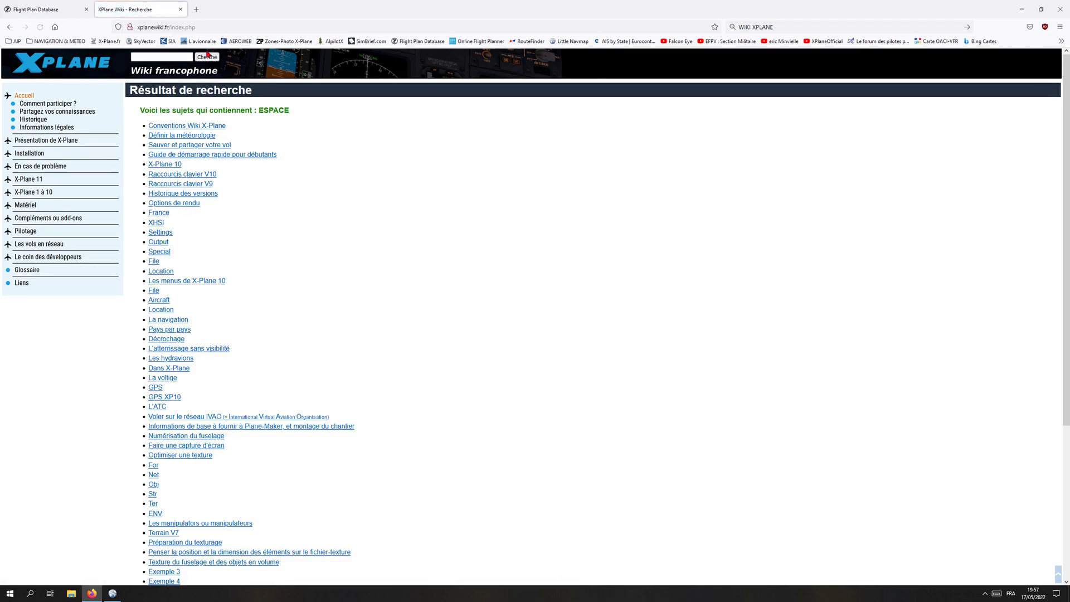
scroll(243, 287, "down", 3)
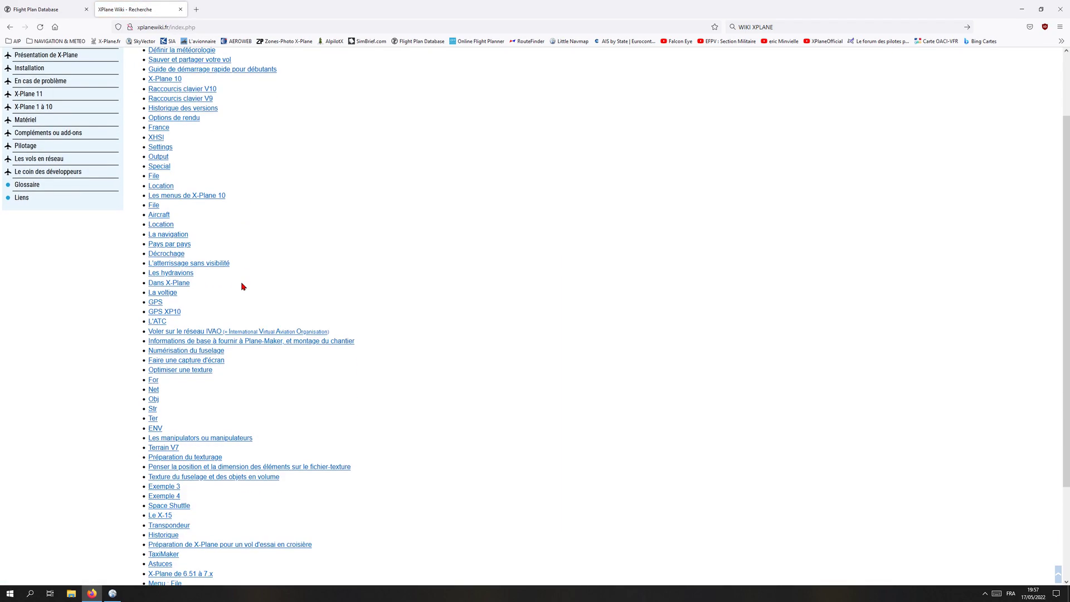
scroll(243, 287, "up", 3)
scroll(243, 286, "down", 5)
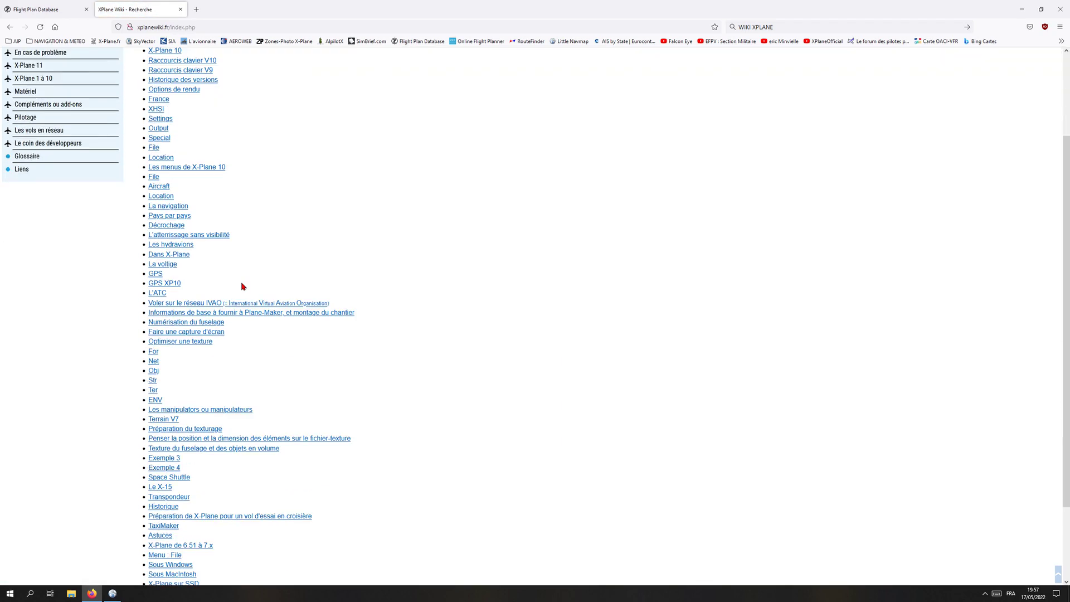
scroll(243, 287, "up", 6)
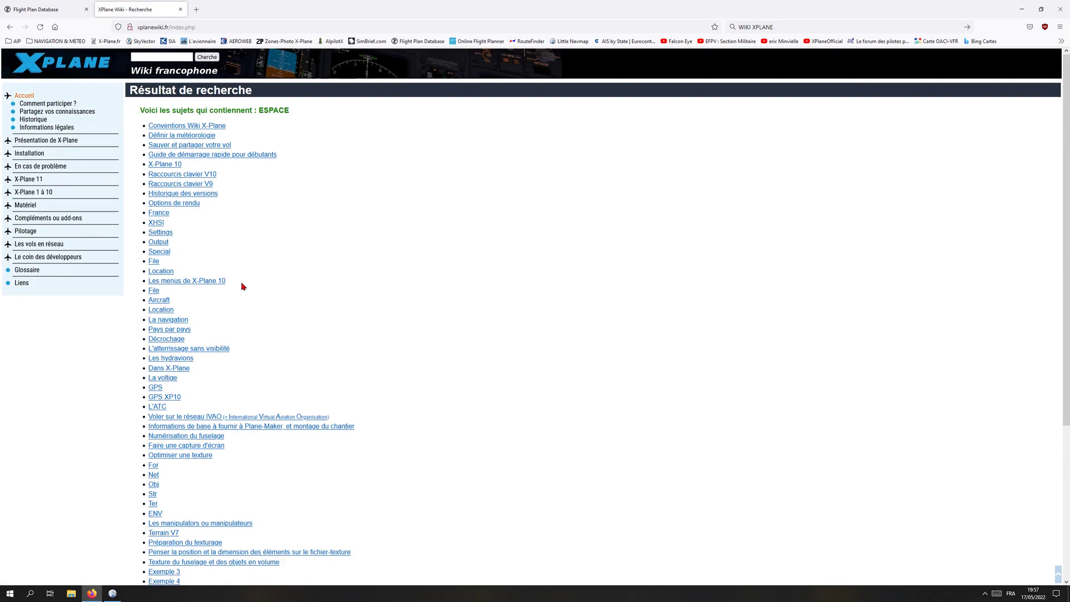
Search the wiki for espaces aériens and open the Pays par pays topic.
left_click(160, 58)
type("es")
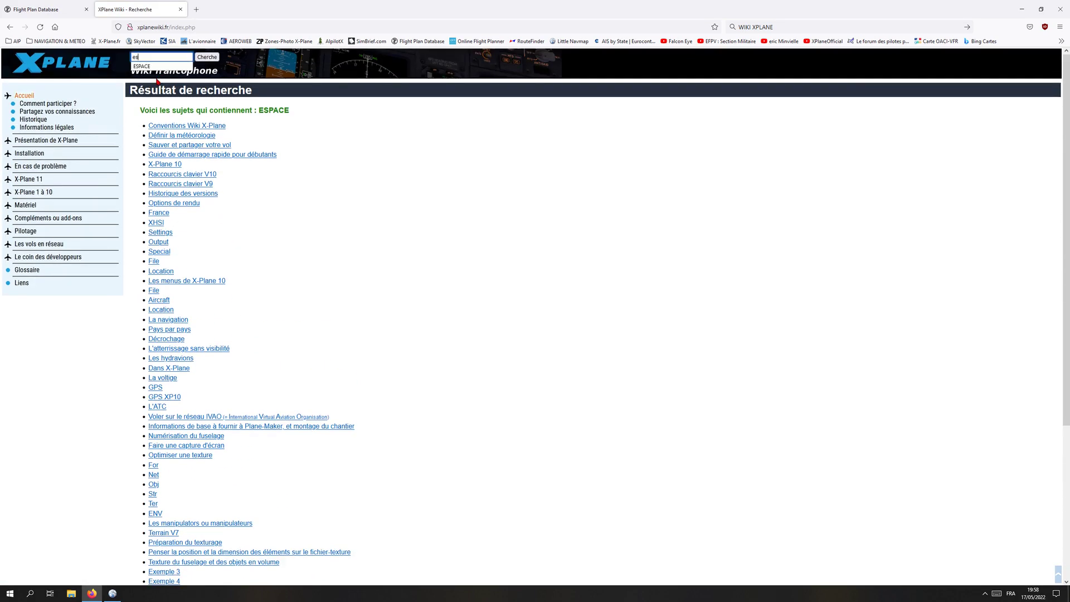
type("paces aériens")
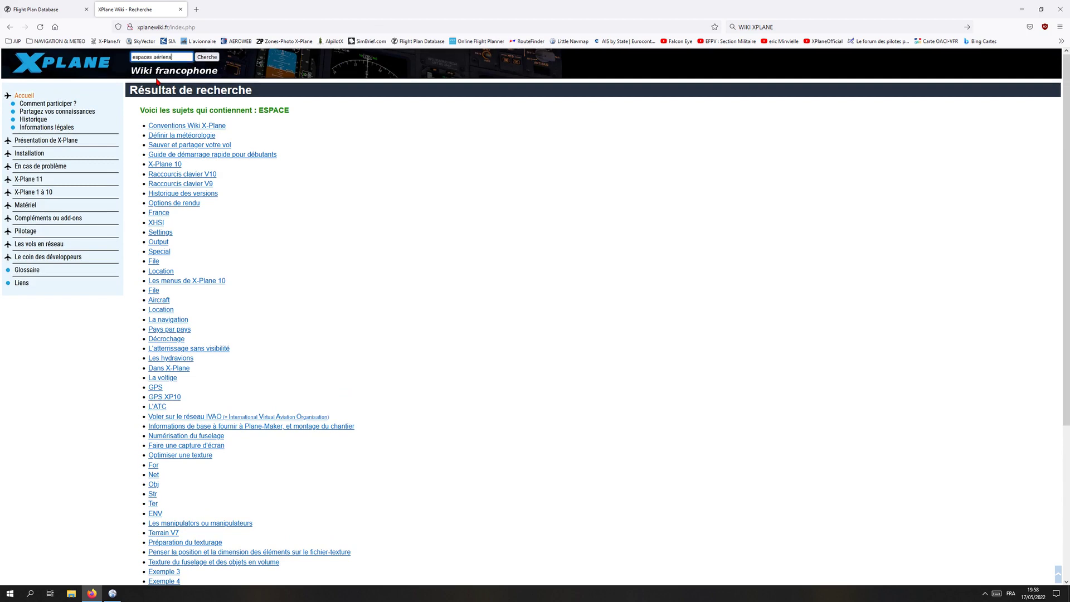
key("Return")
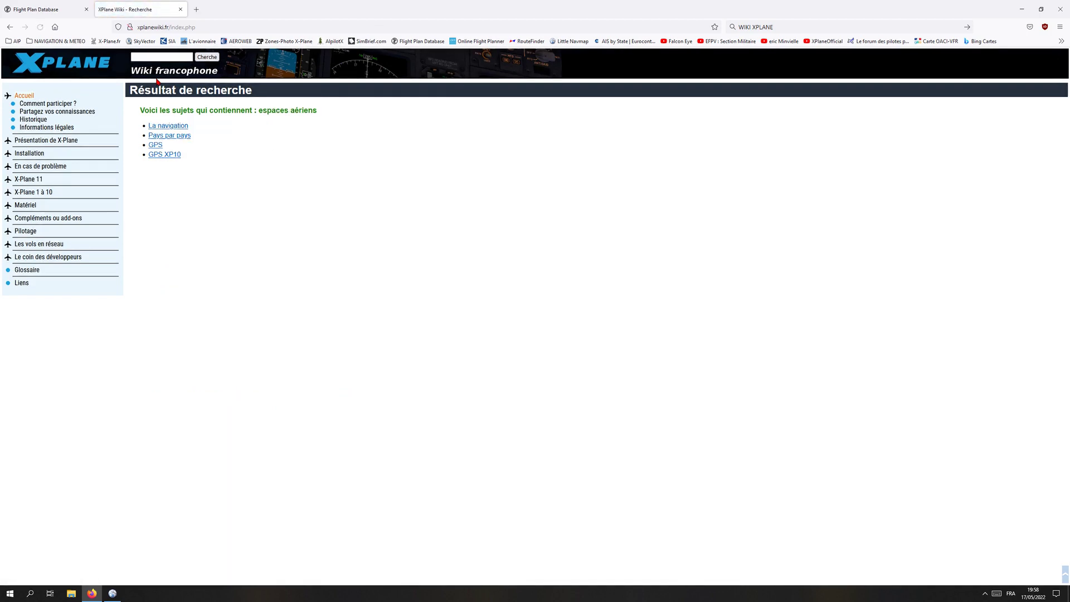
left_click(185, 136)
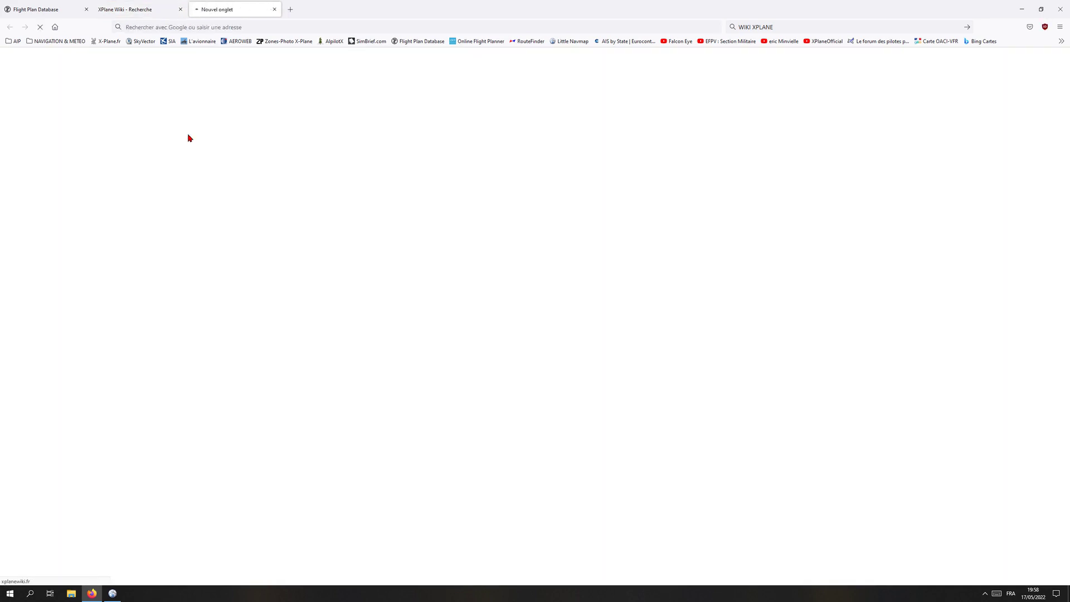
scroll(191, 244, "down", 1)
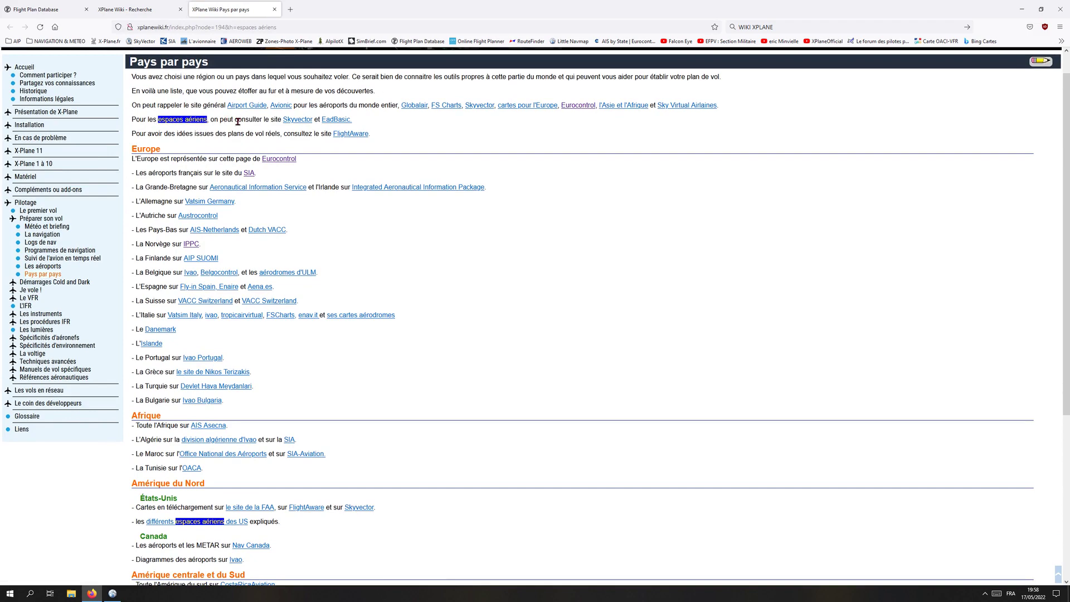
Try to open the EadBasic airspace site from the Pays par pays page and close its tab.
left_click(328, 120)
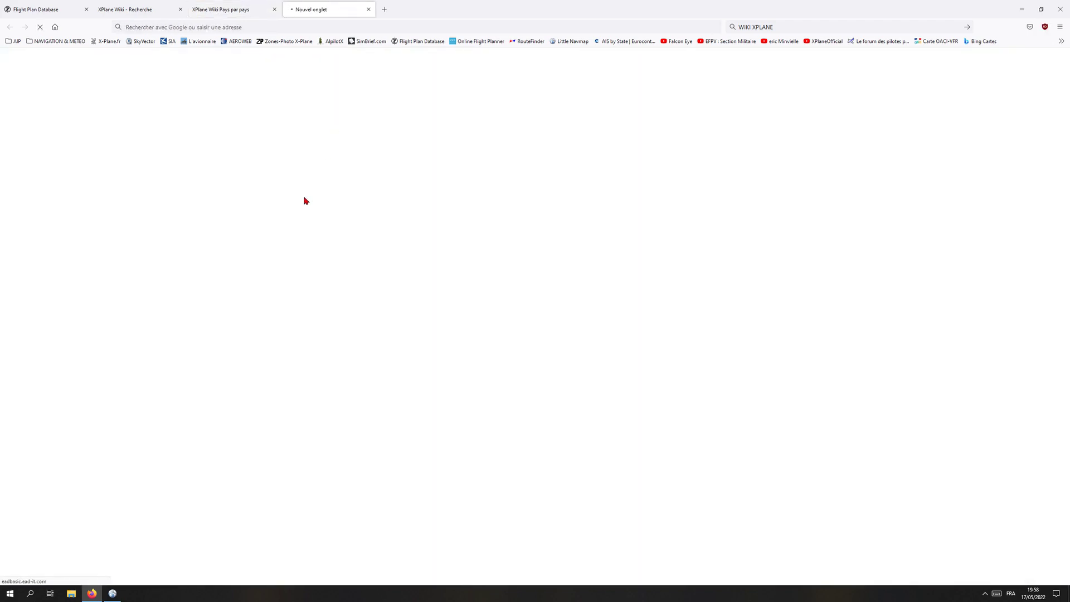
left_click(225, 8)
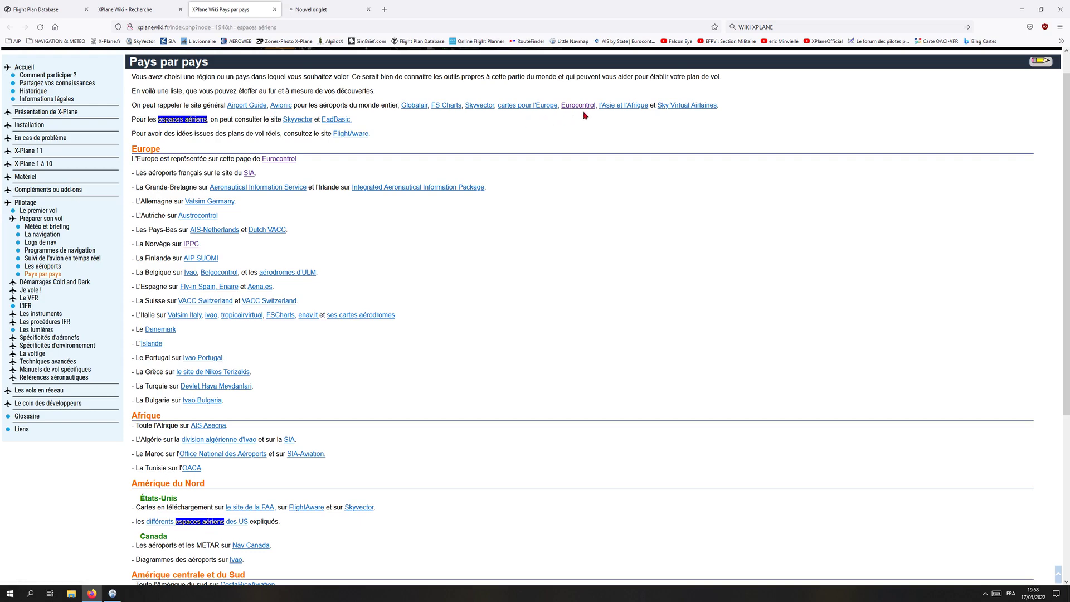
left_click(290, 12)
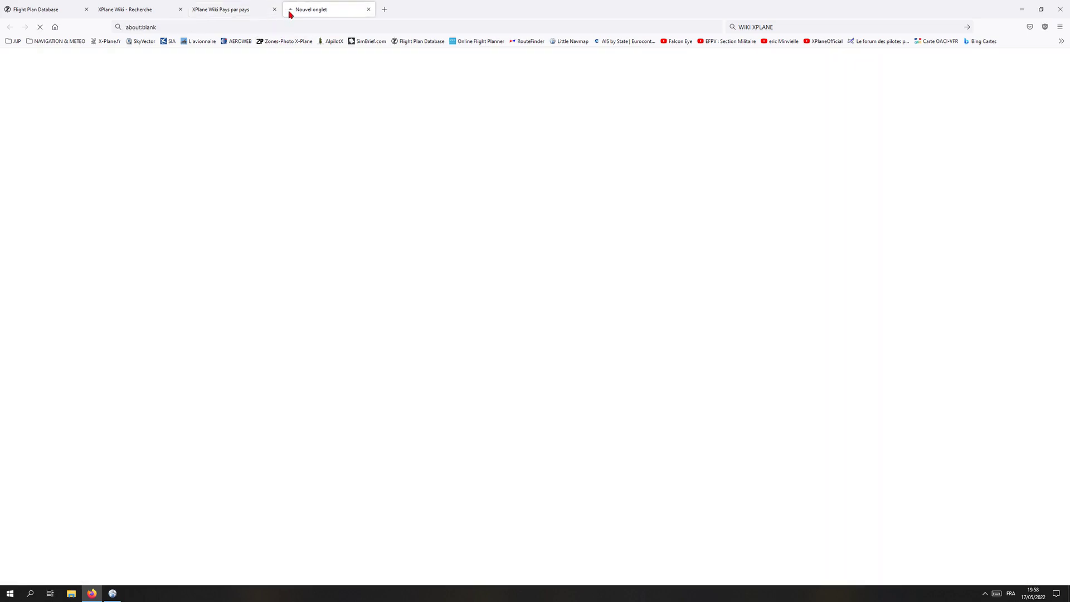
left_click(235, 13)
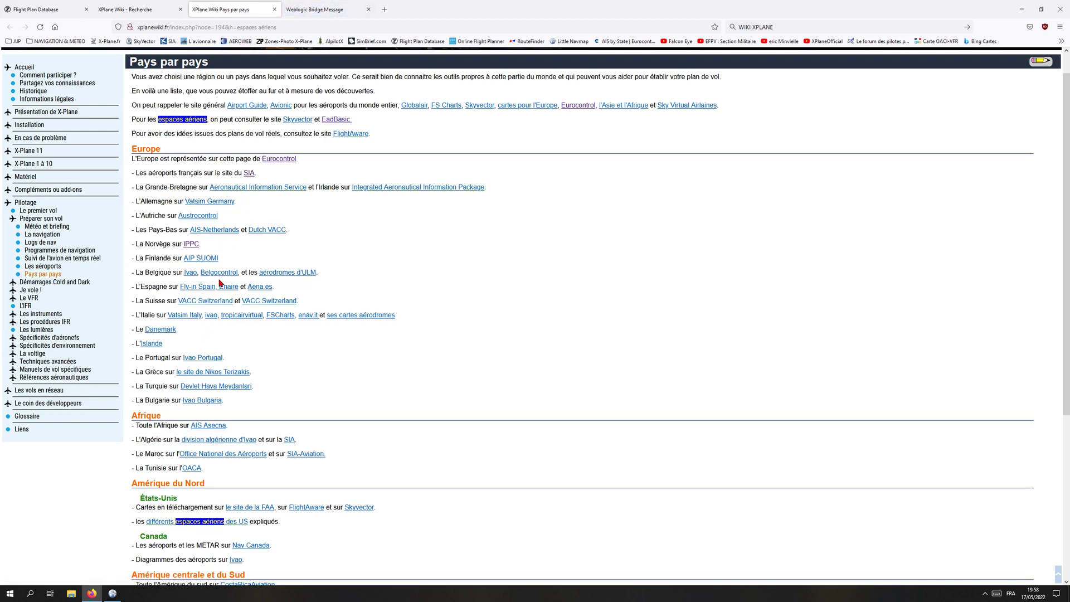
left_click(293, 17)
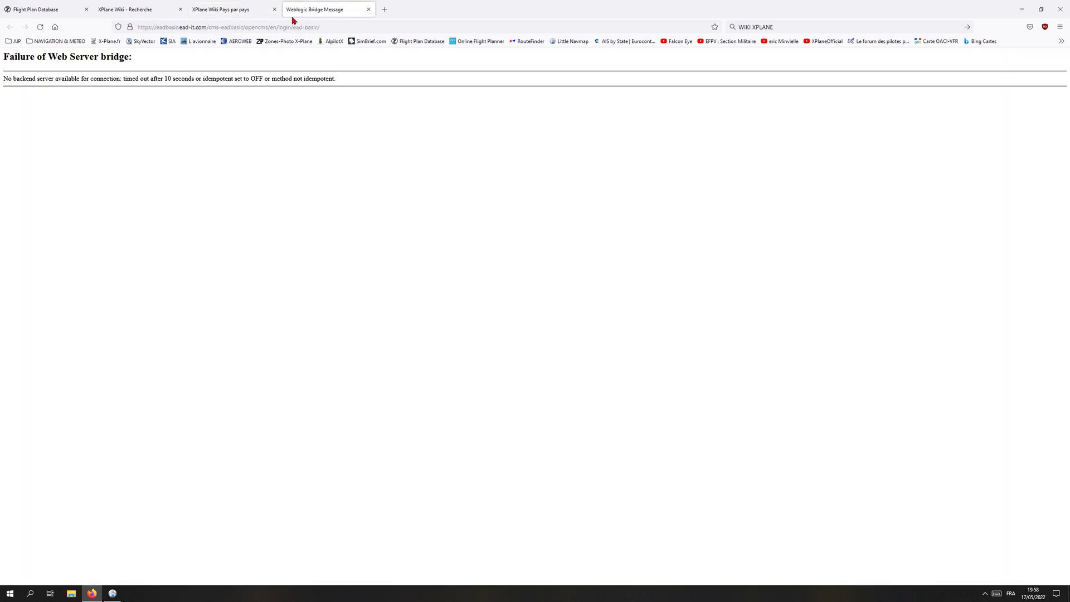
left_click(368, 9)
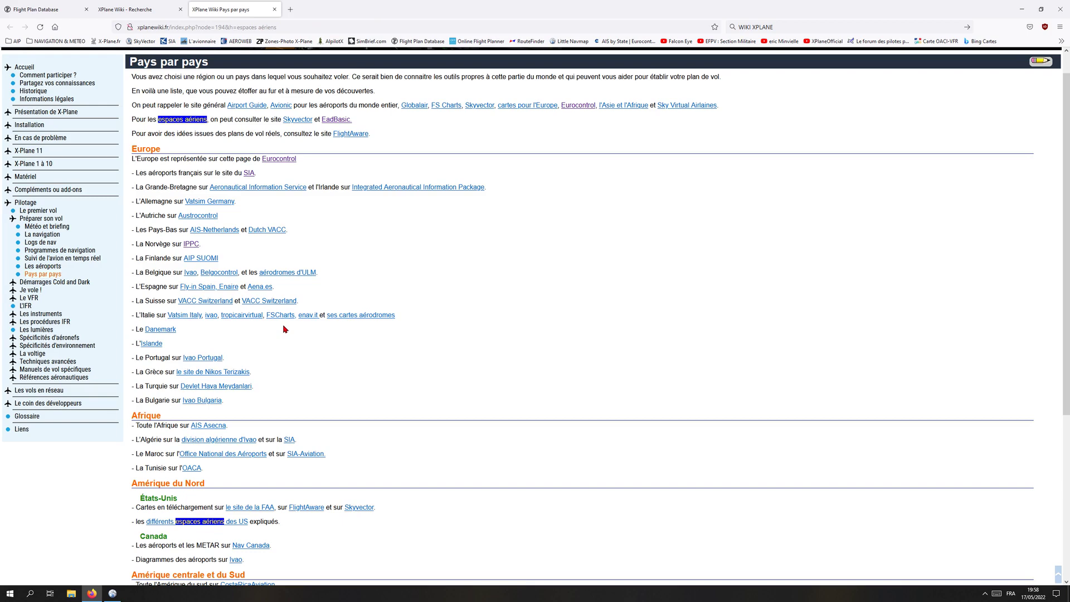
Search the web for WIKI XPLANE espaces aériens, read the airspace notes on the wiki's GPS page, and close that page.
scroll(284, 329, "down", 5)
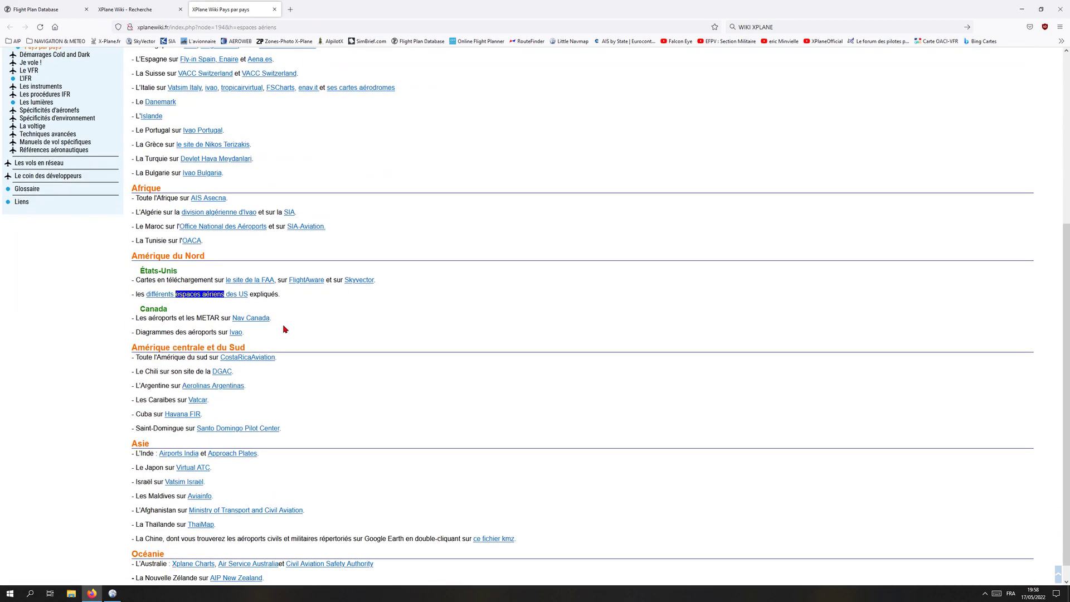
scroll(285, 329, "down", 1)
scroll(284, 330, "up", 4)
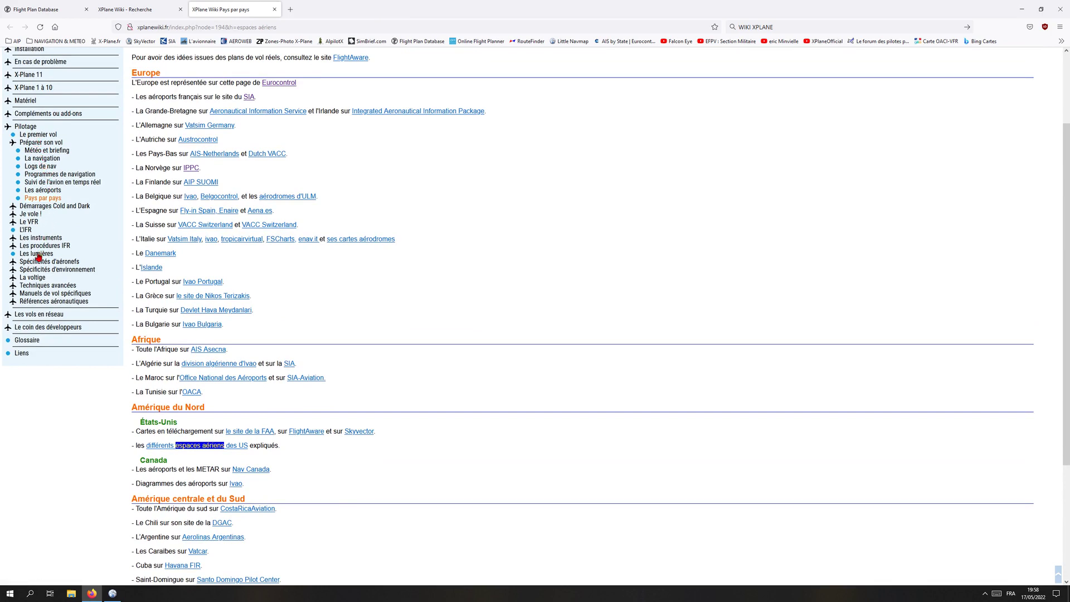
left_click(787, 27)
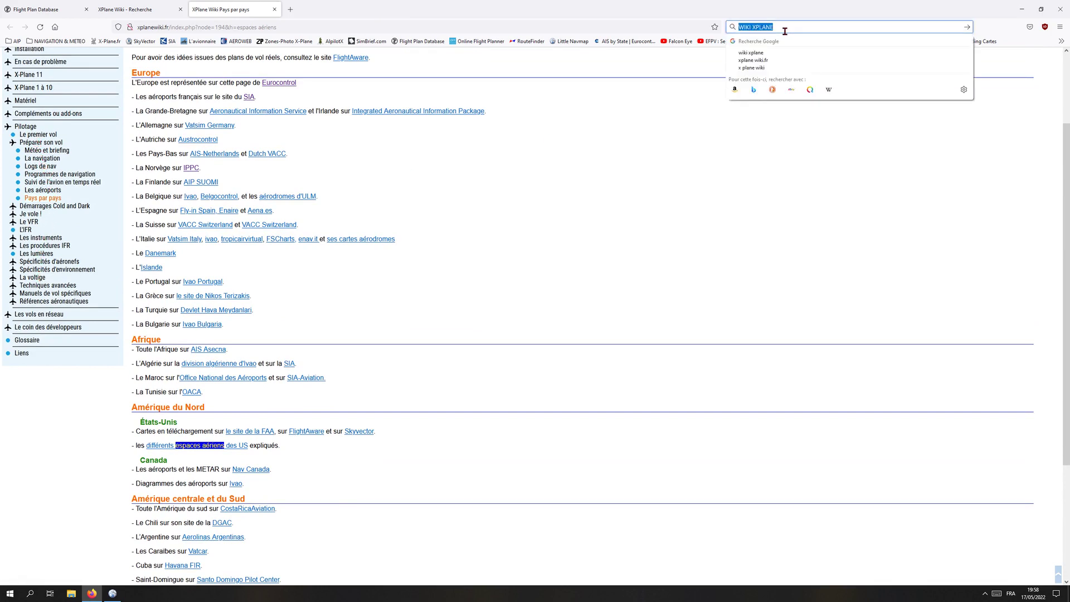
left_click(784, 31)
type("espaces a")
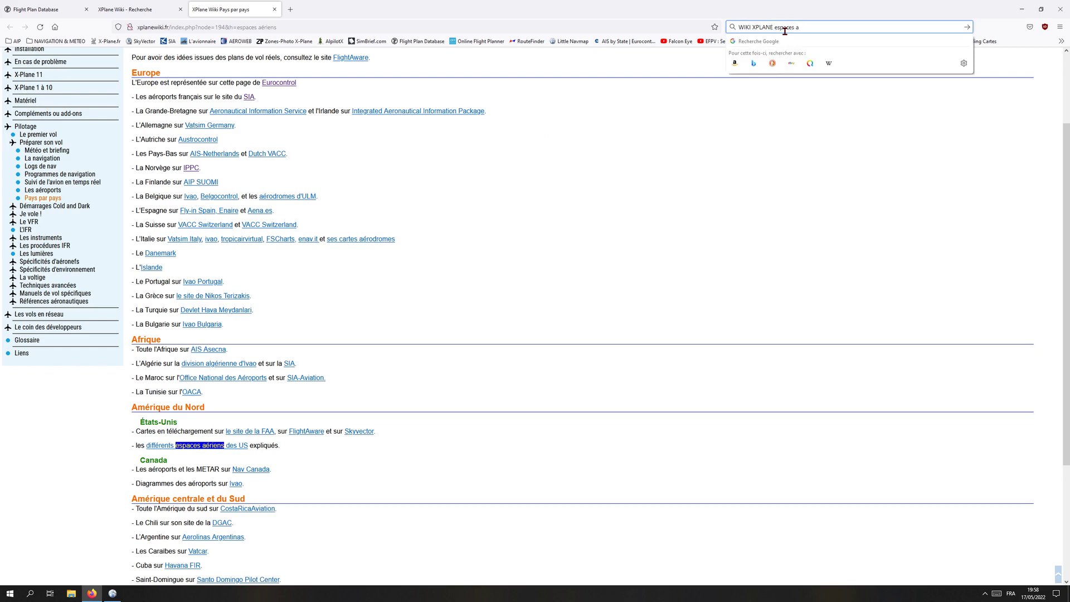
type("ériens")
key("Return")
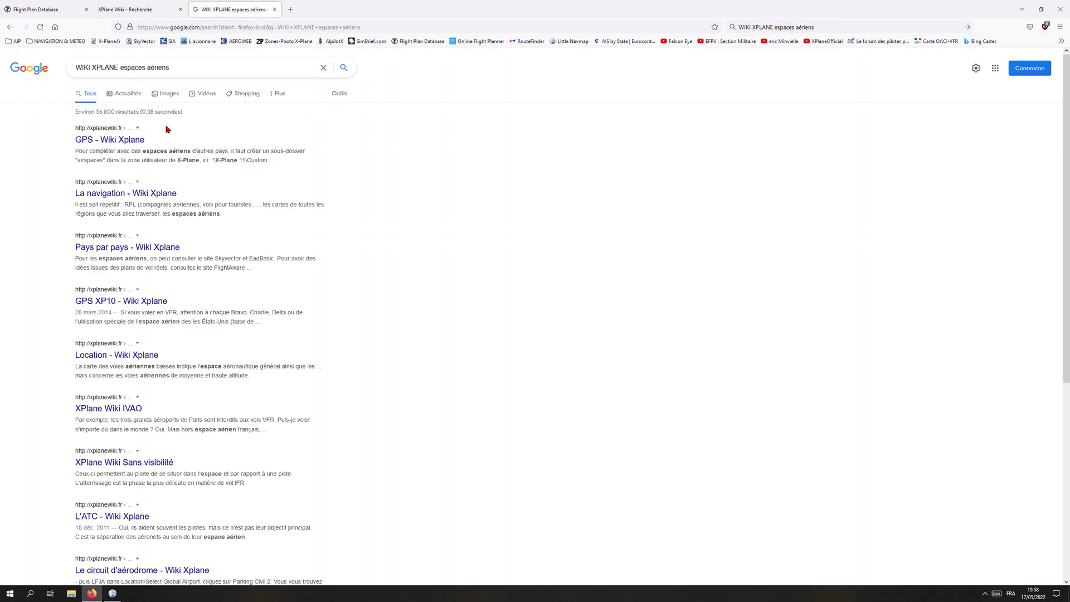
left_click(137, 141)
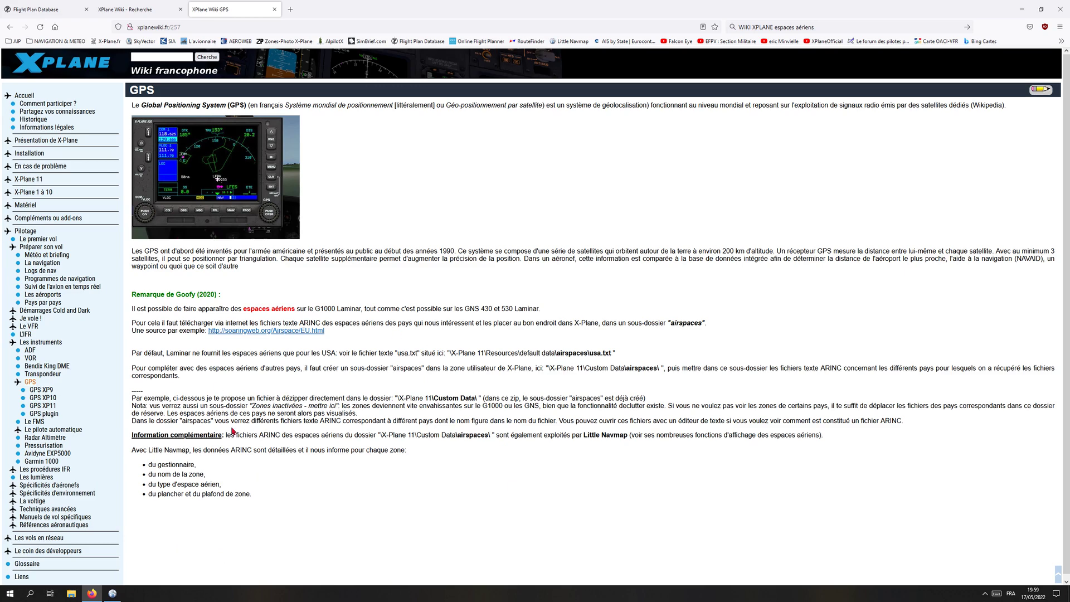
left_click(273, 9)
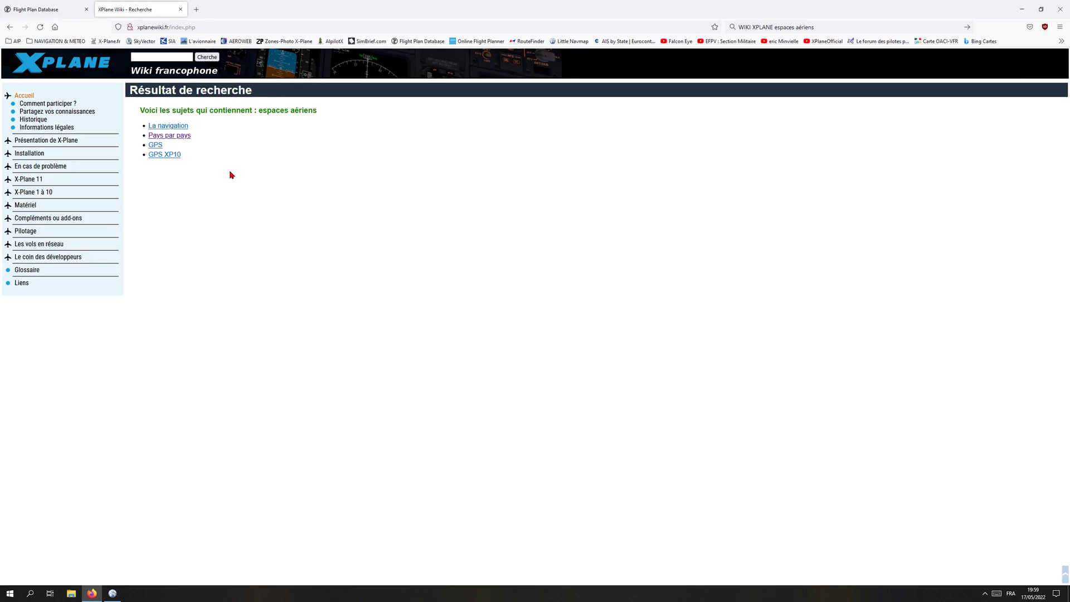
Switch back to Little Navmap and review the airspace library sources (Bibliothèques de l'espace aérien).
left_click(113, 593)
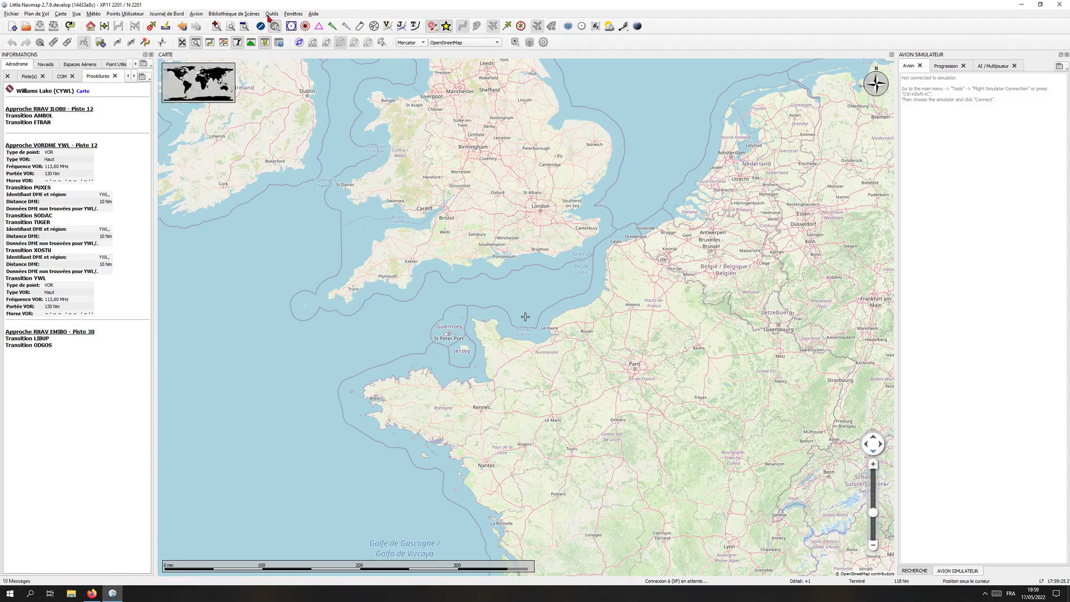
left_click(239, 16)
mouse_move(268, 43)
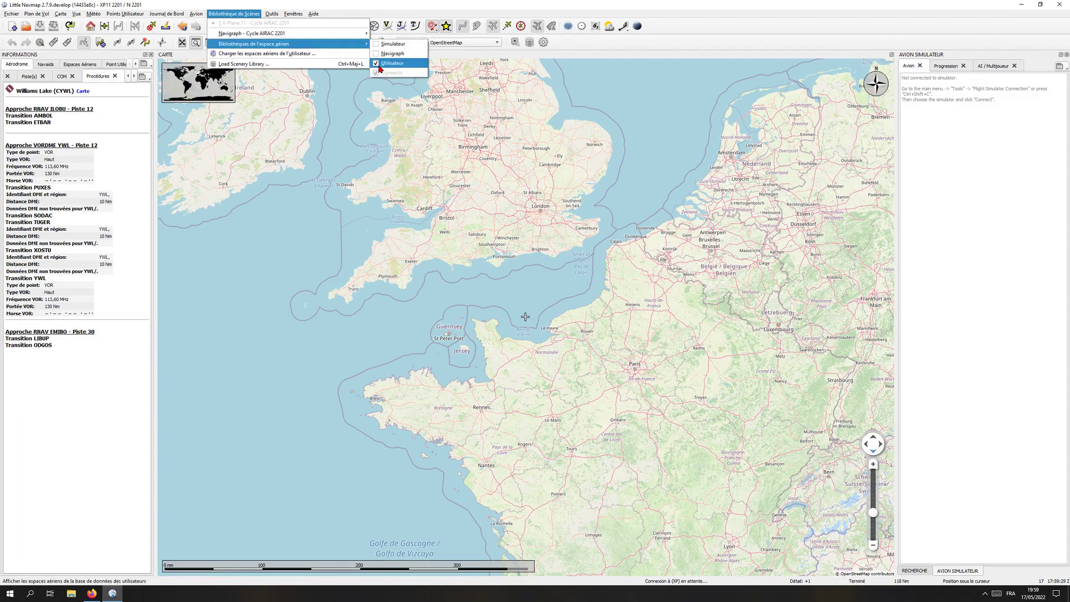
key("Escape")
key("Escape")
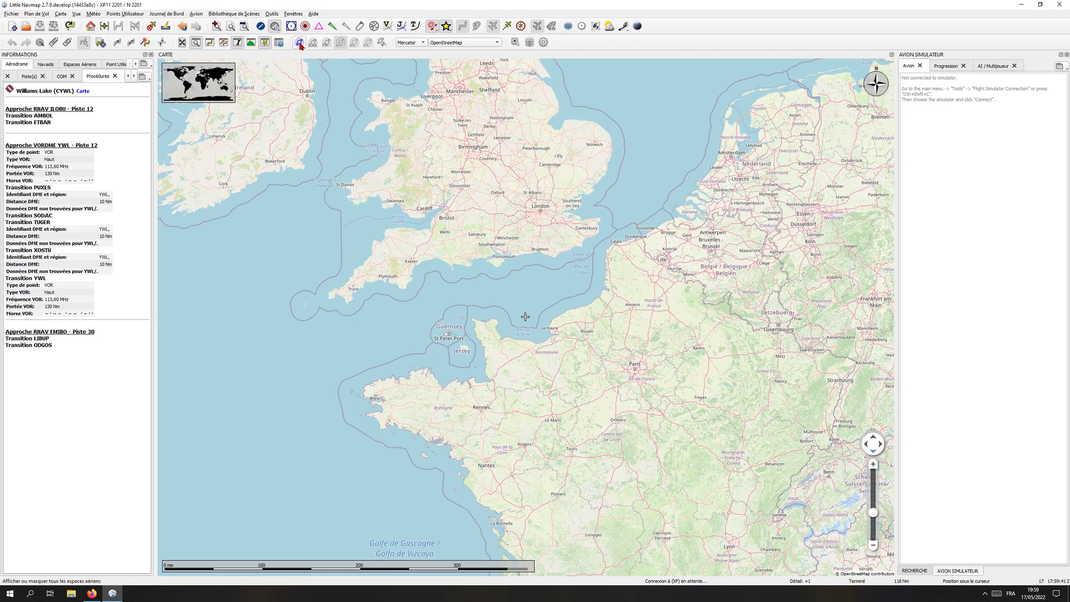
Center the map on northern France and toggle the display of all airspaces, leaving them shown.
left_click_drag(394, 171, 429, 247)
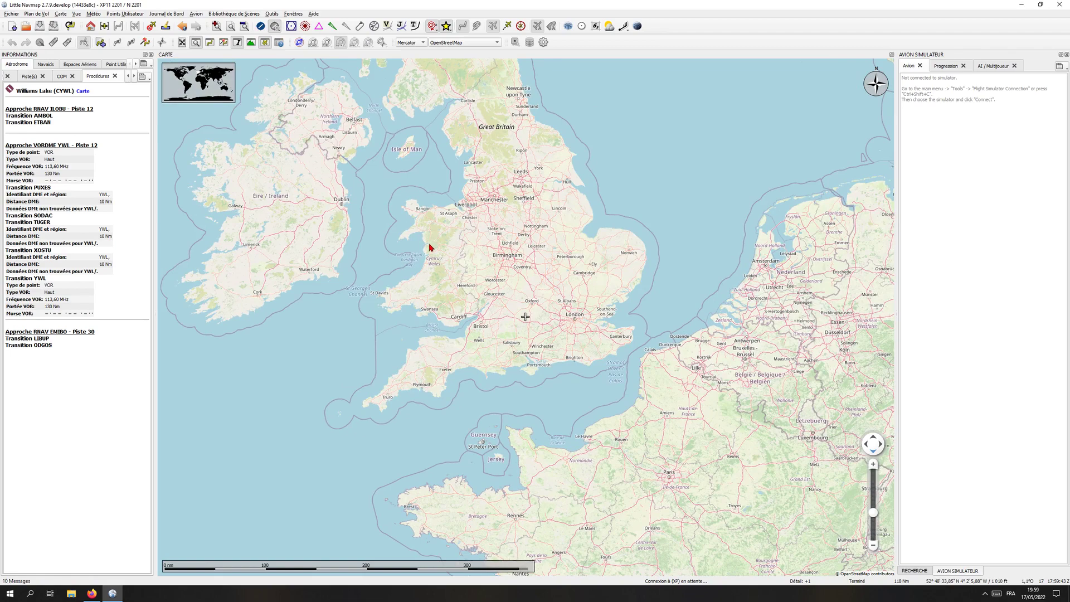
left_click_drag(660, 422, 567, 237)
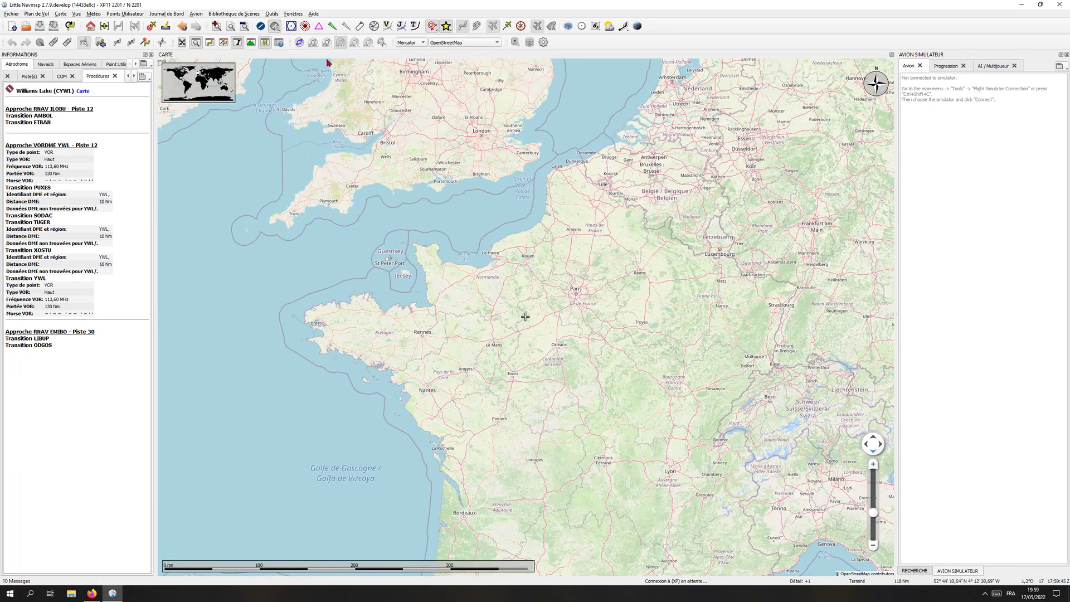
left_click(300, 44)
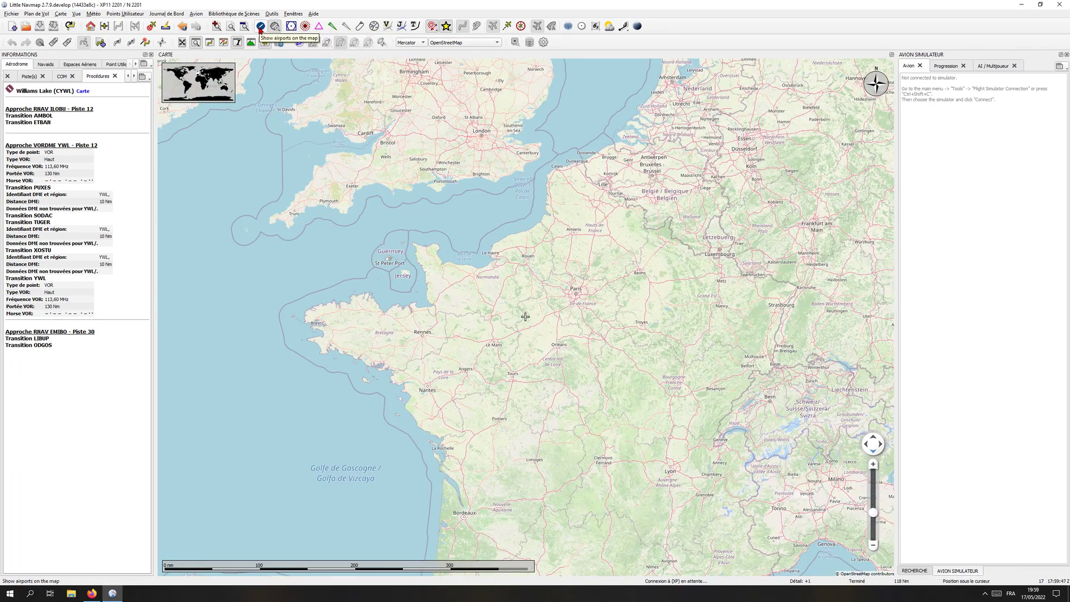
left_click(299, 43)
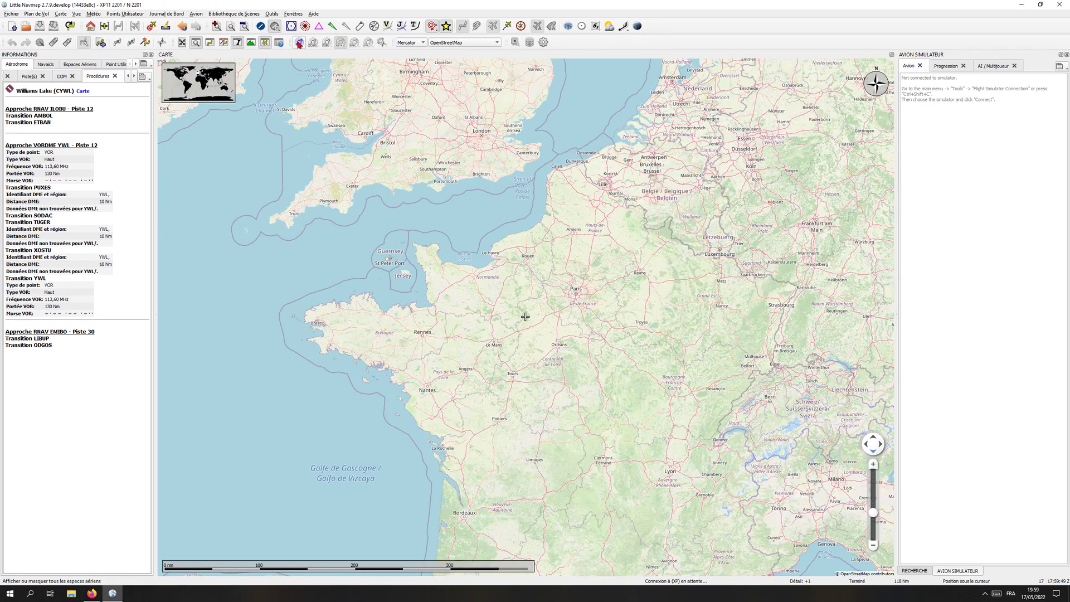
left_click(299, 43)
left_click(300, 44)
left_click(301, 44)
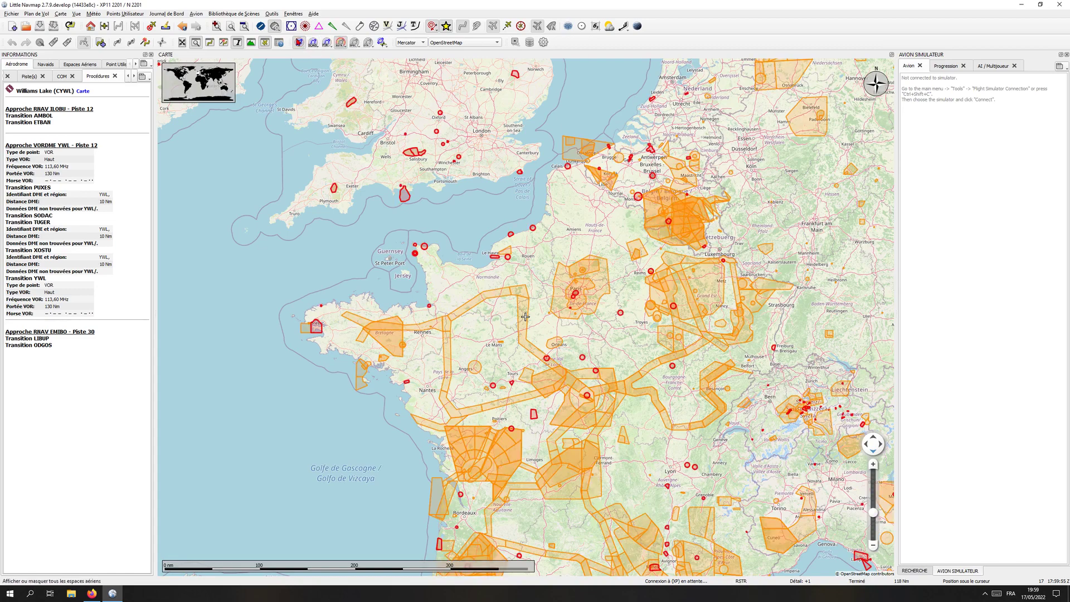
left_click(301, 44)
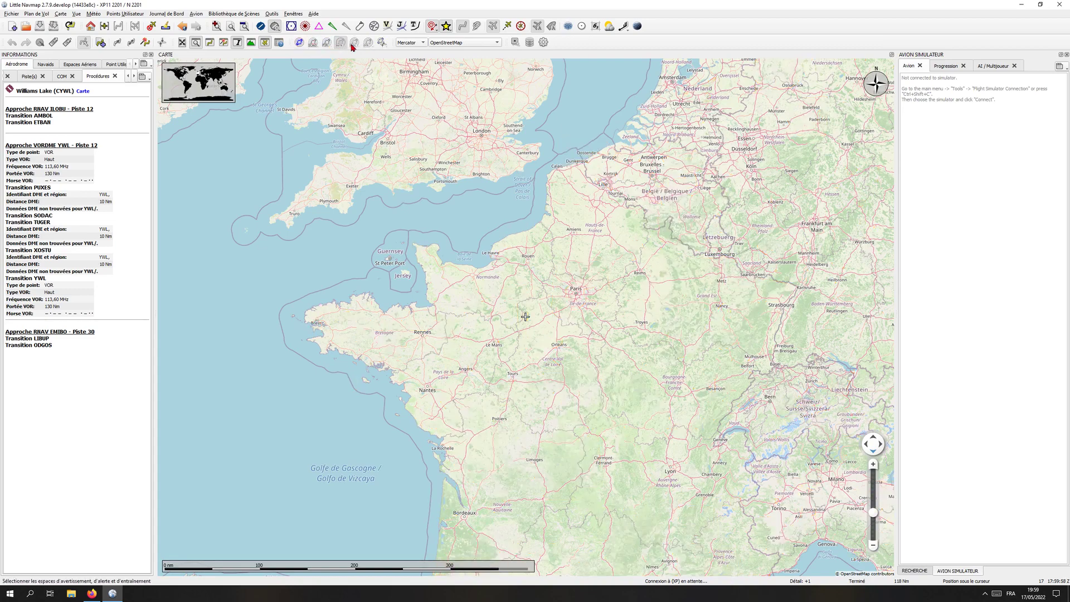
left_click(300, 43)
Add Classe C and Classe A controlled airspaces to the map display.
left_click(313, 43)
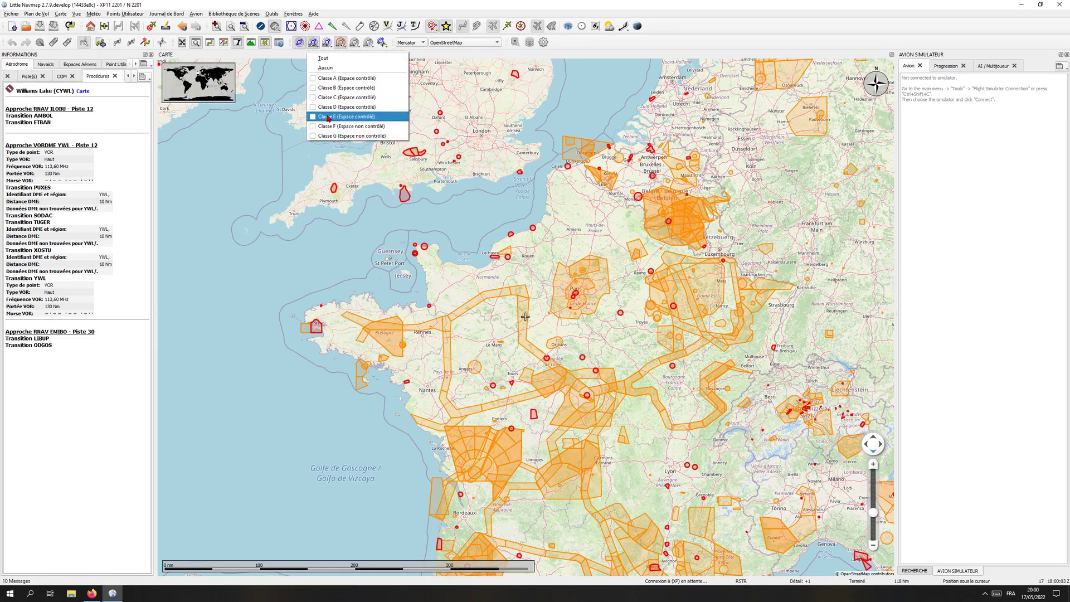
left_click(315, 98)
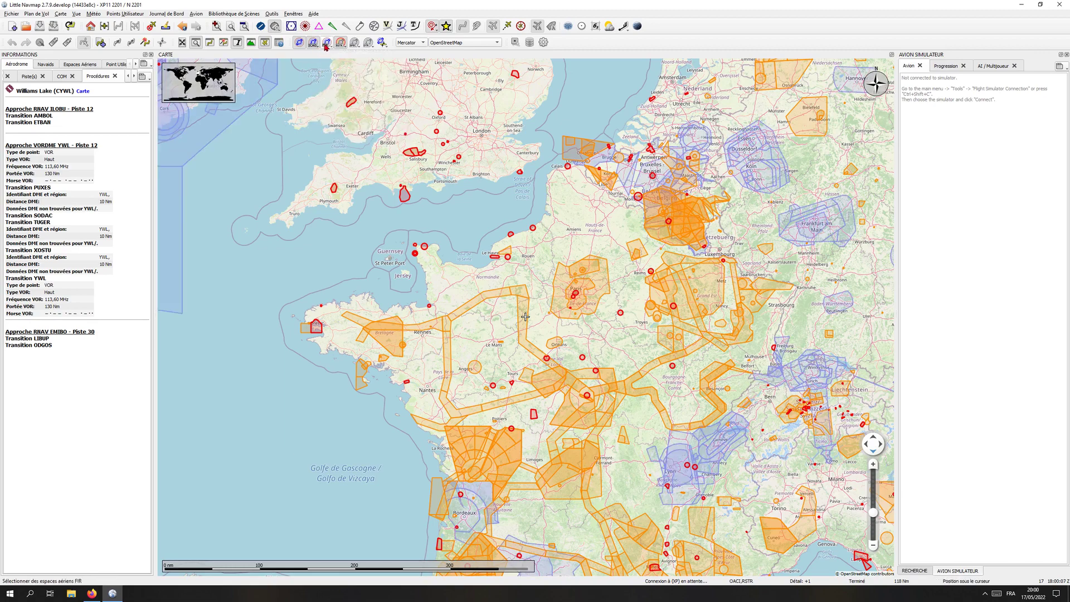
left_click(316, 46)
left_click(334, 79)
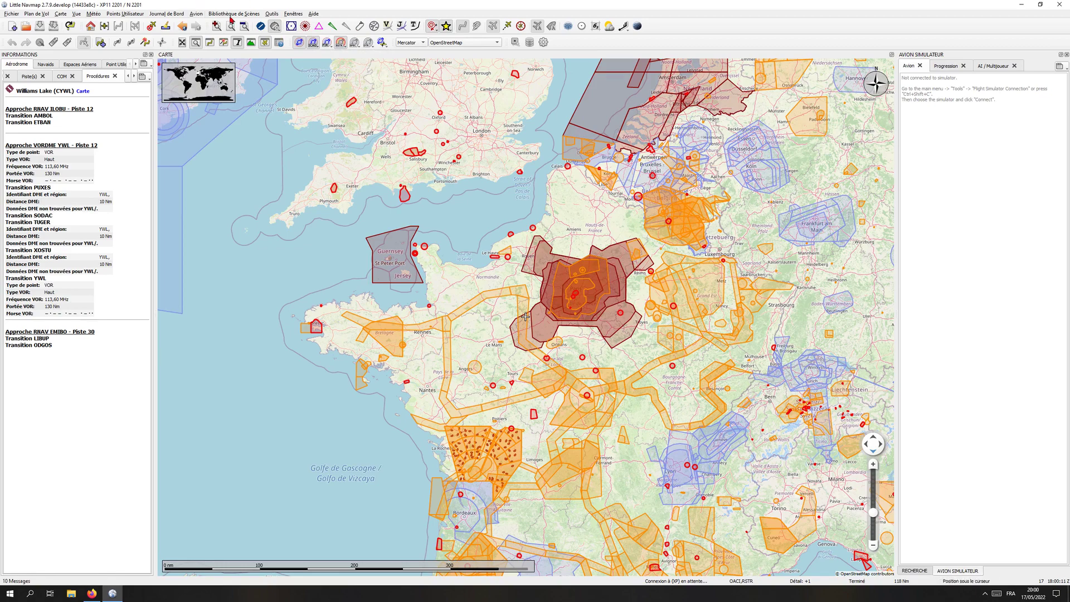
Review the restricted airspace types, show the information for the airspace over Guernsey and Jersey, and examine the Paris area.
left_click(343, 43)
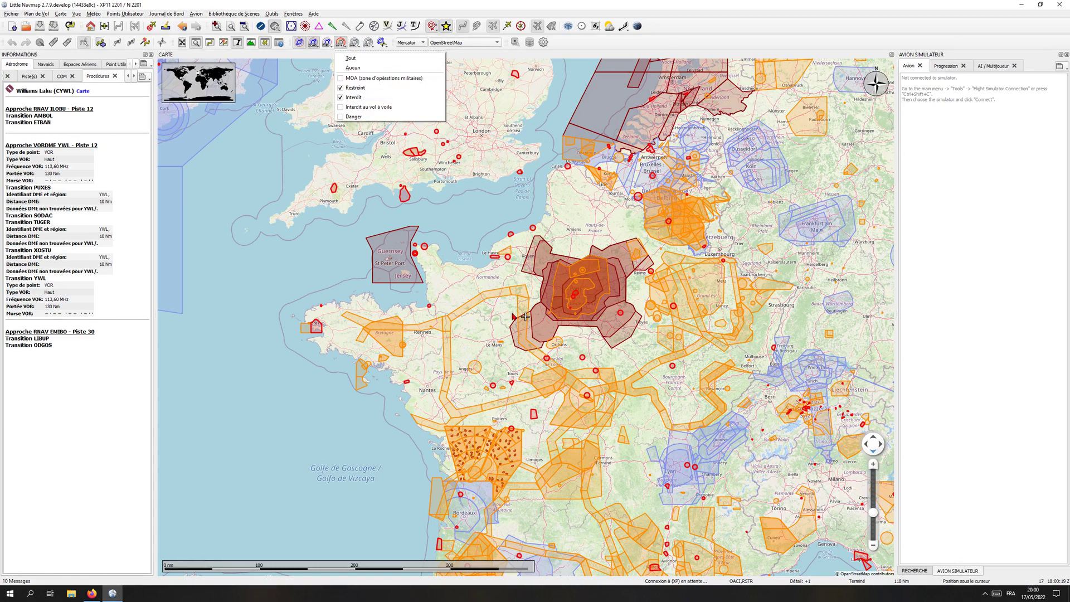
left_click(390, 238)
scroll(453, 239, "up", 5)
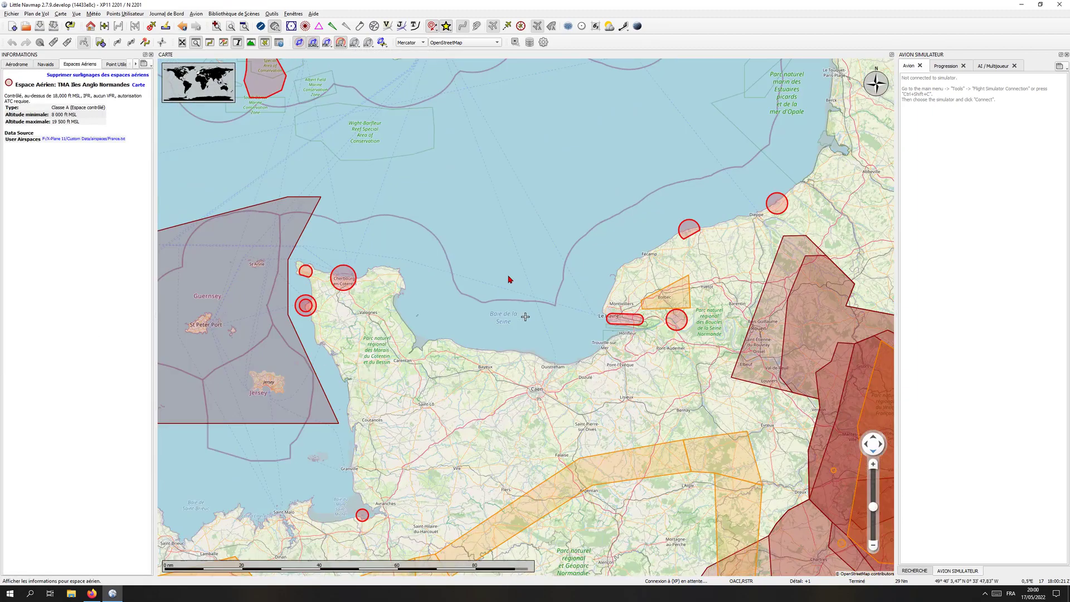
left_click_drag(565, 312, 390, 237)
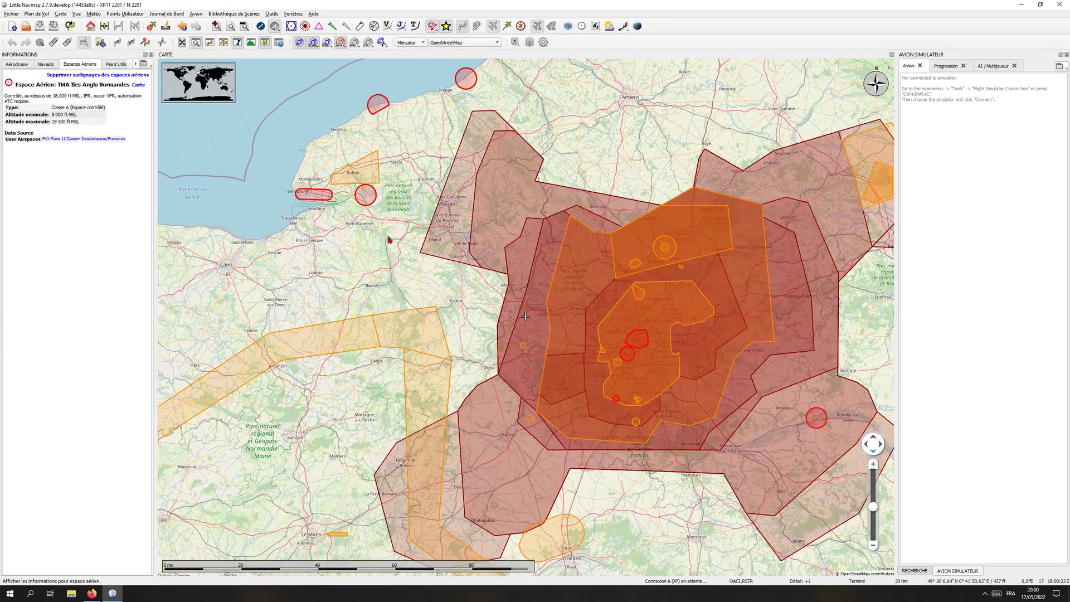
Hide all restricted airspace types and remove Classe C from the displayed airspace classes, keeping only Classe A.
left_click(340, 42)
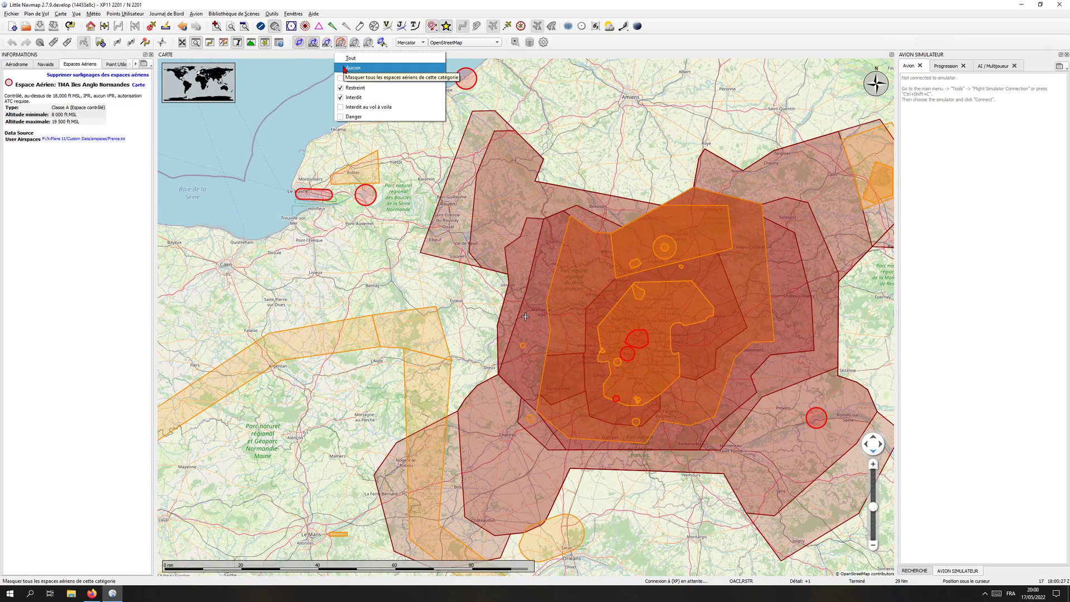
left_click(344, 68)
left_click(382, 43)
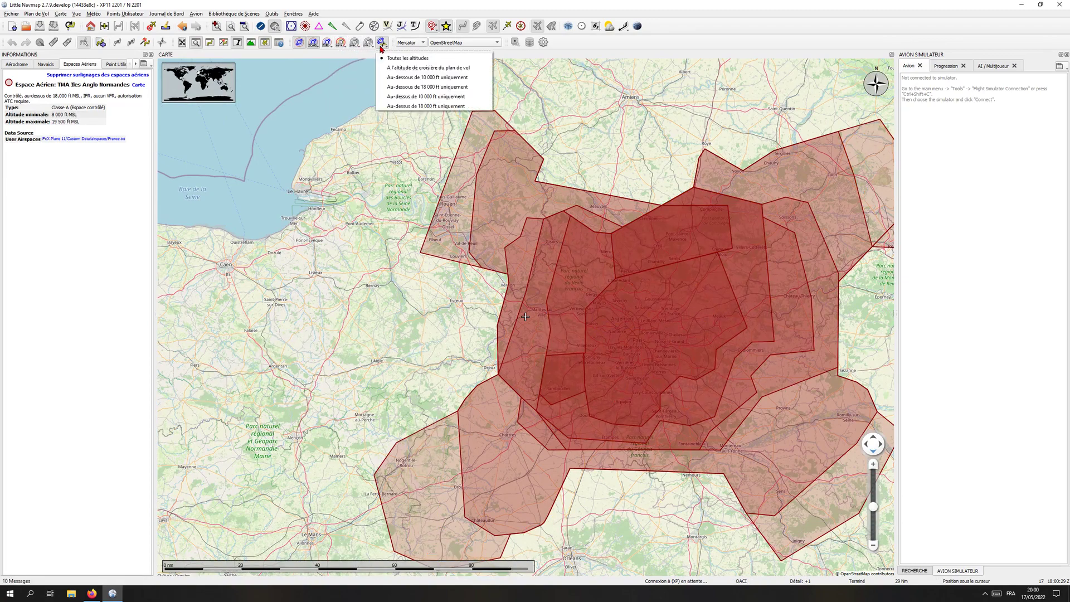
left_click(327, 43)
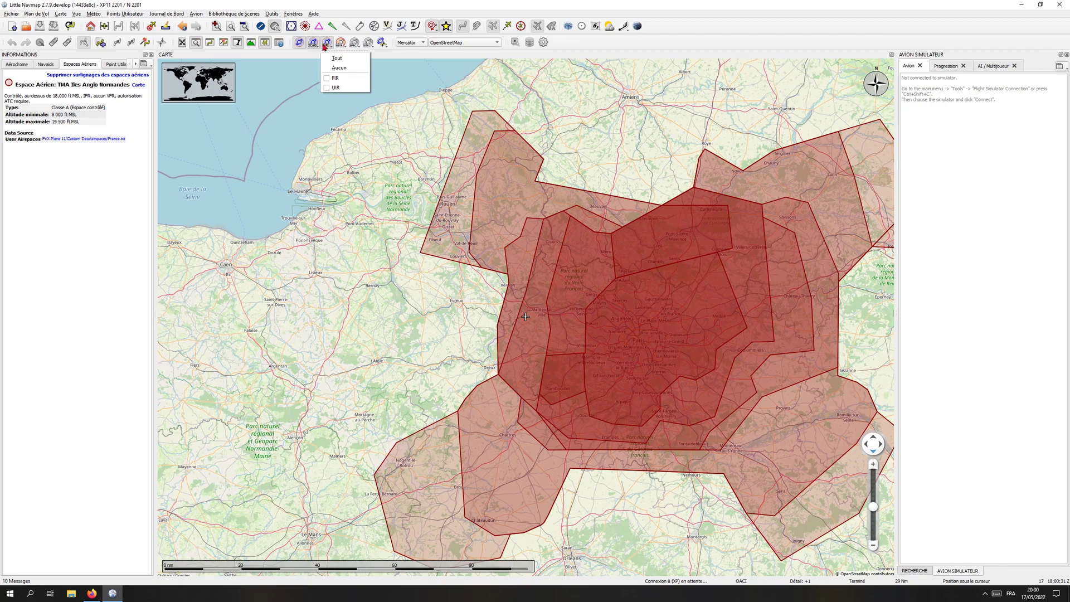
left_click(314, 43)
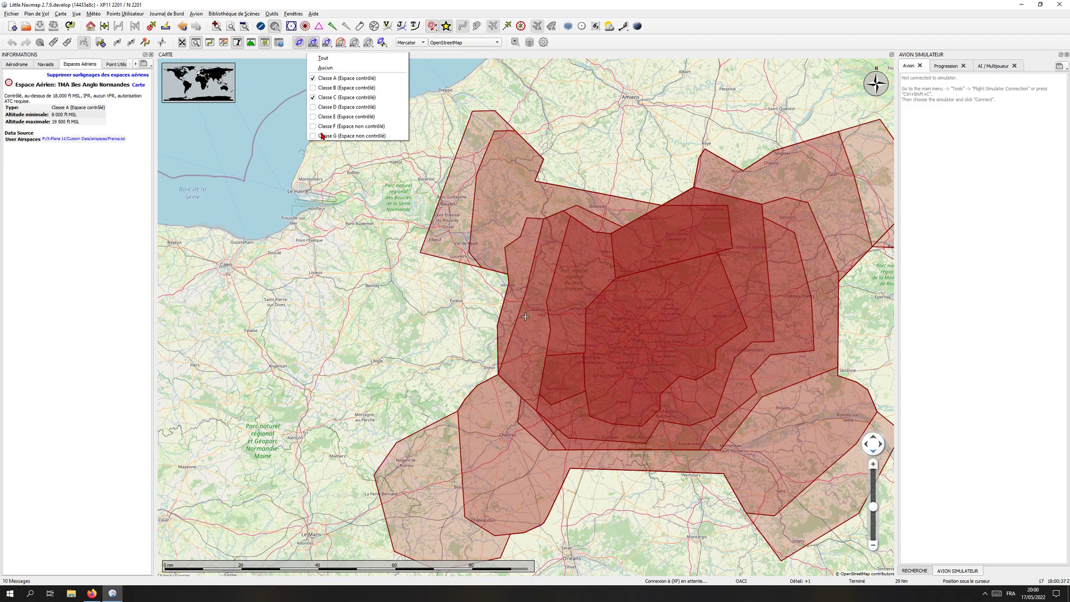
left_click(313, 98)
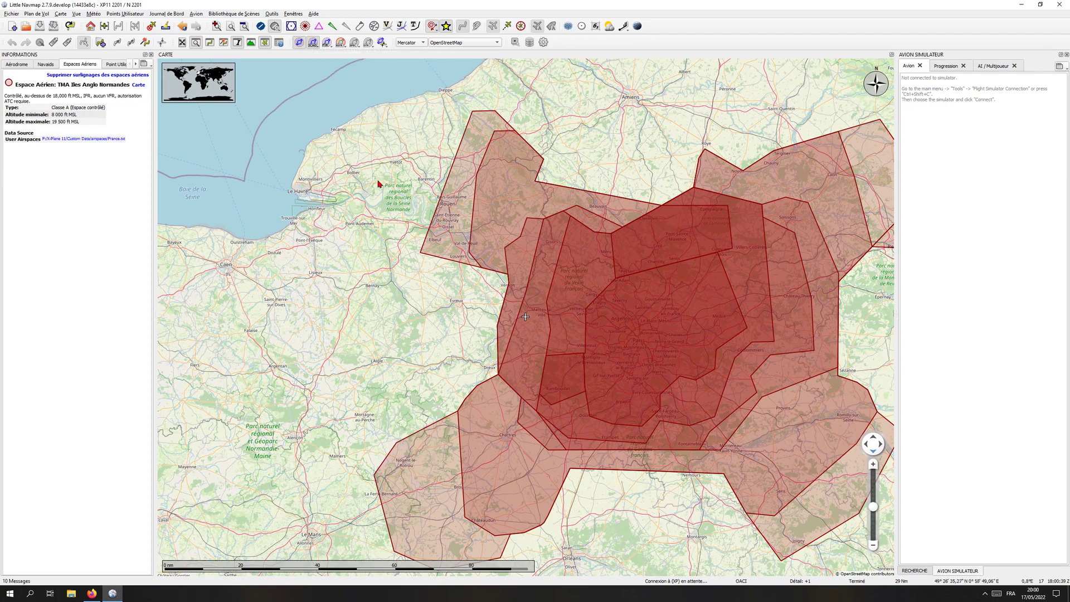
left_click(314, 43)
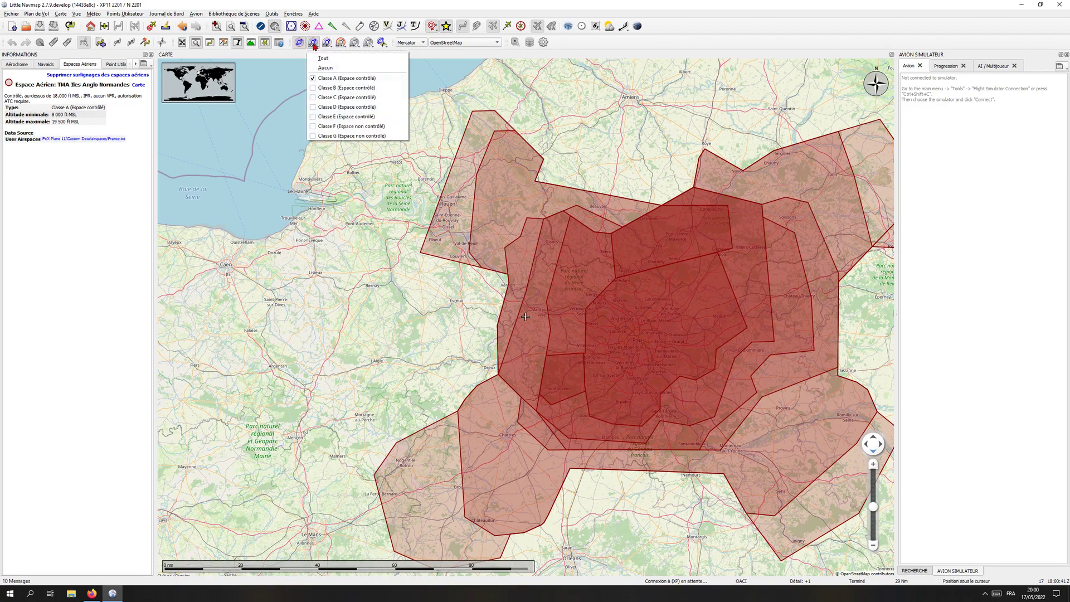
left_click(393, 192)
Show the information for the stacked Classe A airspaces over central Paris.
left_click_drag(812, 318, 675, 306)
left_click(696, 212)
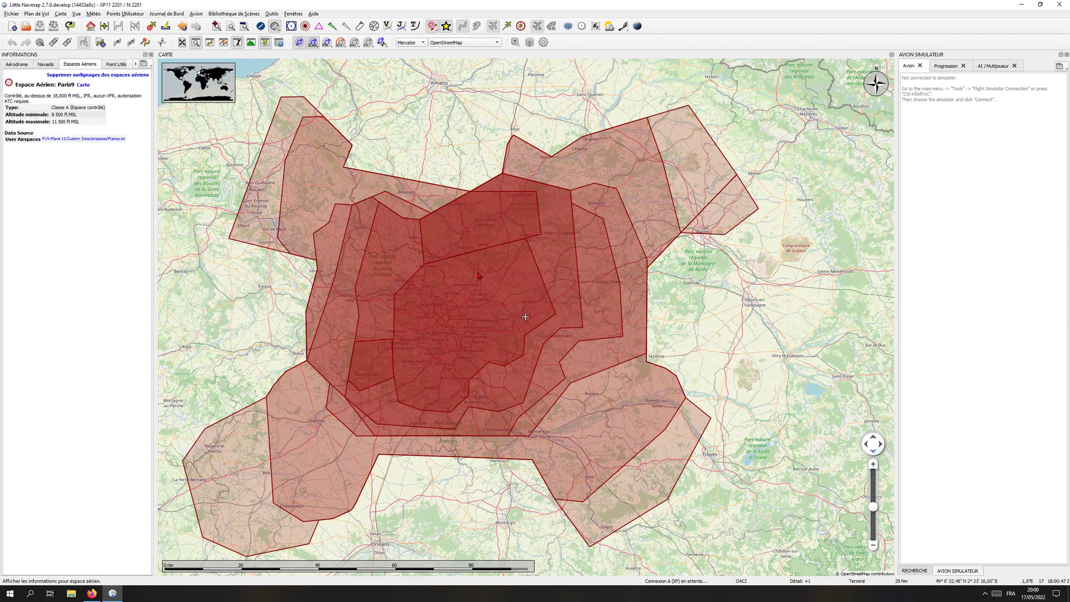
left_click(482, 297)
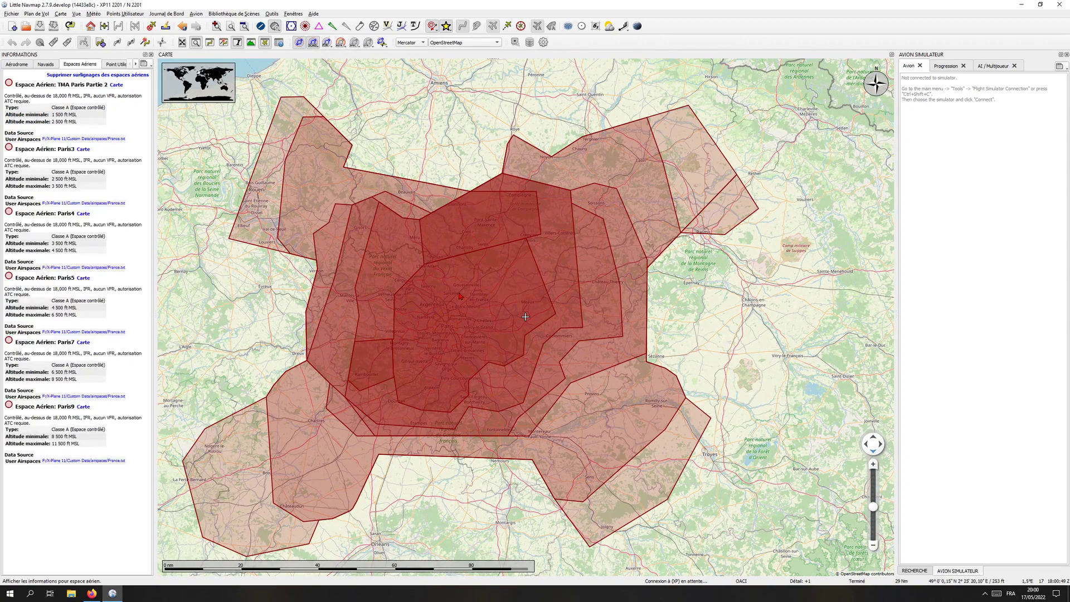
mouse_move(460, 296)
Highlight TMA Paris Partie 2 and Paris3 on the map, clear those highlights, and highlight Paris5.
left_click(117, 86)
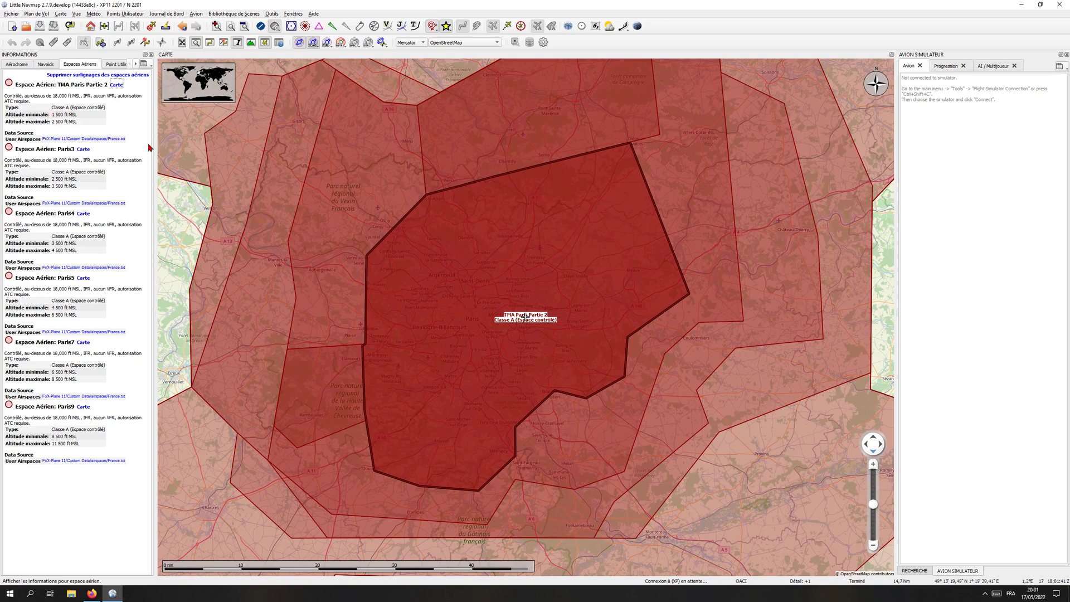
left_click(83, 149)
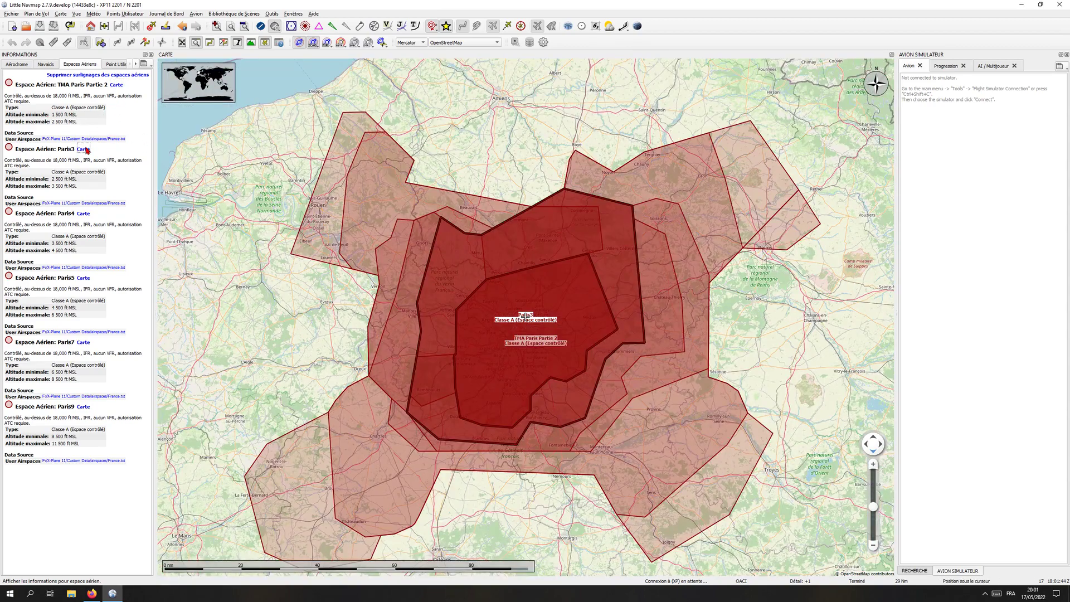
left_click(109, 76)
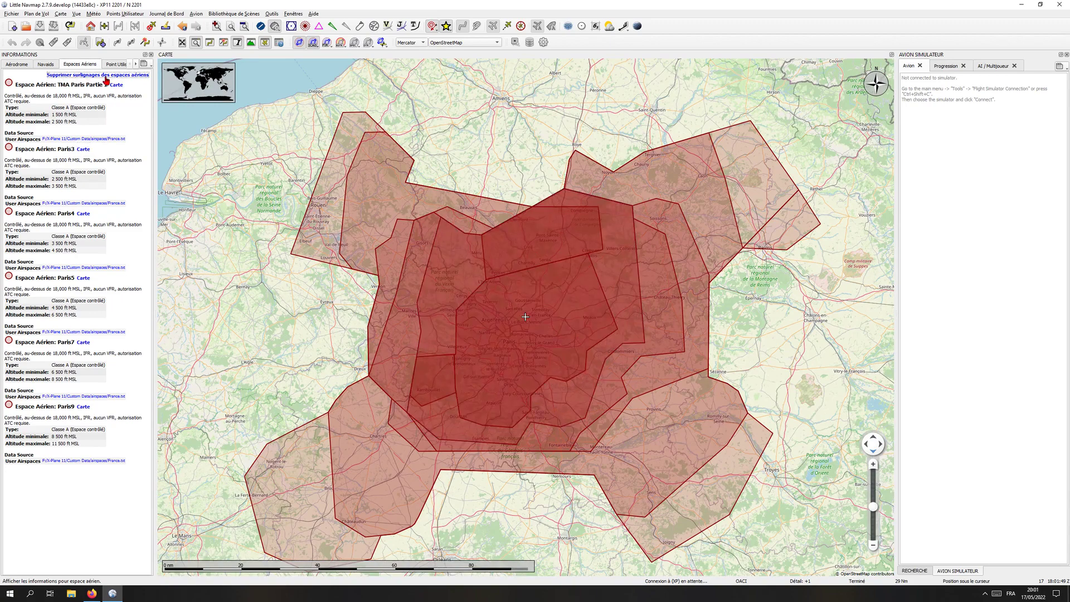
left_click(82, 281)
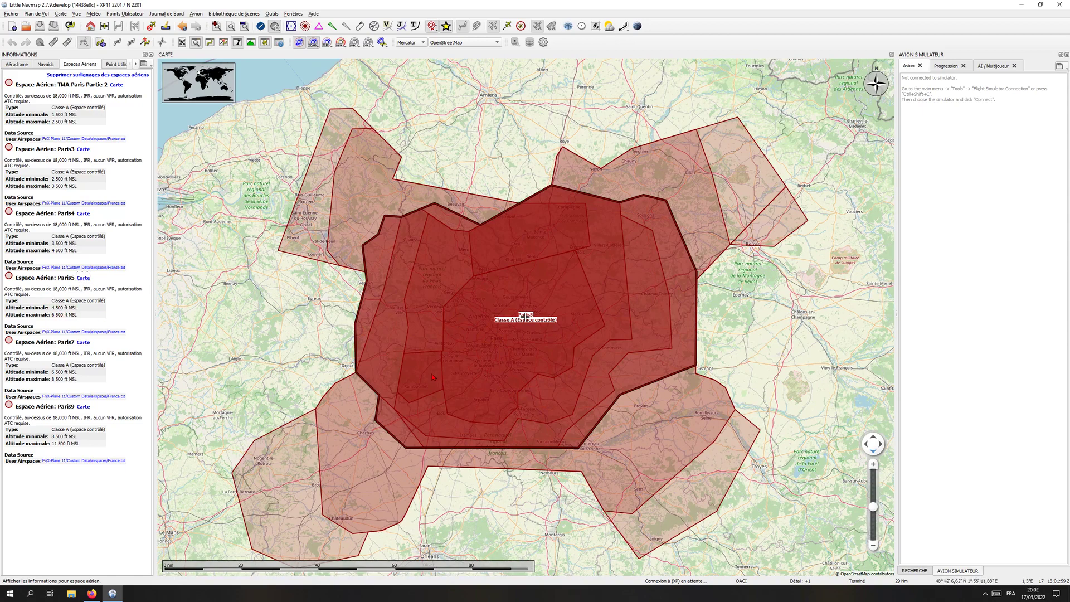
scroll(433, 377, "down", 3)
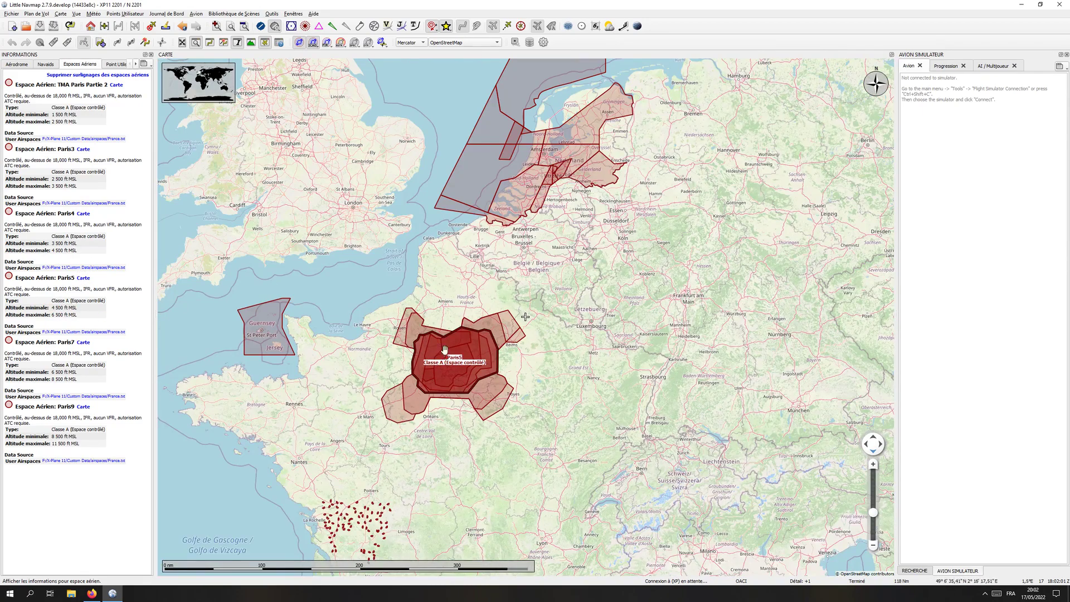
left_click_drag(443, 350, 514, 333)
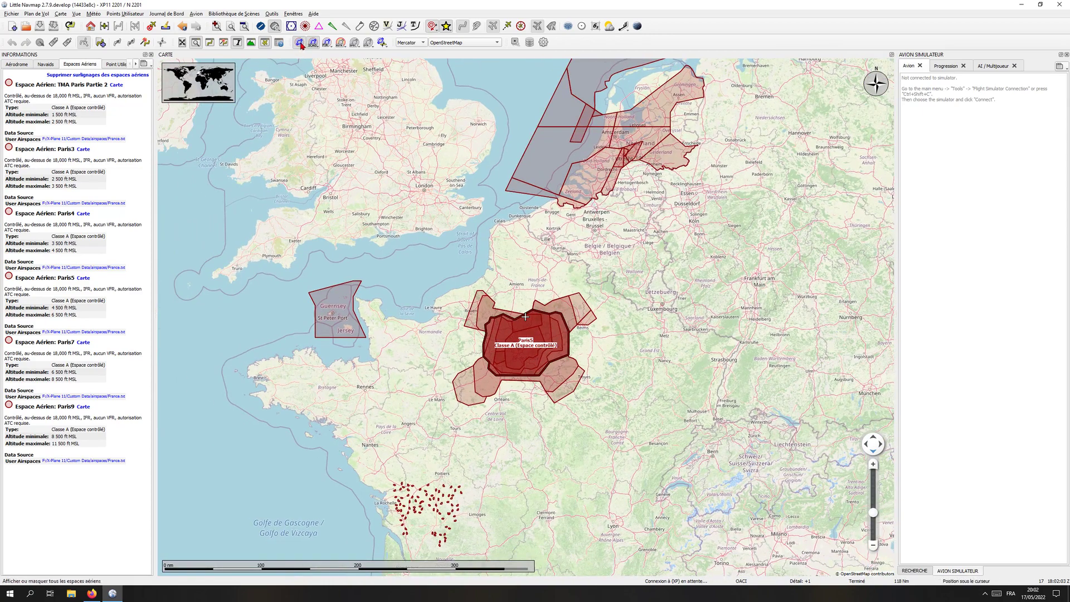
Remove Classe A from the map display and clear the airspace highlights.
left_click(319, 47)
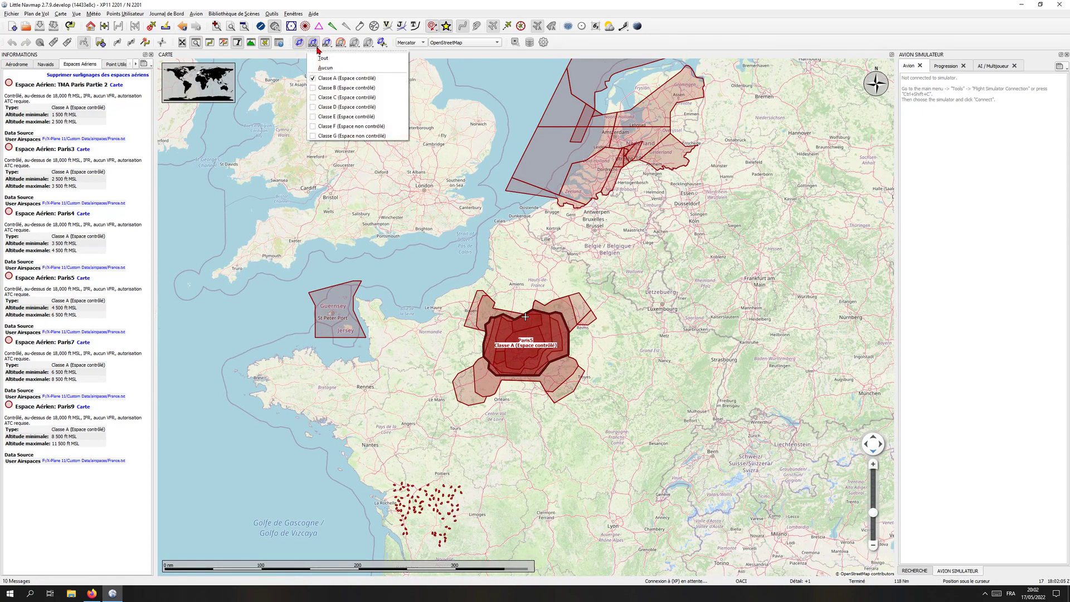
left_click(314, 81)
left_click(317, 47)
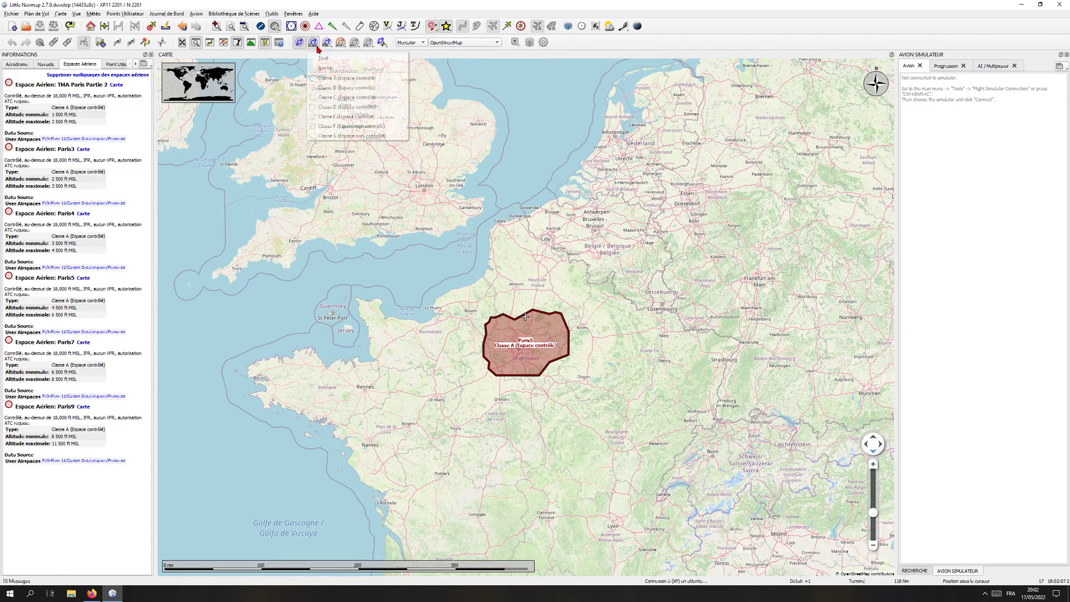
left_click(143, 75)
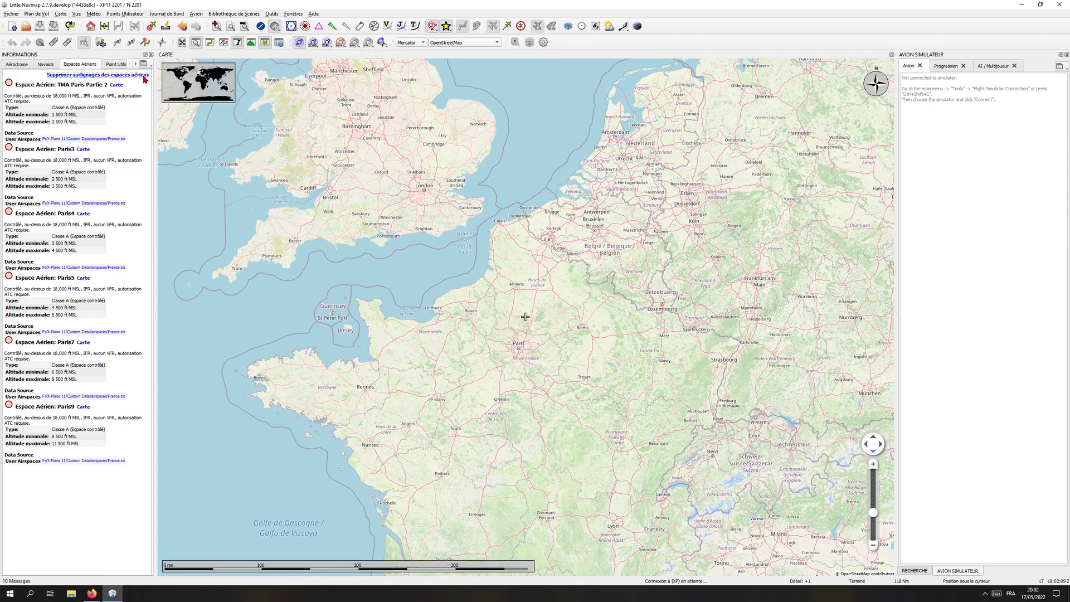
Add the Classe C, Classe D and Classe E controlled airspaces to the map display.
left_click(311, 49)
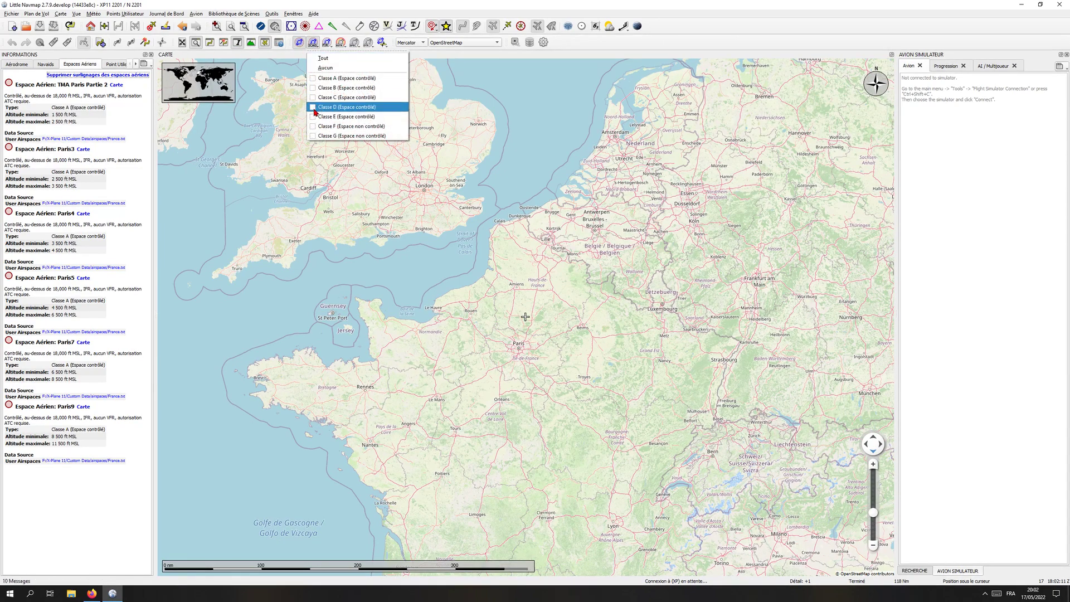
left_click(313, 63)
left_click(313, 45)
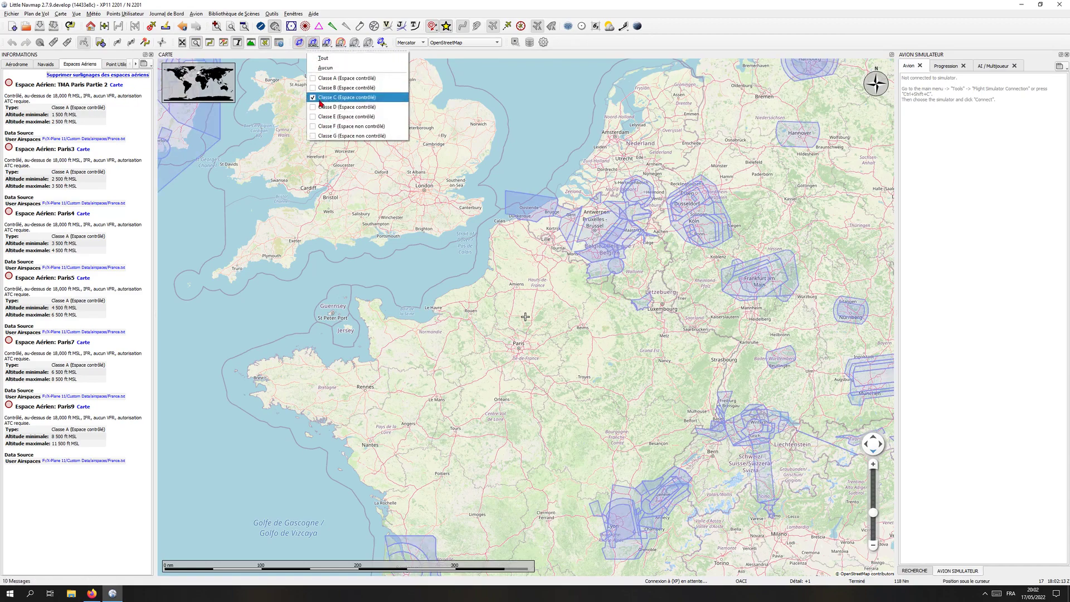
left_click(318, 106)
left_click(313, 44)
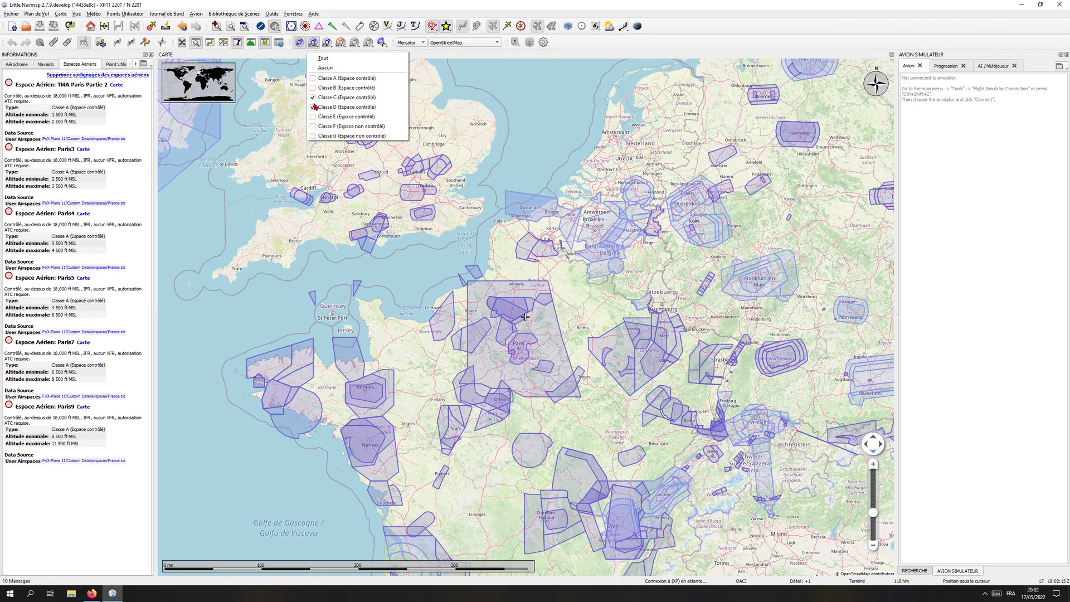
left_click(314, 118)
Center the map on the Nantes area and turn on the display of airports.
scroll(493, 405, "up", 2)
scroll(323, 334, "up", 1)
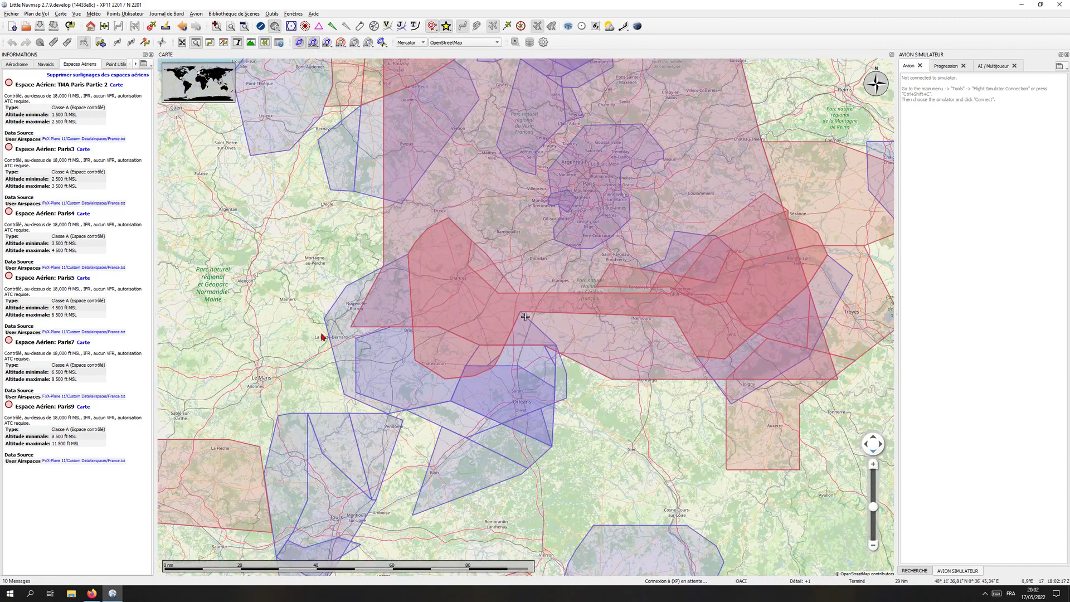
scroll(322, 334, "up", 1)
left_click_drag(334, 354, 584, 221)
left_click(260, 26)
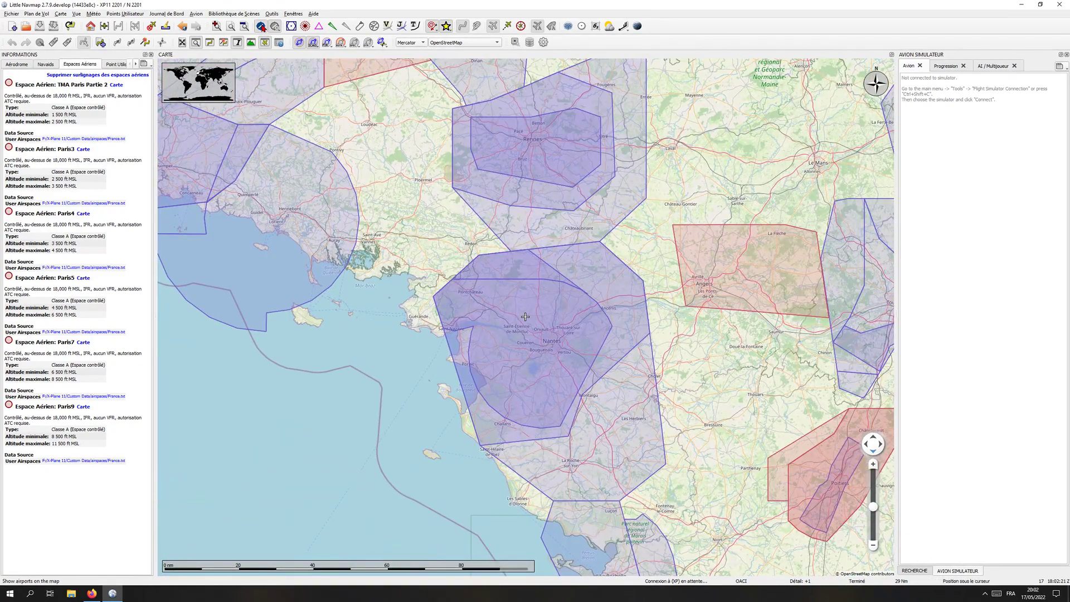
Examine the LFRH airport details, show the information for the surrounding Lorient1 123.0 airspace, and highlight it on the map.
left_click_drag(477, 381, 672, 370)
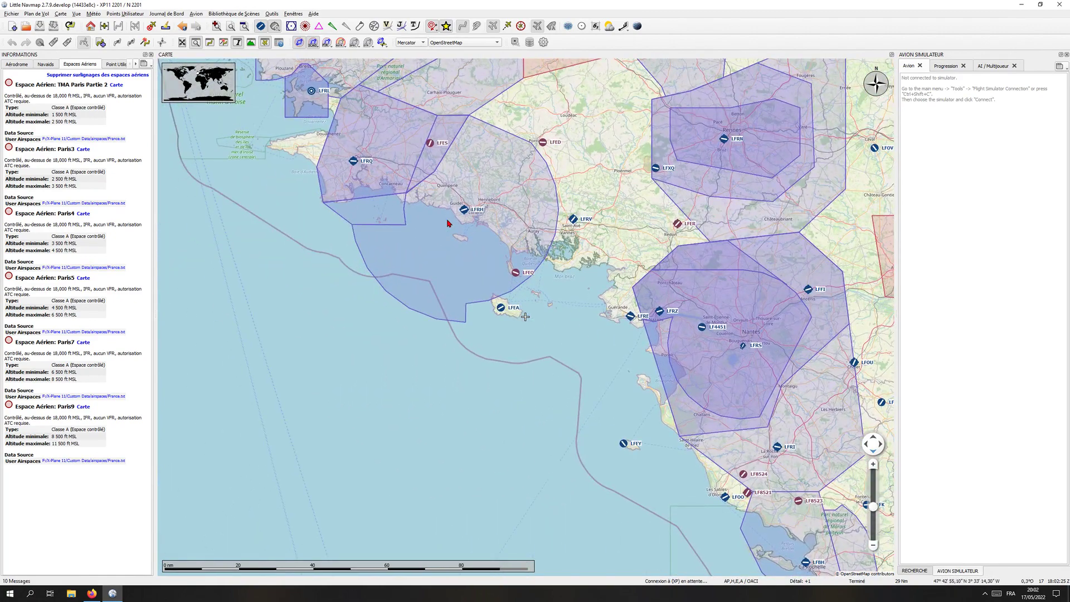
scroll(447, 223, "up", 5)
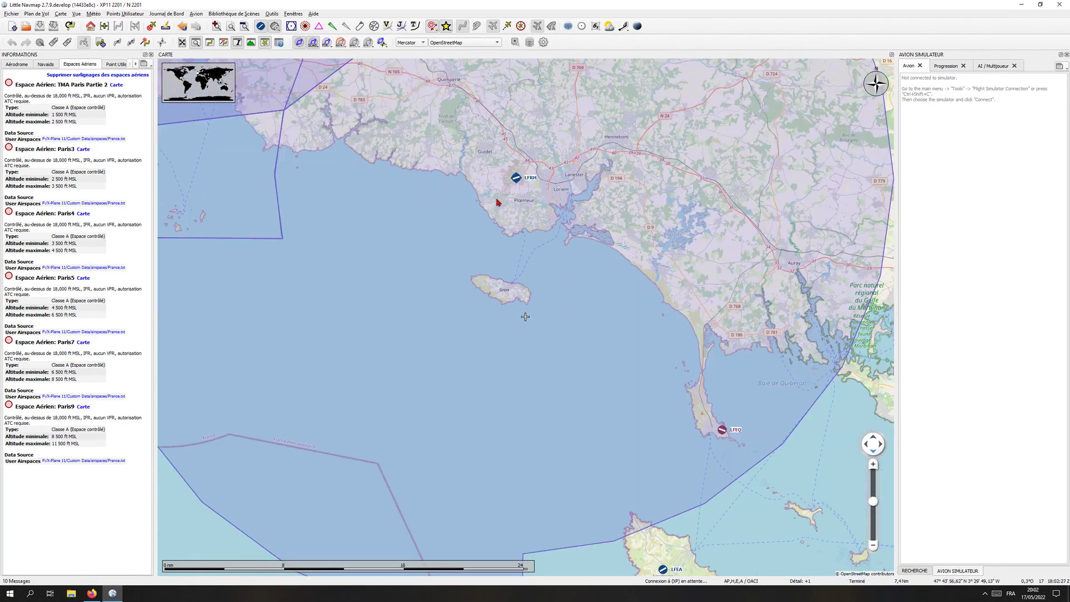
mouse_move(517, 179)
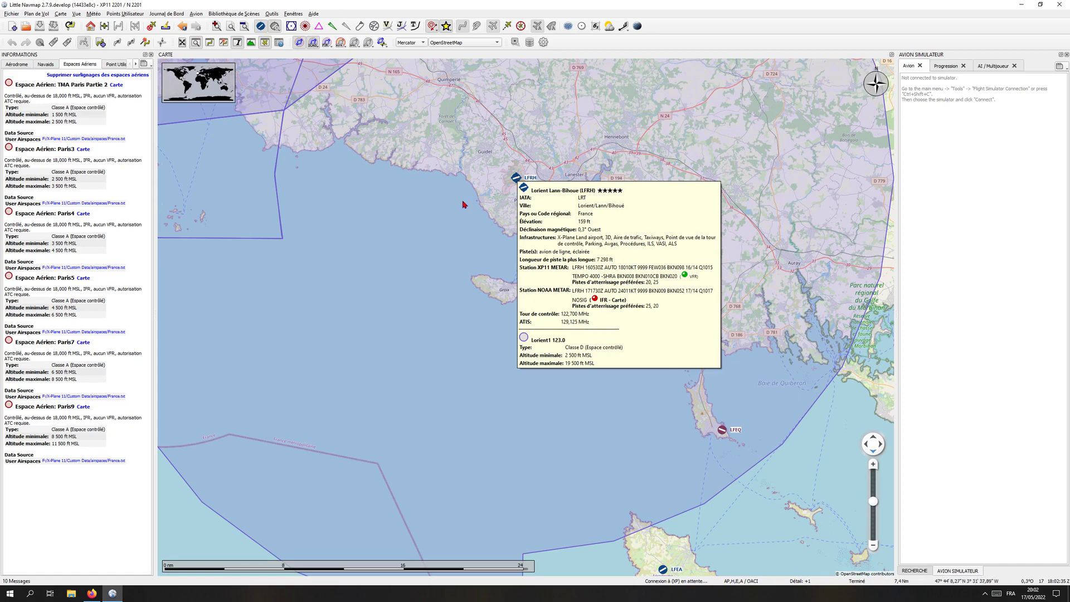
left_click(443, 215)
scroll(459, 304, "down", 3)
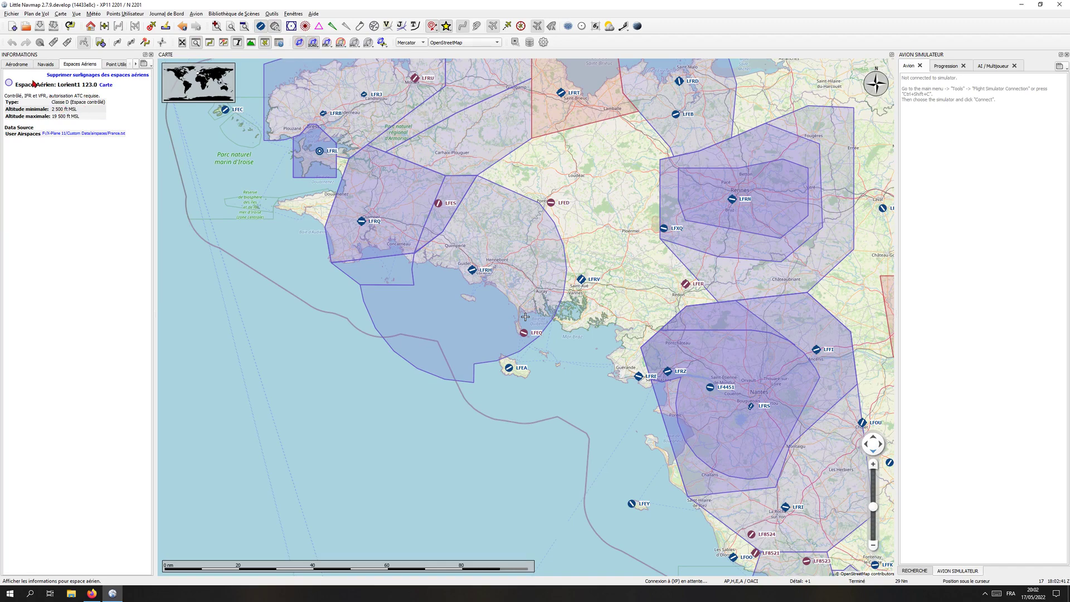
left_click(106, 85)
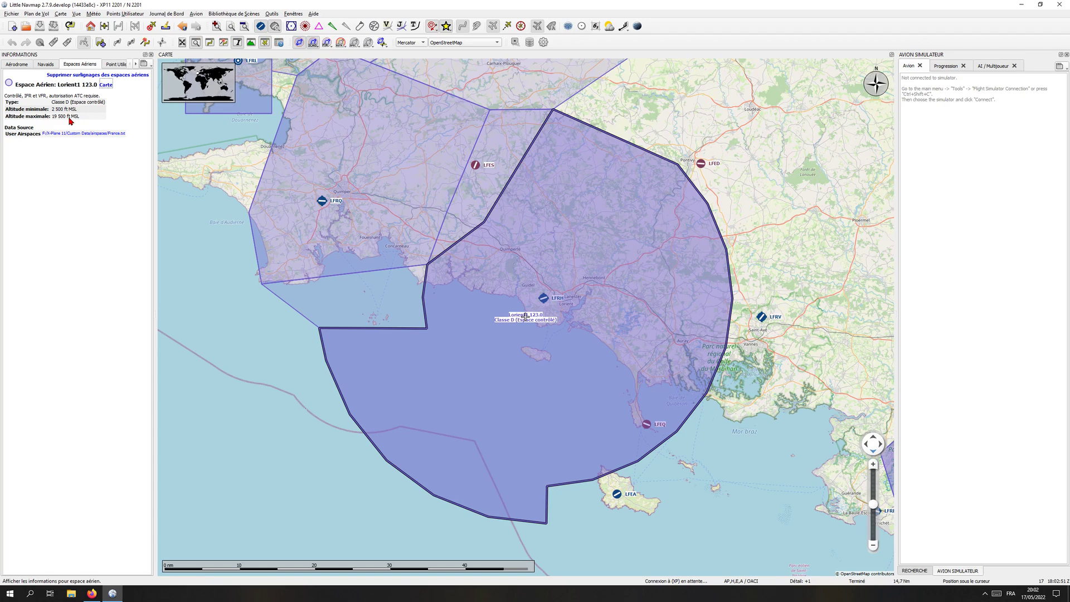
Show the information for the airspaces around LFES and LFRQ, clearing the Lorient airspace highlight.
left_click_drag(462, 185, 570, 240)
left_click(581, 235)
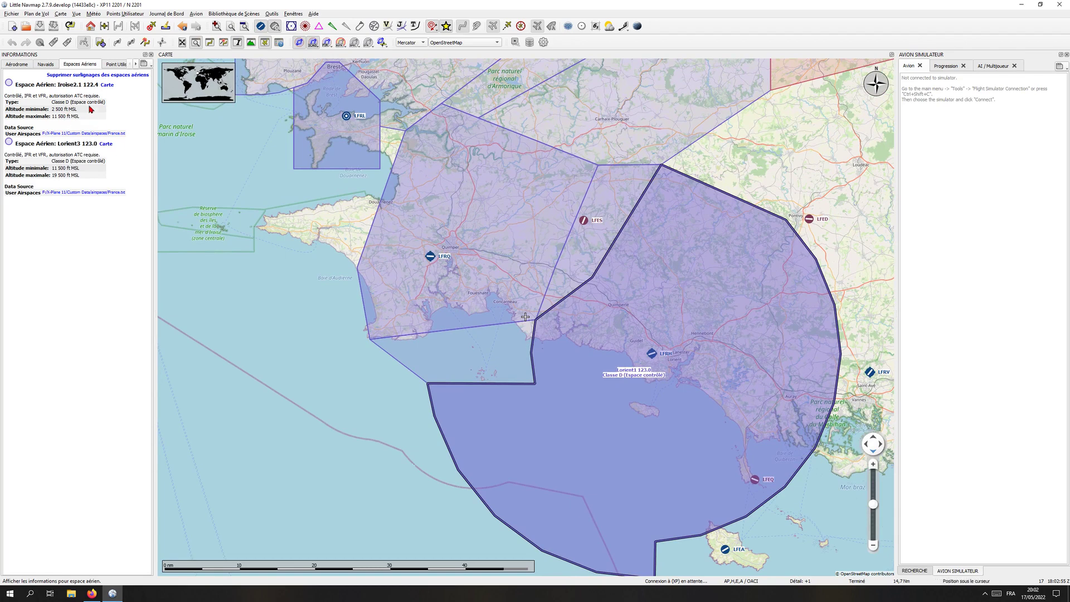
left_click(114, 77)
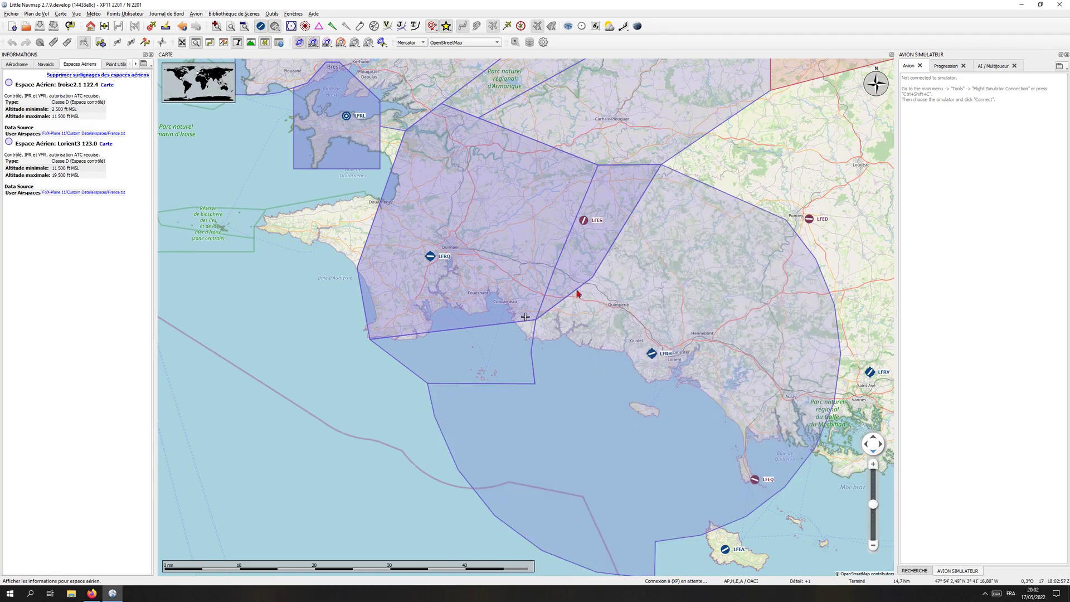
left_click(517, 255)
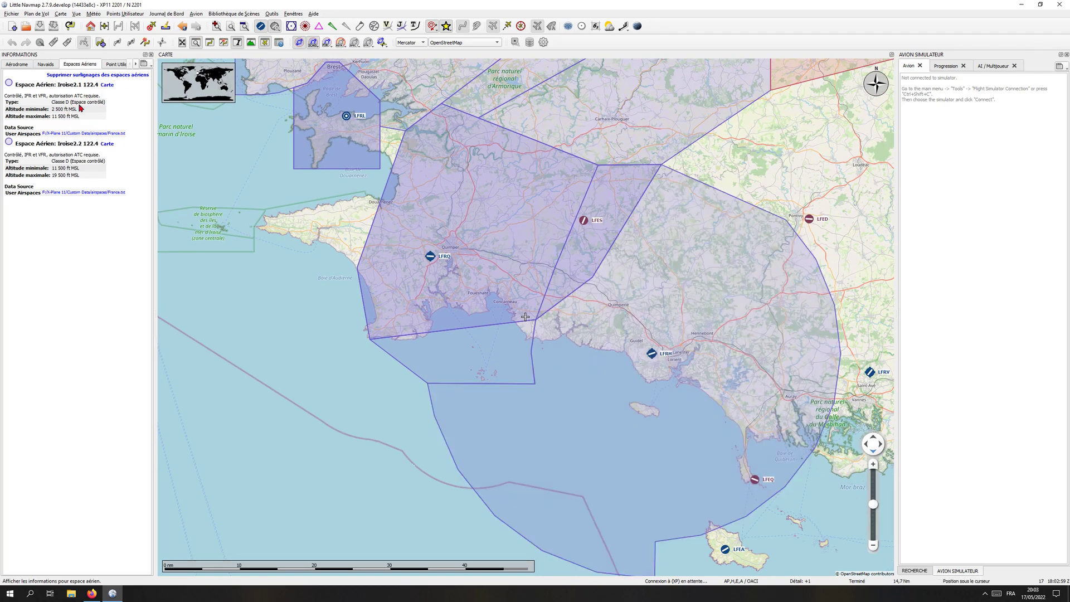
Compare the Iroise2.2 and Iroise2.1 outlines on the map, leaving Iroise2.1 highlighted, and show the information for Iroise4.
left_click(106, 144)
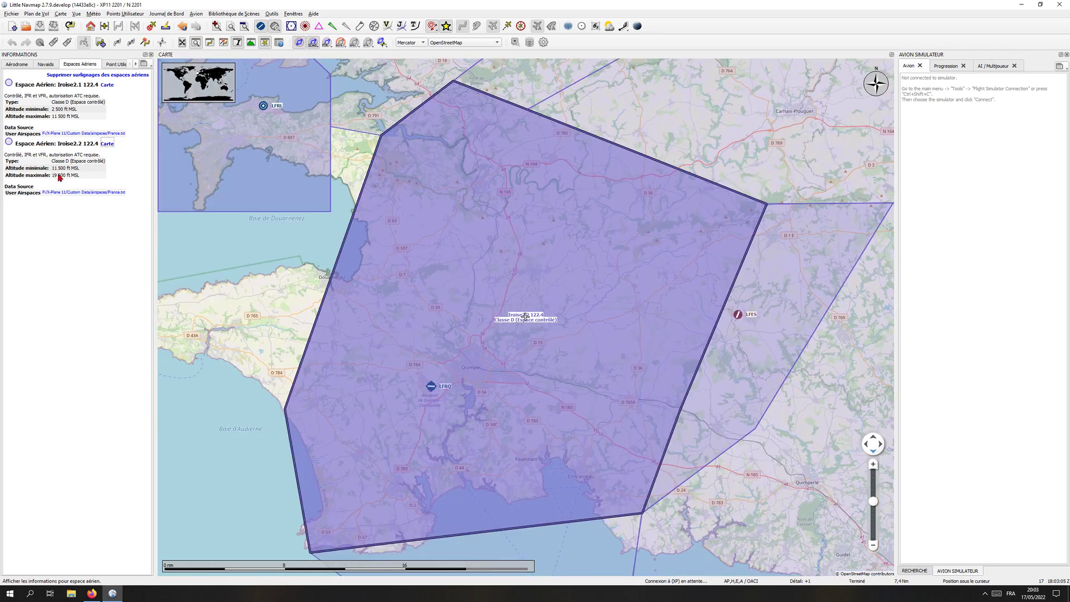
left_click(107, 84)
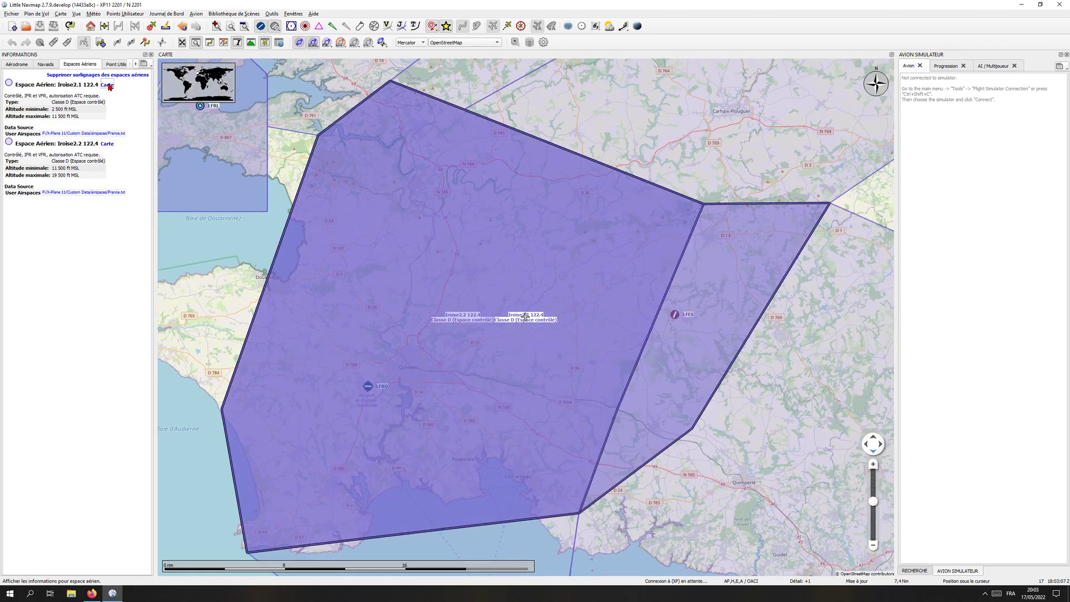
left_click(108, 144)
left_click(126, 78)
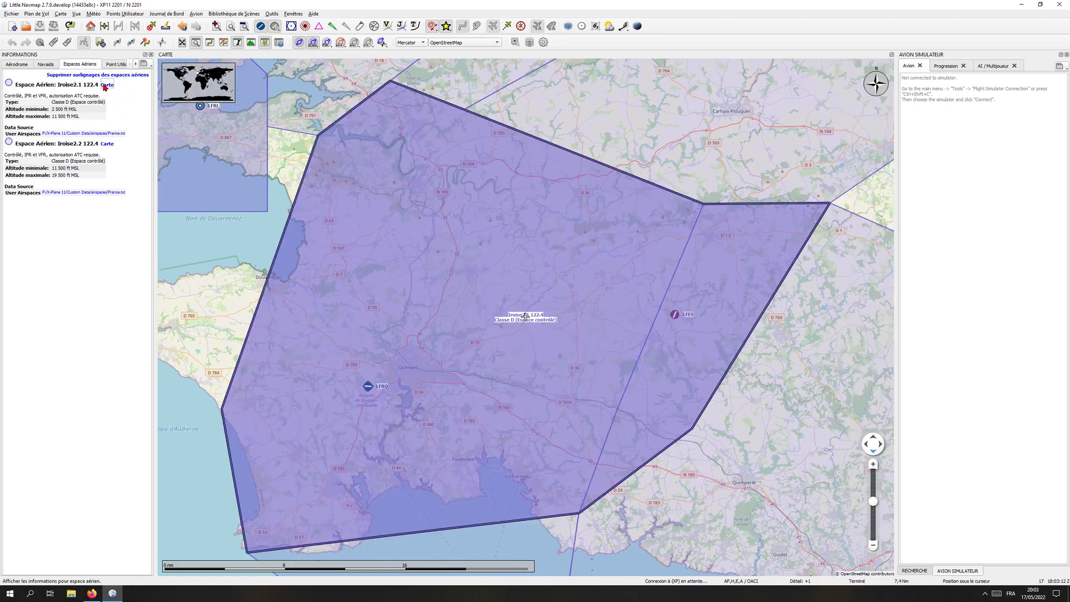
left_click(107, 84)
left_click(679, 139)
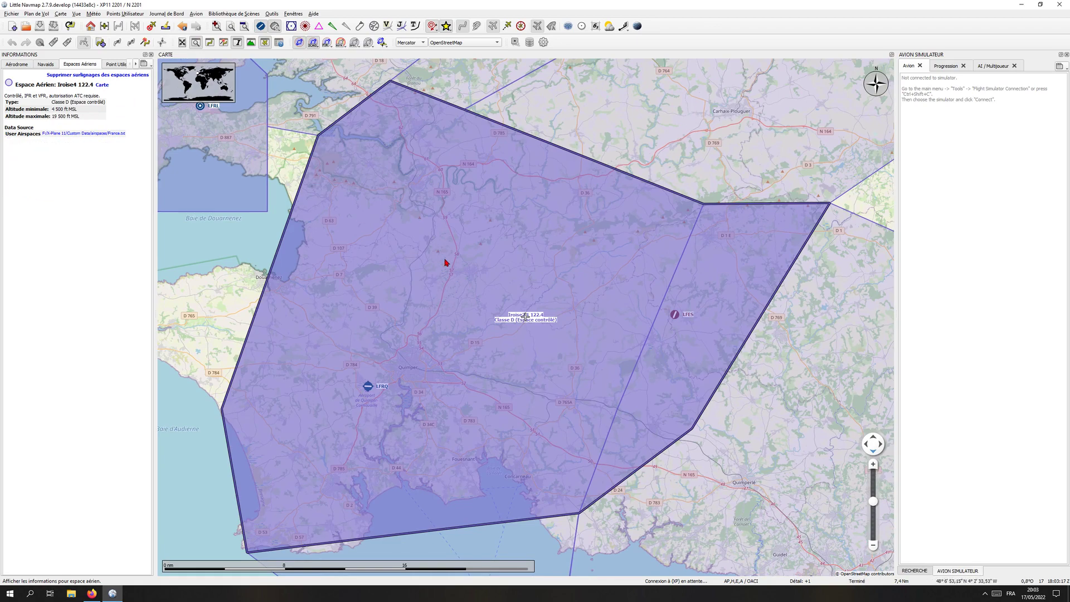
scroll(452, 291, "down", 2)
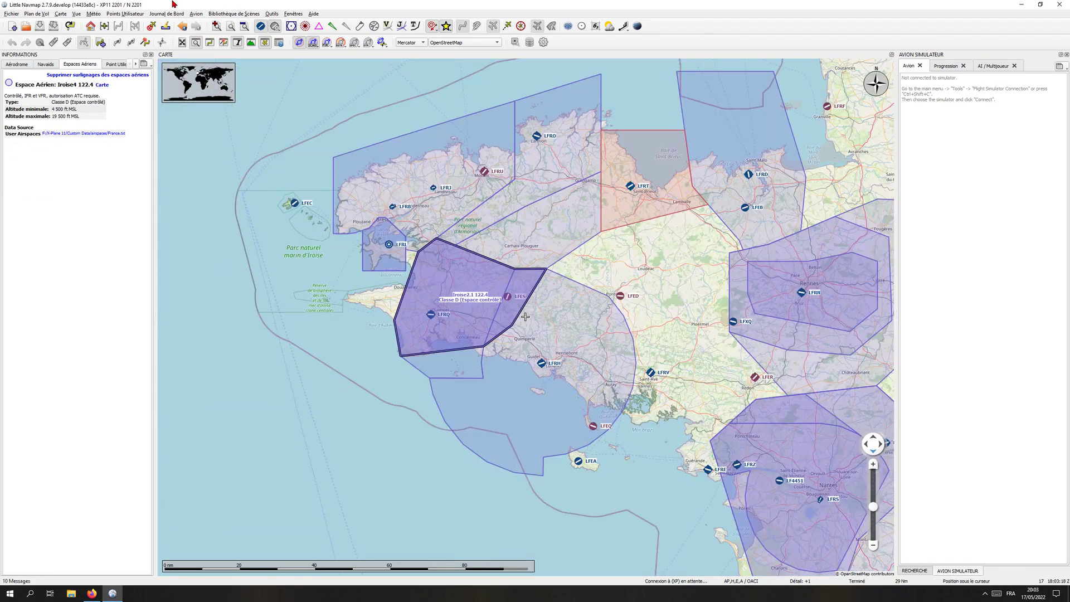
Hide all airspaces on the map and remove the remaining airspace highlights.
left_click(299, 43)
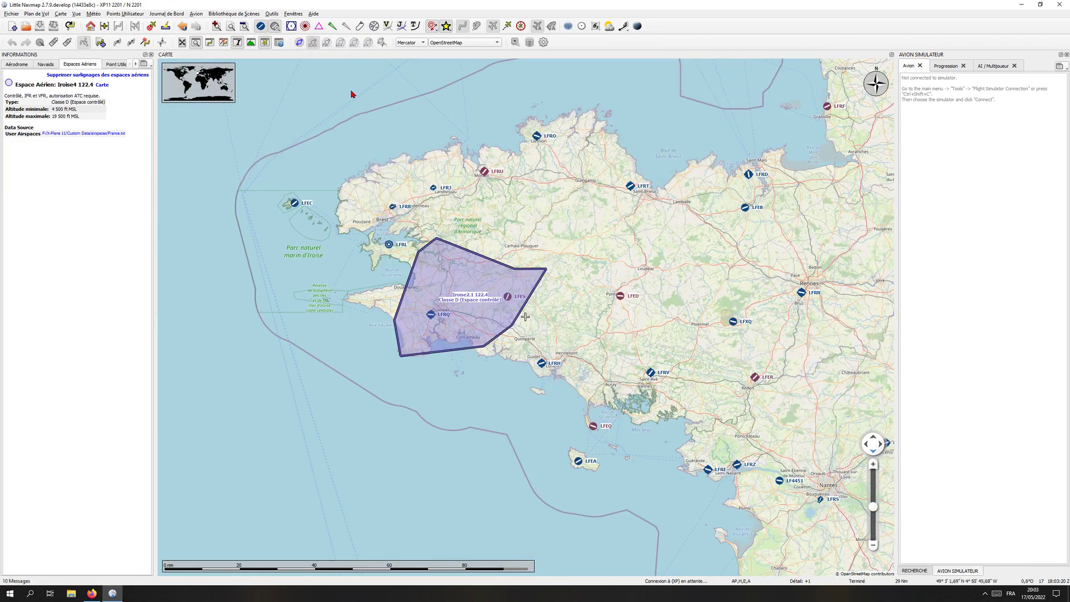
left_click(102, 83)
left_click(106, 76)
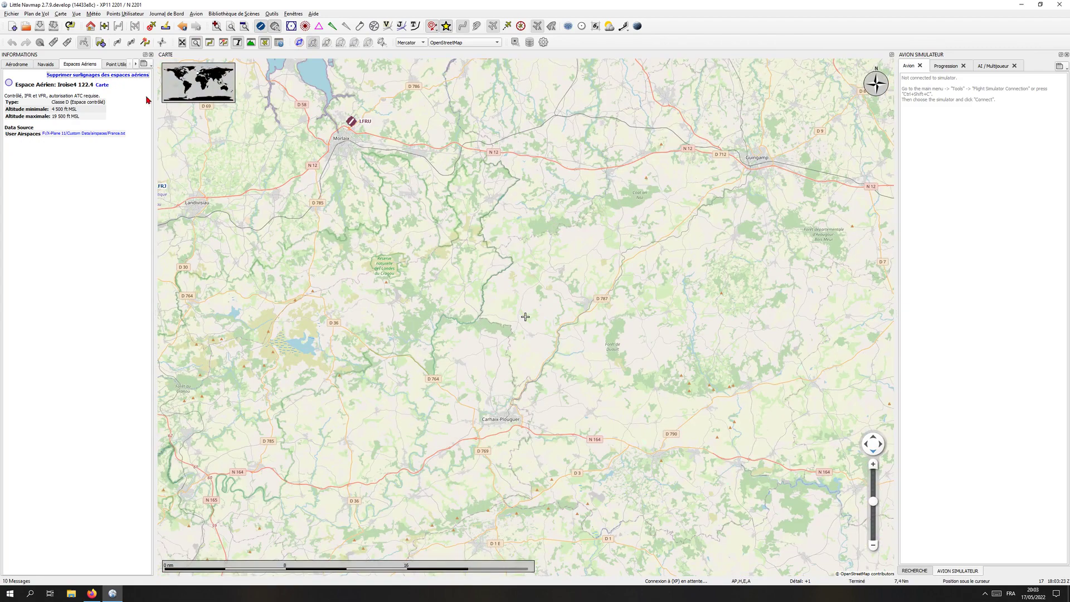
Survey the airport symbols across Brittany and northern France with the airspaces hidden.
scroll(593, 295, "down", 2)
left_click_drag(430, 295, 482, 307)
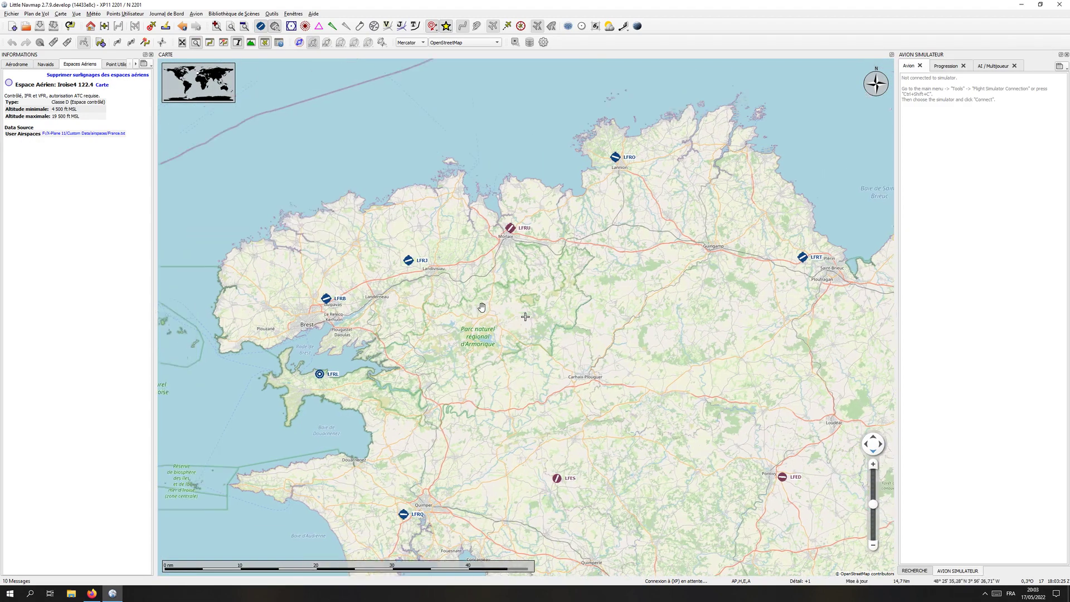
scroll(483, 312, "down", 1)
scroll(484, 316, "down", 1)
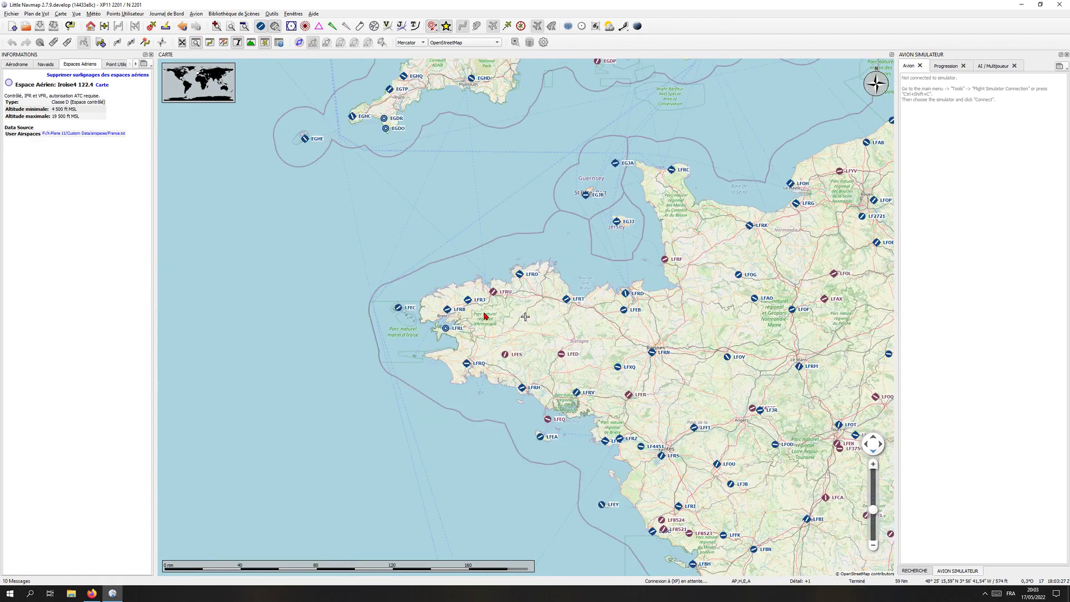
left_click_drag(640, 313, 490, 270)
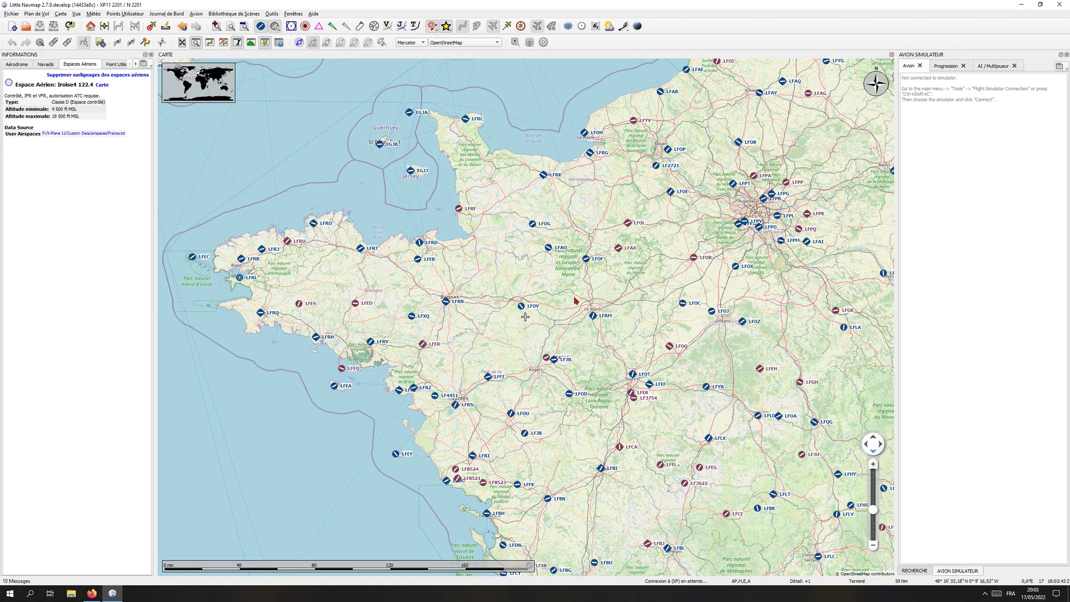
scroll(575, 301, "down", 2)
scroll(592, 285, "up", 2)
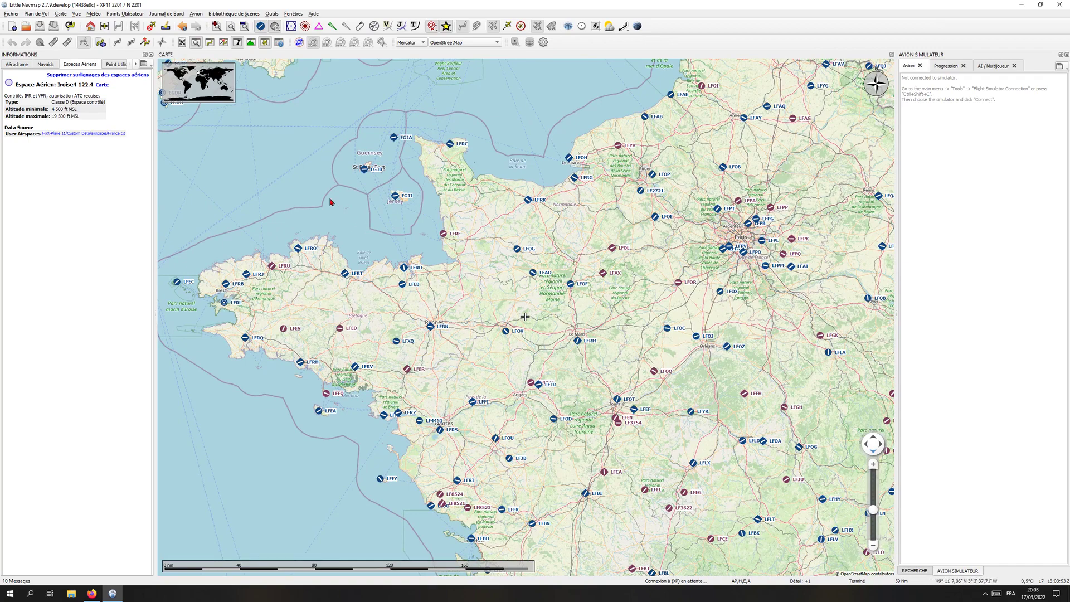
scroll(420, 295, "down", 2)
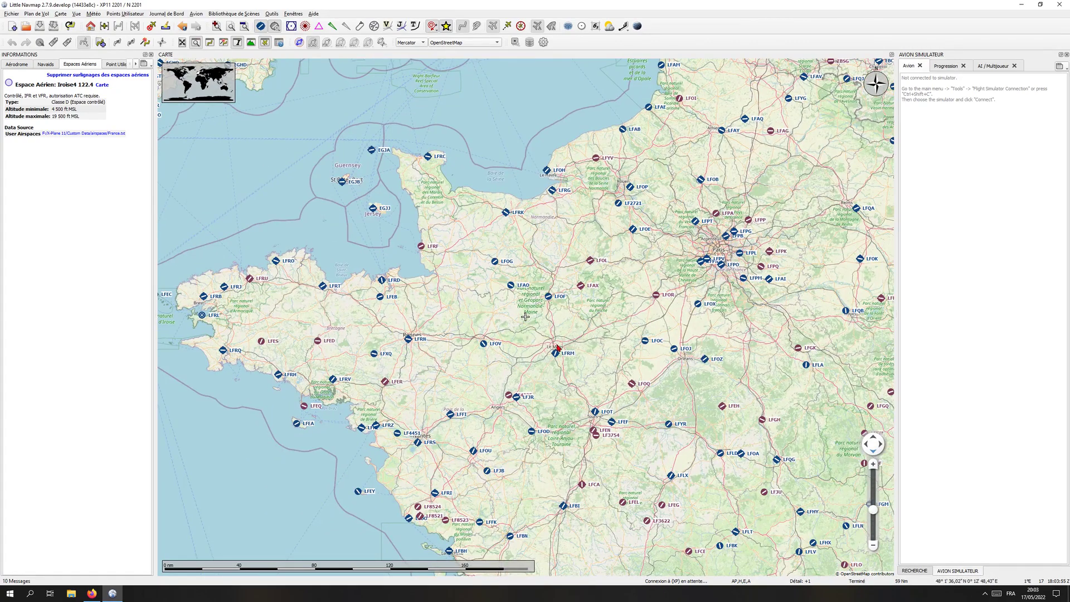
key("Right")
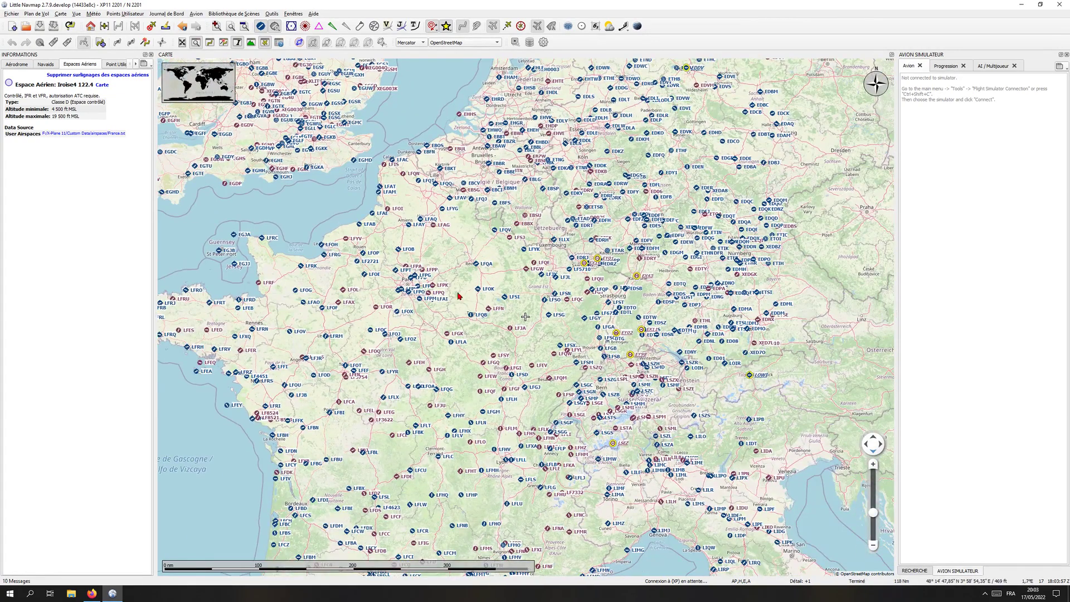
Search the airports across southern England and the Midlands for EGWC, northwest of Wolverhampton.
key("alt+Left")
key("alt+Left")
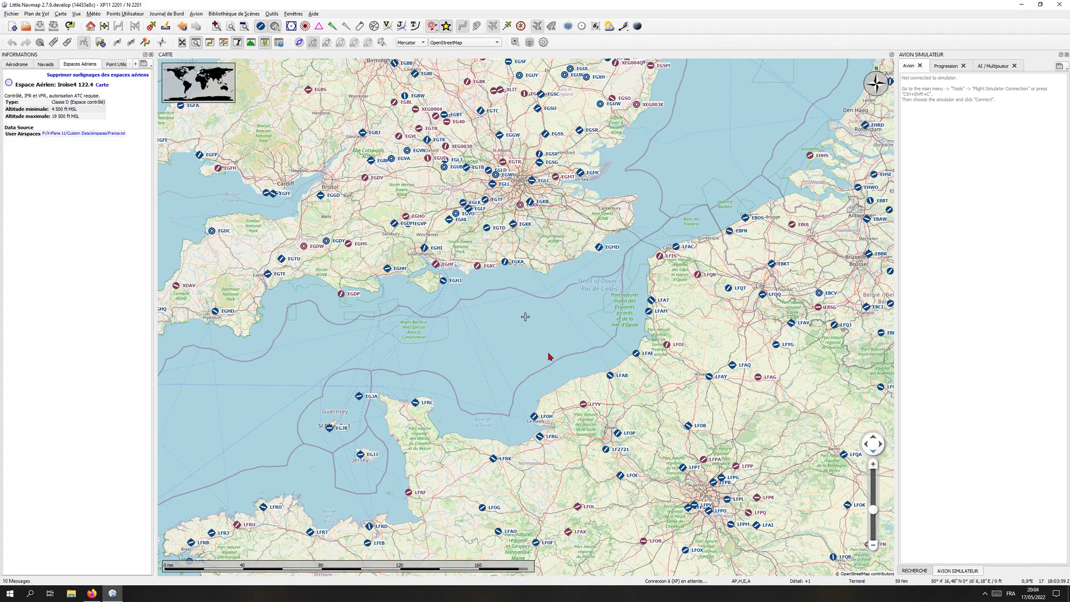
key("alt+Left")
key("alt+Left")
key("alt+Left")
key("alt+Left")
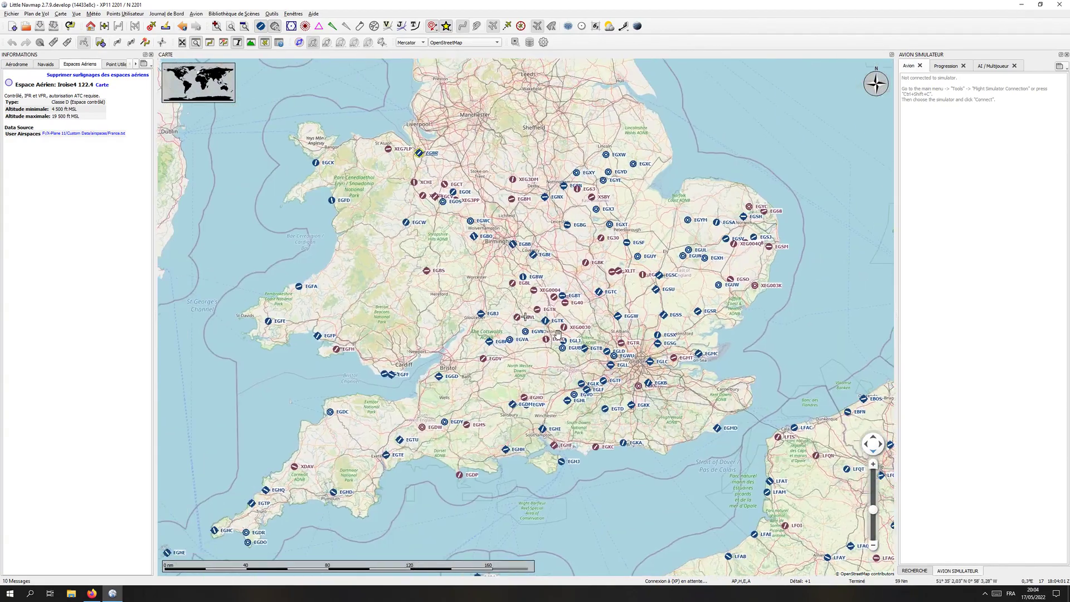
key("alt+Left")
scroll(492, 318, "up", 1)
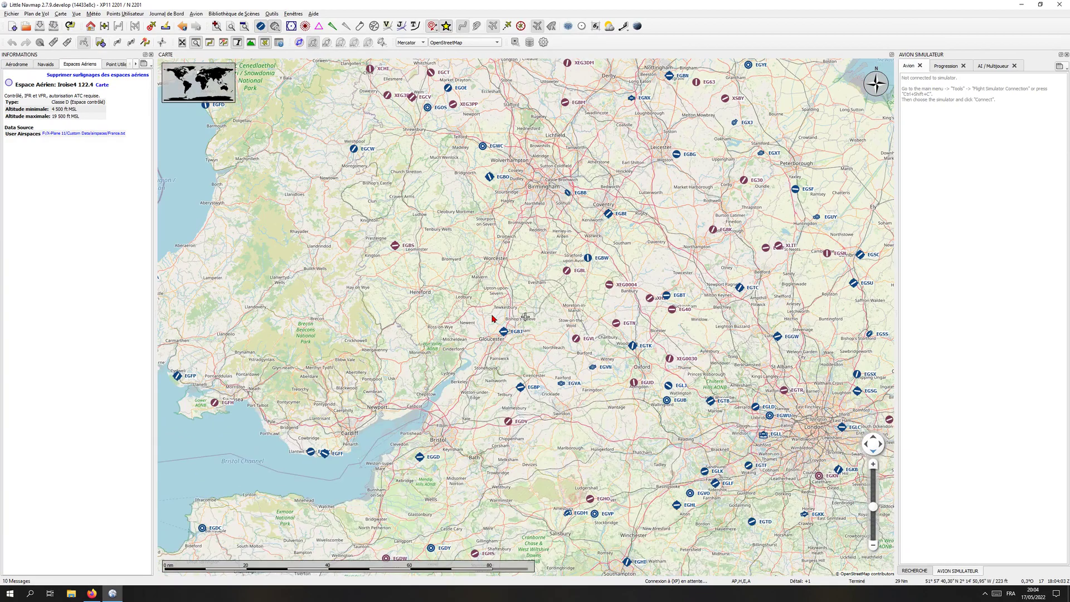
key("alt+Left")
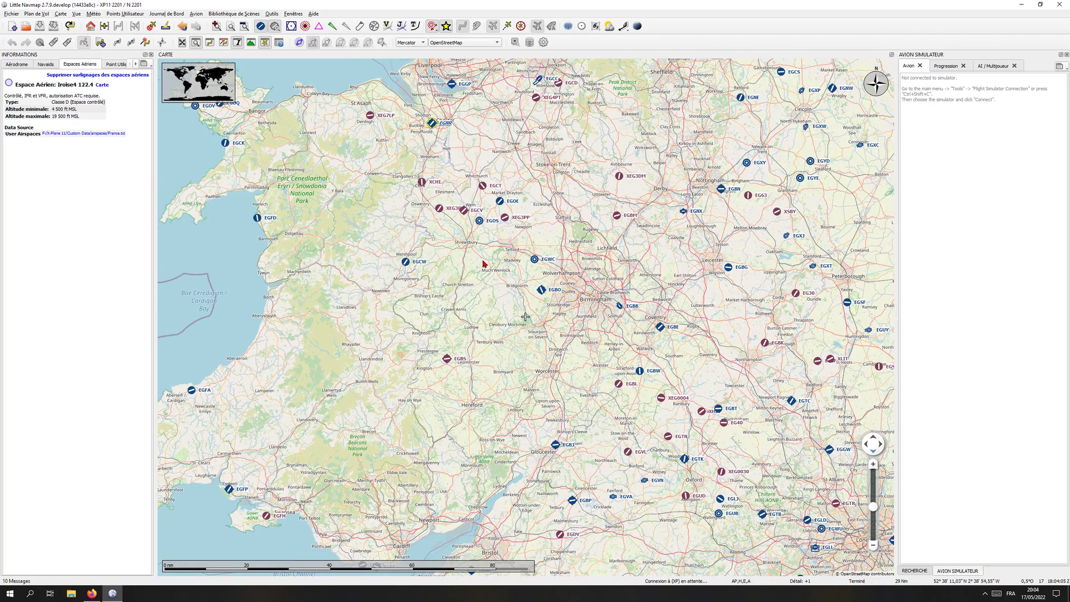
key("alt+Left")
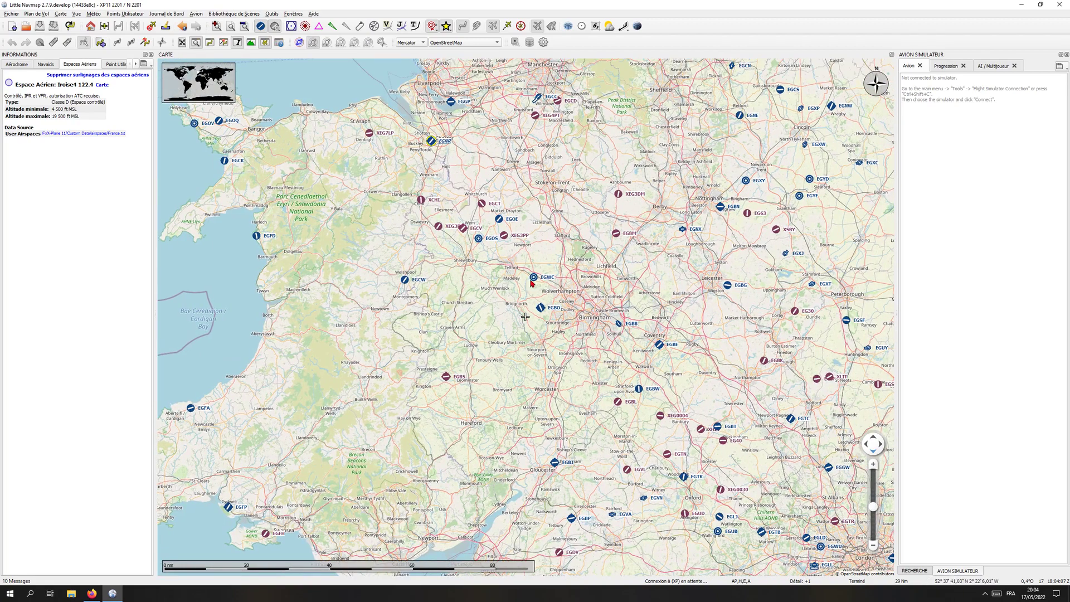
scroll(524, 280, "up", 2)
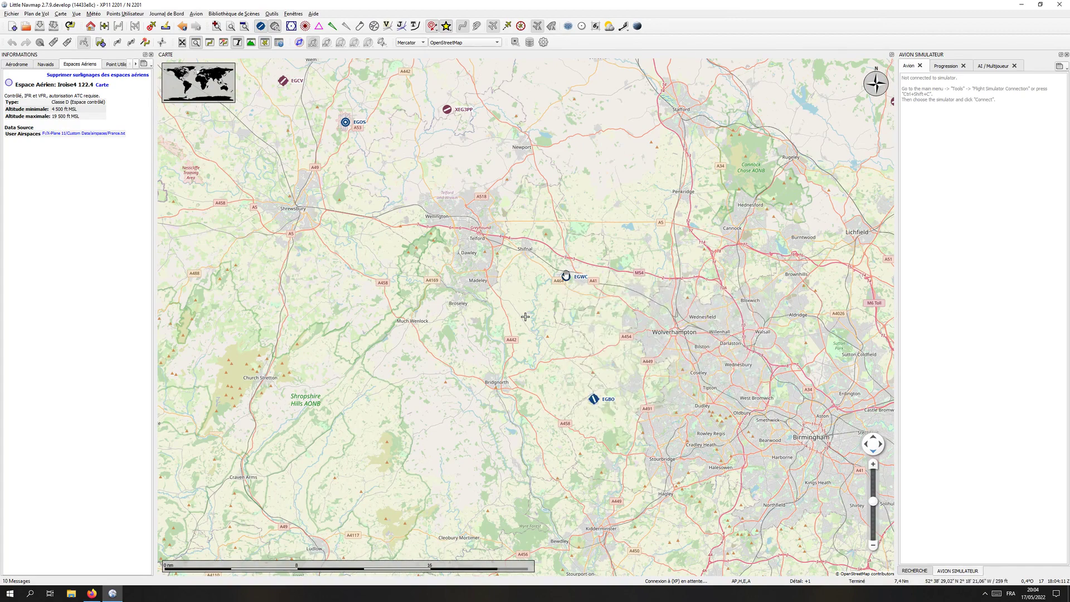
Show the RAF Cosford (EGWC) information in a widened pane and review its runways, overview and military facility entry.
left_click(566, 277)
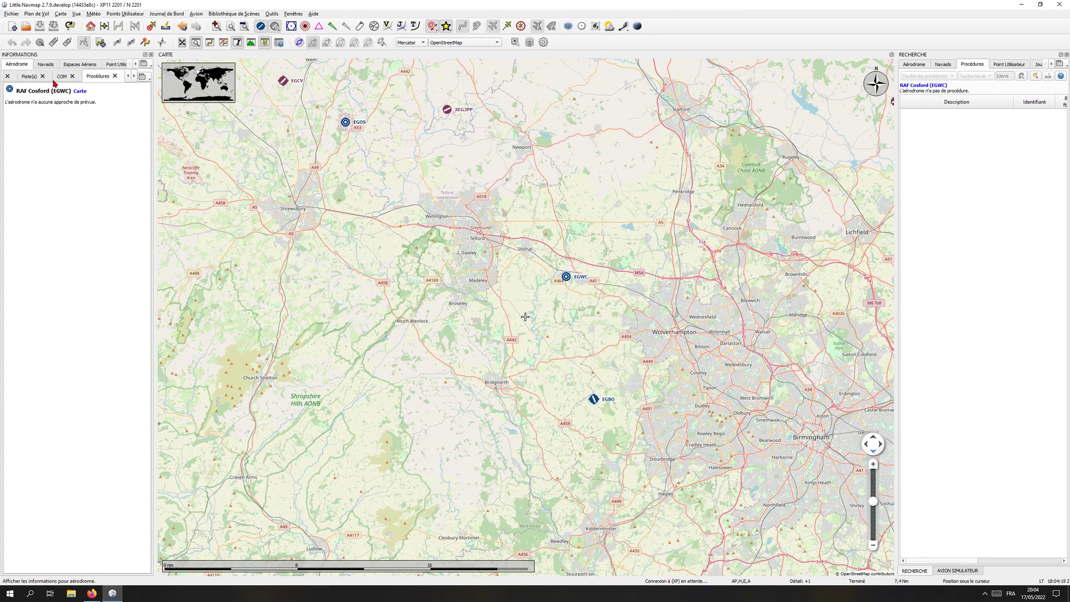
left_click(26, 78)
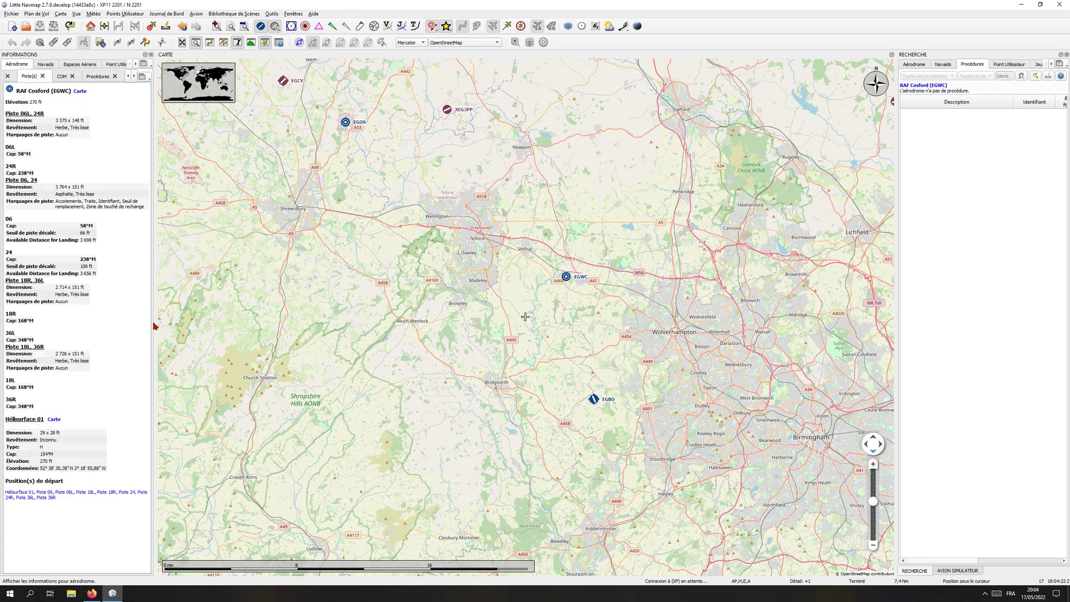
left_click_drag(156, 323, 268, 323)
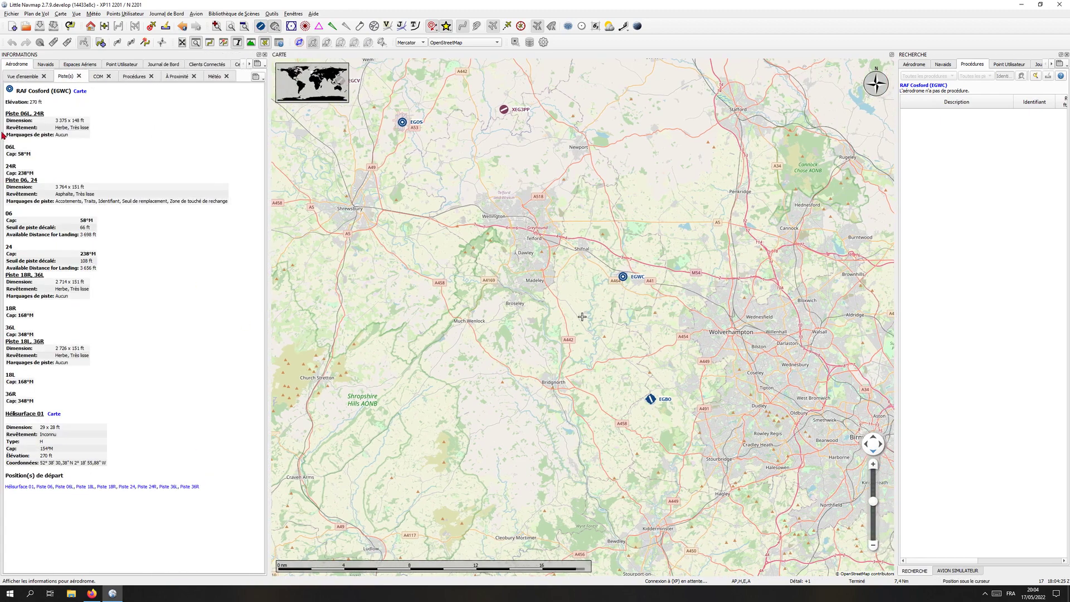
left_click(22, 77)
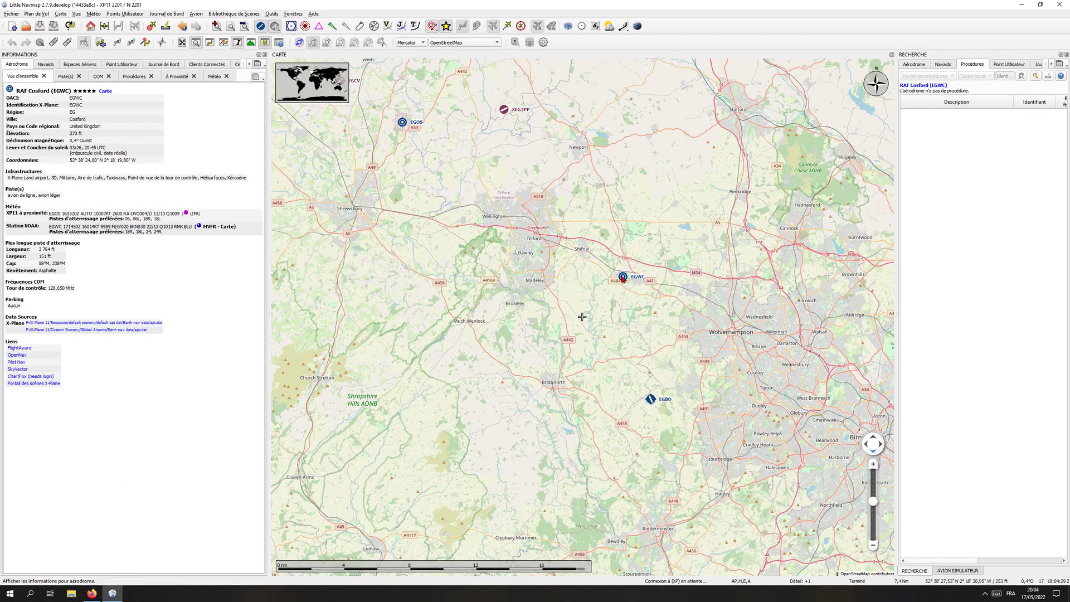
mouse_move(623, 279)
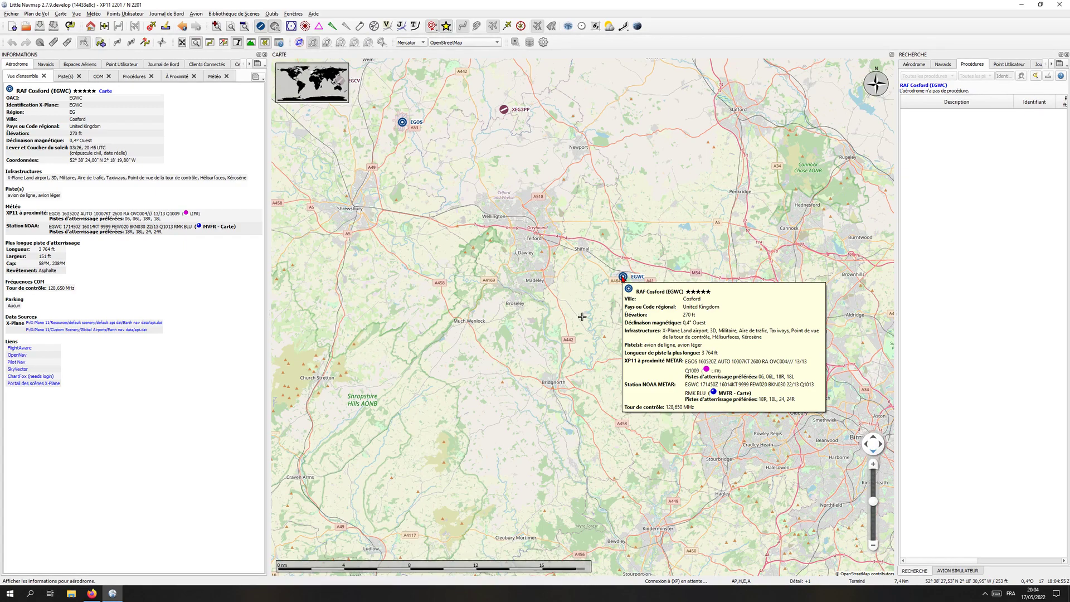
double_click(67, 179)
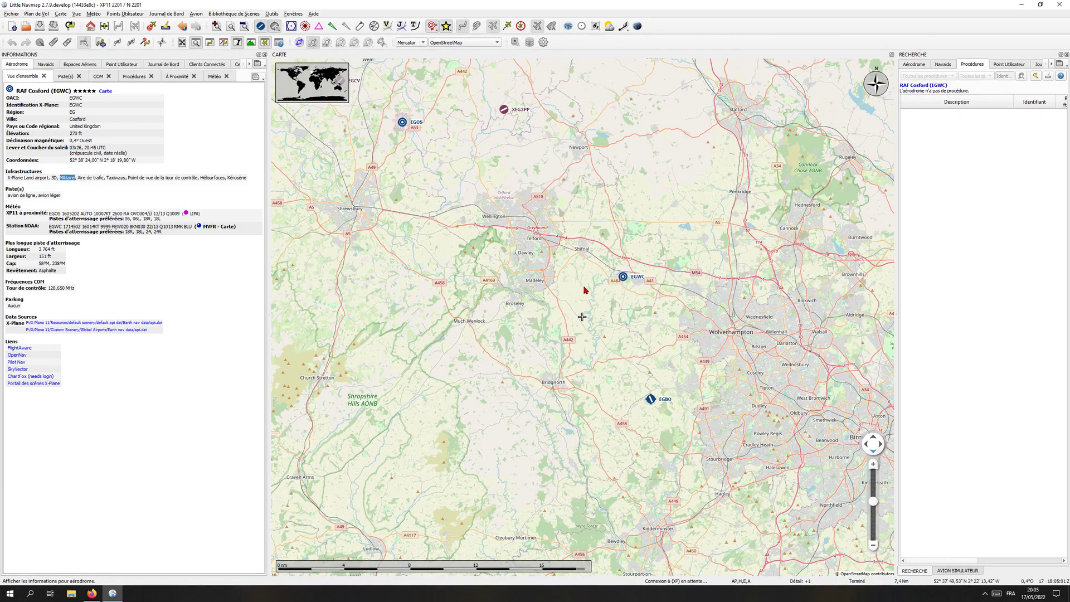
Survey the airports northward from RAF Cosford past Liverpool and Carlisle to the Glasgow area.
scroll(504, 307, "down", 2)
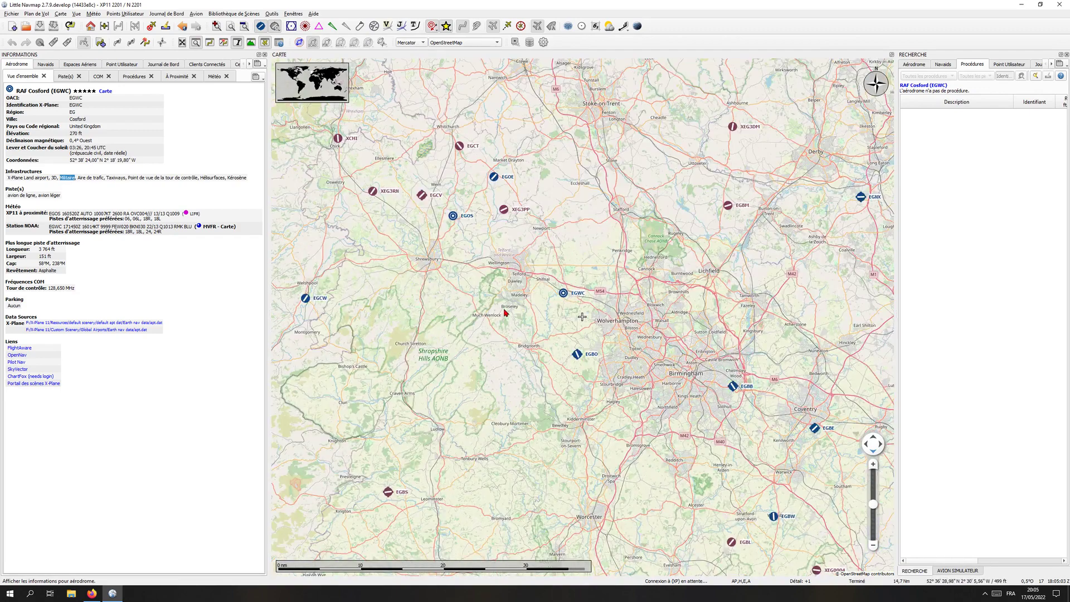
scroll(567, 308, "up", 4)
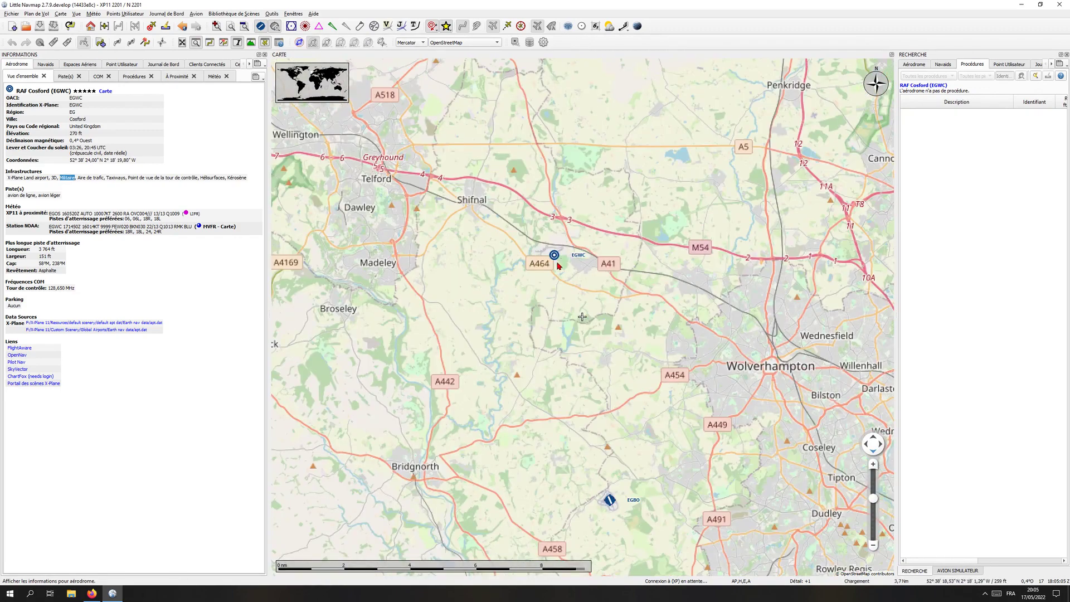
left_click_drag(531, 317, 656, 360)
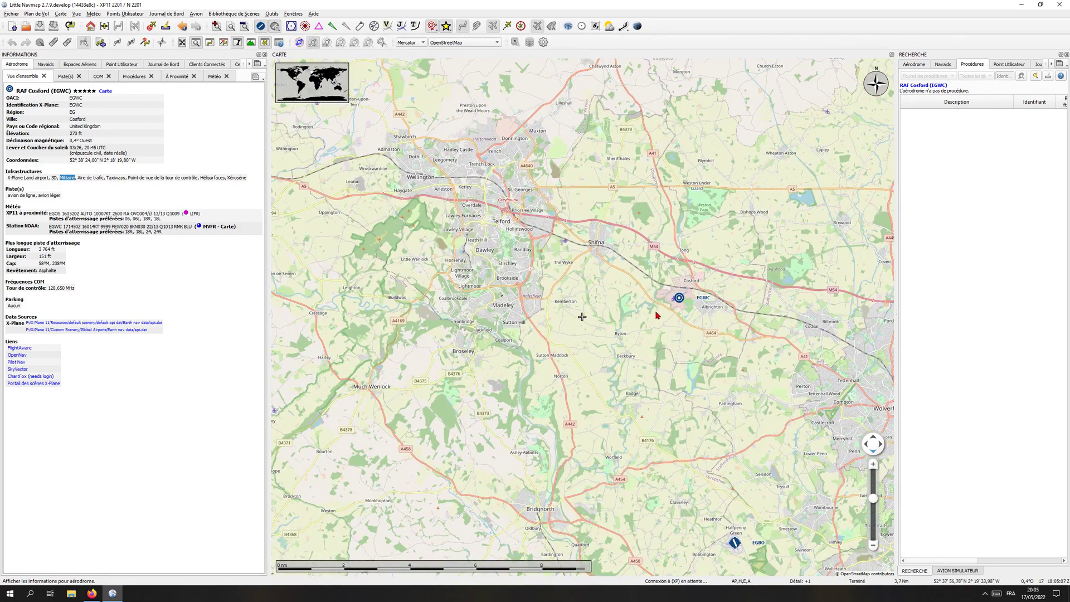
scroll(538, 294, "up", 1)
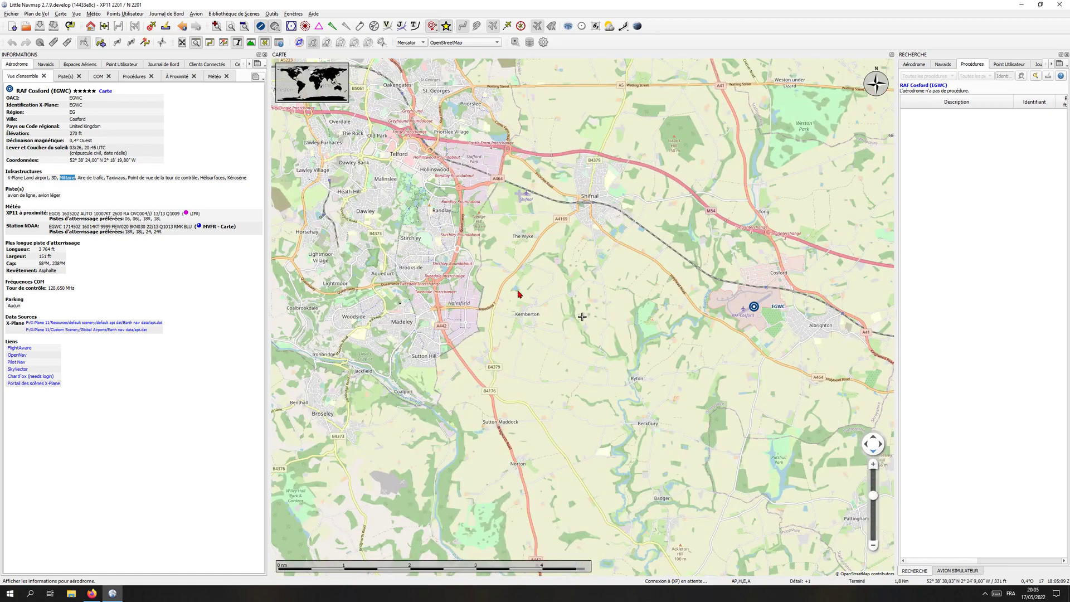
scroll(539, 299, "down", 1)
left_click_drag(539, 299, 675, 321)
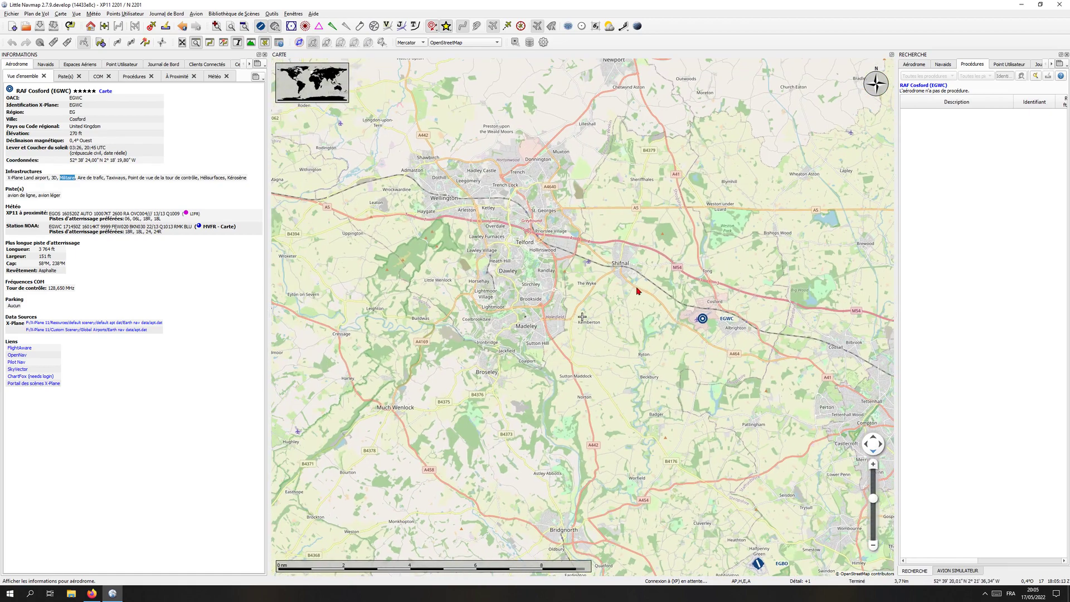
scroll(586, 299, "down", 3)
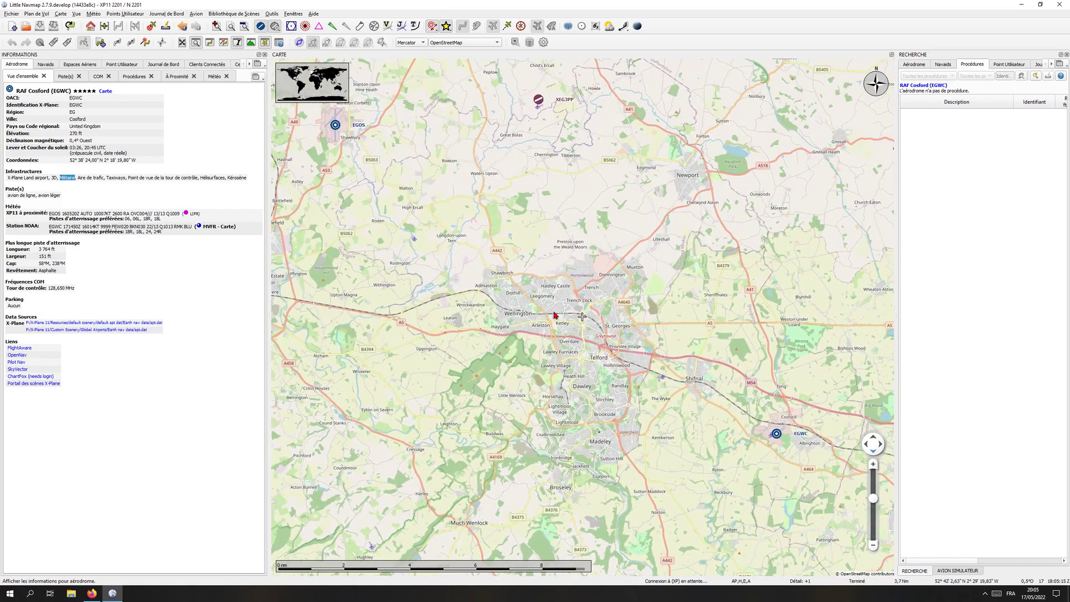
left_click_drag(495, 256, 646, 423)
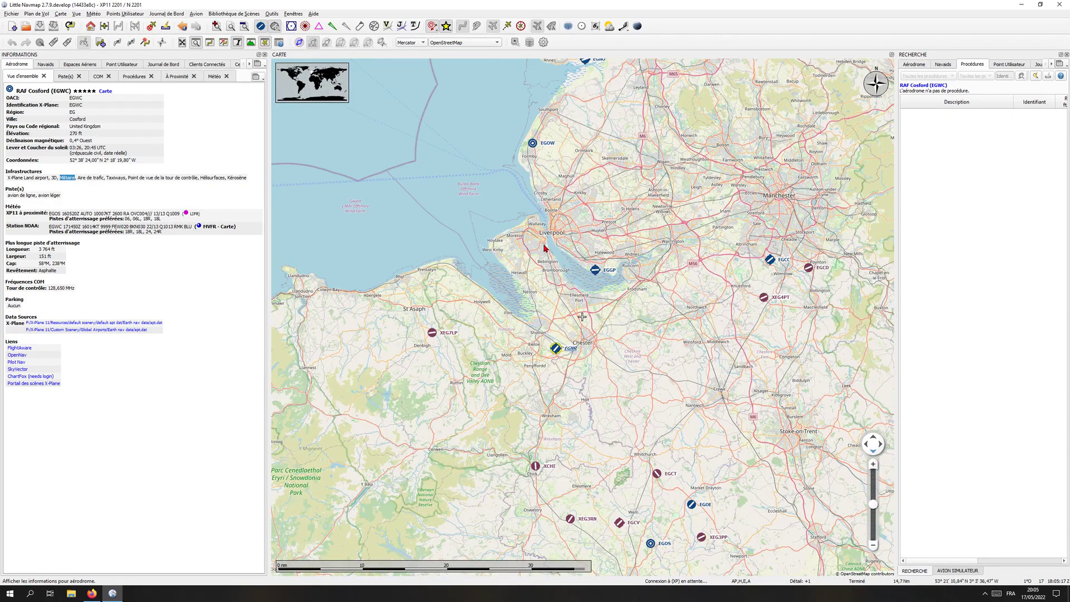
left_click_drag(569, 231, 557, 322)
left_click_drag(573, 220, 569, 350)
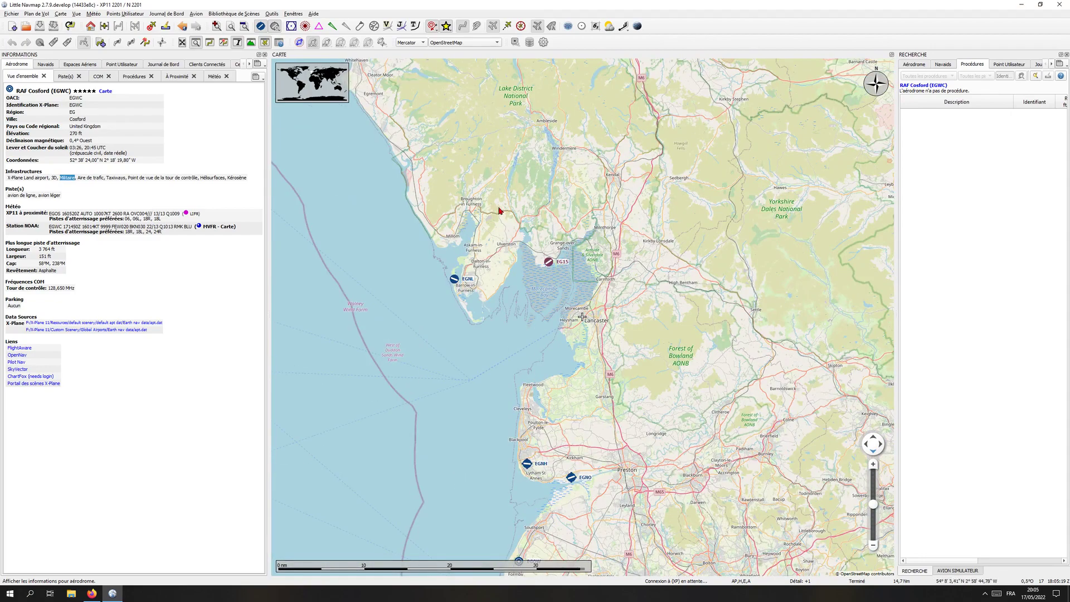
left_click_drag(467, 277, 502, 362)
left_click_drag(441, 64, 499, 237)
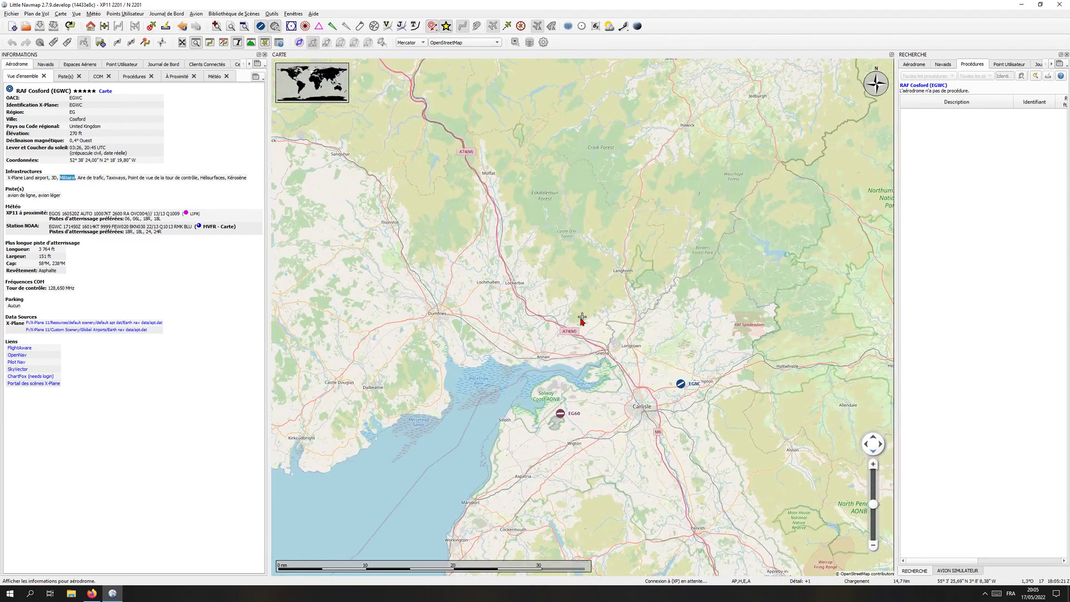
left_click_drag(535, 120, 568, 296)
left_click_drag(479, 100, 590, 317)
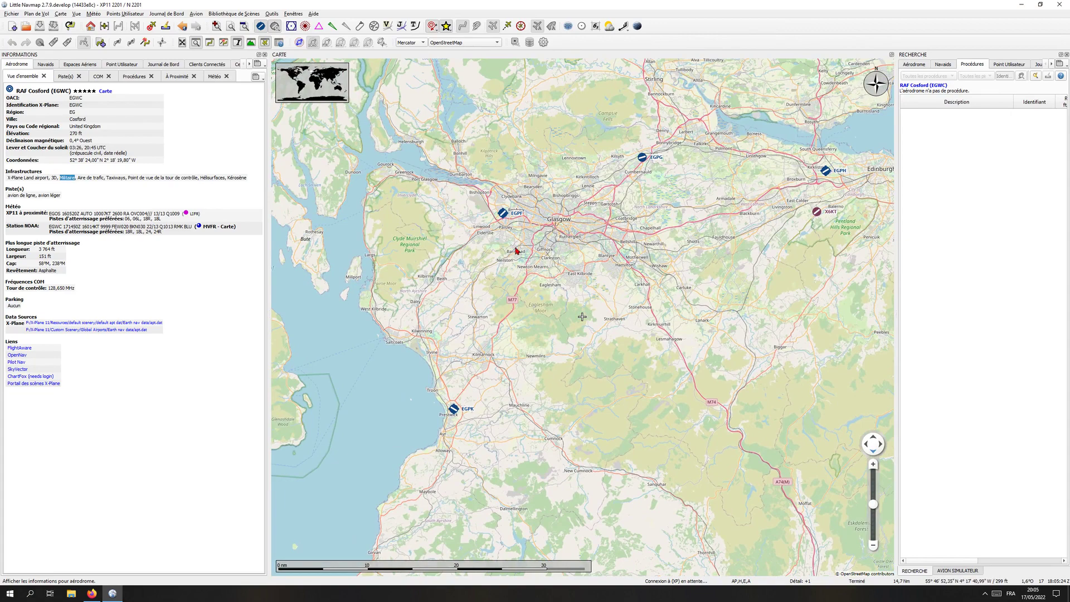
Hide the airports on the map around Glasgow and show them again.
left_click(262, 29)
left_click_drag(556, 139, 582, 265)
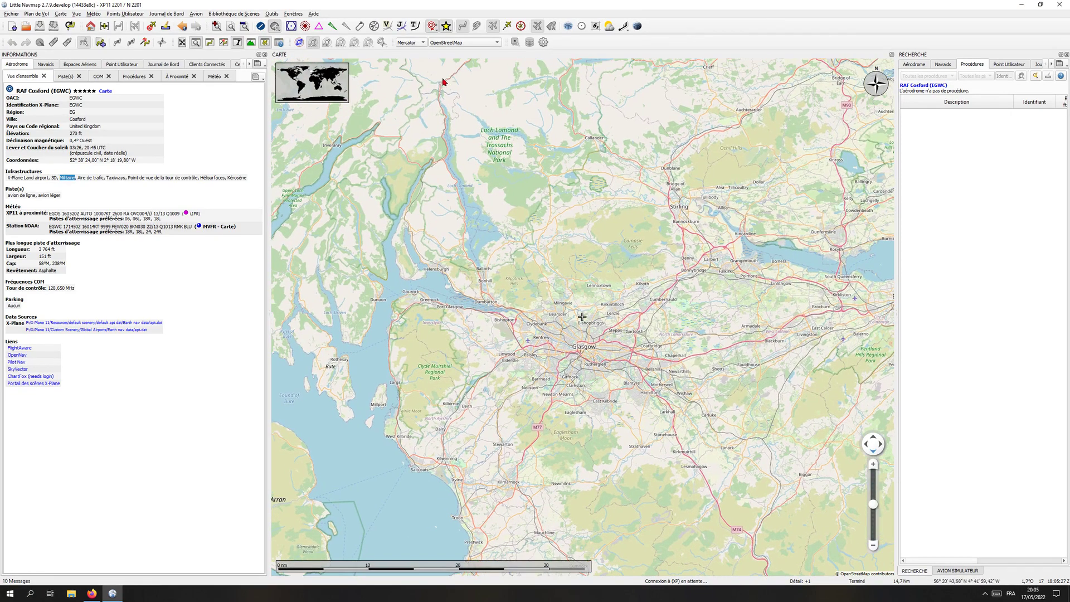
left_click(261, 28)
Display VOR stations, NDBs, waypoints and Victor airways on the map, and examine them from Glasgow to Carlisle.
left_click(290, 26)
left_click(307, 29)
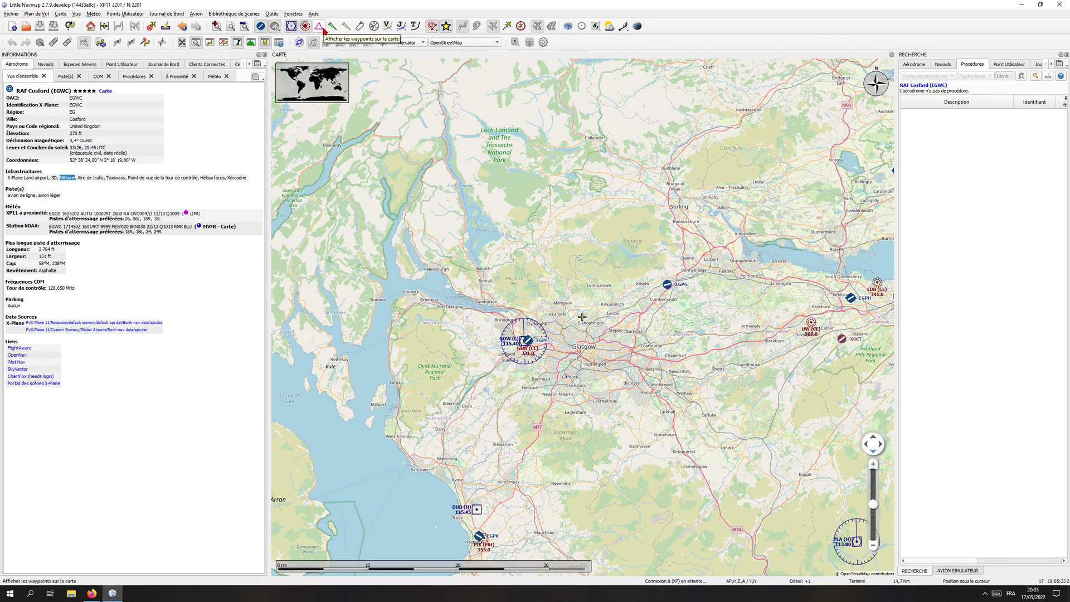
left_click(320, 28)
left_click(387, 27)
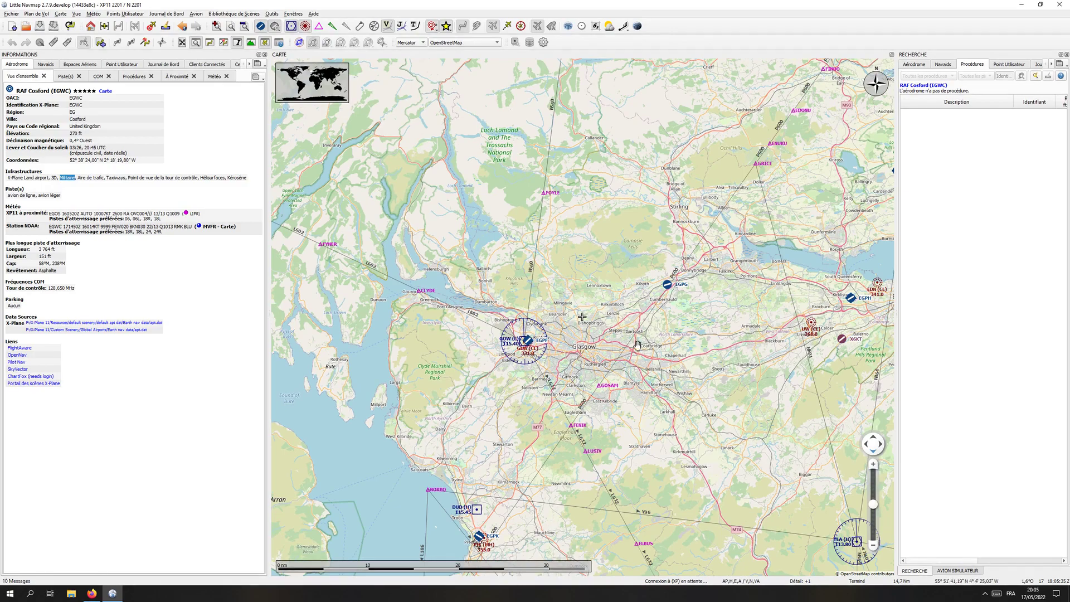
key("Right")
key("Down")
key("Down")
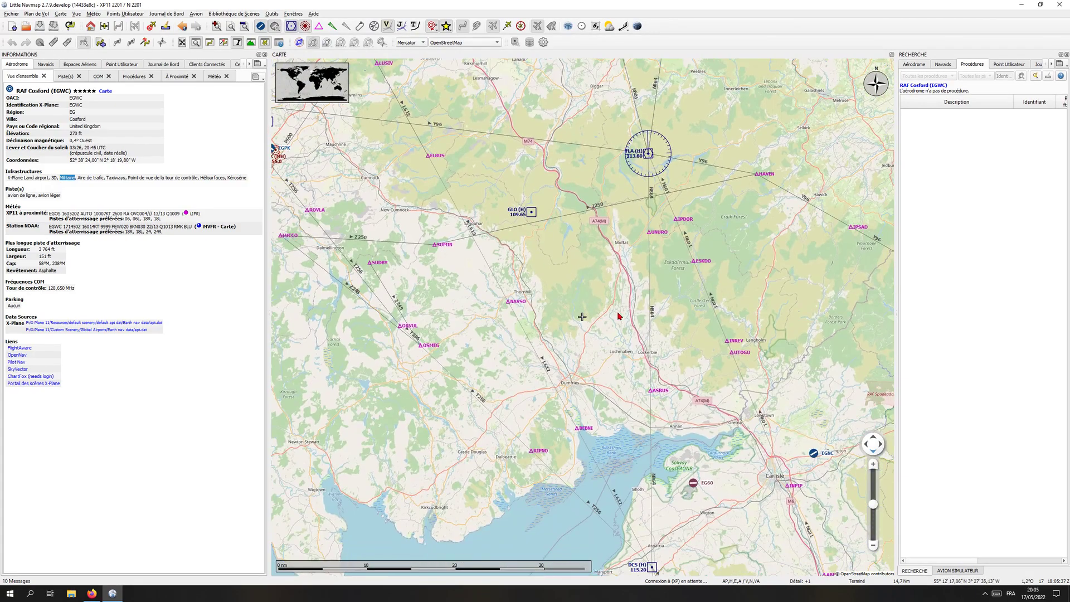
key("Down")
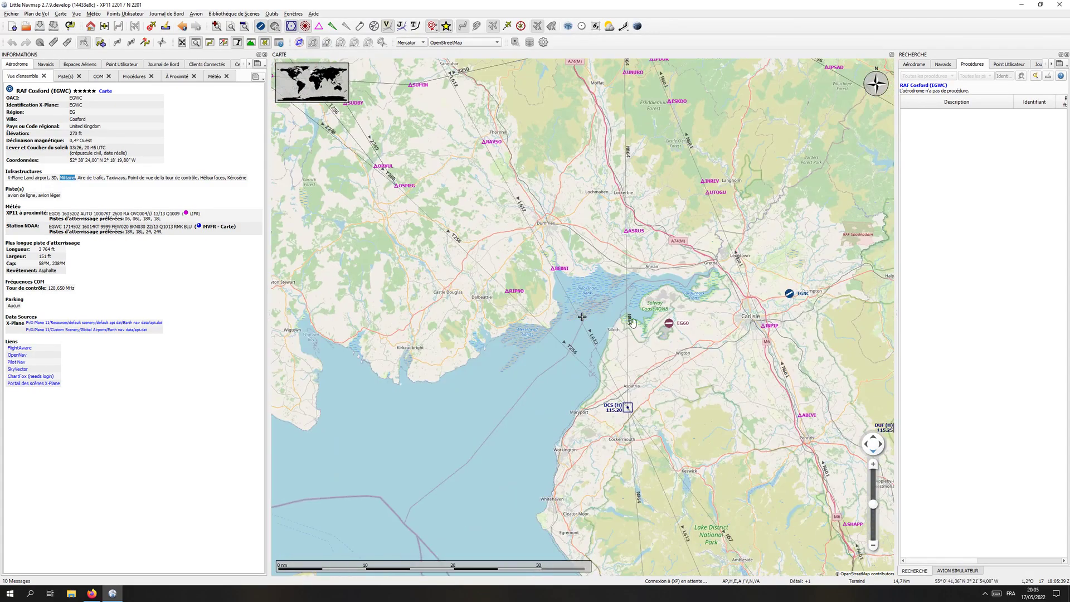
Examine the navaids, waypoints and airways along Scotland's west coast, from Carlisle past Glasgow and Oban towards Skye.
key("Up")
key("Left")
left_click_drag(533, 264, 602, 326)
left_click_drag(497, 258, 599, 356)
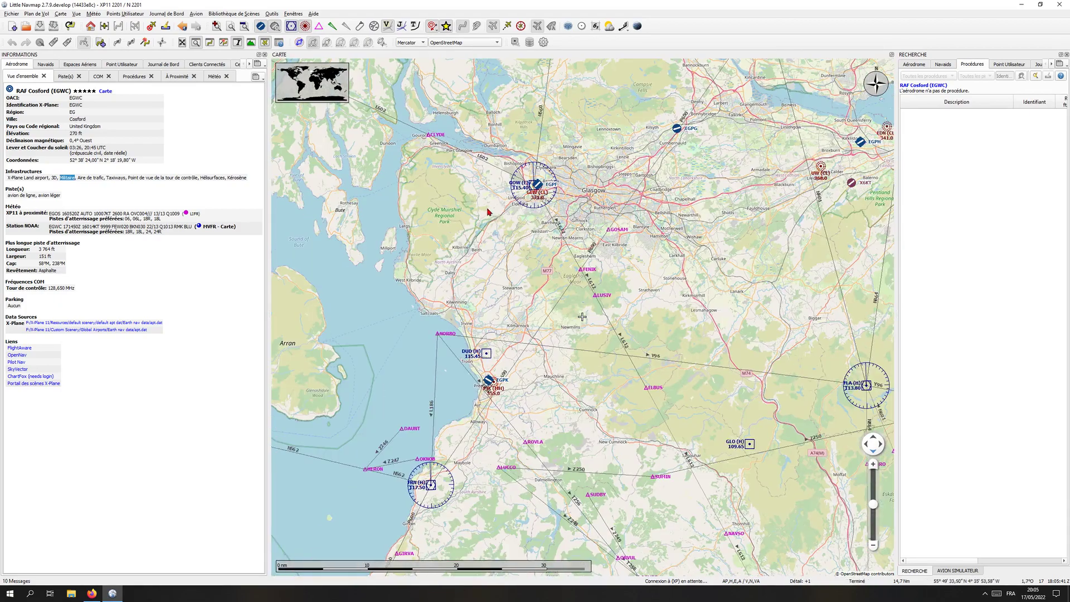
left_click_drag(489, 211, 590, 300)
left_click_drag(494, 225, 587, 363)
left_click_drag(457, 205, 659, 337)
left_click_drag(660, 433, 504, 263)
left_click_drag(669, 448, 577, 271)
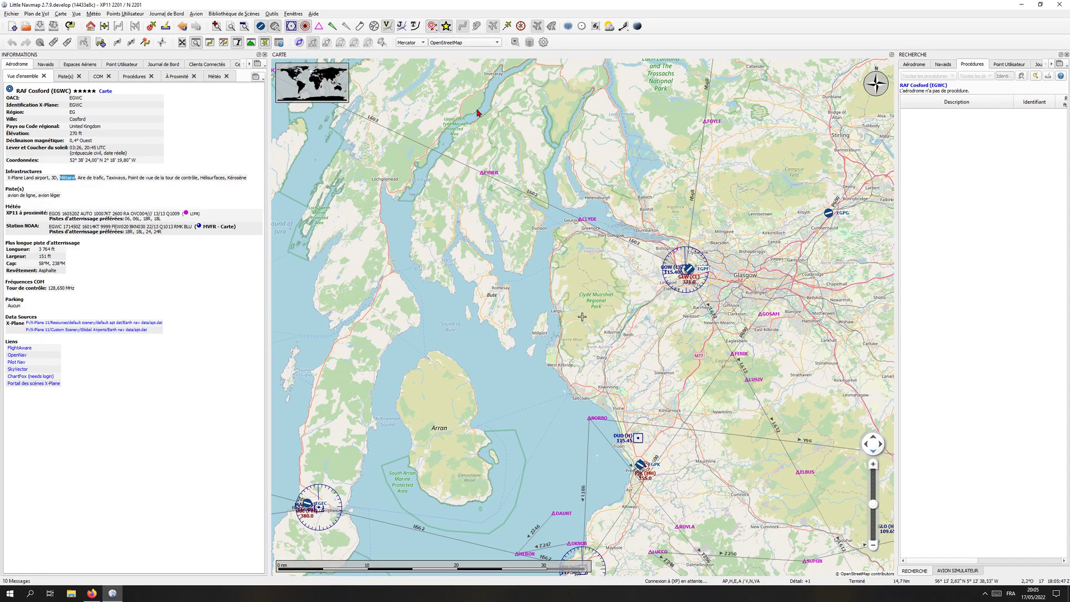
left_click_drag(594, 118, 733, 485)
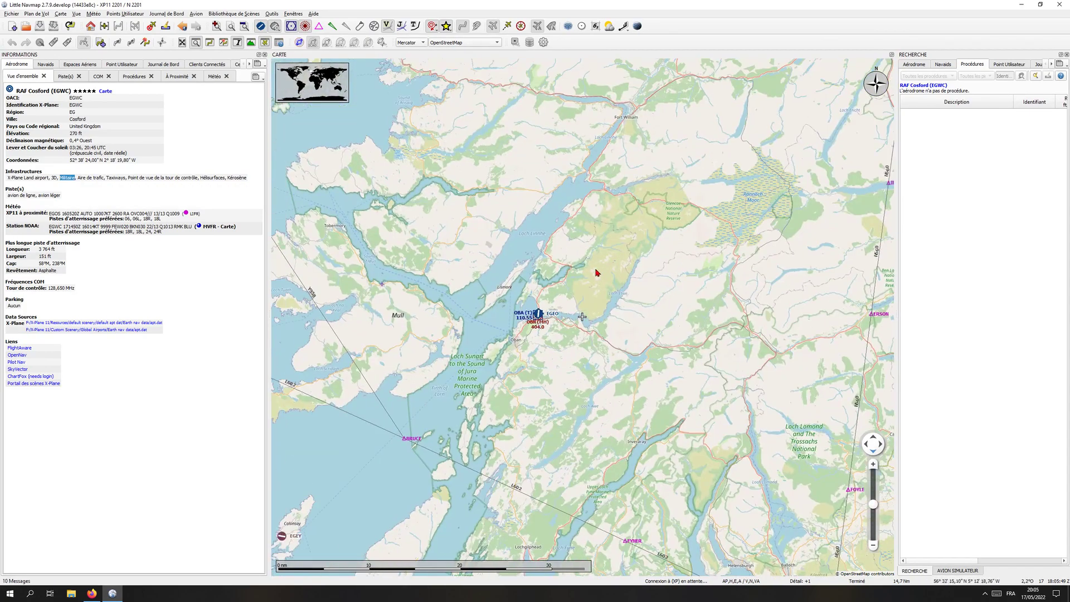
left_click_drag(587, 176, 575, 92)
left_click_drag(613, 390, 582, 307)
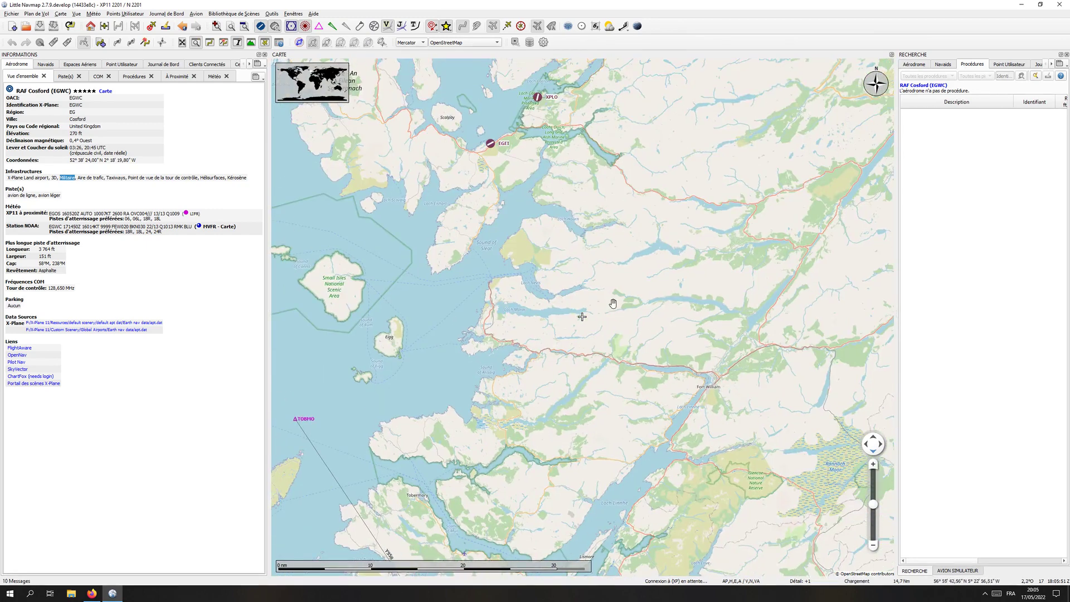
left_click_drag(485, 84, 581, 231)
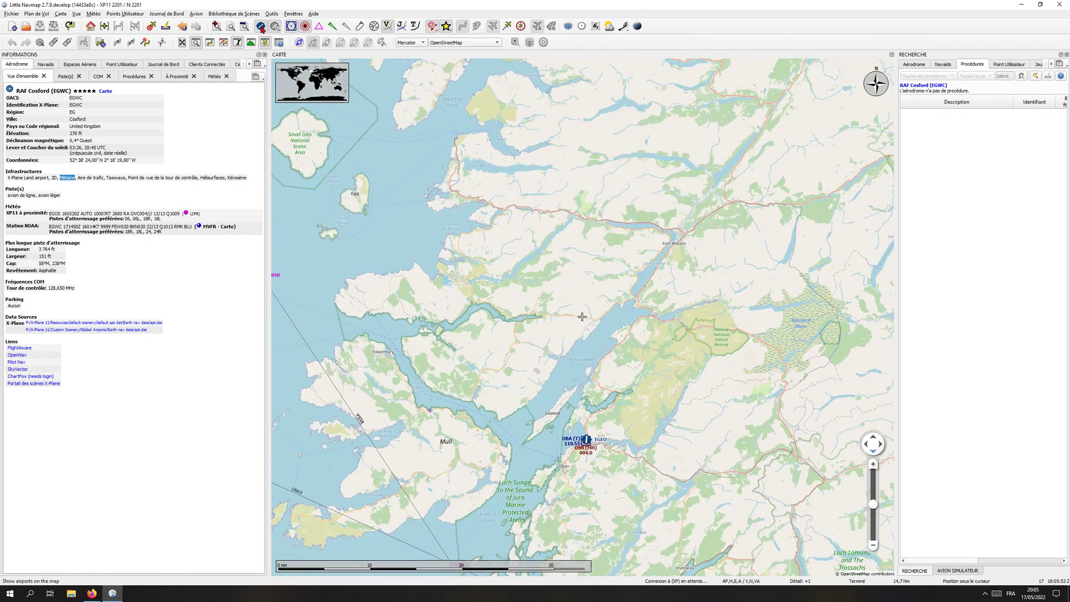
Hide the NDBs and VOR stations on the map around Oban and check the area up to Skye.
left_click(305, 26)
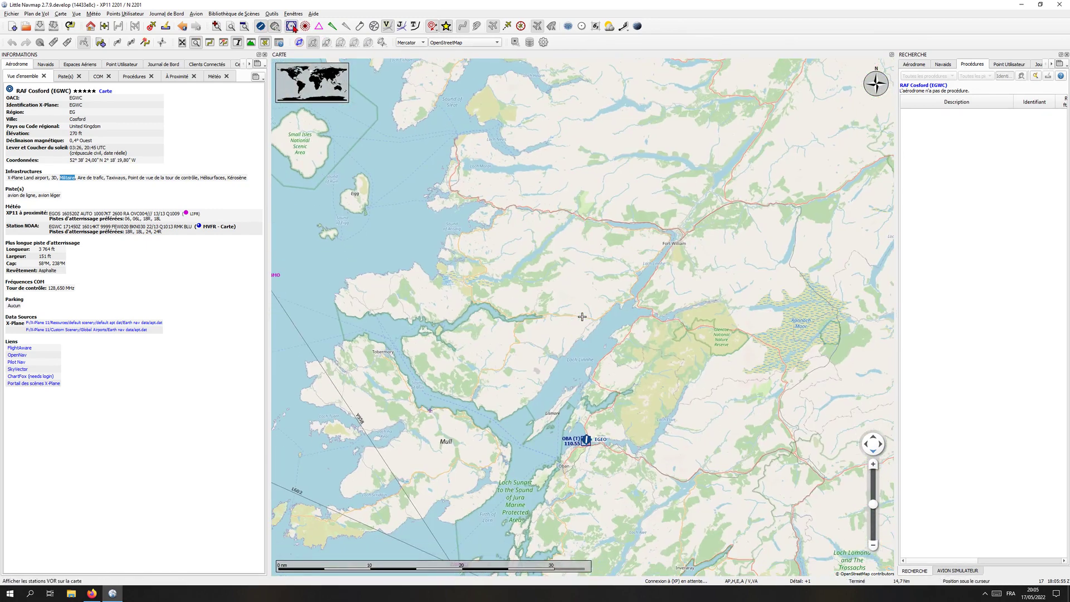
left_click(292, 26)
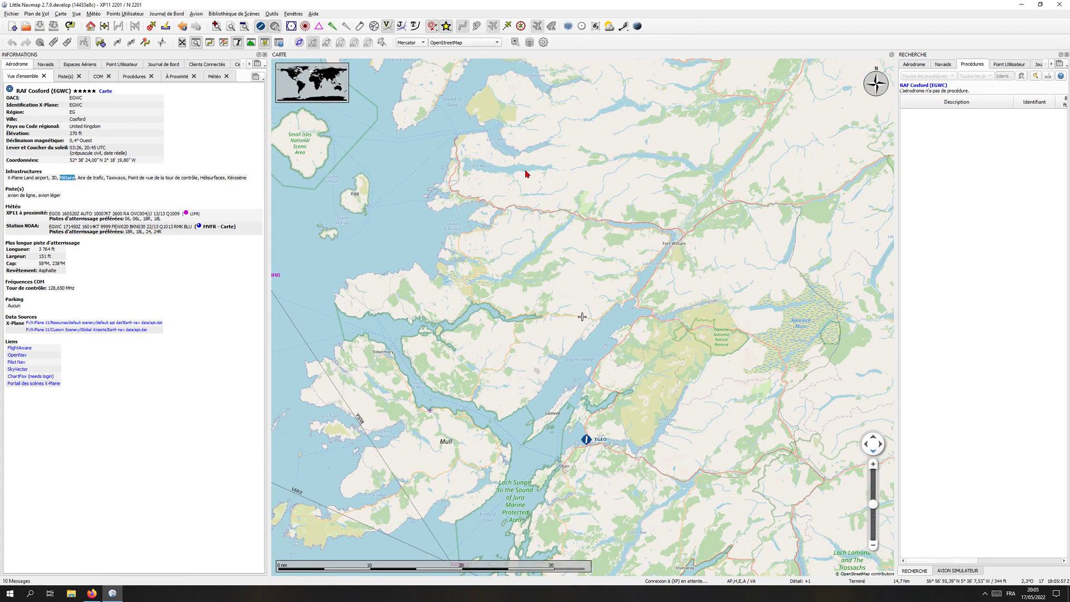
left_click_drag(526, 156, 561, 251)
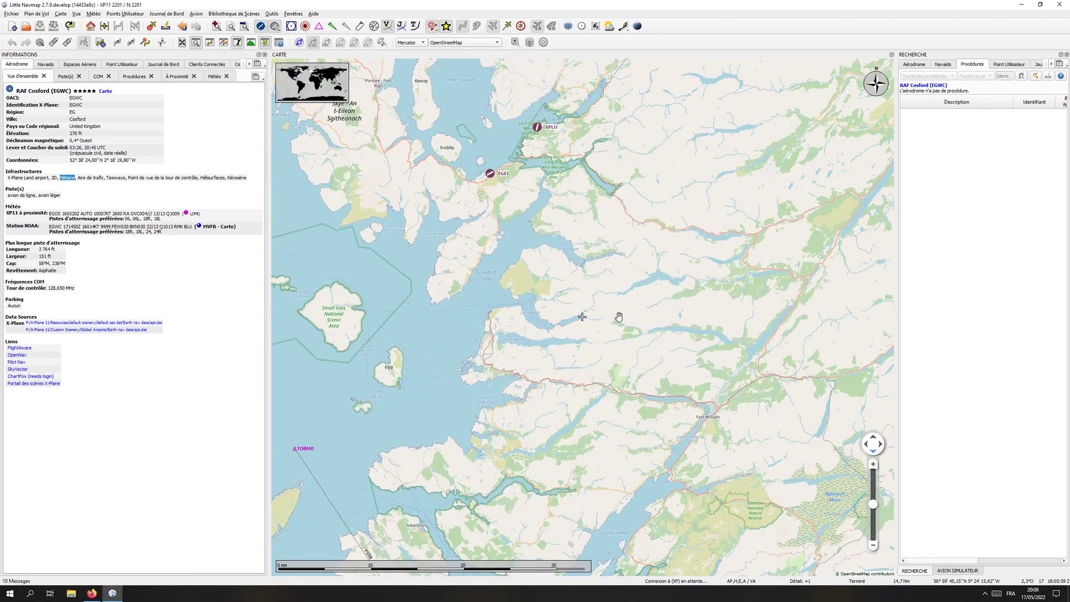
left_click_drag(619, 317, 615, 346)
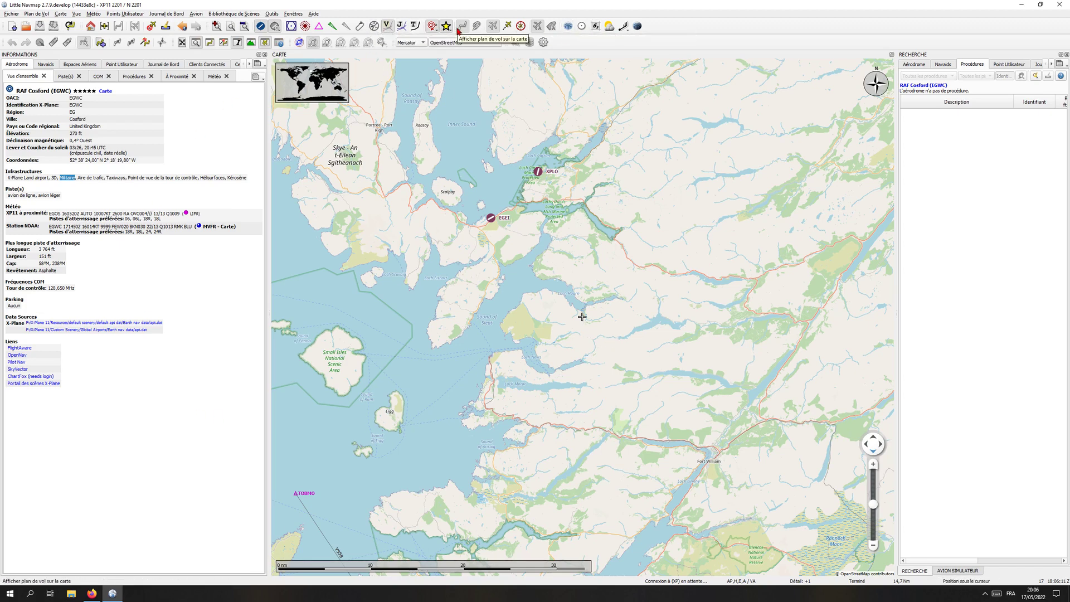
left_click(537, 26)
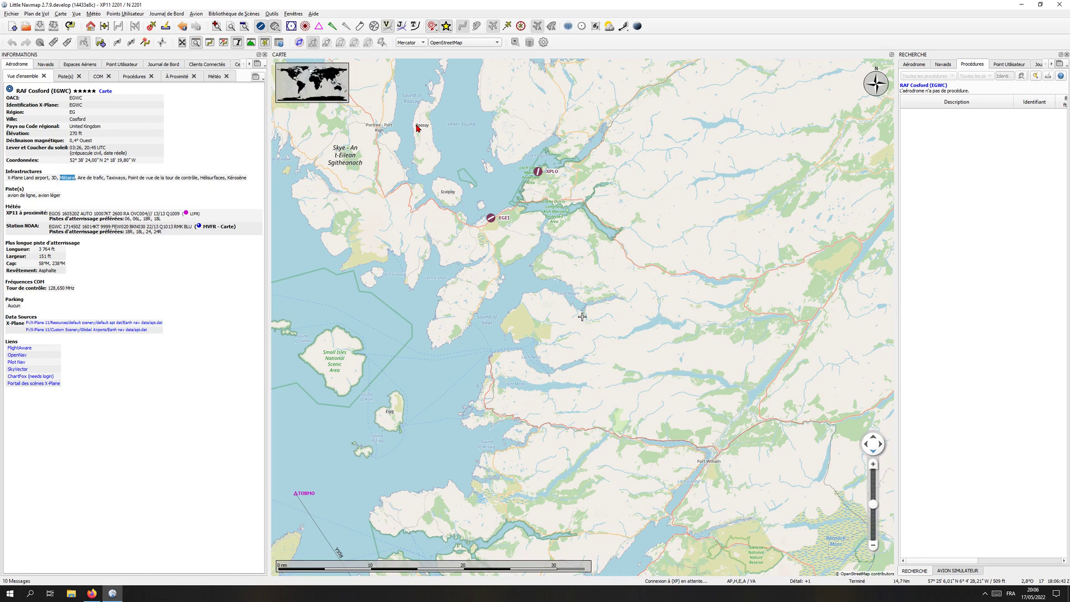
Survey the airports, waypoints and airways from Skye over the Hebrides and northern Scotland down to England.
left_click_drag(637, 220, 603, 235)
scroll(602, 237, "up", 1)
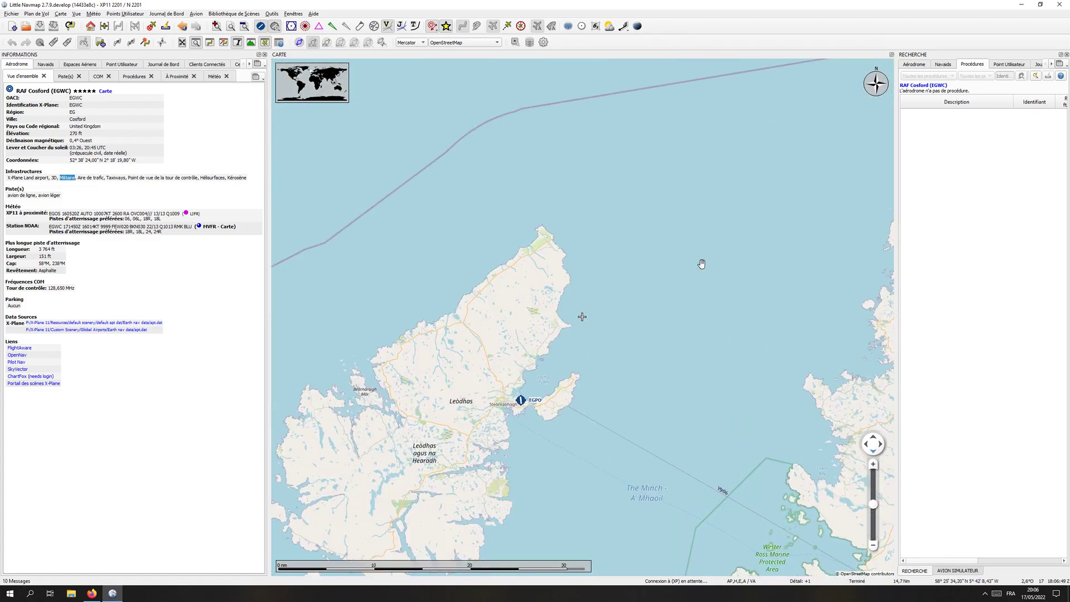
scroll(701, 266, "down", 1)
left_click_drag(704, 295, 598, 229)
scroll(642, 300, "down", 1)
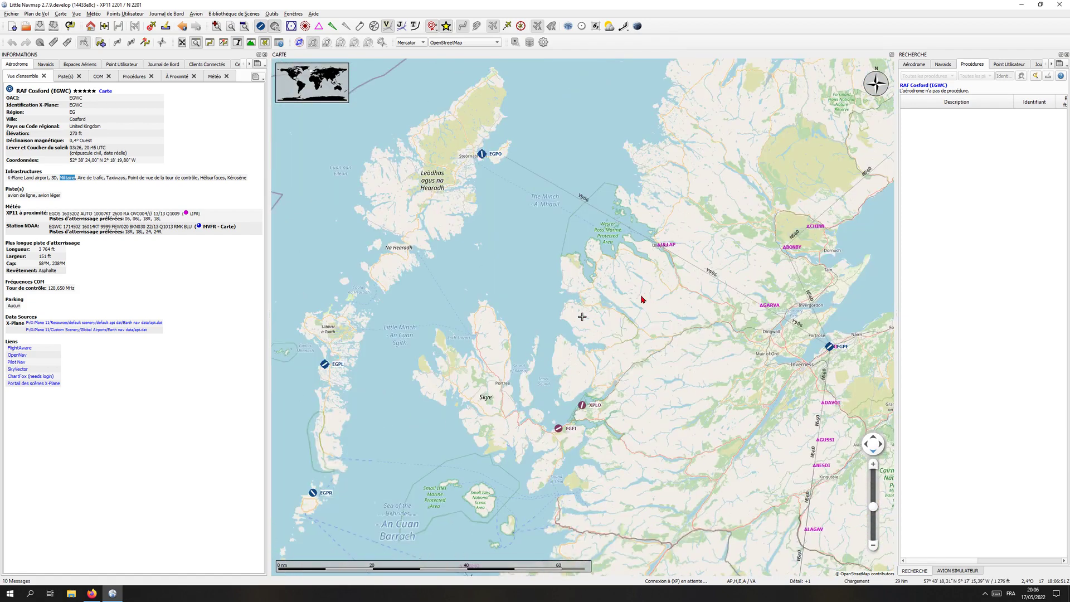
key("Up")
key("Up")
key("Up")
key("Up")
key("Left")
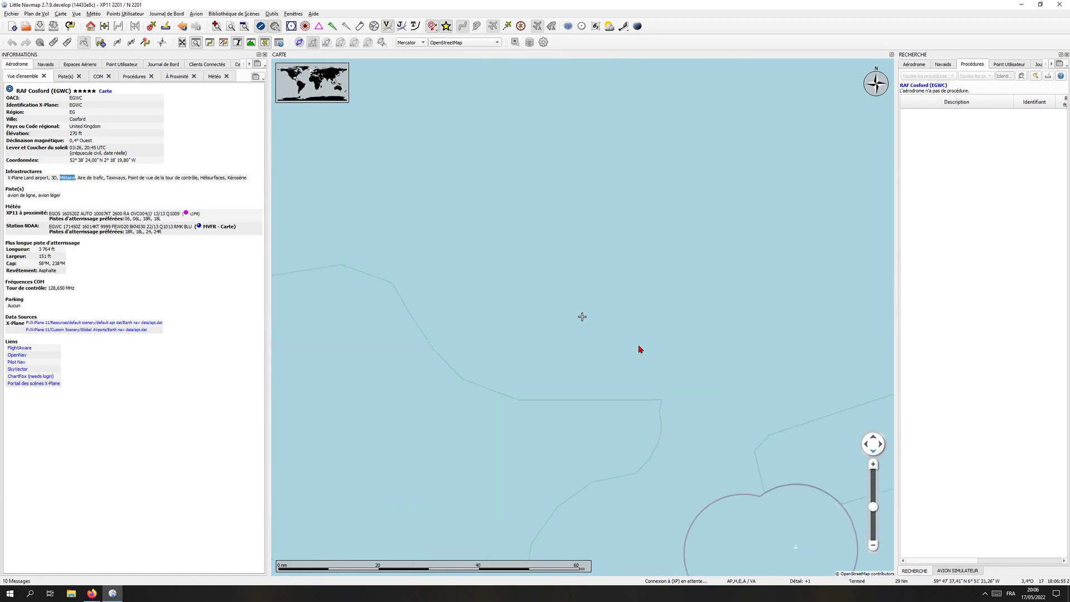
left_click_drag(604, 336, 561, 239)
scroll(495, 220, "down", 4)
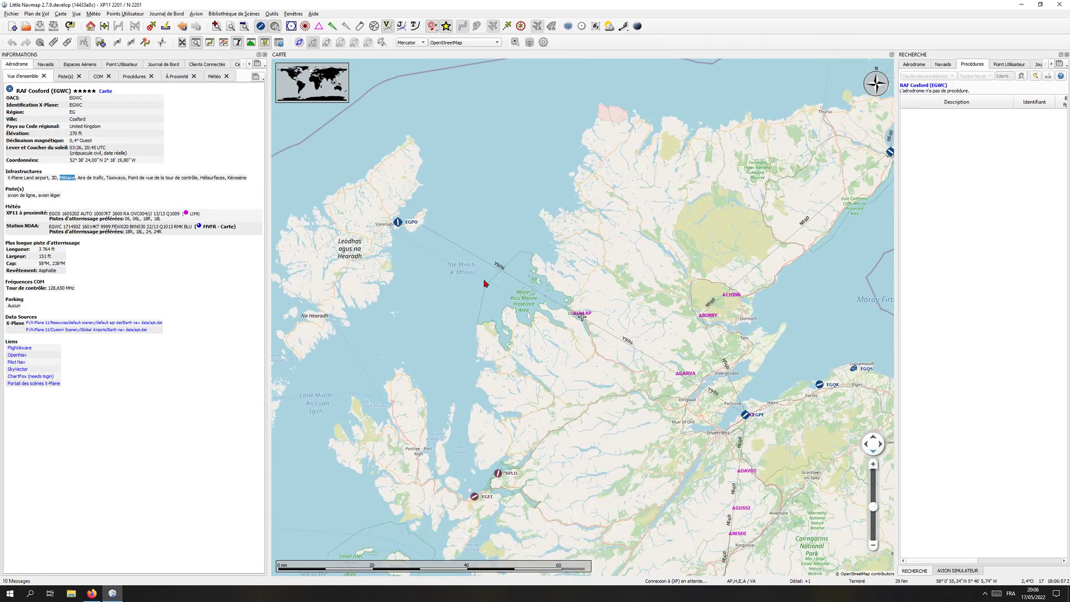
key("Down")
key("Down")
key("Down")
key("Right")
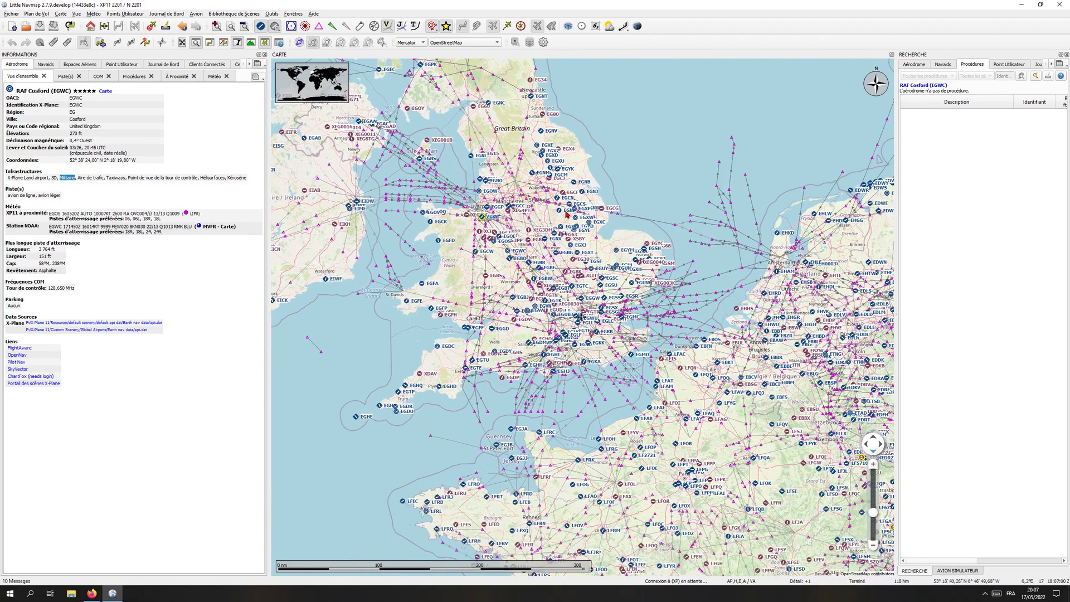
Hide the Victor airways on the map over southern England and France.
left_click_drag(669, 339, 559, 261)
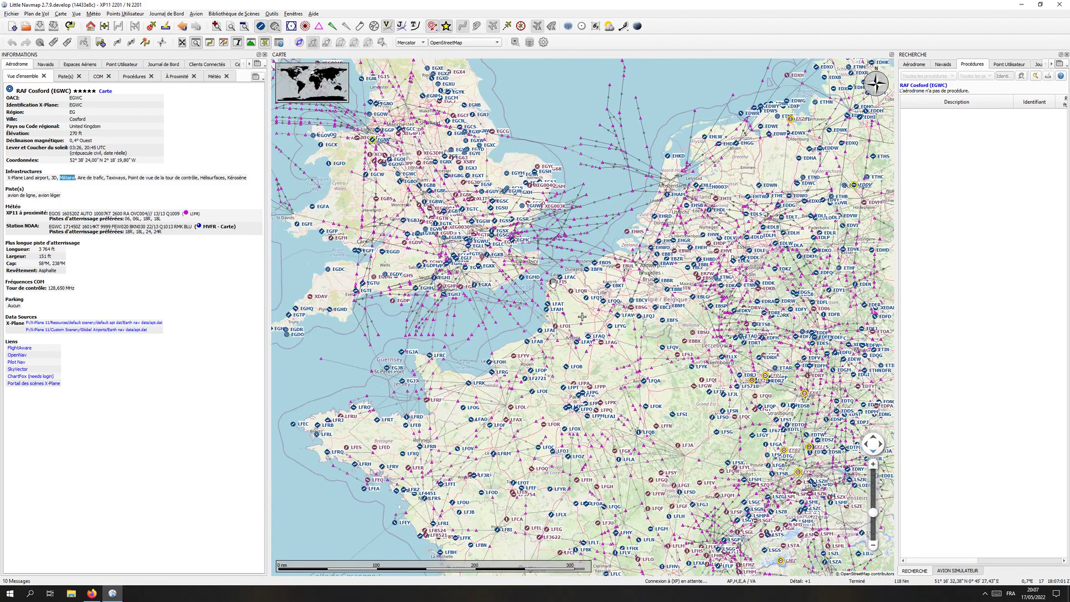
left_click(388, 26)
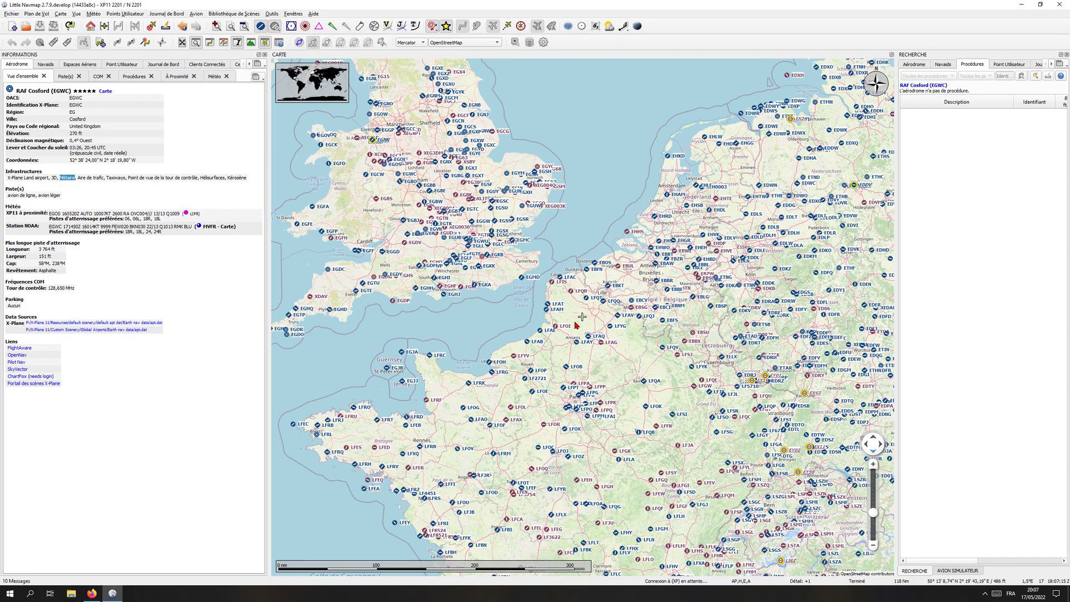
left_click_drag(575, 322, 597, 207)
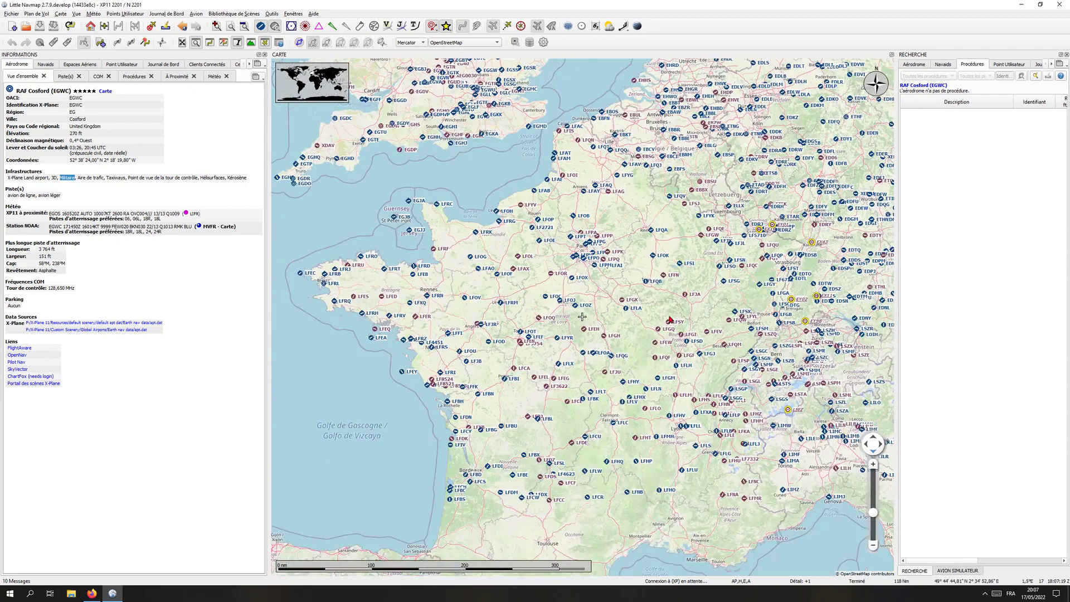
Examine the airports displayed across France, closing in on the Paris region and Normandy.
scroll(666, 315, "up", 1)
scroll(624, 296, "down", 1)
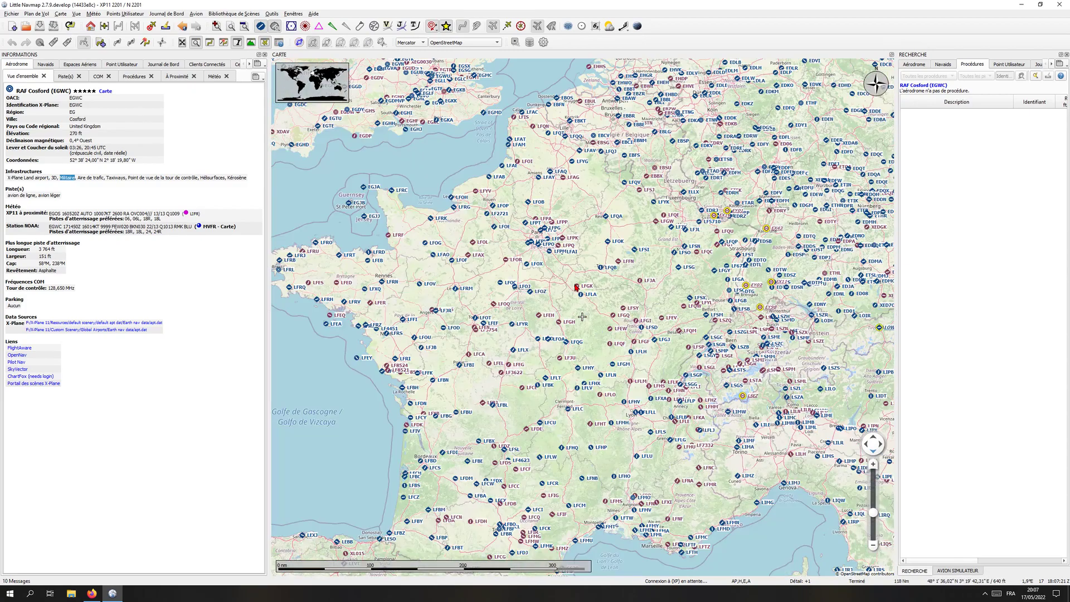
scroll(574, 279, "up", 1)
scroll(529, 262, "up", 1)
left_click_drag(450, 152, 535, 264)
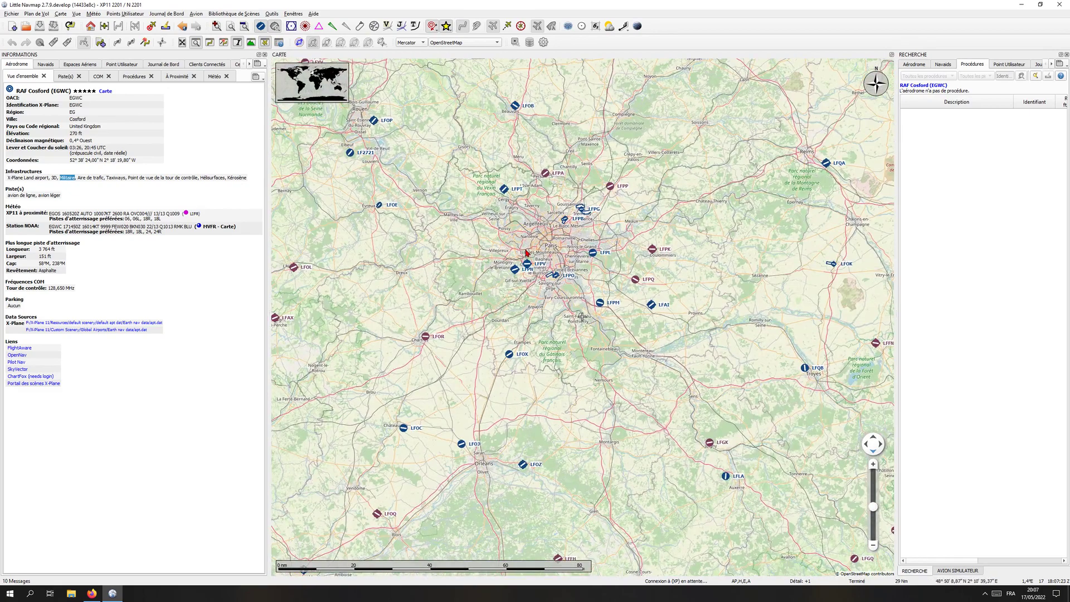
left_click_drag(511, 175, 585, 314)
left_click_drag(482, 260, 613, 256)
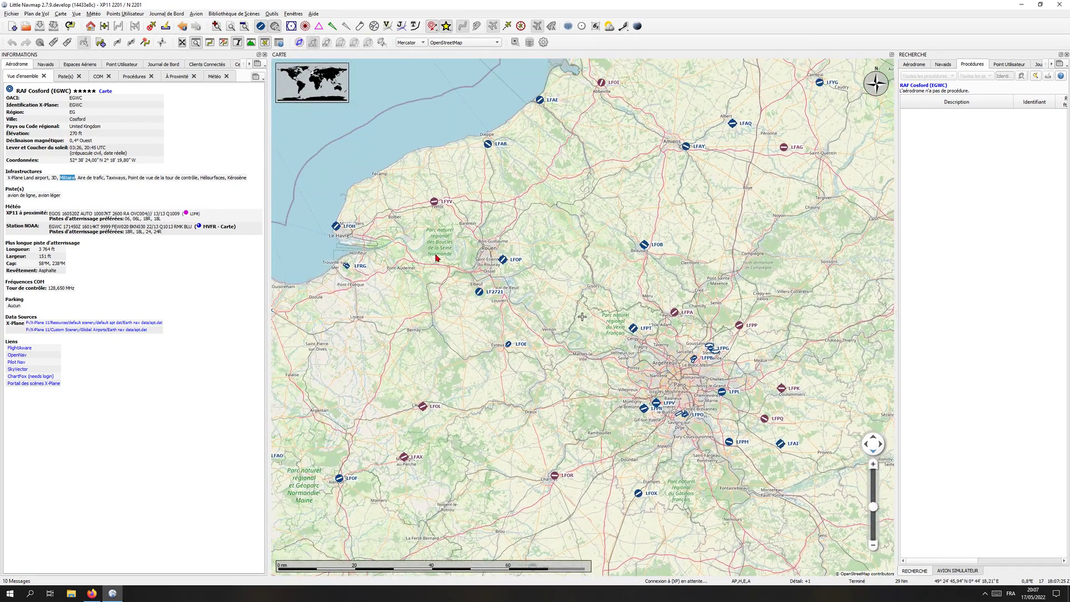
left_click_drag(498, 181, 528, 309)
left_click_drag(509, 203, 477, 180)
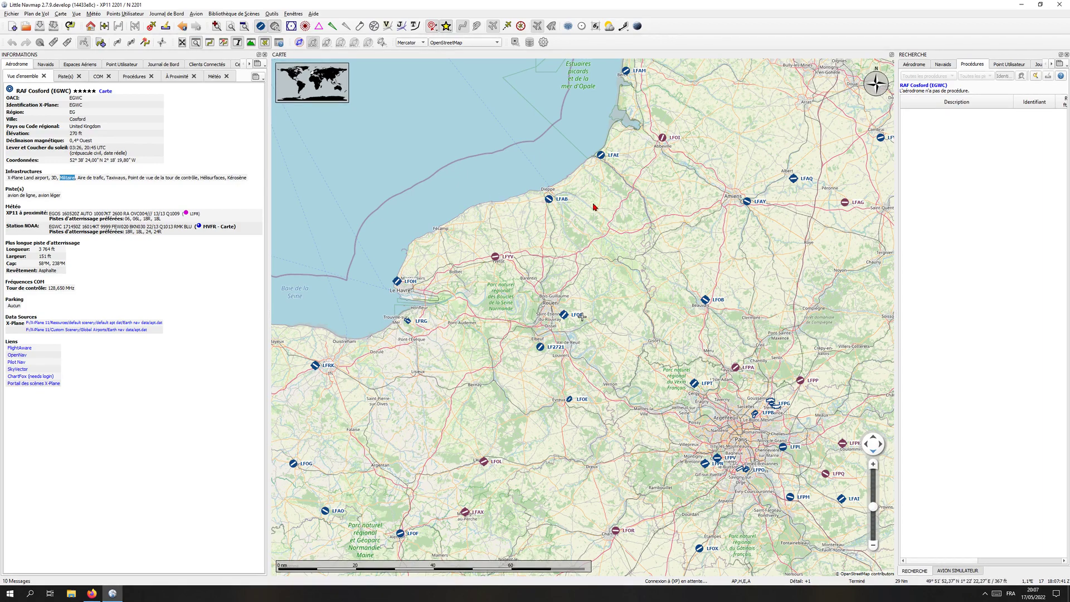
mouse_move(594, 207)
left_mouse_down()
mouse_move(606, 296)
mouse_move(579, 203)
left_mouse_up()
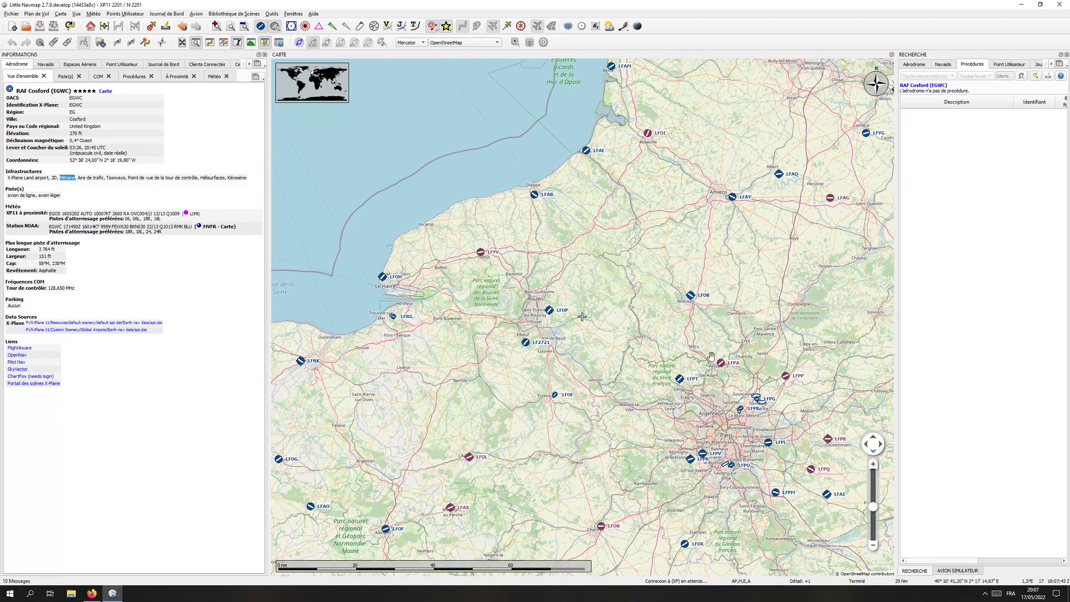
left_click_drag(711, 356, 583, 219)
left_click_drag(635, 413, 692, 386)
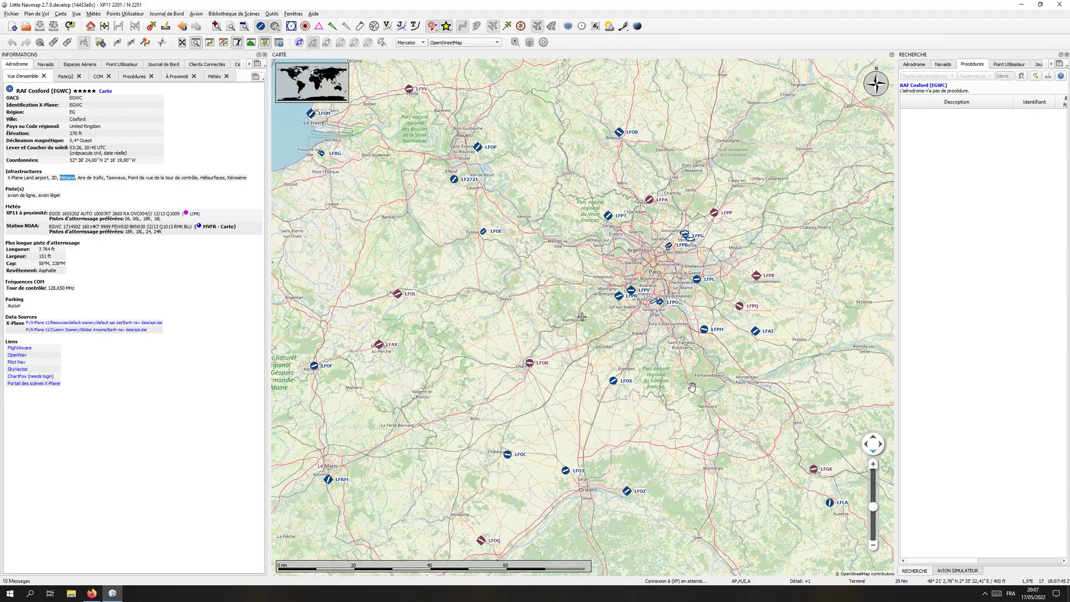
left_click_drag(617, 259, 607, 294)
left_click_drag(572, 176, 616, 247)
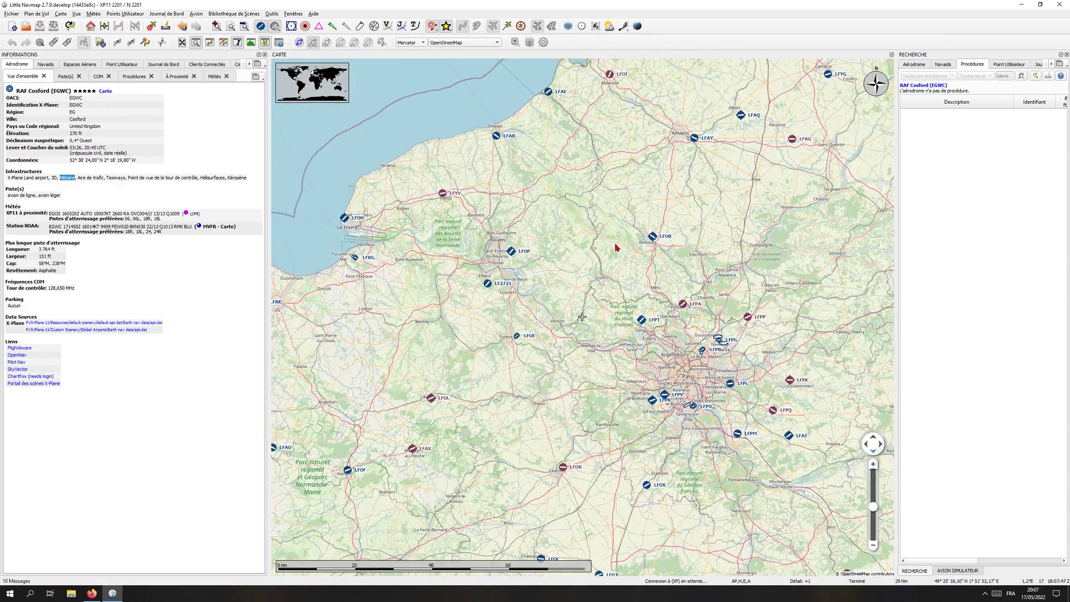